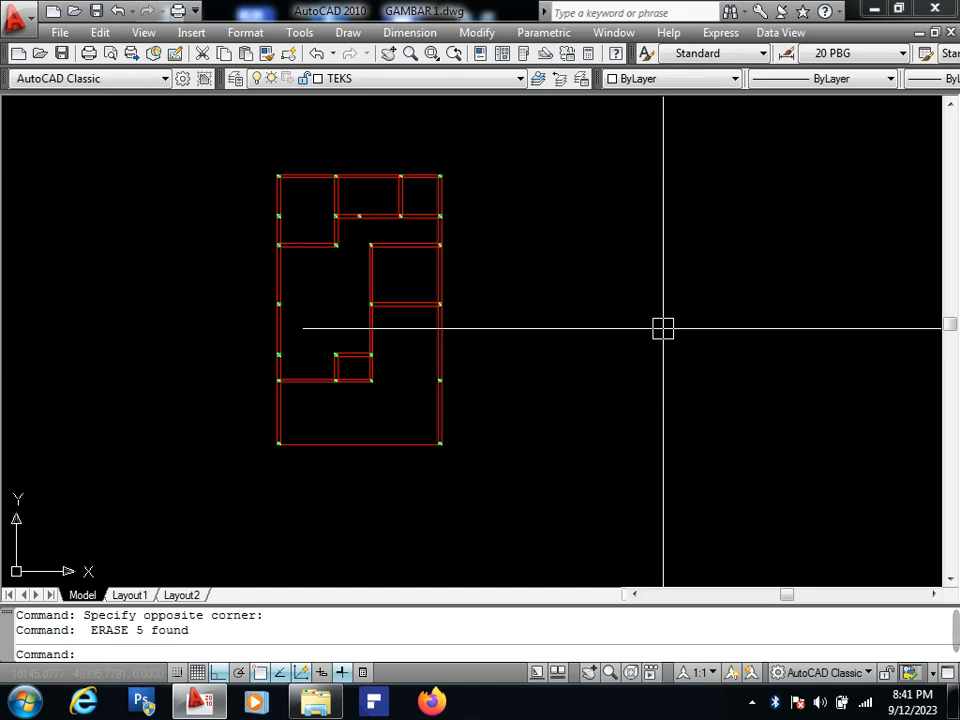
Examine the framed foundation plan with its detail drawings and the separate wall and column plan below it.
middle_drag(506, 268, 539, 426)
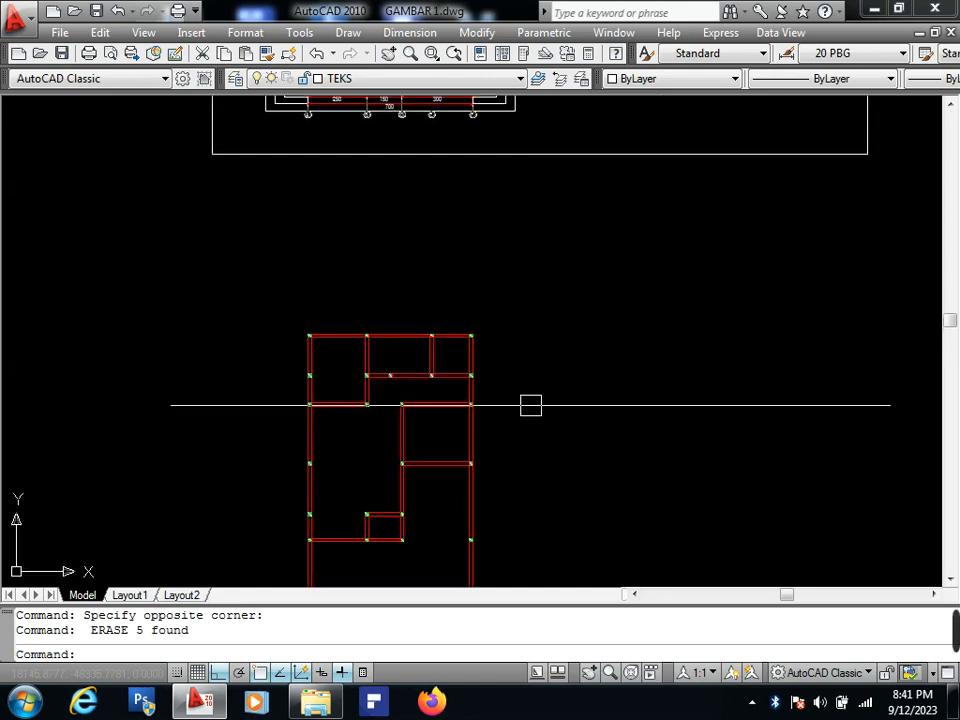
middle_drag(523, 326, 458, 503)
middle_drag(456, 420, 459, 447)
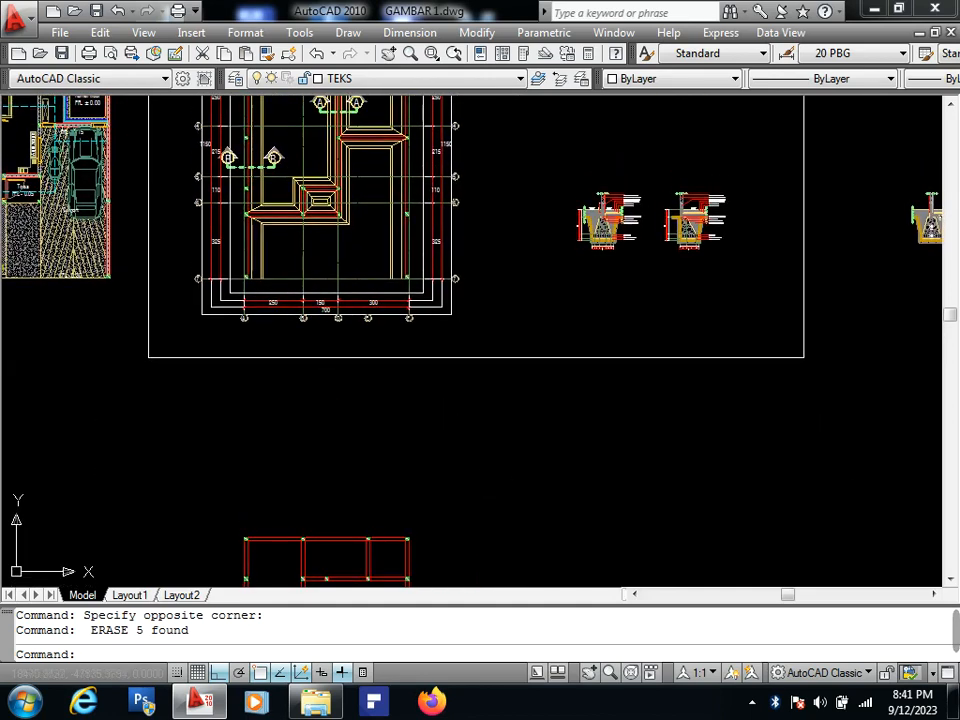
middle_drag(490, 484, 524, 261)
mouse_move(537, 451)
middle_down()
mouse_move(529, 403)
mouse_move(516, 412)
middle_up()
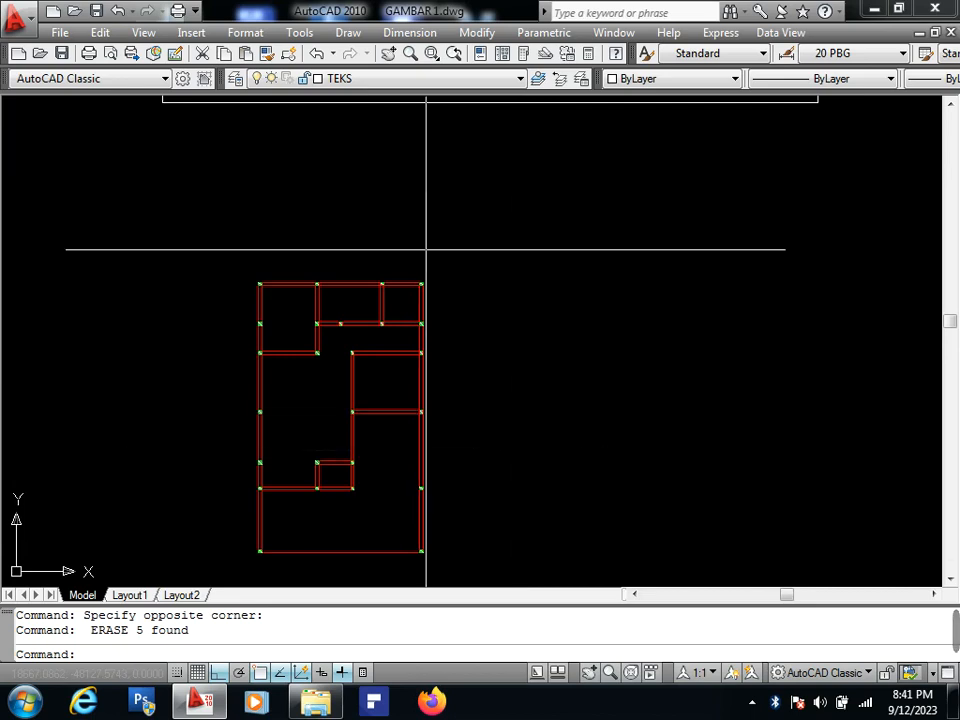
middle_drag(431, 153, 392, 366)
middle_drag(408, 279, 453, 429)
mouse_move(443, 481)
middle_down()
mouse_move(514, 236)
mouse_move(514, 345)
middle_up()
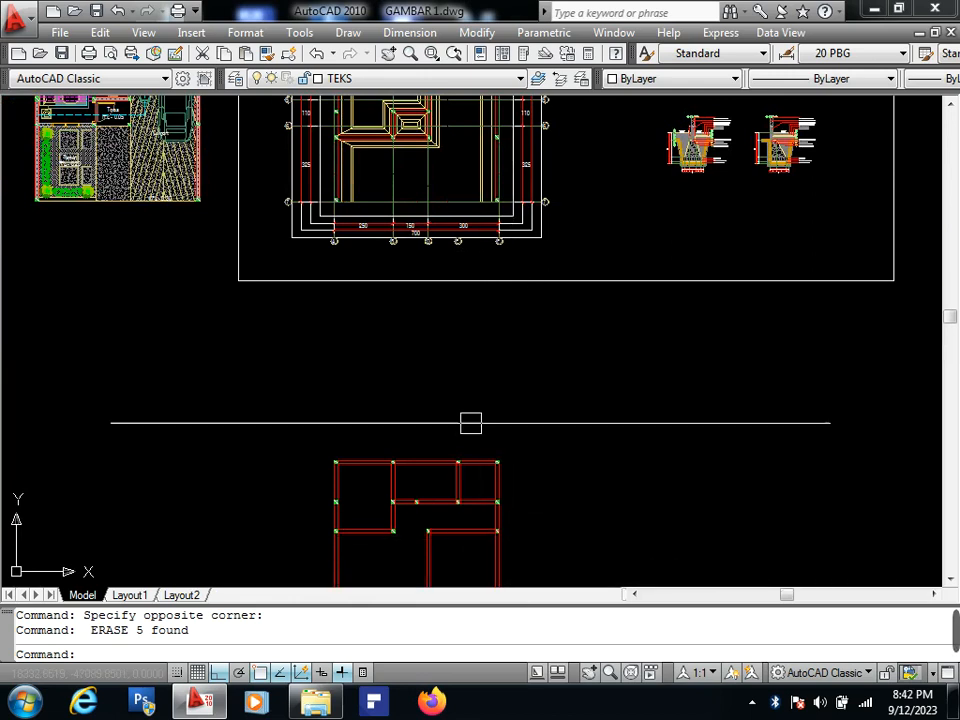
middle_drag(419, 538, 405, 288)
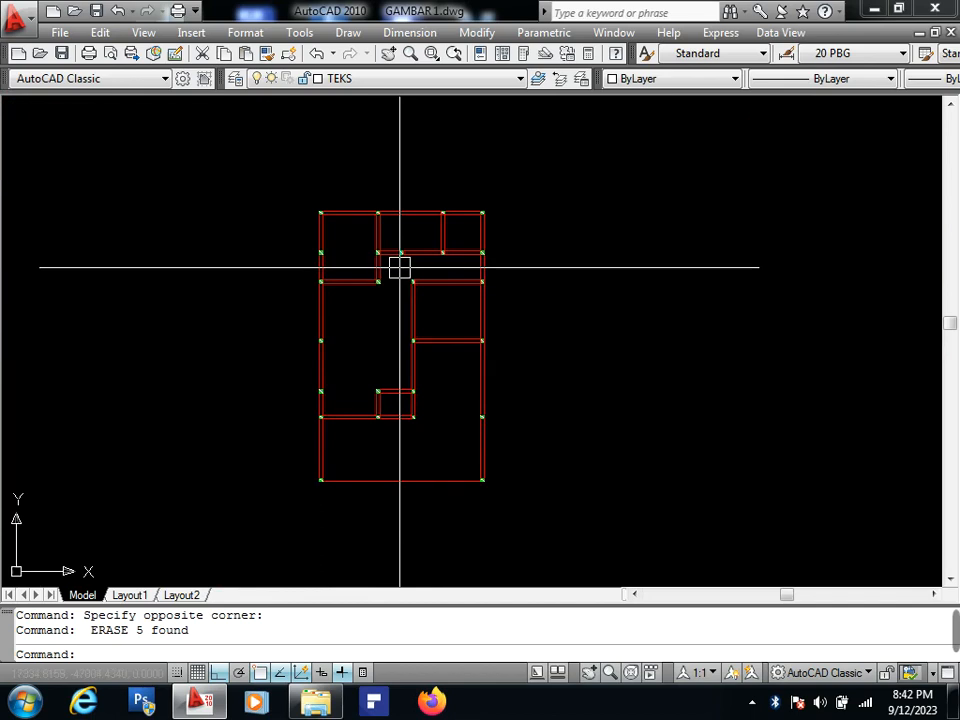
Create a new layer named PONDASI in the layer manager.
text(la)
key(Return)
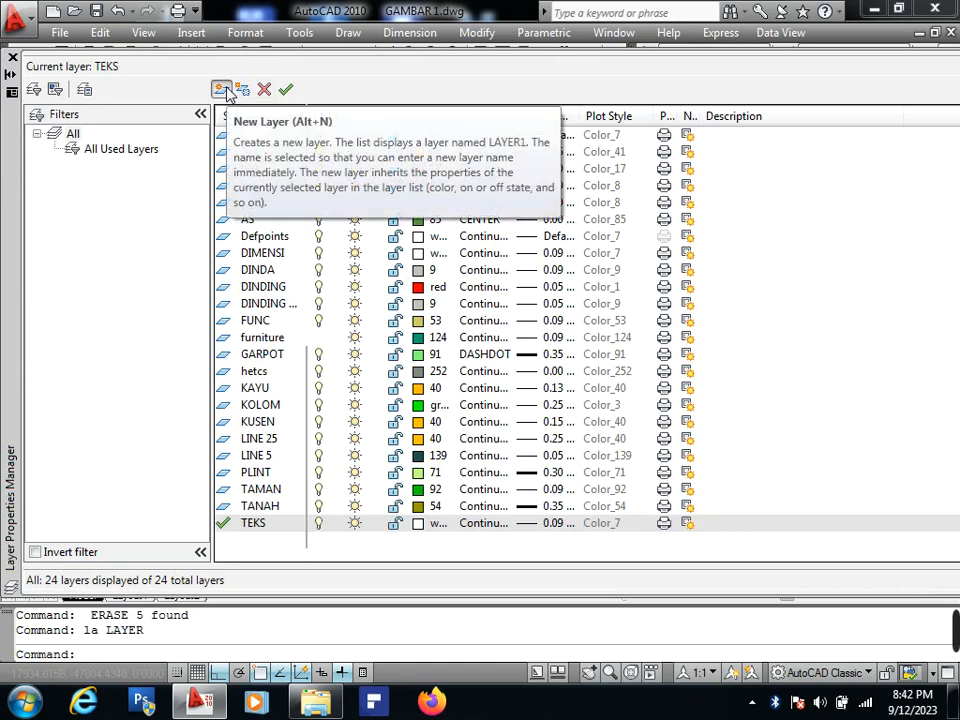
click(224, 90)
text(PONDASI)
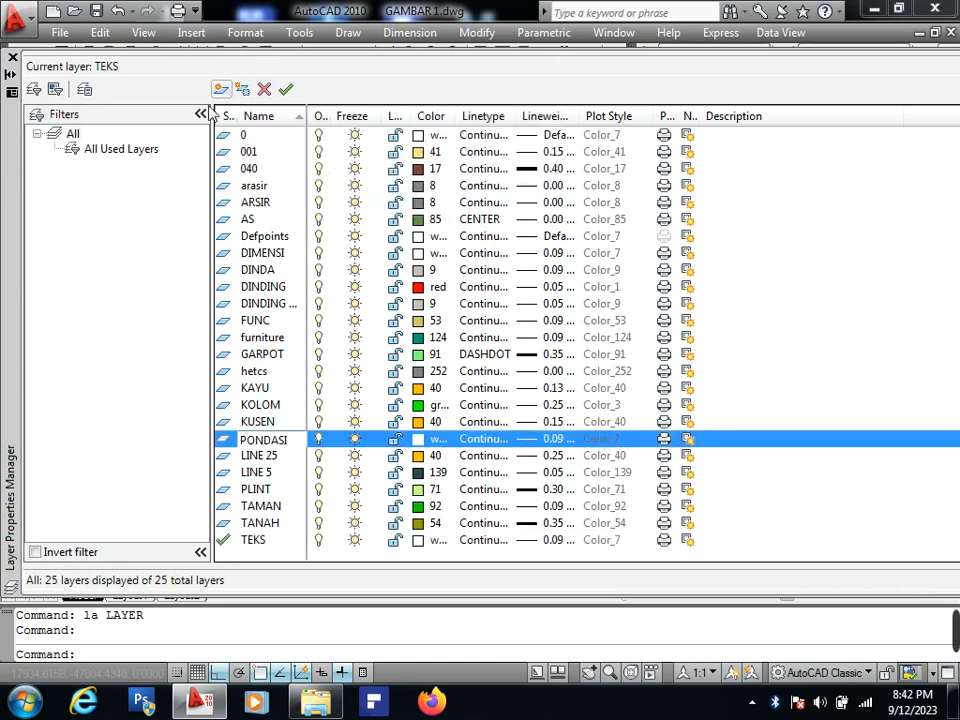
Set the PONDASI layer's color to index color 40.
click(440, 439)
drag(915, 133, 671, 106)
click(711, 208)
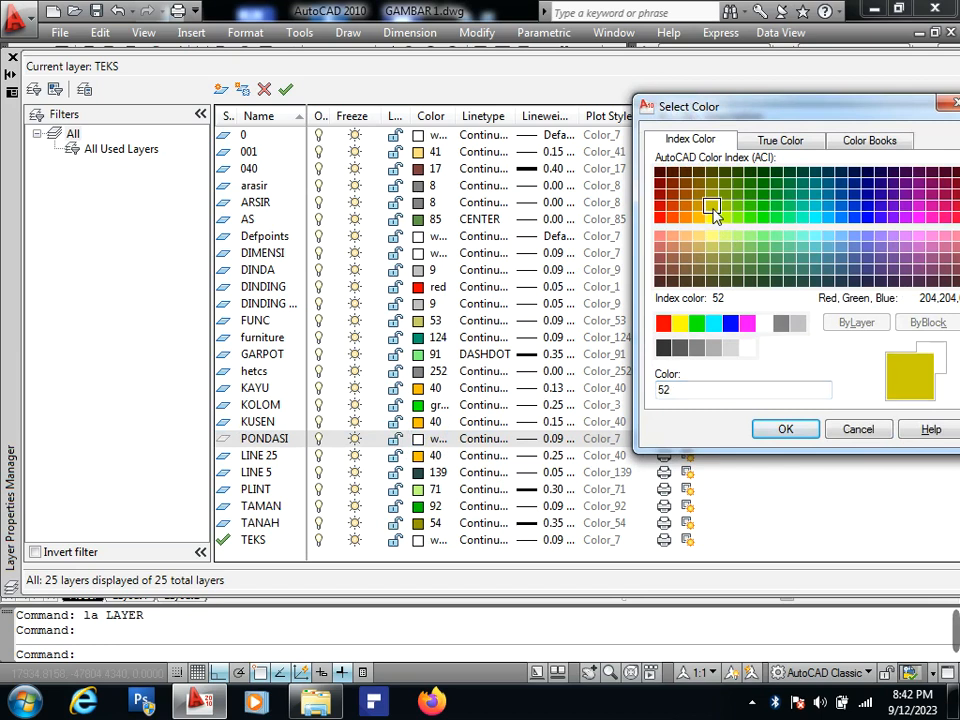
click(697, 217)
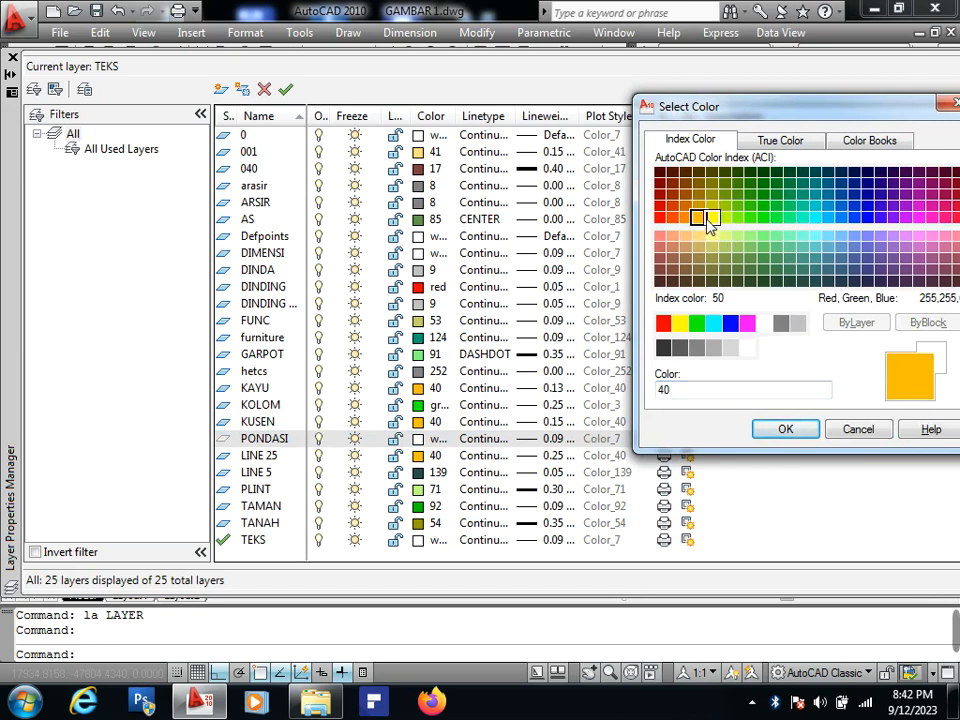
click(762, 429)
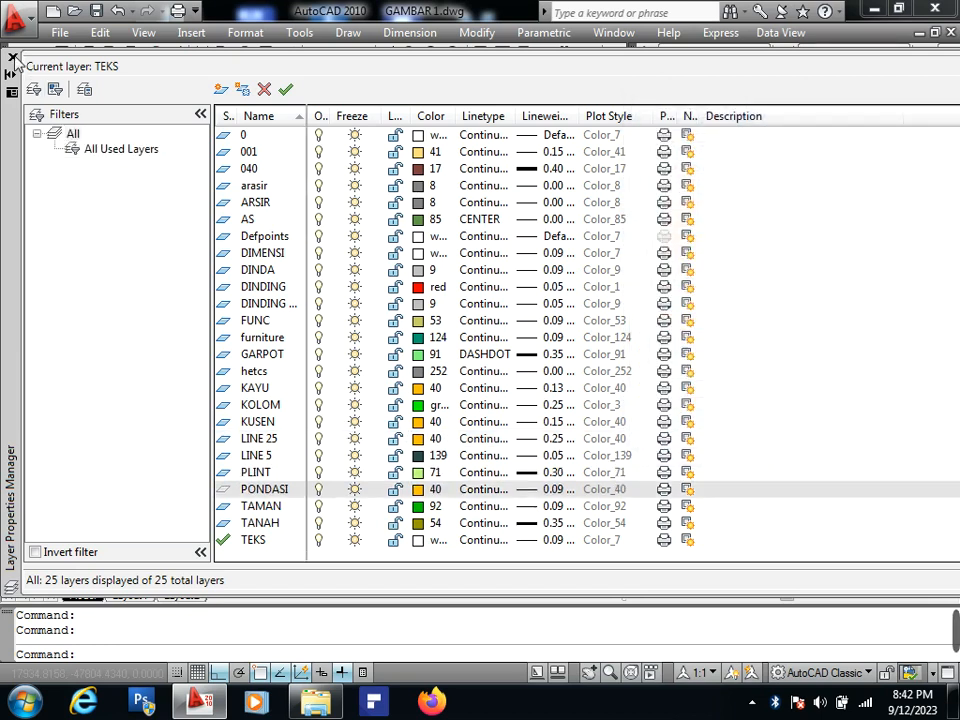
Set the PONDASI layer's lineweight to 0.13 mm and close the layer manager.
click(538, 489)
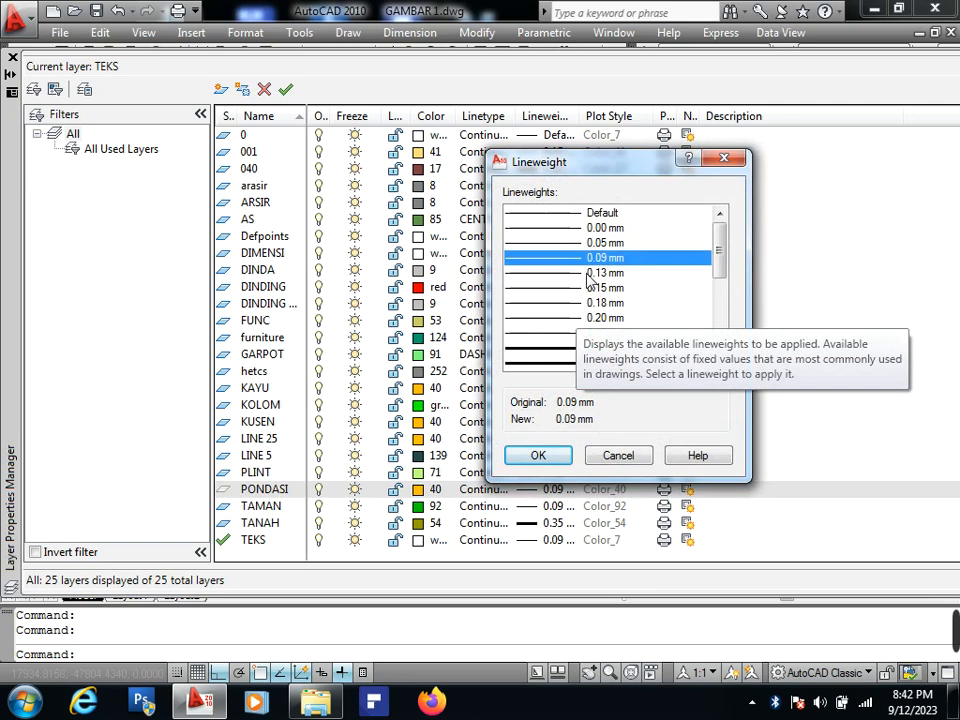
click(588, 274)
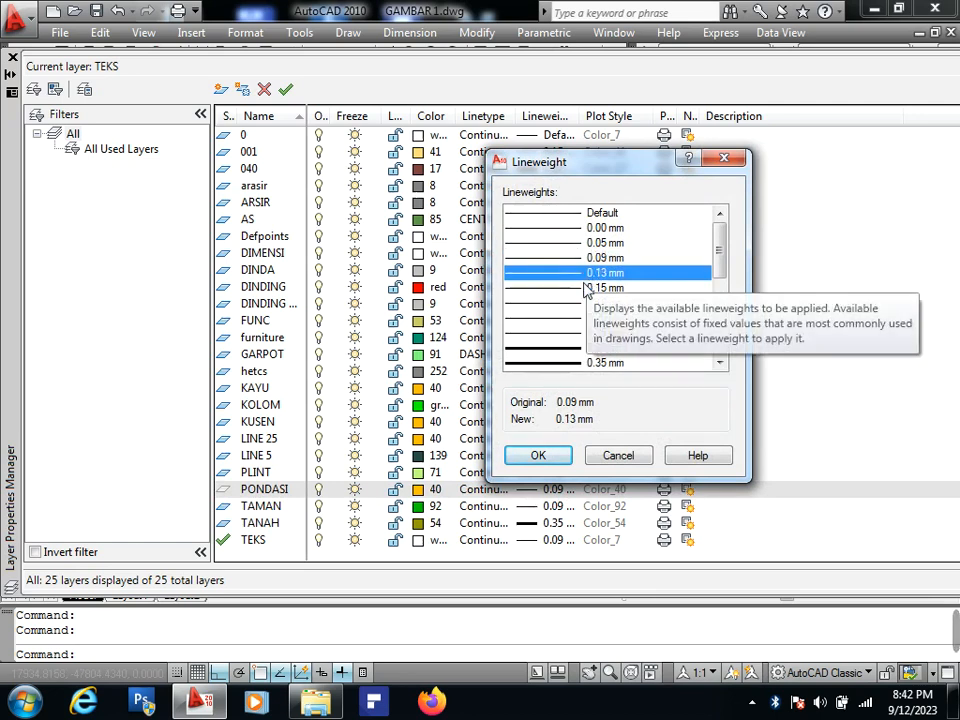
click(585, 290)
click(587, 273)
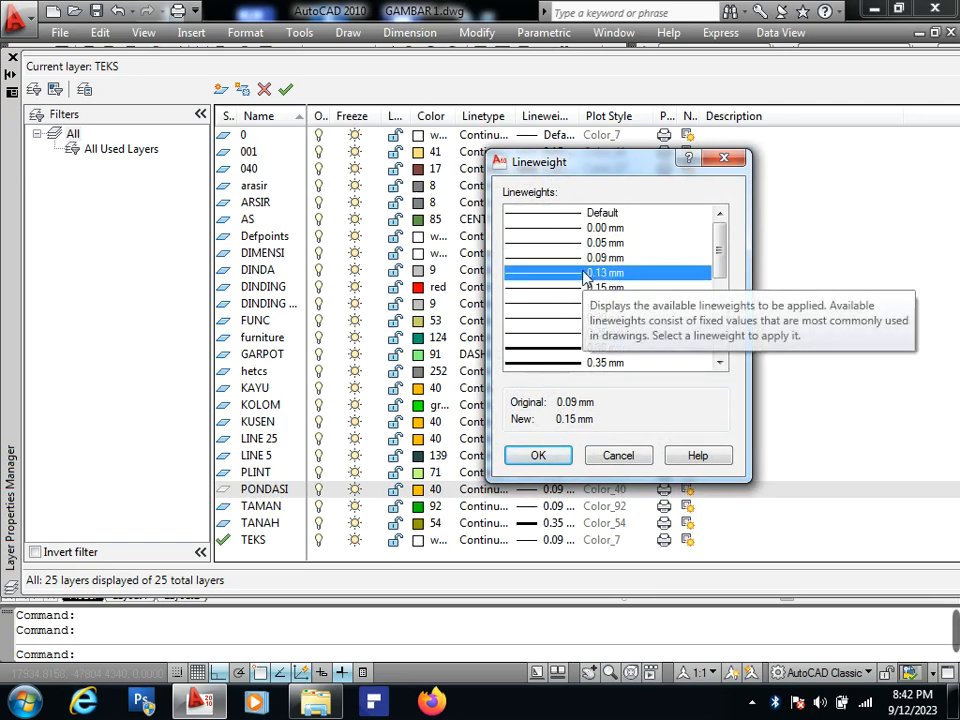
click(538, 455)
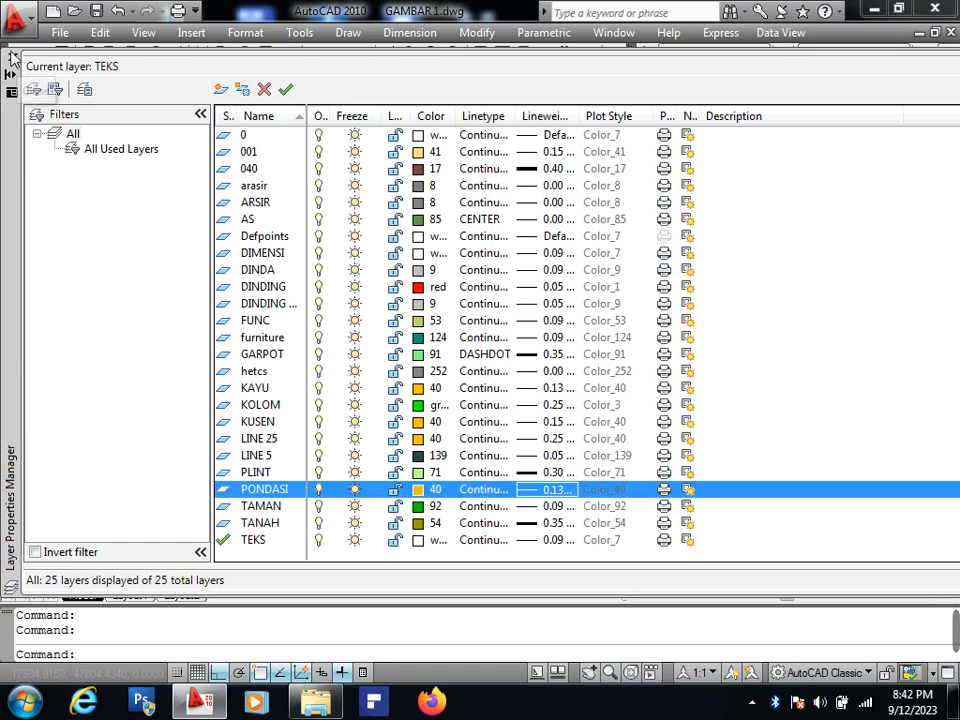
click(13, 59)
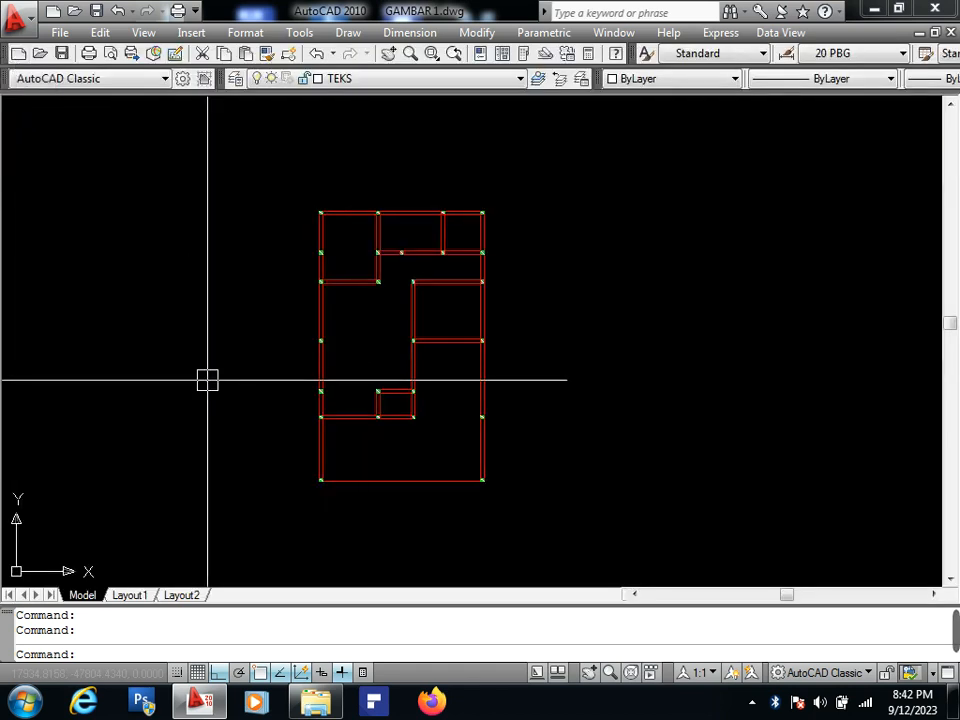
Create a new multiline style named PONDASIUTUH with MLSTYLE, starting from the STANDARD style.
text(MLSTY)
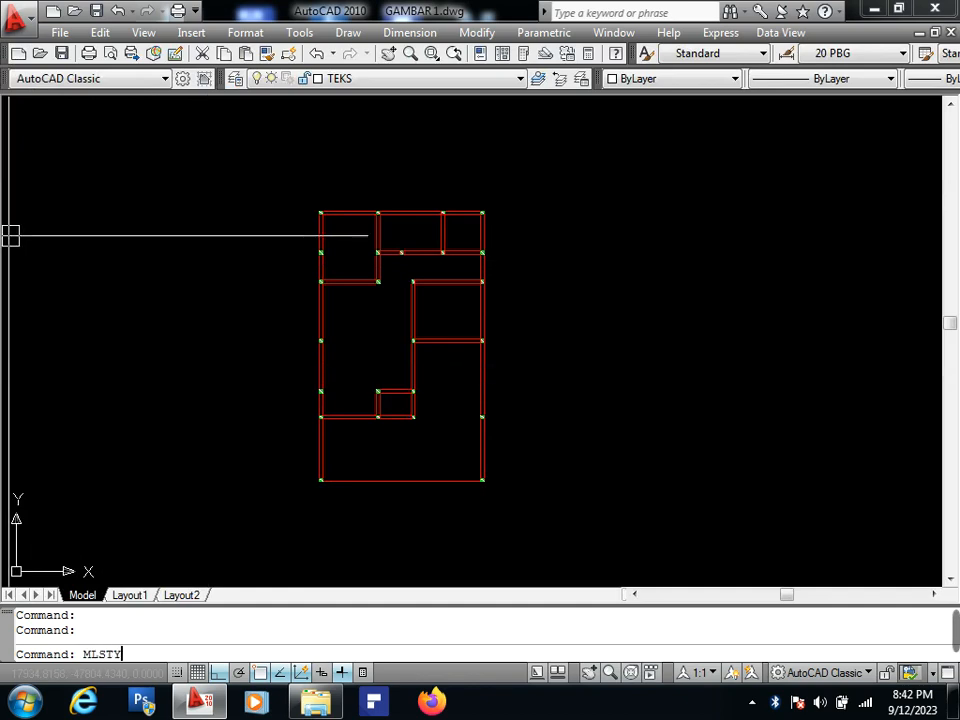
text(LE)
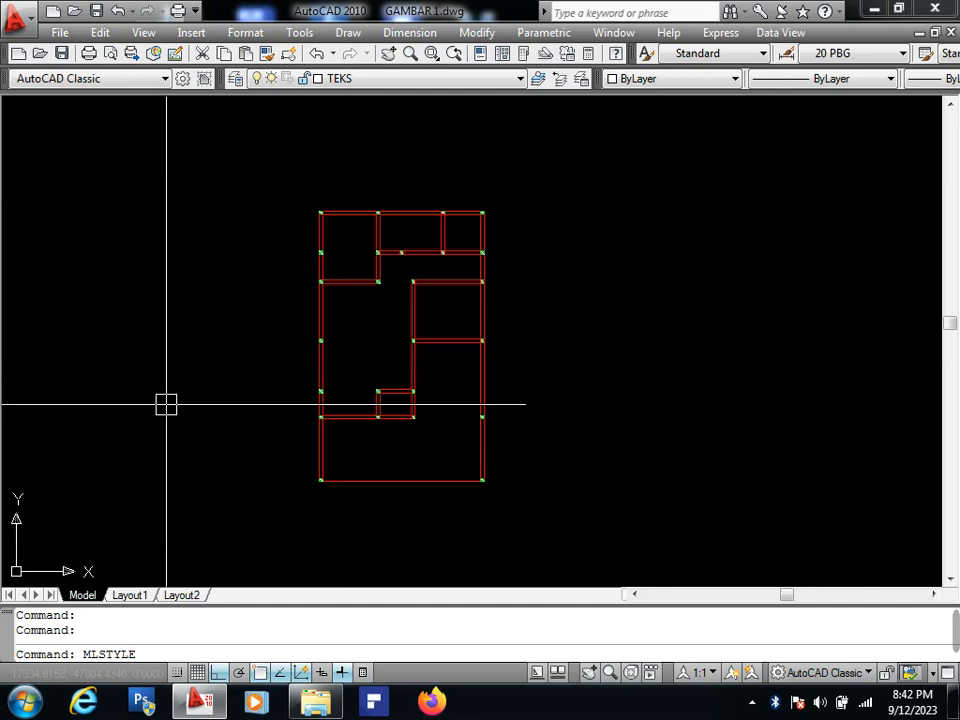
key(Return)
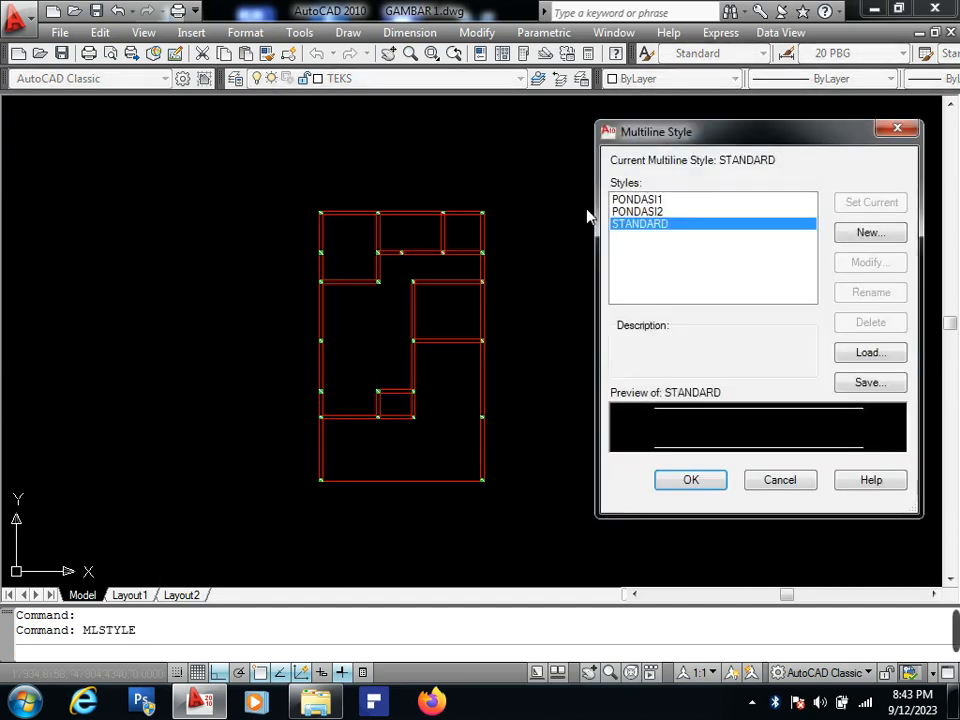
drag(660, 131, 451, 128)
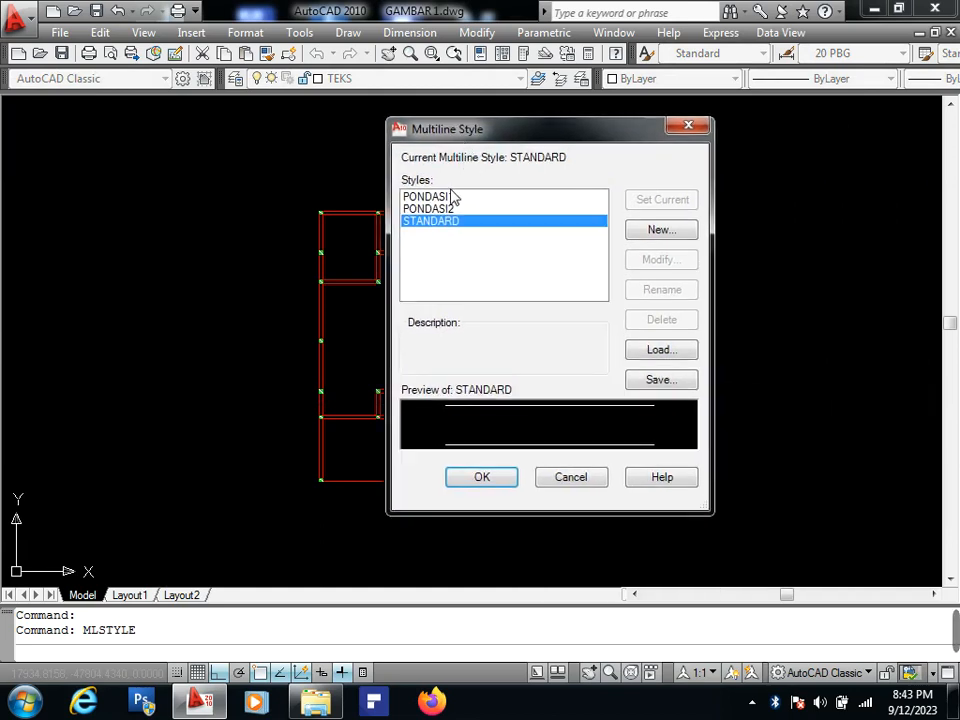
click(660, 231)
drag(854, 197, 382, 264)
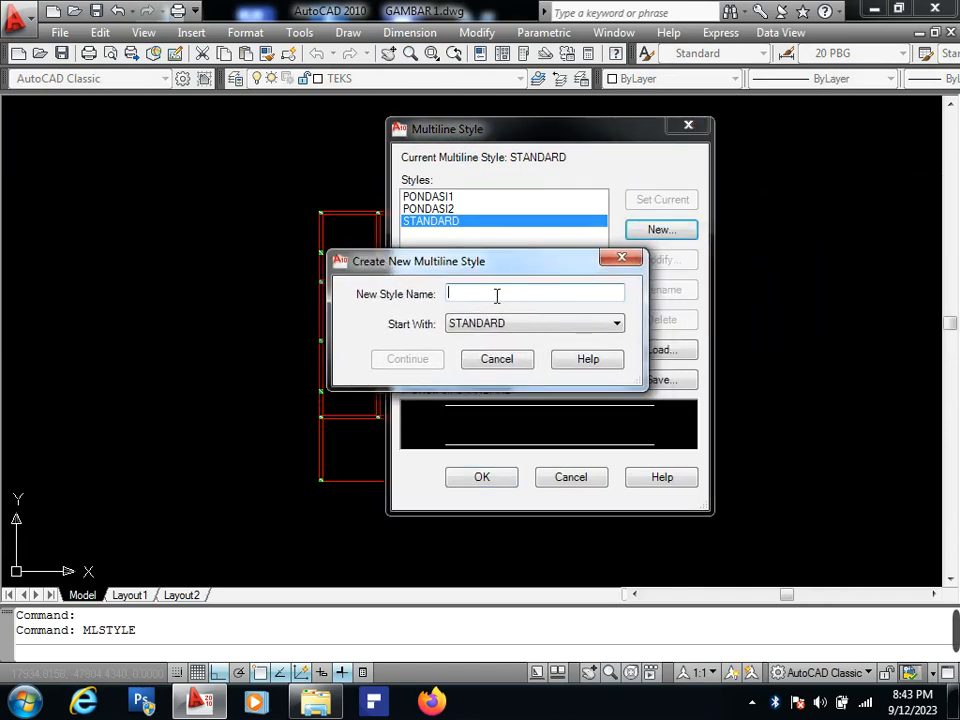
text(PONDASI1)
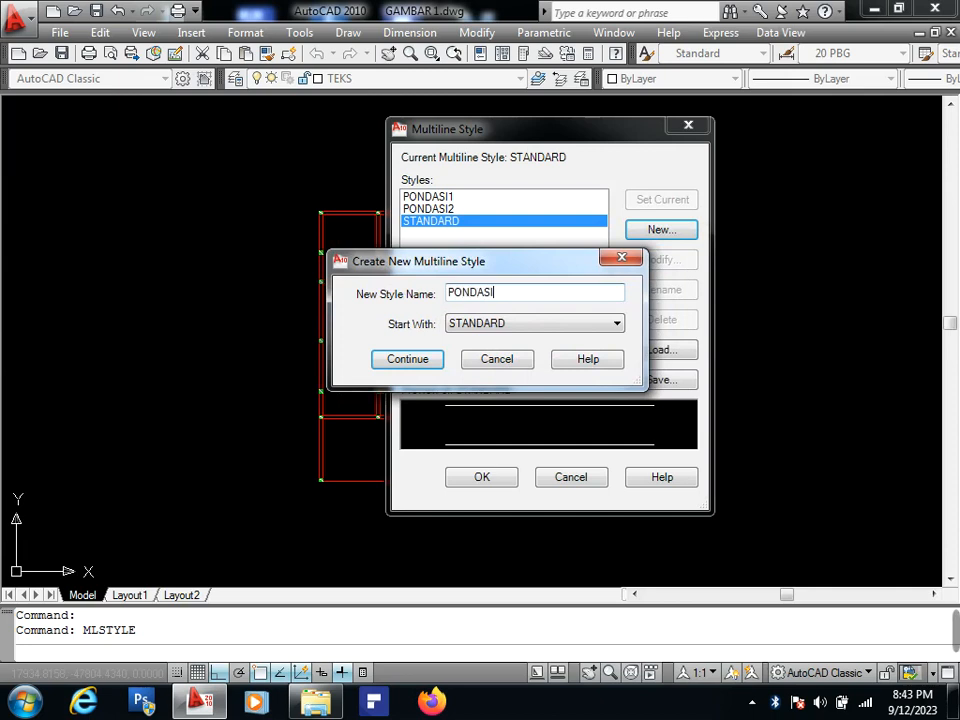
key(BackSpace)
text(UTUH)
key(Left)
key(Left)
key(Left)
key(Left)
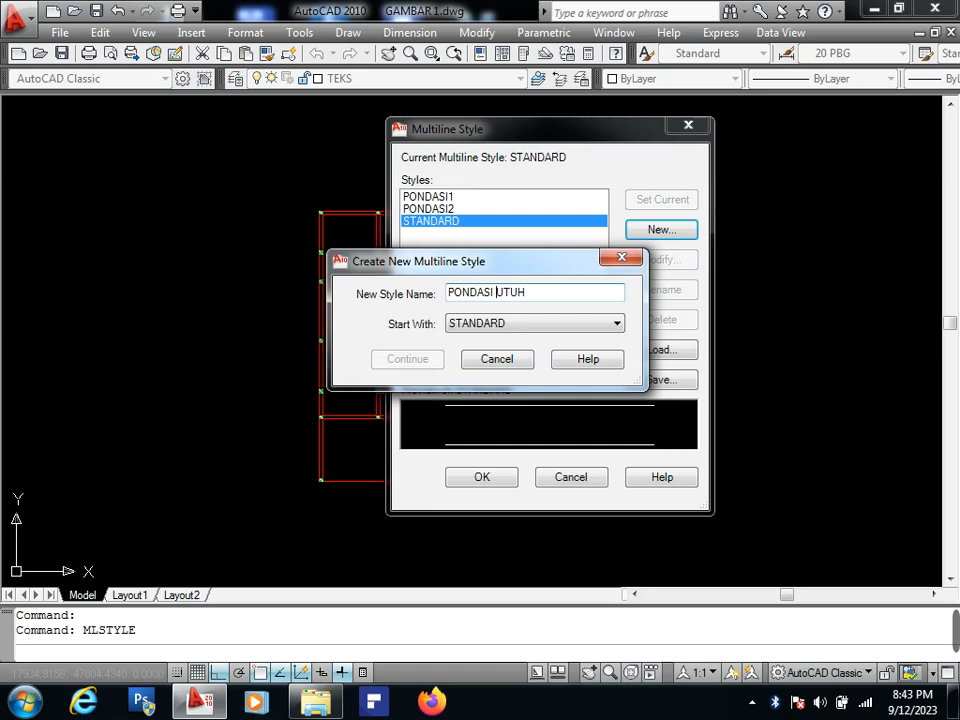
key(BackSpace)
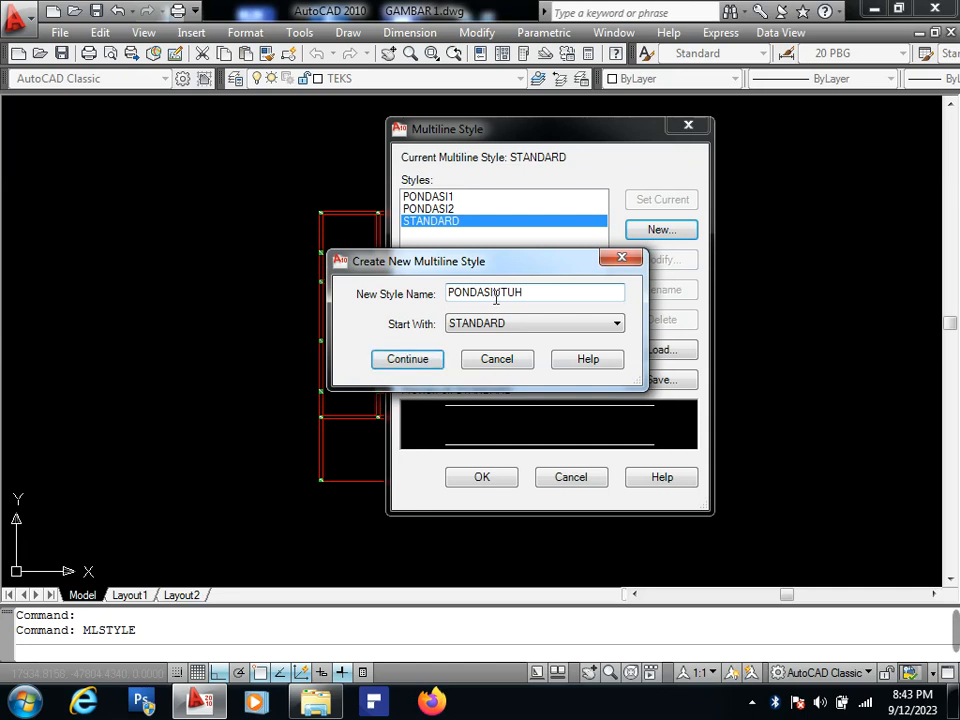
click(418, 361)
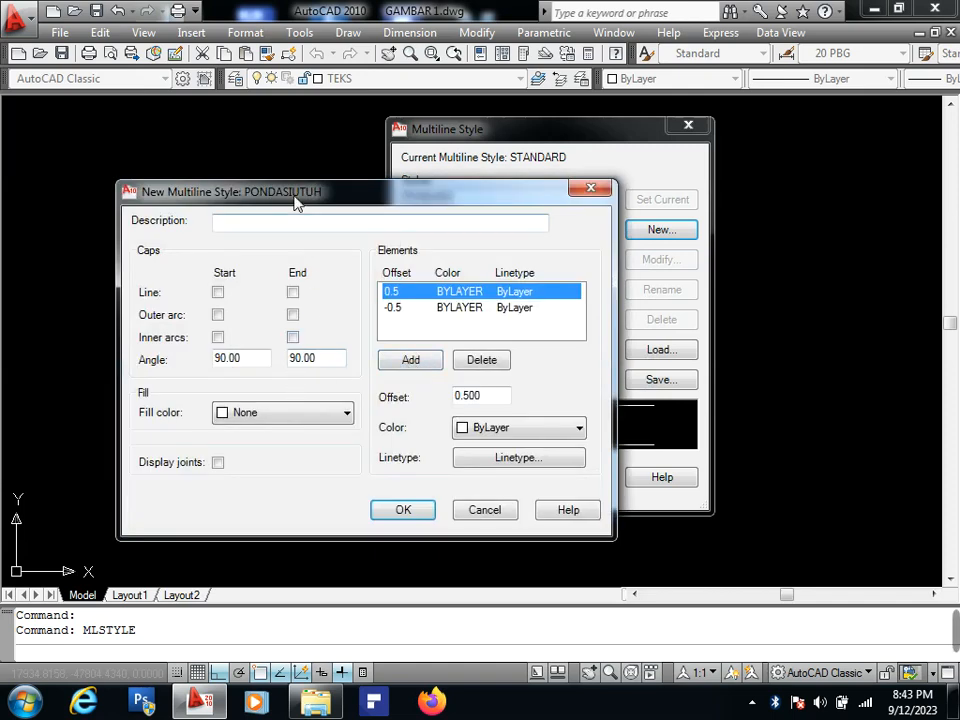
Enable line caps at the start and end and the display of joints for the PONDASIUTUH style.
drag(296, 202, 254, 168)
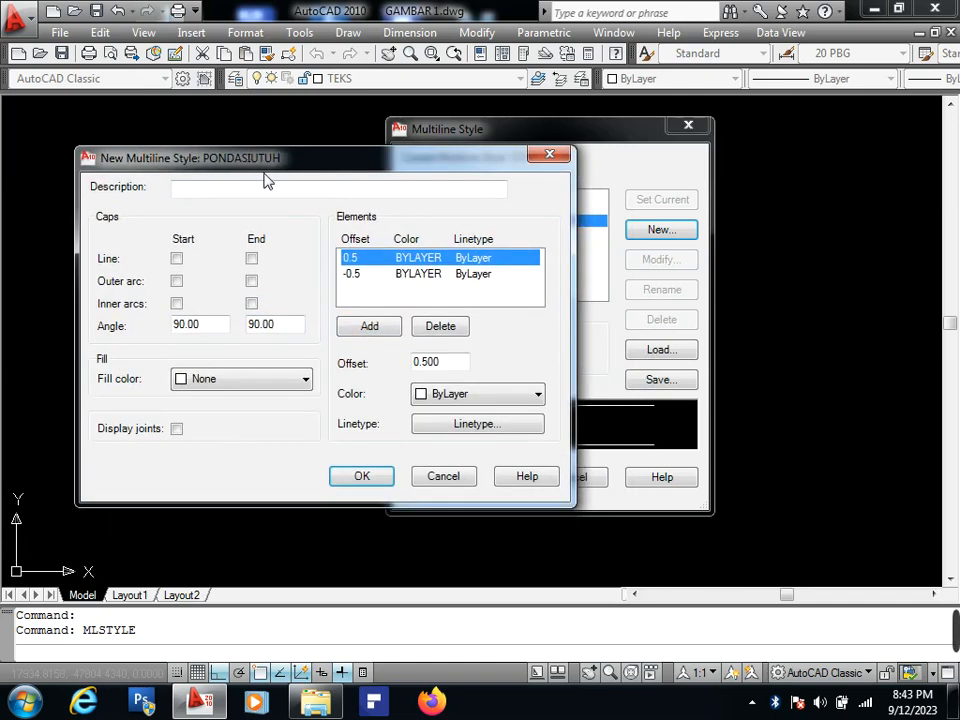
click(177, 260)
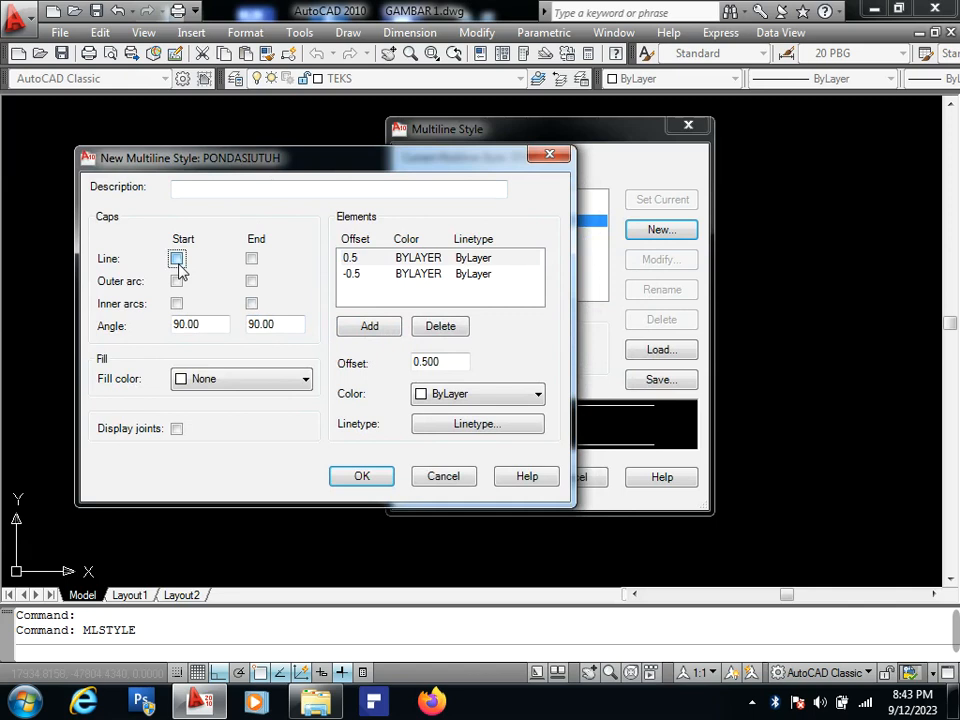
click(252, 258)
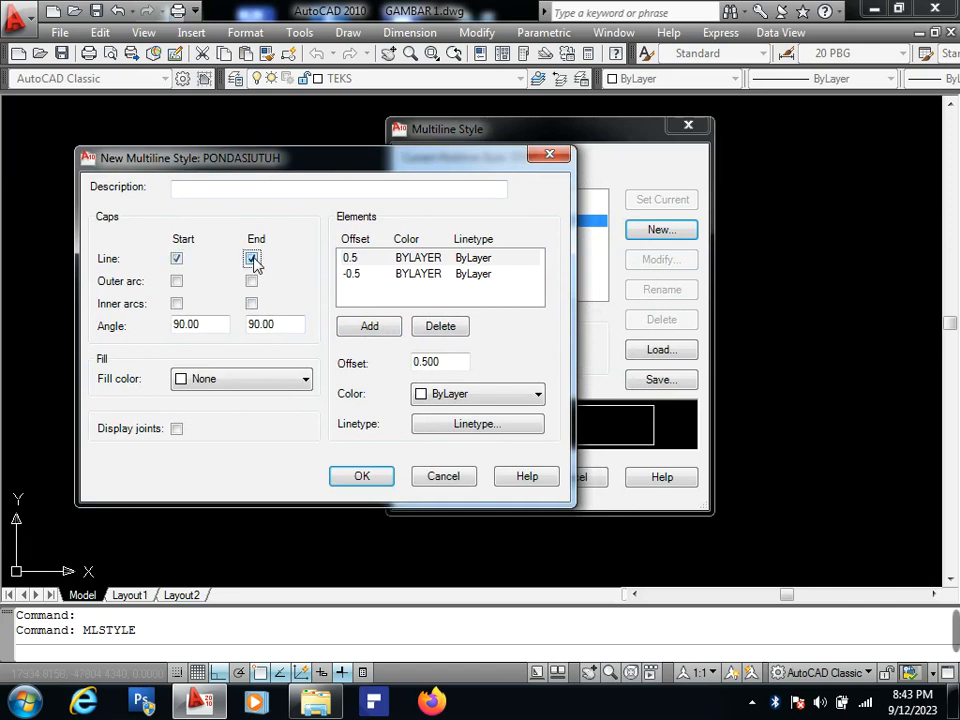
click(177, 428)
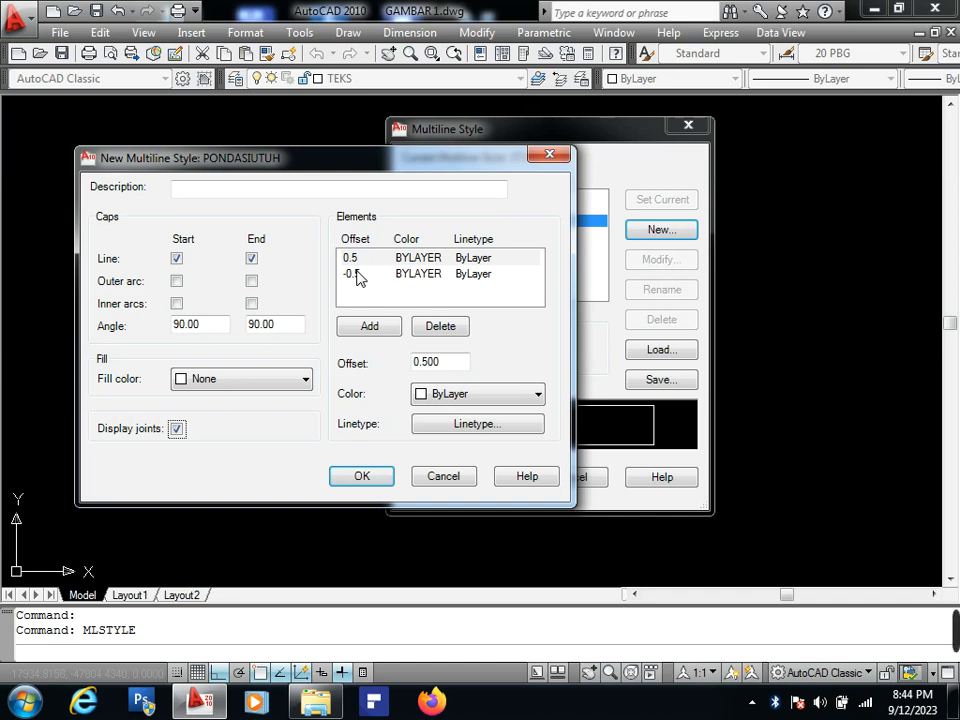
mouse_move(956, 632)
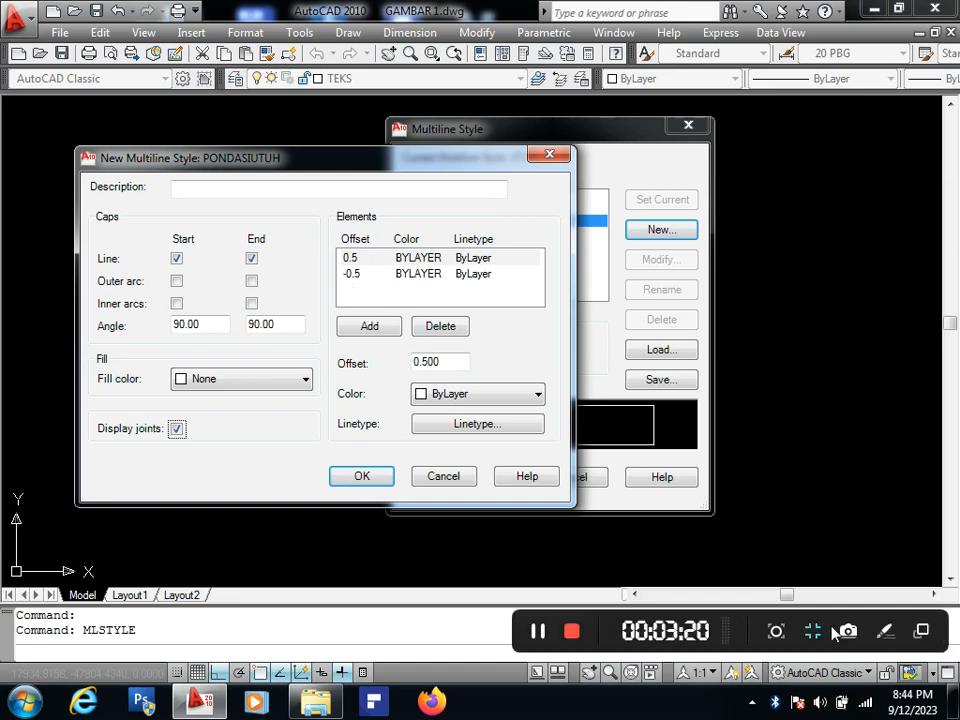
click(539, 634)
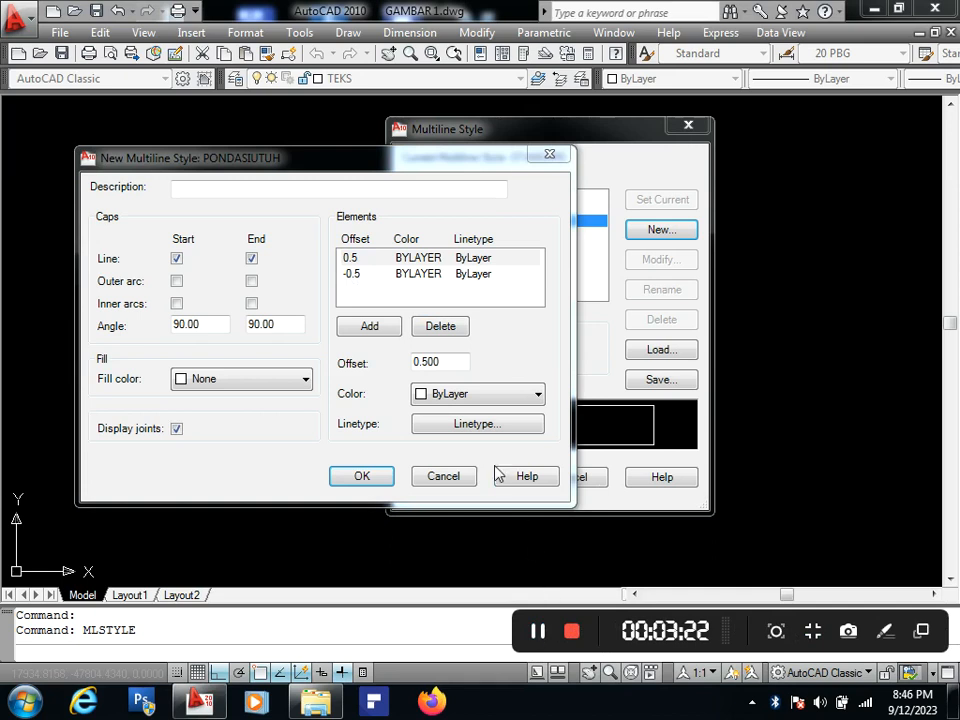
Set the offset of the 0.5 element in the PONDASIUTUH style to -7.5.
click(436, 364)
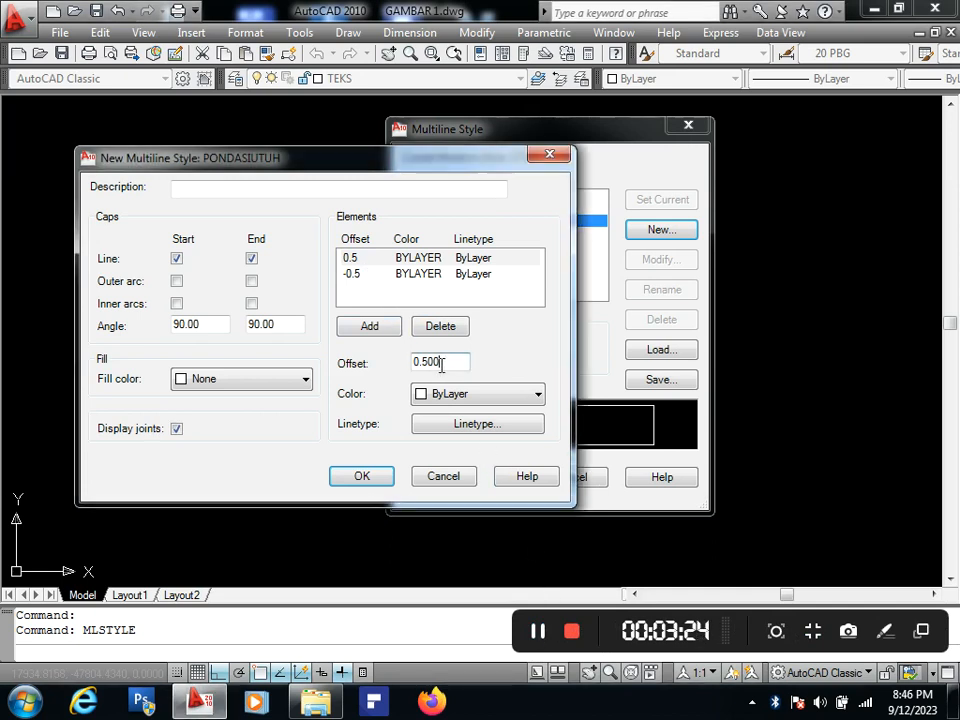
double_click(442, 364)
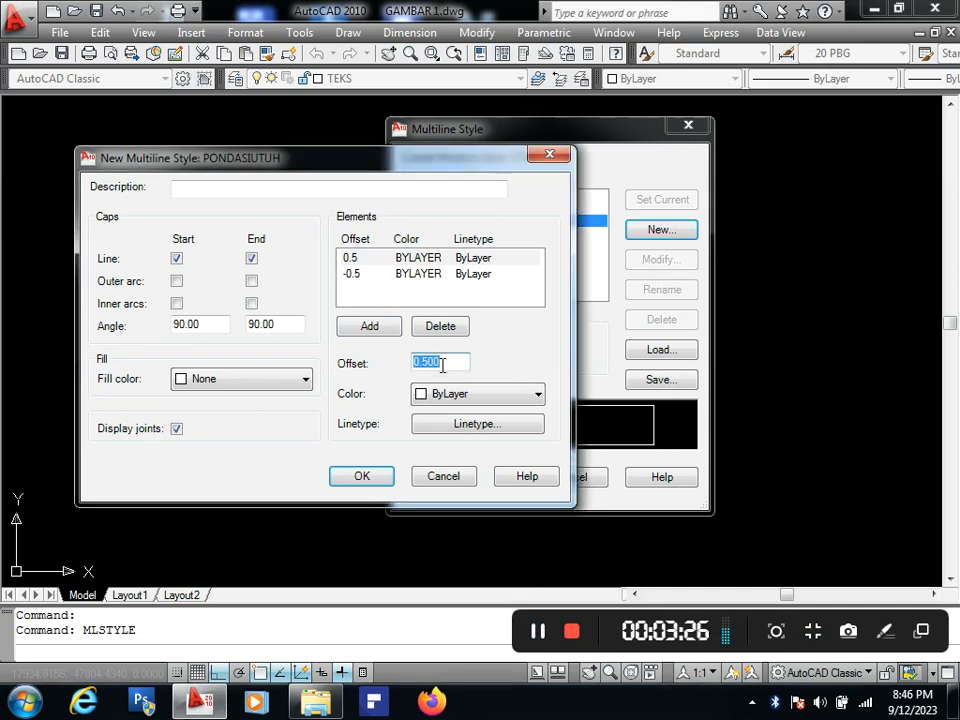
text(-7.5)
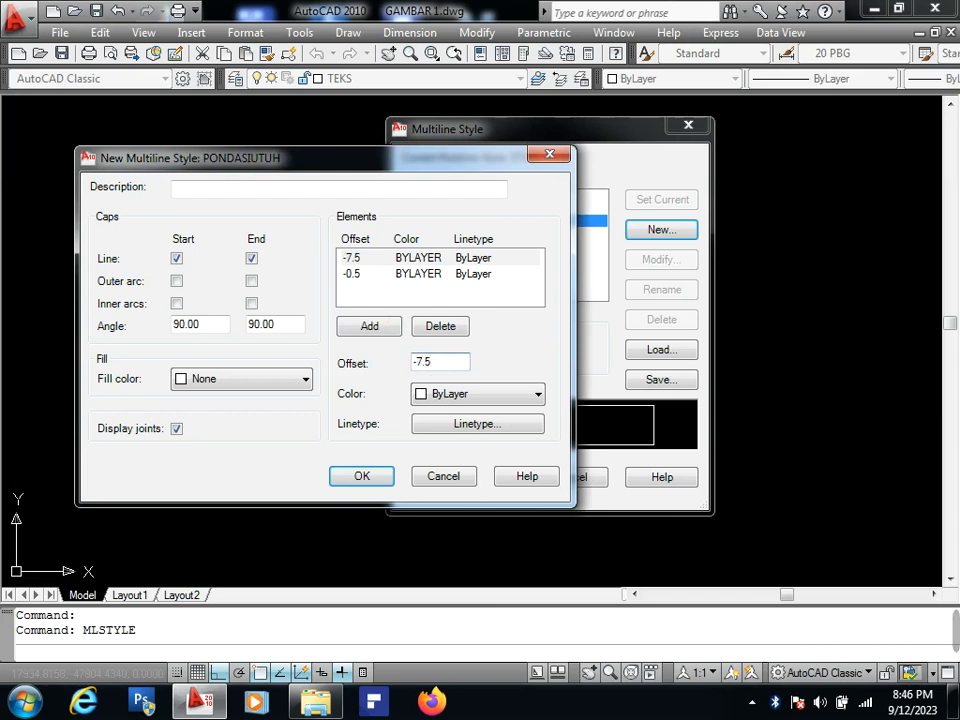
Add an element with an offset of 7.5 to the PONDASIUTUH style.
click(384, 333)
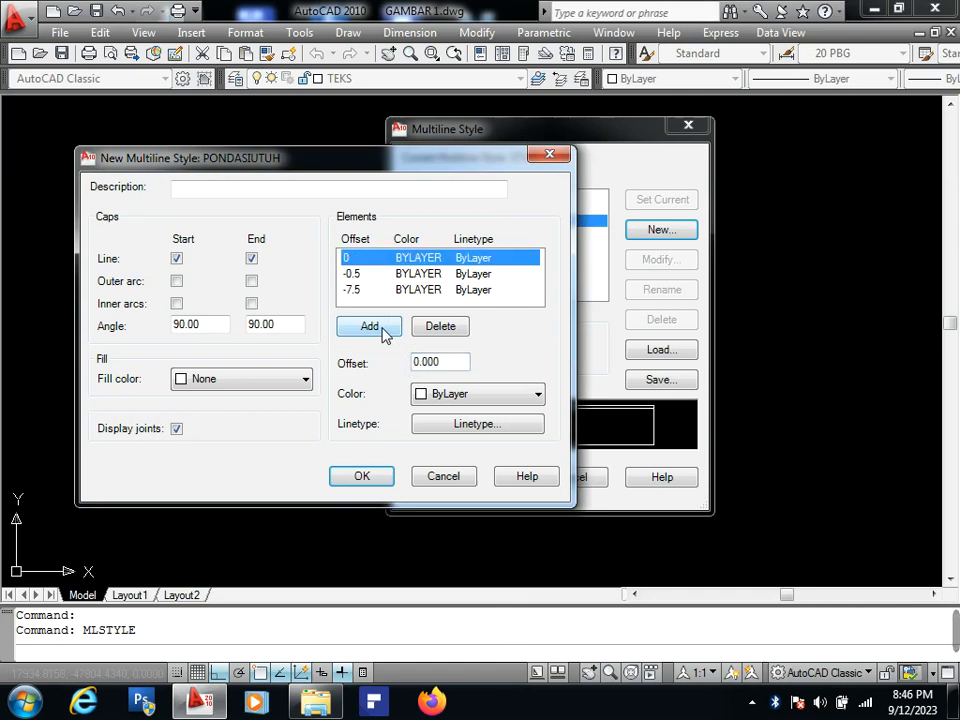
double_click(449, 361)
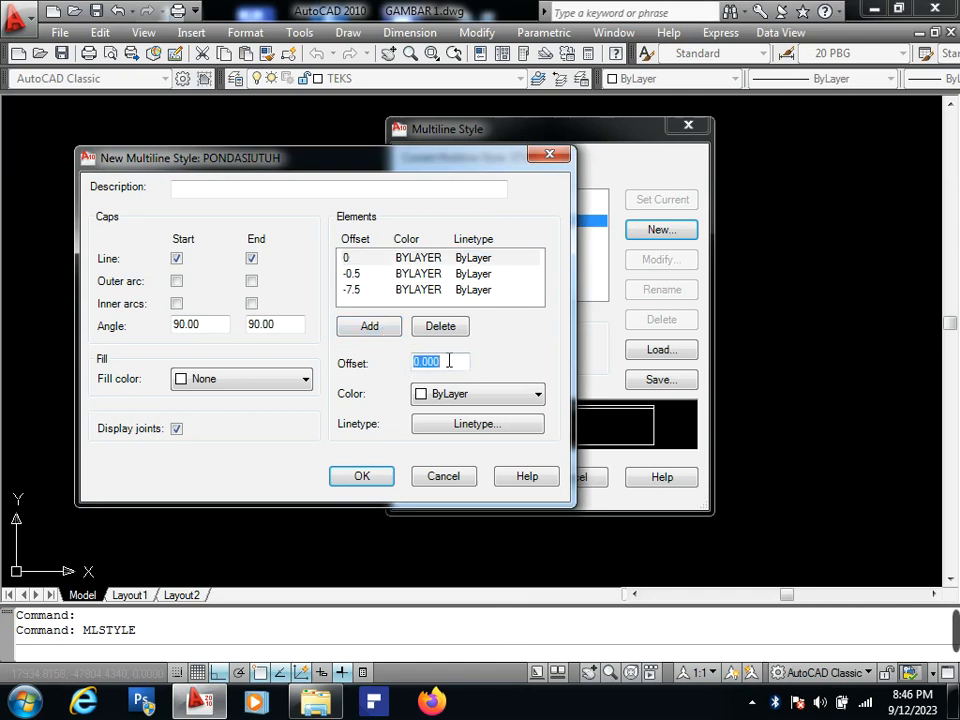
text(7.5)
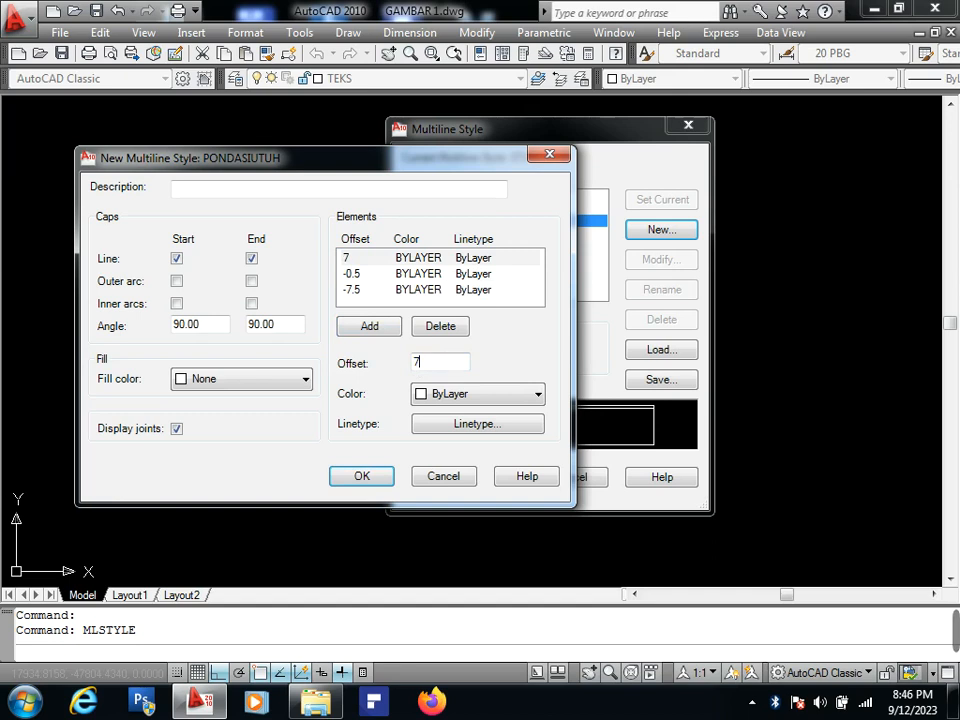
Add two more elements to the PONDASIUTUH style with offsets of -15 and 15.
click(386, 332)
double_click(441, 362)
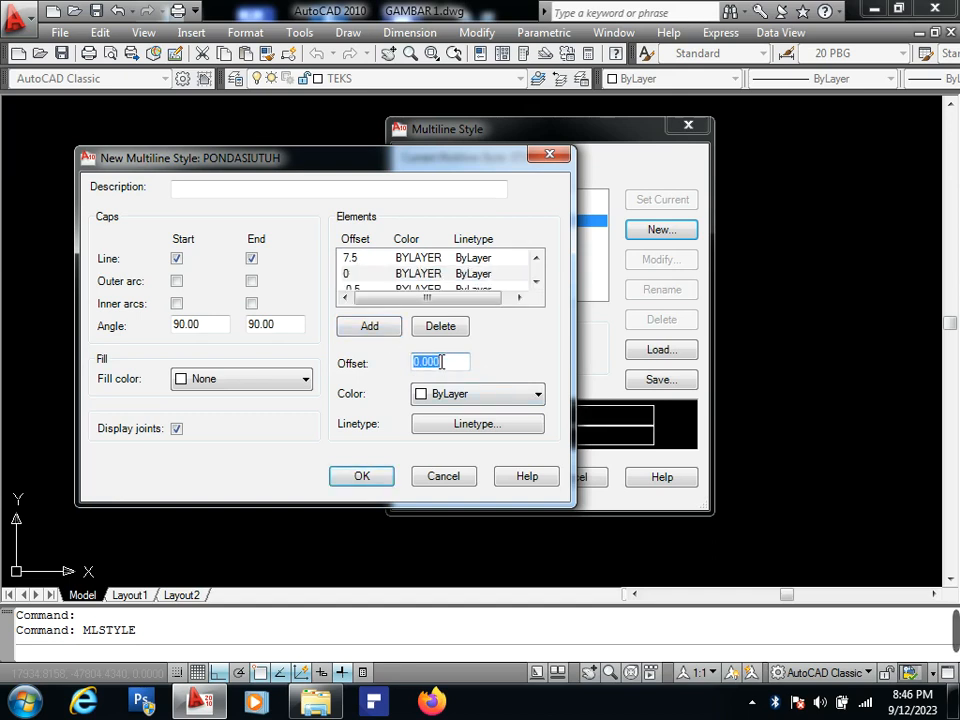
text(-15)
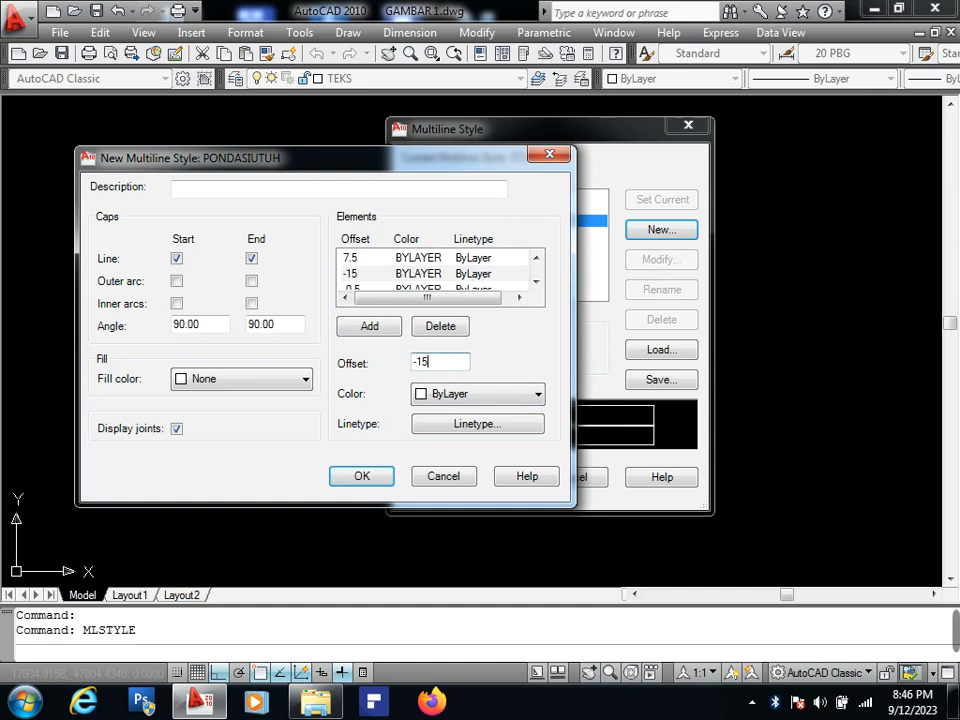
click(397, 334)
double_click(452, 366)
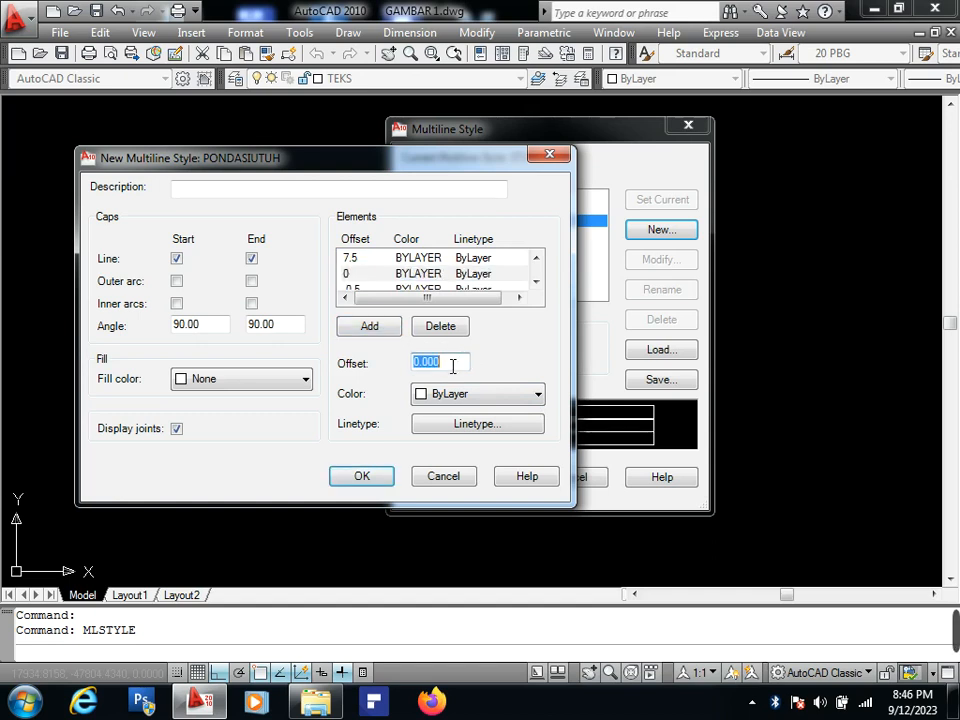
text(15)
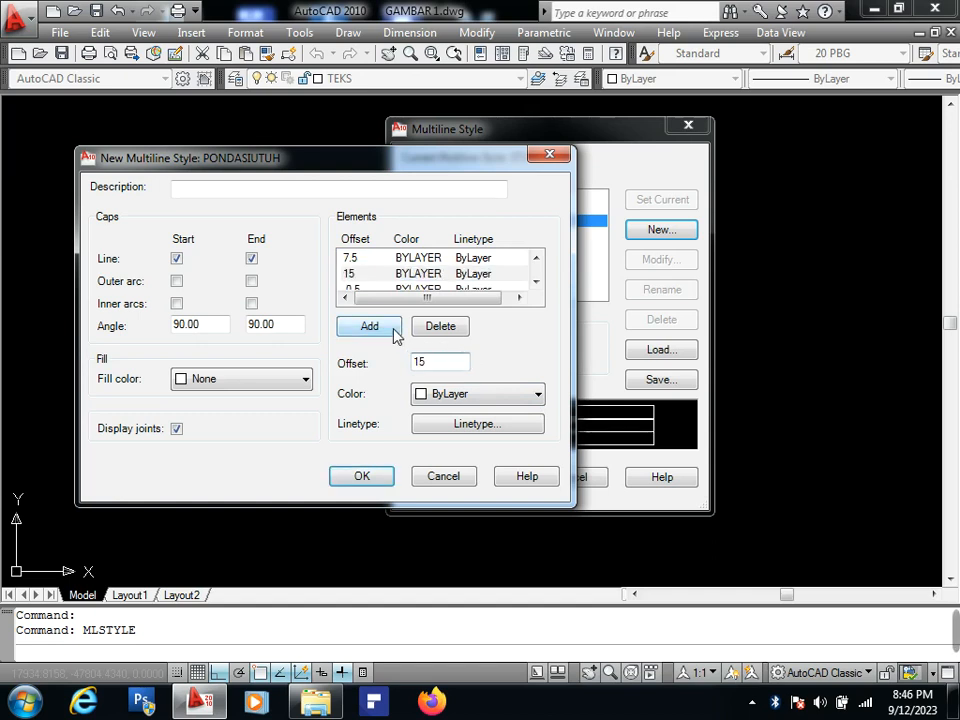
Add a pair of elements with offsets of -35 and 35 to the PONDASIUTUH style.
click(392, 328)
double_click(440, 365)
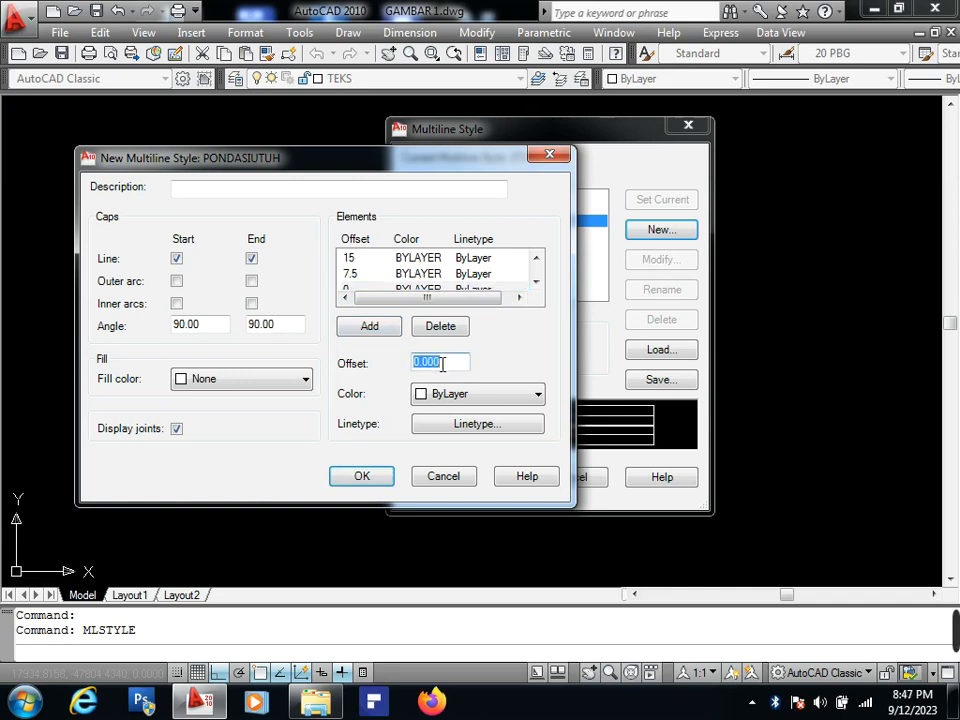
text(-35)
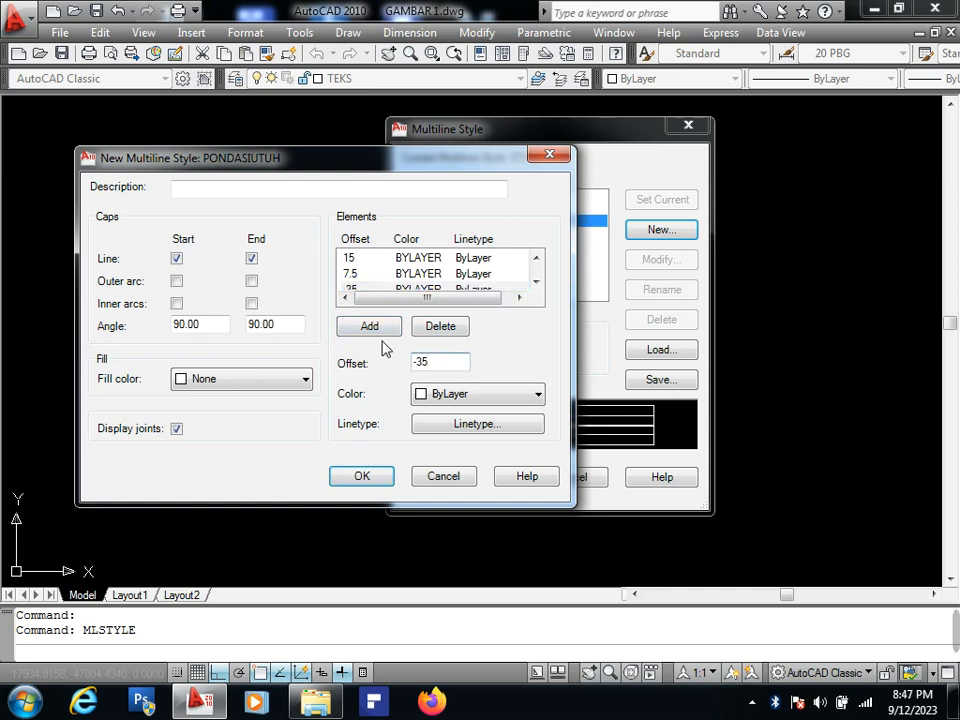
click(376, 328)
double_click(444, 365)
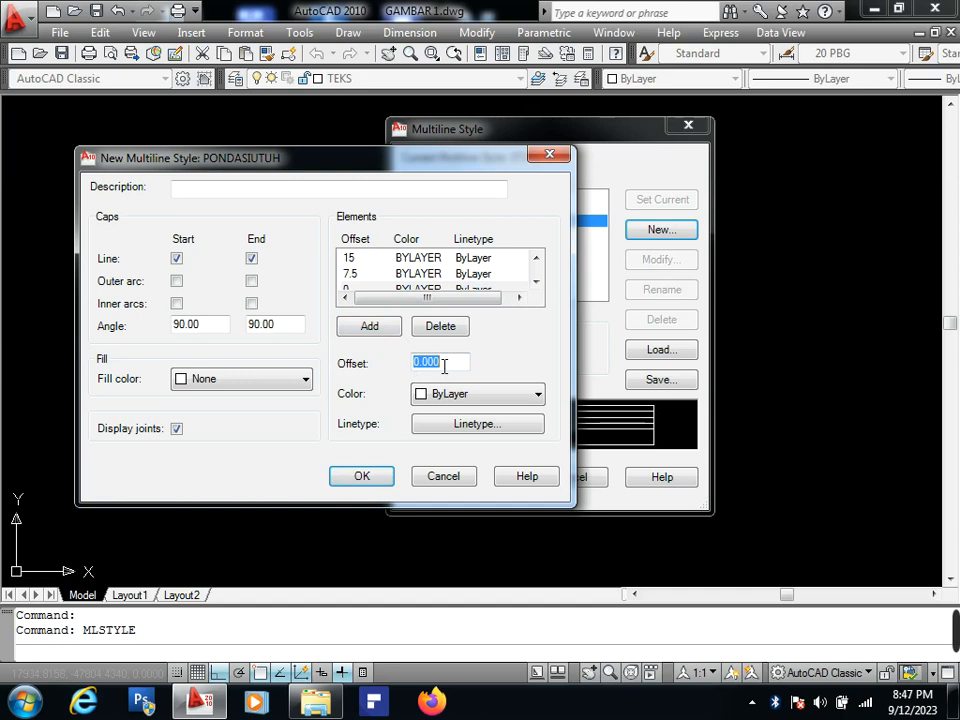
text(35)
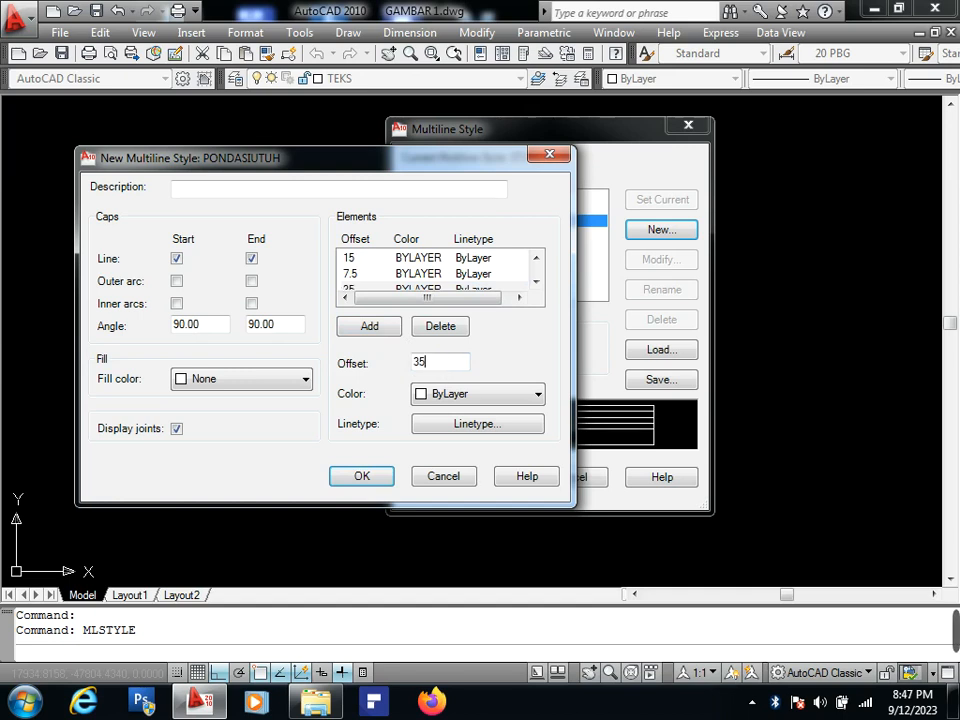
Add the outermost pair of elements with offsets of -45 and 45 to the PONDASIUTUH style.
click(370, 328)
double_click(447, 365)
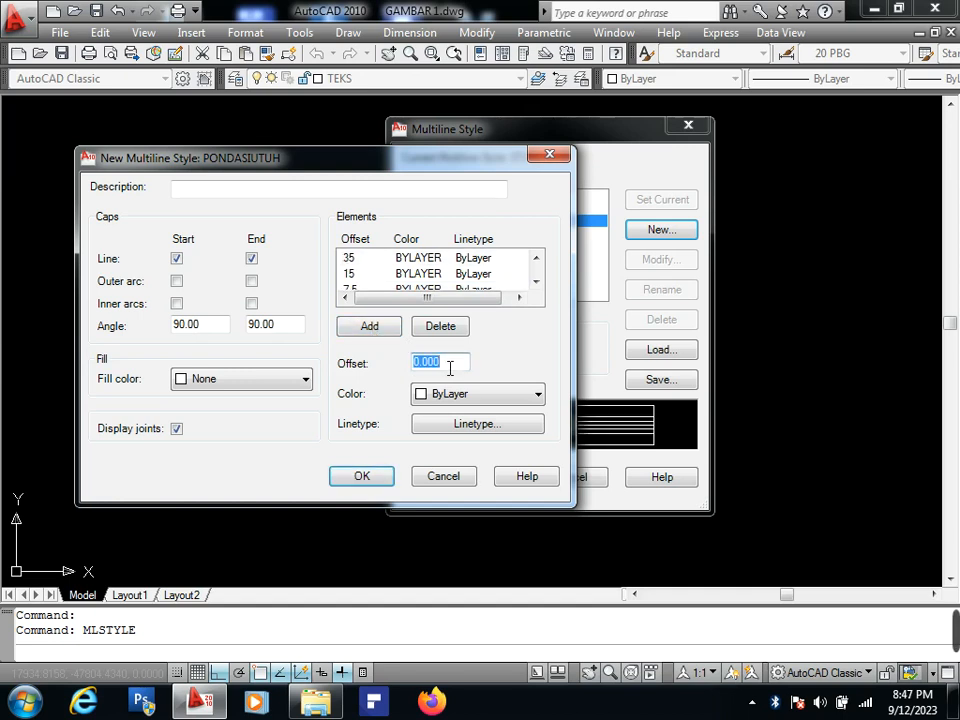
text(-45)
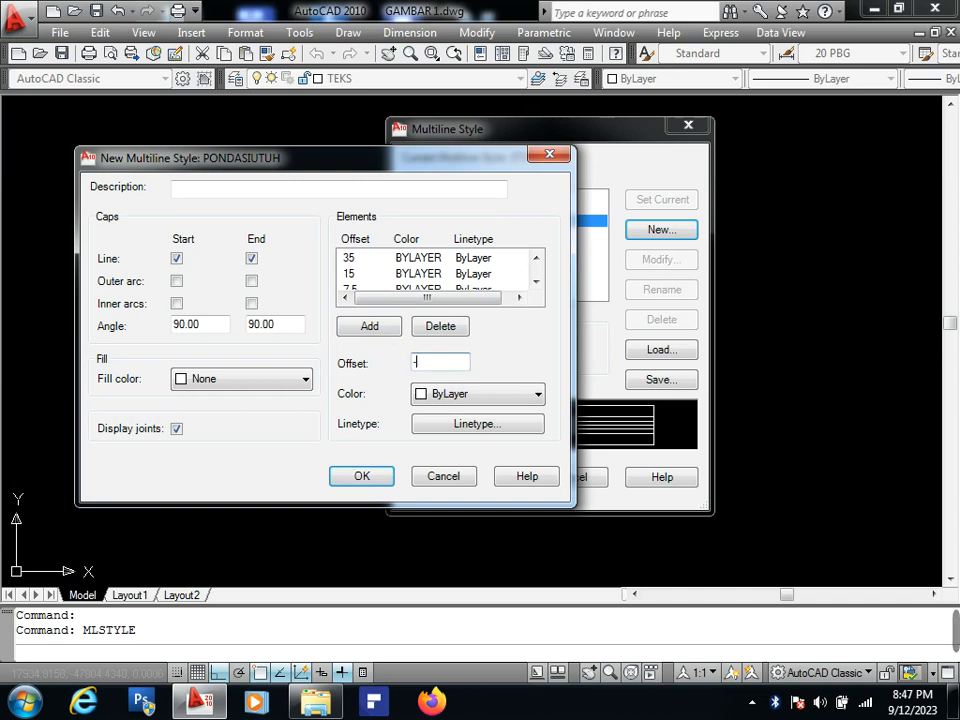
click(364, 331)
double_click(446, 365)
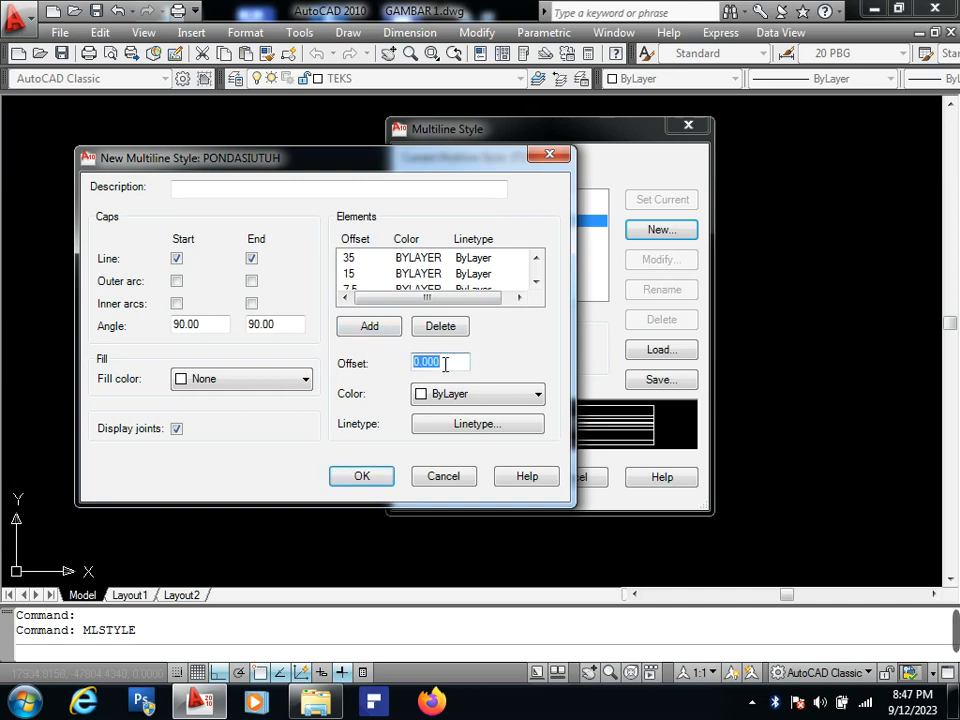
text(45)
click(394, 331)
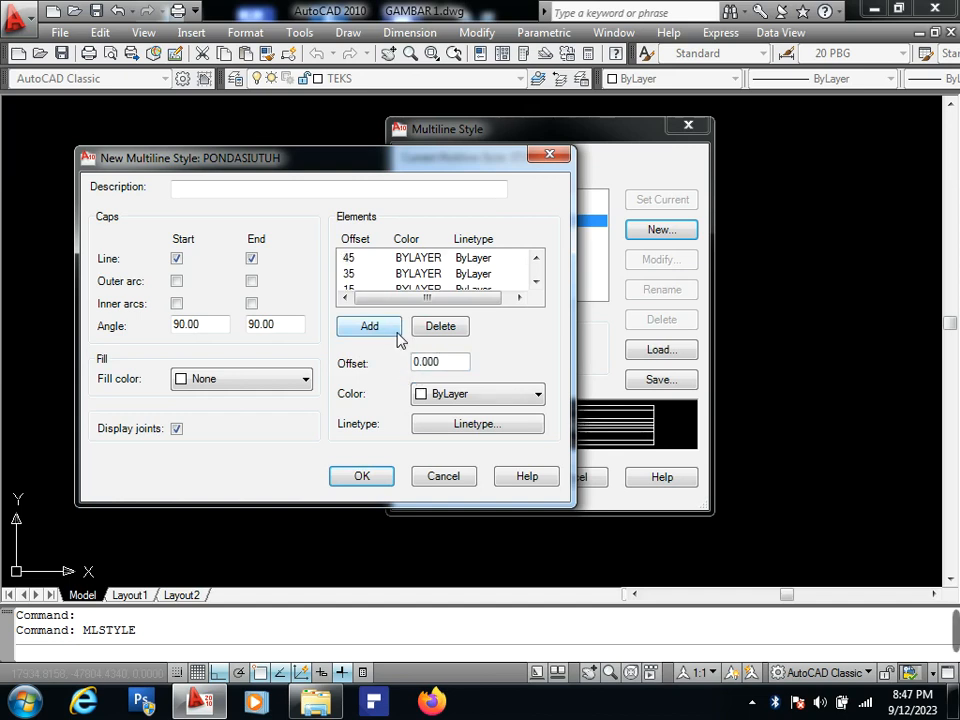
Delete the surplus element with offset 0 from the PONDASIUTUH style.
click(389, 274)
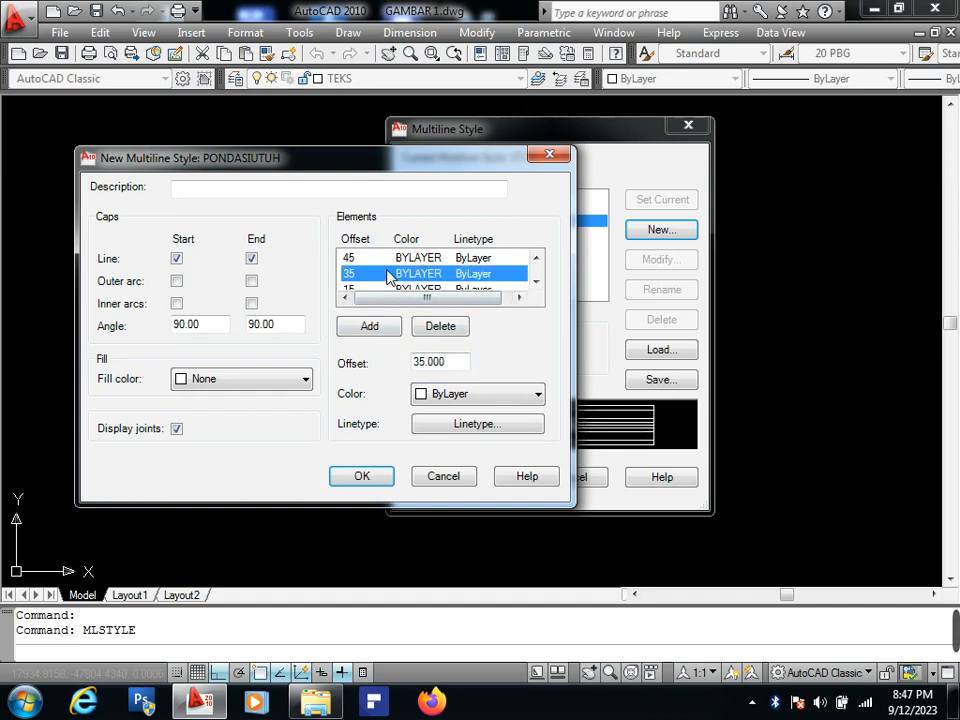
scroll(390, 276, down, 1)
scroll(390, 276, up, 1)
click(384, 262)
scroll(384, 266, down, 3)
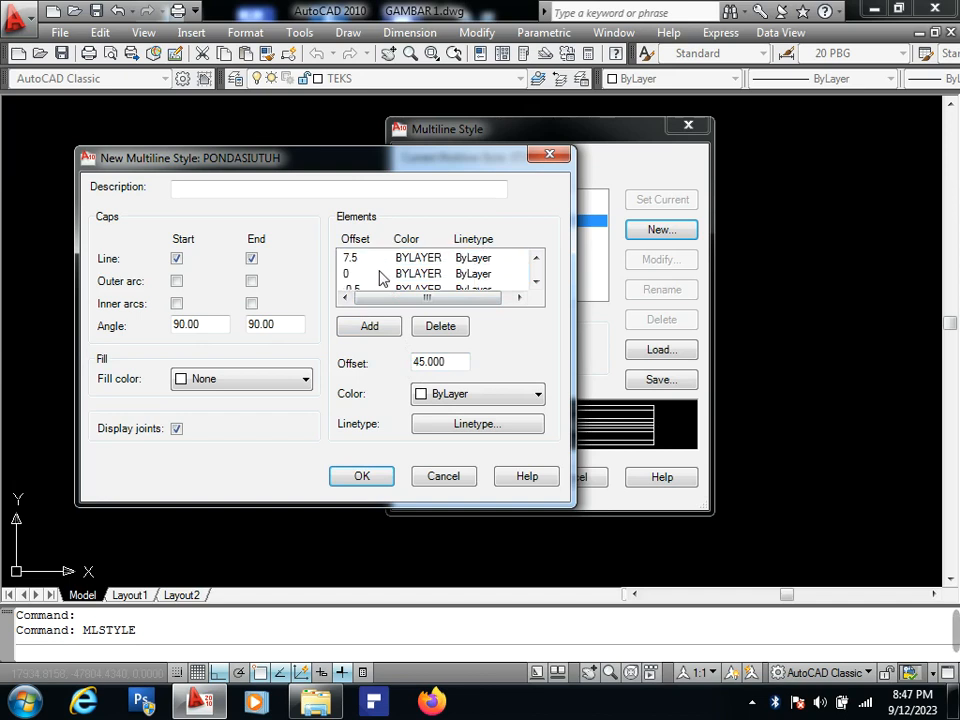
click(381, 276)
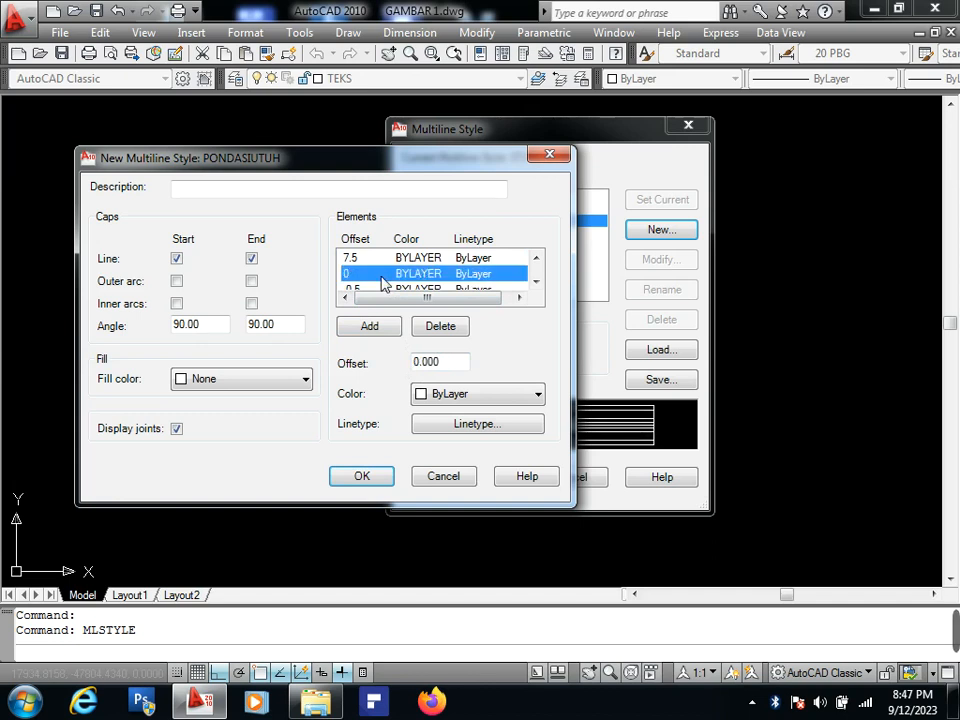
click(440, 326)
Delete the default -0.5 offset element from the PONDASIUTUH style.
click(372, 273)
scroll(372, 275, down, 2)
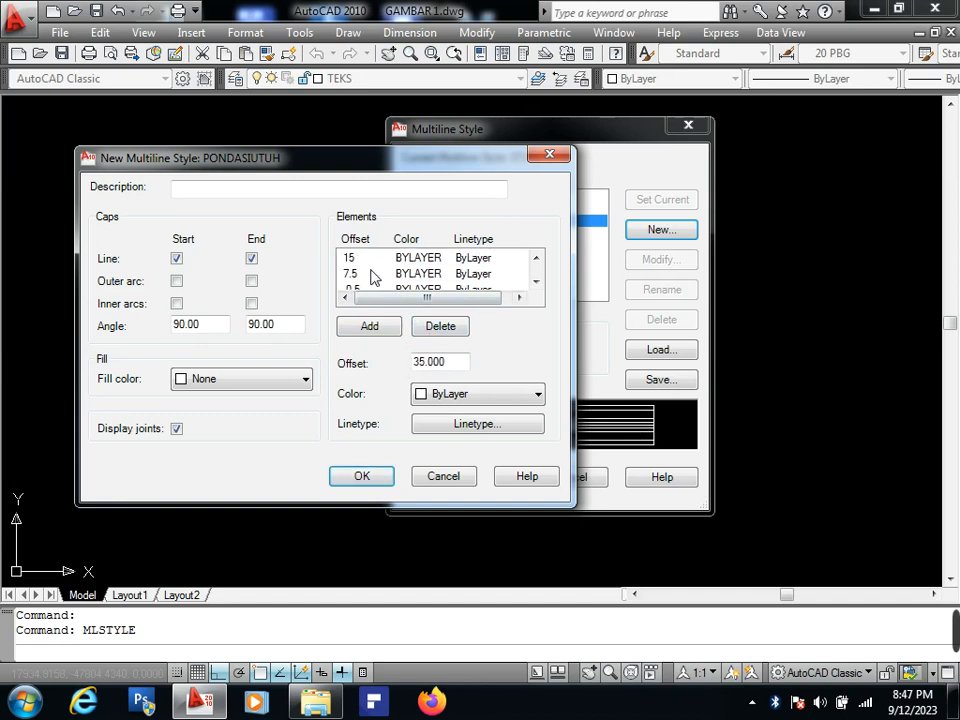
scroll(372, 276, up, 2)
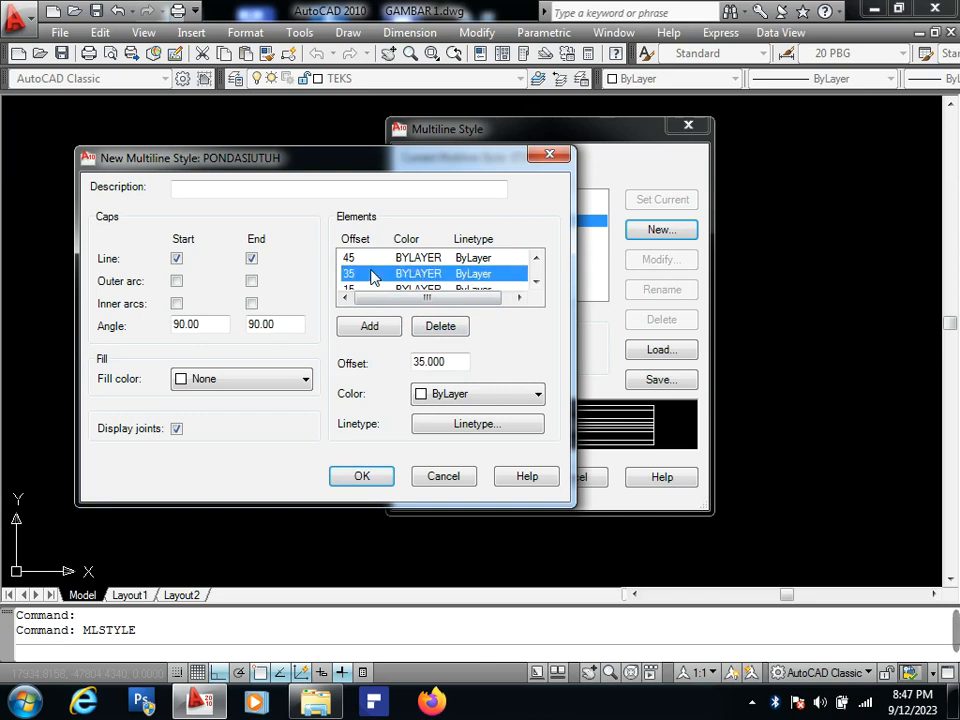
scroll(372, 276, down, 1)
scroll(372, 276, up, 1)
scroll(372, 276, down, 2)
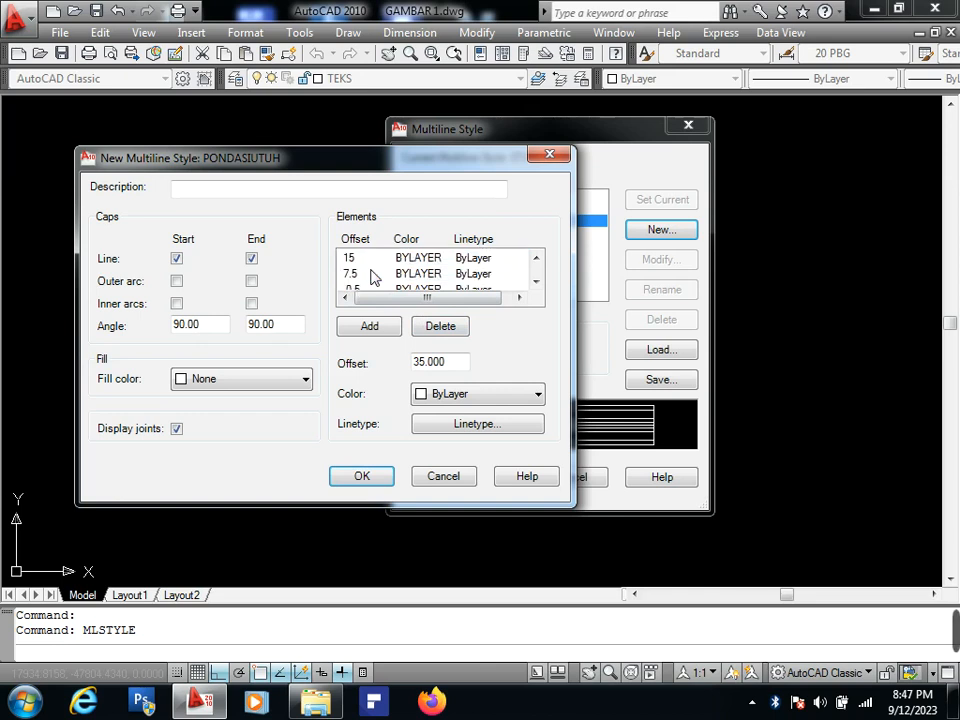
scroll(370, 278, down, 1)
click(369, 274)
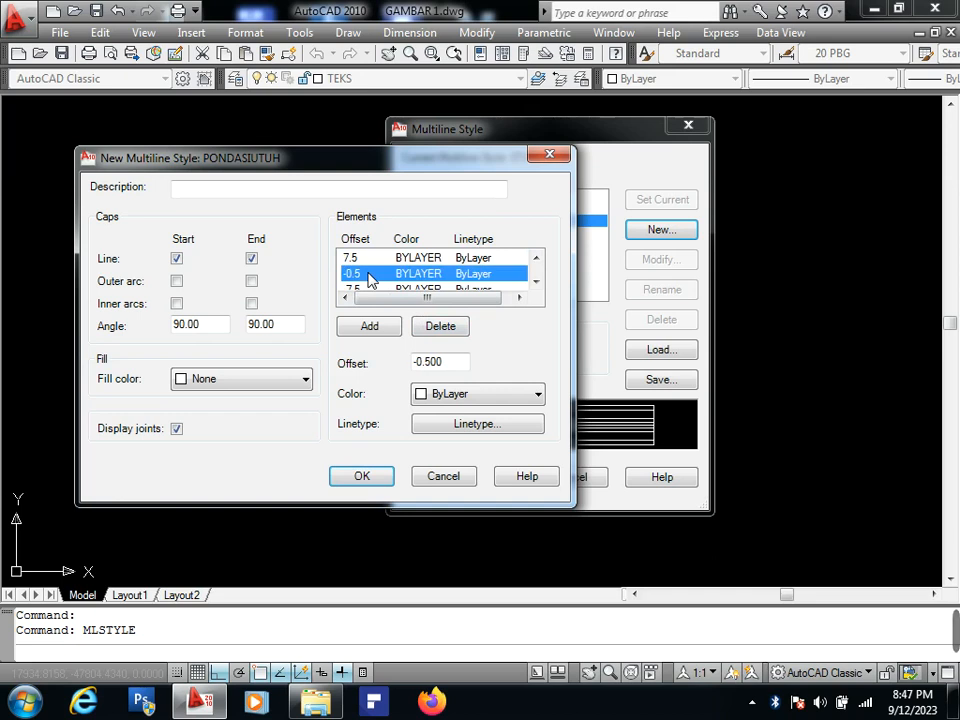
click(460, 327)
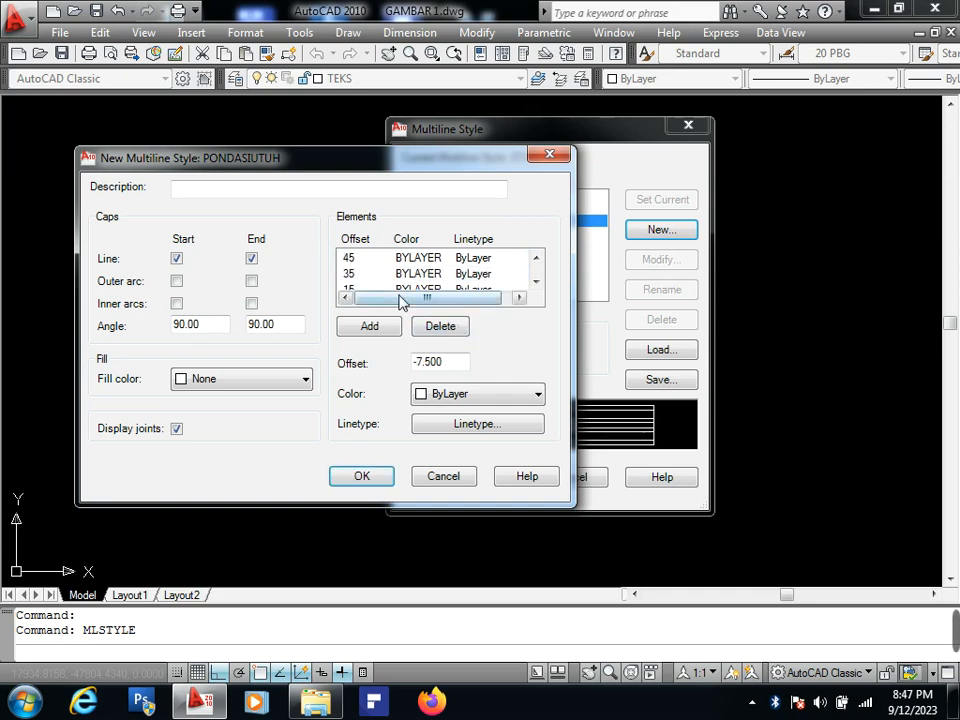
Check the remaining element offsets of the PONDASIUTUH style and accept its settings.
scroll(380, 278, down, 1)
scroll(380, 278, down, 3)
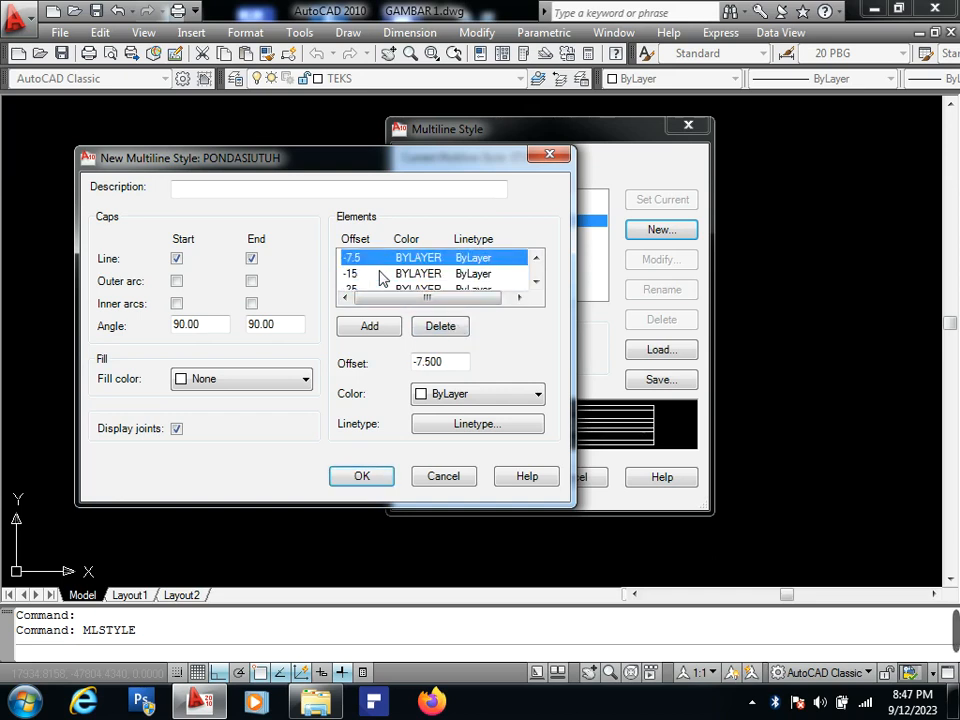
scroll(380, 278, down, 2)
scroll(380, 278, up, 6)
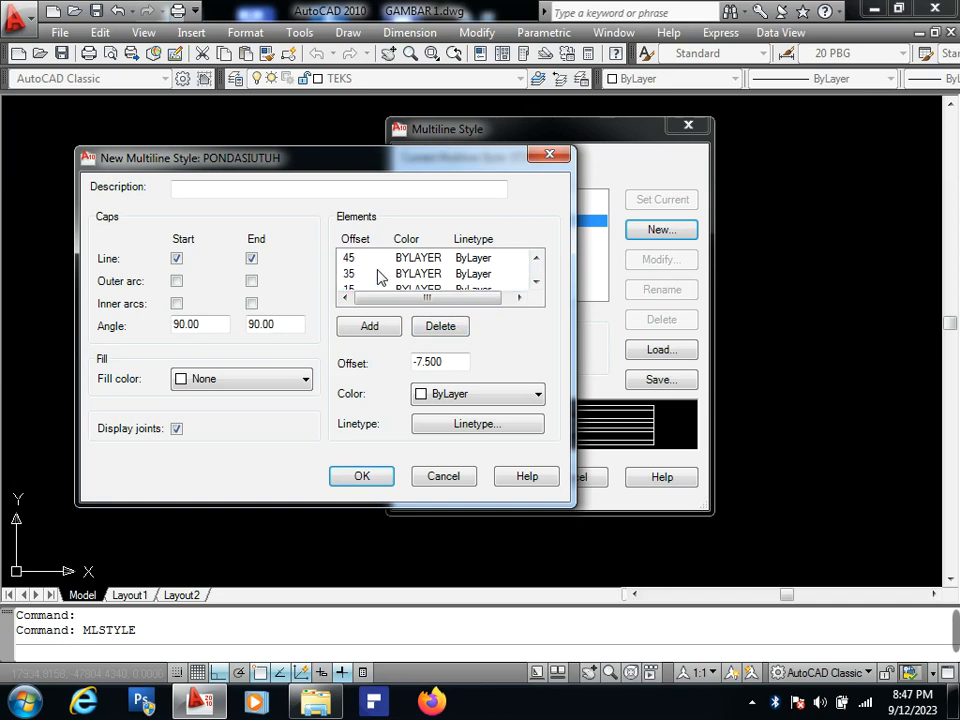
click(362, 476)
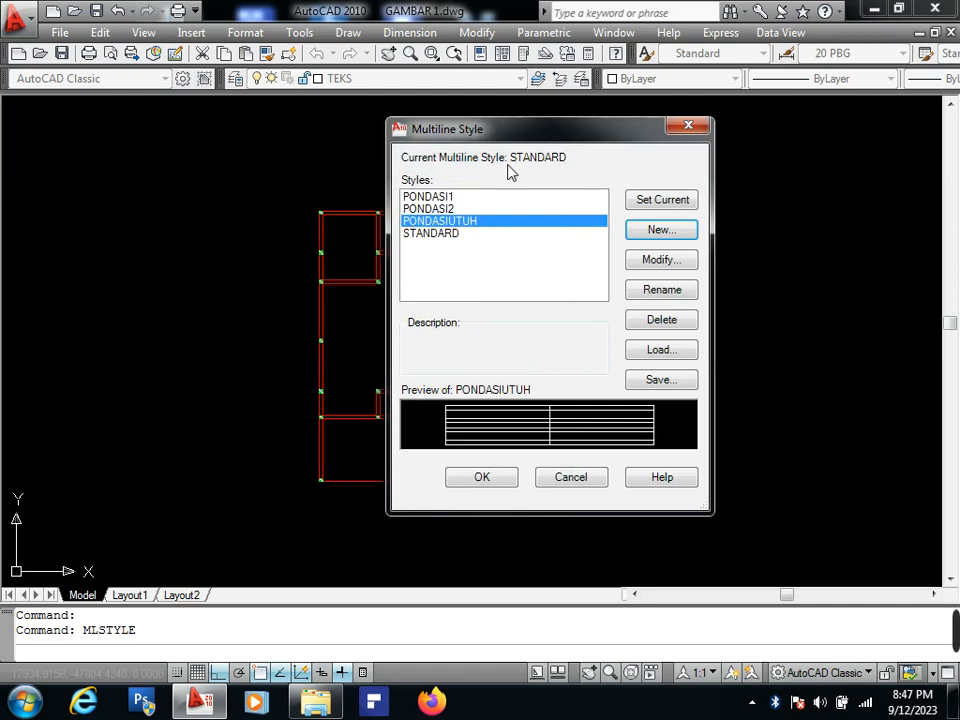
Create a new multiline style named PONDASISETENGAH, starting from the PONDASIUTUH style.
click(648, 232)
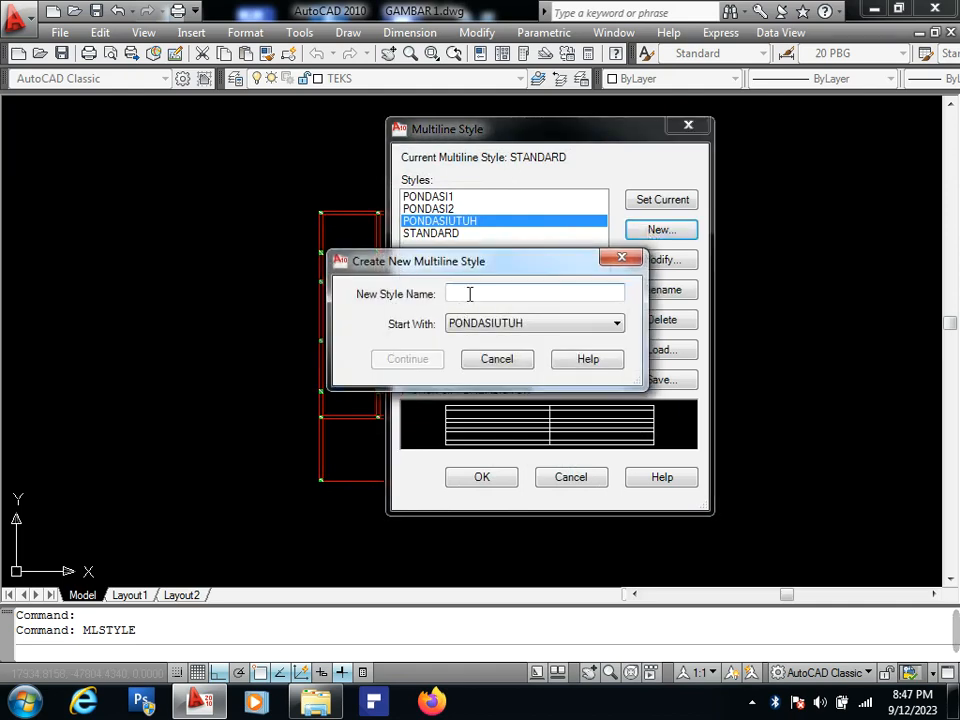
text(PONDASI)
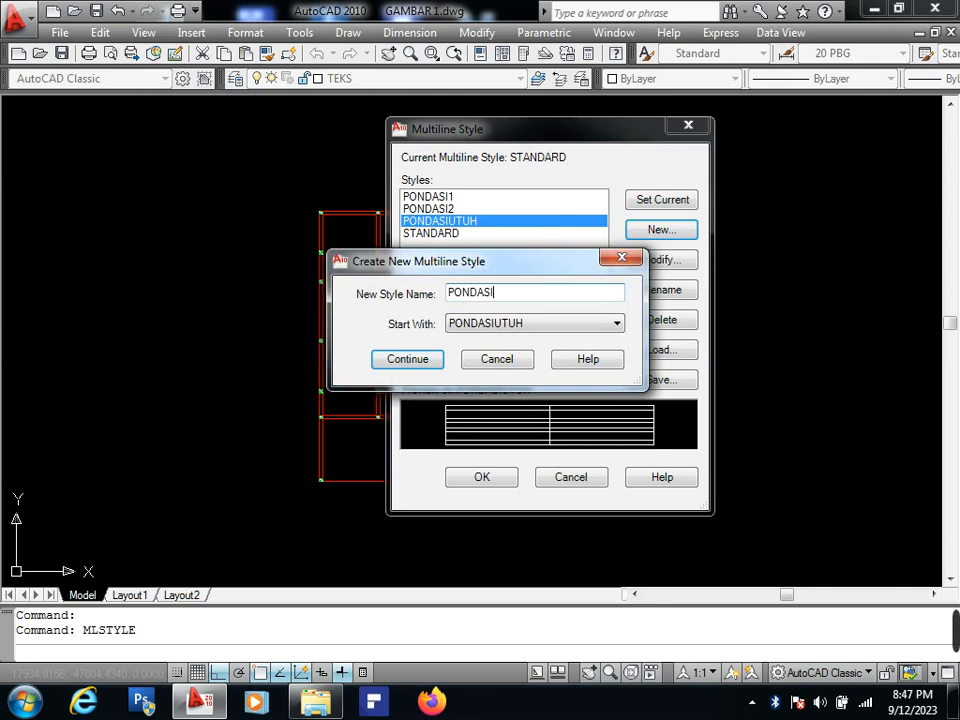
text(SETENGAH)
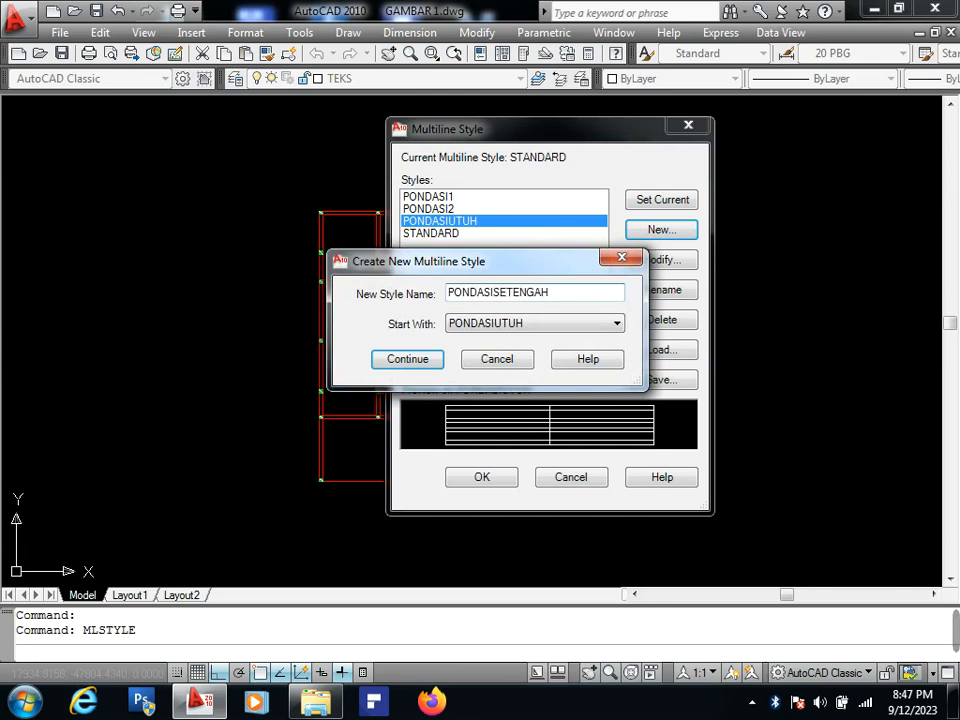
click(409, 359)
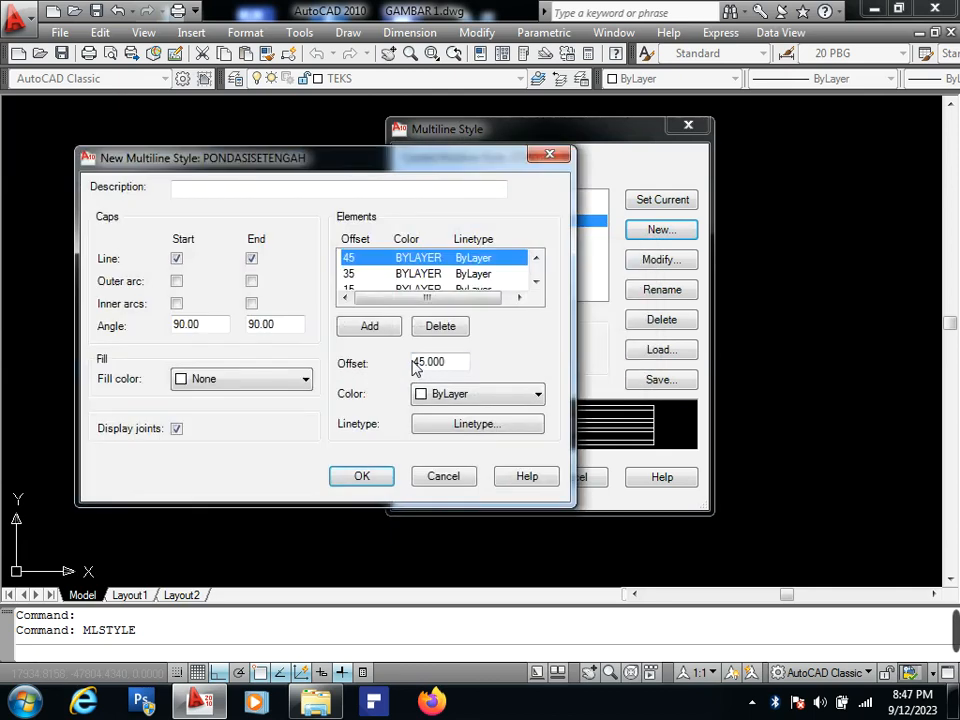
Delete all inherited elements of the PONDASISETENGAH style except the one with offset -45.
click(439, 327)
click(439, 327)
click(439, 327)
click(439, 327)
click(438, 328)
click(438, 328)
click(438, 328)
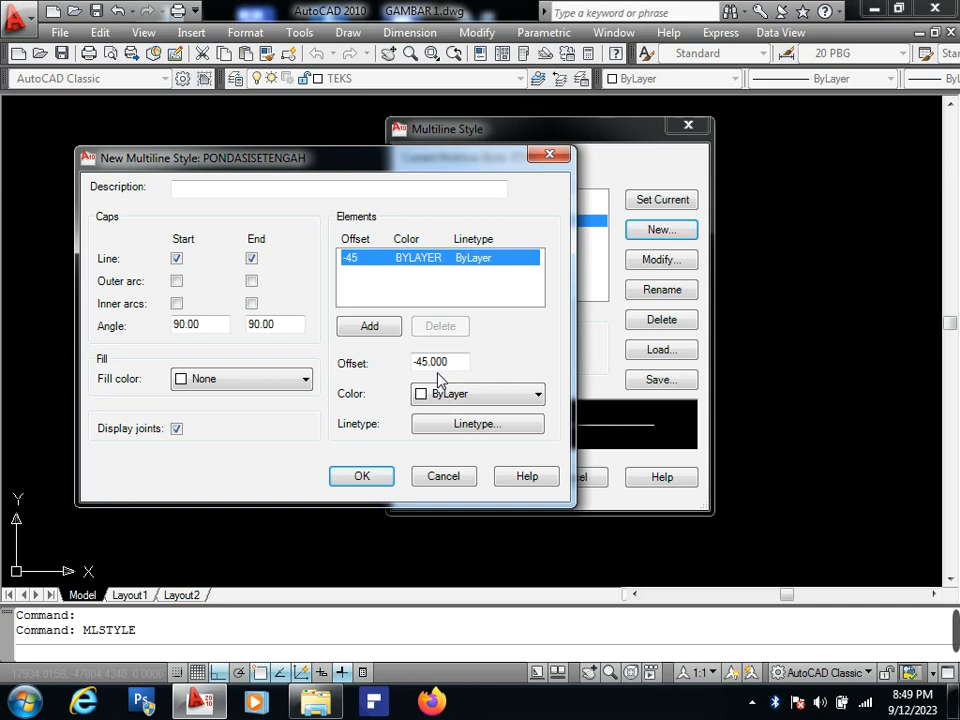
Set the remaining PONDASISETENGAH element's offset to -7.5 and add another element to the style.
mouse_move(955, 634)
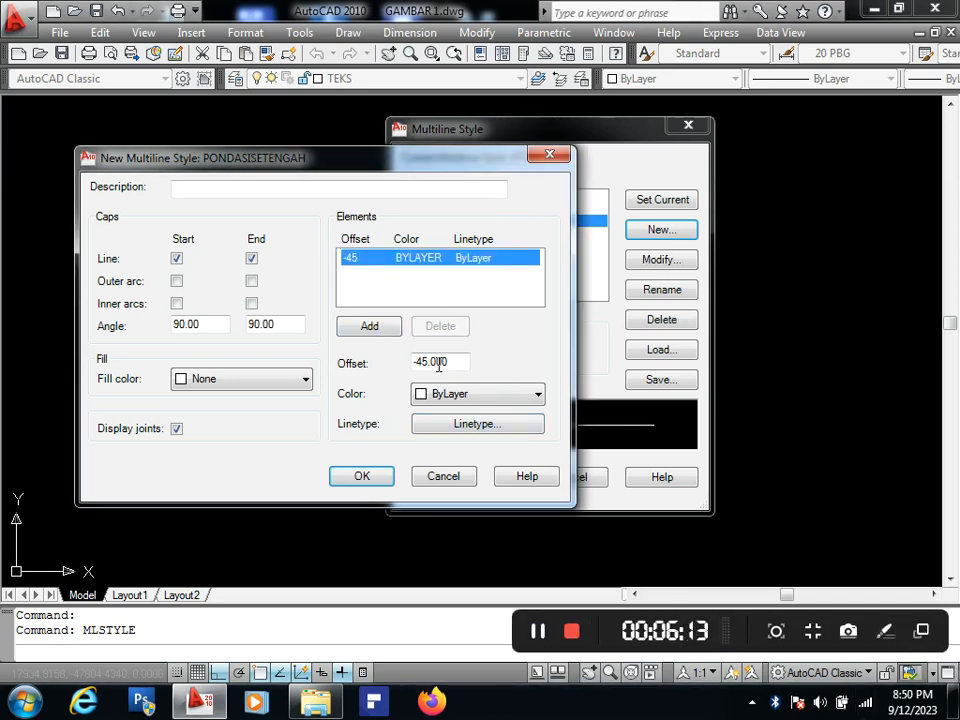
drag(456, 364, 416, 362)
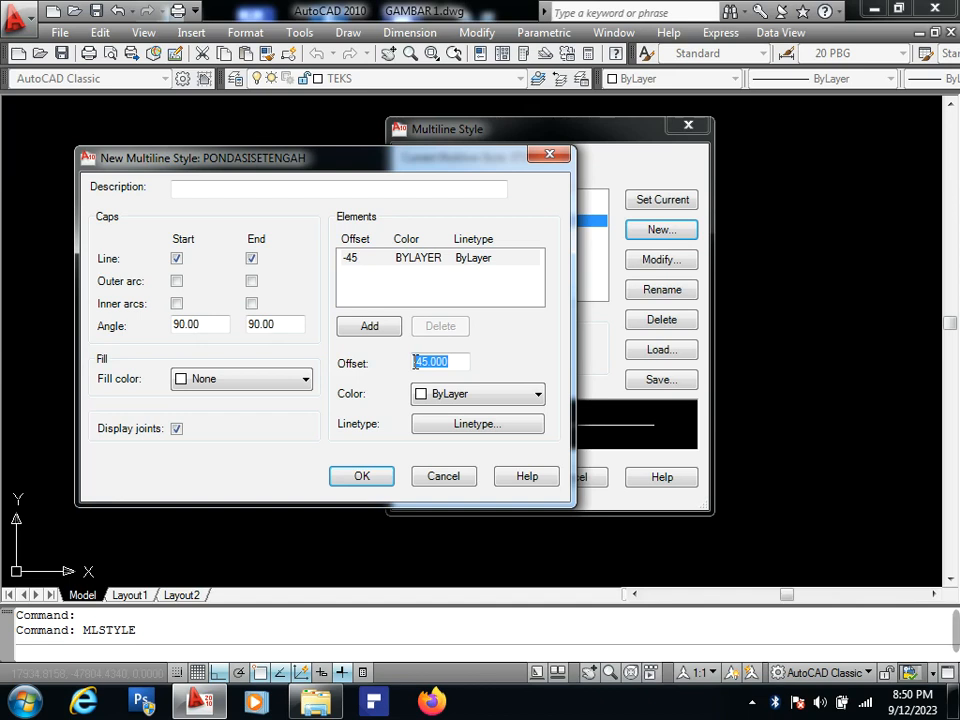
text(-)
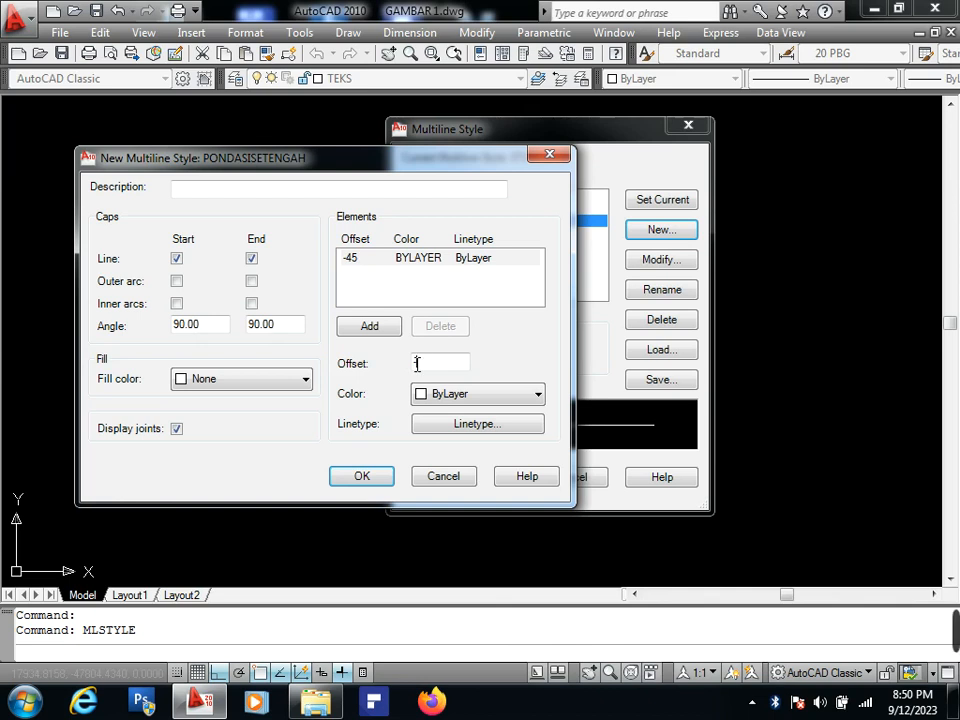
text(7.5)
click(396, 326)
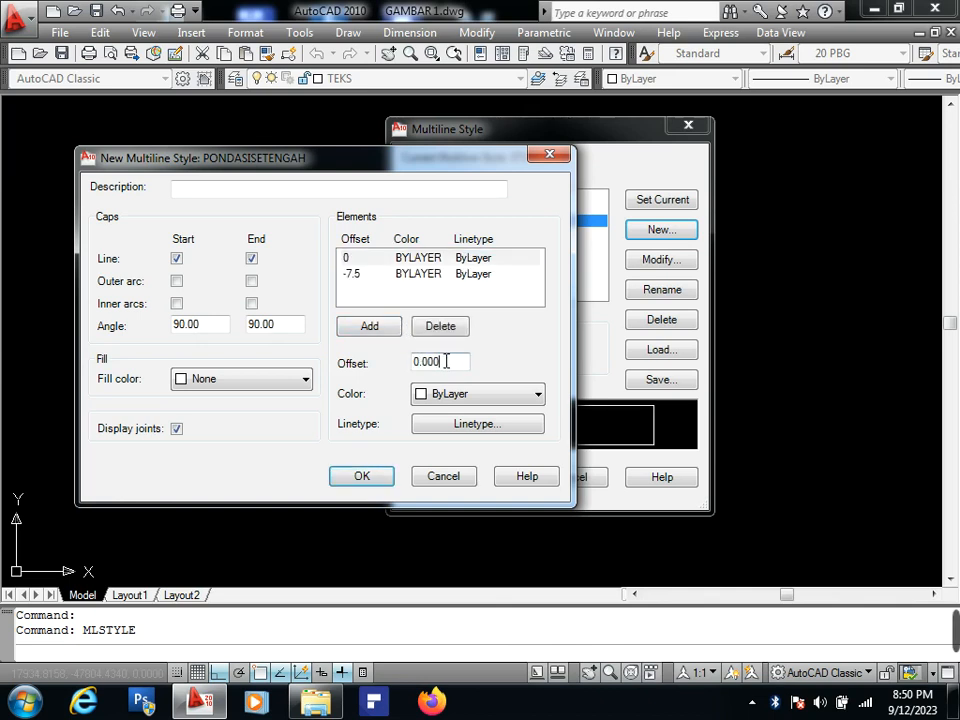
Set the new PONDASISETENGAH element's offset to 7.5 and add another element with offset 22.5.
double_click(444, 362)
text(7.5)
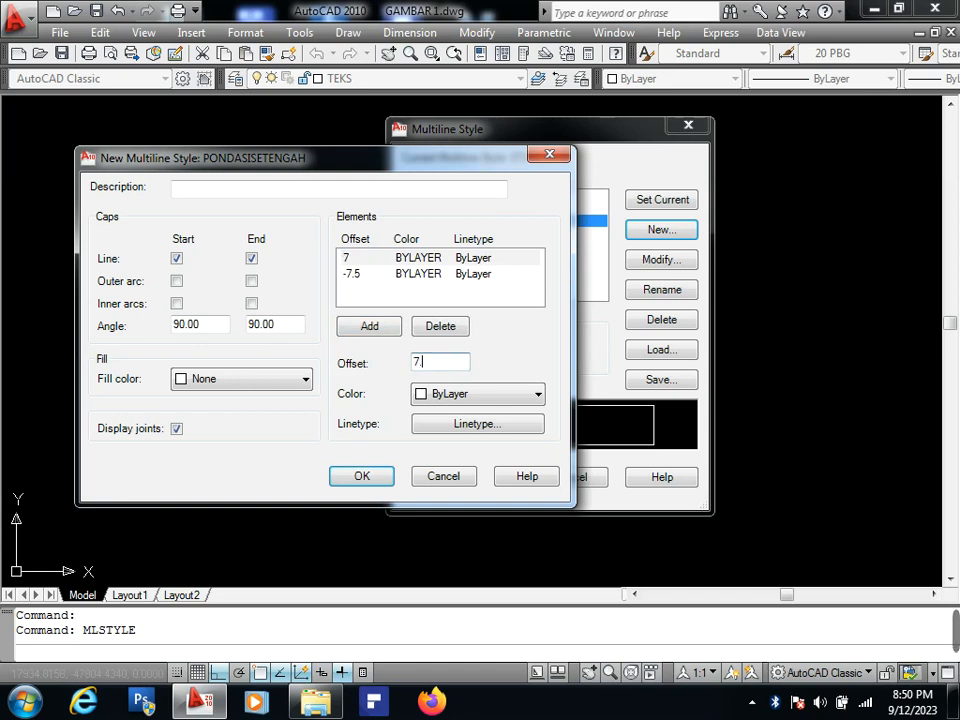
click(381, 334)
double_click(451, 364)
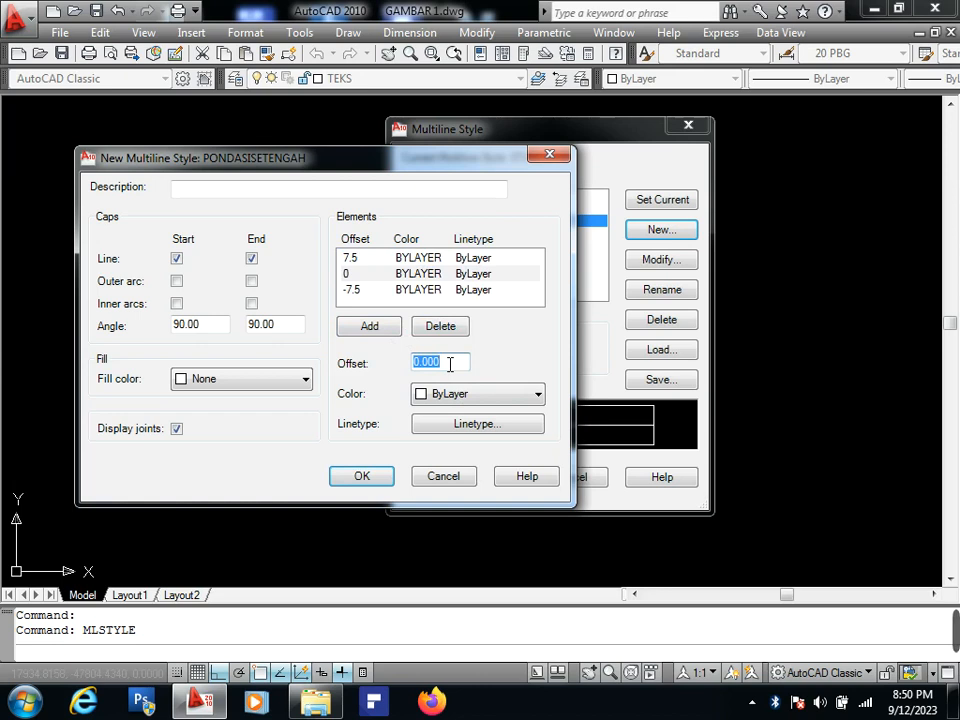
text(22.5)
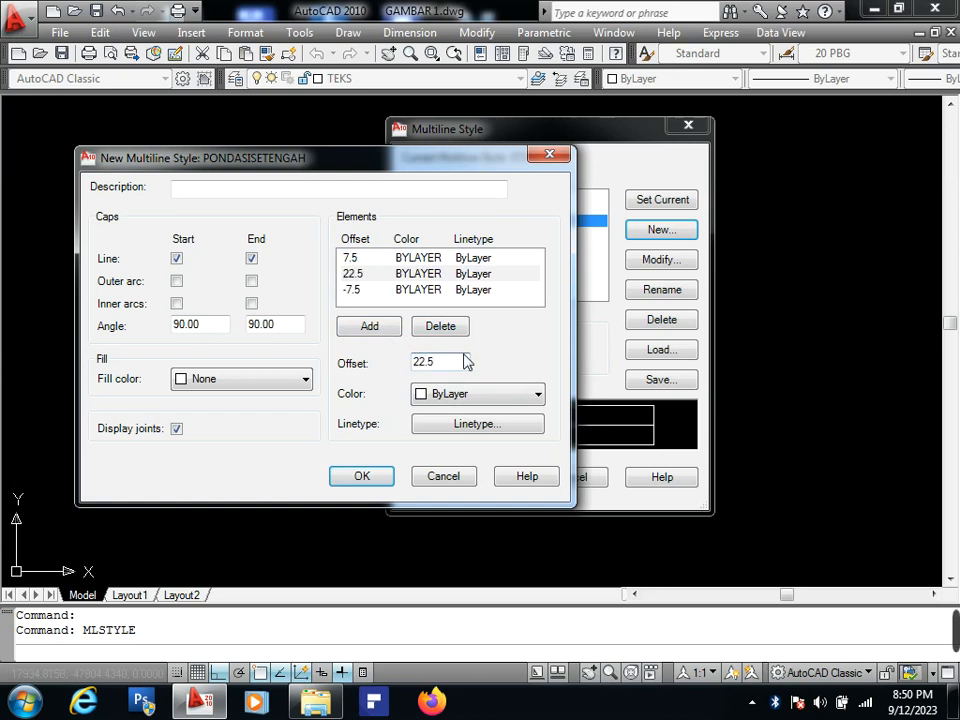
Add two more elements to the PONDASISETENGAH style with offsets 62.5 and 82.5.
click(370, 328)
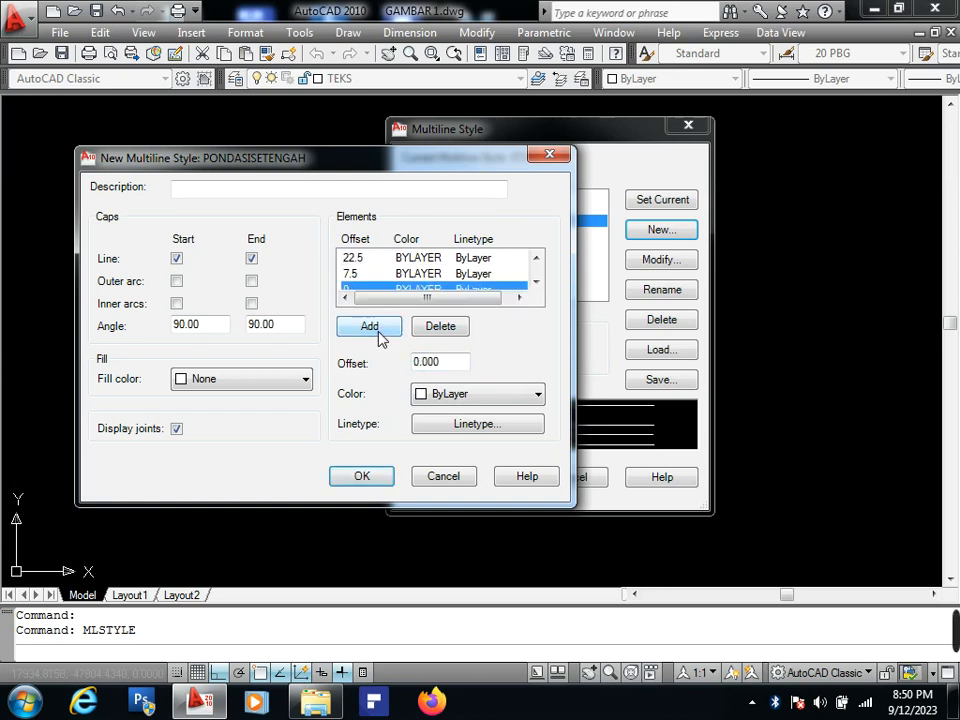
double_click(447, 364)
text(62.5)
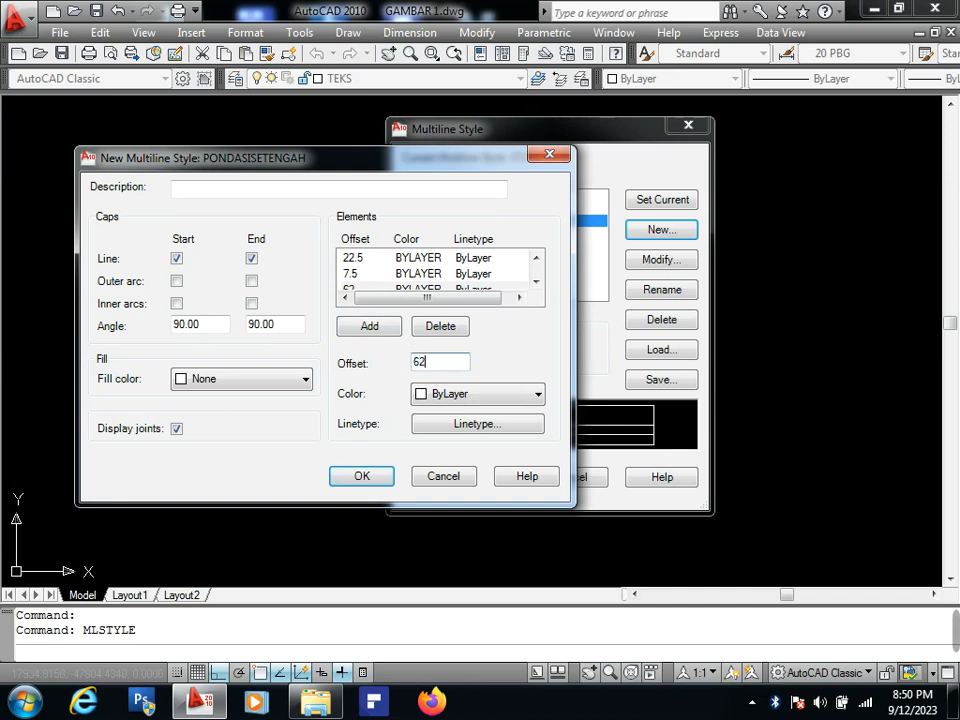
click(386, 332)
double_click(447, 368)
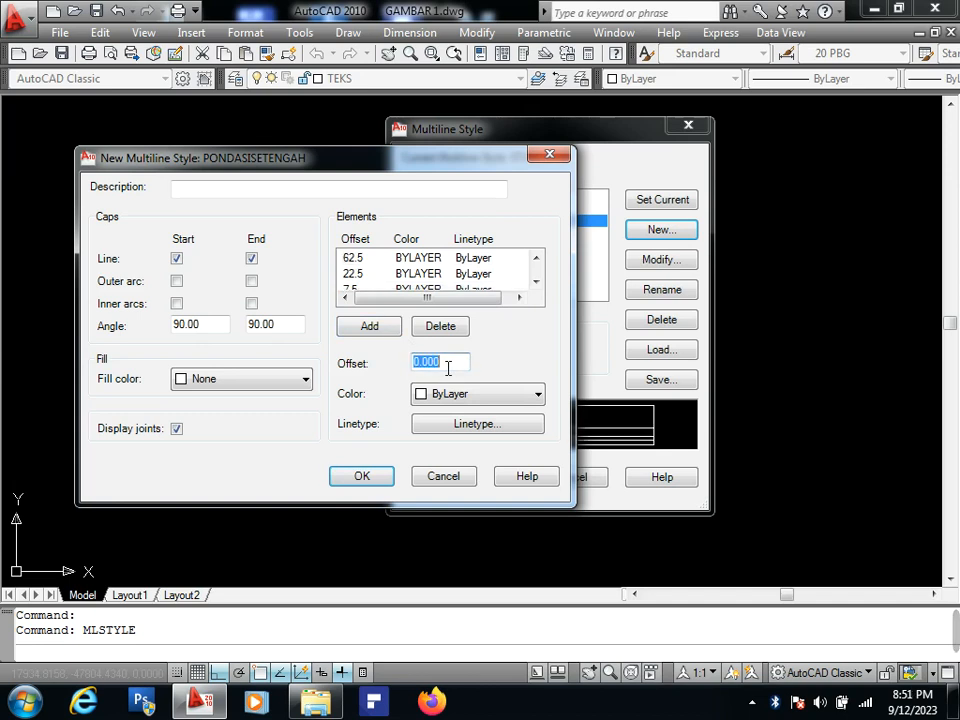
text(82.)
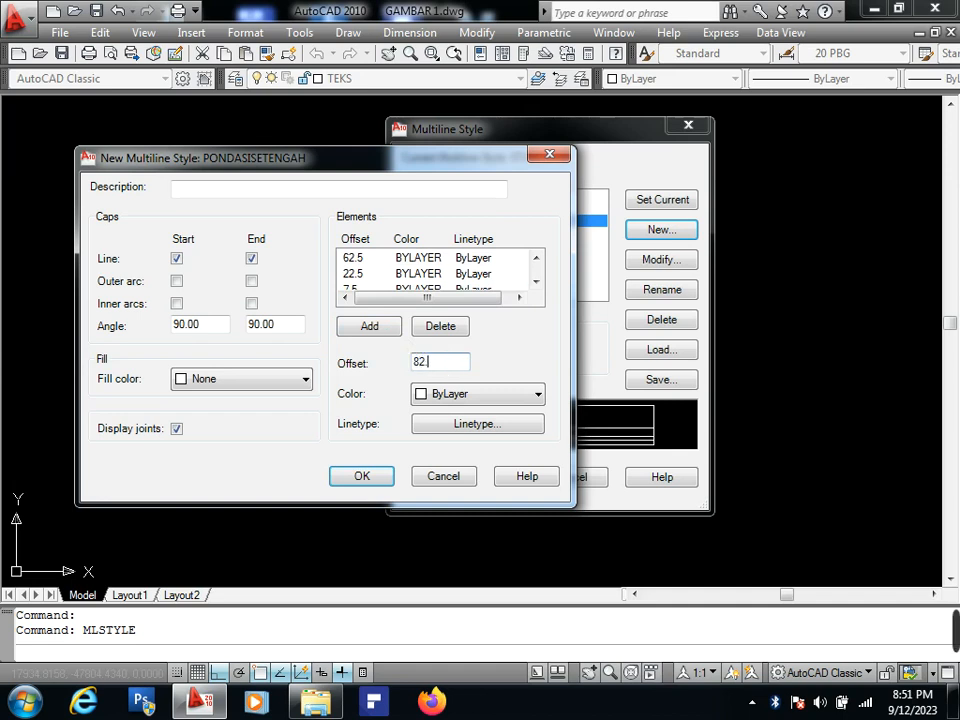
text(5)
click(373, 330)
Delete the surplus zero-offset element from the PONDASISETENGAH style, check the remaining offsets and accept its settings.
scroll(364, 286, down, 1)
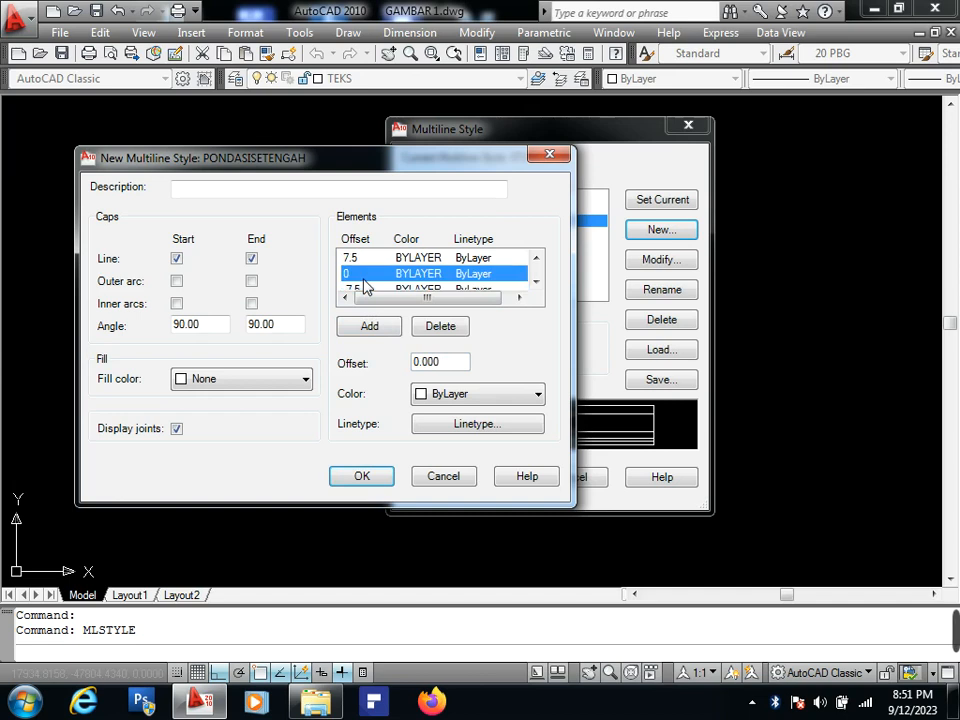
scroll(395, 285, down, 1)
scroll(381, 274, up, 1)
click(439, 329)
scroll(372, 275, up, 1)
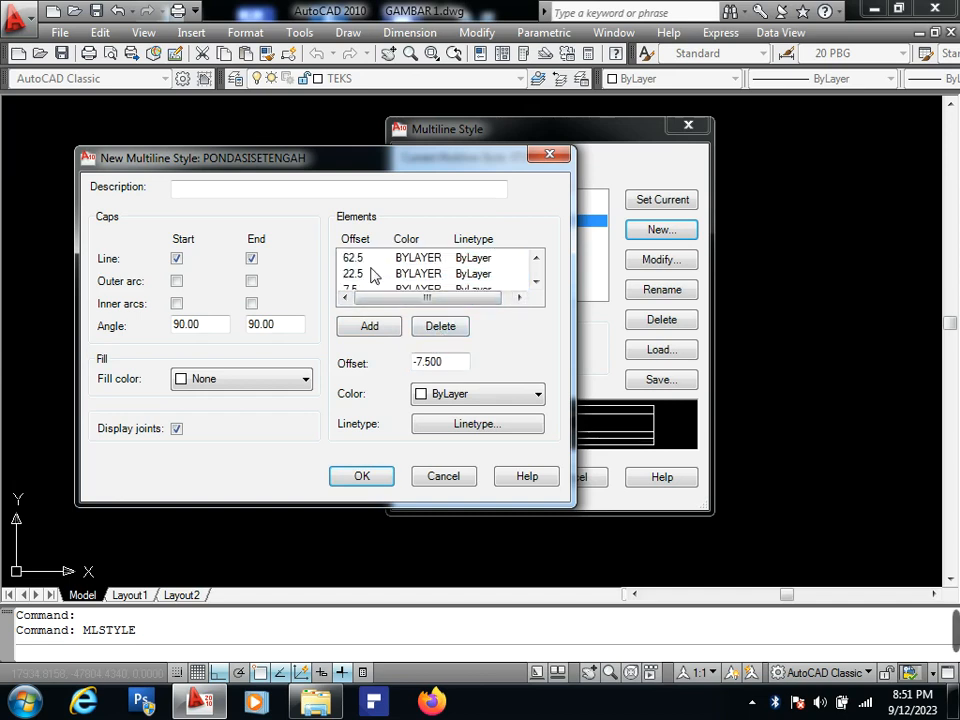
scroll(375, 285, down, 3)
scroll(376, 280, up, 2)
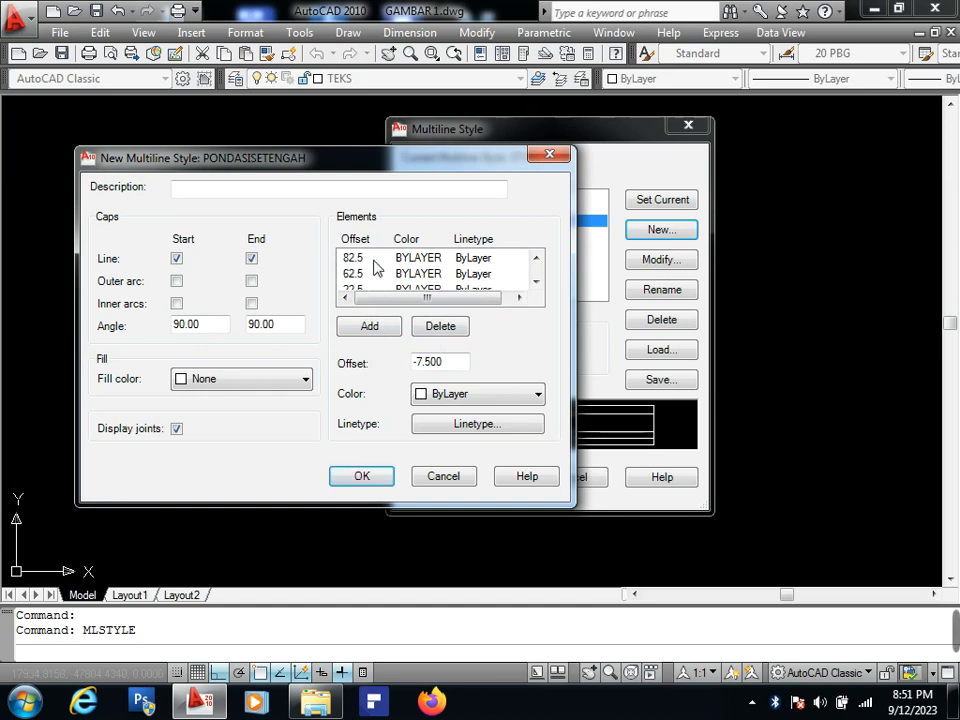
click(366, 475)
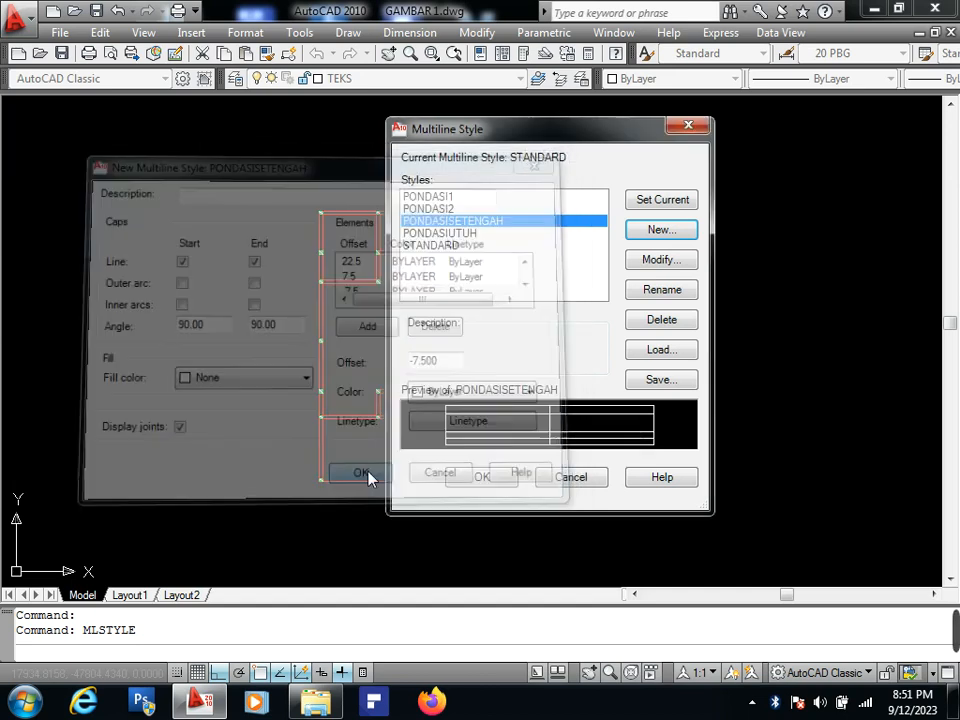
Make PONDASISETENGAH the current multiline style and confirm the style settings.
click(452, 234)
click(452, 221)
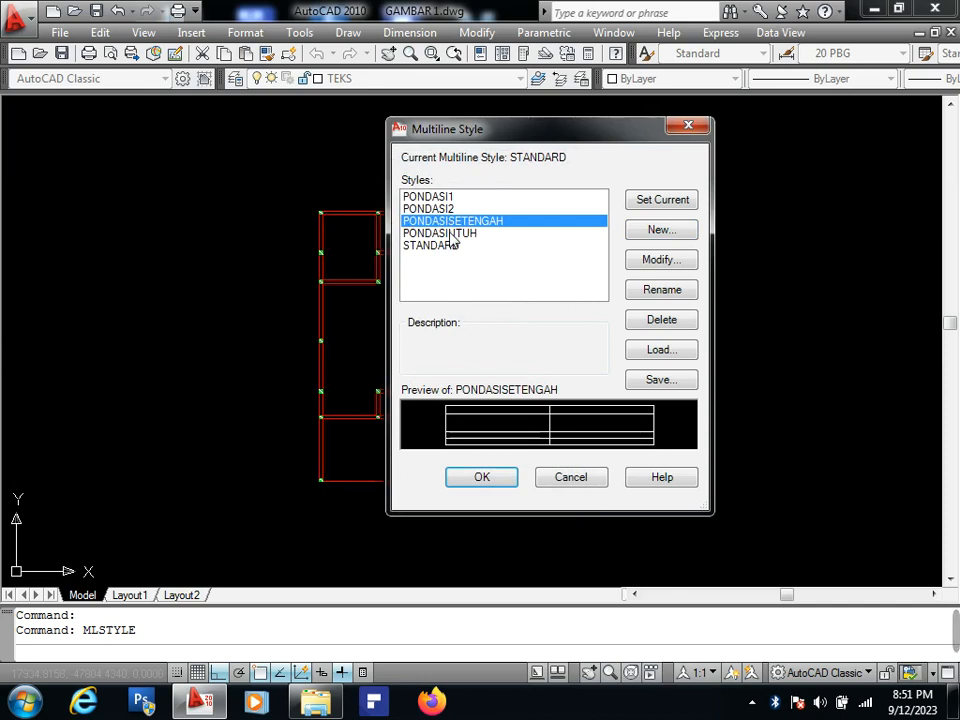
click(681, 205)
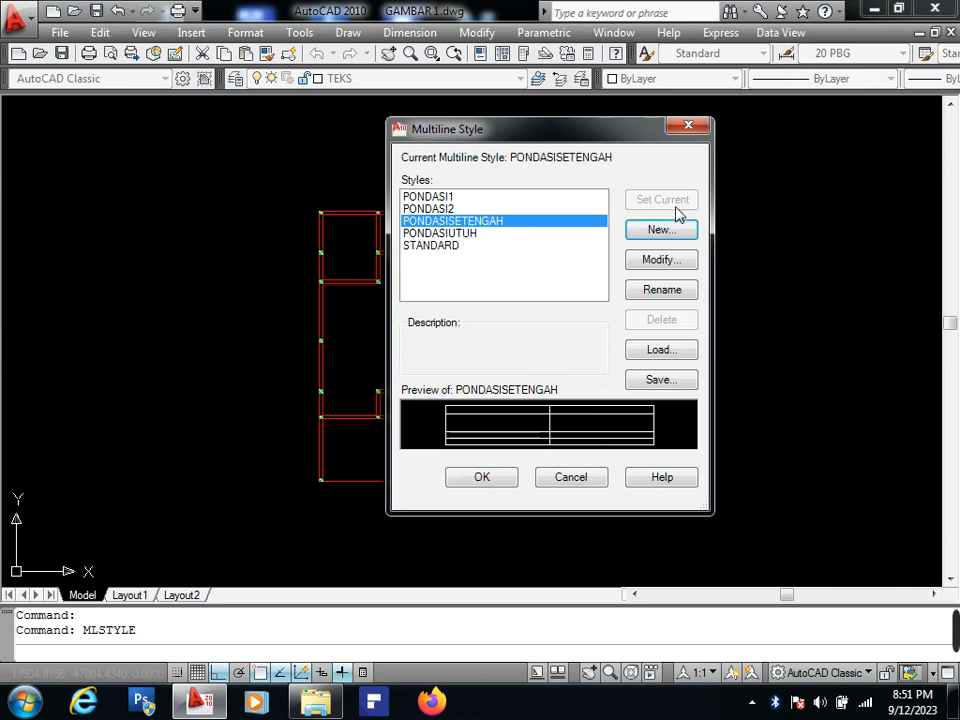
click(503, 481)
Set the multiline justification to Zero.
scroll(315, 238, up, 2)
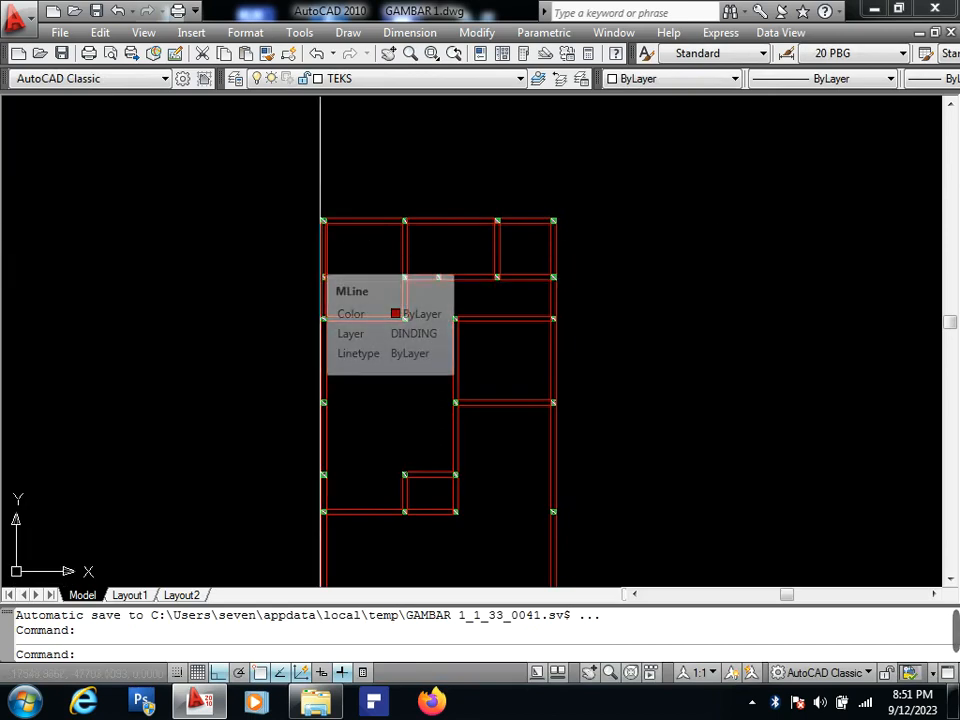
scroll(334, 320, down, 2)
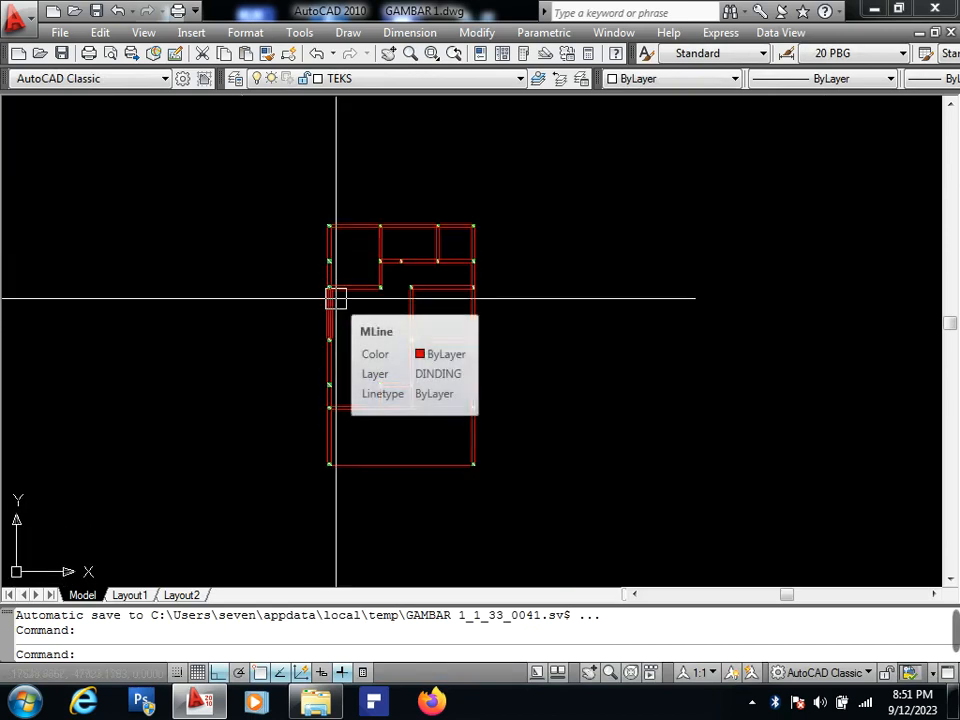
text(ML)
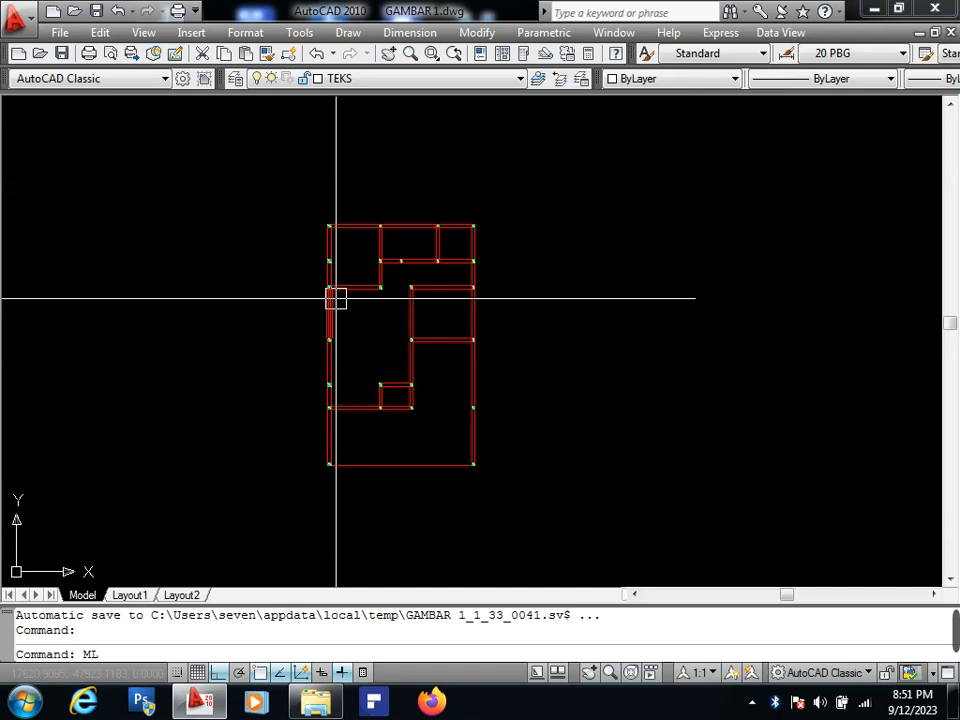
key(Return)
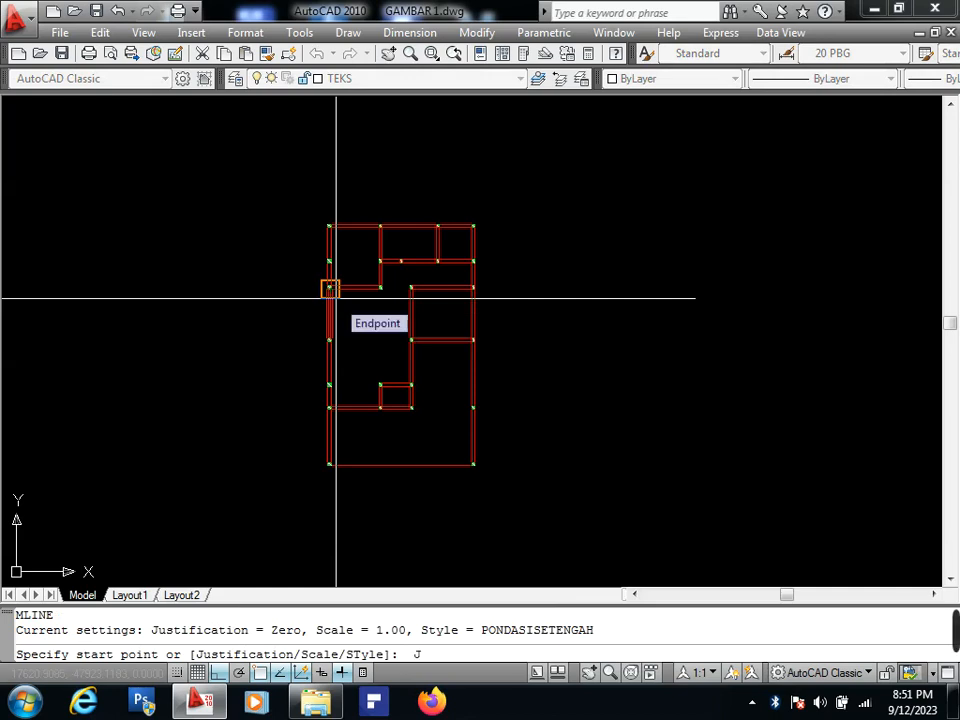
text(J)
key(Return)
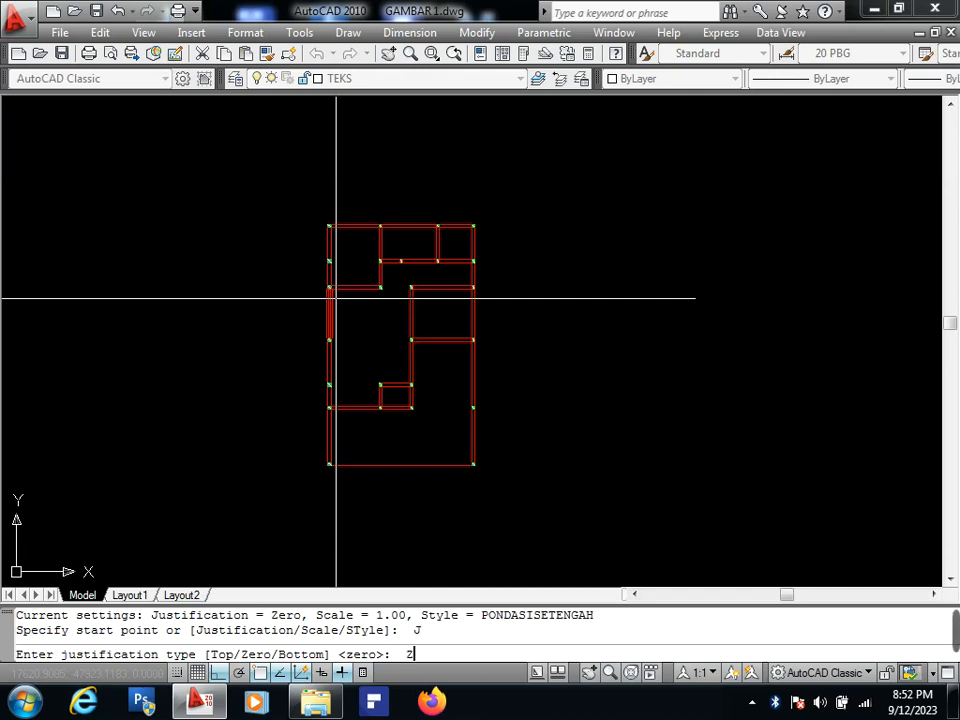
key(Return)
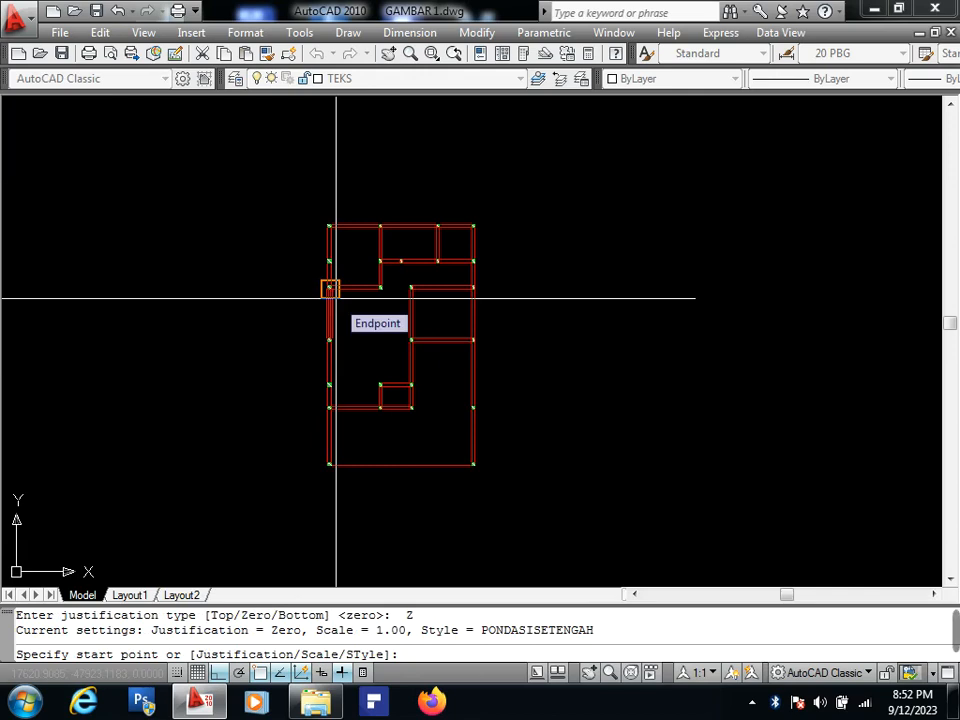
key(Return)
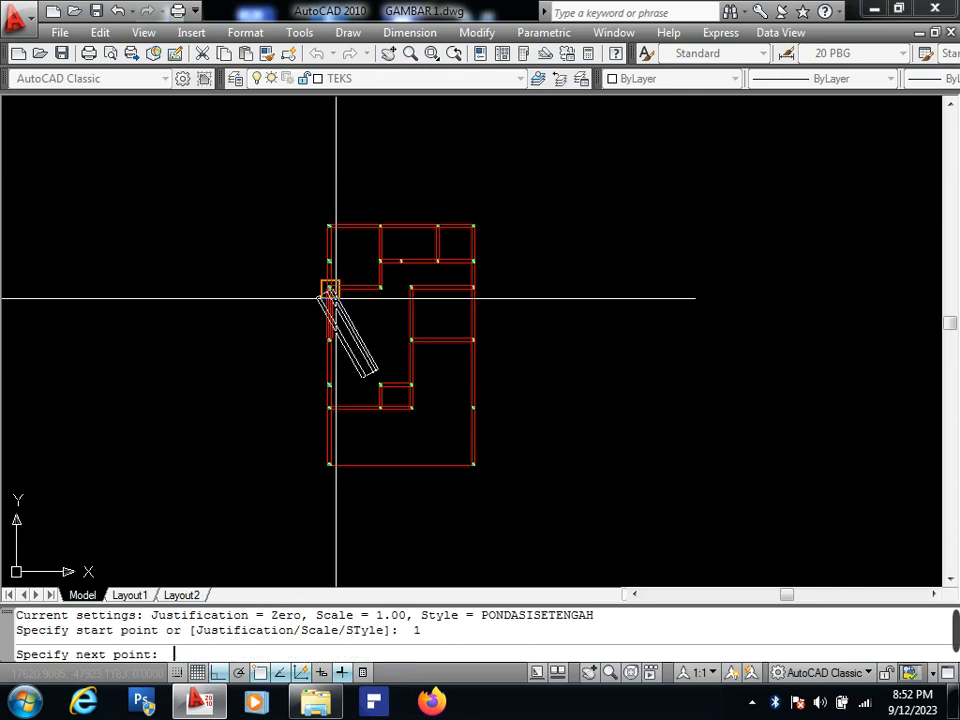
key(Escape)
Start a PONDASISETENGAH multiline at the plan's upper-left corner column and run it down to the lower-left corner column.
scroll(338, 233, up, 10)
key(Return)
scroll(297, 205, up, 6)
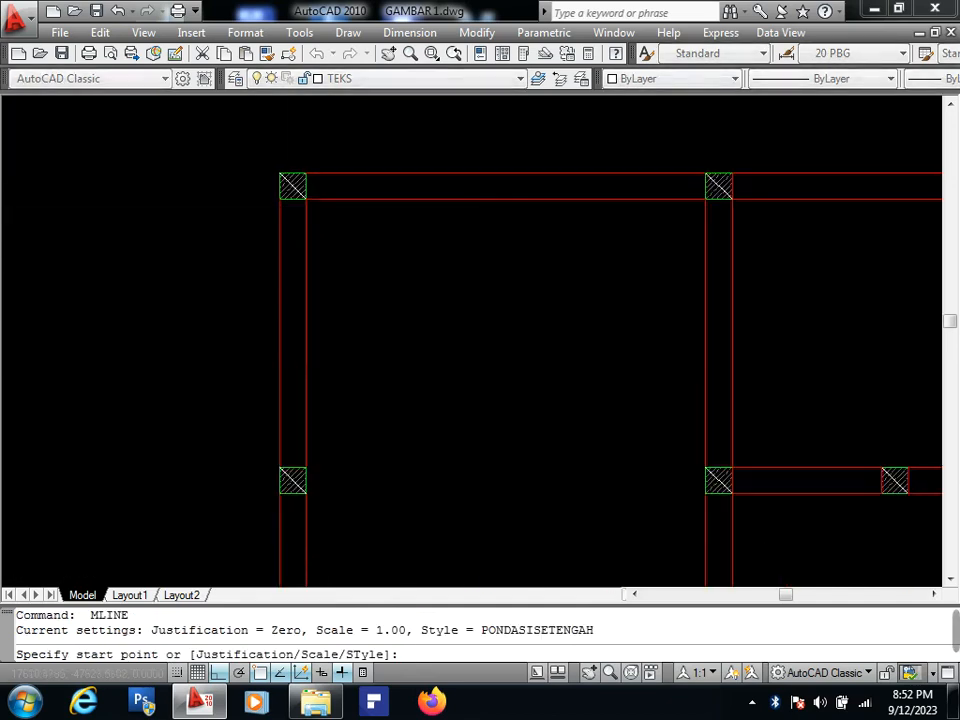
click(291, 196)
scroll(325, 260, down, 8)
scroll(320, 307, up, 3)
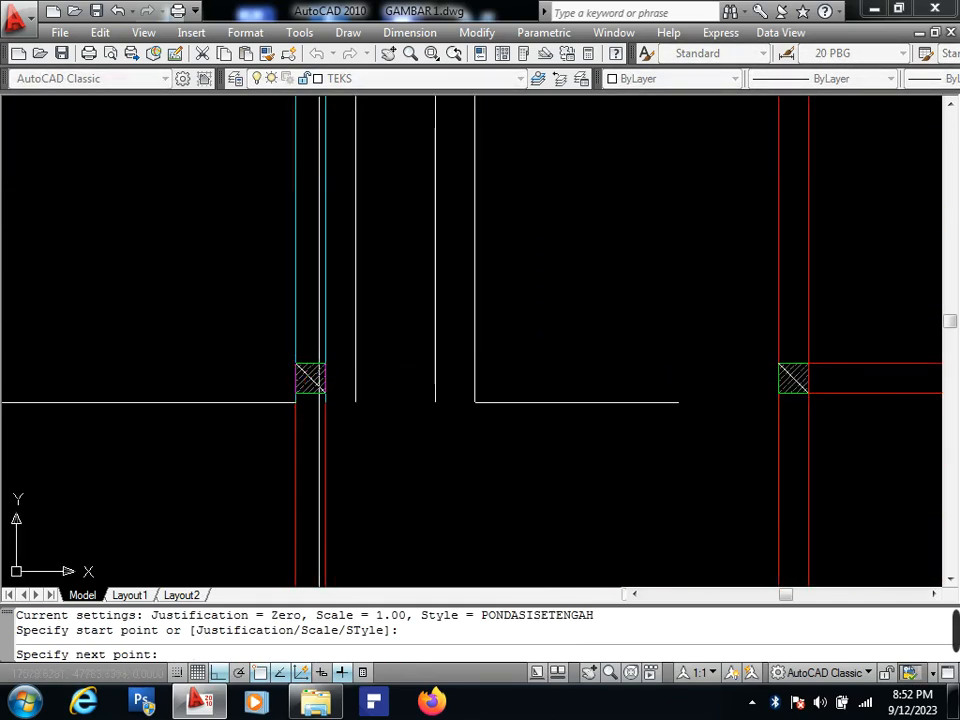
scroll(317, 304, down, 8)
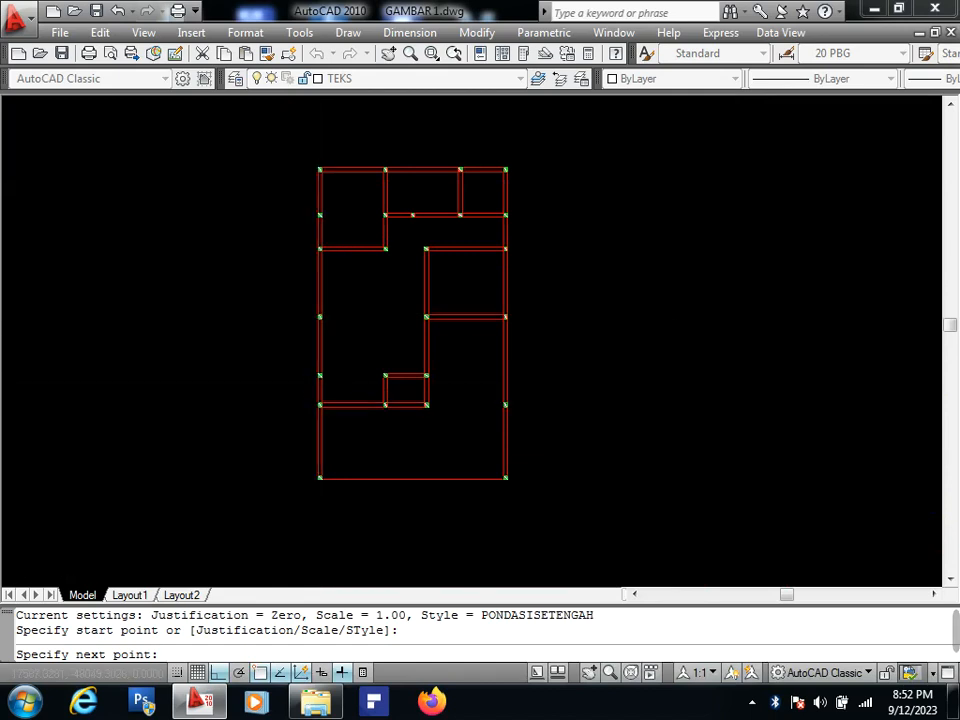
scroll(320, 315, up, 6)
scroll(320, 395, up, 5)
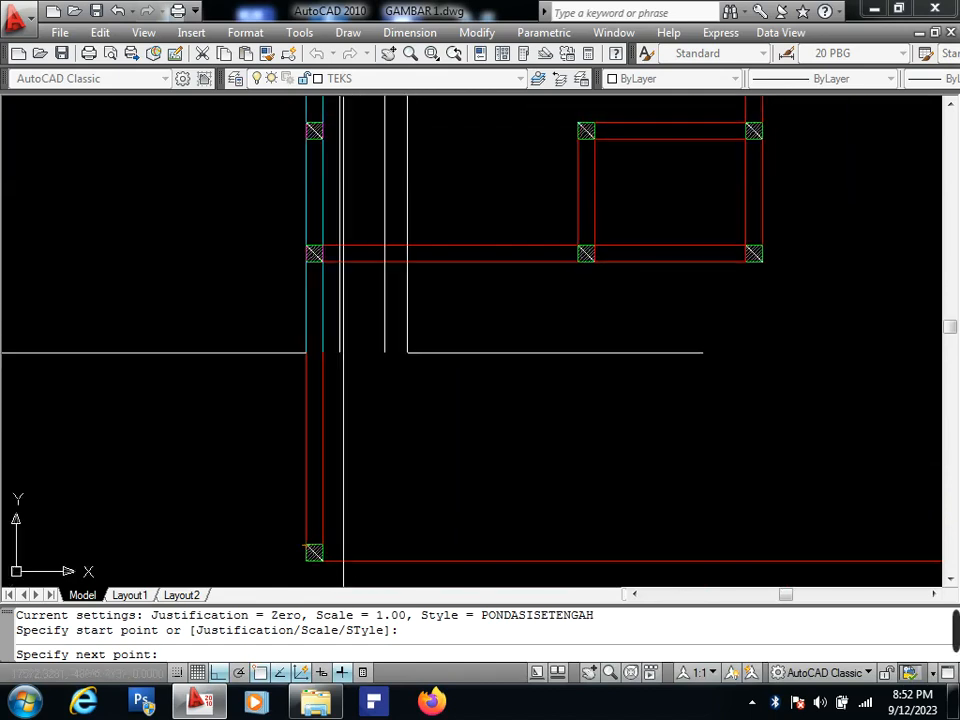
click(318, 398)
Continue the foundation multiline through the lower-right and upper-right corner columns and close it at its start point.
scroll(305, 394, down, 5)
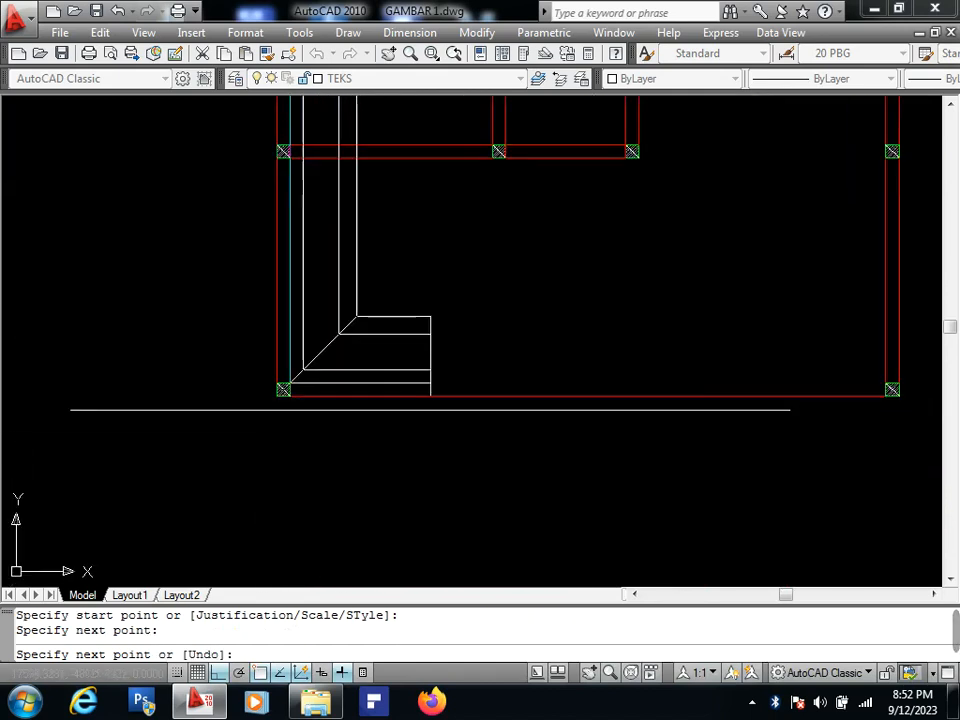
middle_drag(581, 411, 208, 399)
scroll(720, 364, up, 2)
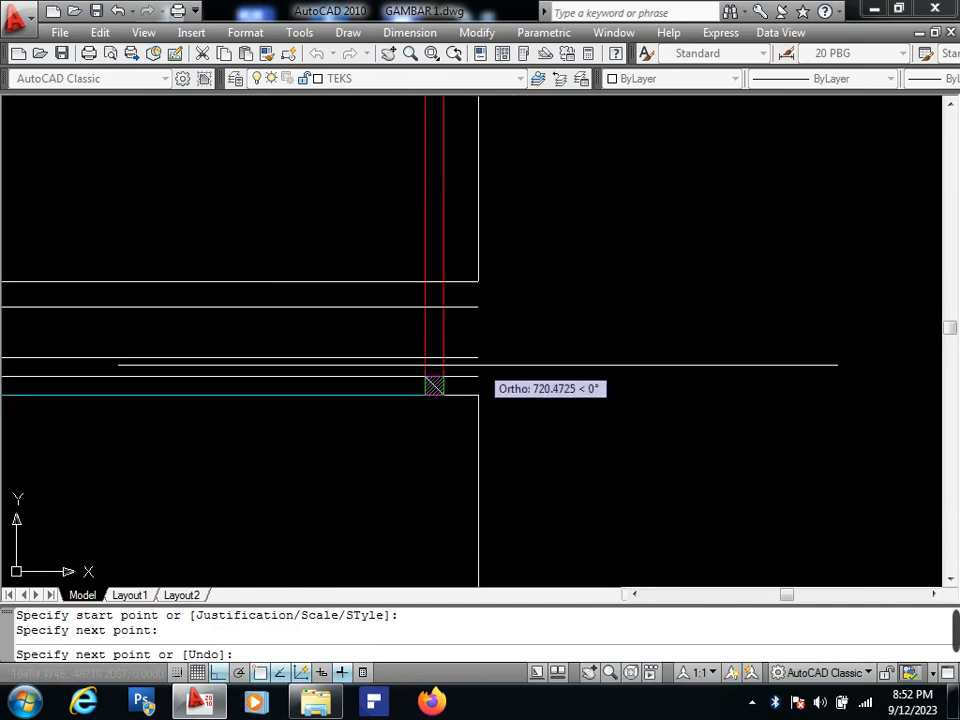
click(433, 386)
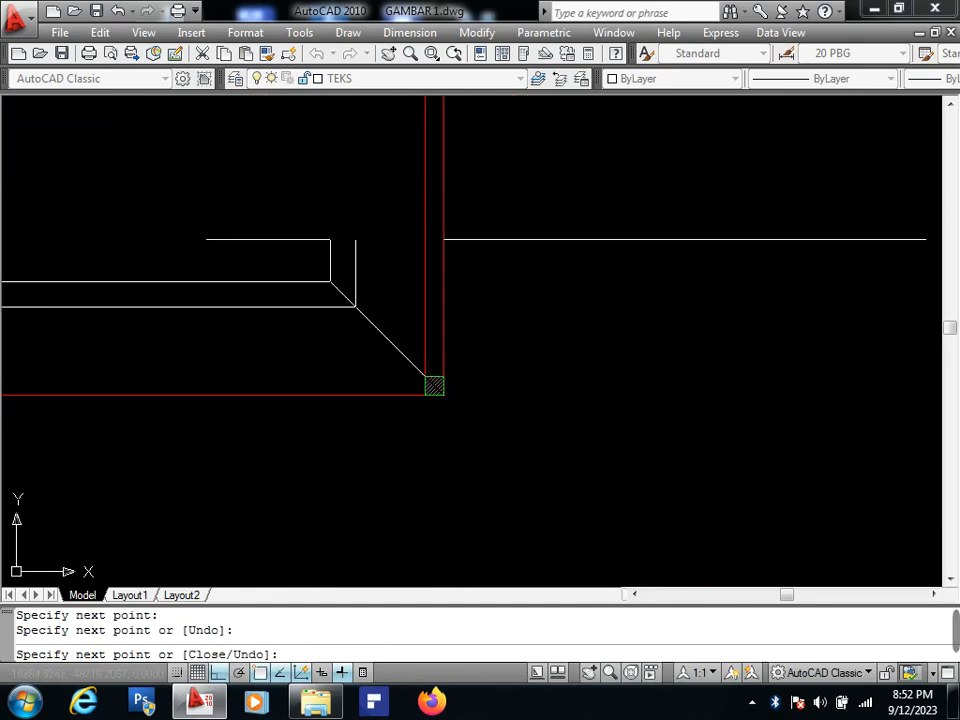
scroll(574, 231, down, 3)
scroll(519, 176, up, 4)
scroll(492, 141, up, 3)
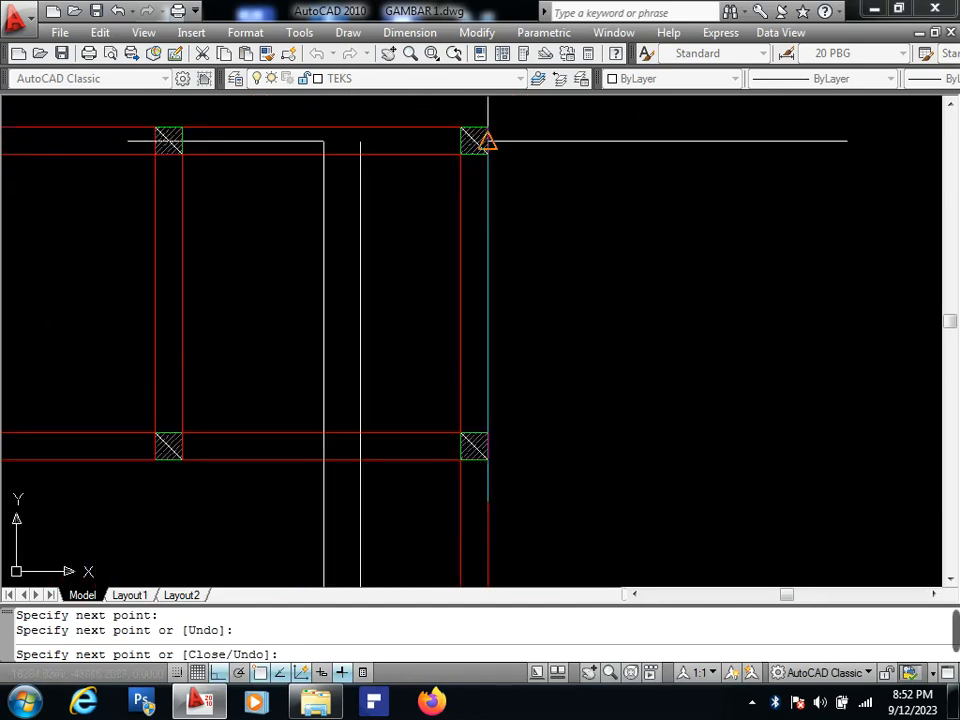
click(471, 139)
scroll(347, 199, down, 4)
scroll(346, 205, up, 1)
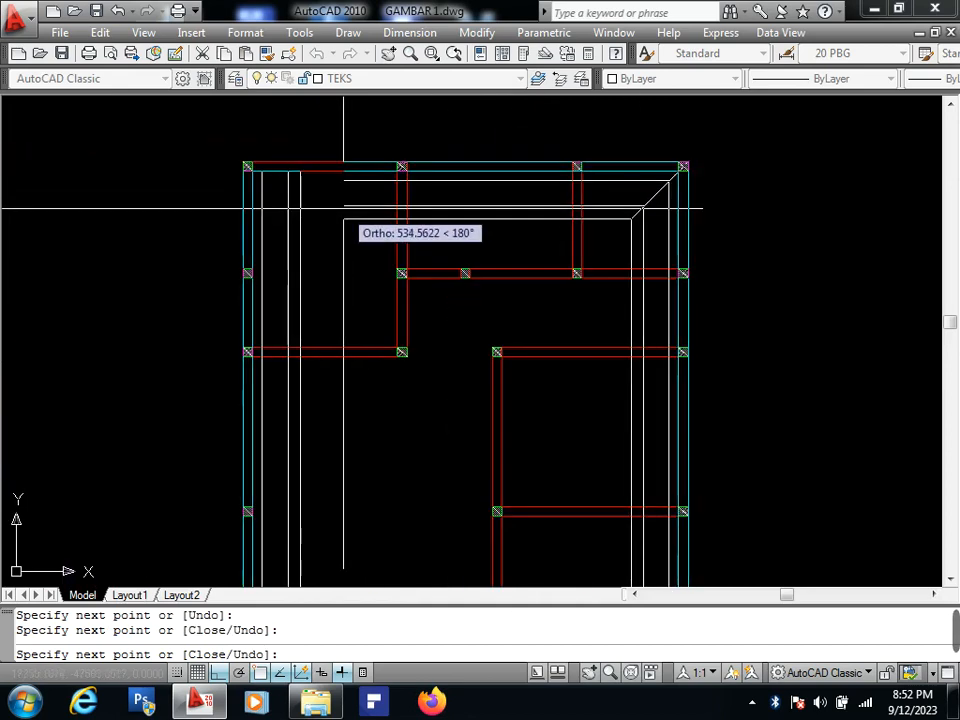
text(C)
key(Return)
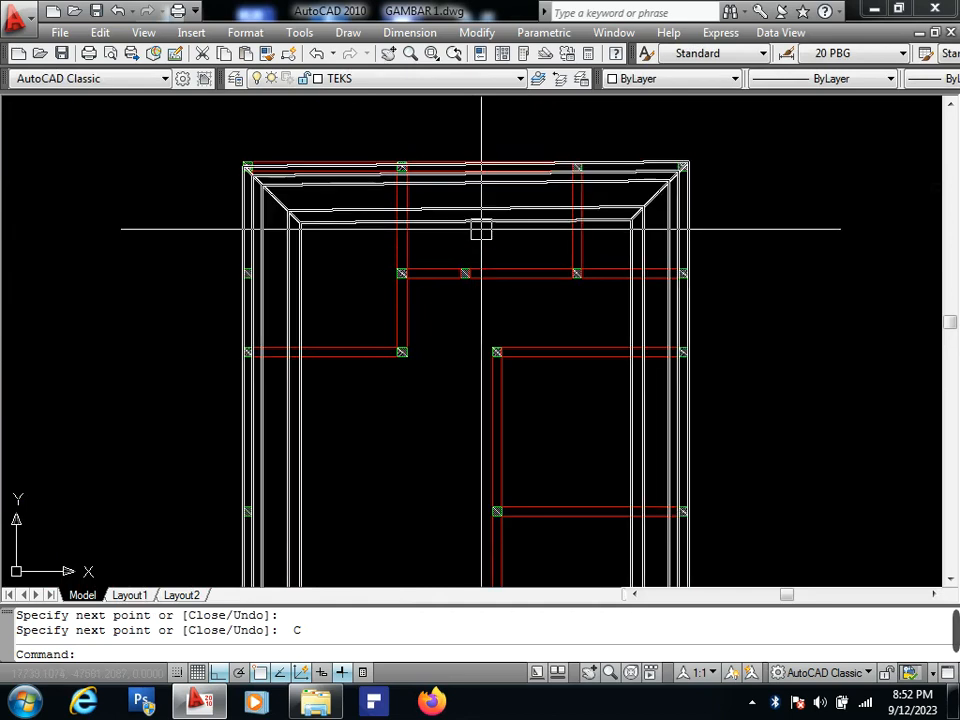
Stretch the closed foundation multiline's upper-left vertex up to the centre of the corner column to straighten its upper side.
click(482, 193)
click(475, 241)
scroll(251, 171, up, 5)
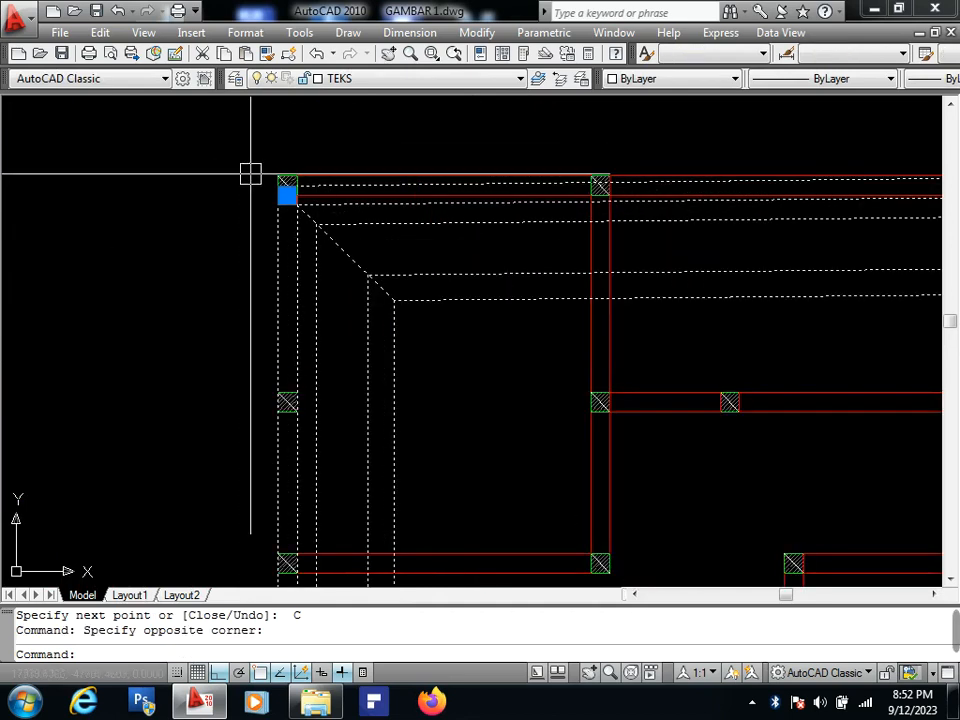
scroll(251, 181, up, 2)
click(251, 181)
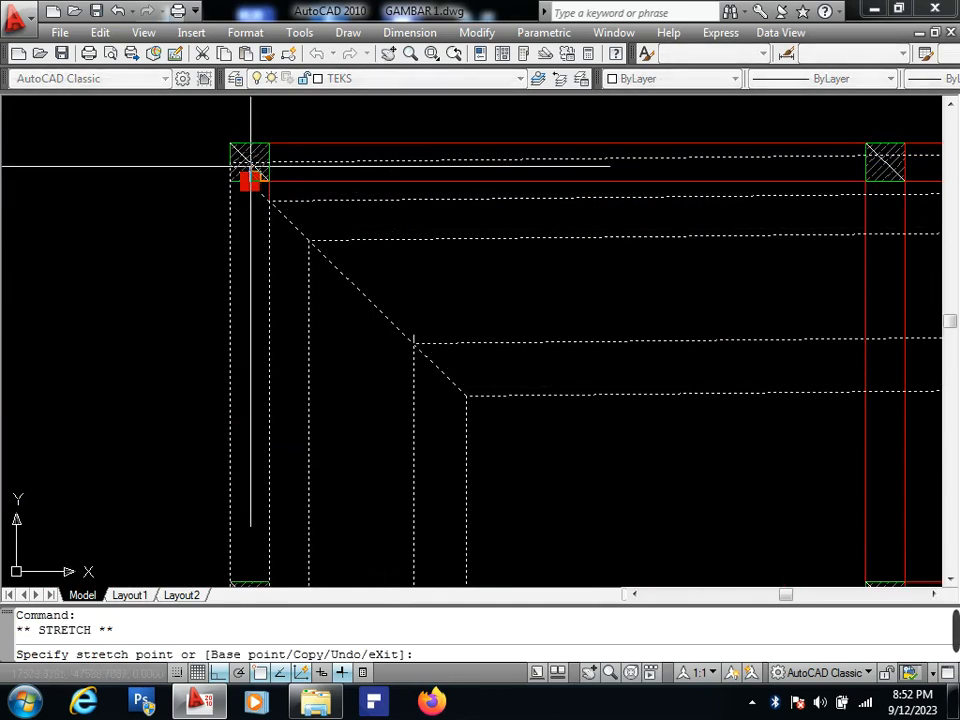
click(251, 163)
key(Escape)
scroll(252, 184, down, 6)
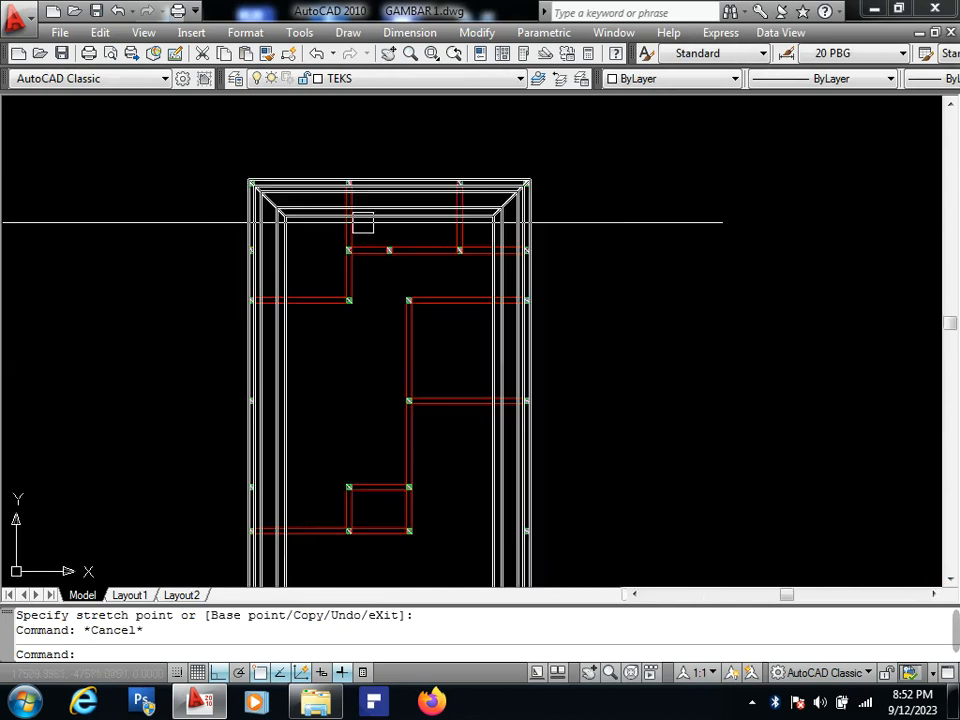
scroll(395, 268, down, 2)
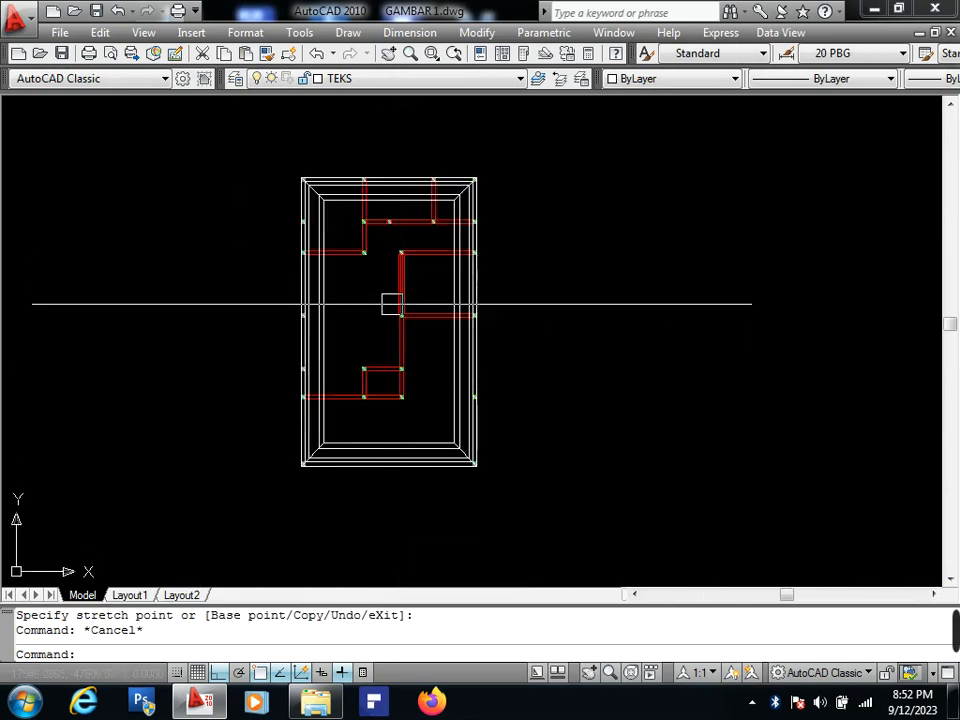
scroll(376, 293, up, 2)
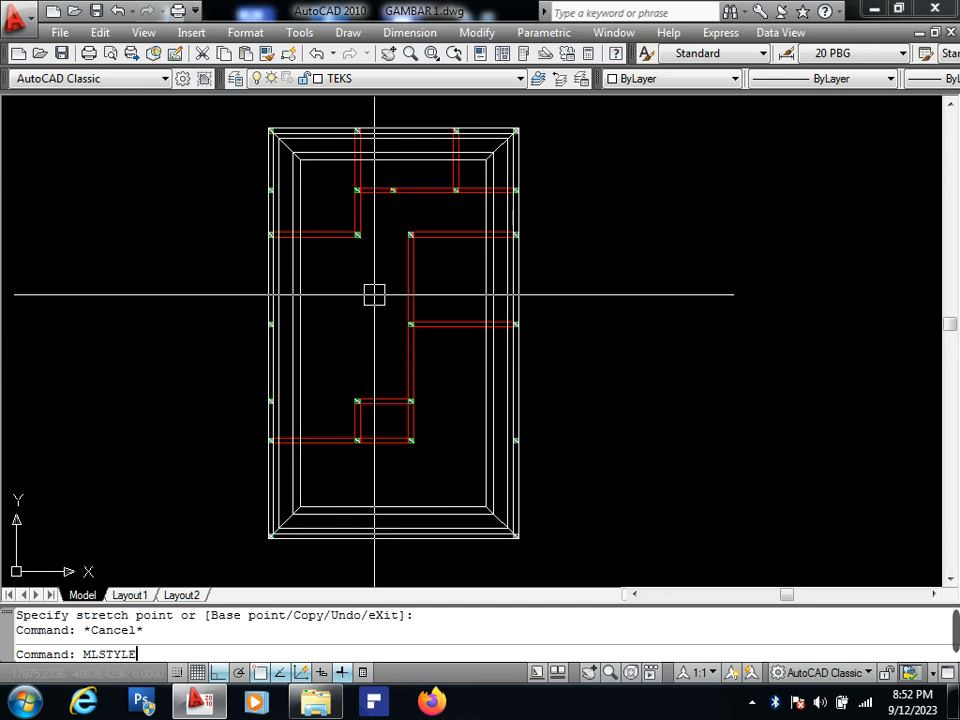
Make PONDASIUTUH the current multiline style.
key(Return)
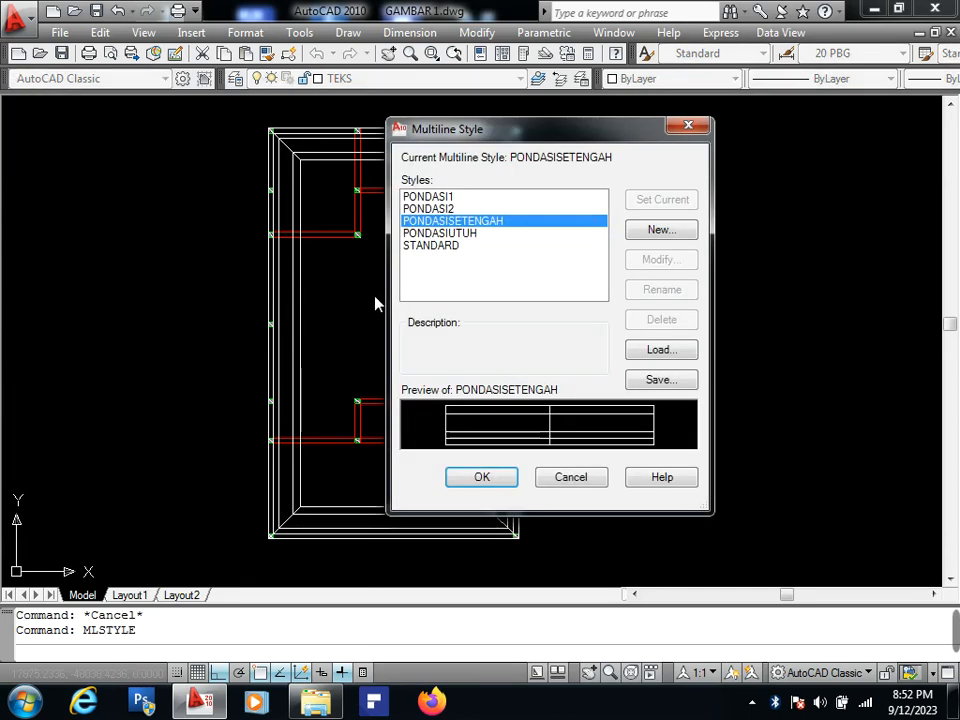
click(413, 234)
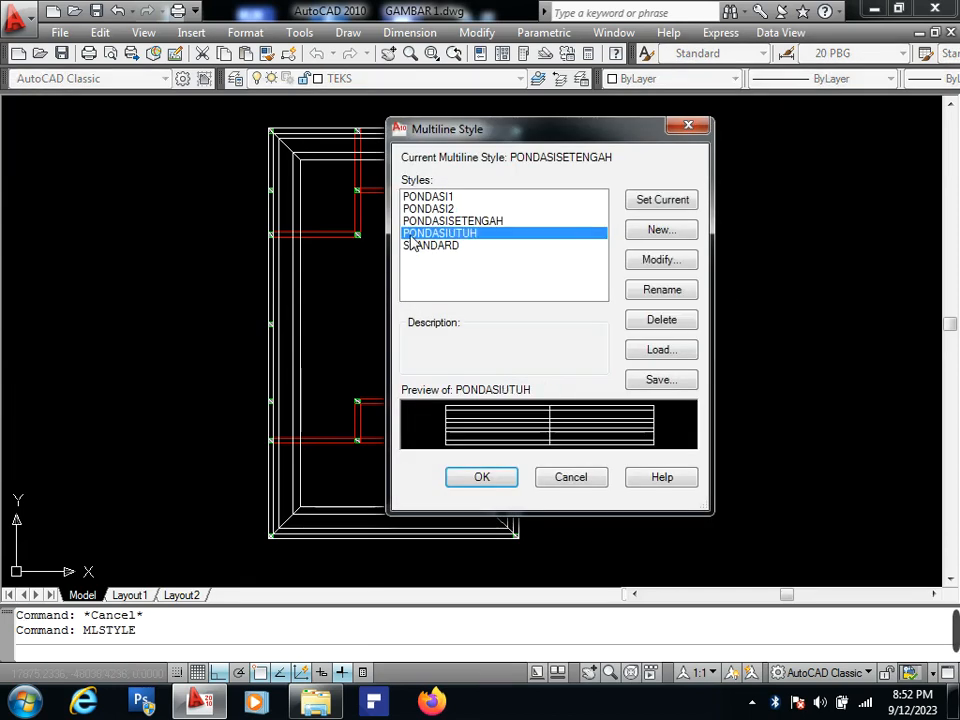
click(692, 204)
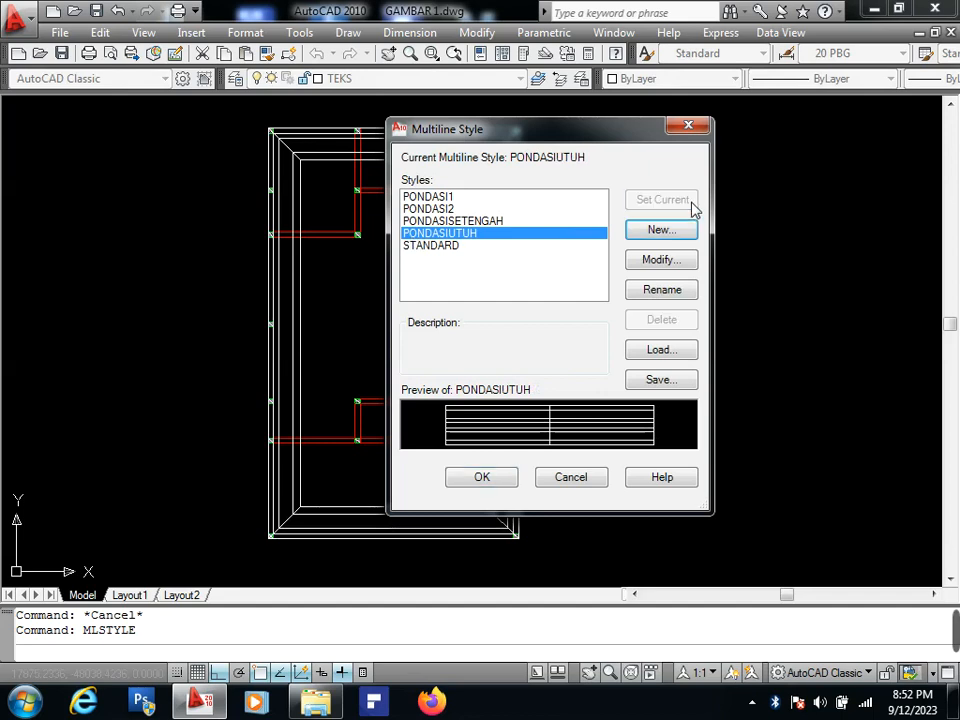
click(497, 479)
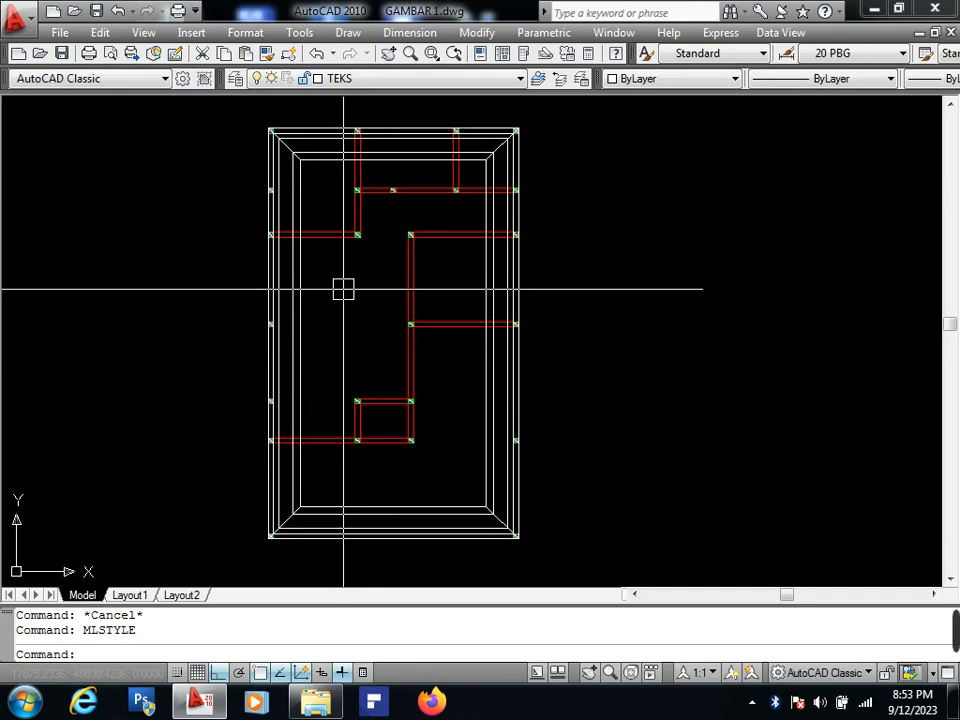
Start a multiline at the left perimeter column of the upper-left room and run it right to the room's interior corner column.
text(ML)
key(Return)
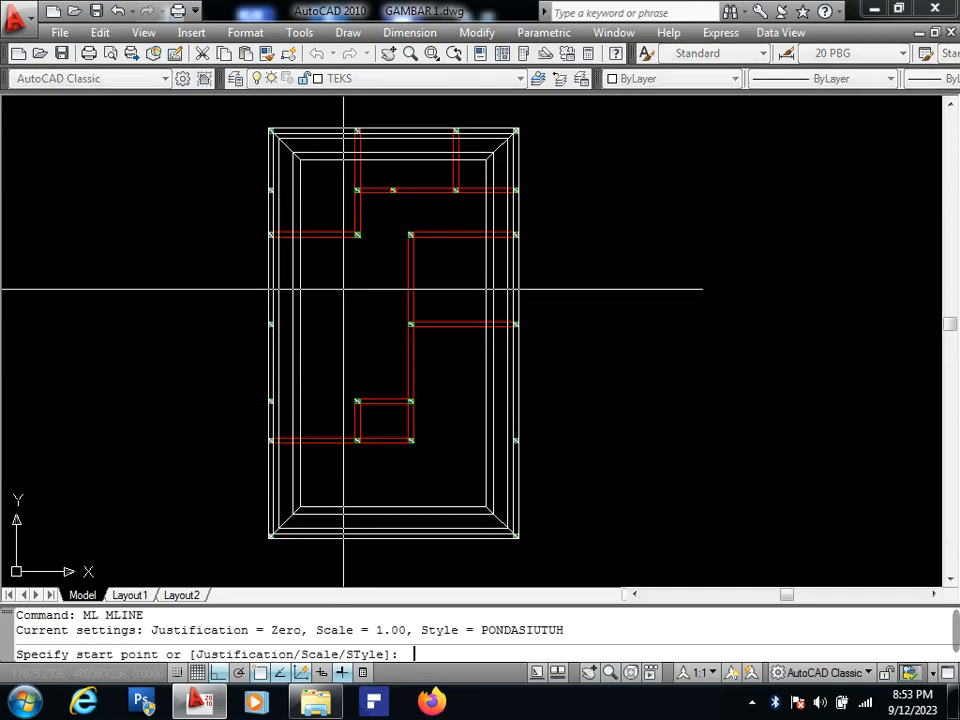
scroll(284, 236, up, 5)
scroll(284, 236, up, 2)
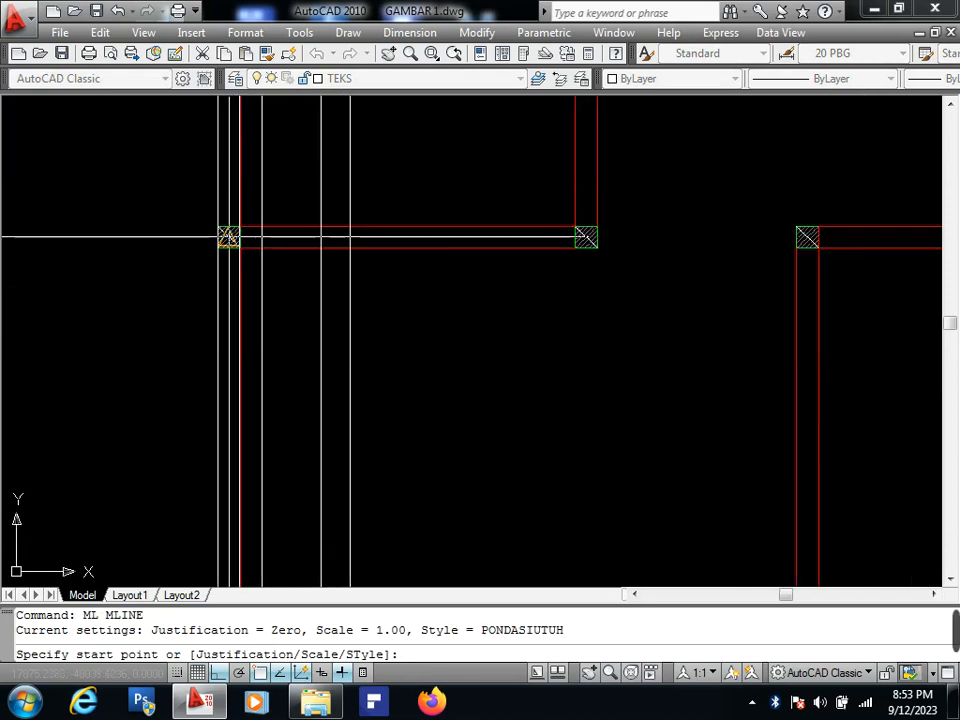
click(229, 236)
click(586, 237)
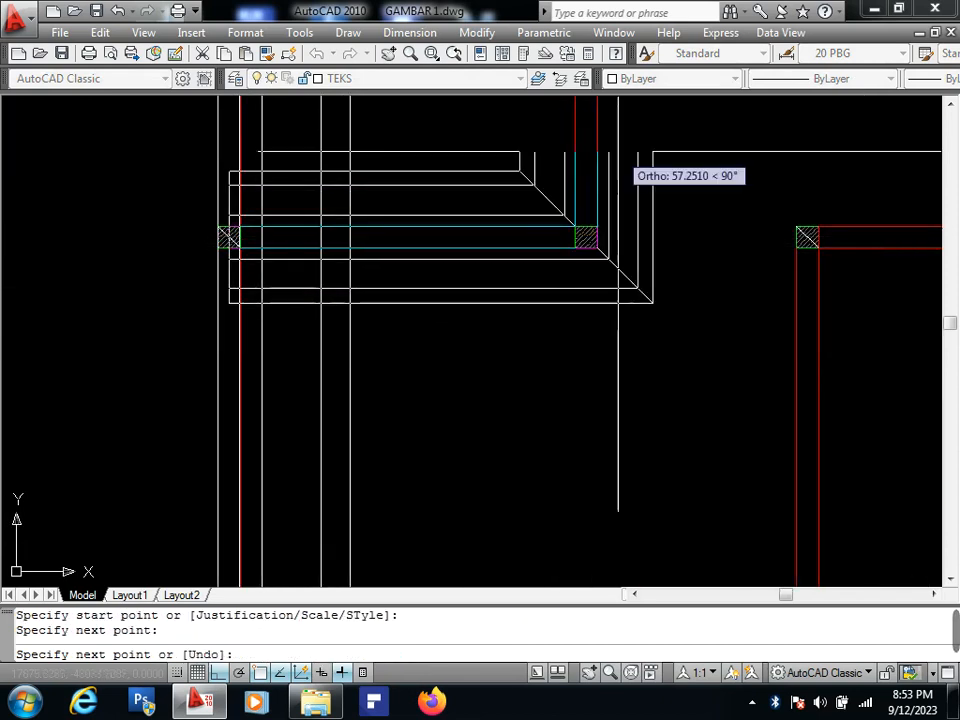
Continue the multiline up to the column on the plan's upper perimeter and end it there.
scroll(619, 145, down, 2)
middle_drag(620, 139, 584, 293)
middle_drag(561, 206, 541, 355)
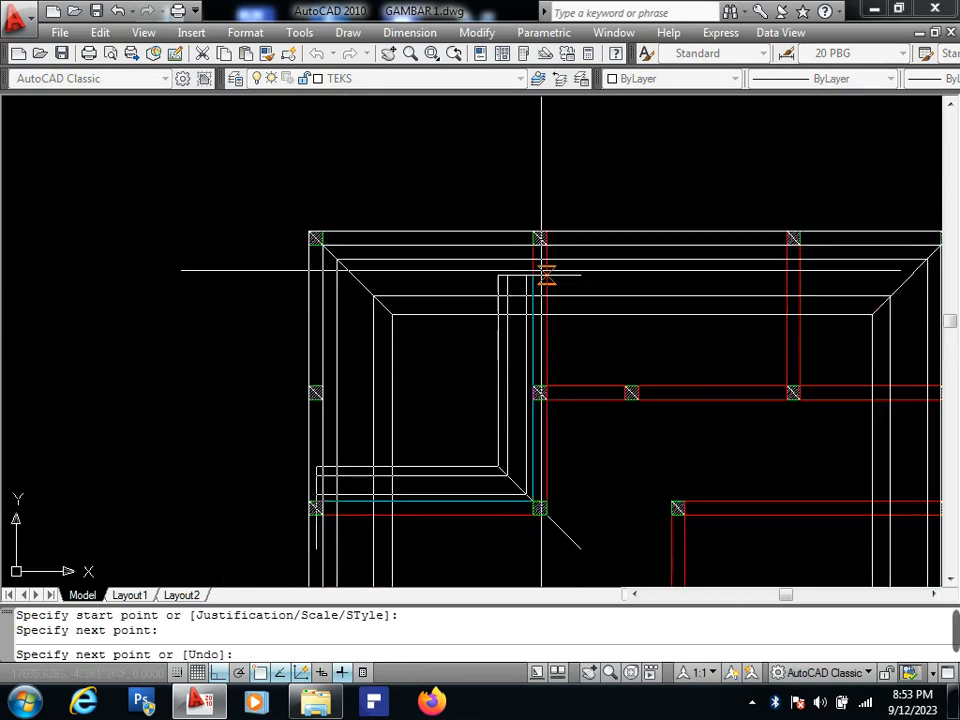
scroll(542, 269, up, 6)
click(536, 209)
scroll(542, 221, down, 8)
scroll(556, 262, up, 3)
key(Return)
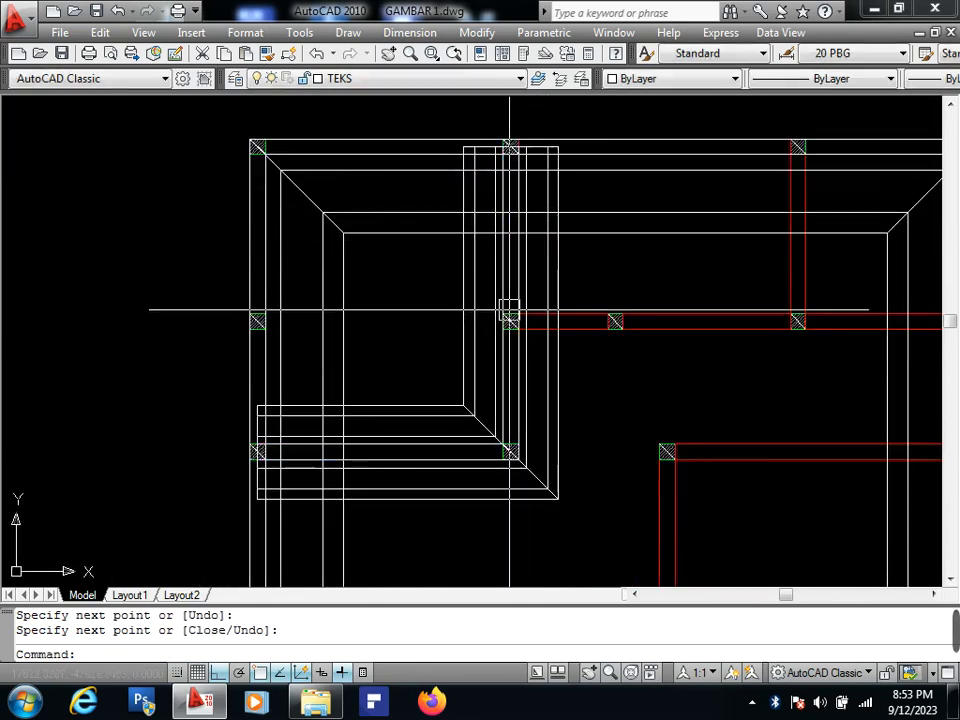
Draw a foundation multiline along the upper horizontal wall, from the upper-left room's interior column to the right perimeter column.
scroll(514, 306, up, 3)
key(Return)
click(519, 306)
scroll(515, 310, down, 4)
scroll(512, 312, up, 4)
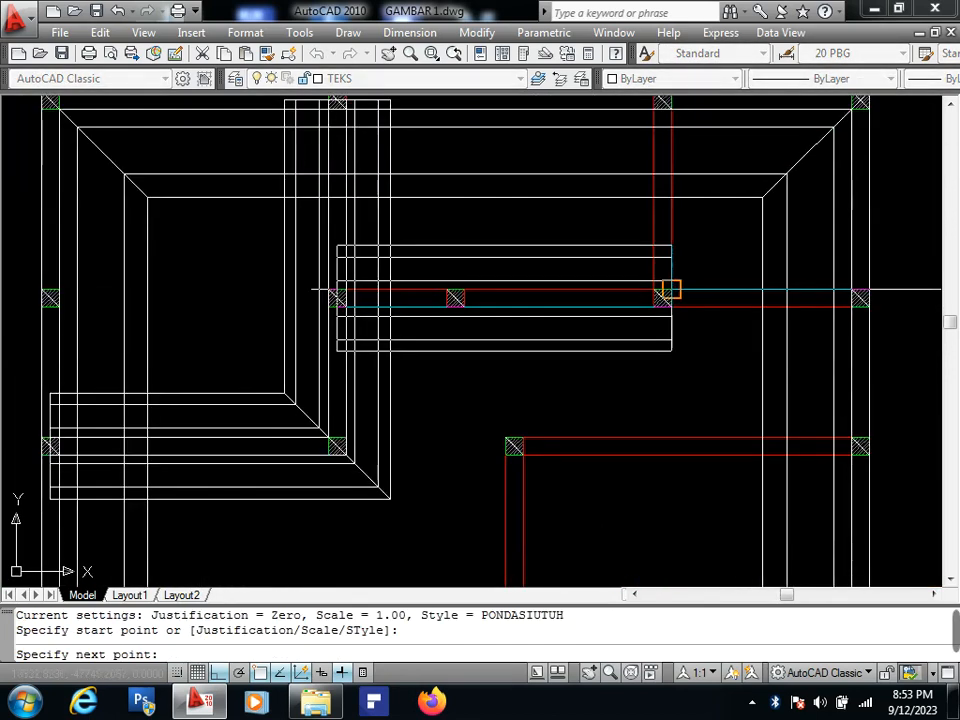
scroll(842, 294, up, 2)
click(842, 296)
key(Return)
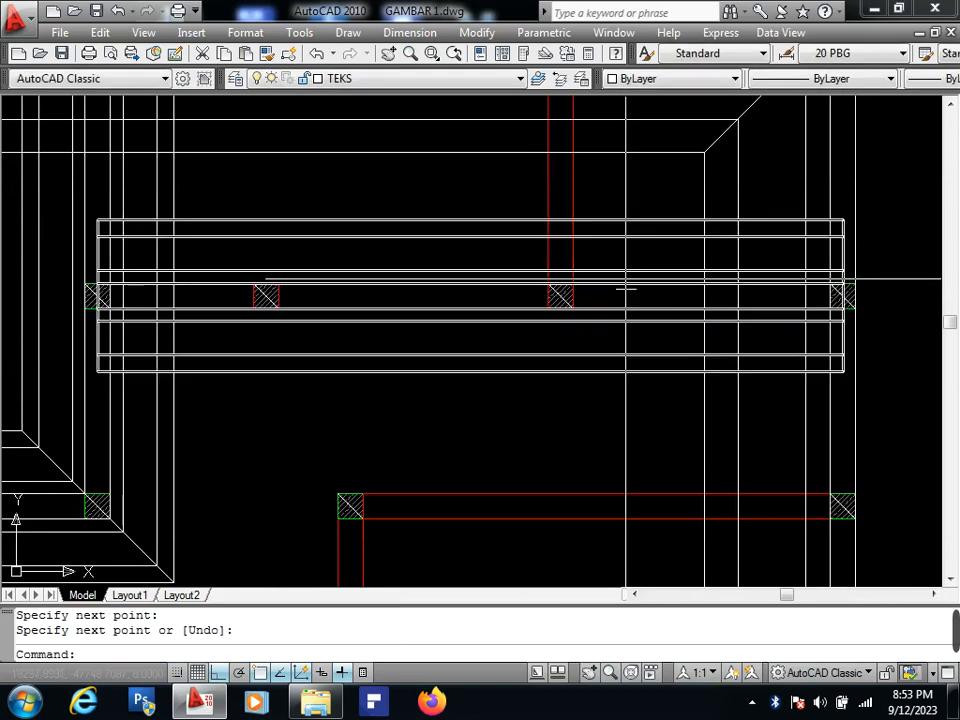
Draw a short vertical foundation multiline from the upper horizontal wall's intermediate column up to the upper perimeter column.
key(Return)
click(559, 293)
middle_drag(588, 117, 543, 304)
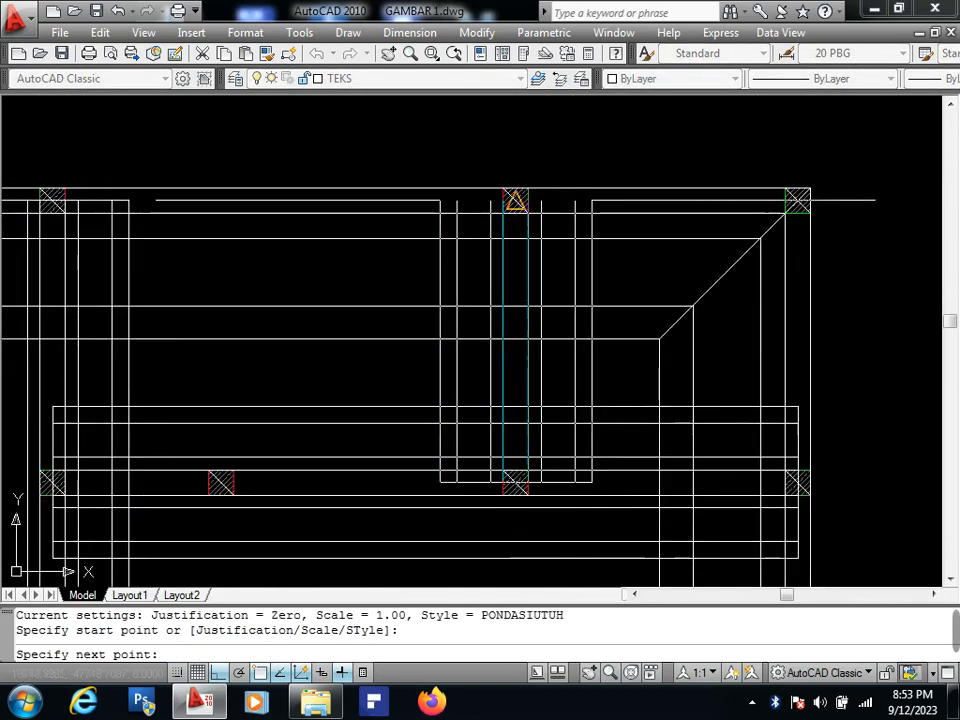
click(515, 200)
key(Return)
Draw a multiline from the right-hand room's upper interior corner column down to its lower interior column and across to the right perimeter.
scroll(548, 182, down, 5)
scroll(477, 332, up, 2)
key(Return)
scroll(493, 330, up, 4)
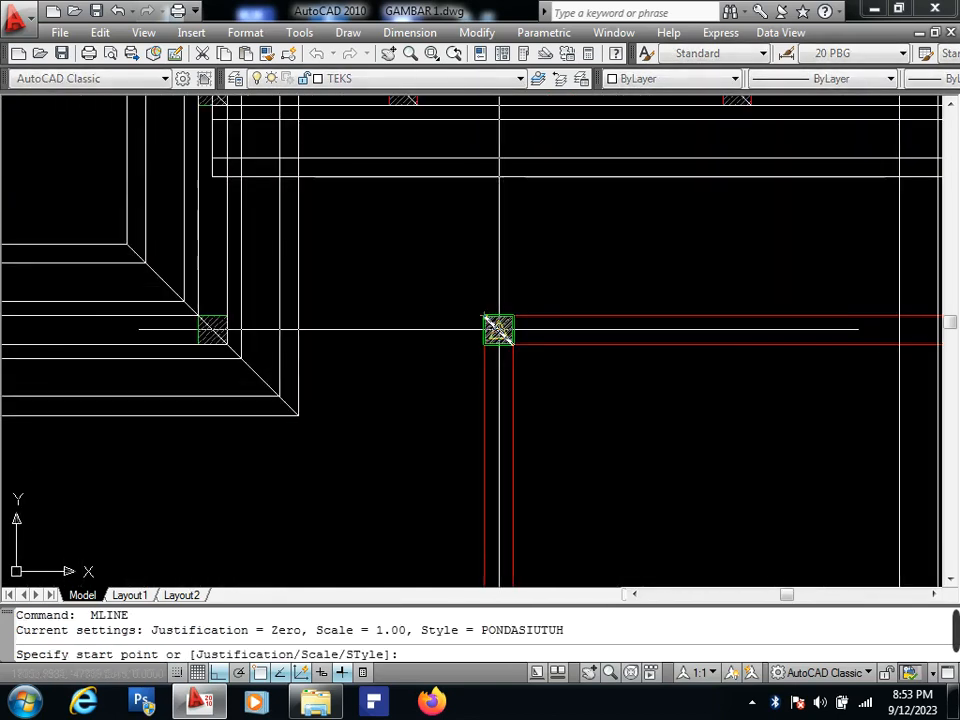
click(497, 326)
scroll(531, 311, down, 3)
scroll(515, 388, up, 3)
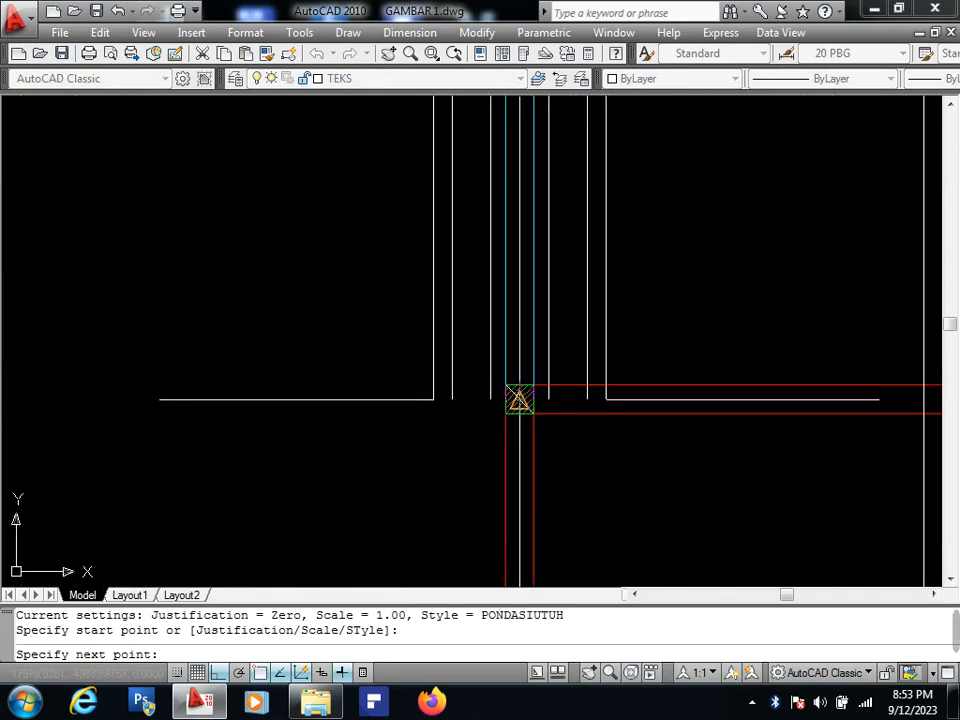
click(519, 400)
scroll(519, 400, down, 1)
middle_drag(590, 378, 208, 350)
scroll(639, 361, up, 3)
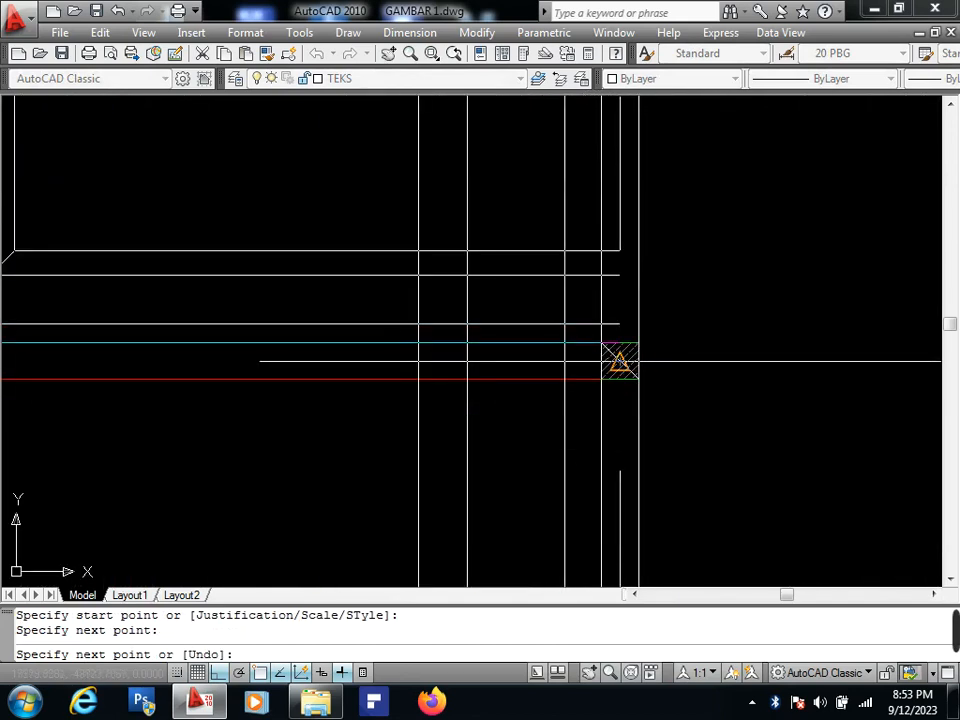
click(638, 361)
key(Return)
scroll(583, 328, down, 3)
key(Return)
scroll(572, 133, up, 2)
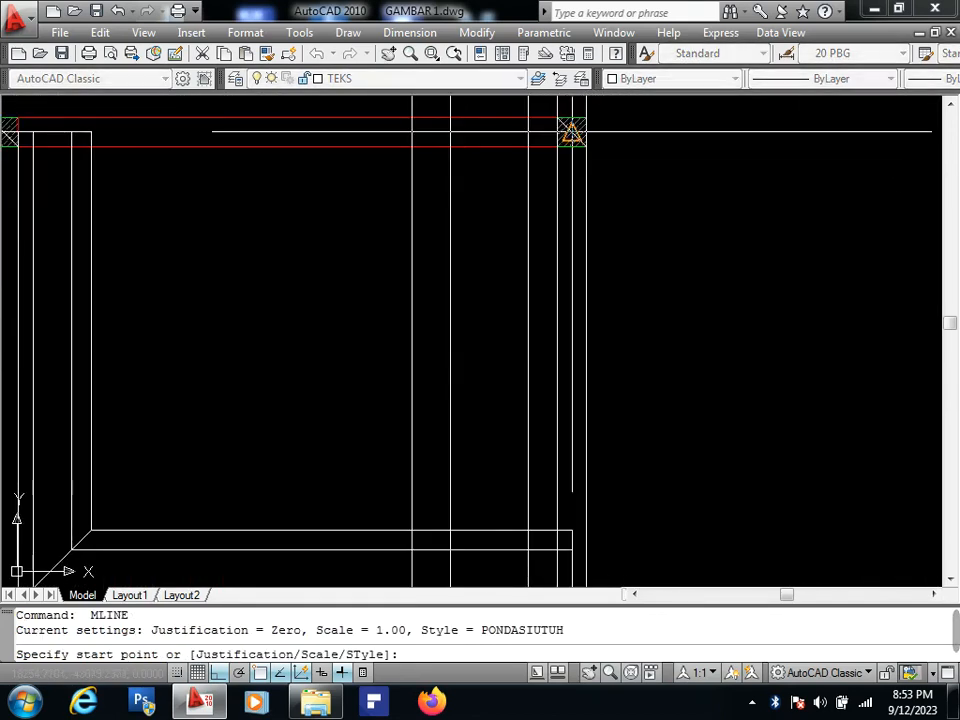
scroll(572, 133, down, 1)
click(573, 131)
key(Escape)
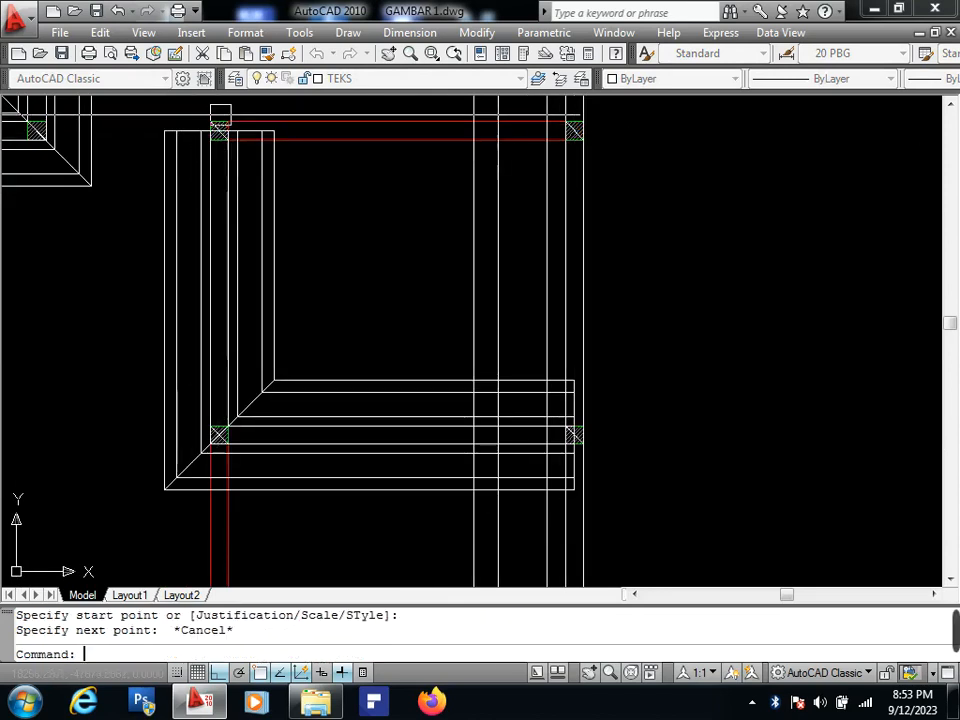
Erase the L-shaped foundation multiline along the right-hand room's interior and lower walls.
click(280, 180)
text(E)
key(Return)
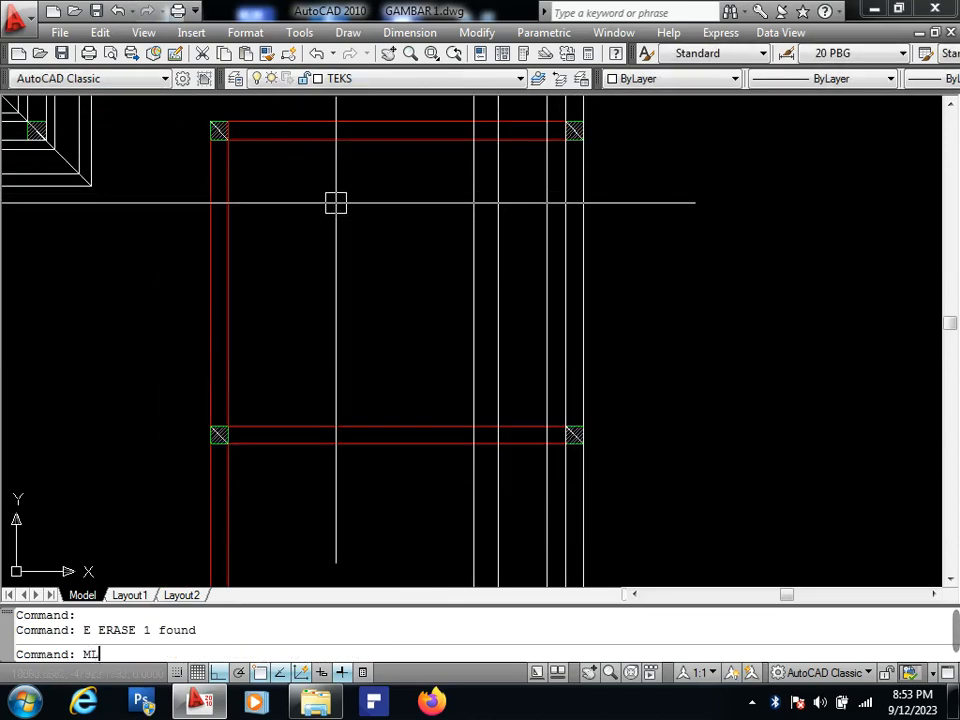
Start a multiline at the right-hand room's upper perimeter column and run it left to the room's upper interior corner column.
text(ML)
key(Return)
scroll(560, 122, up, 3)
click(574, 122)
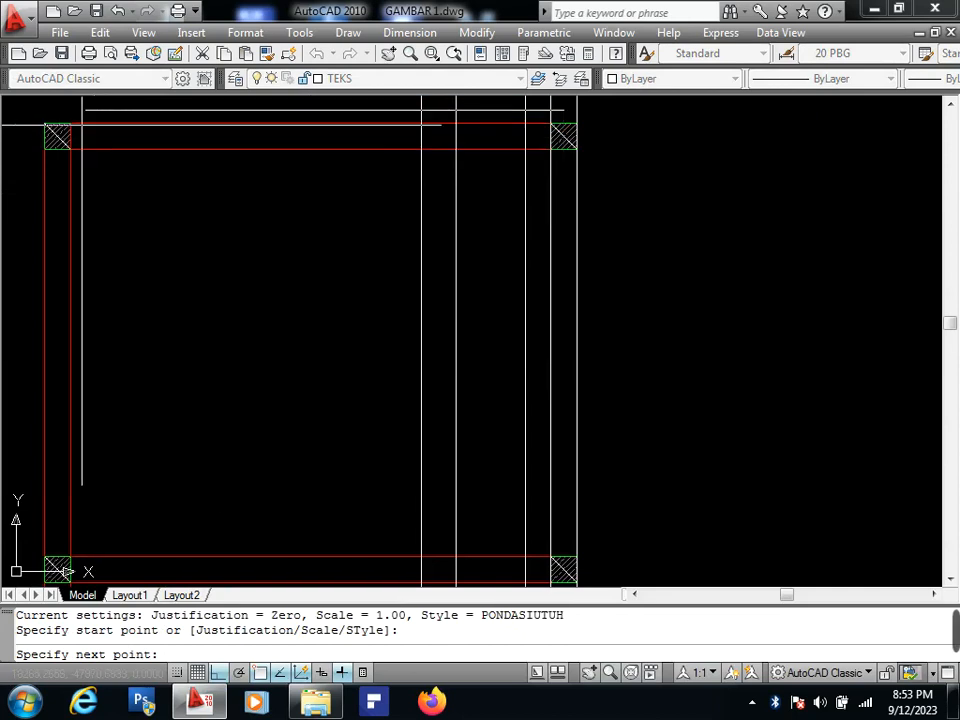
click(62, 132)
Continue the multiline down to the right-hand room's lower interior column and back to the right perimeter column, and end it.
scroll(92, 228, down, 4)
middle_drag(86, 328, 140, 259)
scroll(122, 373, up, 3)
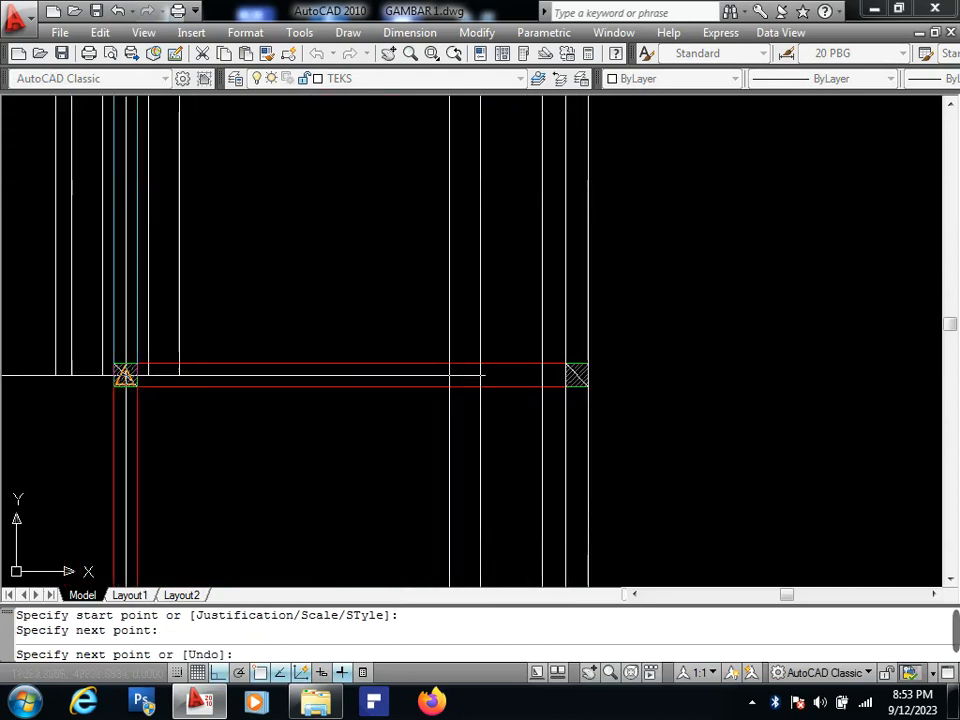
click(125, 376)
scroll(560, 374, up, 2)
click(589, 376)
key(Return)
Start a multiline at the right-hand room's lower interior column and run it down and left along the small lower room's upper wall.
scroll(567, 358, down, 3)
middle_drag(531, 360, 591, 322)
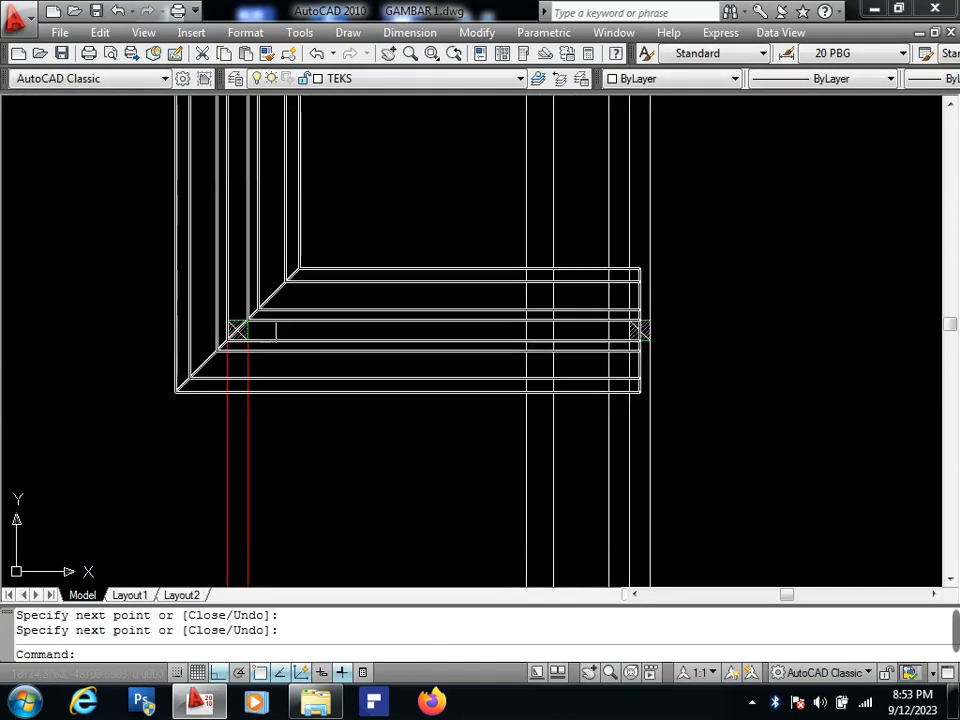
key(Return)
scroll(236, 327, up, 3)
click(242, 334)
scroll(330, 238, down, 6)
scroll(311, 397, up, 3)
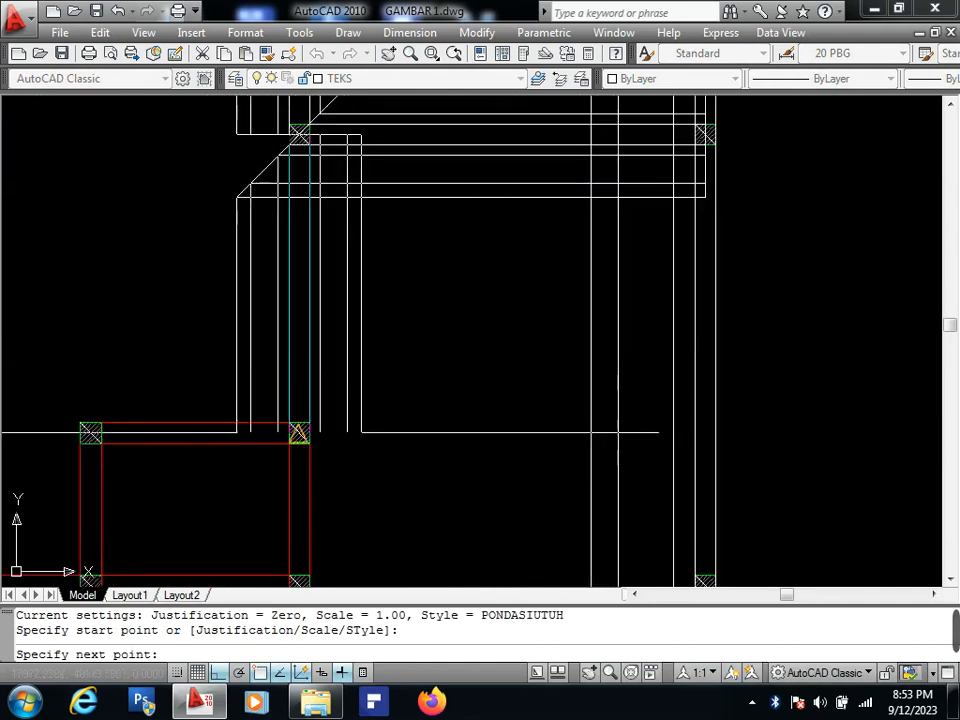
click(298, 432)
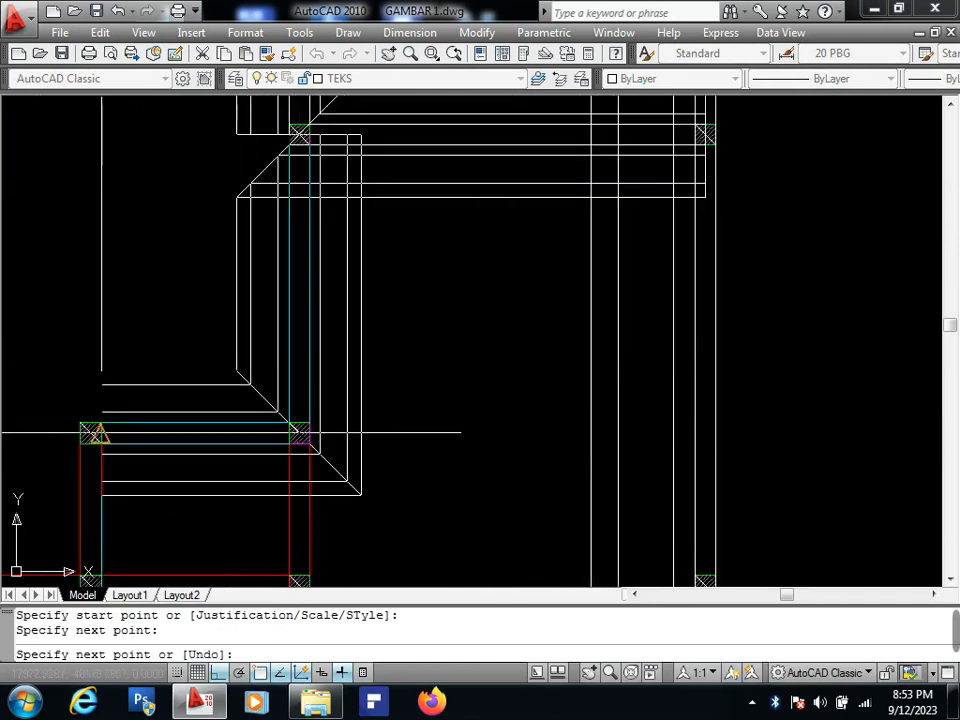
scroll(95, 432, down, 1)
click(95, 432)
Continue the multiline down to the small room's lower-left column and left to the plan's left perimeter column, and end it.
scroll(216, 437, up, 3)
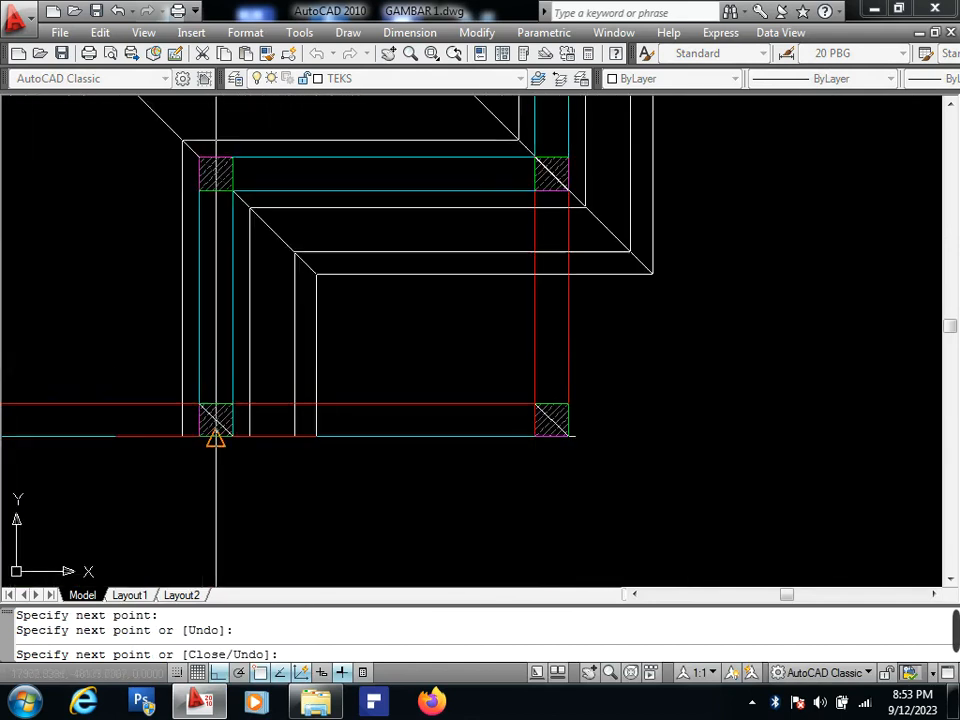
click(215, 420)
scroll(215, 418, down, 5)
middle_drag(60, 398, 276, 349)
scroll(302, 393, up, 4)
click(285, 385)
key(Return)
Draw a multiline from the small room's lower-left column to its lower-right column and up to its upper-right column.
scroll(285, 385, down, 4)
scroll(440, 352, up, 6)
key(Return)
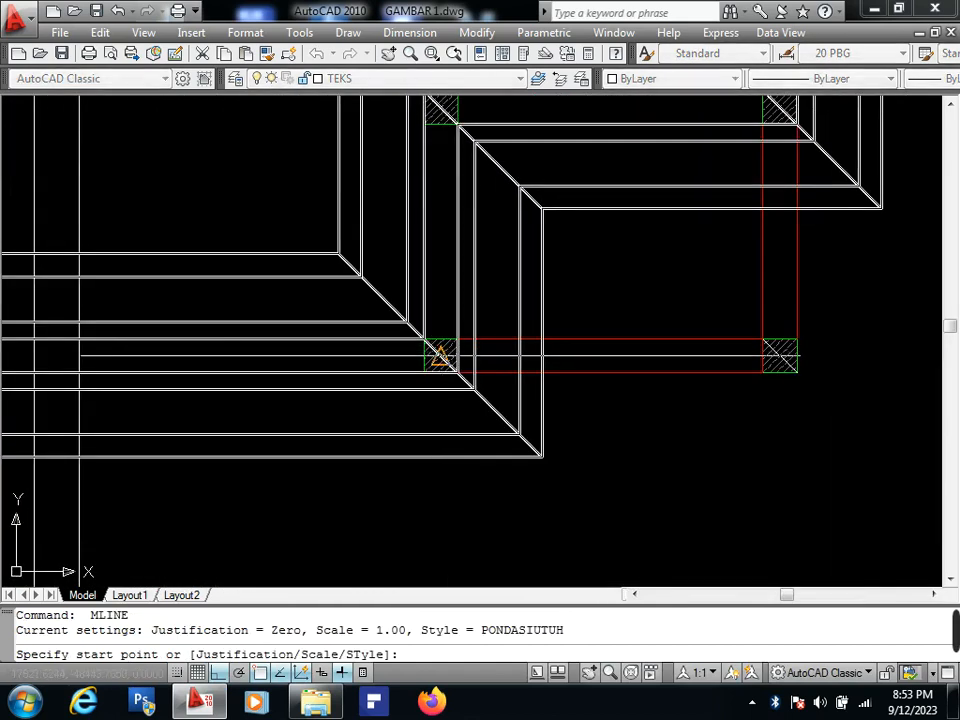
click(440, 355)
click(780, 356)
middle_drag(838, 201, 733, 288)
click(675, 213)
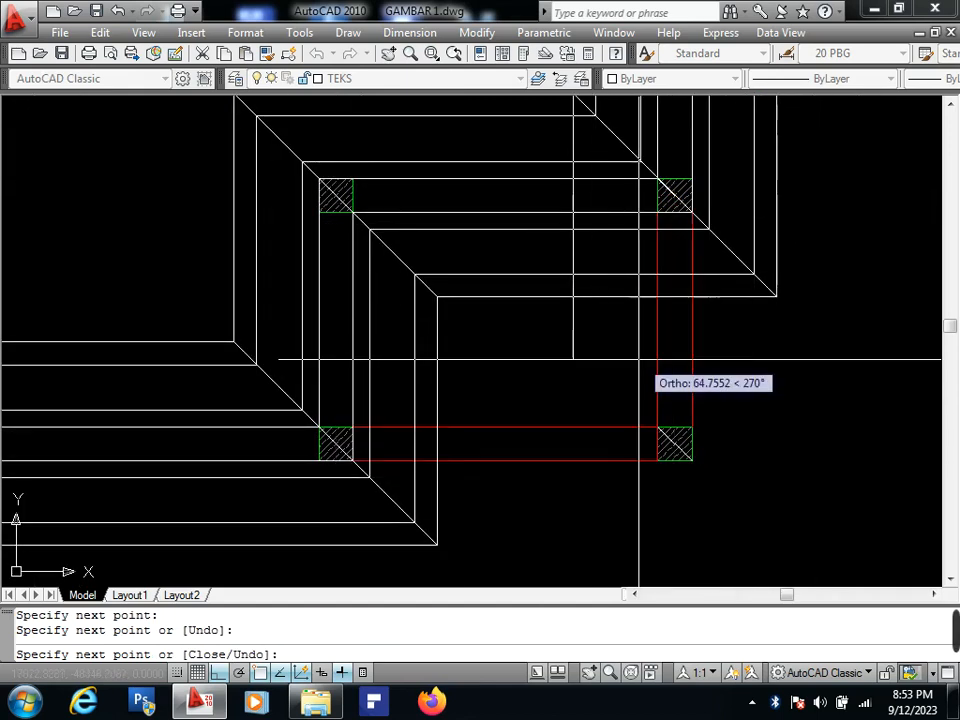
key(Return)
Make PONDASI the current layer.
scroll(514, 308, down, 6)
middle_drag(514, 308, 484, 358)
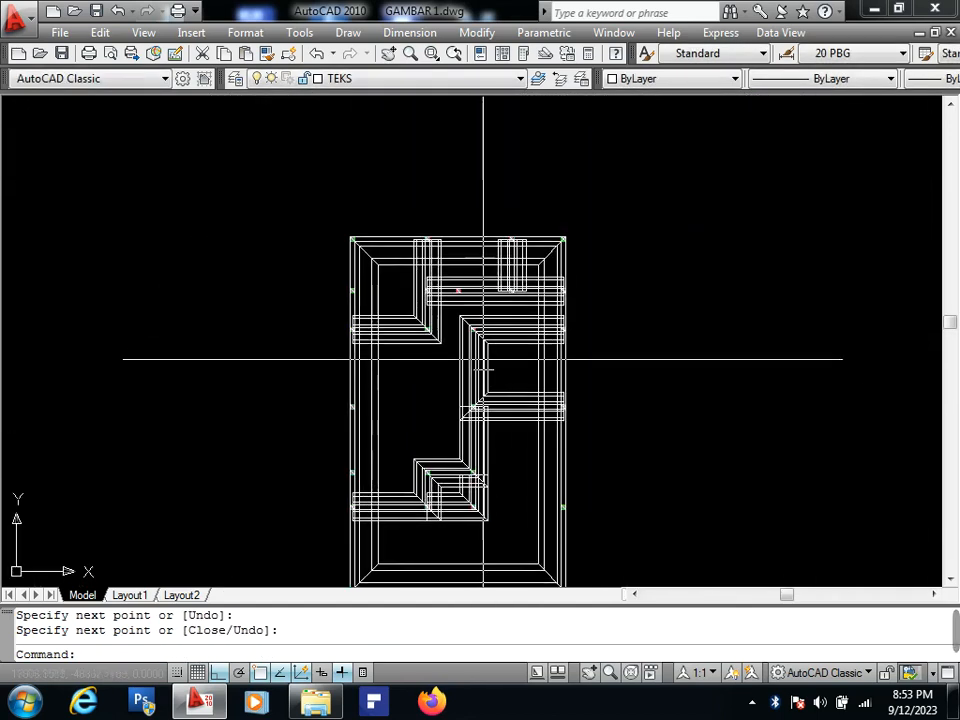
scroll(491, 373, up, 3)
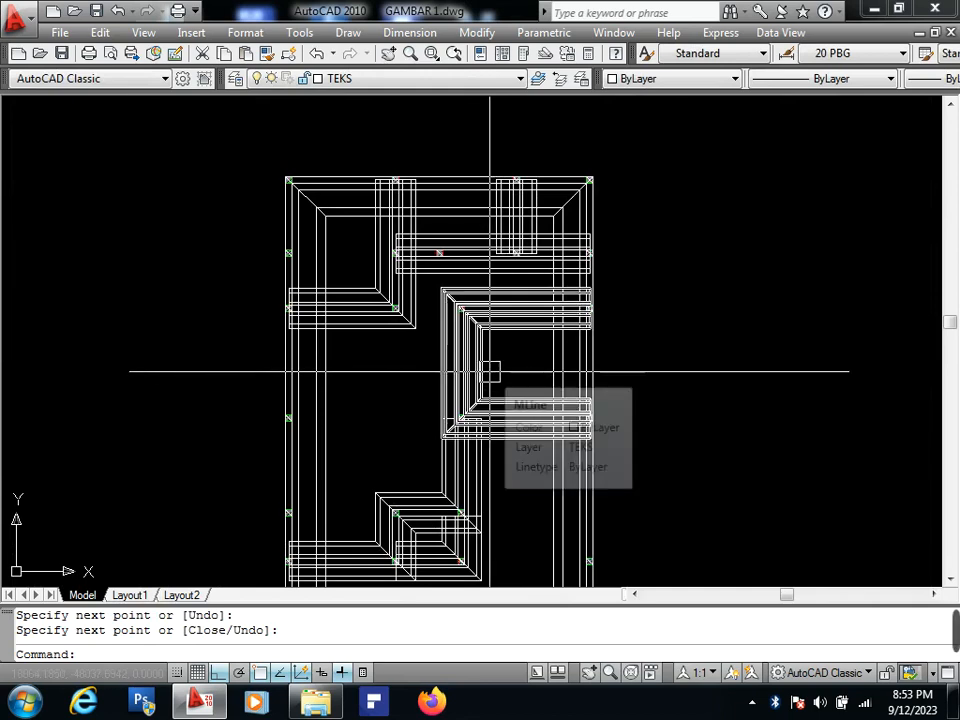
middle_drag(664, 407, 694, 281)
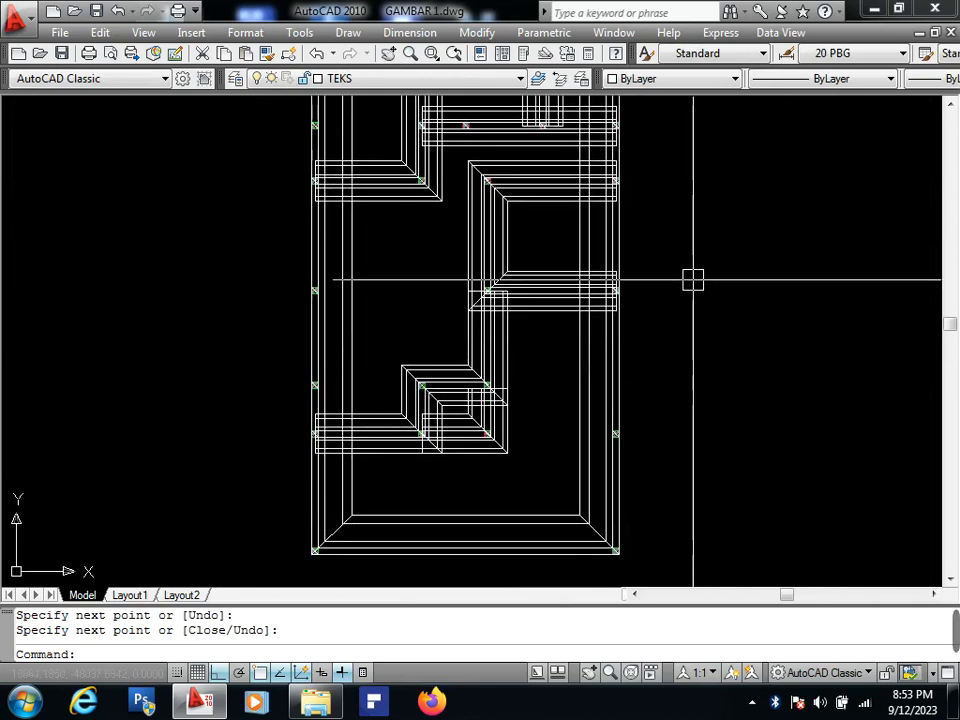
scroll(694, 283, down, 2)
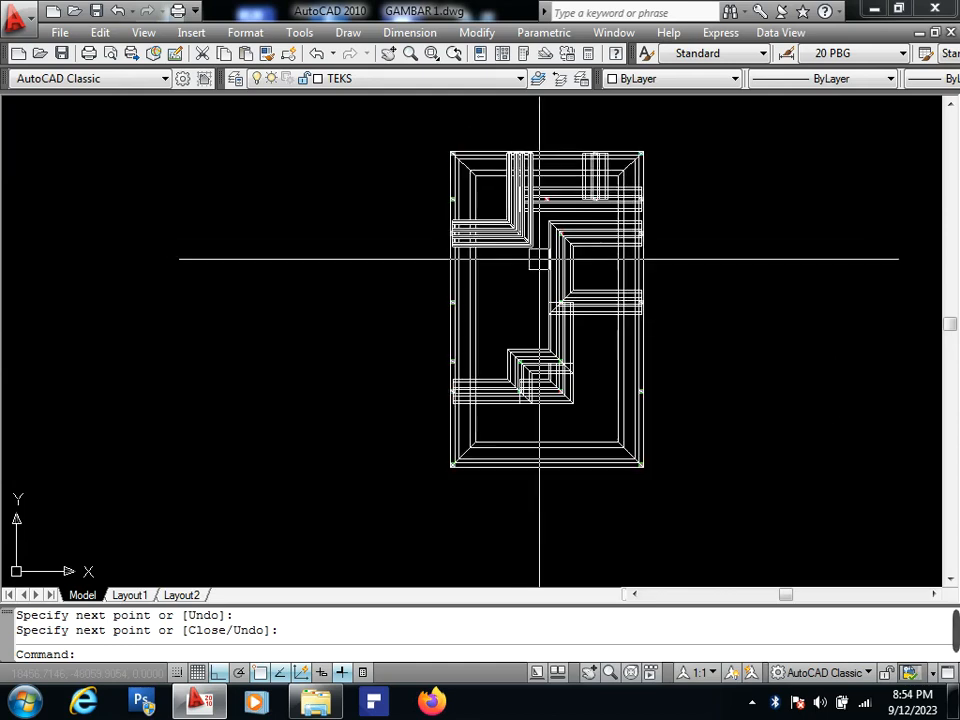
scroll(525, 261, up, 3)
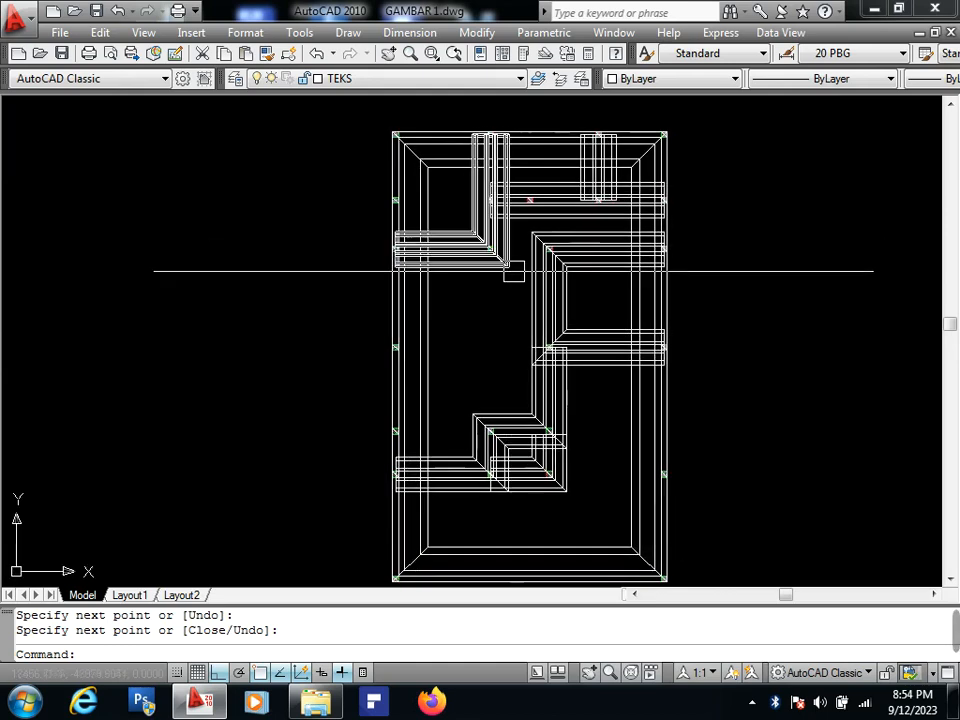
click(413, 80)
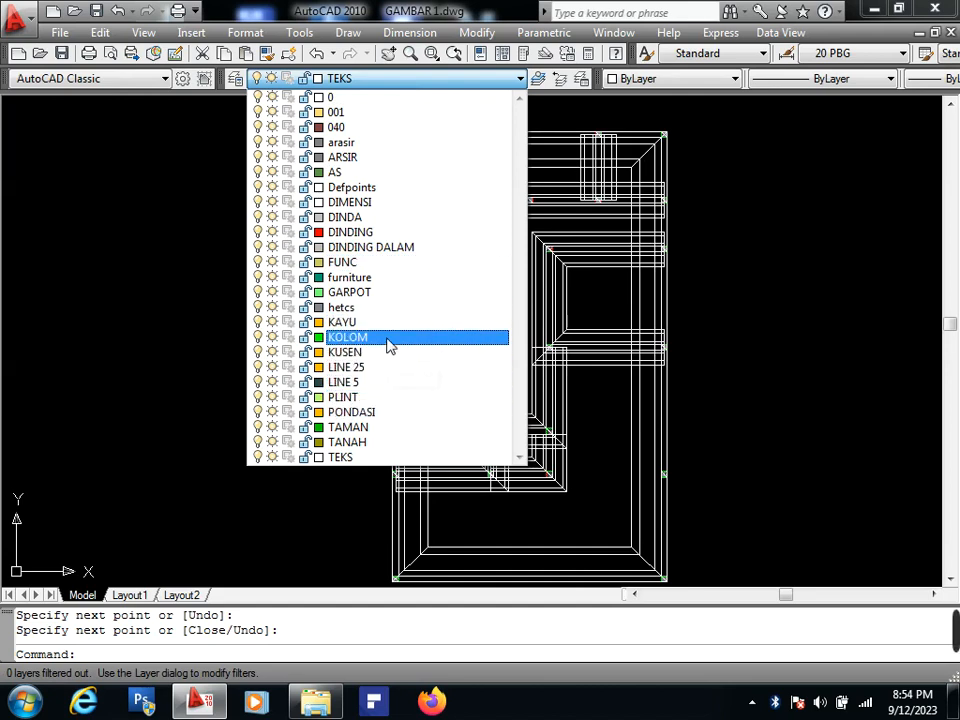
click(389, 412)
Move the L-shaped foundation multiline of the upper-left room to the PONDASI layer.
click(476, 223)
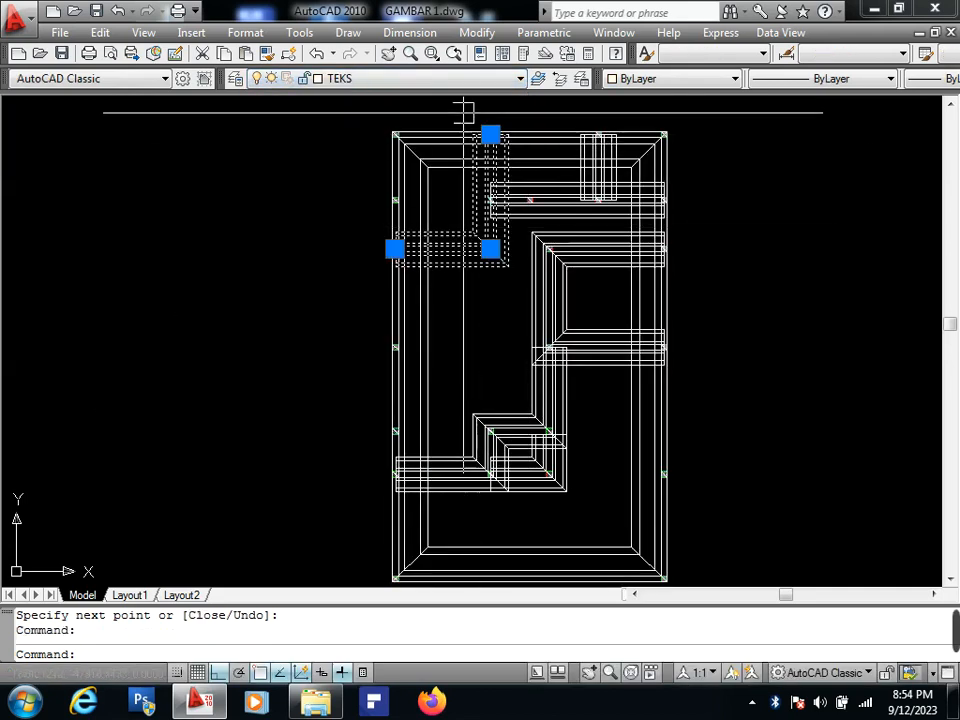
click(460, 79)
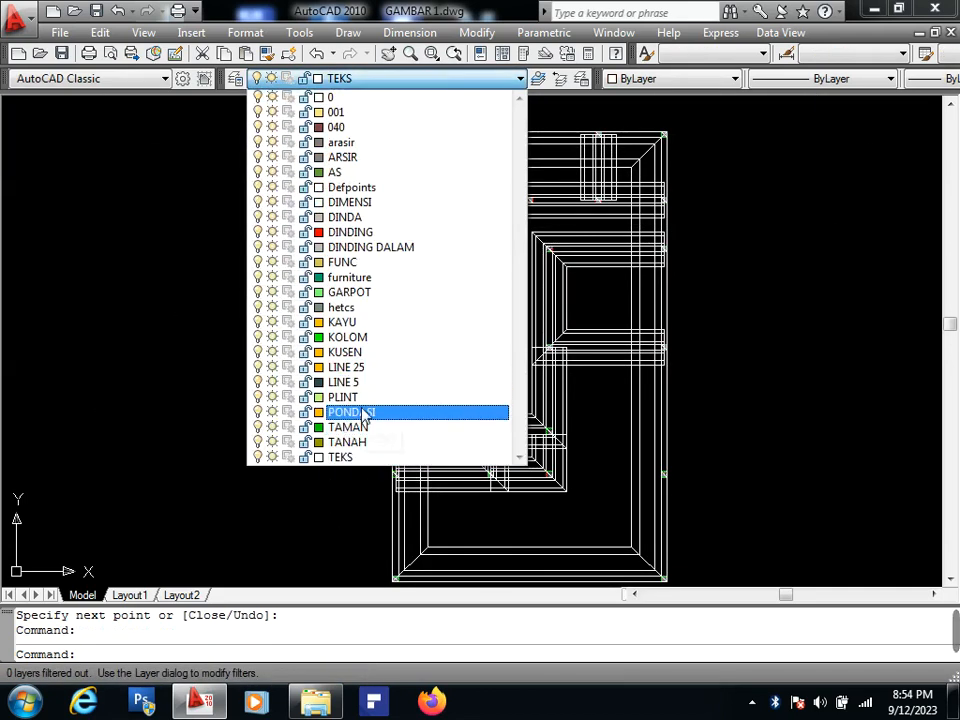
click(364, 411)
key(Escape)
Match the properties of the upper-left room's L-shaped multiline onto all the other foundation multilines, putting them on the PONDASI layer.
text(ma)
key(Return)
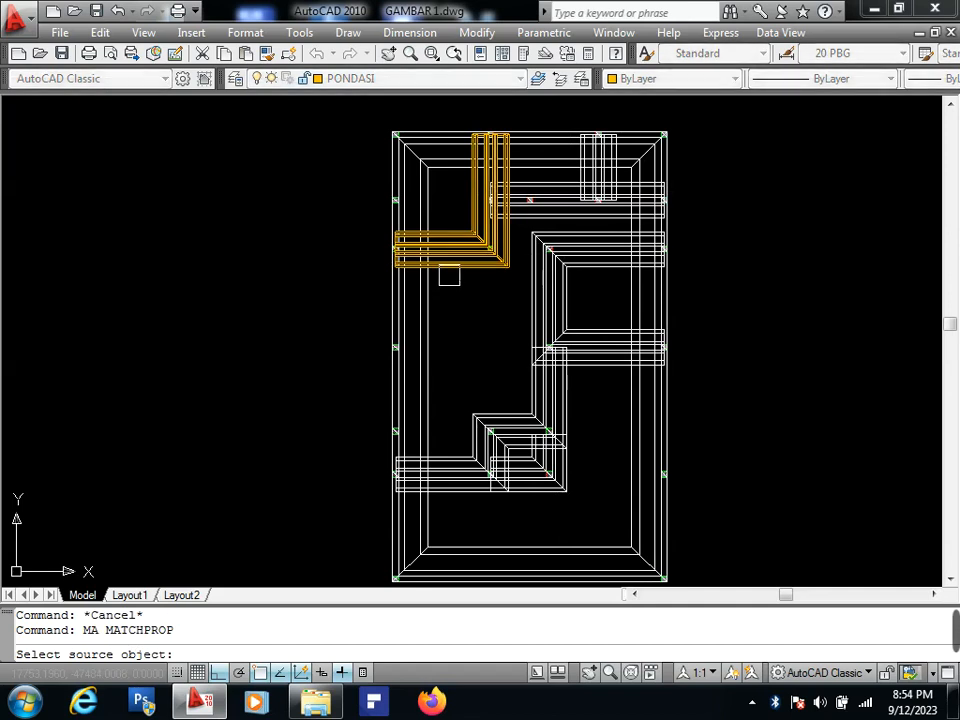
click(448, 266)
click(434, 188)
click(531, 188)
click(602, 176)
click(585, 251)
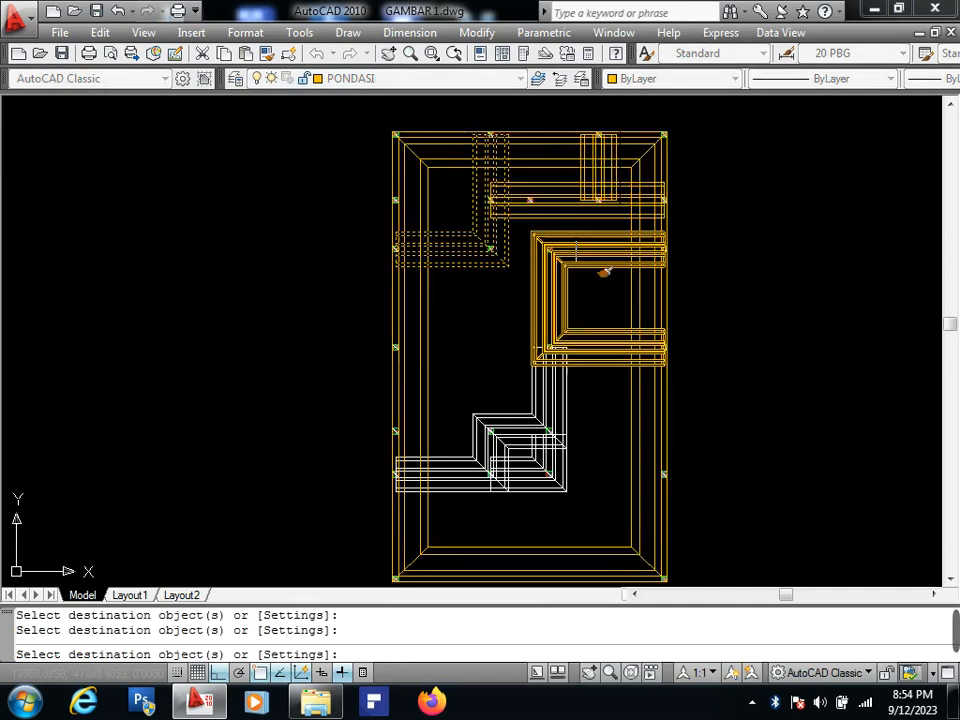
click(572, 424)
key(Return)
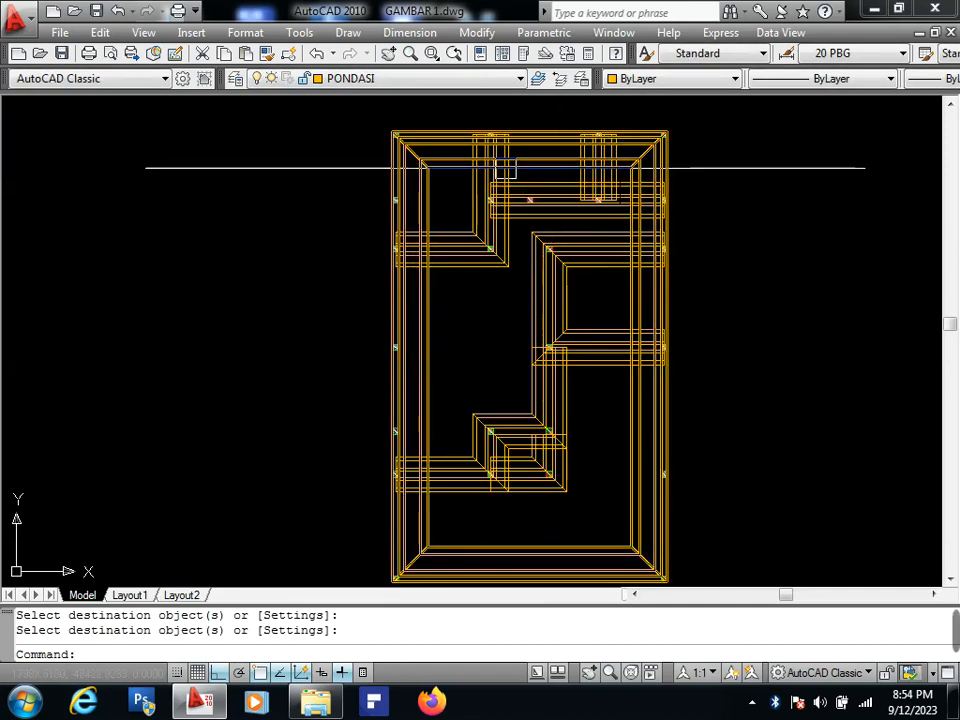
Join the upper horizontal foundation multiline to the vertical leg of the L-shaped multiline with a Merged Tee.
scroll(505, 165, up, 2)
scroll(505, 165, up, 2)
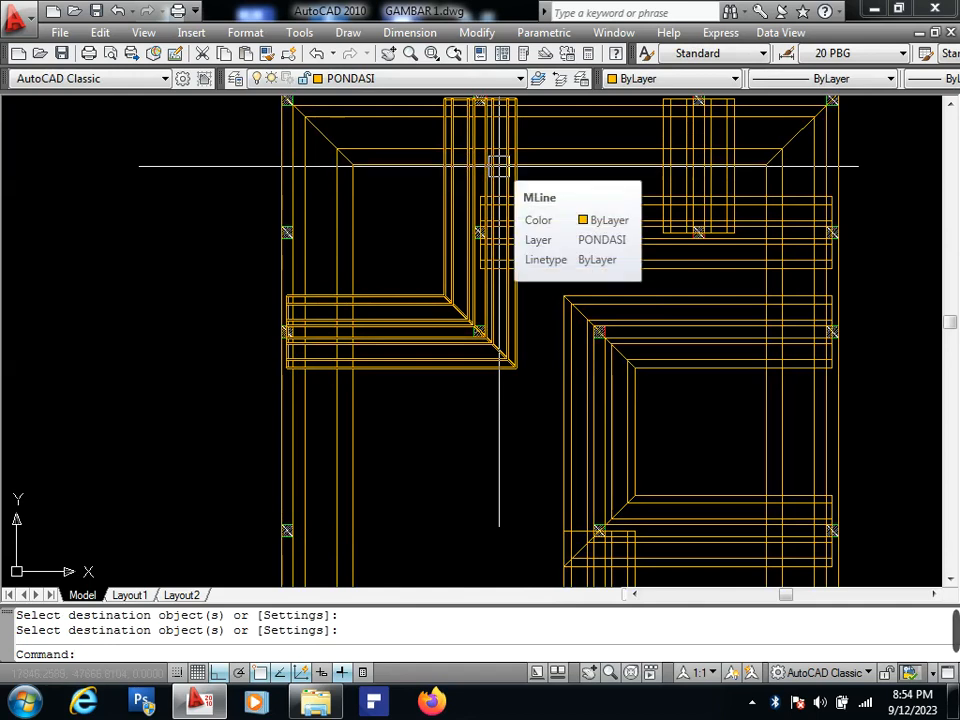
scroll(500, 166, up, 2)
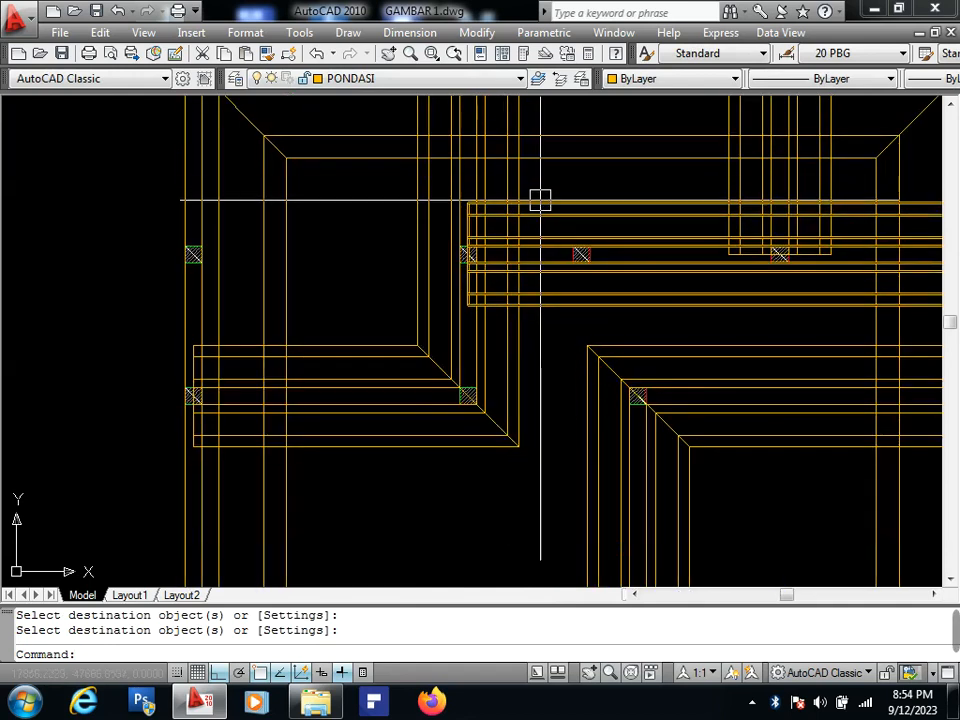
double_click(540, 203)
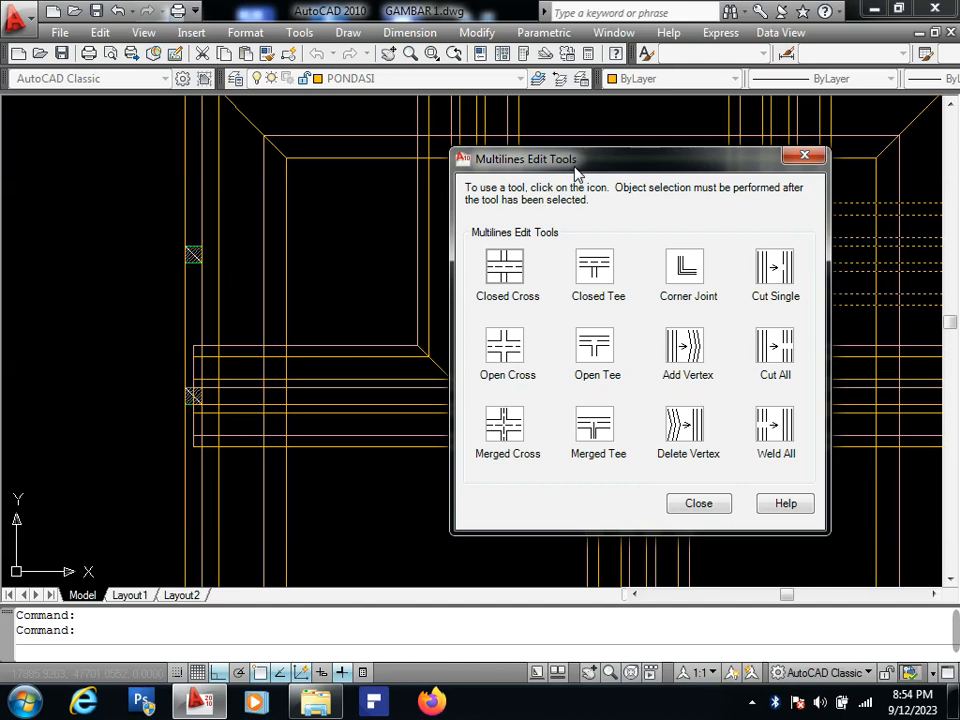
click(595, 428)
scroll(530, 315, up, 2)
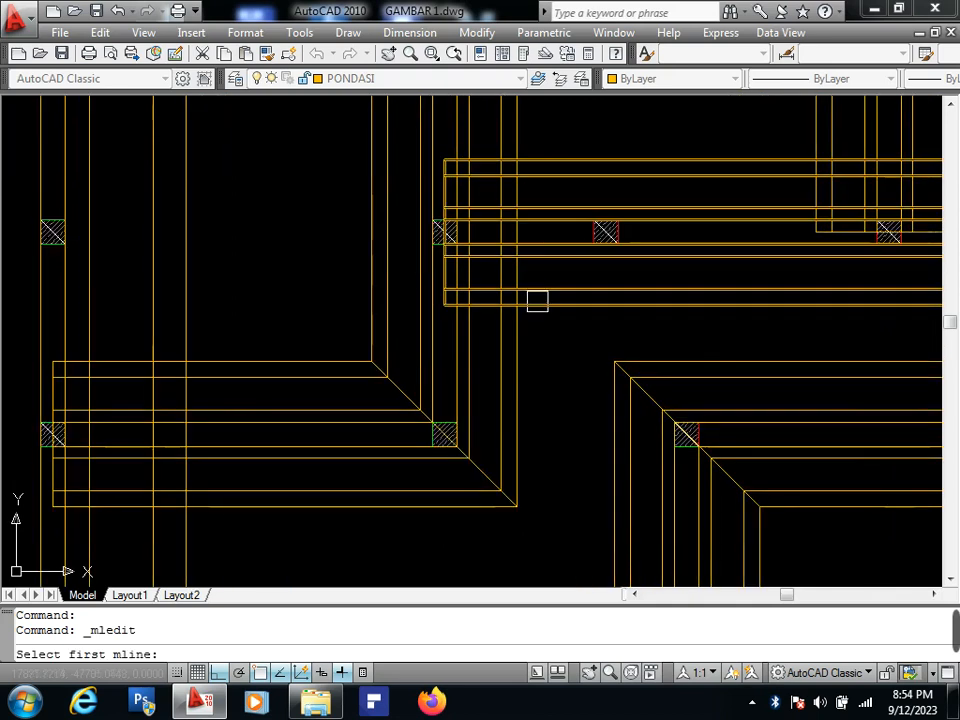
click(518, 322)
click(518, 321)
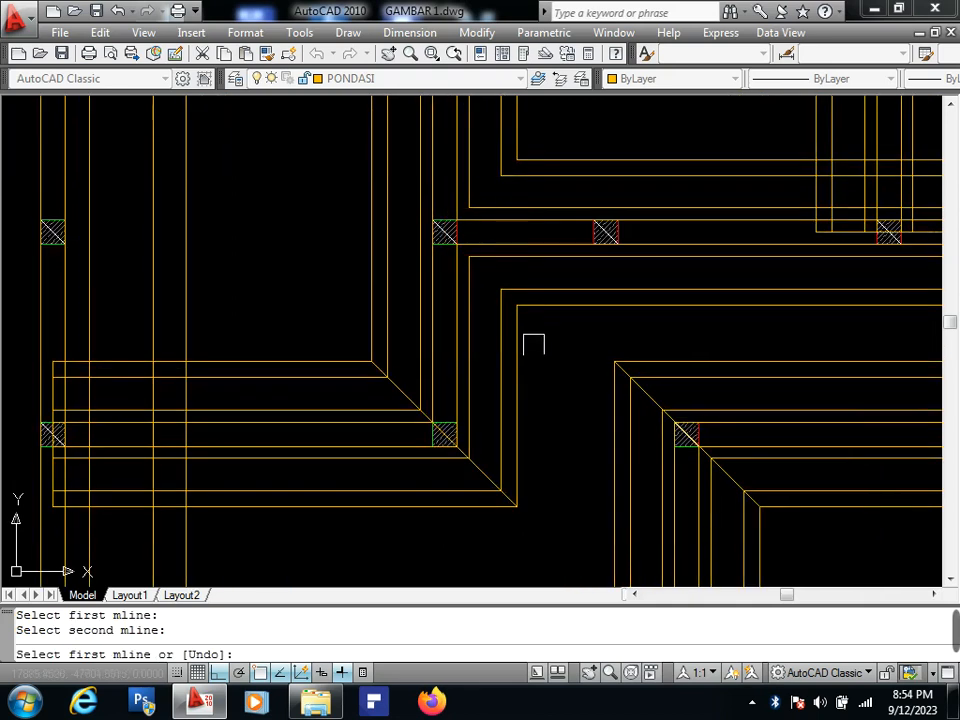
scroll(533, 340, down, 2)
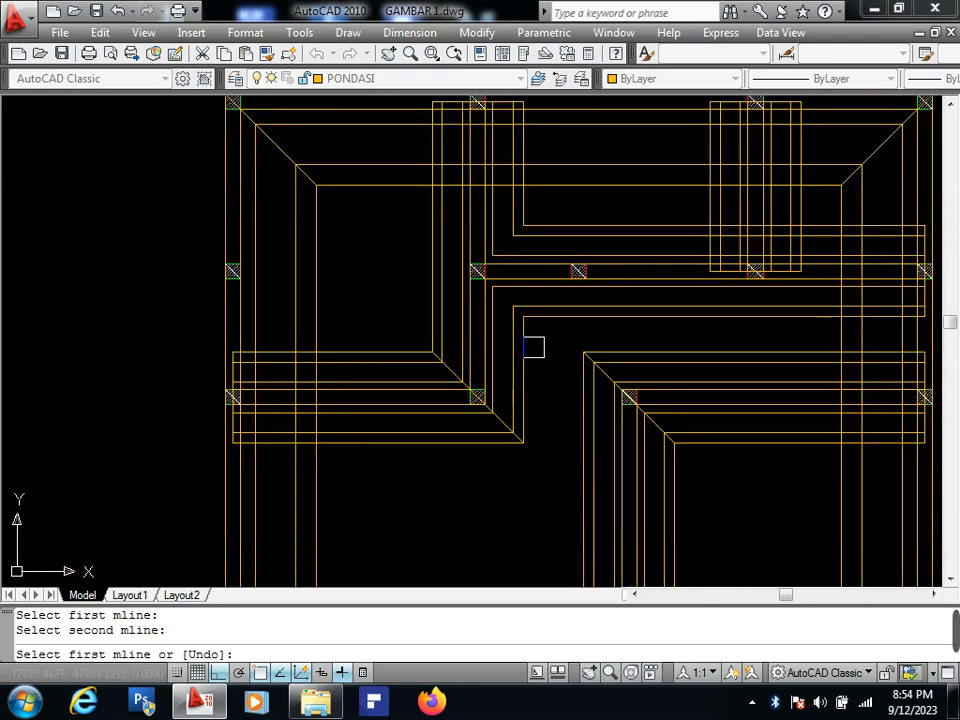
key(Return)
double_click(621, 356)
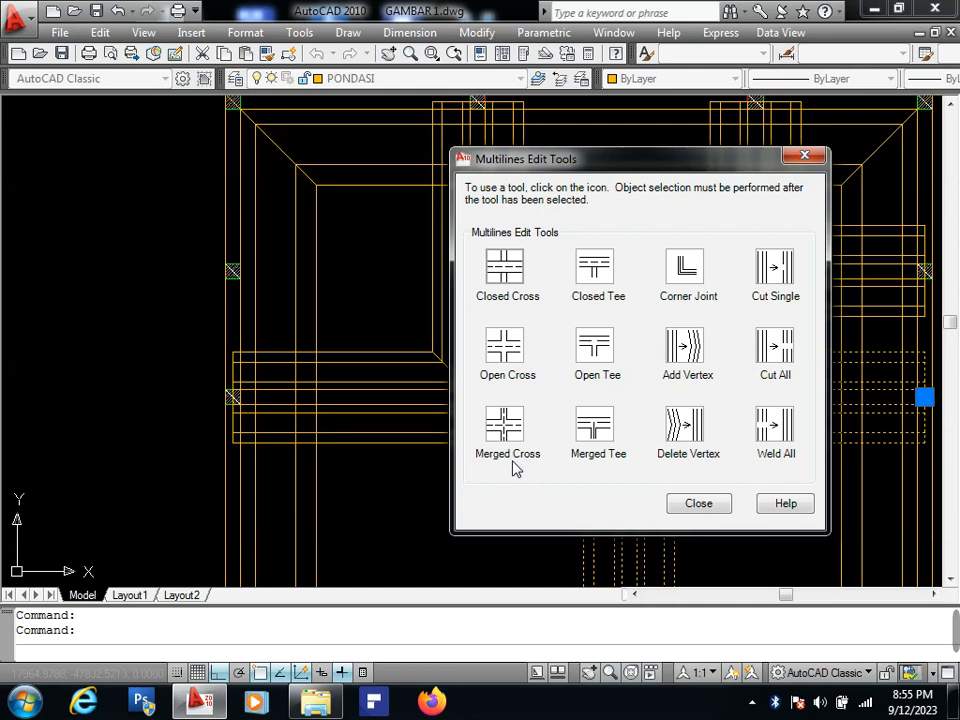
click(805, 155)
Examine the finished reference foundation plan, including its multiline junctions and the A-A and B-B section markers.
scroll(687, 110, down, 3)
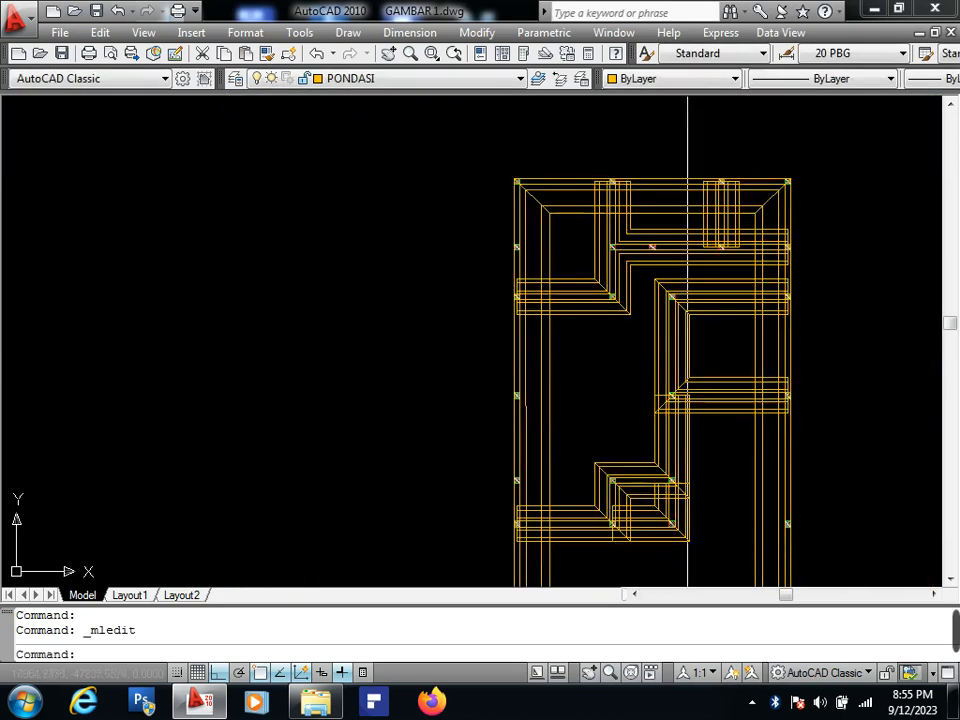
scroll(520, 238, up, 5)
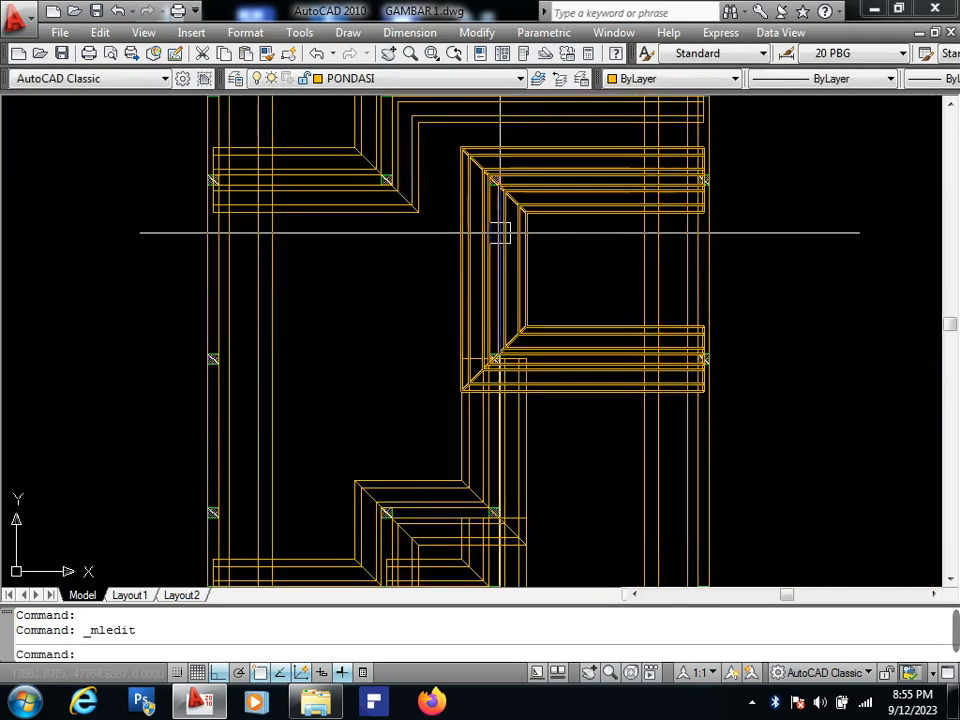
middle_drag(500, 233, 499, 316)
scroll(510, 286, down, 2)
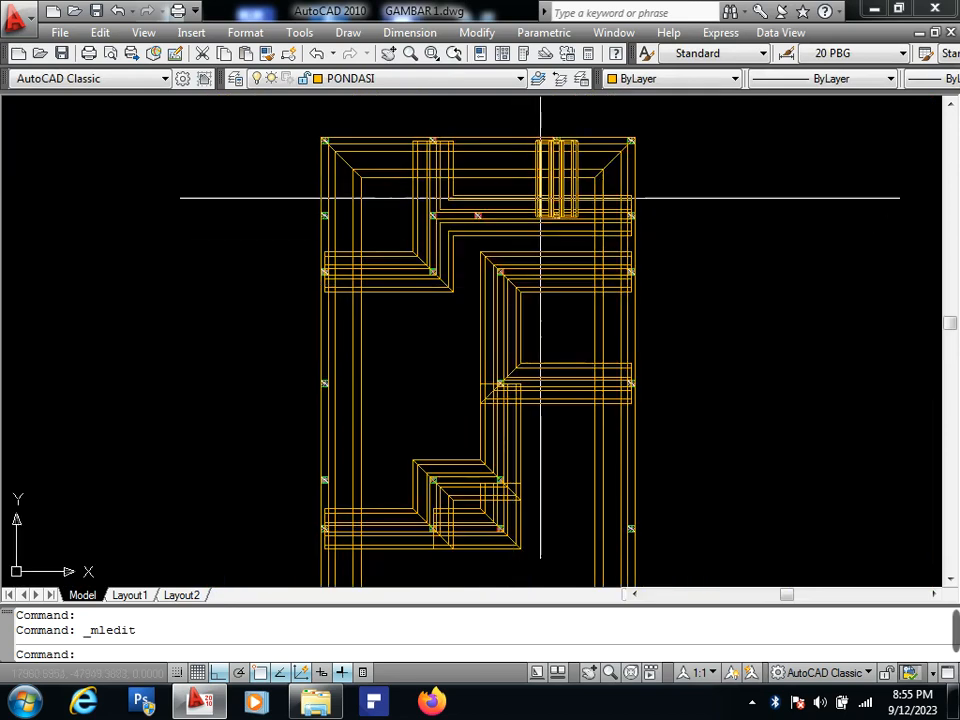
scroll(491, 302, down, 6)
scroll(491, 246, up, 7)
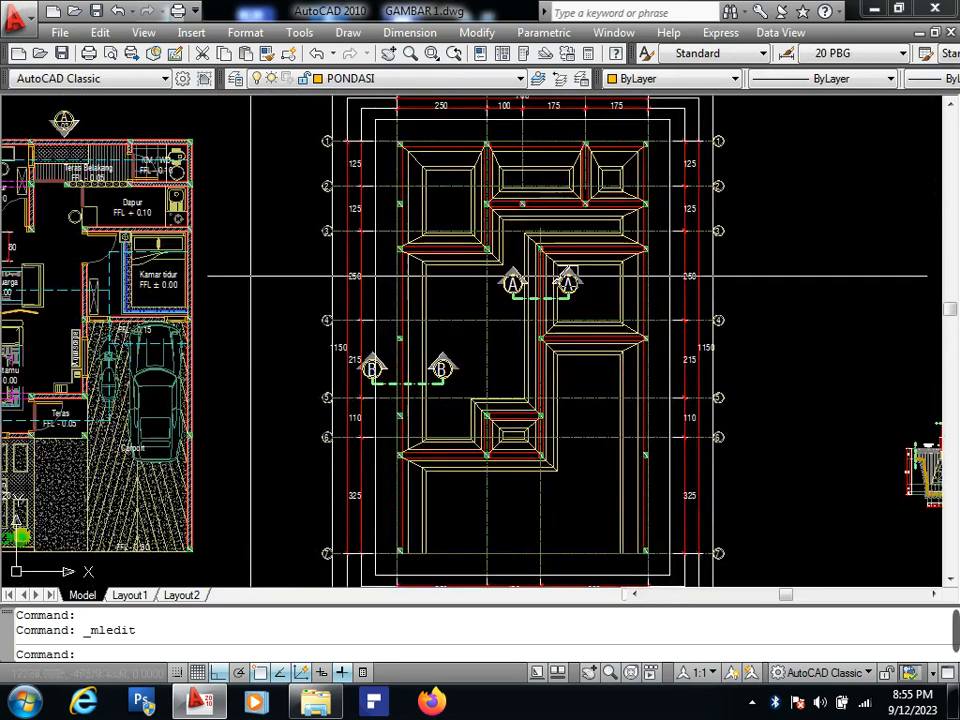
scroll(567, 276, up, 2)
middle_drag(589, 326, 553, 354)
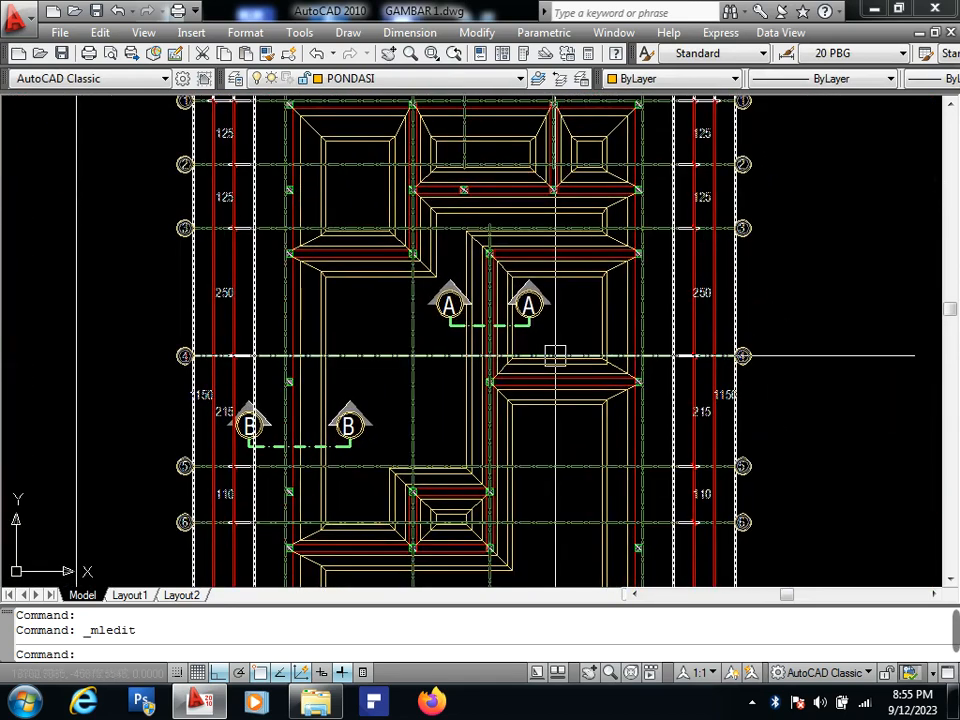
scroll(553, 340, down, 3)
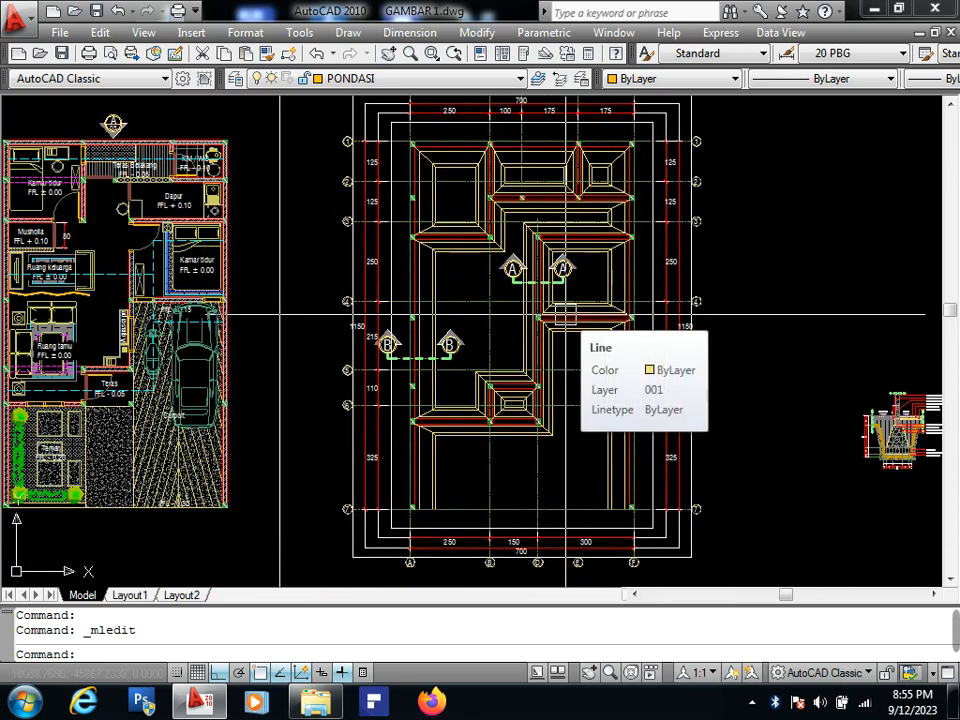
Draw a 70 by 70 rectangle in the empty space beside the new foundation plan.
mouse_move(564, 370)
middle_down()
mouse_move(529, 358)
mouse_move(467, 262)
middle_up()
mouse_move(517, 580)
middle_down()
mouse_move(547, 362)
mouse_move(531, 235)
middle_up()
mouse_move(563, 374)
middle_down()
mouse_move(354, 397)
mouse_move(352, 449)
middle_up()
middle_drag(489, 380, 489, 390)
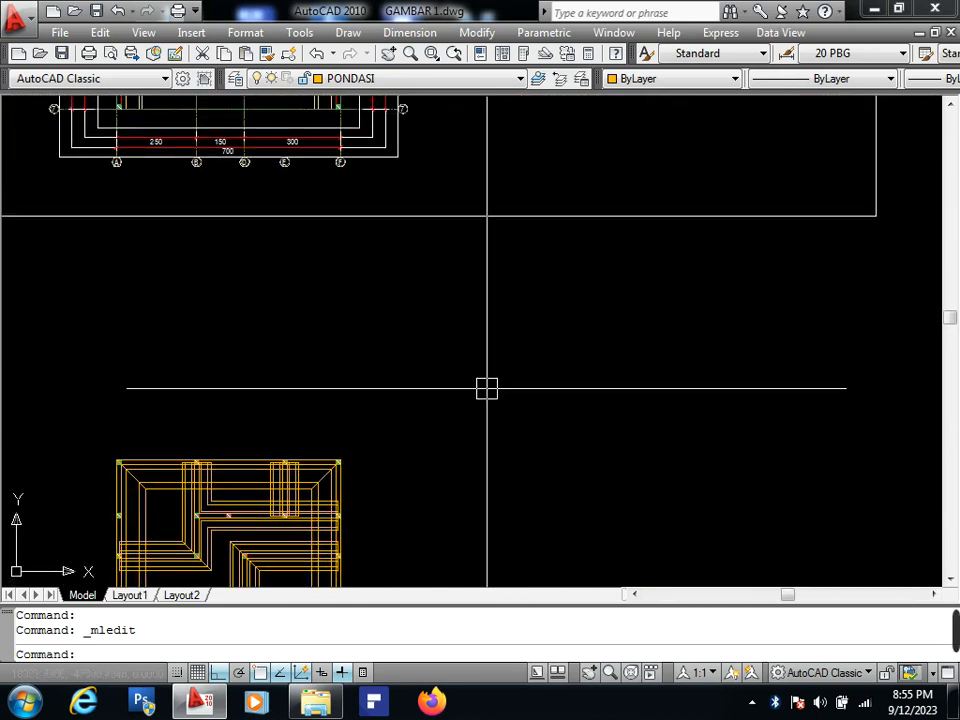
mouse_move(481, 493)
middle_down()
mouse_move(474, 450)
mouse_move(509, 248)
middle_up()
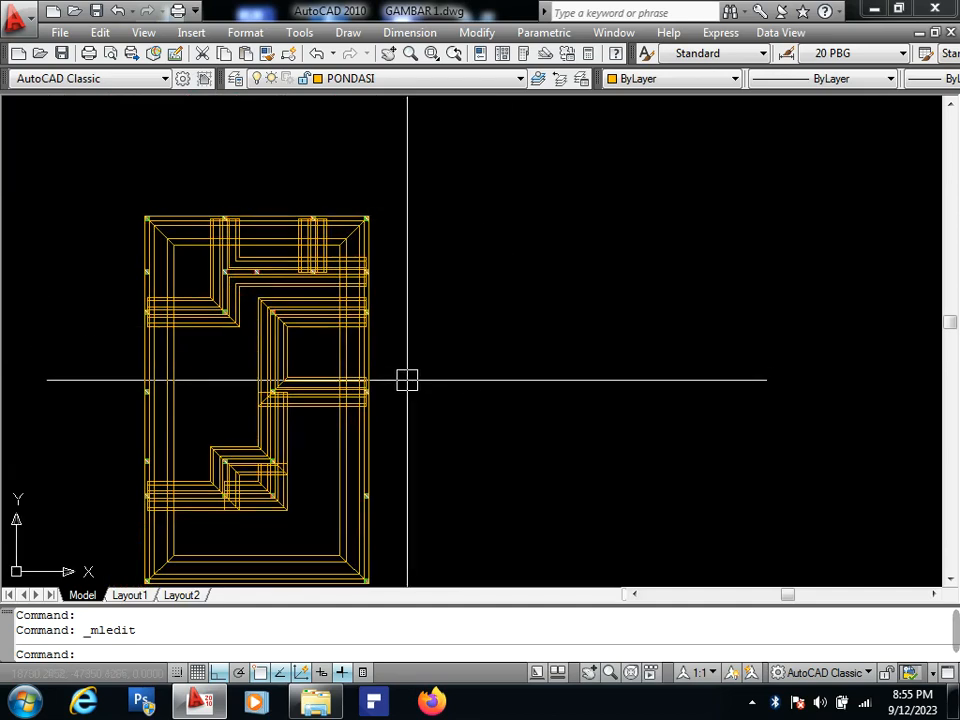
scroll(407, 379, up, 2)
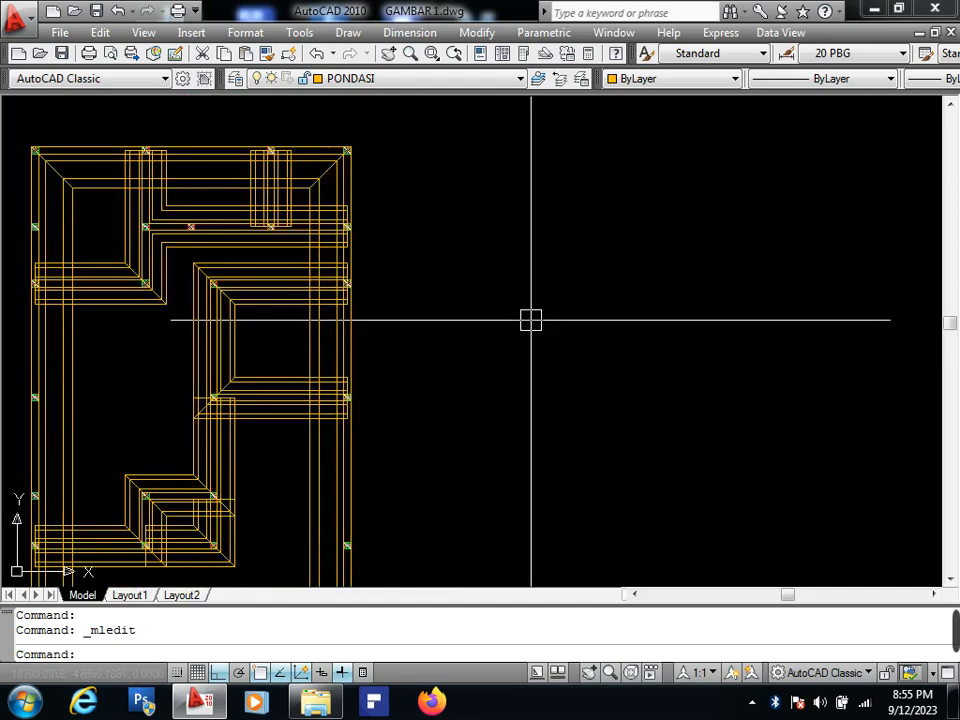
key(Return)
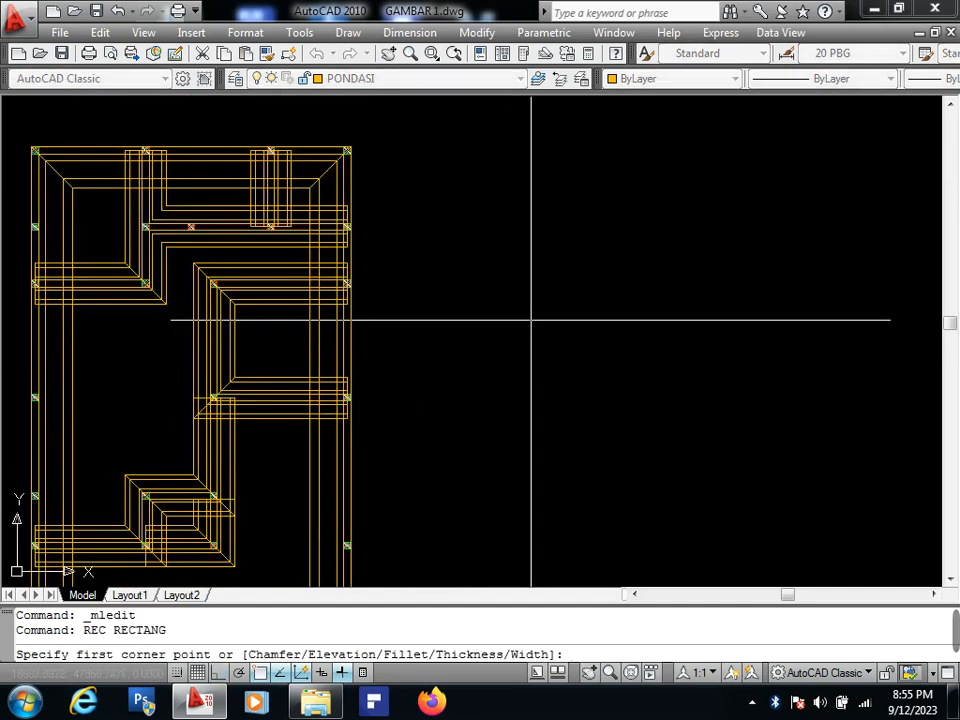
click(535, 288)
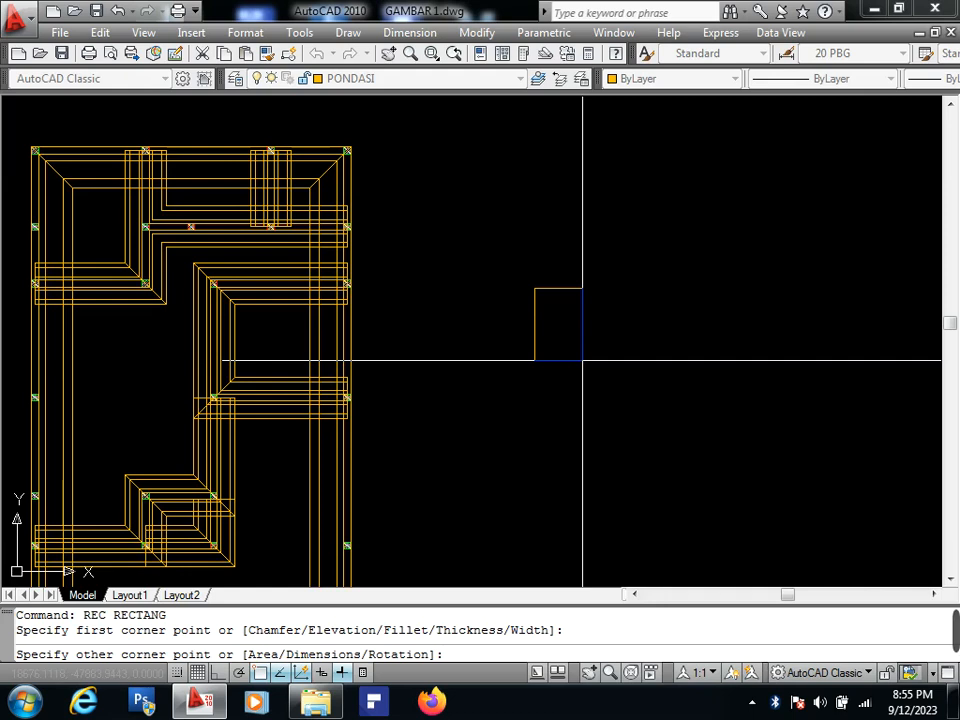
text(@70,70)
key(Return)
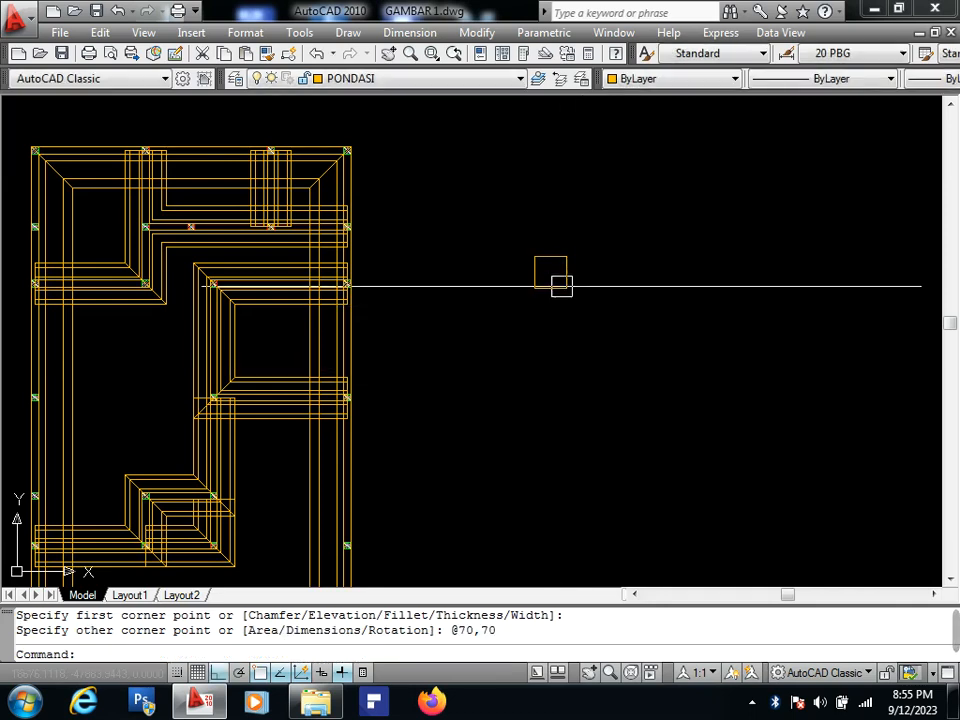
Stretch the square's upper-right corner 20 units inward horizontally.
scroll(561, 285, up, 3)
scroll(542, 237, up, 4)
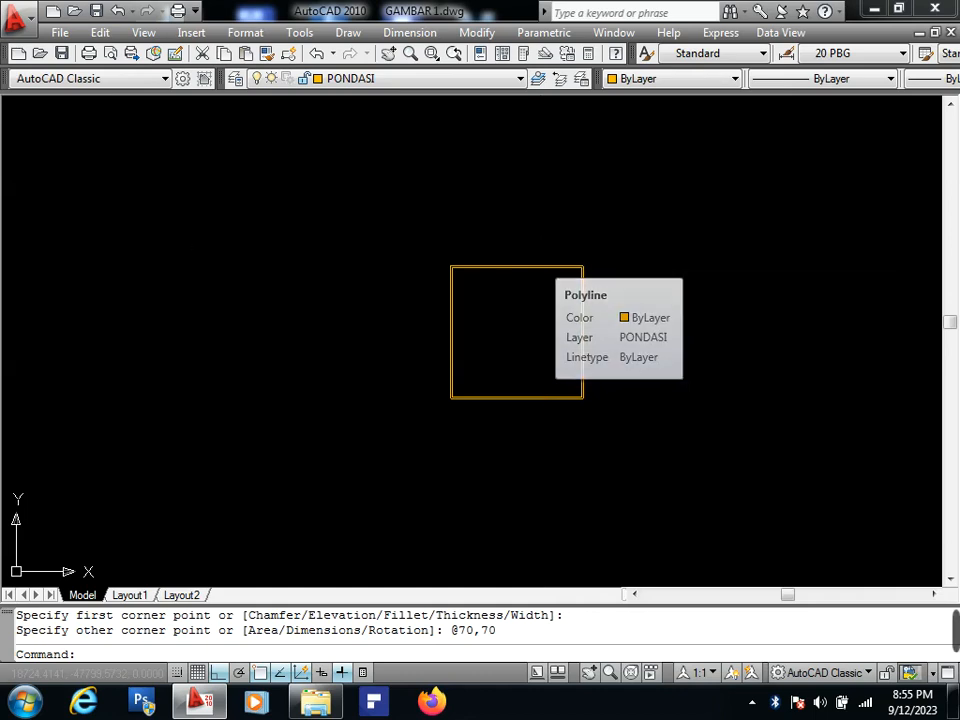
scroll(540, 262, up, 2)
middle_drag(540, 262, 498, 288)
click(624, 330)
click(538, 250)
text(s)
key(Return)
click(640, 222)
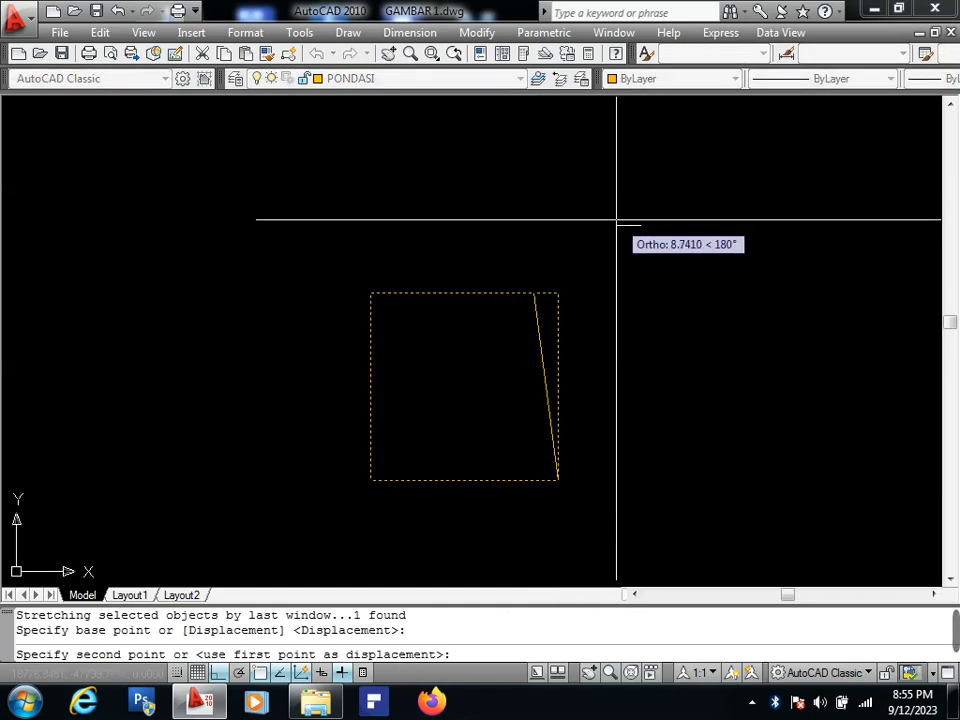
text(20)
key(Return)
Stretch the shape's upper-left corner 20 units inward to form a symmetrical trapezoid.
click(454, 328)
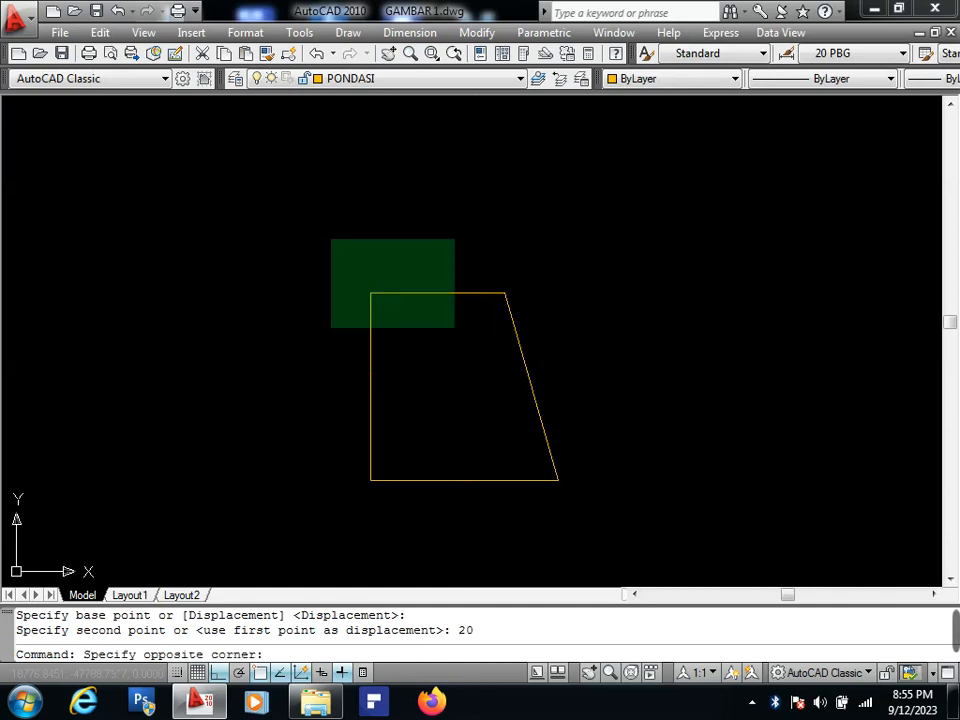
click(332, 238)
text(s)
key(Return)
click(403, 218)
text(20)
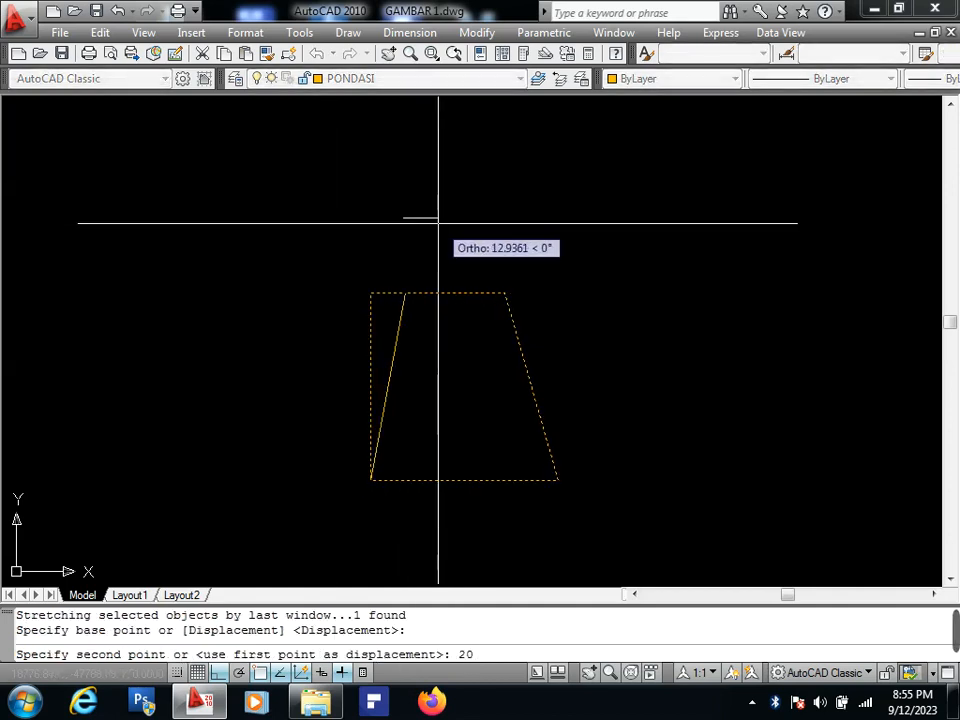
key(Return)
Draw a 90 by 20 rectangle beside the trapezoid.
scroll(438, 223, up, 3)
middle_drag(445, 285, 488, 222)
scroll(487, 226, down, 8)
scroll(583, 334, up, 3)
text(R)
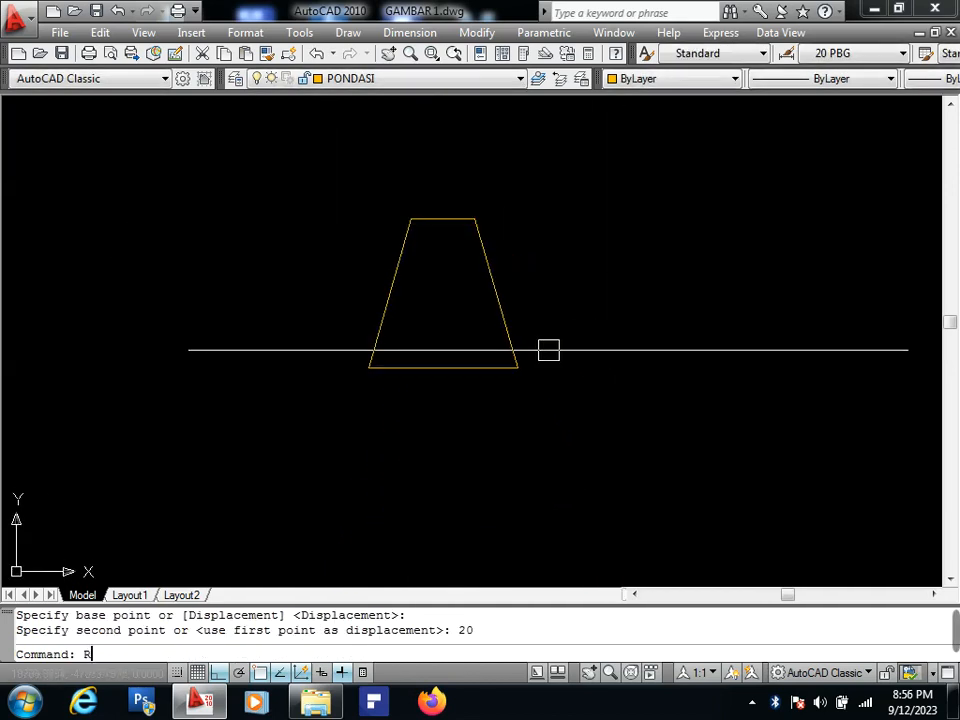
text(EC)
key(Return)
click(551, 328)
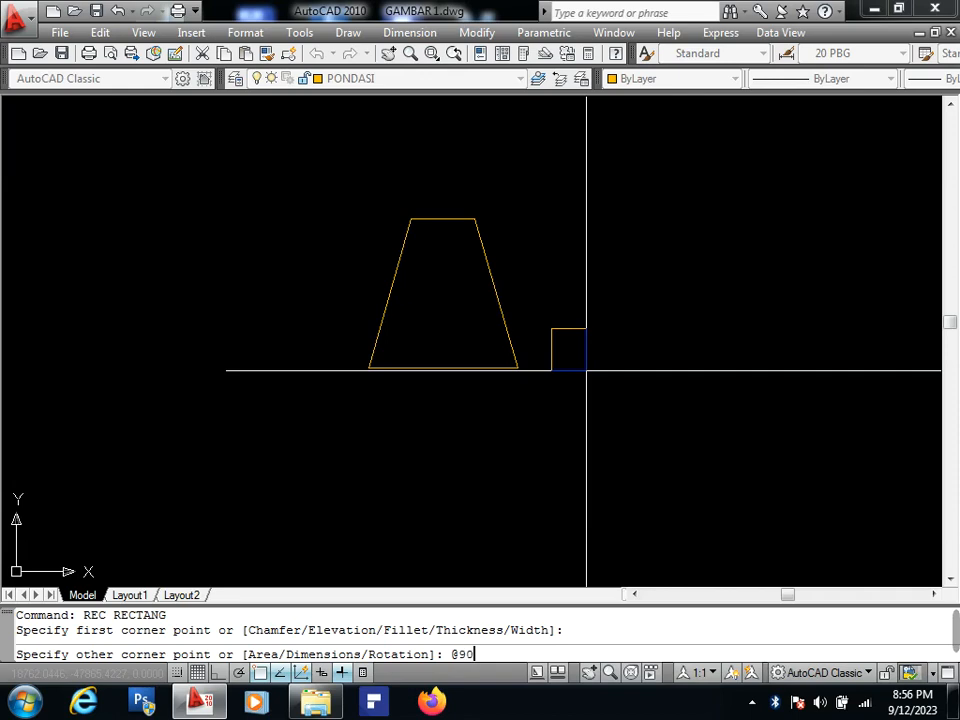
key(Return)
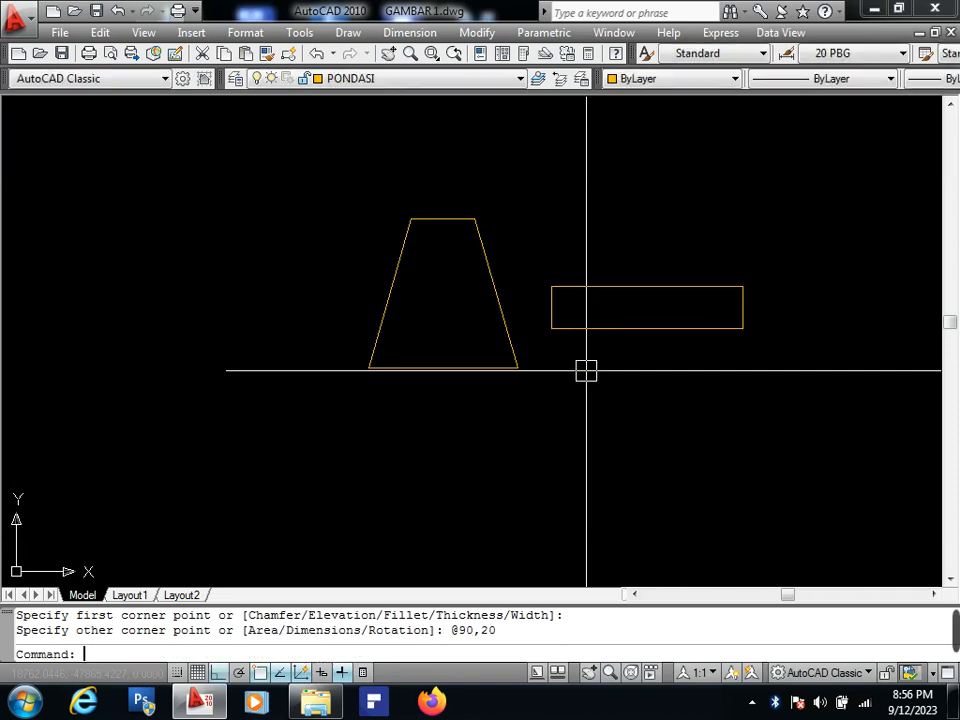
Move the 90 by 20 rectangle by its upper edge's midpoint to the midpoint of the trapezoid's base.
click(606, 276)
text(m)
key(Return)
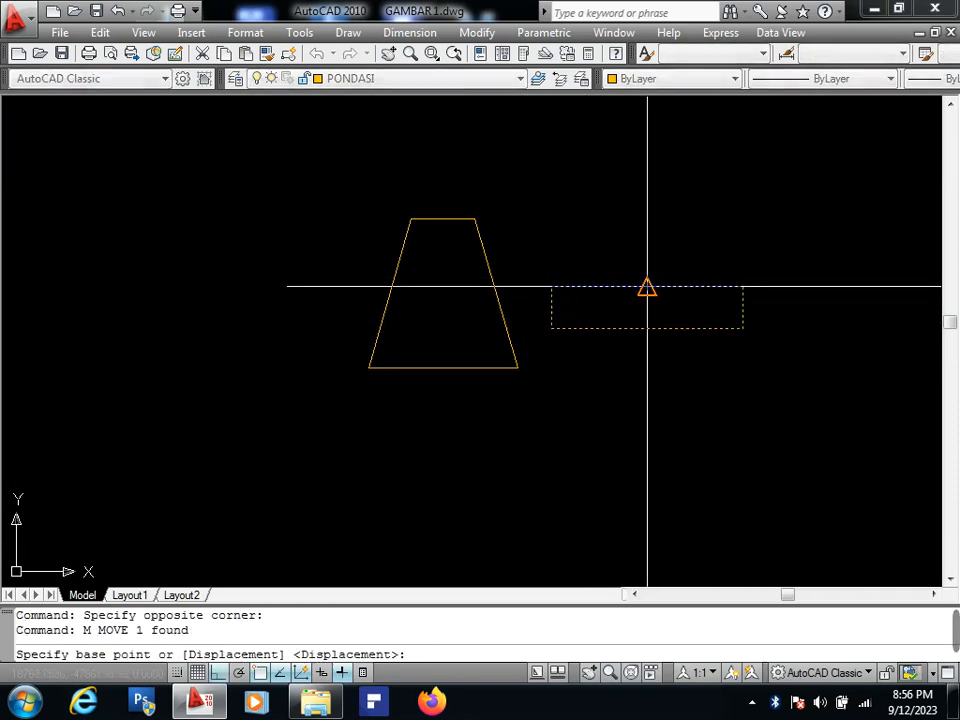
click(647, 286)
click(443, 368)
Draw a 90 by 10 rectangle beside the footing section.
middle_drag(615, 422, 519, 369)
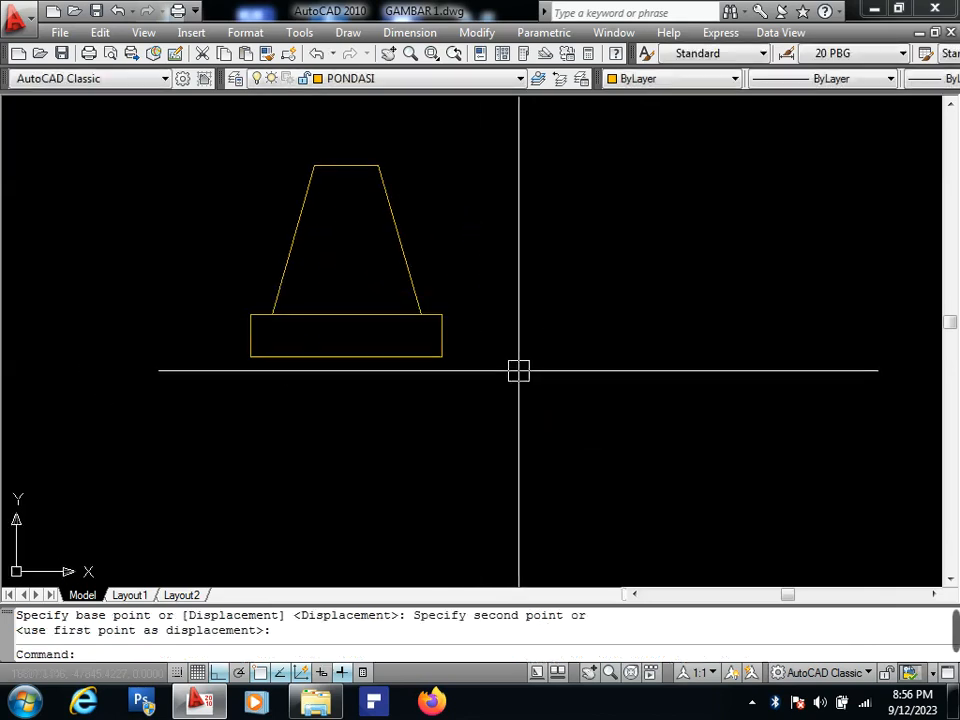
text(REC)
key(Return)
key(Escape)
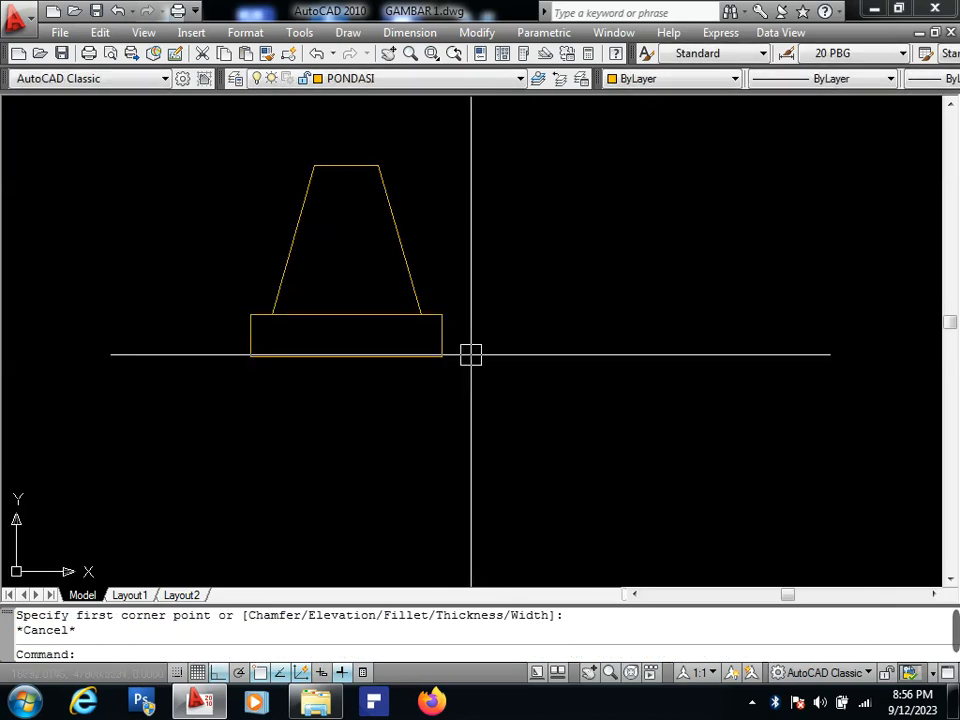
key(Return)
click(494, 350)
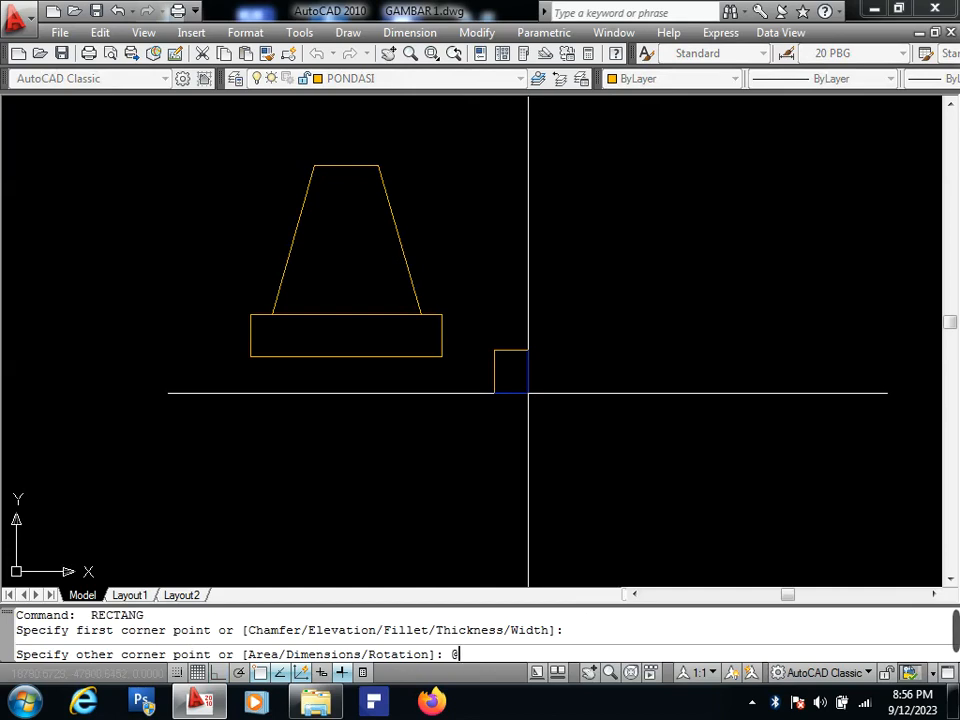
text(@90,10)
key(Return)
Move the 90 by 10 rectangle by its upper edge's midpoint to the midpoint of the 90 by 20 rectangle's lower edge.
click(528, 393)
click(525, 296)
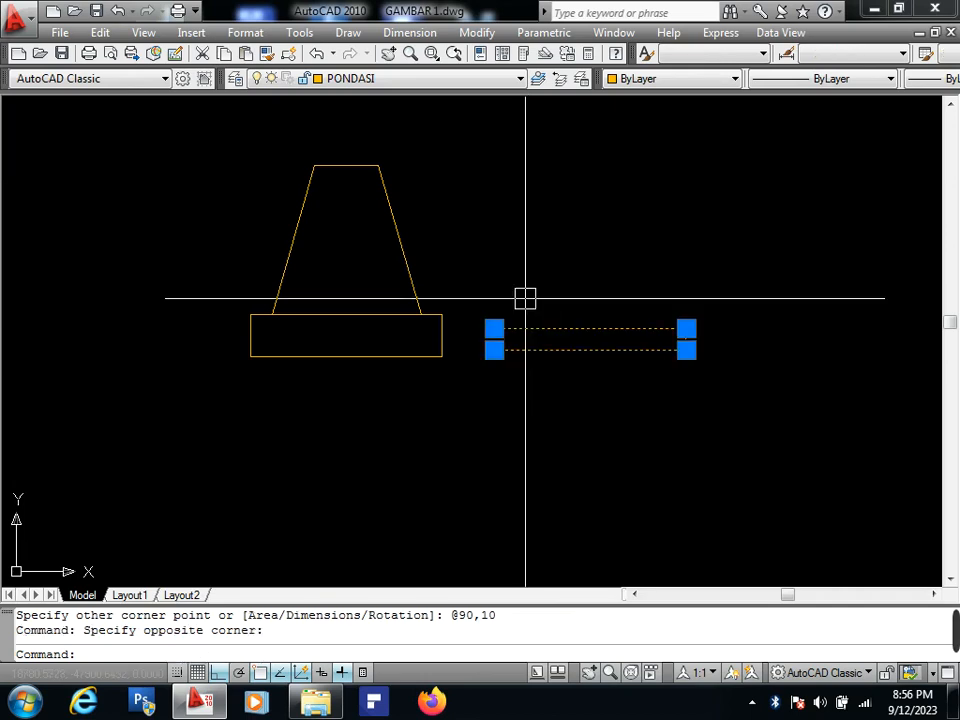
text(M)
key(Return)
click(589, 328)
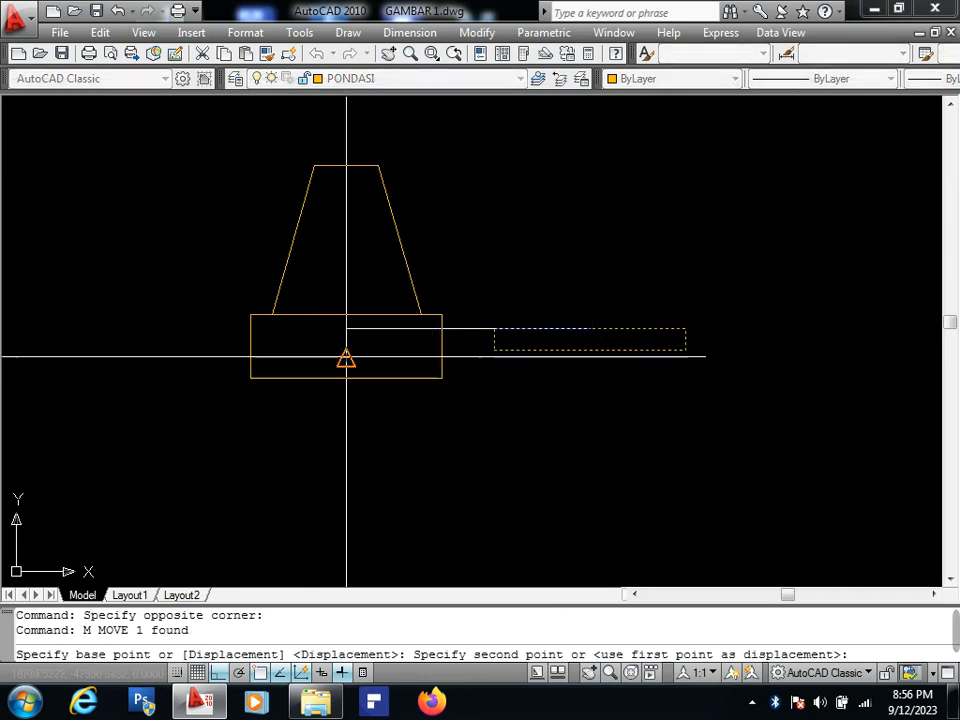
click(346, 356)
middle_drag(339, 328, 372, 343)
scroll(288, 370, up, 2)
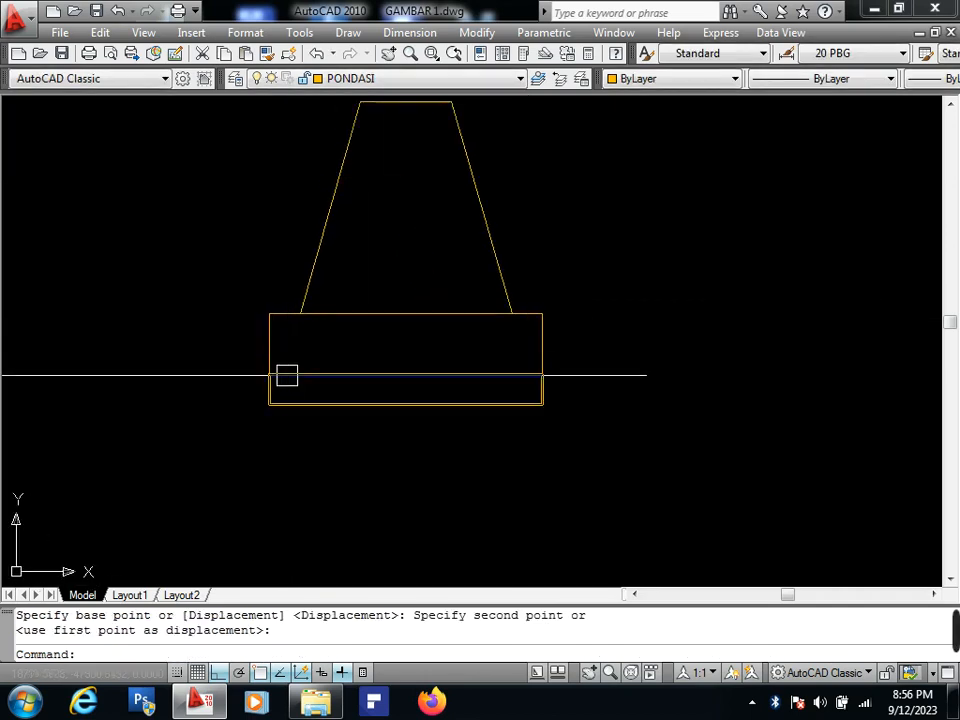
text(EL)
scroll(280, 345, up, 2)
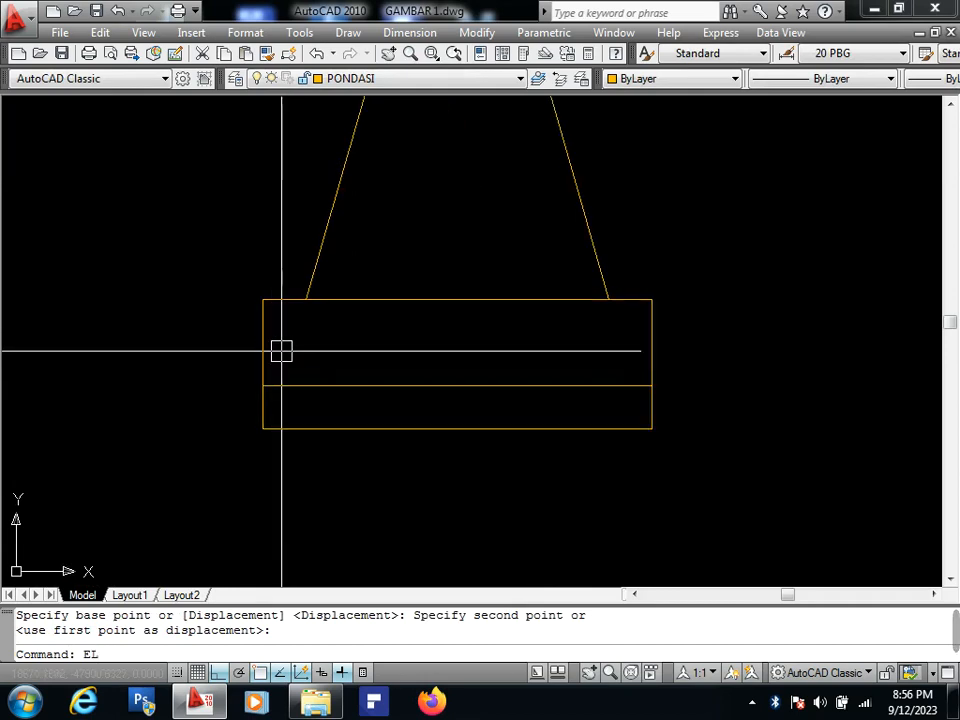
key(Return)
middle_drag(257, 342, 257, 361)
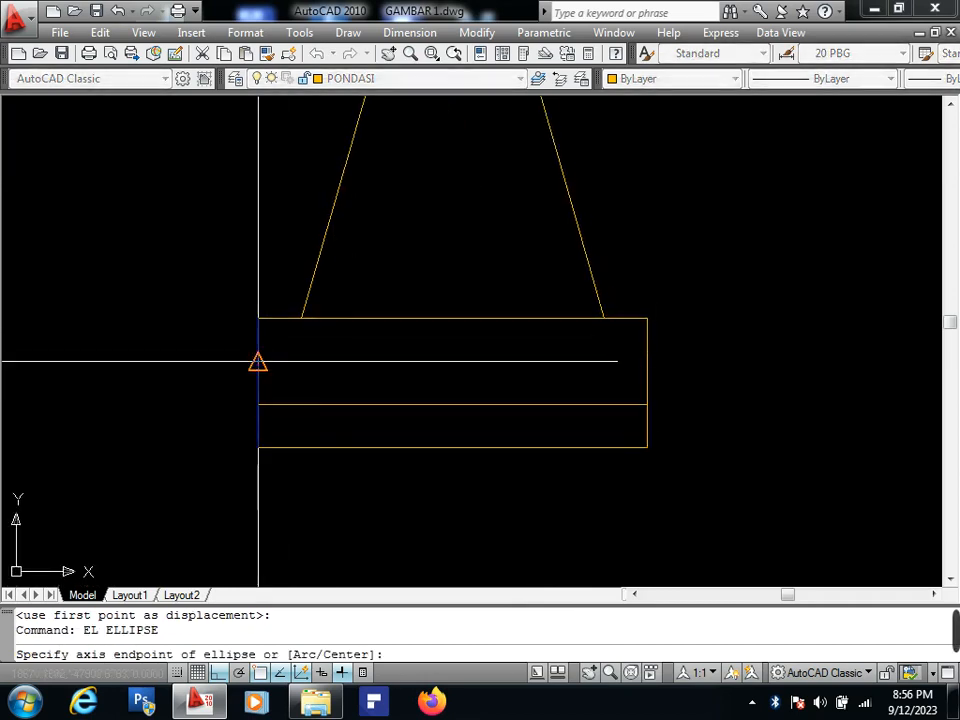
click(257, 361)
scroll(273, 364, up, 2)
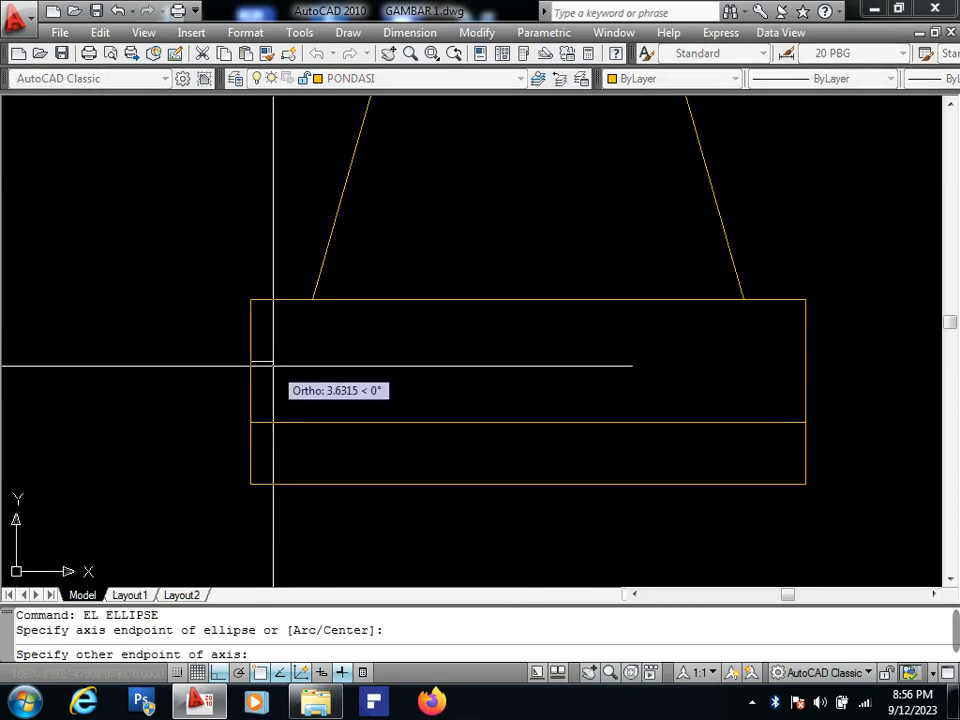
key(Escape)
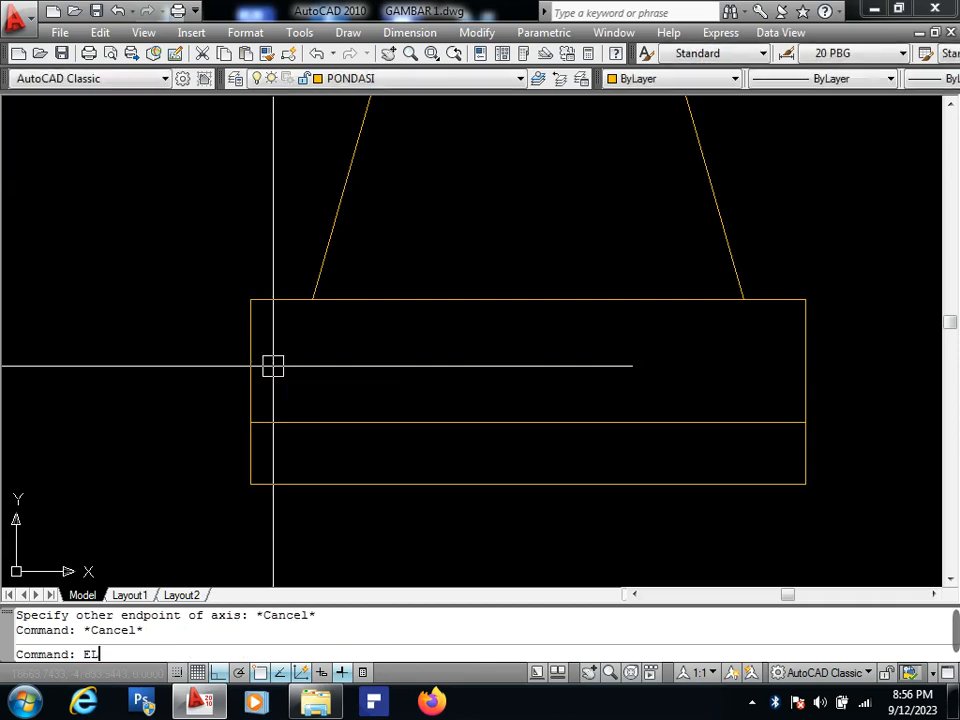
Draw an ellipse 10 wide and 20 high inside the 90 by 20 rectangle, starting at the midpoint of its left edge.
text(EL)
key(Return)
click(251, 360)
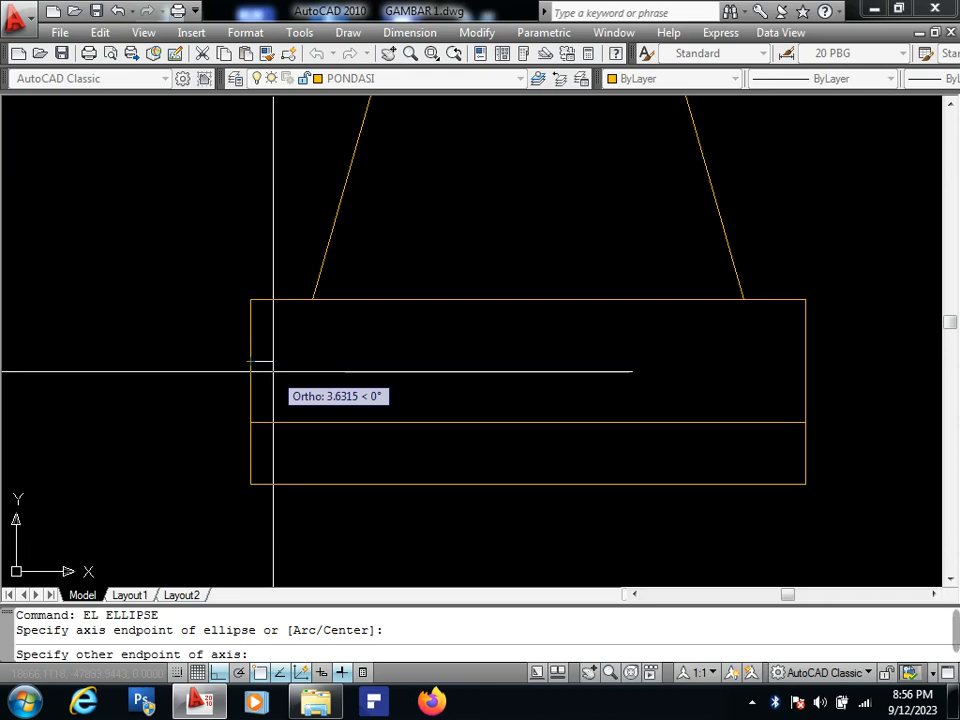
text(10)
key(Return)
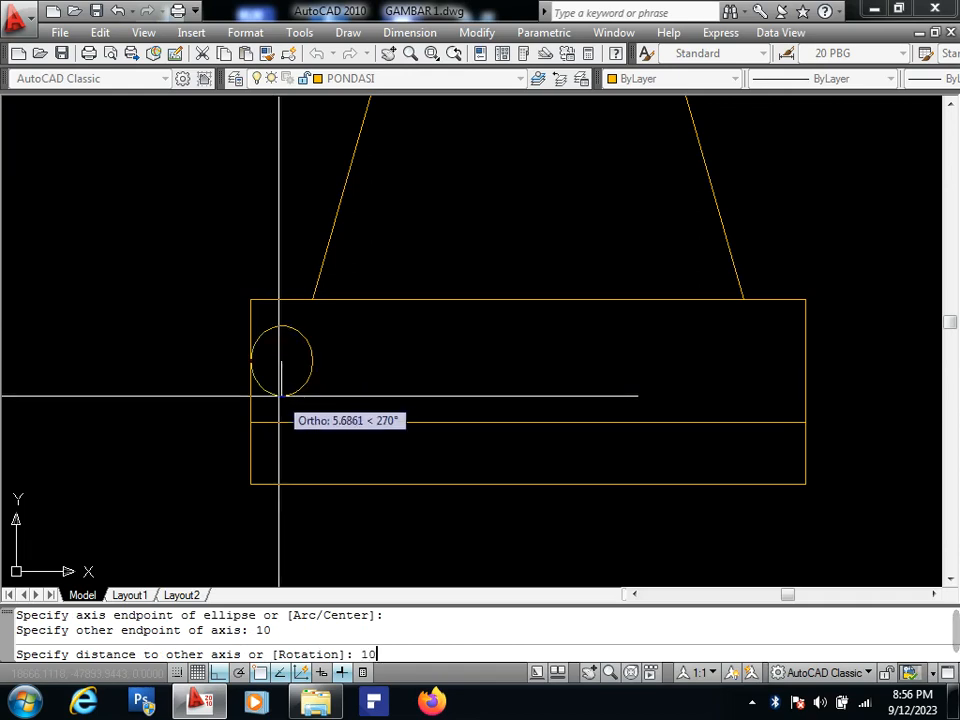
text(10)
key(Return)
Copy the ellipse side by side along the 90 by 20 rectangle until a row of nine fills its width.
click(304, 384)
text(co)
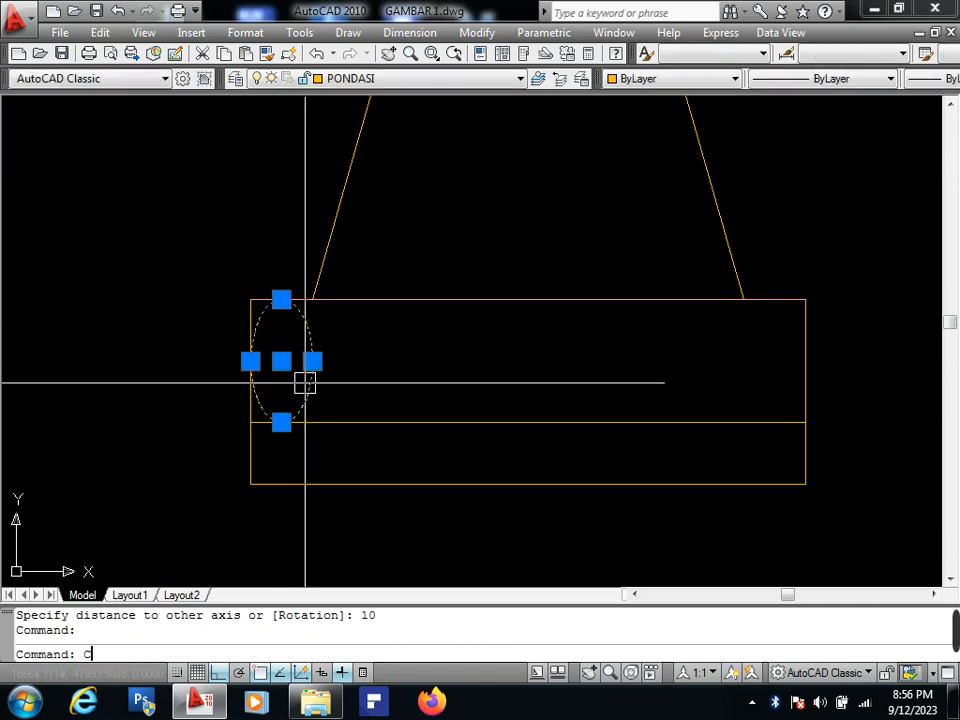
key(Return)
click(250, 361)
click(312, 361)
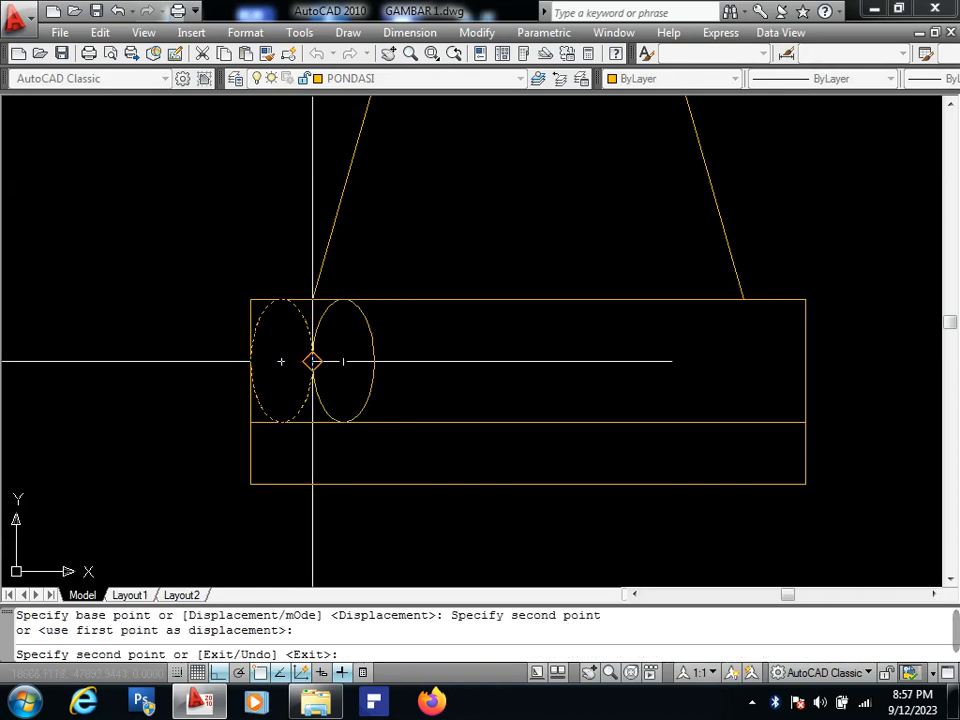
click(374, 361)
click(436, 361)
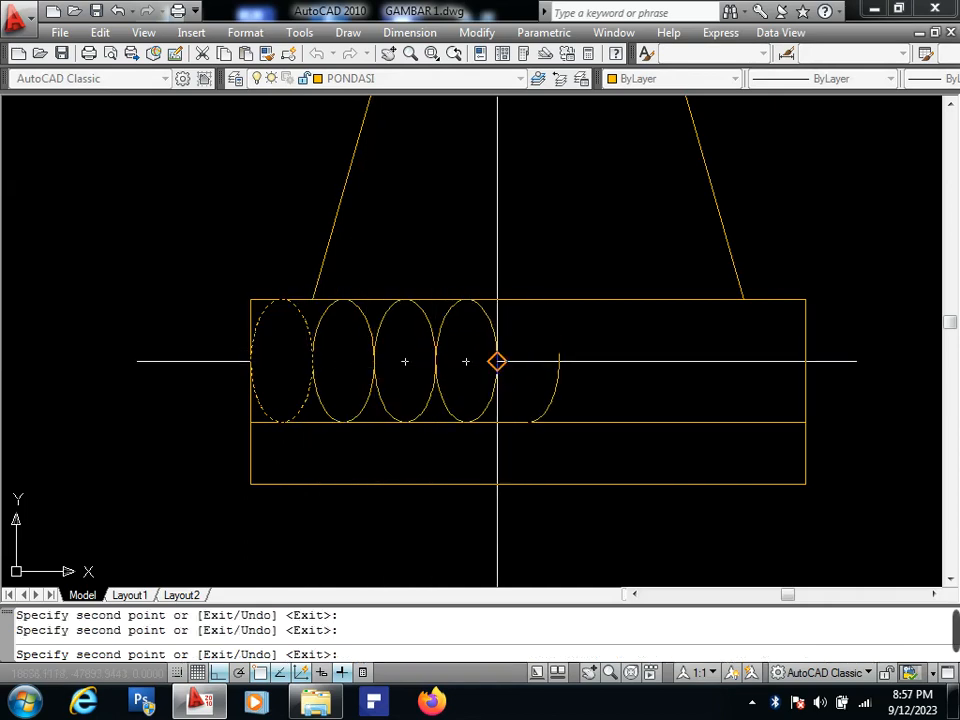
click(497, 361)
click(559, 361)
click(621, 361)
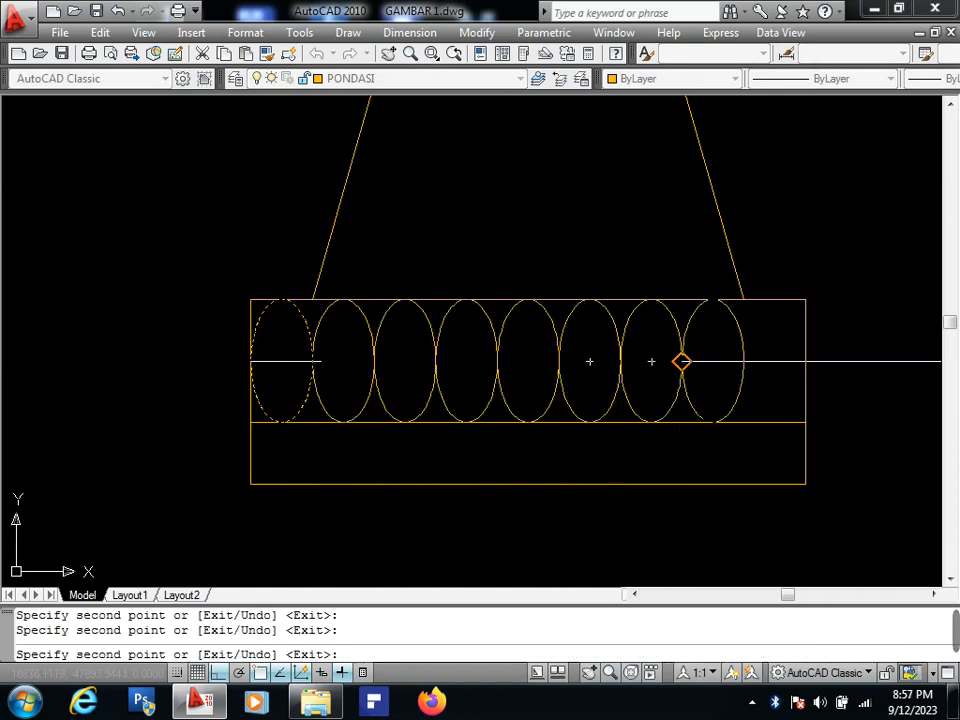
click(683, 361)
click(745, 361)
key(Return)
Change the layer of all nine ellipses to ARSIR.
scroll(691, 370, down, 1)
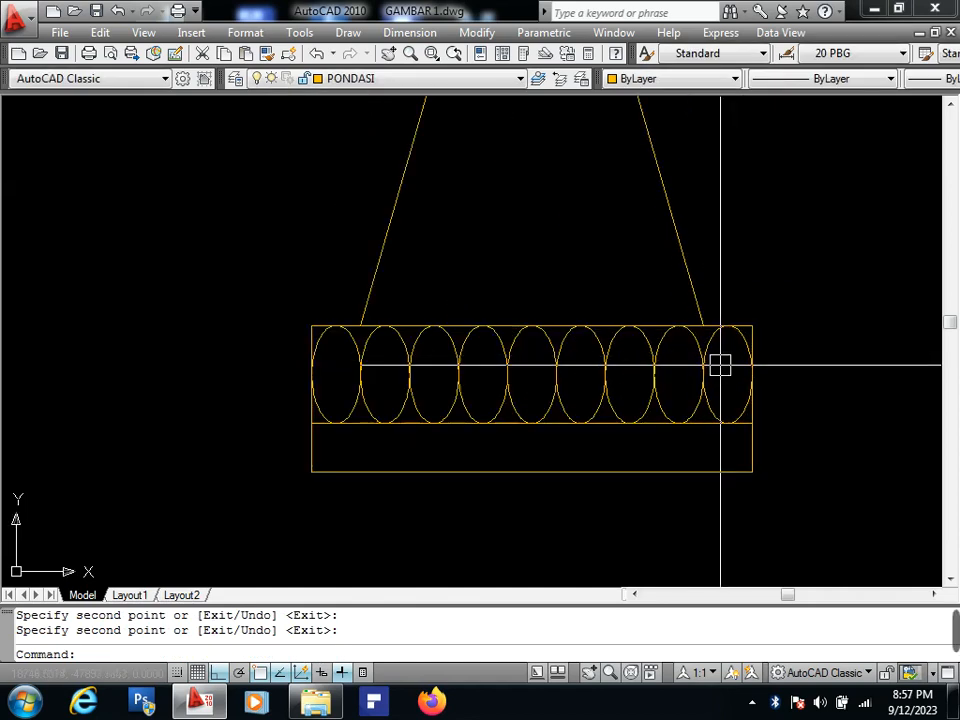
click(720, 364)
click(350, 365)
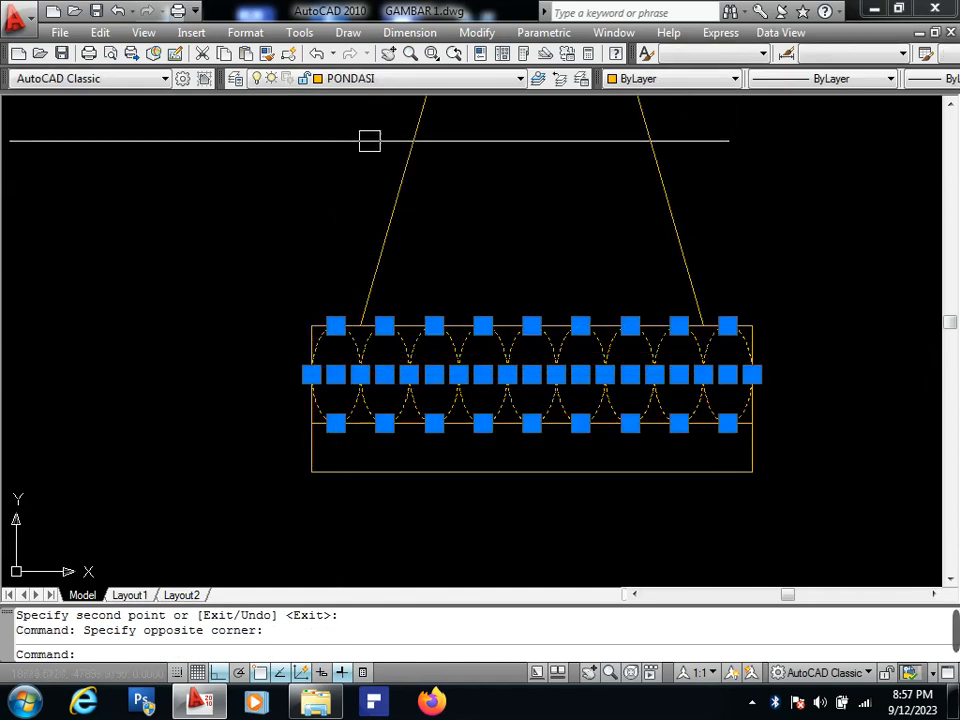
click(386, 79)
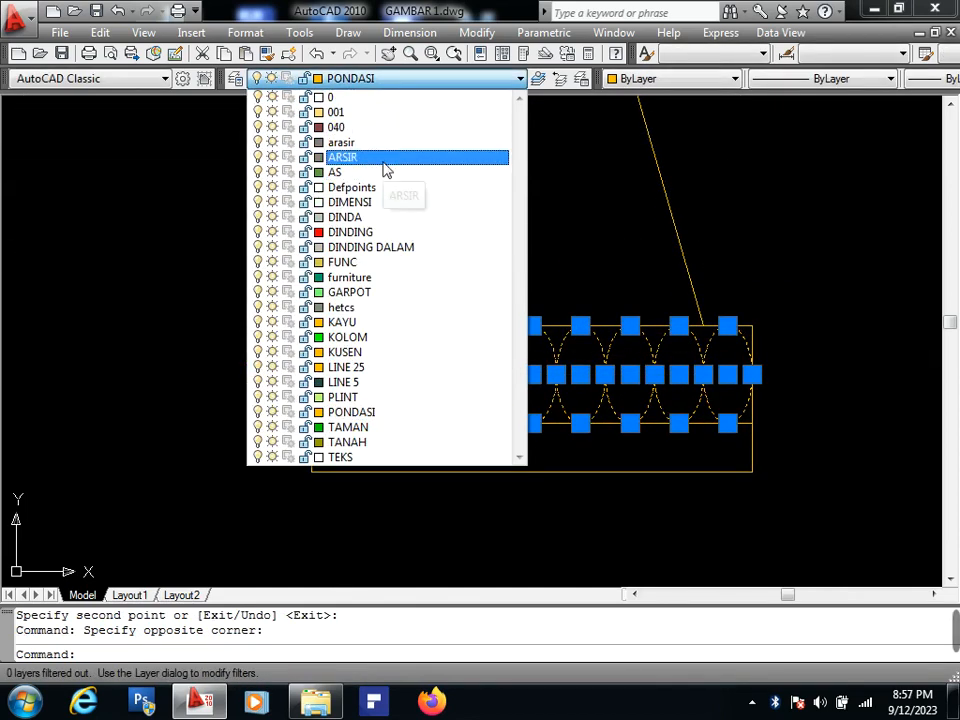
click(386, 157)
key(Escape)
scroll(559, 405, down, 1)
middle_drag(538, 495, 524, 438)
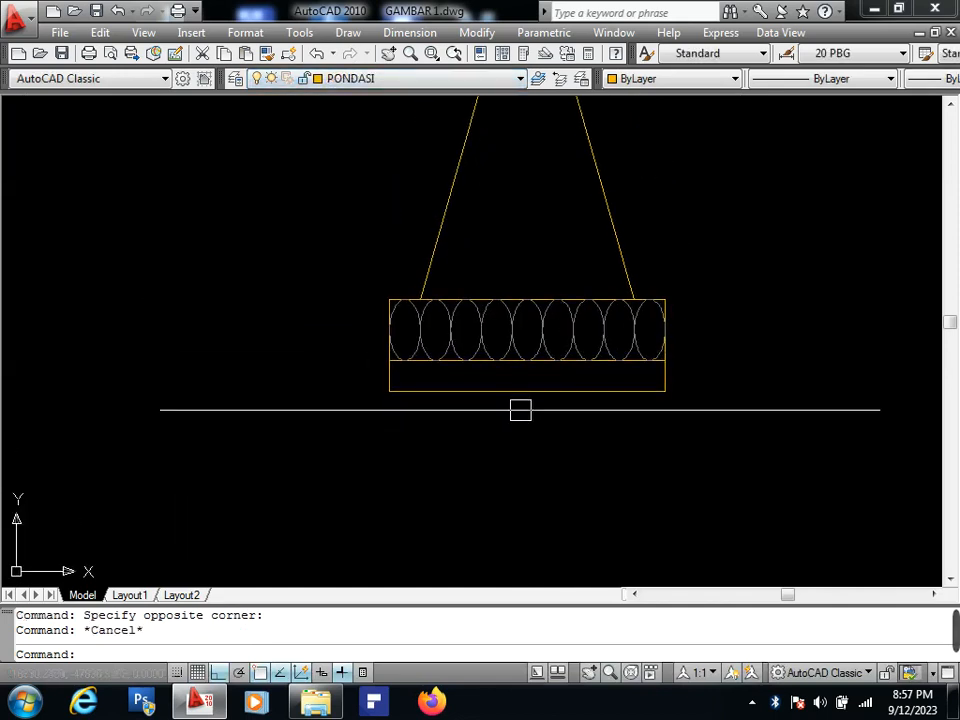
scroll(531, 384, up, 1)
middle_drag(531, 384, 519, 462)
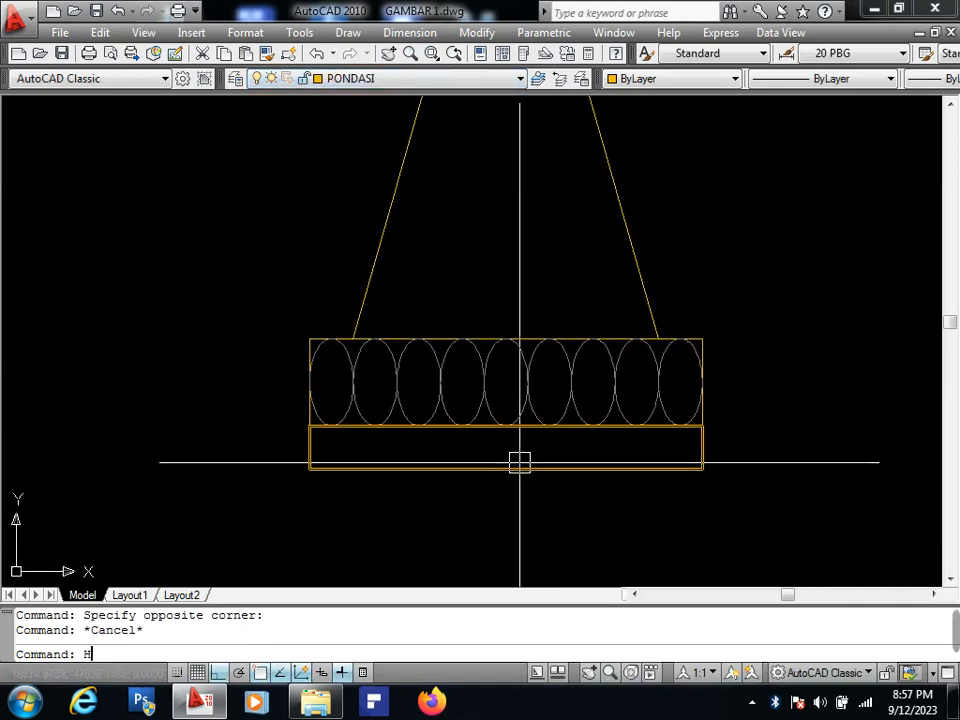
key(Escape)
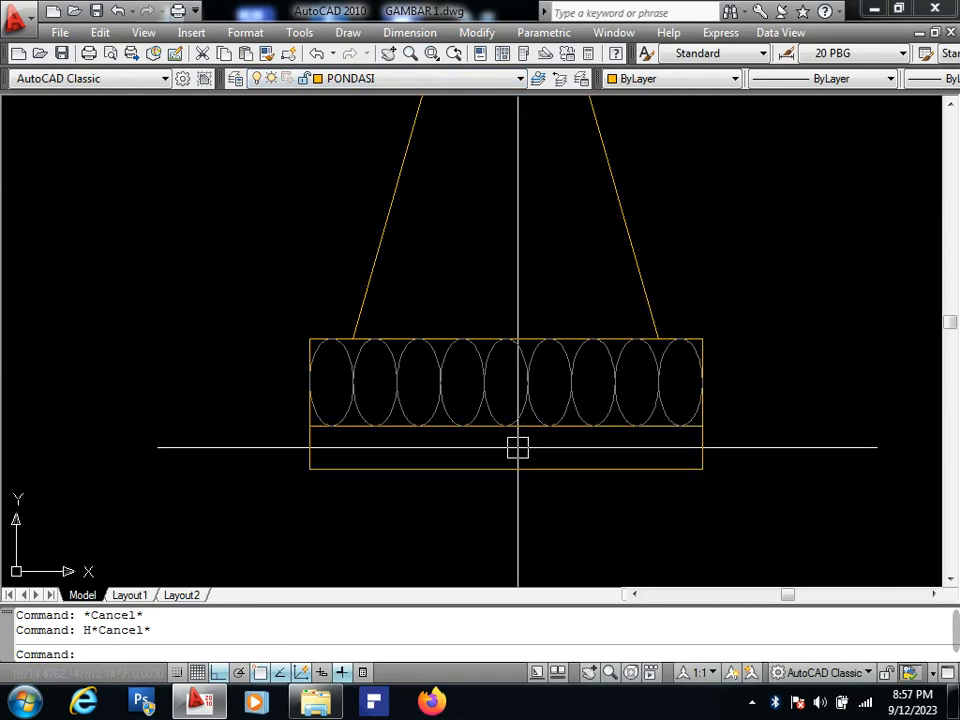
middle_drag(516, 448, 513, 510)
scroll(480, 446, down, 1)
scroll(516, 358, down, 2)
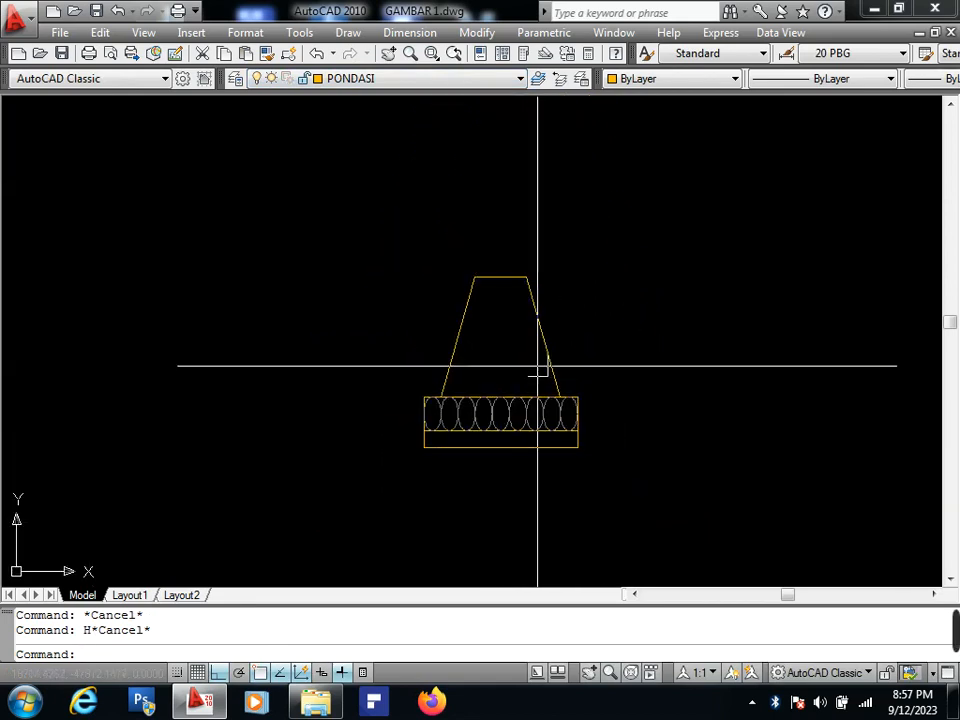
Draw lines from the 90 by 20 rectangle's upper-right corner 5 units up, 1 unit outward and back to the corner.
scroll(570, 380, up, 3)
middle_drag(604, 397, 479, 379)
text(L)
key(Return)
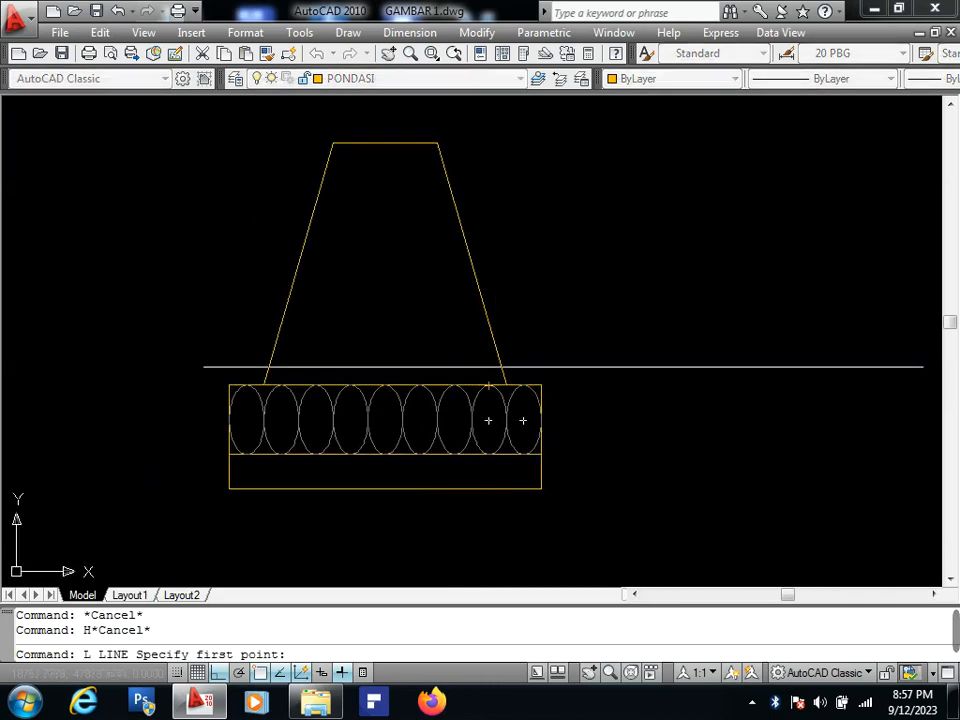
scroll(540, 380, up, 2)
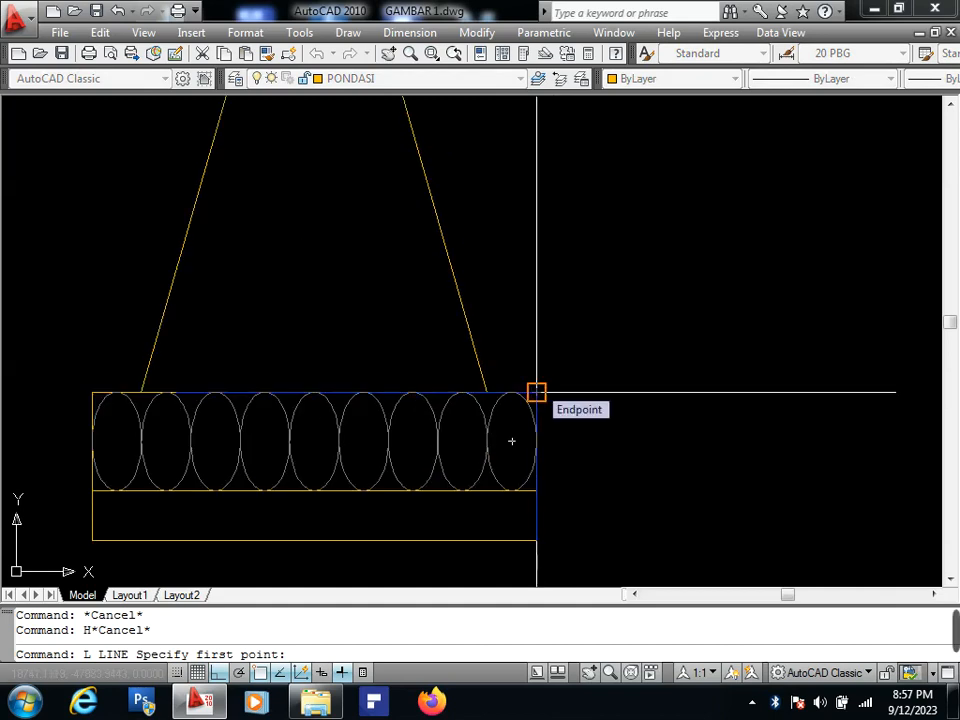
click(537, 392)
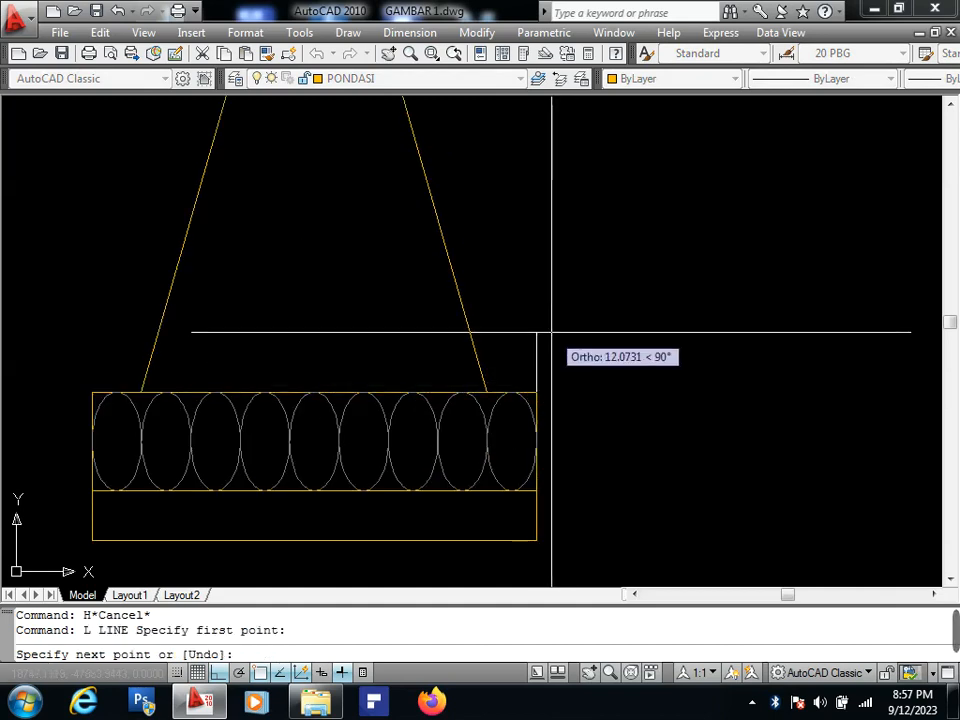
text(5)
key(Return)
scroll(573, 370, up, 3)
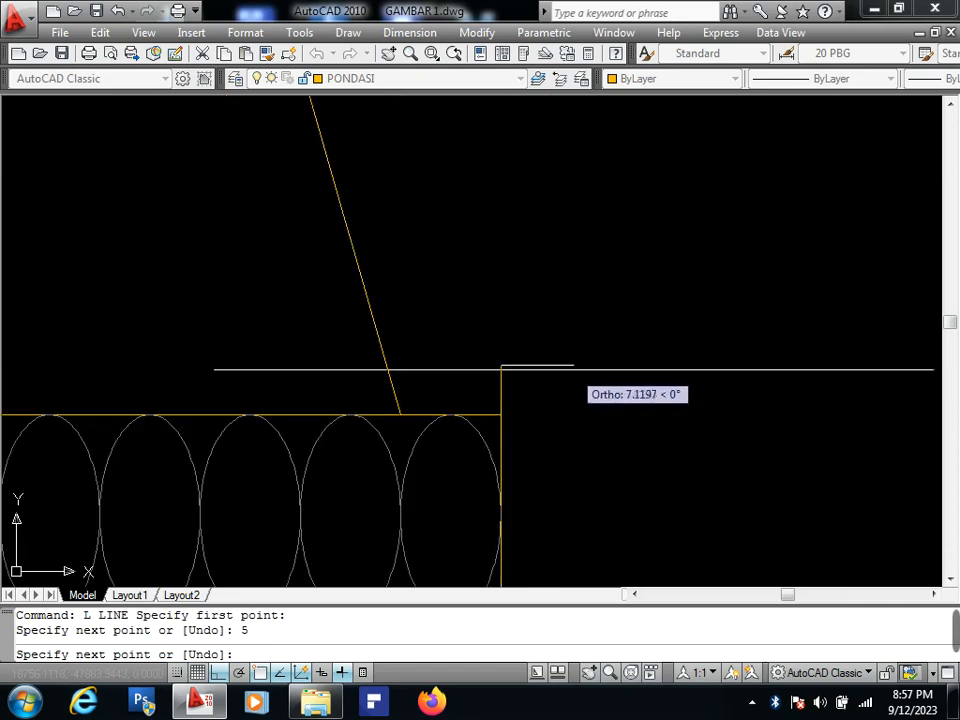
text(1)
key(Return)
scroll(539, 387, up, 3)
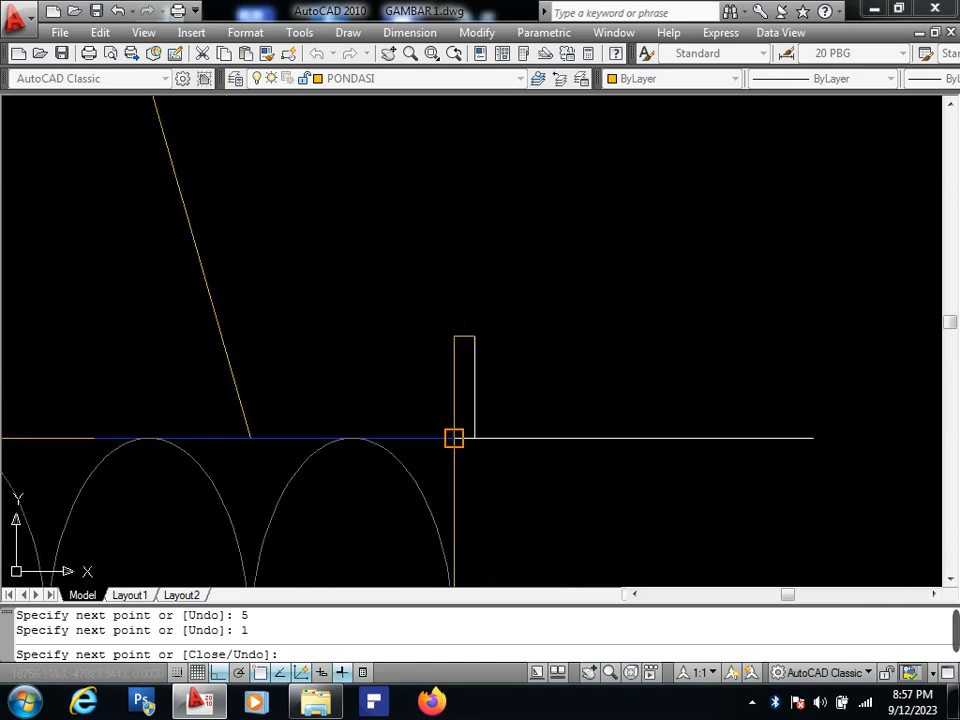
click(454, 438)
key(Escape)
key(Escape)
Erase the 5-unit vertical and 1-unit horizontal guide lines, keeping the slanted line.
scroll(463, 356, up, 5)
click(461, 357)
click(423, 242)
text(E)
key(space)
Move the slanted line by its lower end to the lower-right corner of the 90 by 10 rectangle.
scroll(430, 267, down, 4)
click(446, 322)
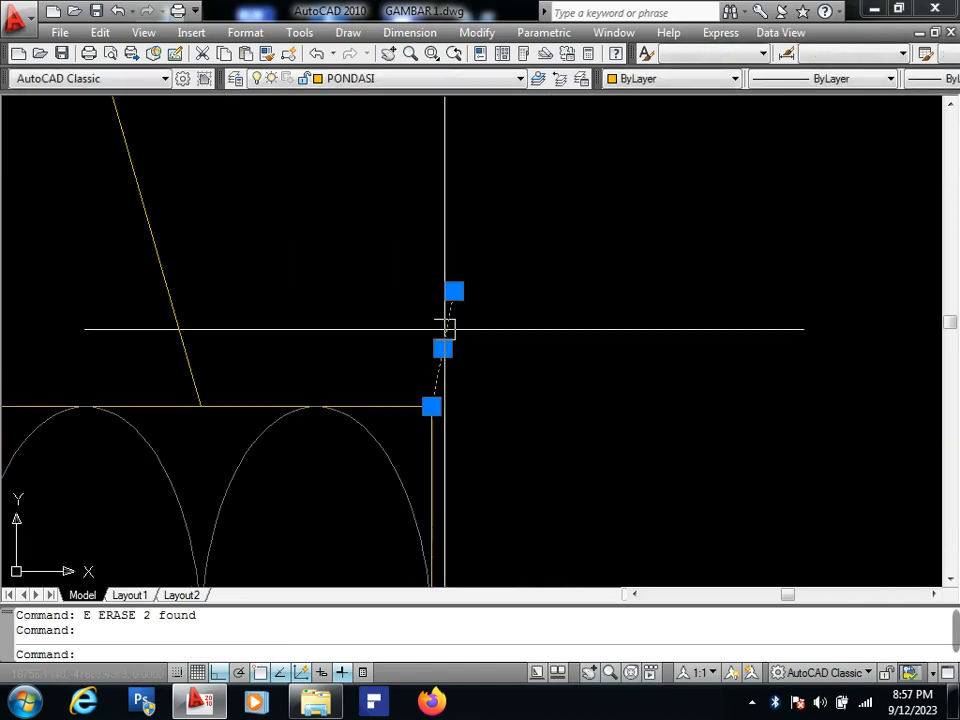
text(M)
key(space)
click(432, 356)
scroll(445, 300, down, 4)
click(462, 468)
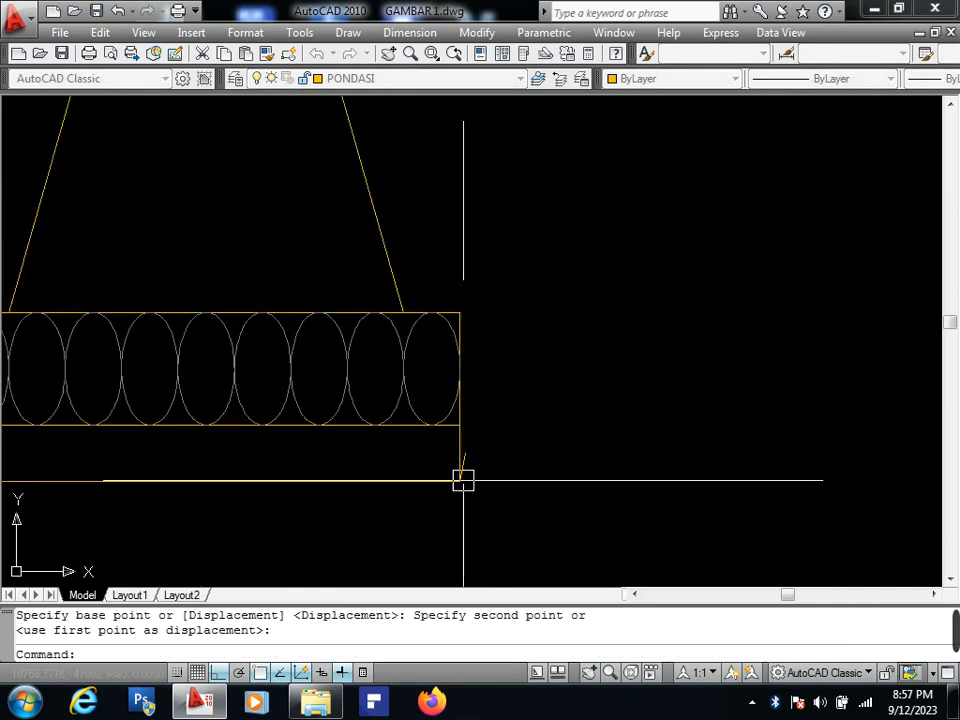
Draw a horizontal construction line through the trapezoid's top right corner.
scroll(491, 366, down, 5)
text(XL)
key(space)
click(398, 254)
click(478, 258)
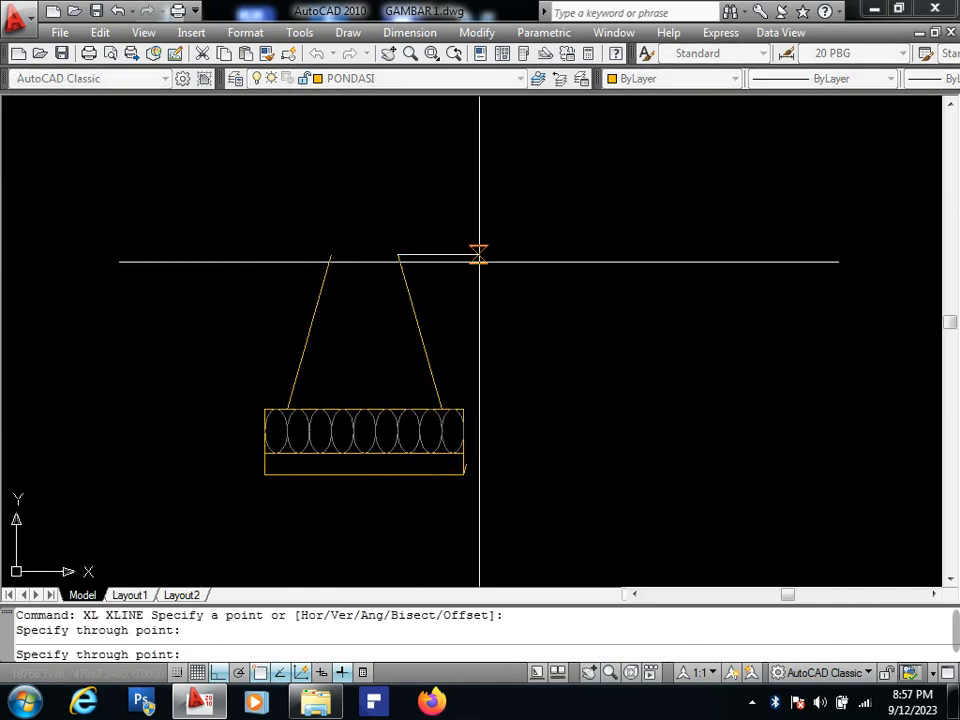
key(space)
Extend the short slanted line at the footing's lower-right corner up to the horizontal construction line.
click(480, 267)
click(477, 216)
text(EX)
key(space)
scroll(469, 477, up, 3)
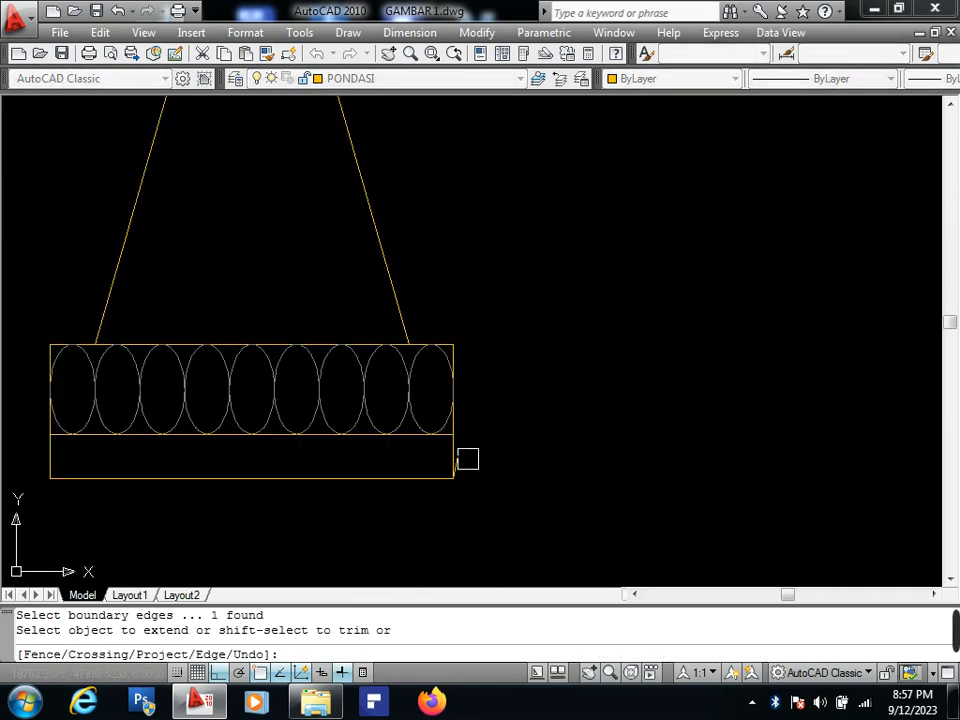
click(463, 463)
key(space)
Delete the extended slanted line beside the footing.
scroll(486, 394, down, 4)
scroll(488, 366, up, 2)
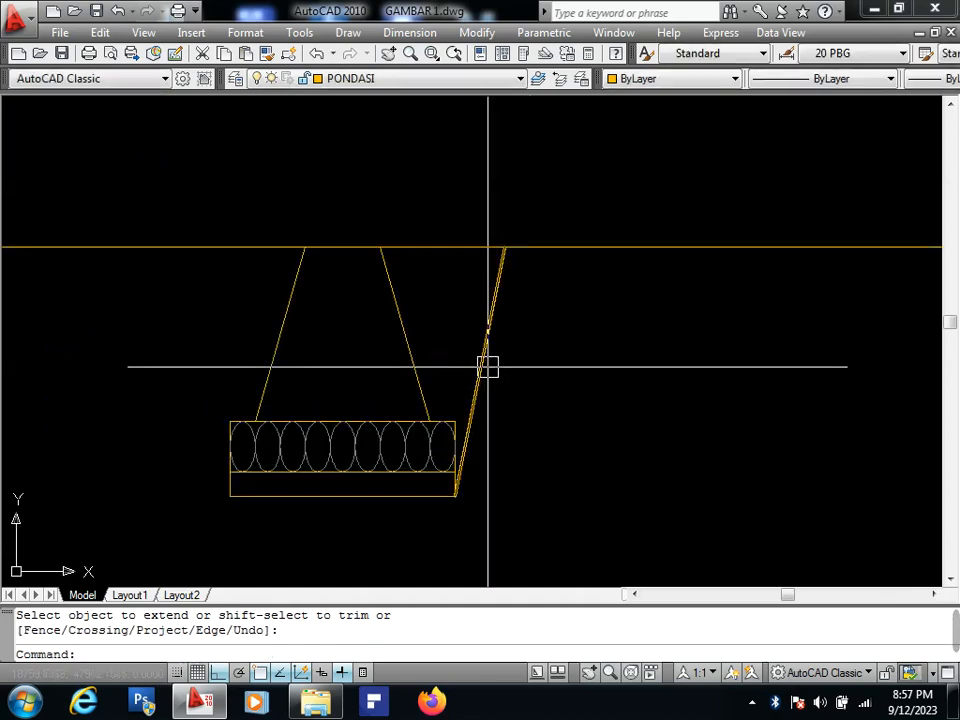
click(480, 371)
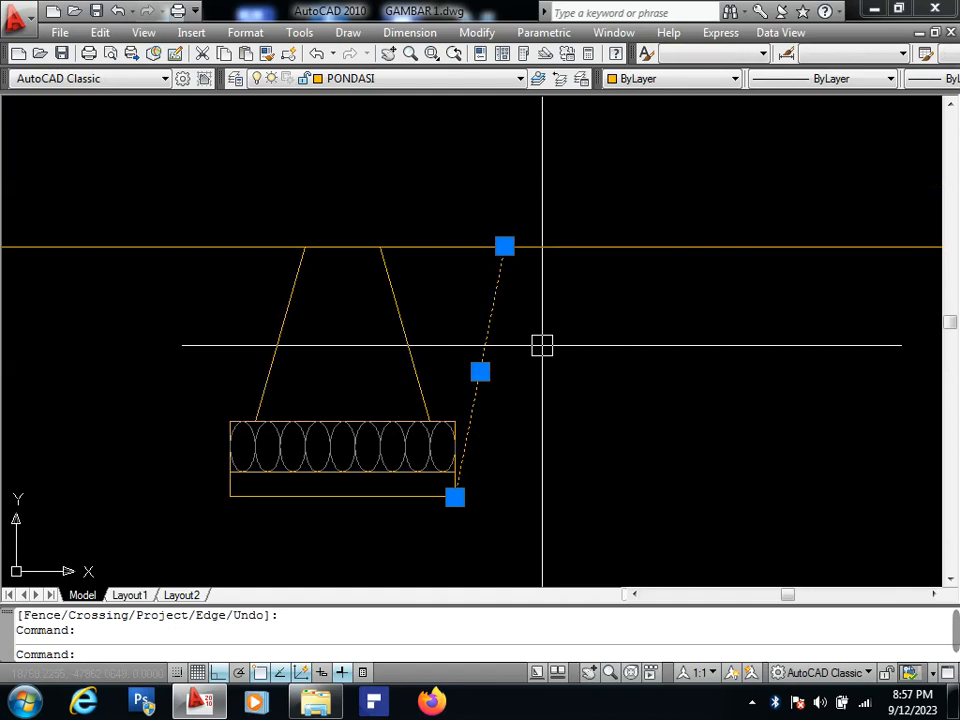
key(Delete)
Draw lines from the footing's top right corner 5 units up, 1 unit outward and back down to the corner.
text(L)
key(Return)
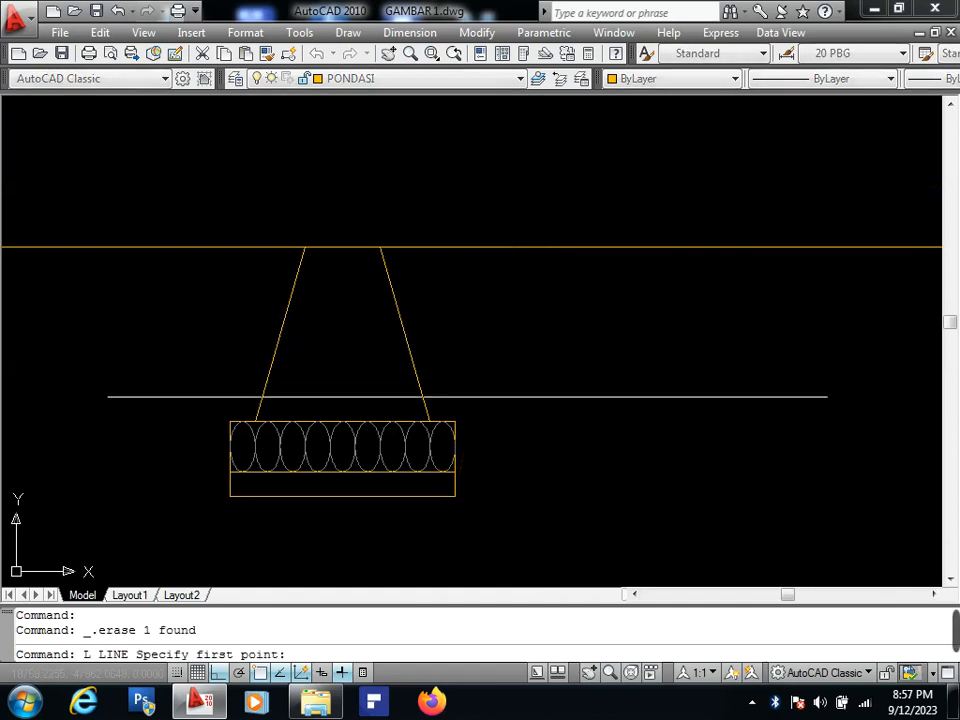
scroll(450, 425, up, 3)
click(468, 420)
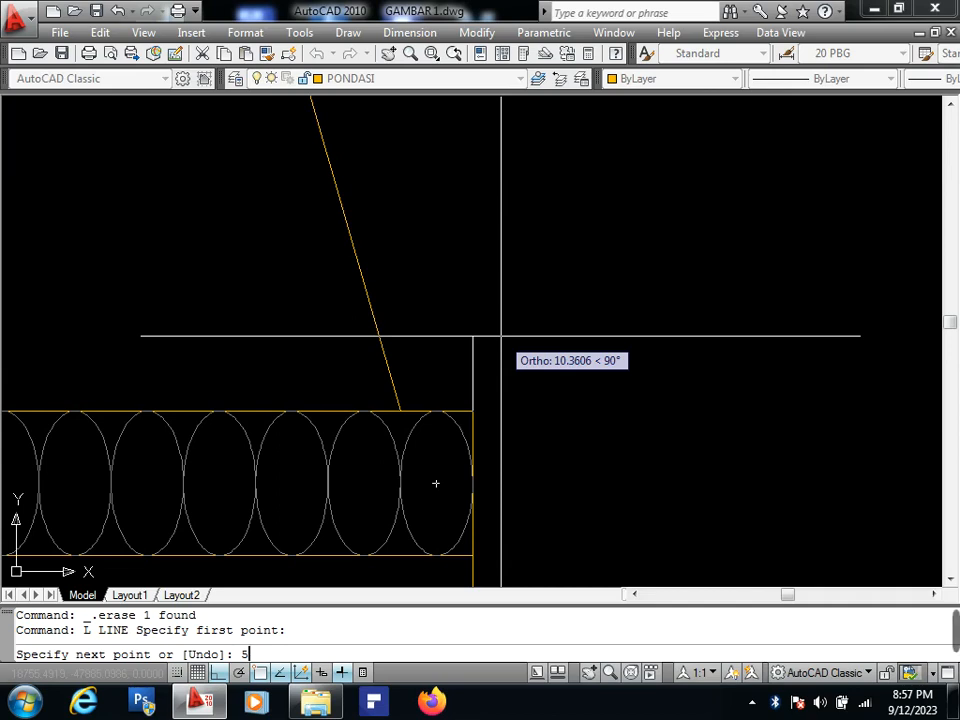
text(5)
scroll(490, 350, up, 3)
key(Return)
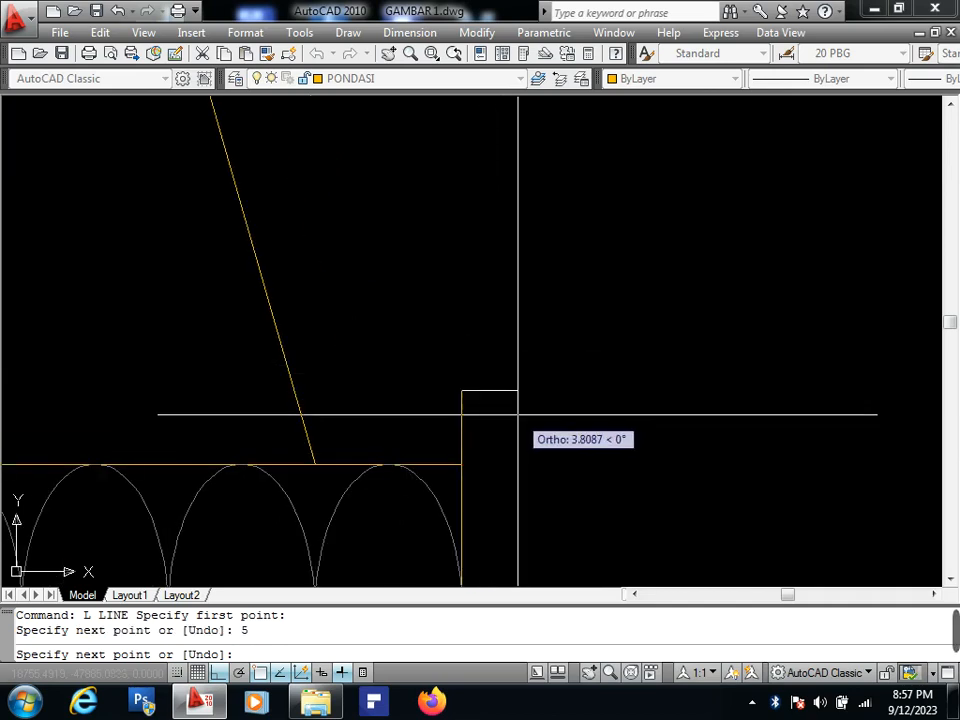
scroll(517, 413, up, 1)
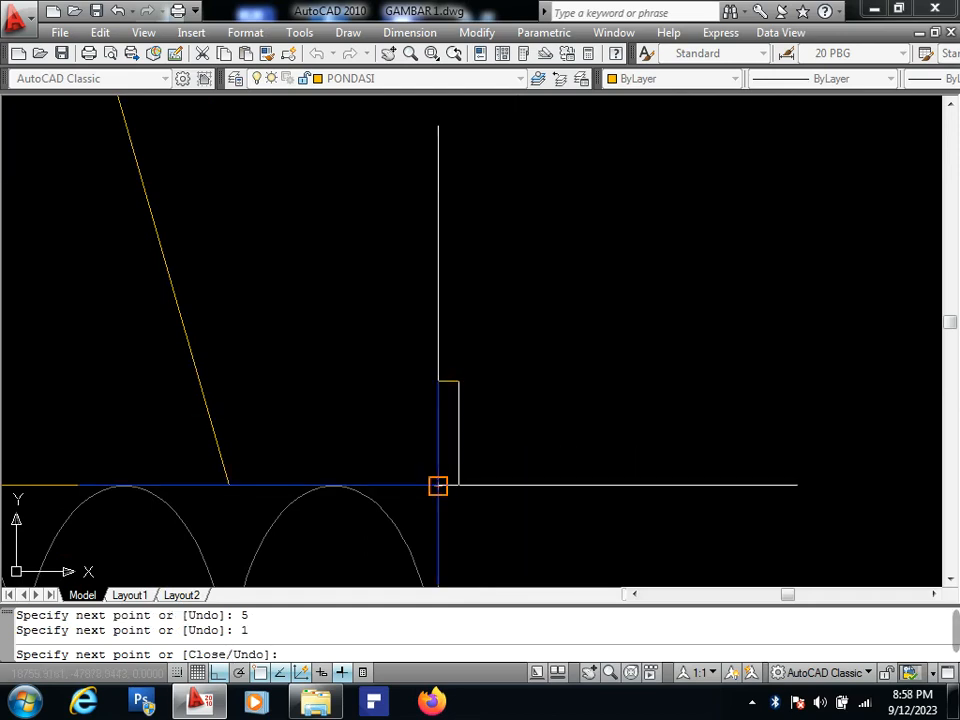
scroll(452, 397, up, 3)
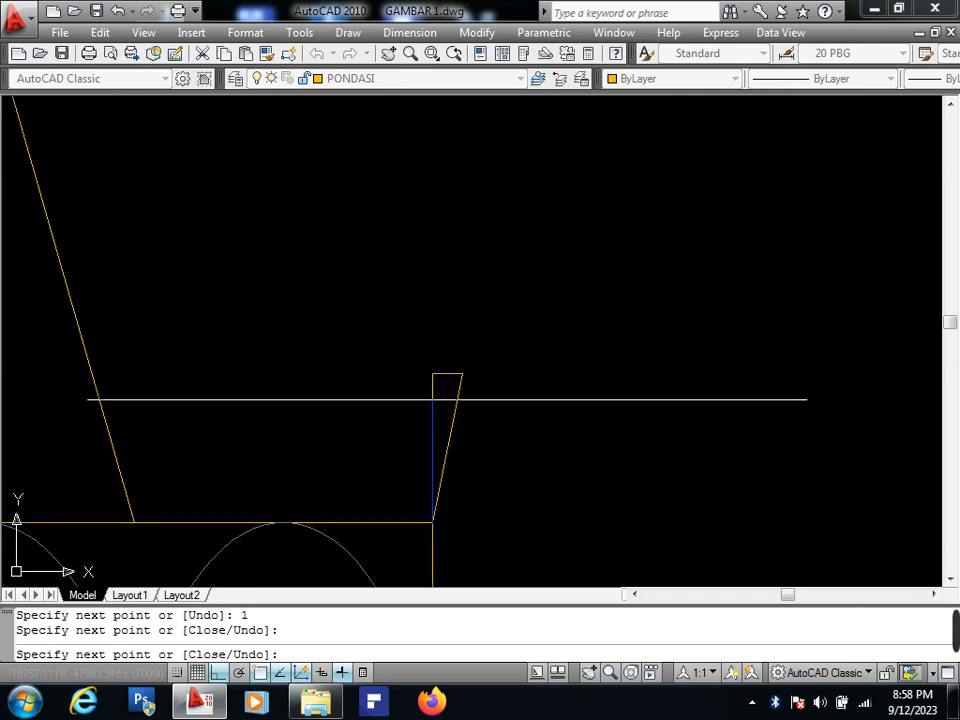
key(Escape)
Erase the vertical and horizontal helper lines, keeping the slanted line at the footing's corner.
click(441, 392)
click(398, 331)
text(E)
key(Return)
scroll(435, 392, down, 3)
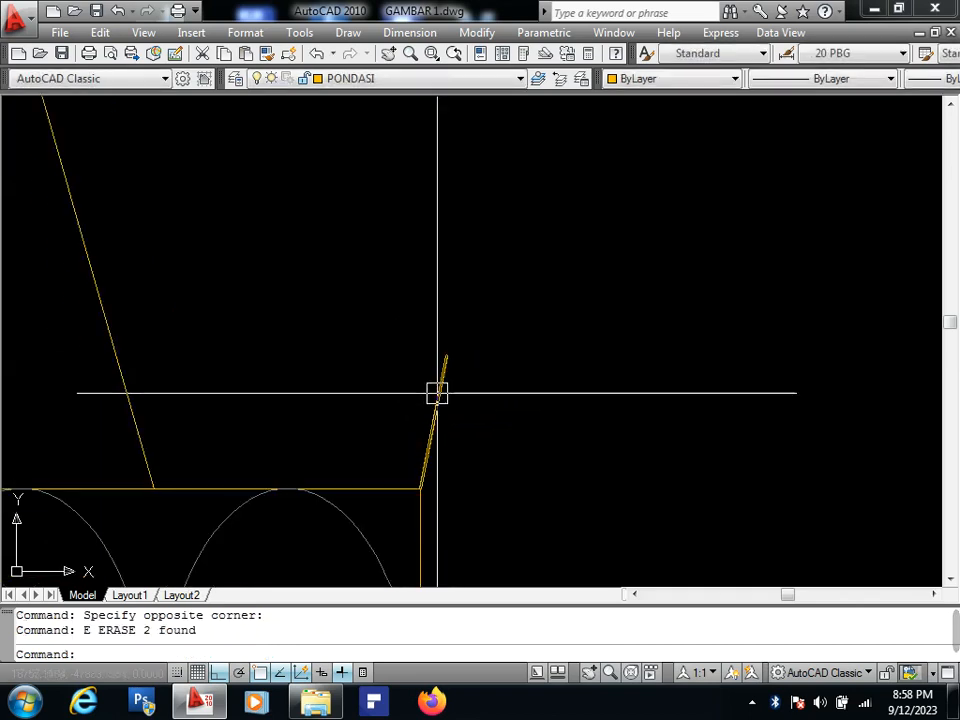
Move the short slanted line by its lower end to the bottom right corner of the sand bed rectangle.
click(433, 385)
text(M)
key(Return)
click(416, 439)
scroll(441, 377, up, 3)
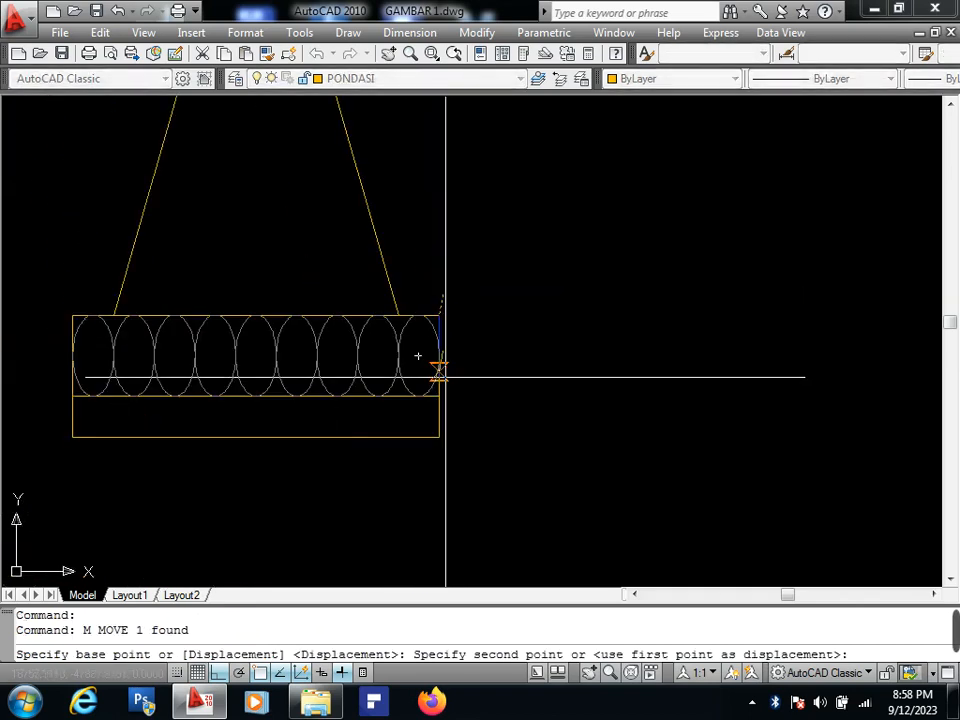
click(439, 437)
scroll(473, 346, down, 2)
Extend the short slanted line up to the horizontal construction line at the trapezoid's top.
middle_drag(520, 220, 469, 380)
text(EX)
key(Return)
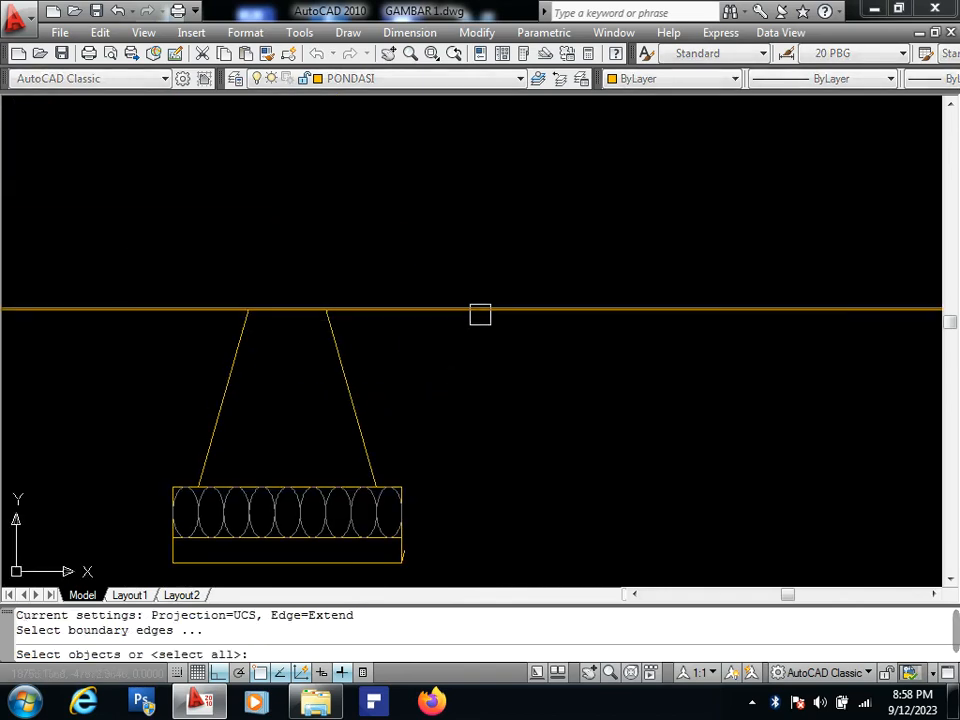
click(480, 312)
key(Return)
scroll(418, 550, up, 4)
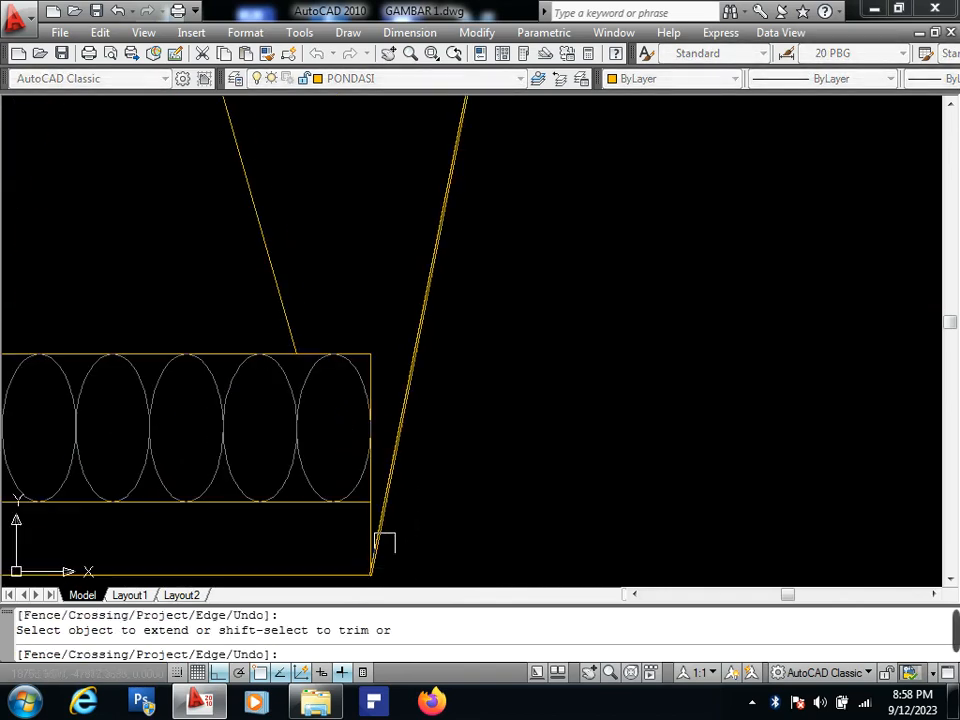
key(Return)
scroll(440, 460, down, 4)
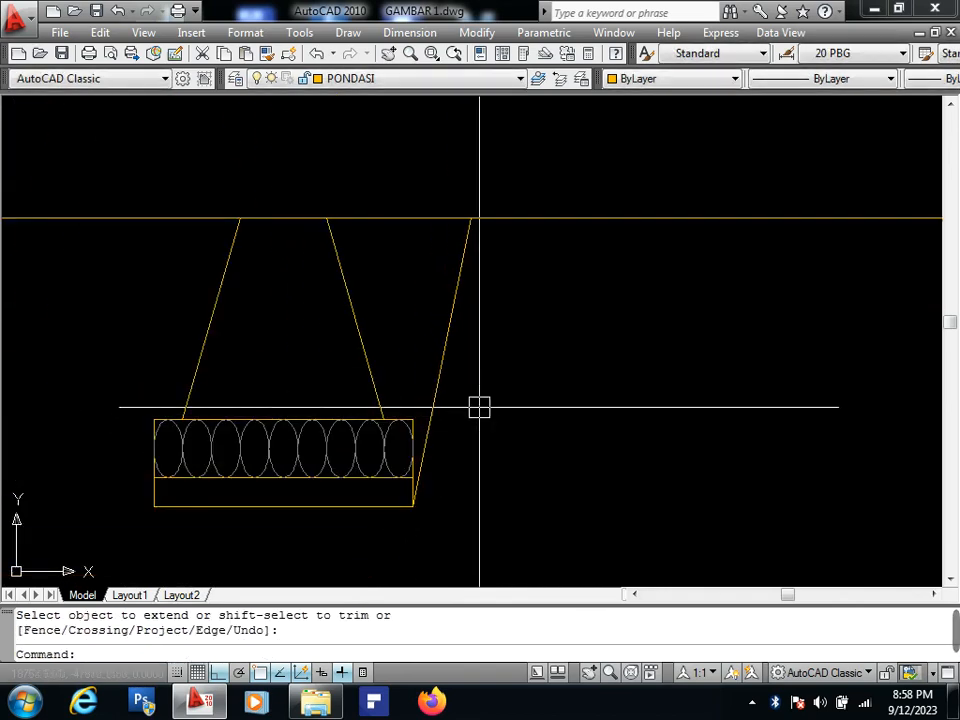
Mirror the slanted excavation side about the foundation's vertical centre axis, keeping the original.
middle_drag(491, 369, 586, 361)
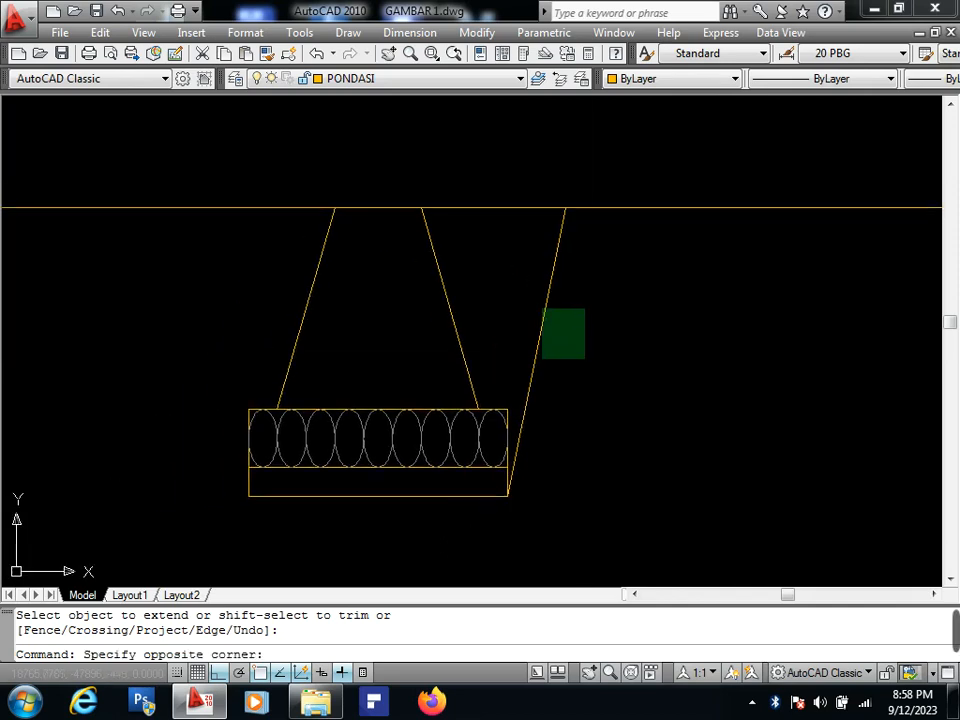
click(516, 298)
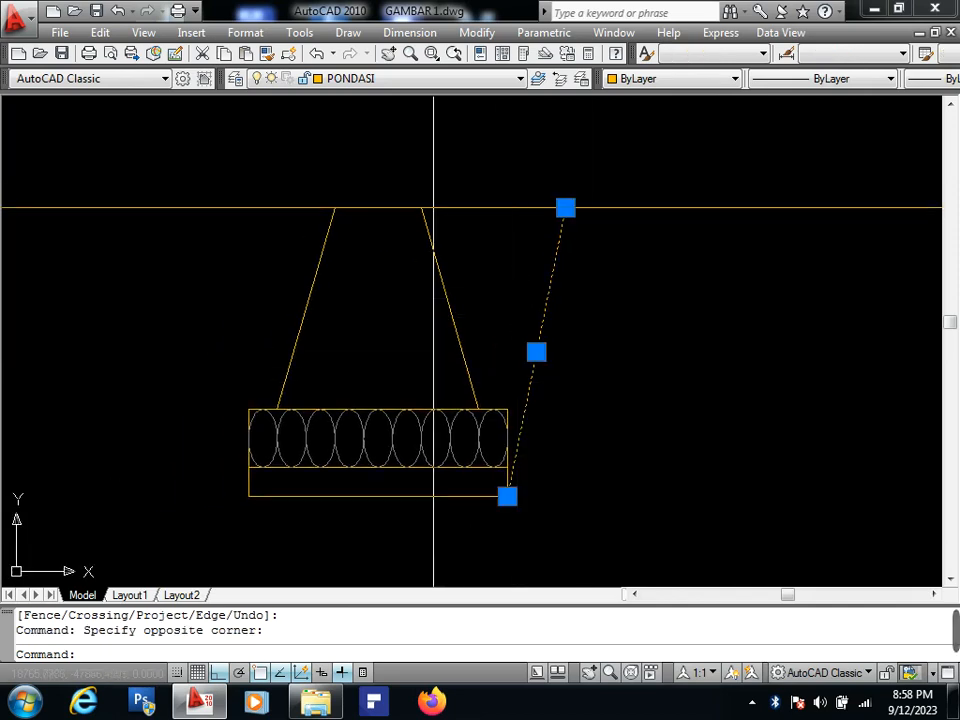
middle_drag(435, 300, 550, 260)
text(mi)
key(Return)
click(491, 455)
click(481, 491)
key(Return)
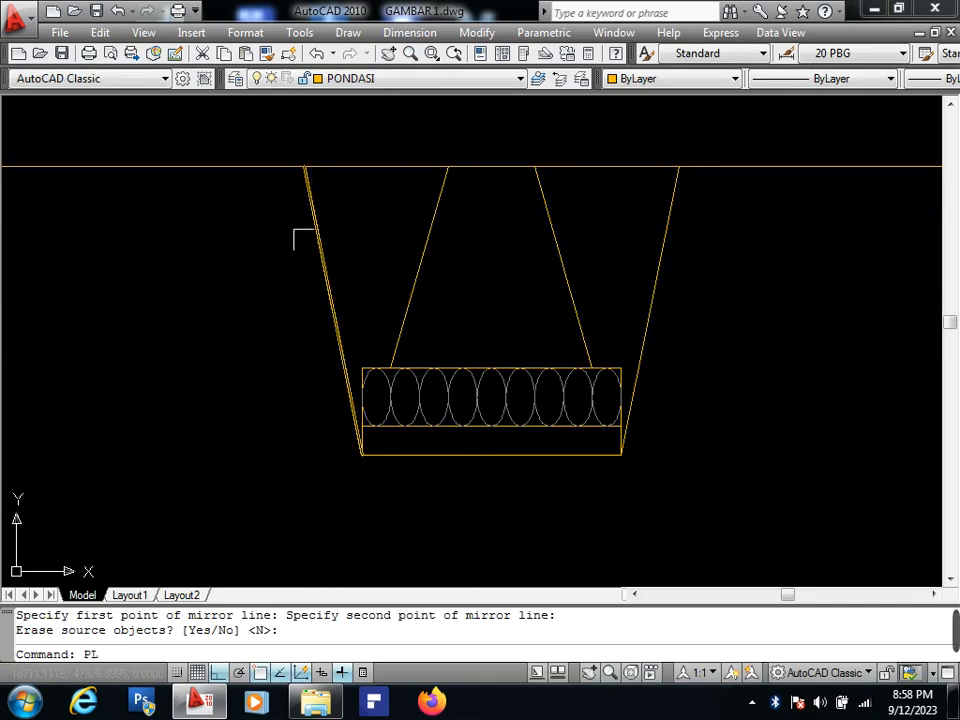
Trace the excavation outline with a polyline along both slopes and the base, with short horizontal ground segments at each end.
text(PL)
key(Return)
click(304, 167)
click(304, 359)
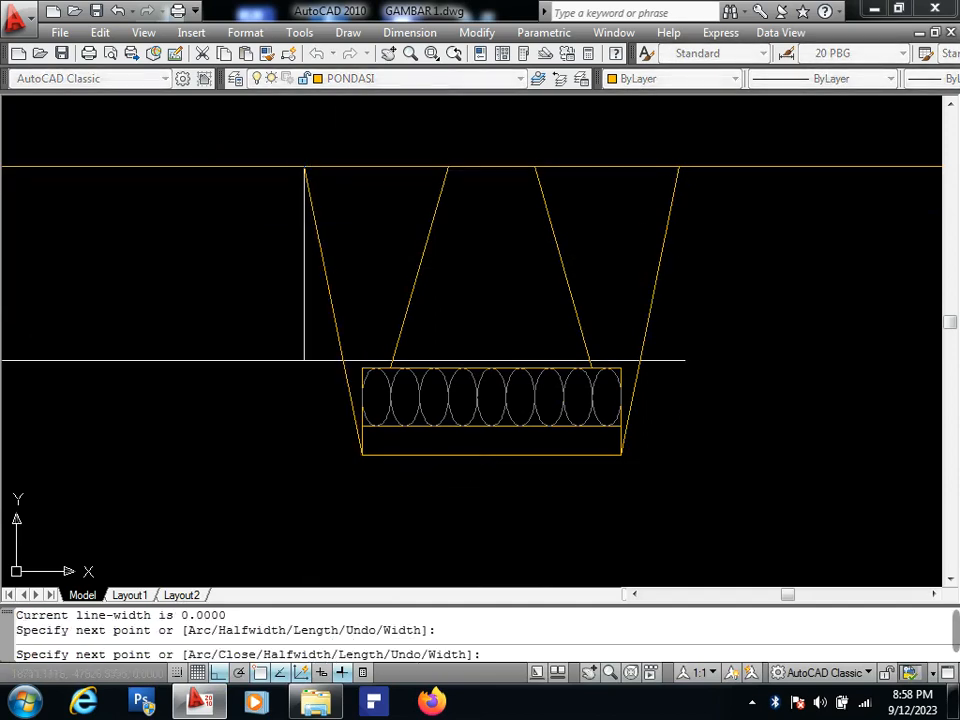
click(361, 455)
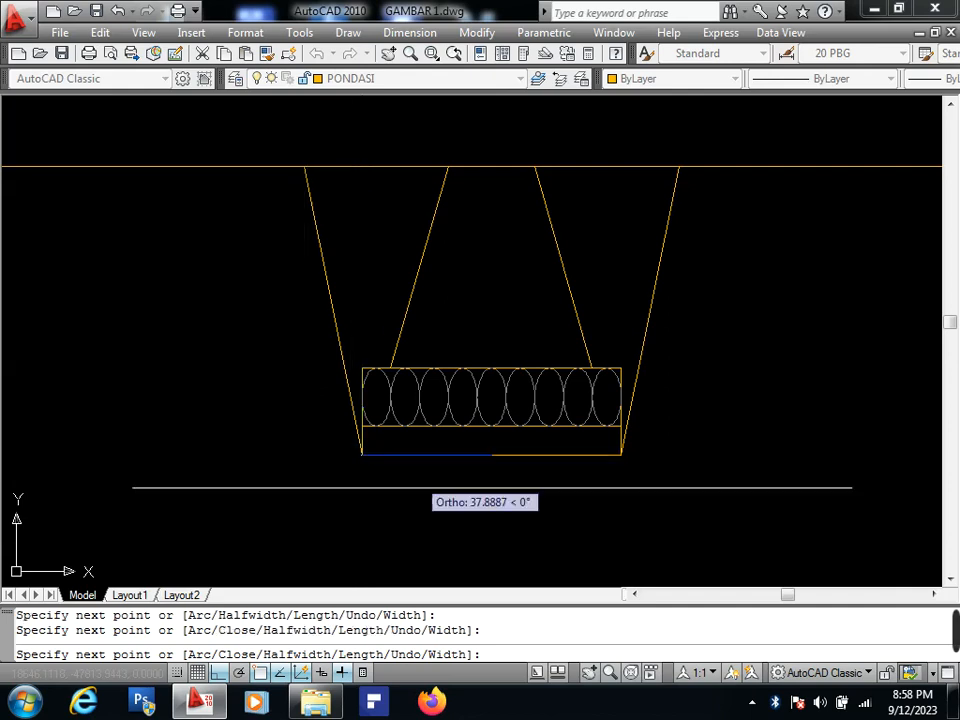
click(621, 455)
click(679, 166)
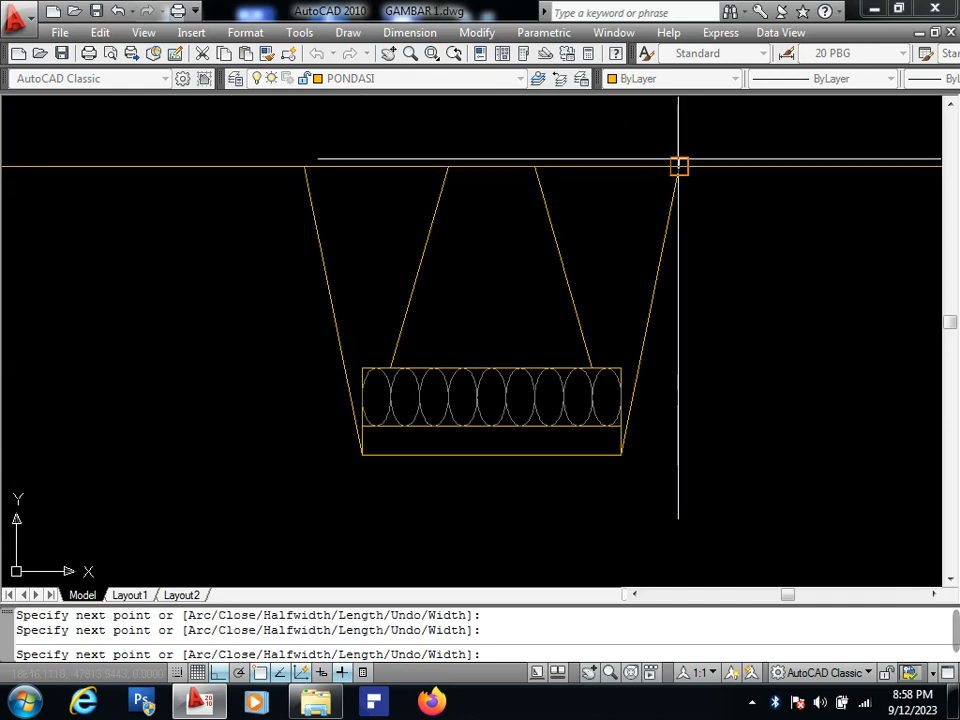
click(759, 167)
key(Return)
Erase the horizontal construction line running through the trapezoid's top.
middle_drag(757, 202, 577, 239)
key(Escape)
click(710, 264)
click(690, 171)
text(E)
key(Return)
scroll(594, 203, down, 2)
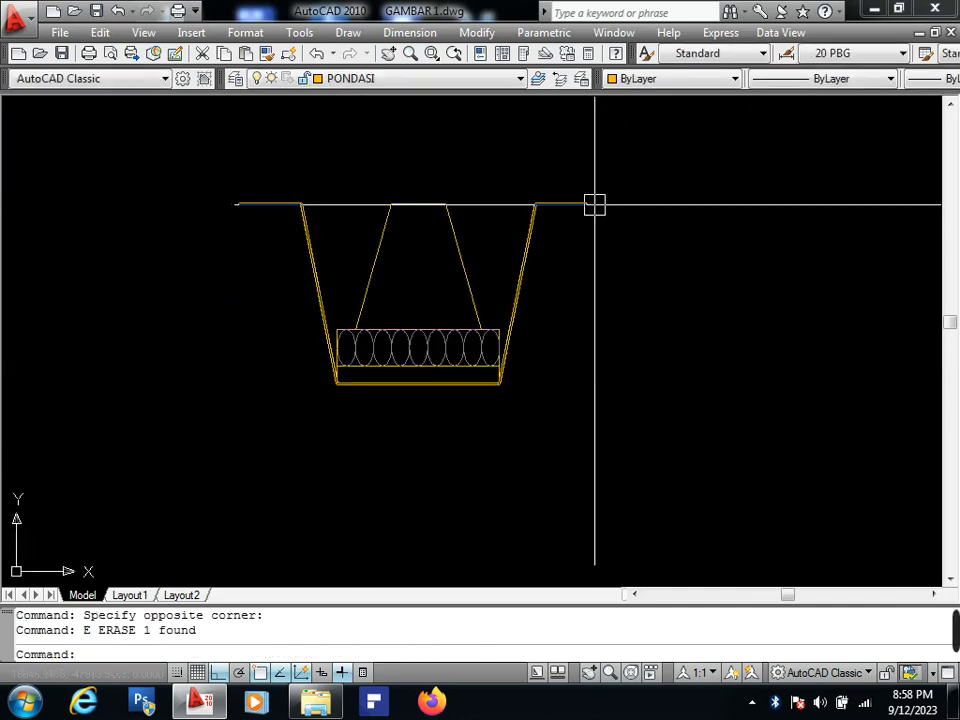
Offset the excavation polyline outward by 10 units.
click(586, 204)
text(O)
key(Return)
scroll(572, 272, up, 2)
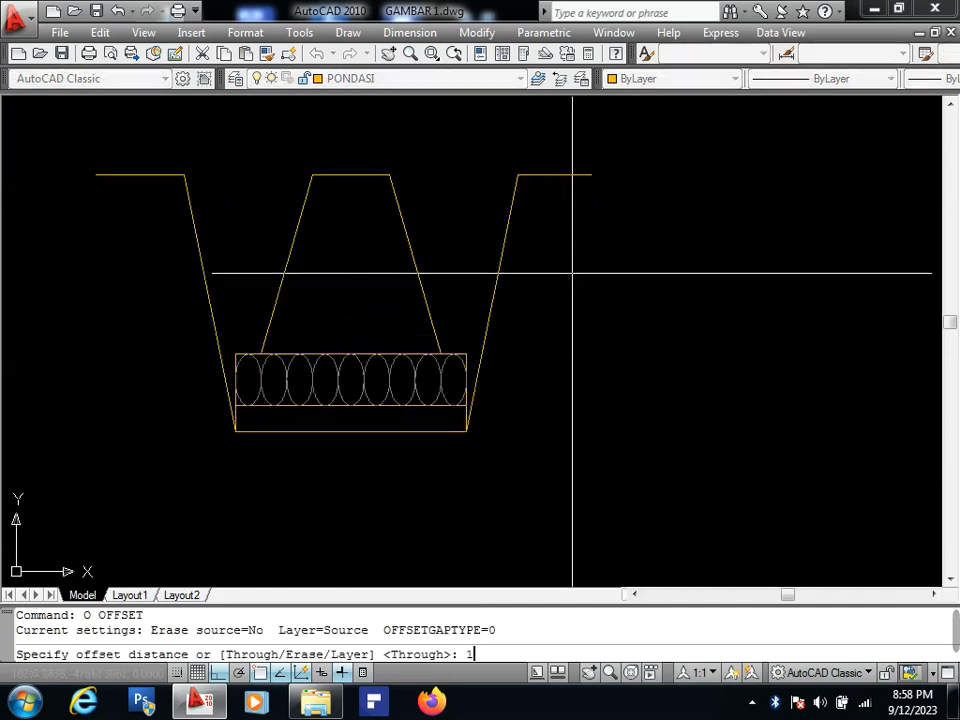
text(10)
key(Return)
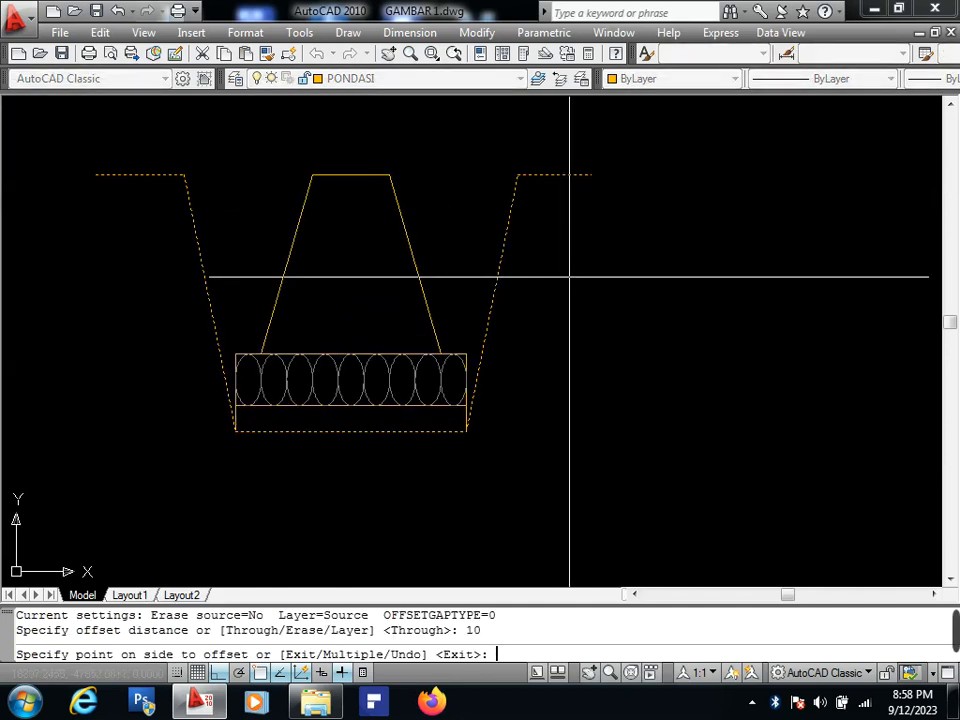
click(569, 276)
key(Return)
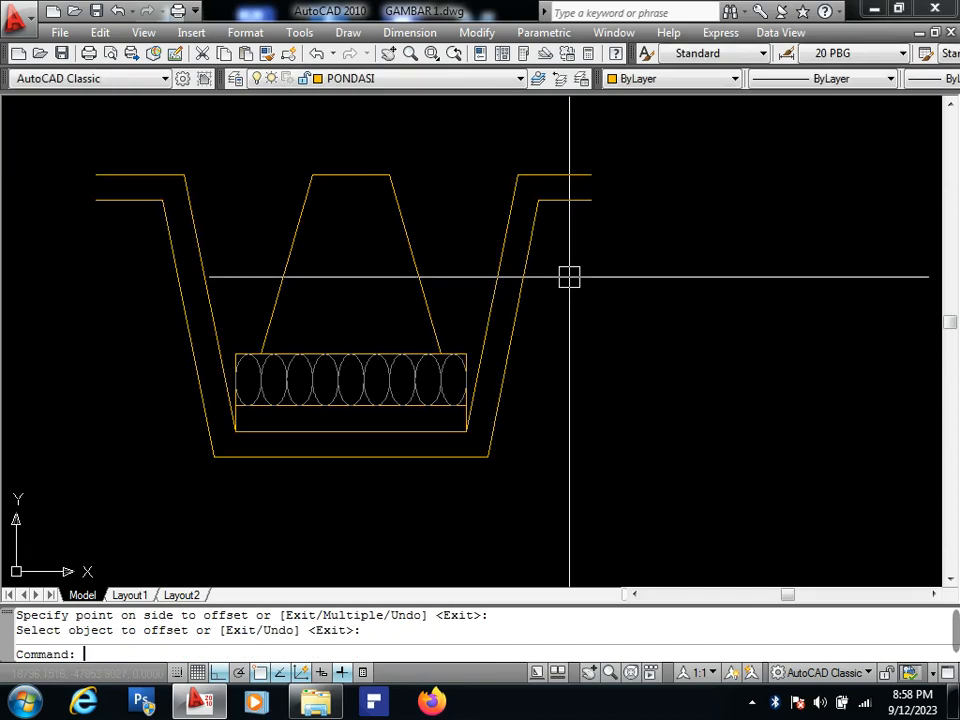
Draw vertical construction lines through the right and left ends of the offset excavation outline.
text(XL)
key(space)
click(591, 200)
click(597, 540)
key(space)
key(space)
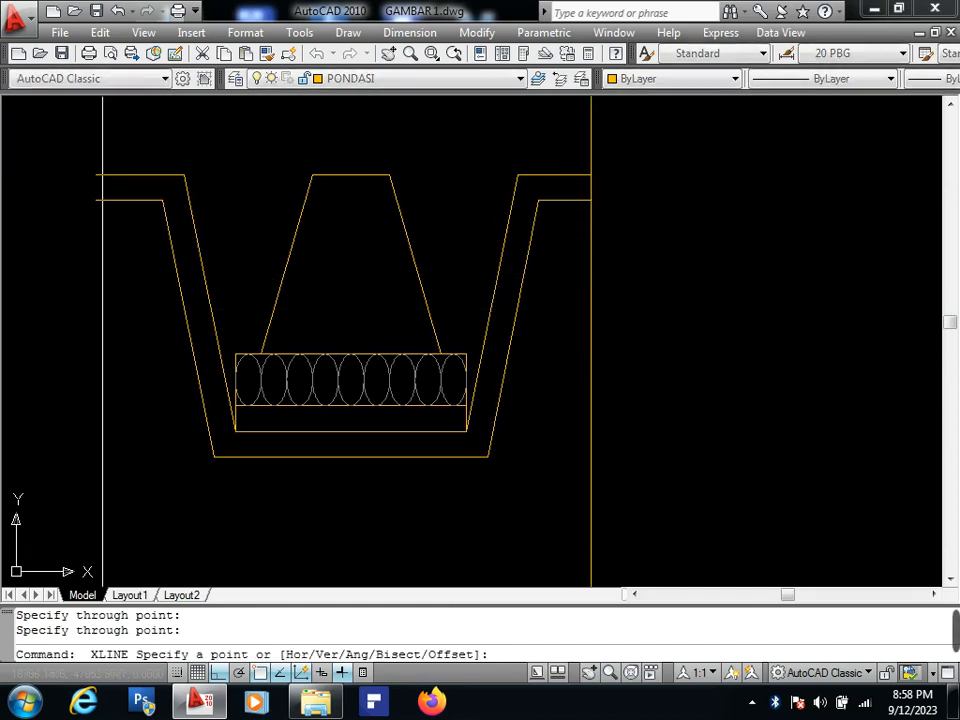
click(96, 200)
click(98, 250)
key(space)
Hatch the band between the two excavation outlines with the EARTH pattern at a 45 degree angle.
text(H)
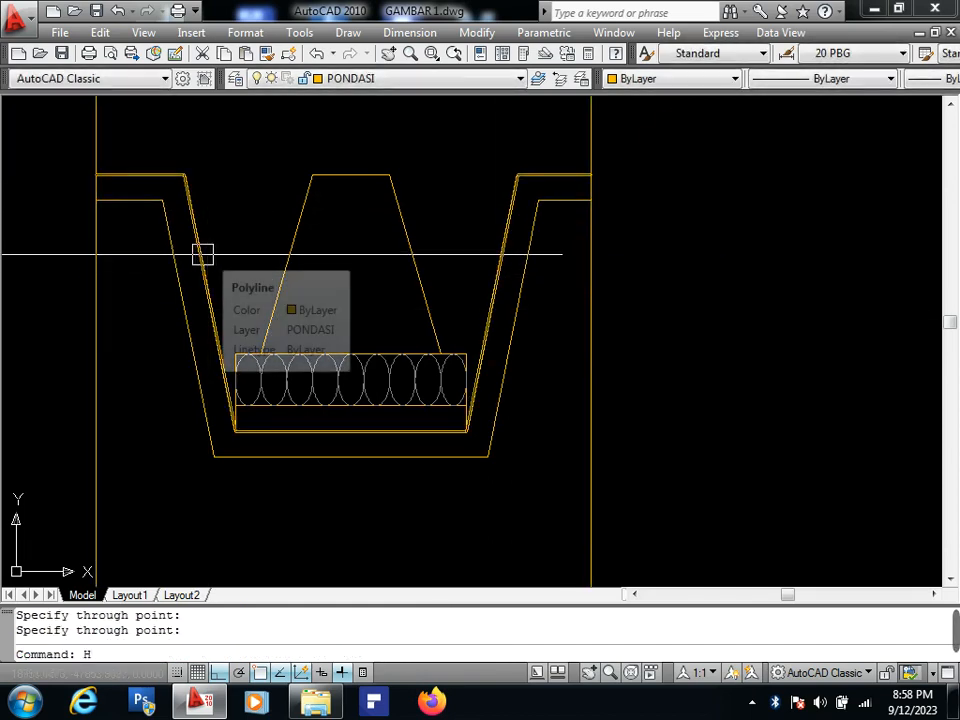
key(space)
click(200, 253)
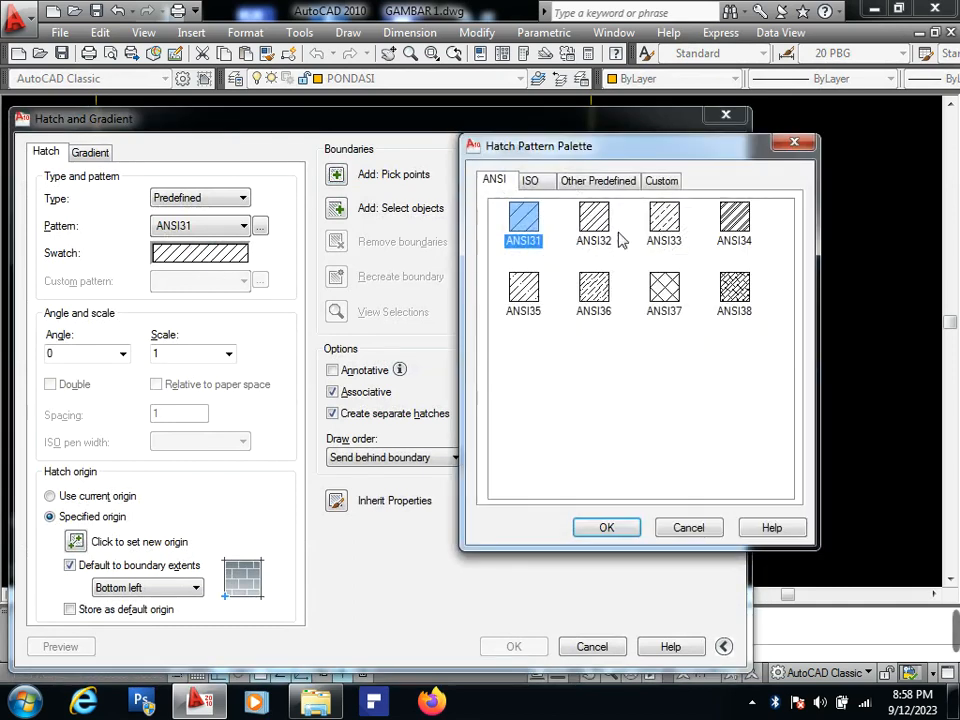
click(605, 182)
key(e)
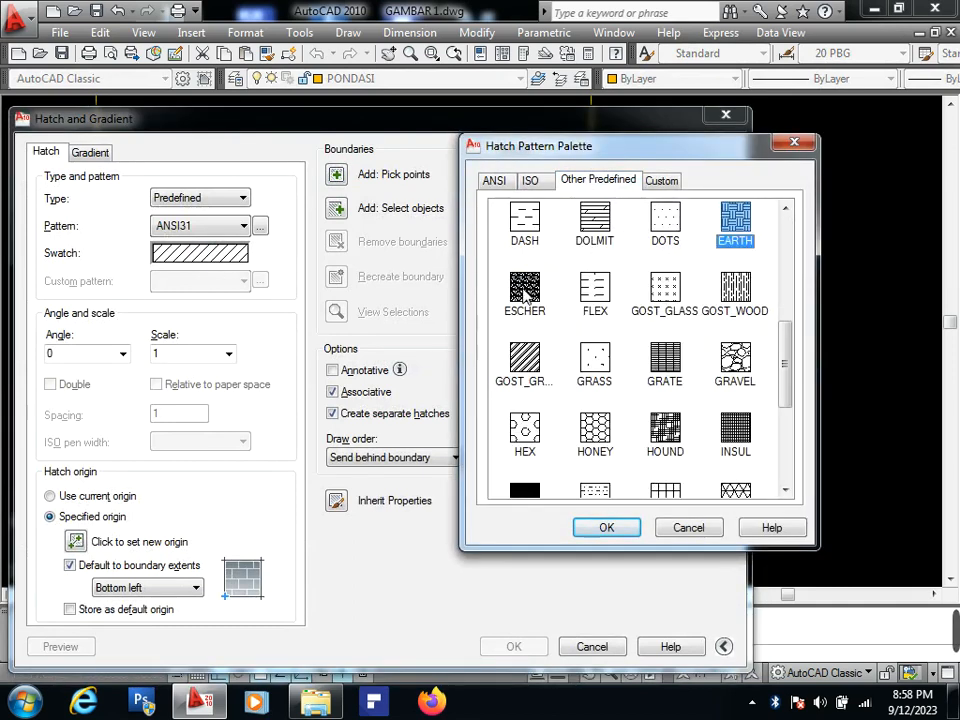
click(604, 527)
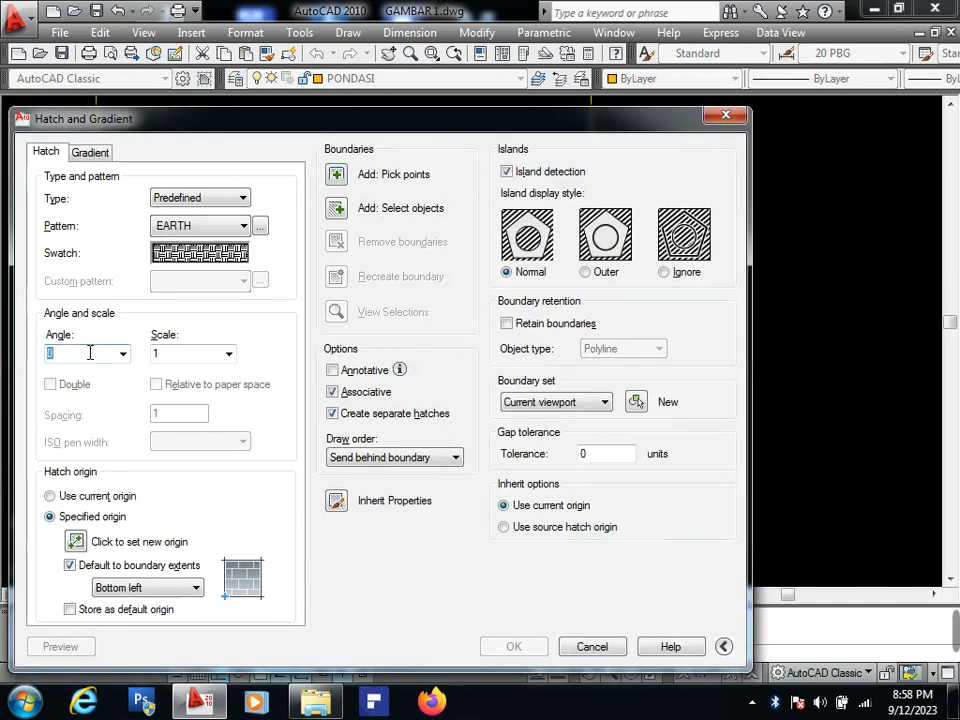
click(336, 174)
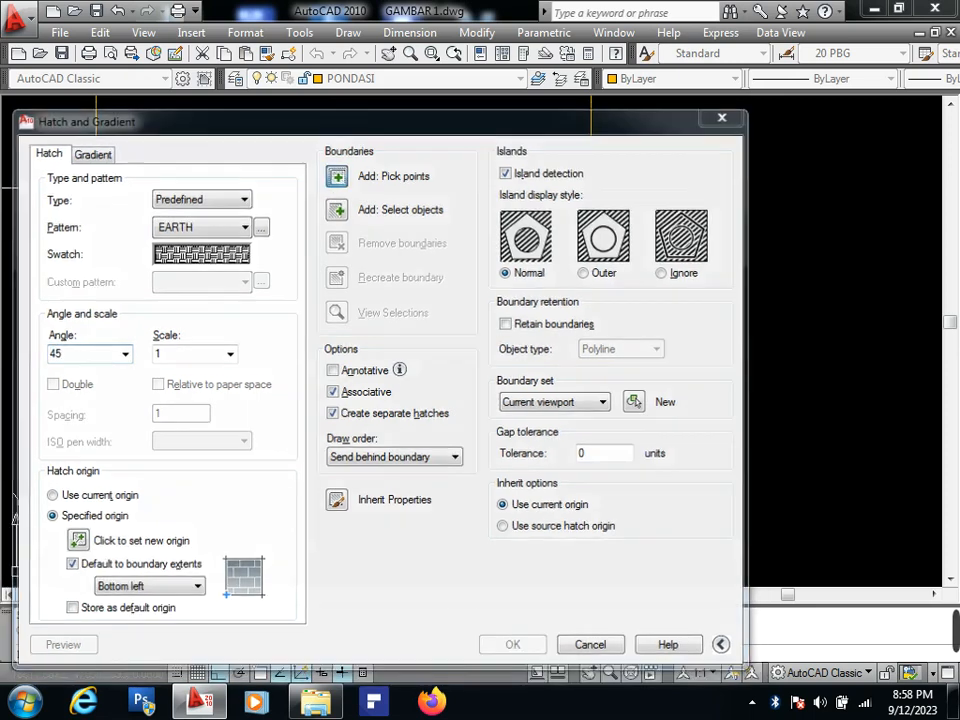
key(Return)
key(Return)
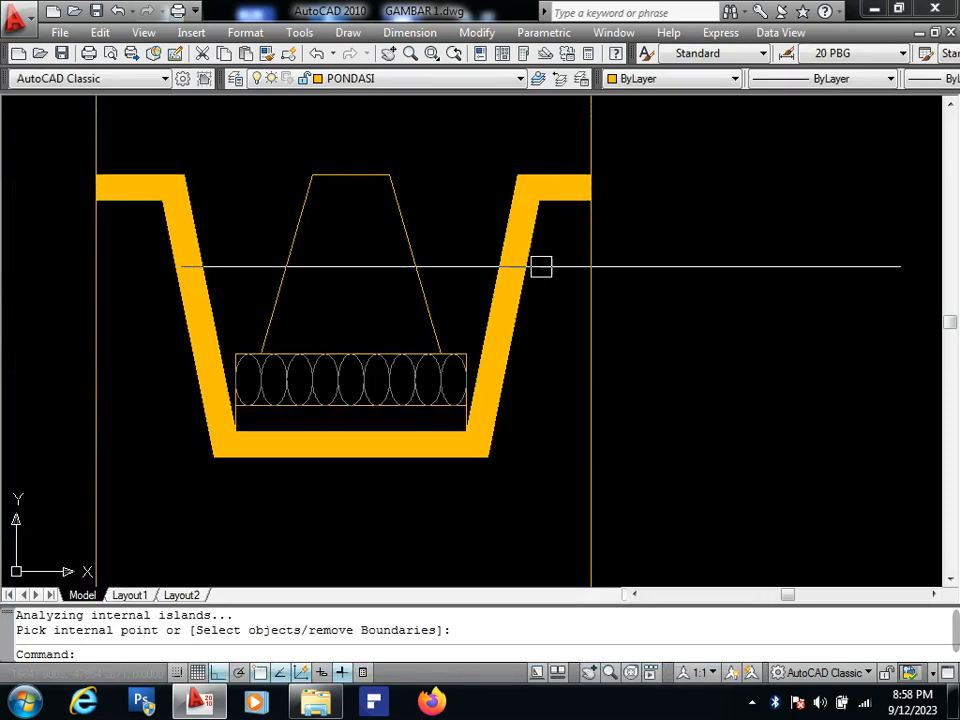
Set the earth hatch's scale to 10.
scroll(540, 266, up, 3)
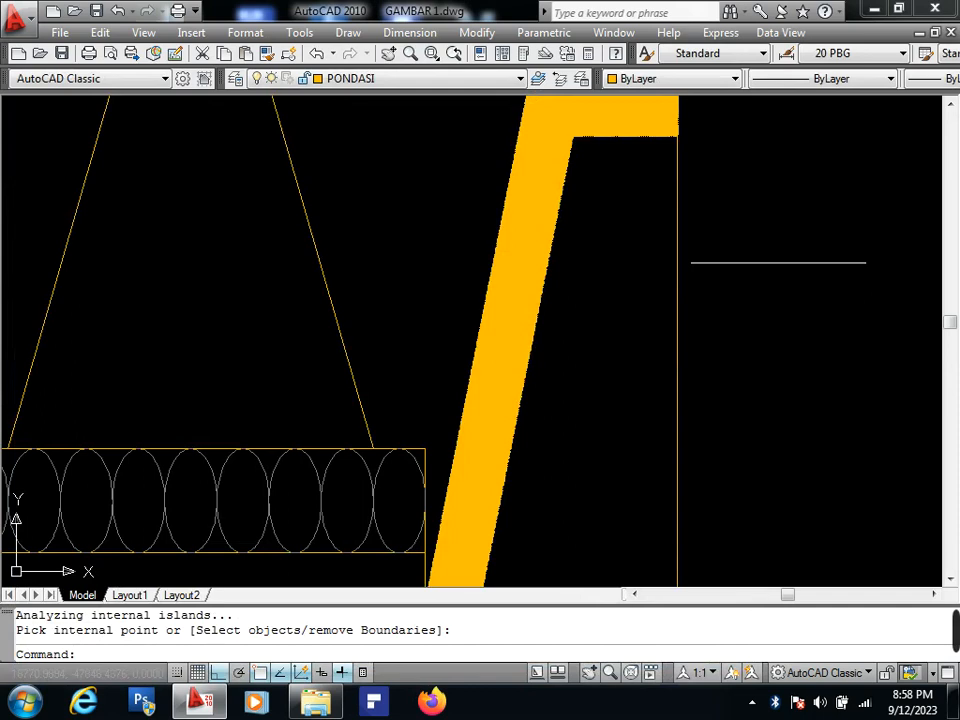
scroll(515, 266, up, 2)
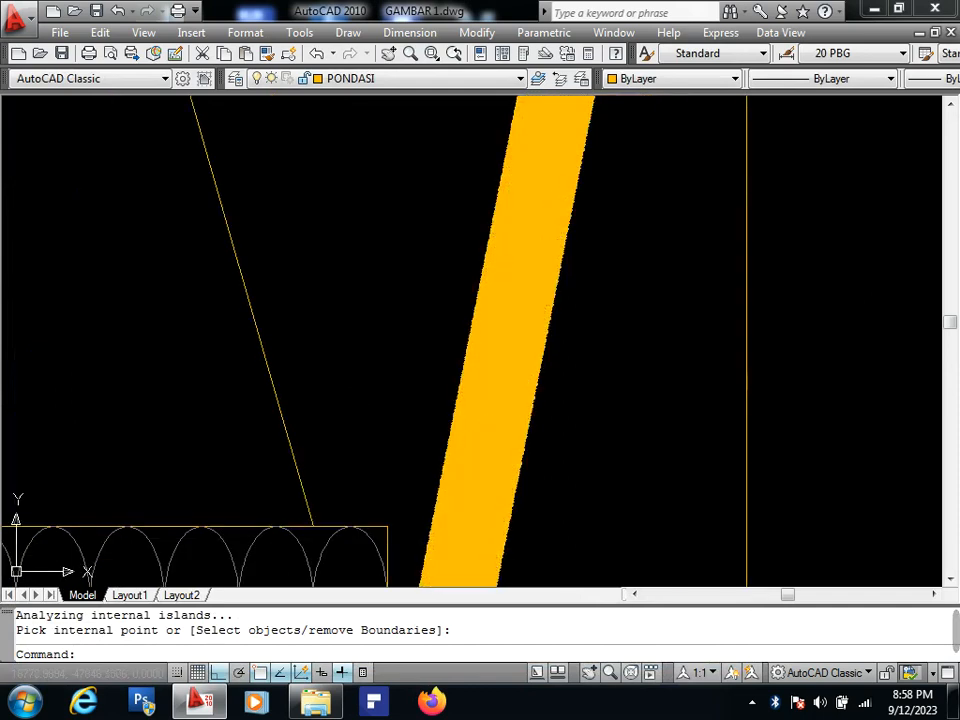
double_click(525, 272)
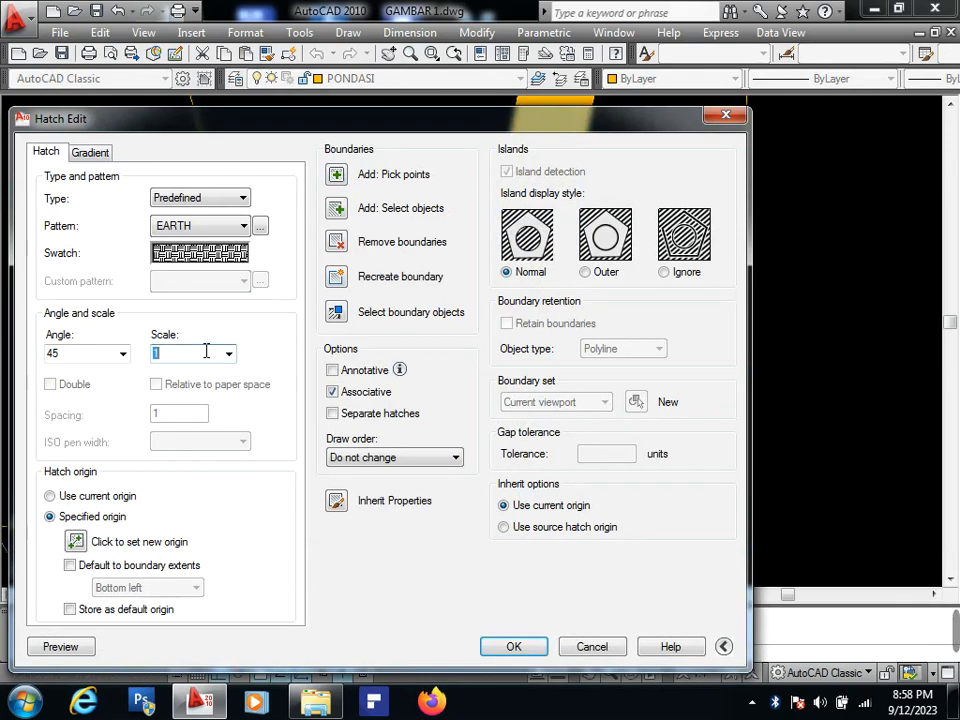
key(Return)
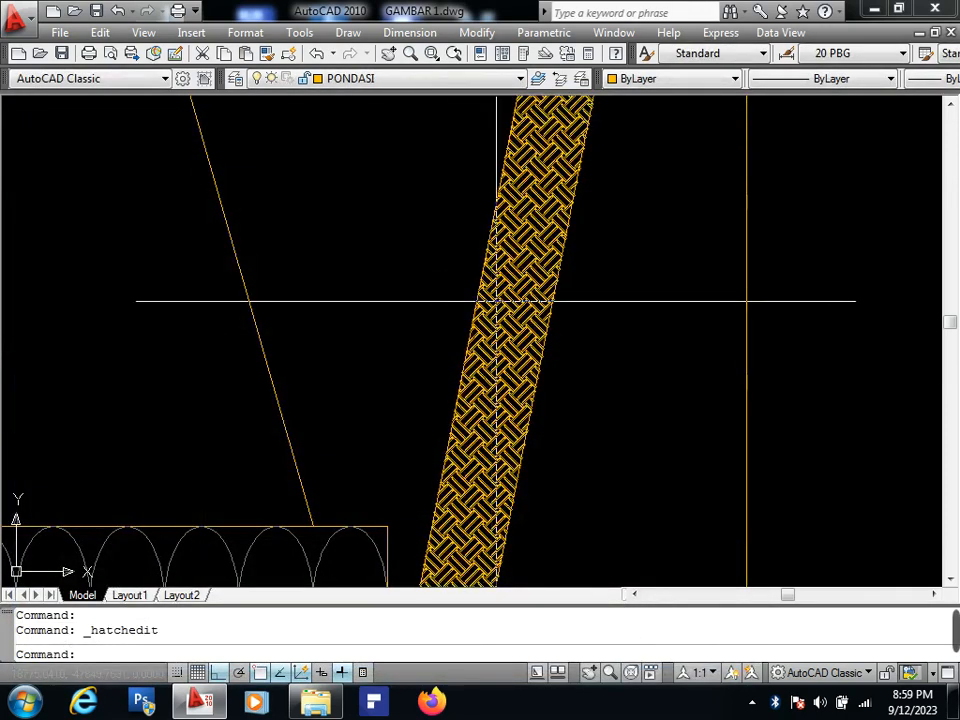
Set the earth hatch's scale to 30.
double_click(504, 311)
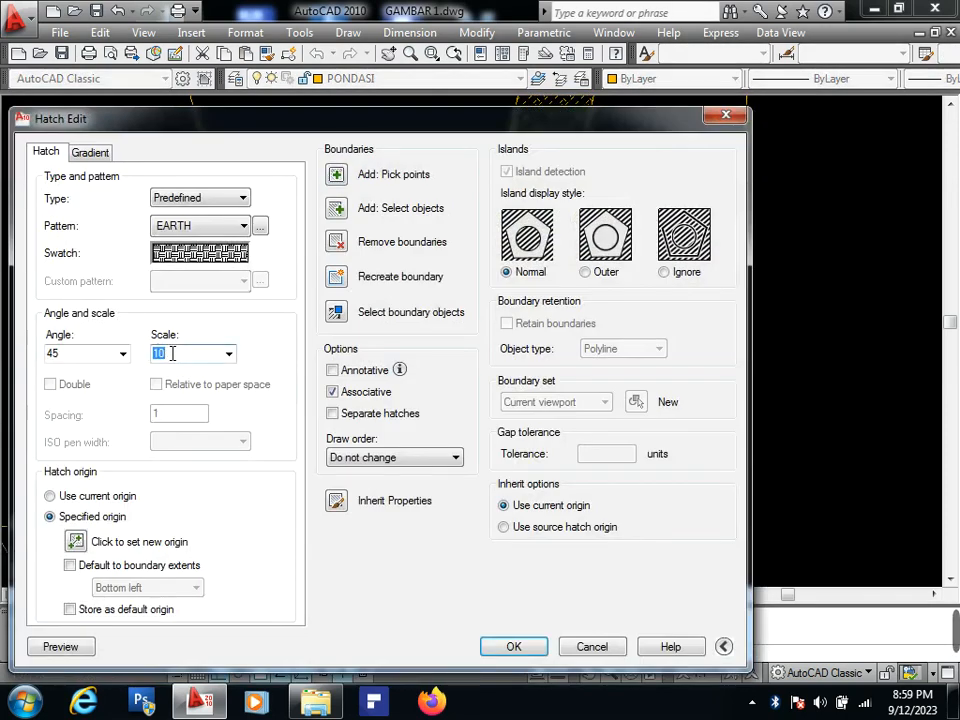
text(30)
key(Return)
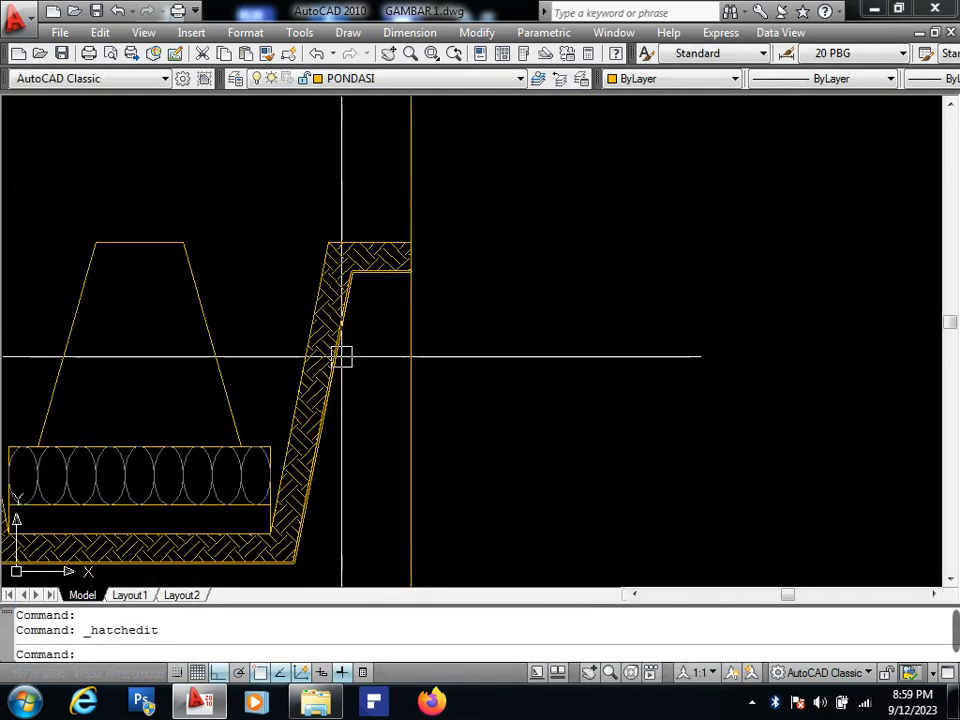
Erase the outer offset outline bordering the earth hatch.
click(341, 356)
text(E)
key(space)
scroll(354, 309, down, 5)
scroll(356, 283, up, 2)
click(354, 283)
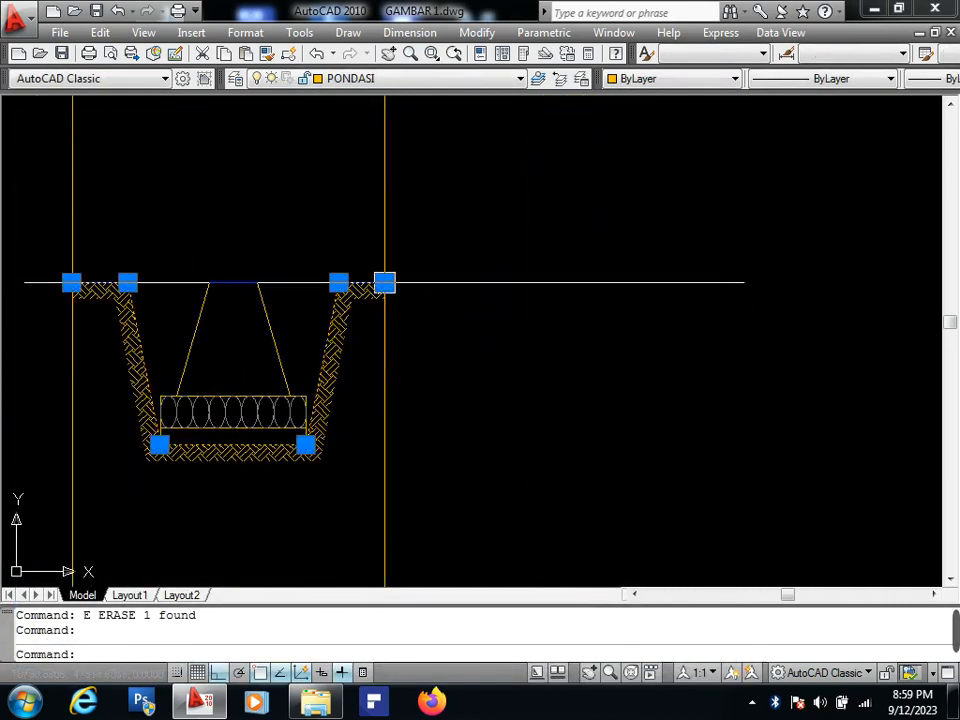
scroll(420, 284, down, 4)
key(Escape)
key(Escape)
scroll(456, 369, down, 2)
scroll(509, 224, up, 4)
text(MA)
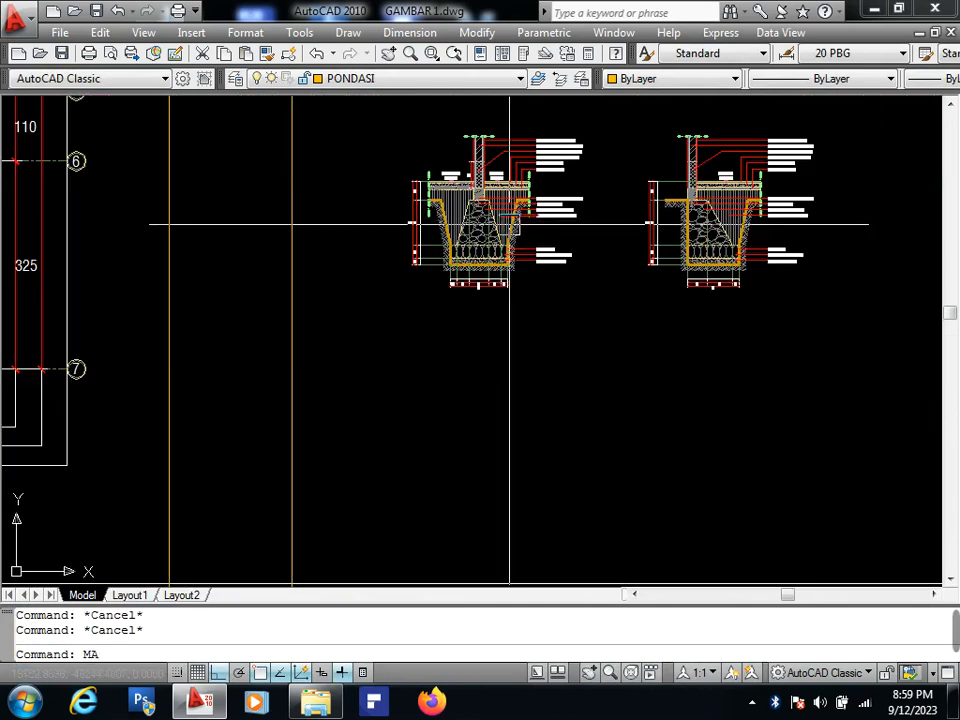
key(Return)
scroll(509, 224, up, 5)
key(Escape)
click(518, 228)
key(Escape)
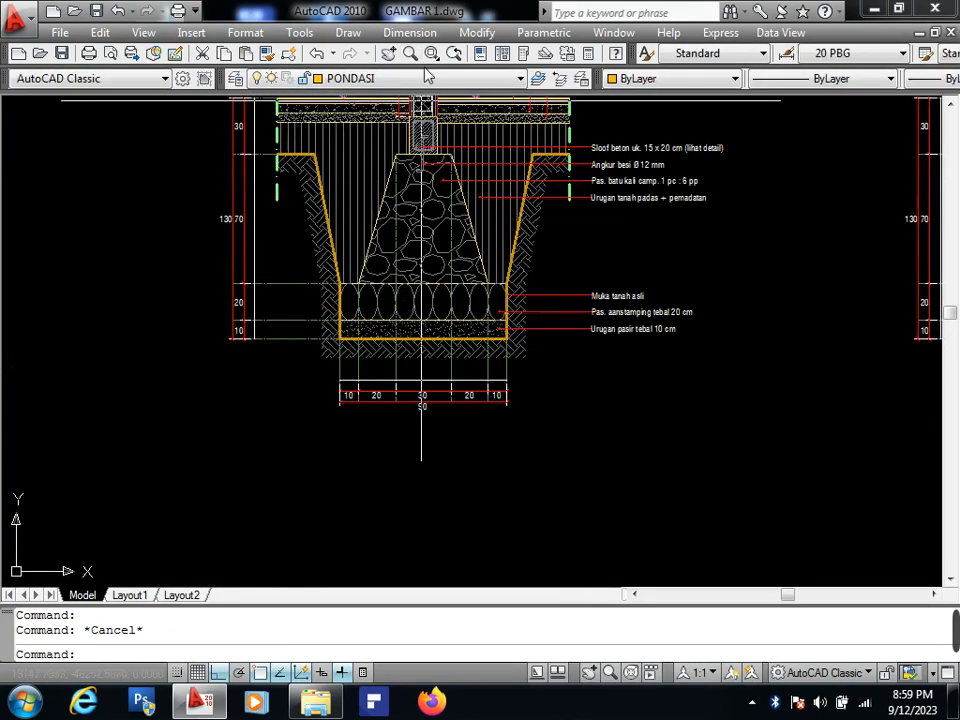
Make TANAH the current layer and assign the excavation outline of the foundation section to it.
click(422, 80)
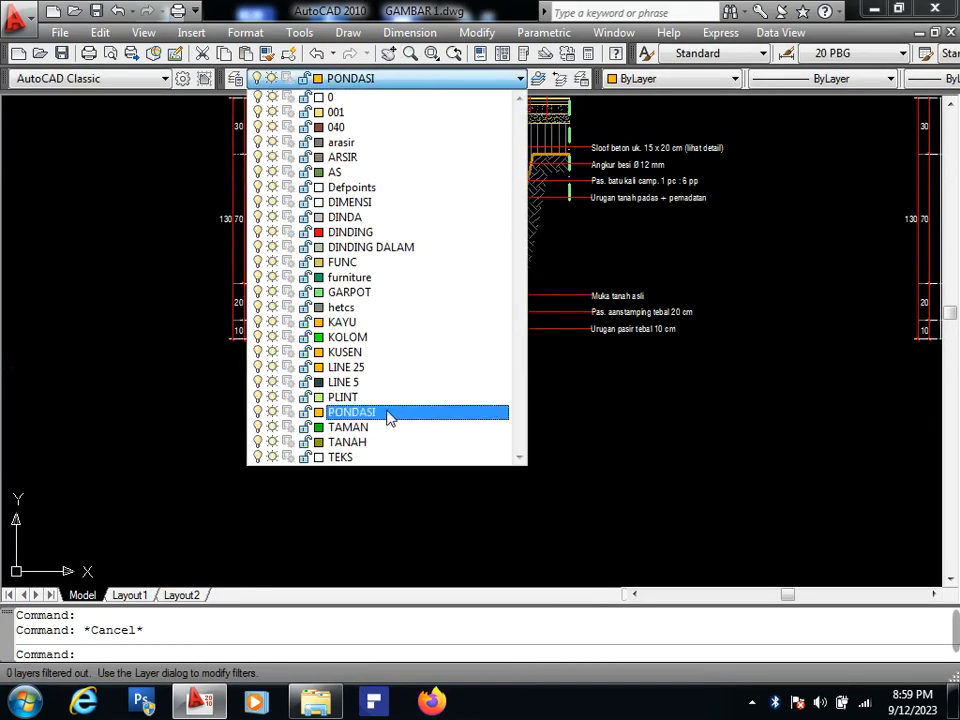
click(390, 443)
scroll(429, 315, down, 5)
scroll(394, 394, up, 6)
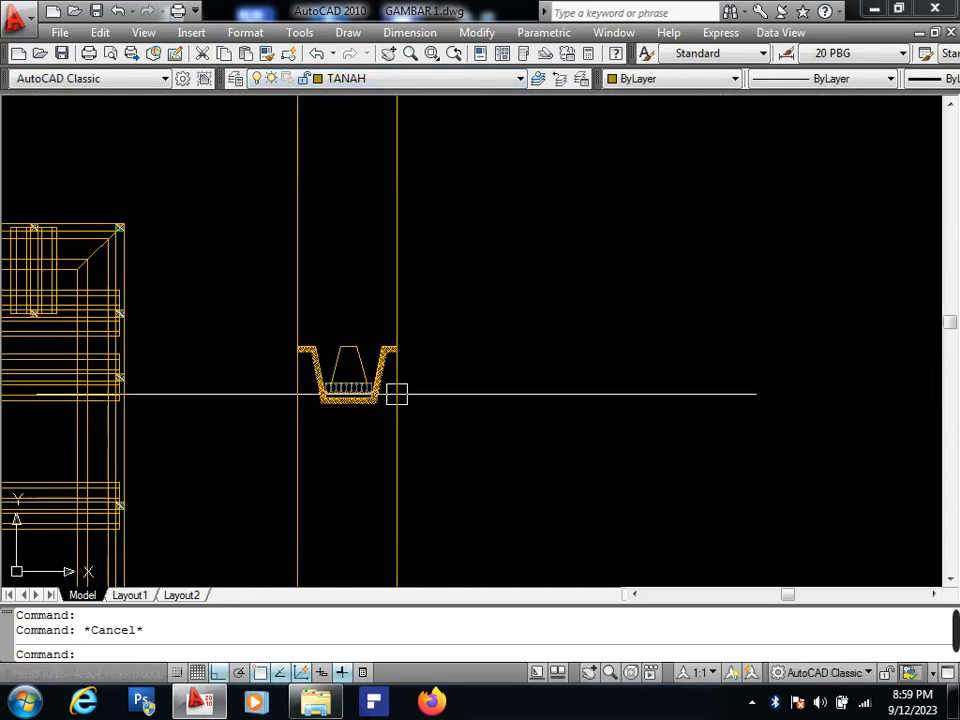
click(366, 355)
click(388, 78)
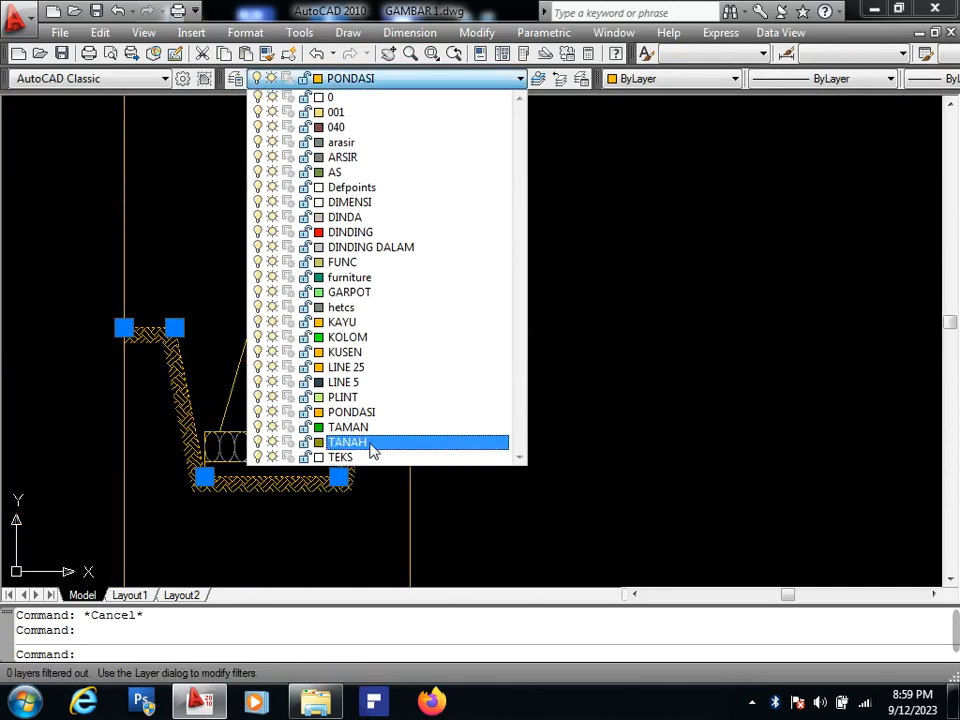
click(371, 450)
key(Escape)
Make 001 the current layer and assign the earth hatch around the excavation to the ARSIR layer.
click(385, 78)
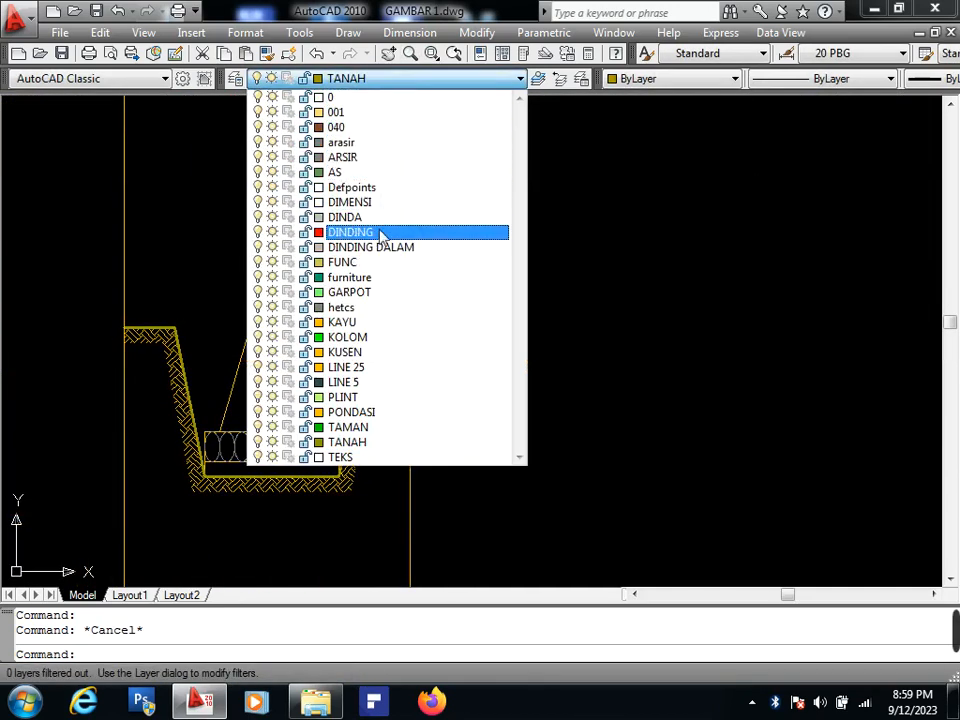
click(376, 113)
scroll(391, 320, up, 5)
click(376, 378)
click(395, 80)
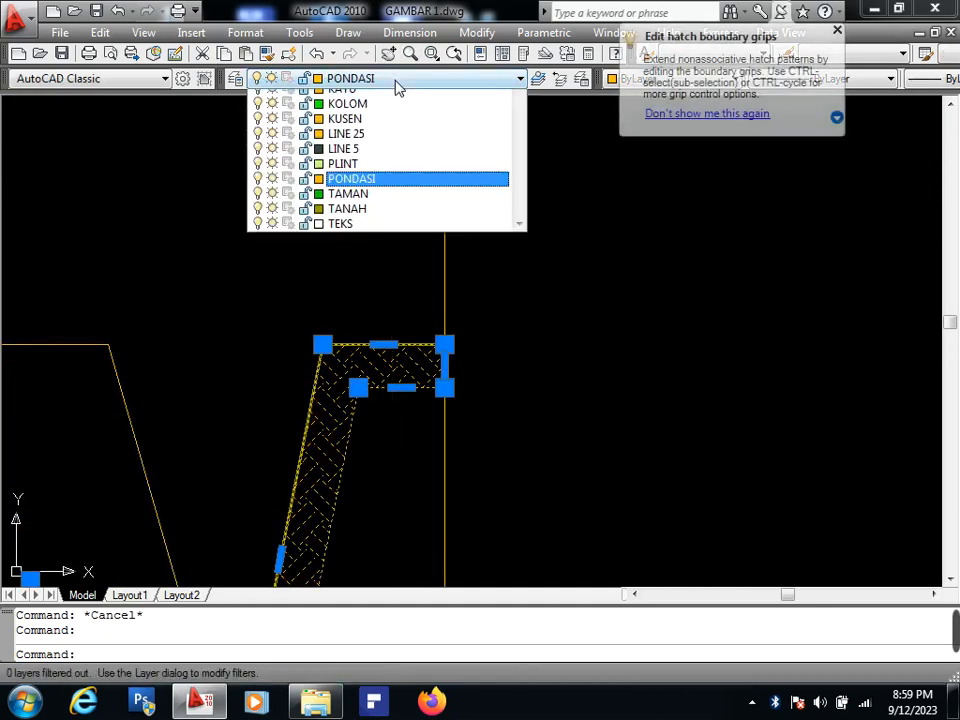
click(395, 159)
key(Escape)
Erase the two long vertical guide lines at the outer ends of the excavation section.
scroll(468, 224, down, 5)
click(468, 224)
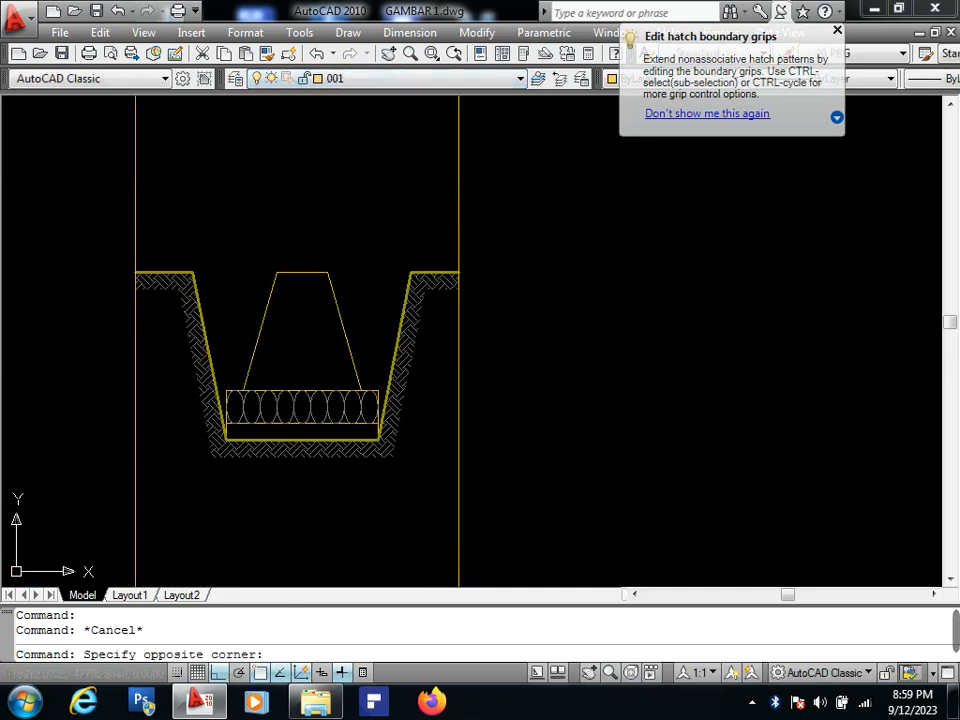
click(410, 205)
text(E)
click(279, 194)
click(102, 182)
key(space)
Draw a rectangle 15 wide and 20 high just above the trapezoidal foundation for the sloof beam.
scroll(283, 220, up, 2)
middle_drag(283, 220, 328, 235)
scroll(346, 311, up, 2)
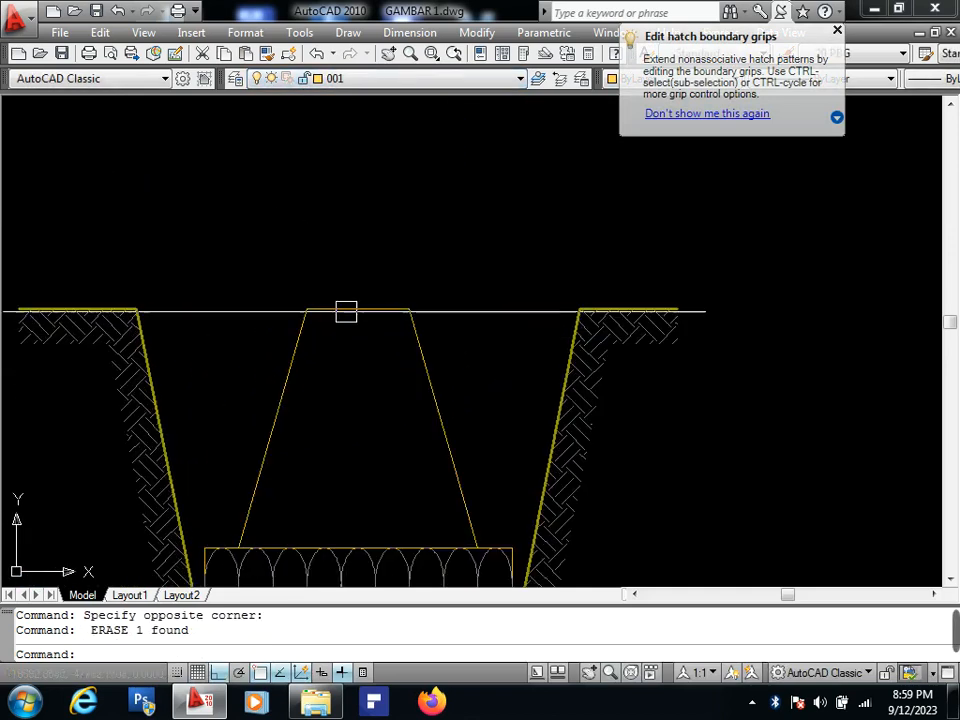
text(REC)
key(space)
key(Escape)
text(REC)
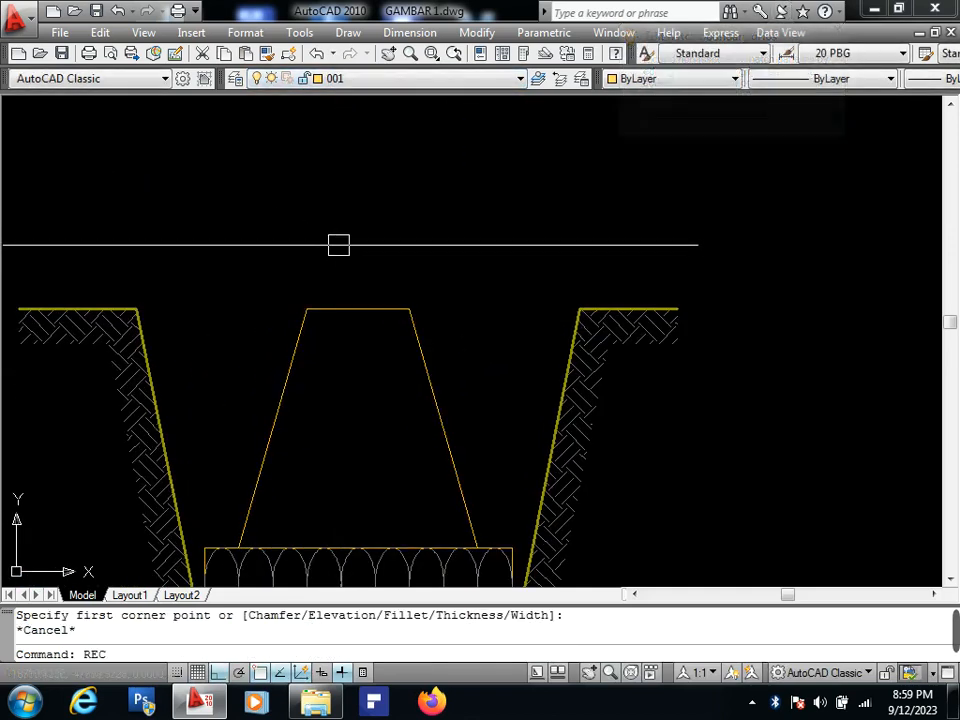
key(space)
click(333, 196)
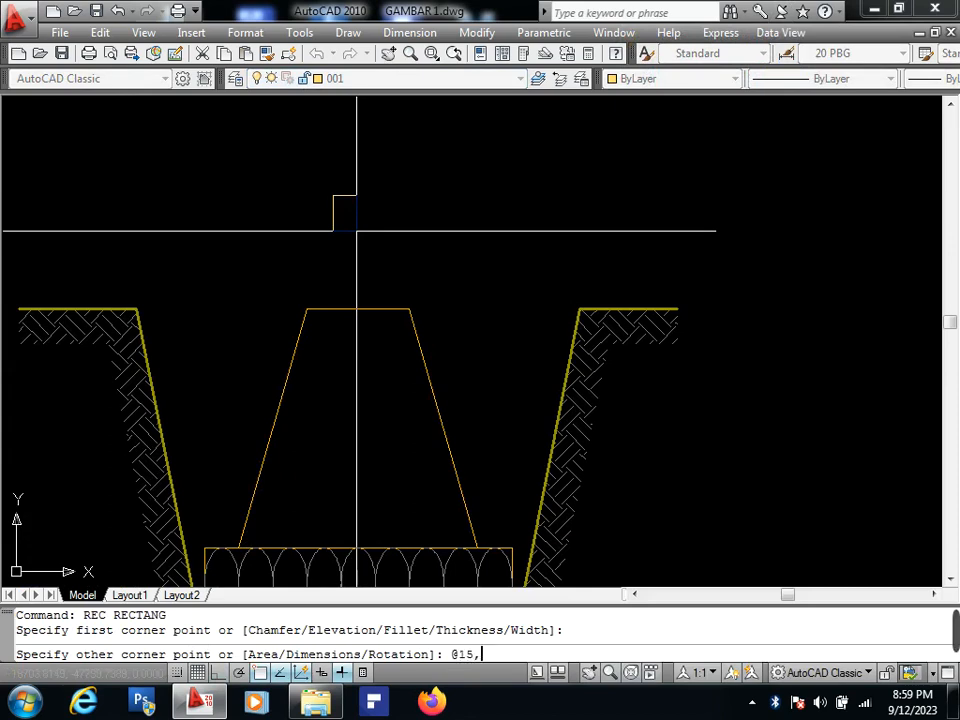
key(space)
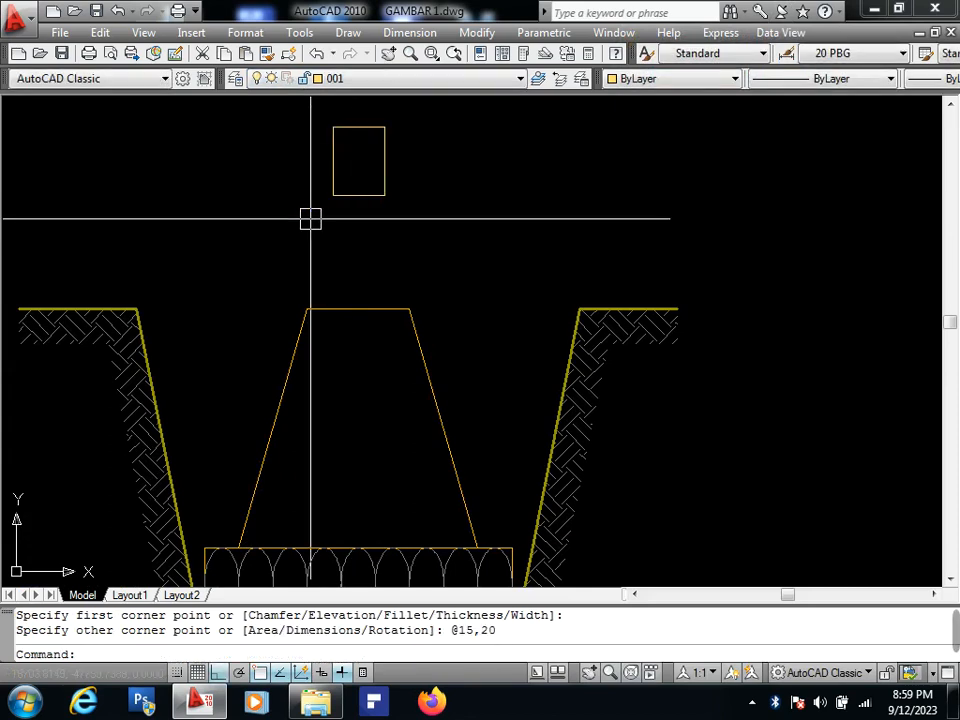
Move the sloof rectangle by its bottom midpoint onto the midpoint of the foundation's top edge.
click(346, 206)
click(338, 168)
text(M)
key(space)
click(359, 196)
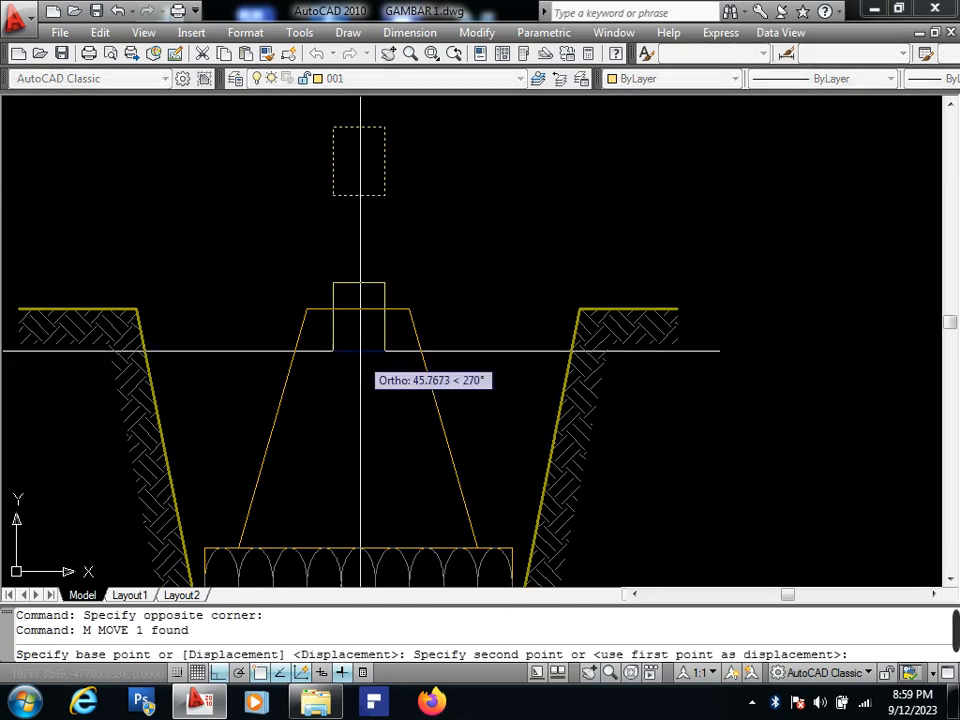
click(358, 311)
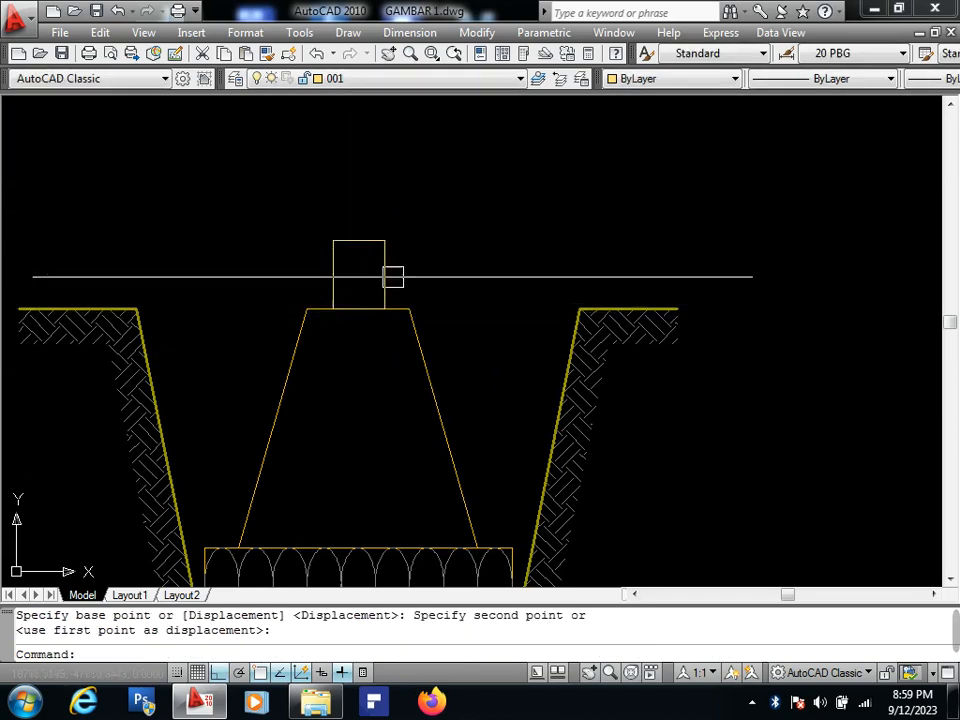
middle_drag(397, 313, 426, 272)
key(Escape)
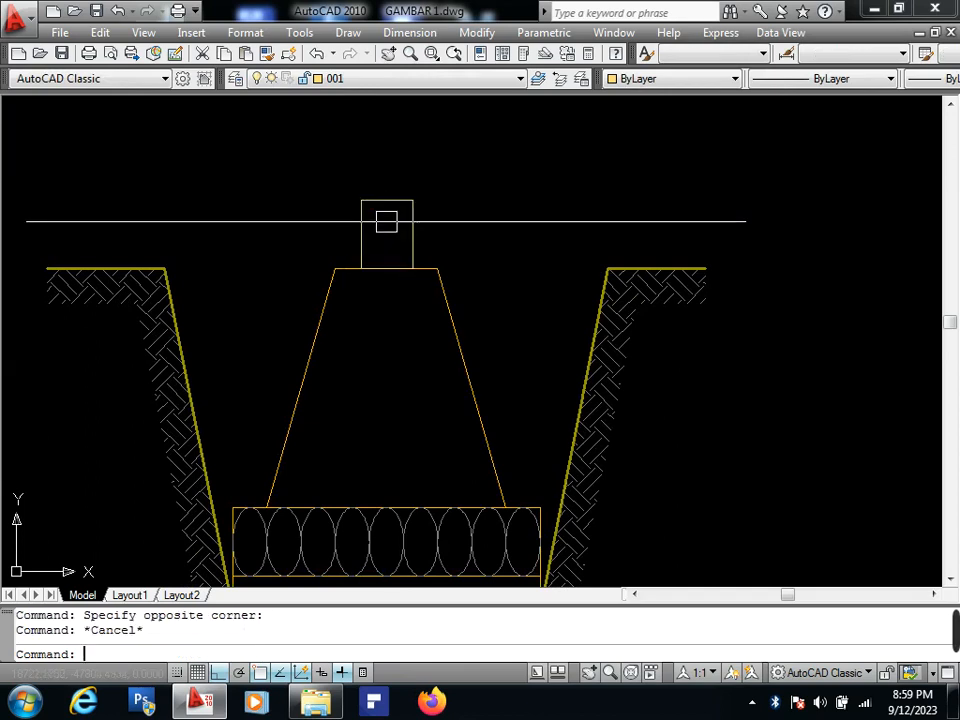
key(Escape)
Draw two horizontal lines joining the foundation's top corners to the excavation's upper corners on both sides.
middle_drag(343, 253, 483, 219)
text(L)
key(space)
click(305, 234)
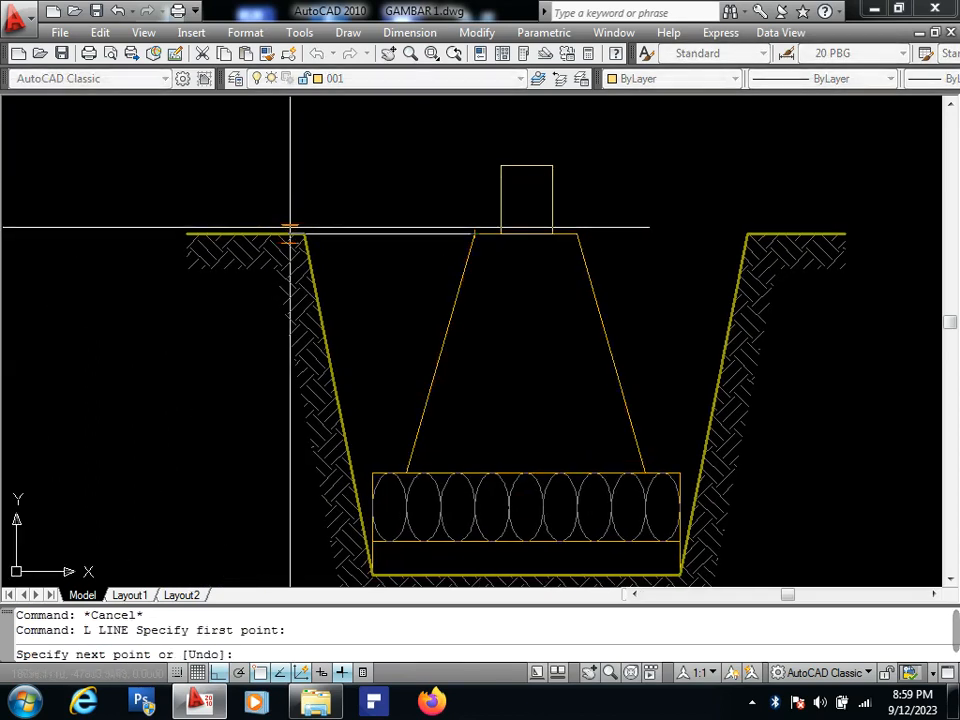
click(475, 234)
key(space)
key(space)
click(577, 234)
click(748, 234)
key(space)
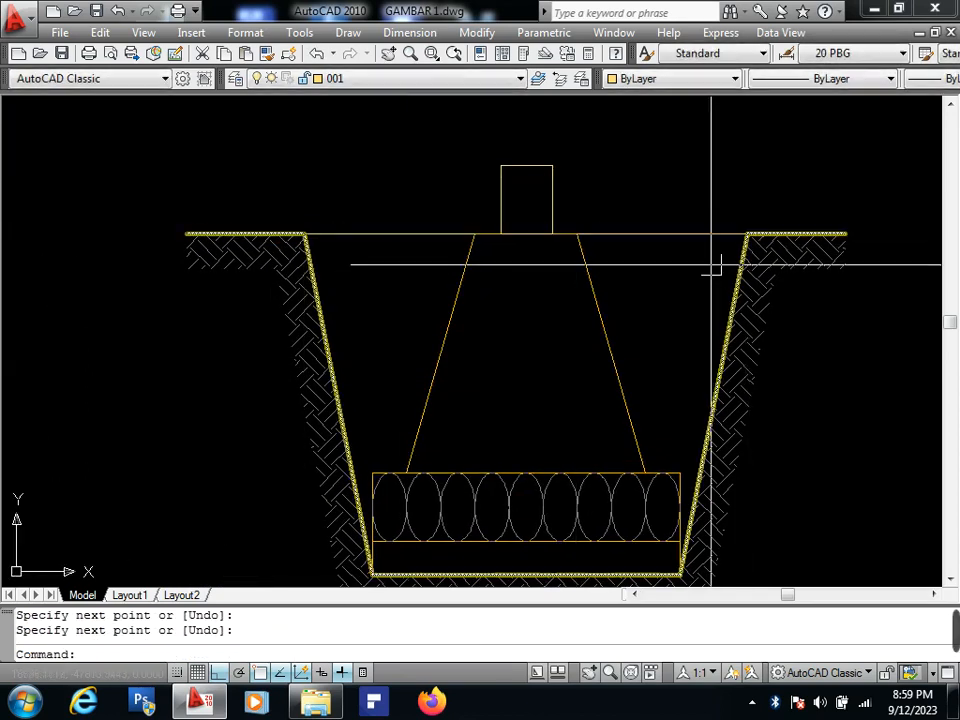
Match the properties of the two new horizontal lines to the excavation outline.
middle_drag(725, 279, 701, 257)
text(MA)
key(space)
click(714, 258)
click(691, 258)
click(655, 180)
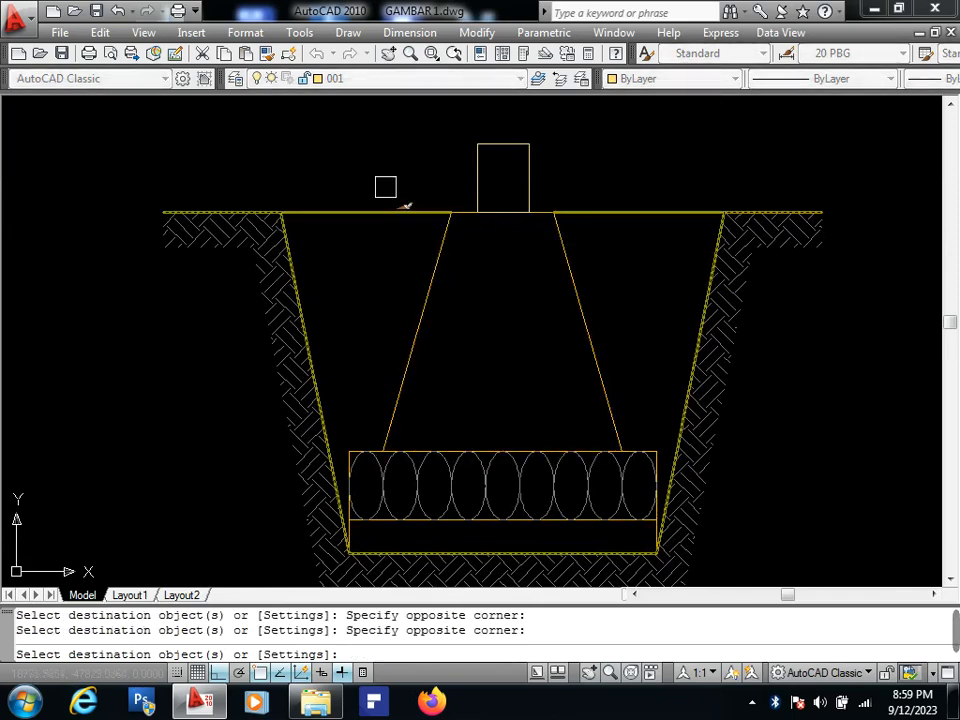
key(space)
Hatch the gap between the left excavation slope and the foundation with ANSI31 at angle 45 and scale 45.
middle_drag(386, 239, 403, 210)
text(H)
key(space)
key(alt+k)
click(390, 246)
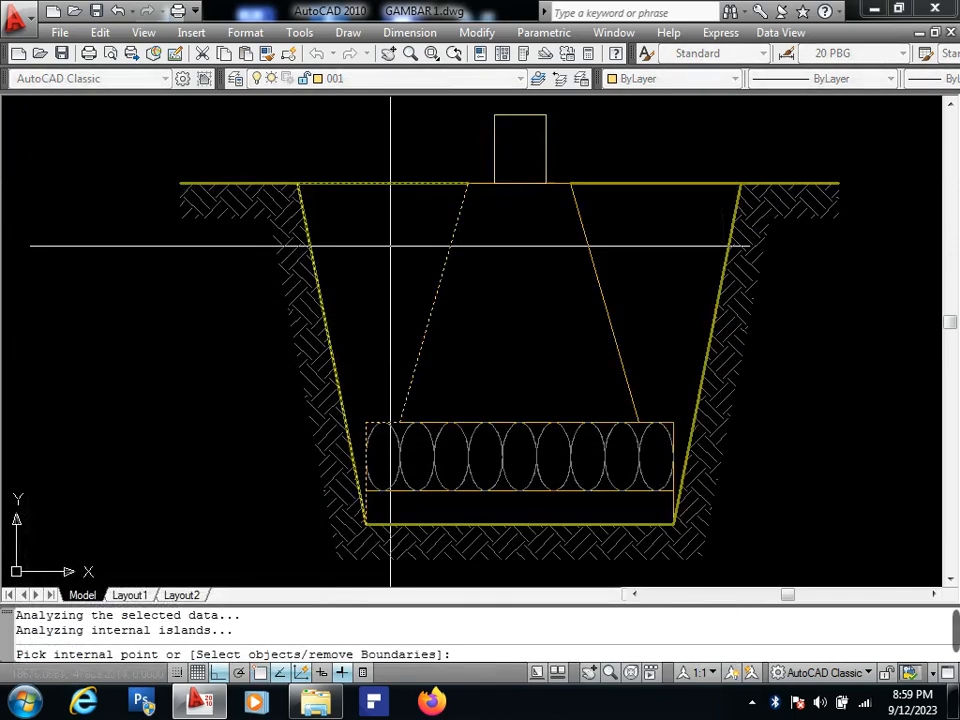
key(space)
click(199, 258)
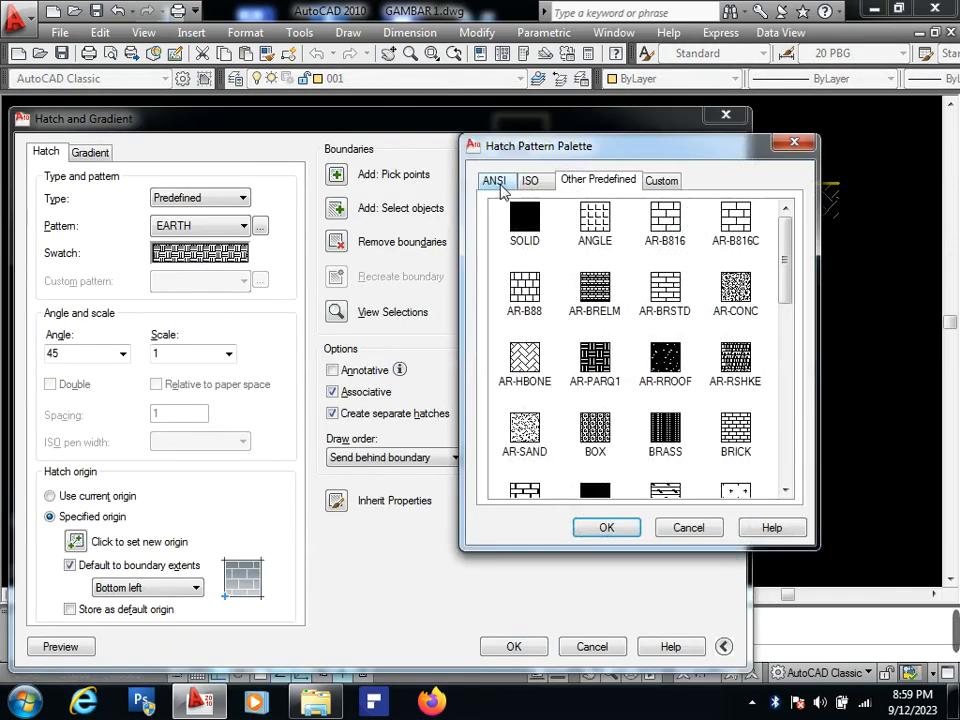
click(496, 182)
click(580, 529)
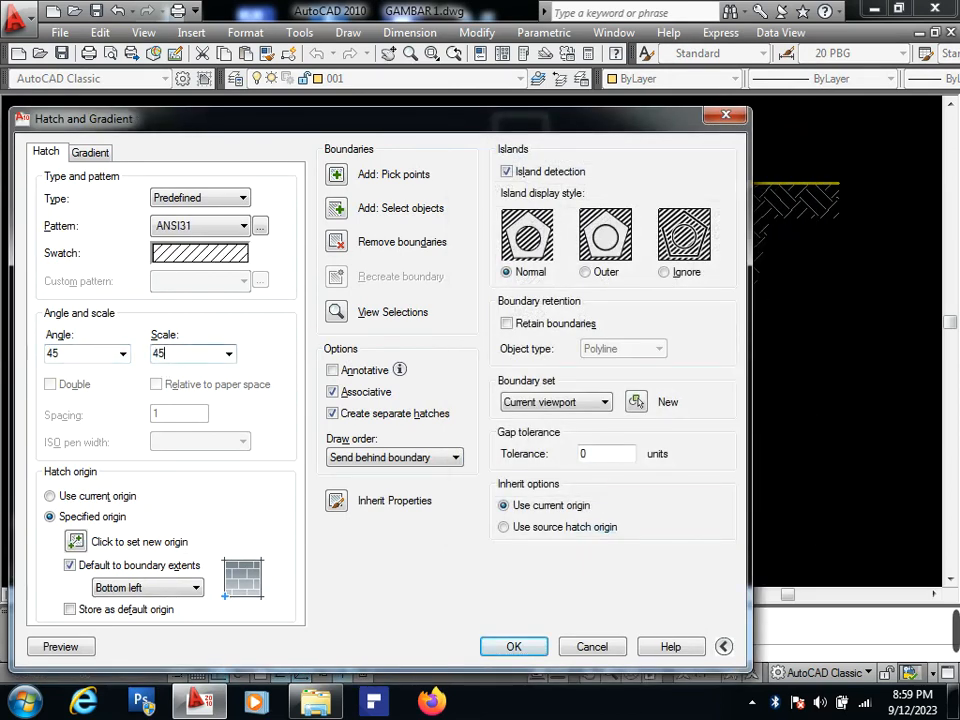
click(510, 645)
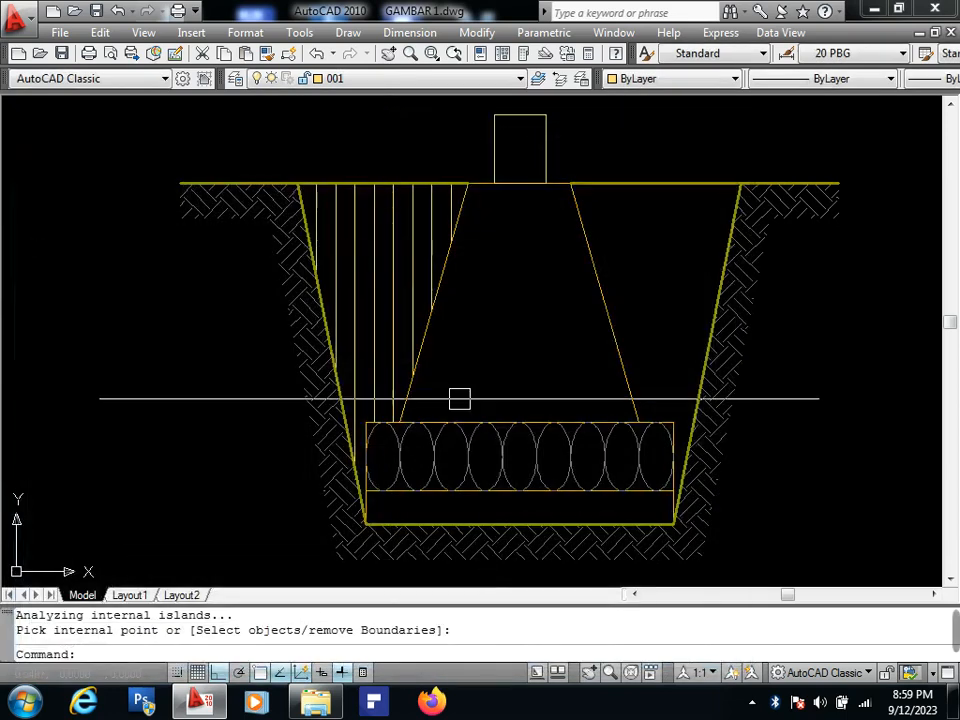
Set the backfill hatch's scale to 30 and assign it to the ARSIR layer.
click(381, 315)
double_click(381, 315)
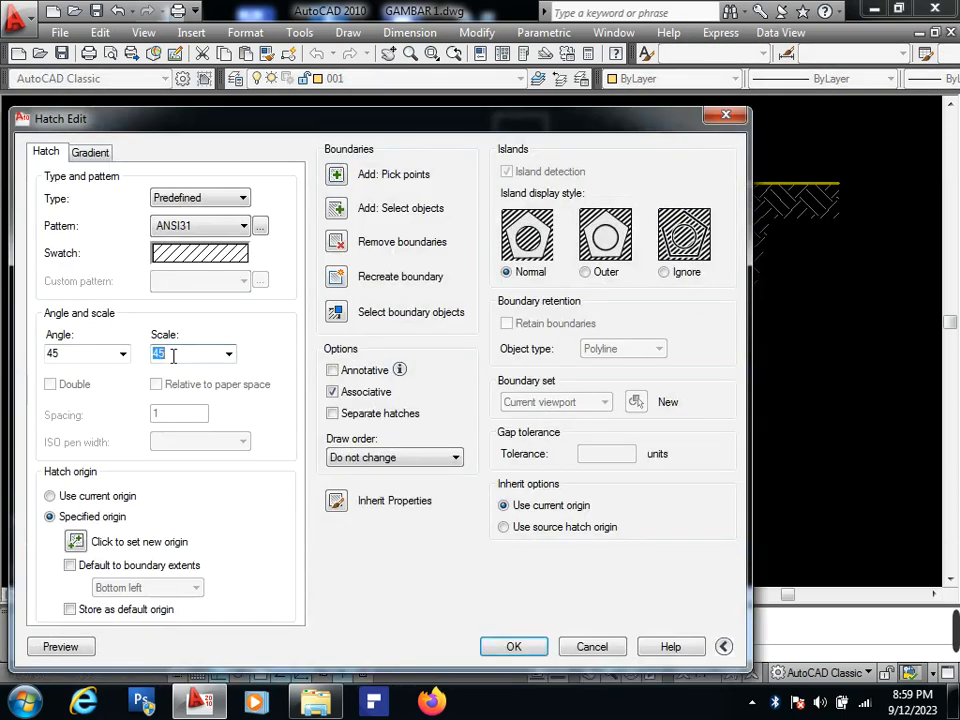
key(Return)
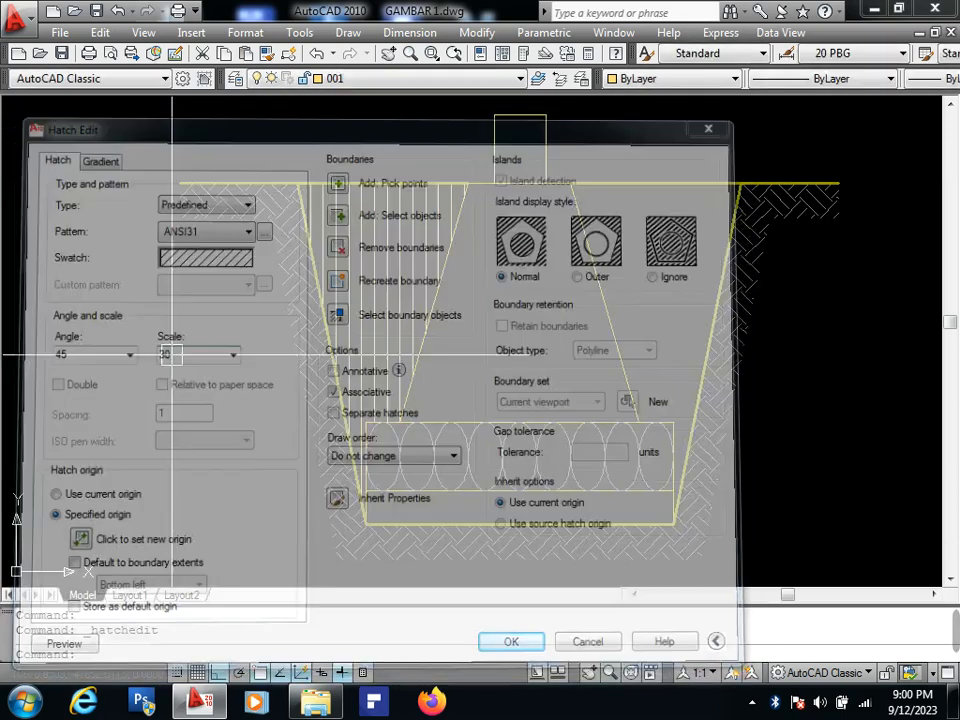
click(408, 80)
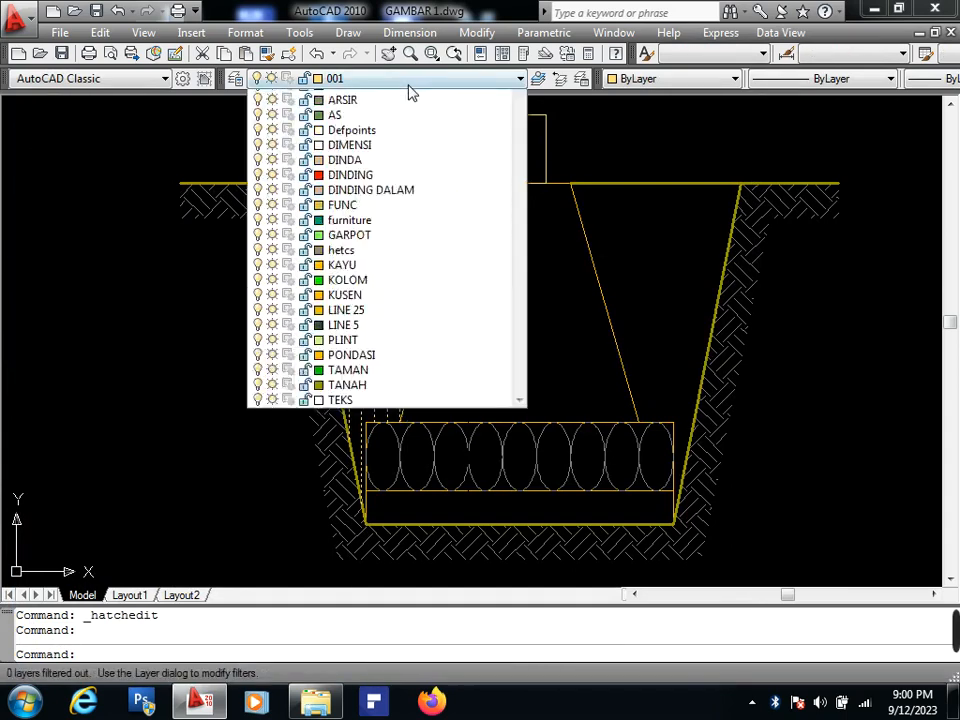
click(399, 159)
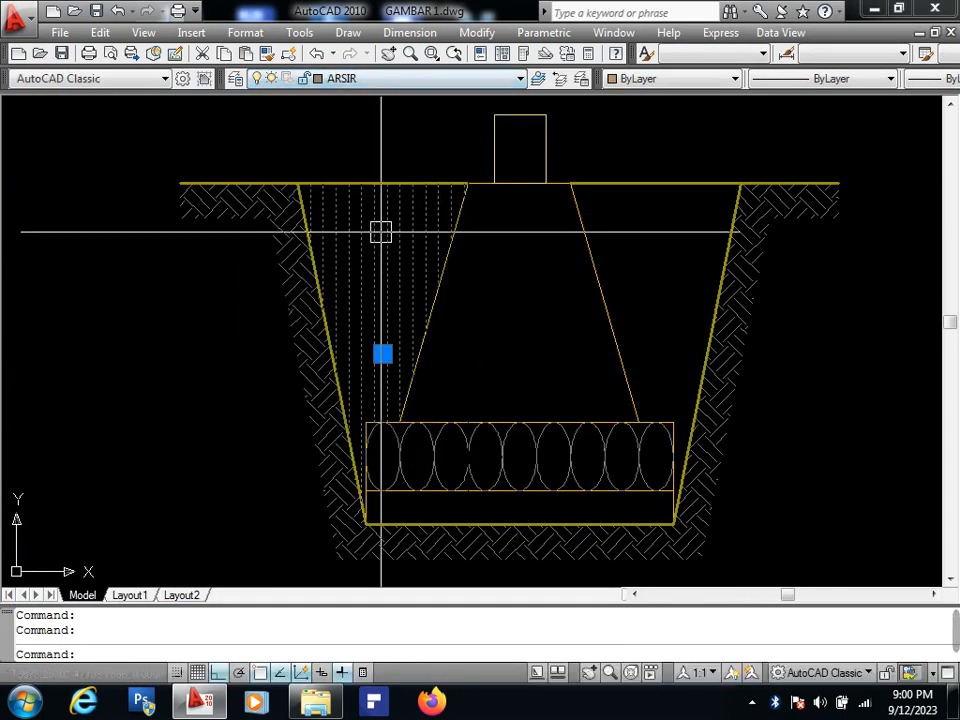
Extend the backfill hatch to the gap between the foundation and the right excavation slope.
key(Return)
key(Return)
key(Return)
key(Return)
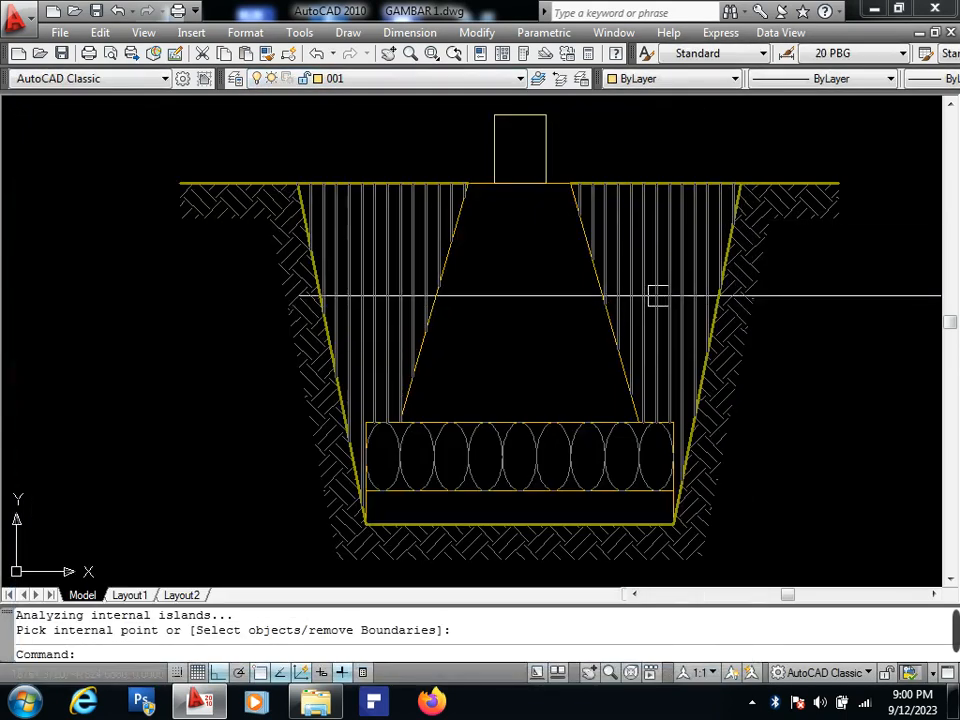
Hatch the foundation's trapezoidal body with the GRAVEL pattern at angle 0 and scale 45.
scroll(634, 315, up, 1)
key(Return)
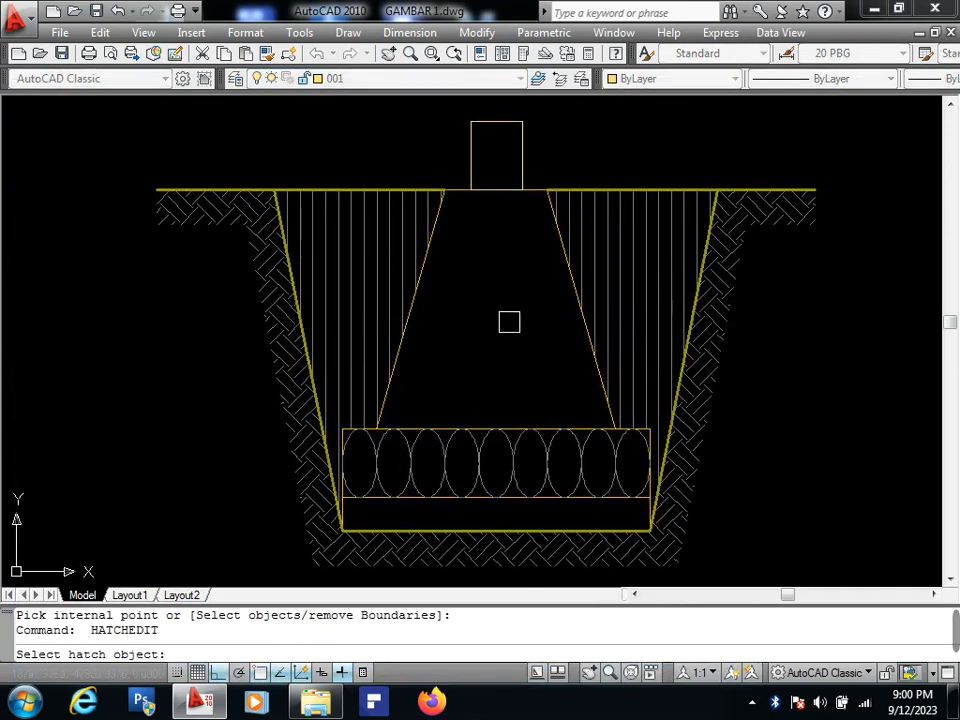
key(Escape)
text(H)
key(space)
key(space)
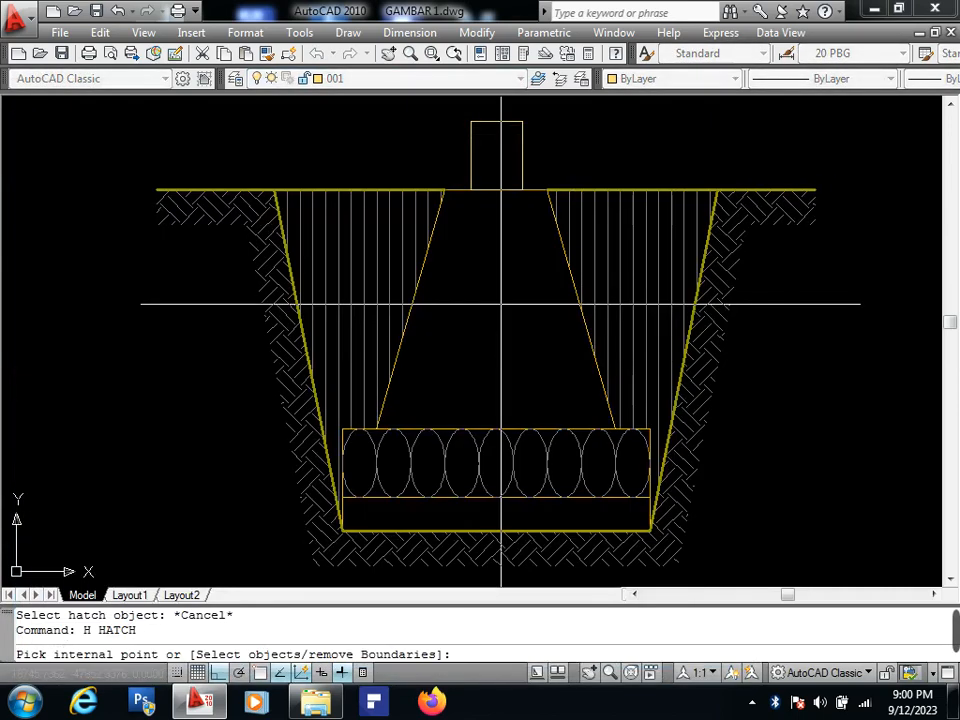
key(Return)
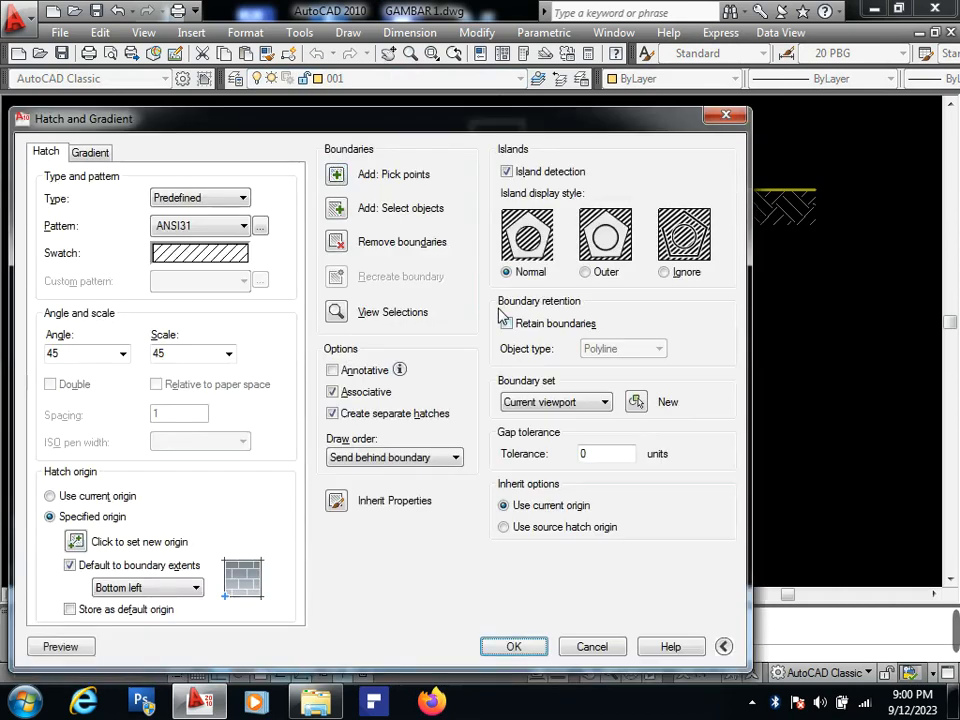
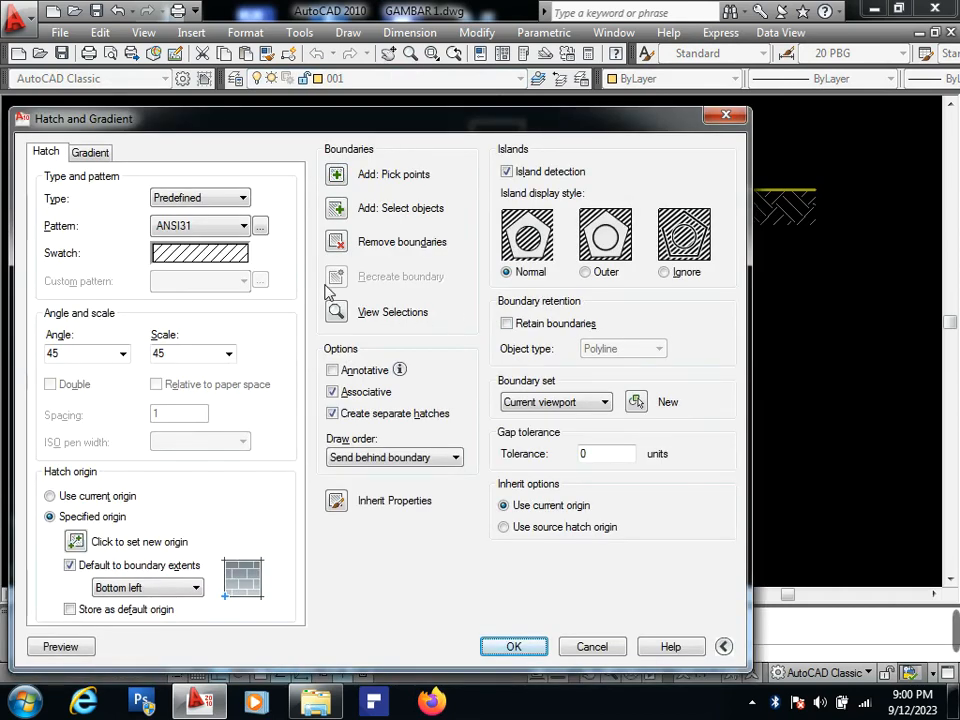
click(231, 258)
key(Escape)
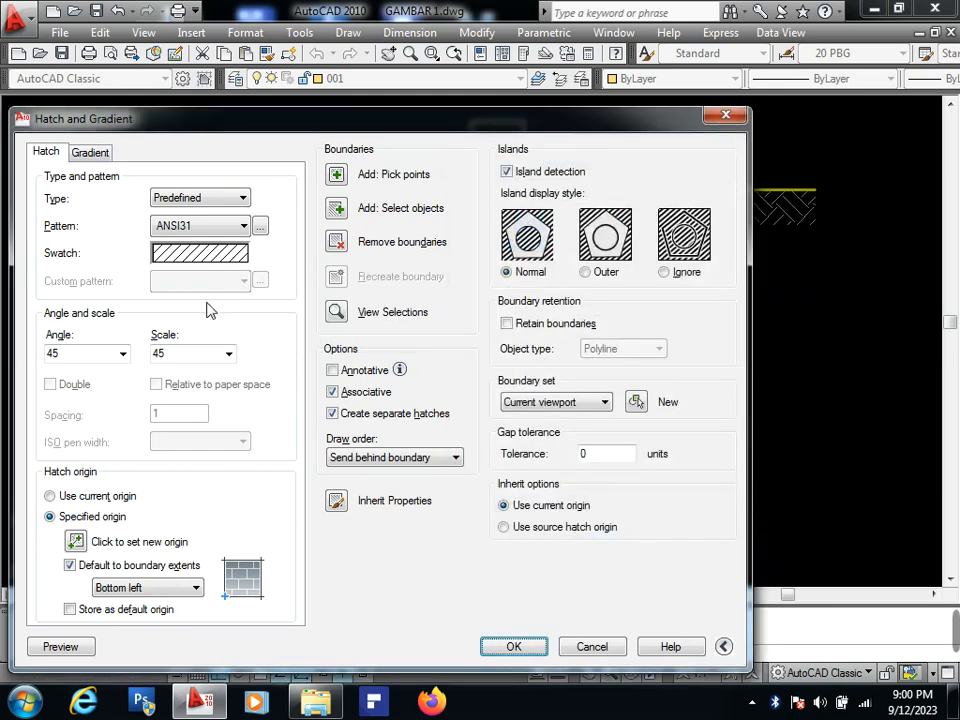
click(260, 227)
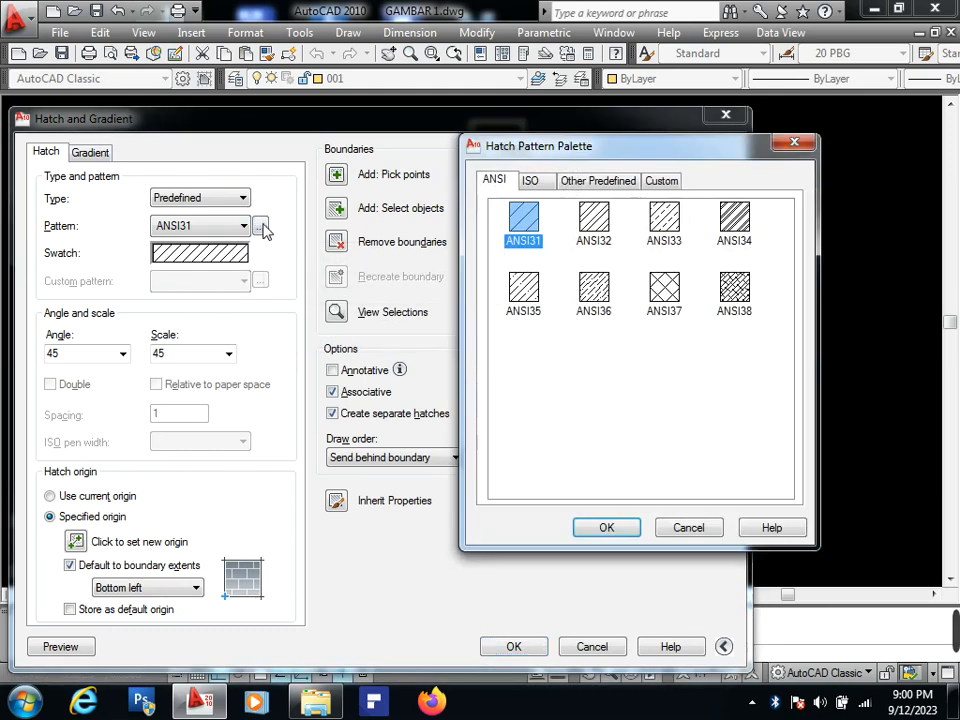
click(586, 182)
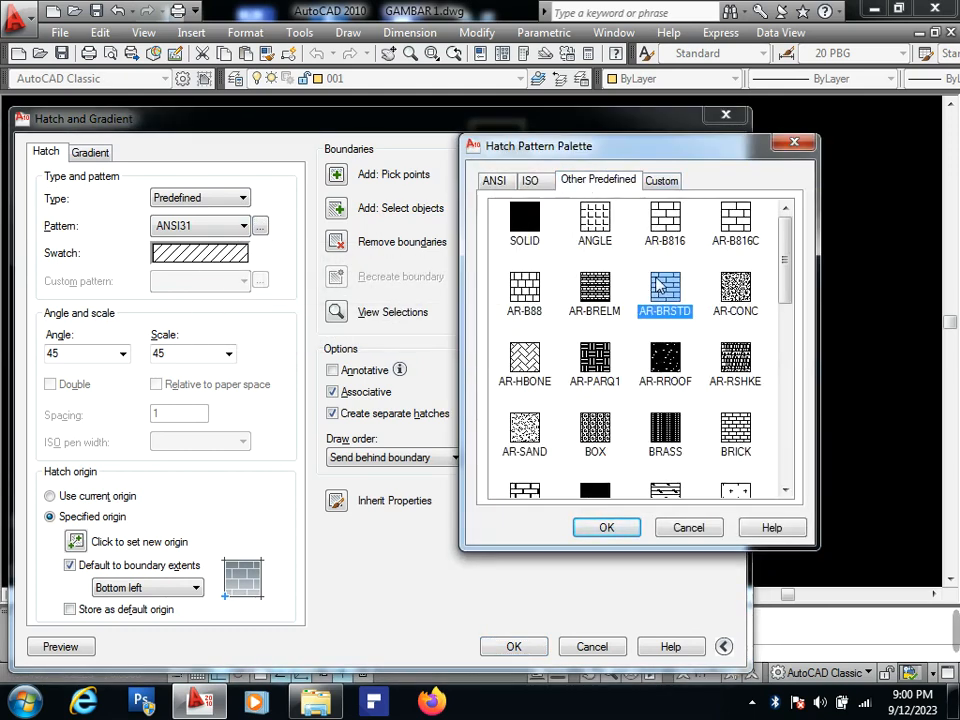
key(Down)
key(Down)
key(Down)
key(Down)
key(Down)
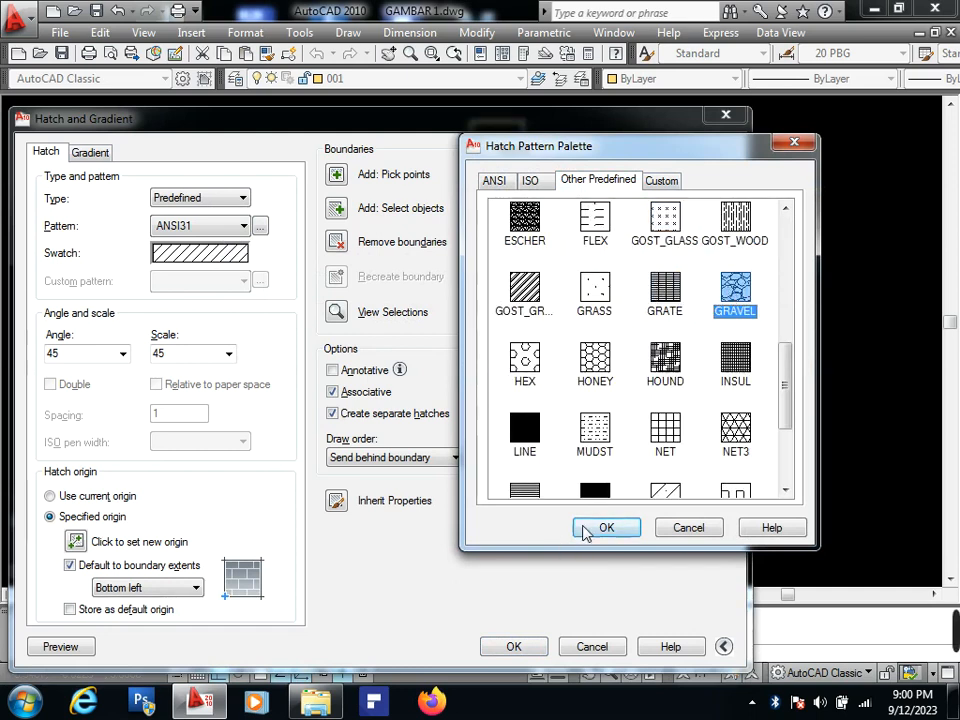
click(603, 528)
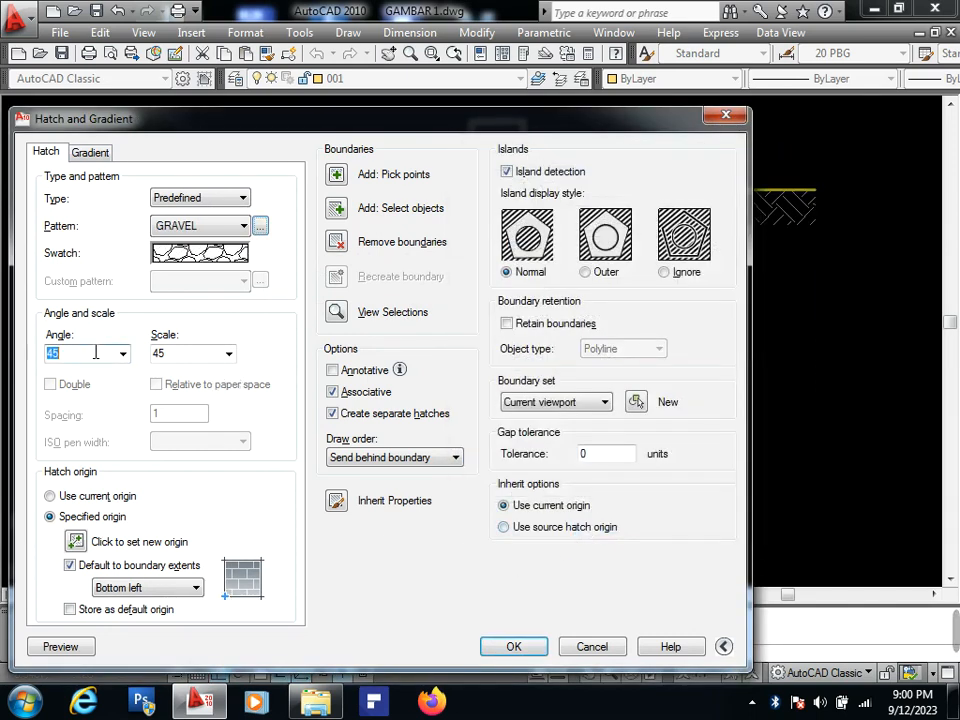
click(523, 653)
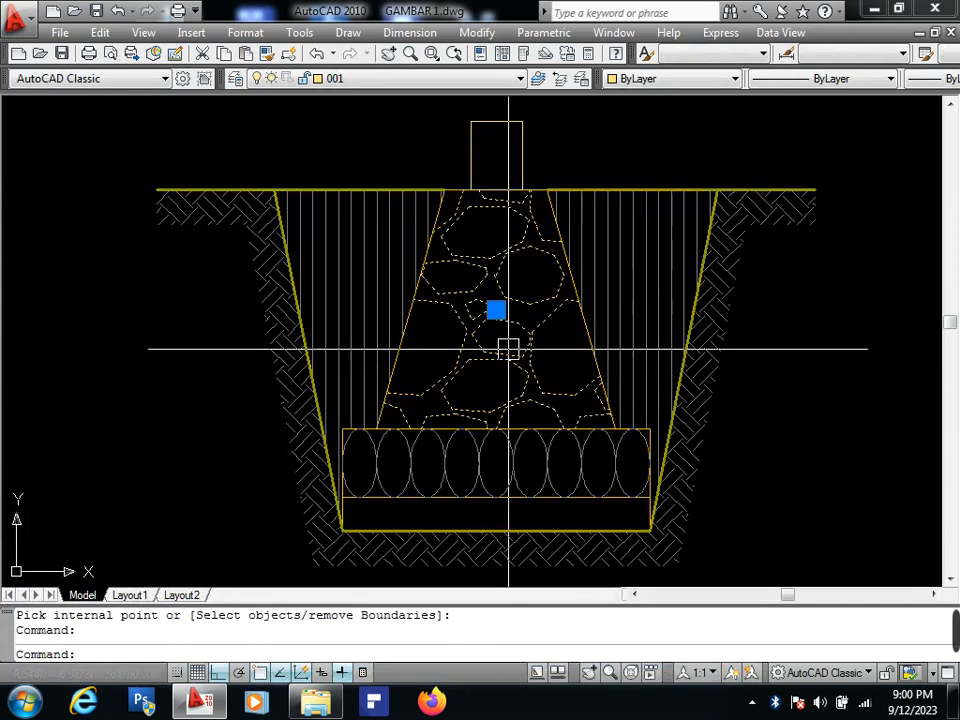
Set the gravel hatch's scale to 30 and assign it to the ARSIR layer.
double_click(508, 347)
double_click(193, 354)
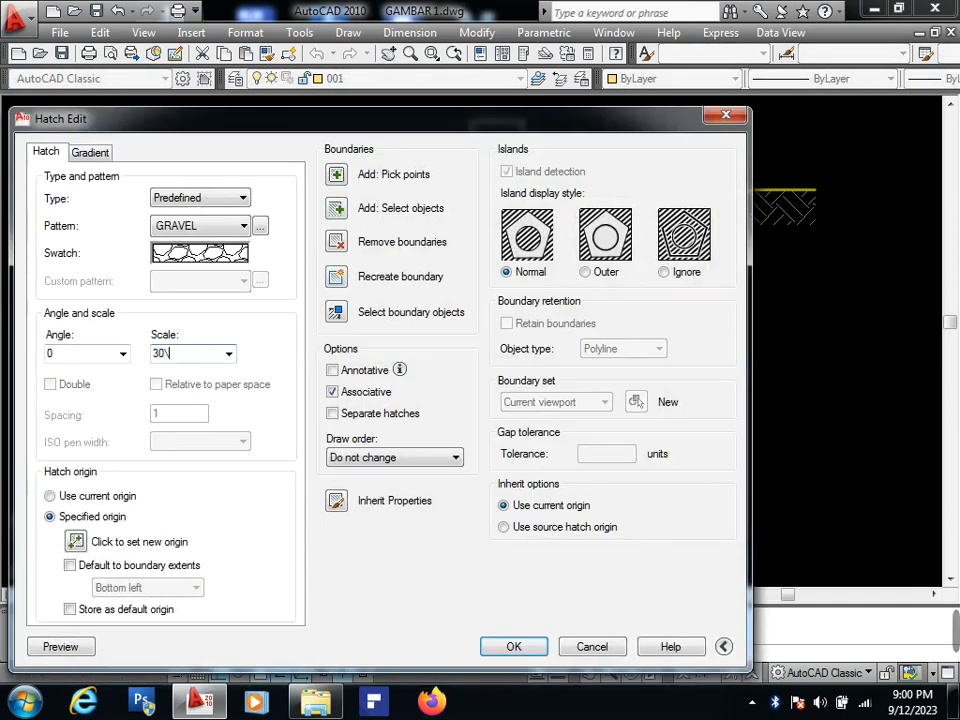
text(30)
key(Return)
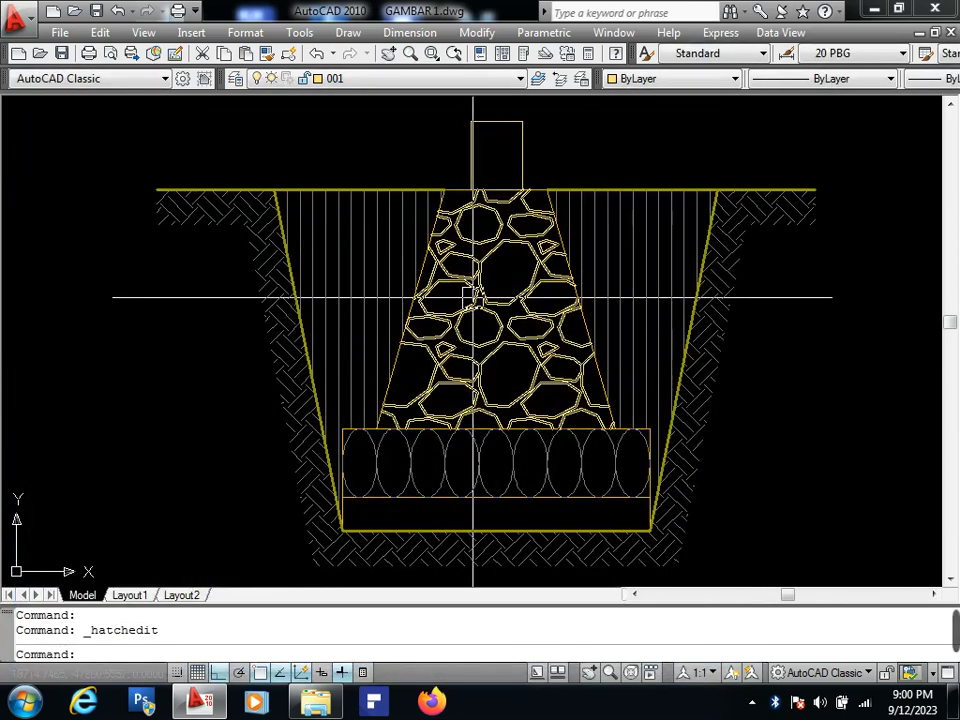
click(384, 80)
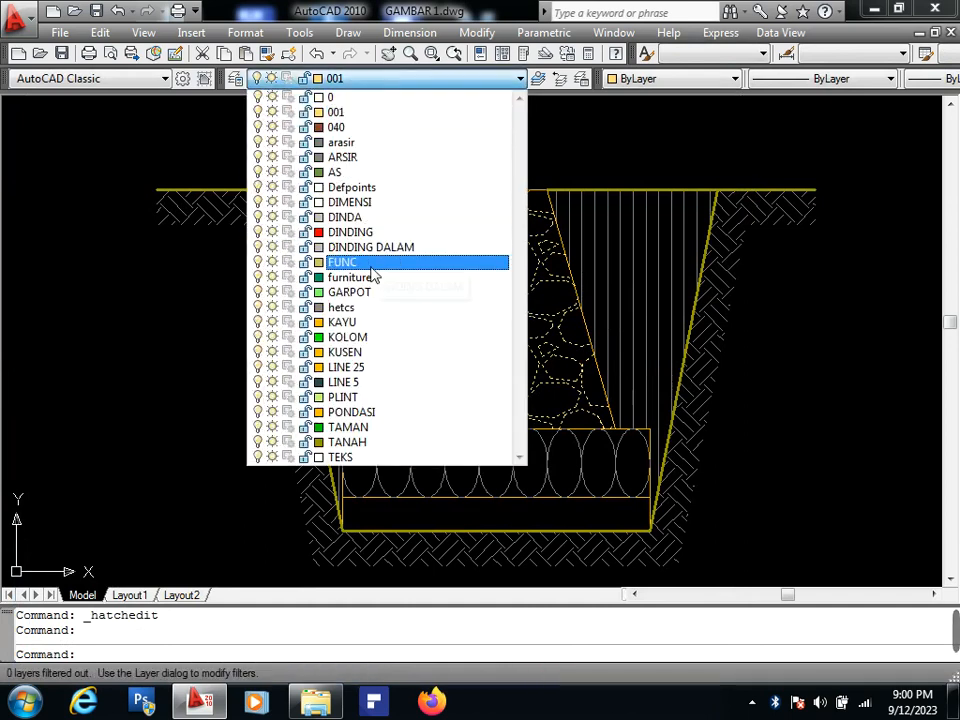
click(345, 157)
key(Escape)
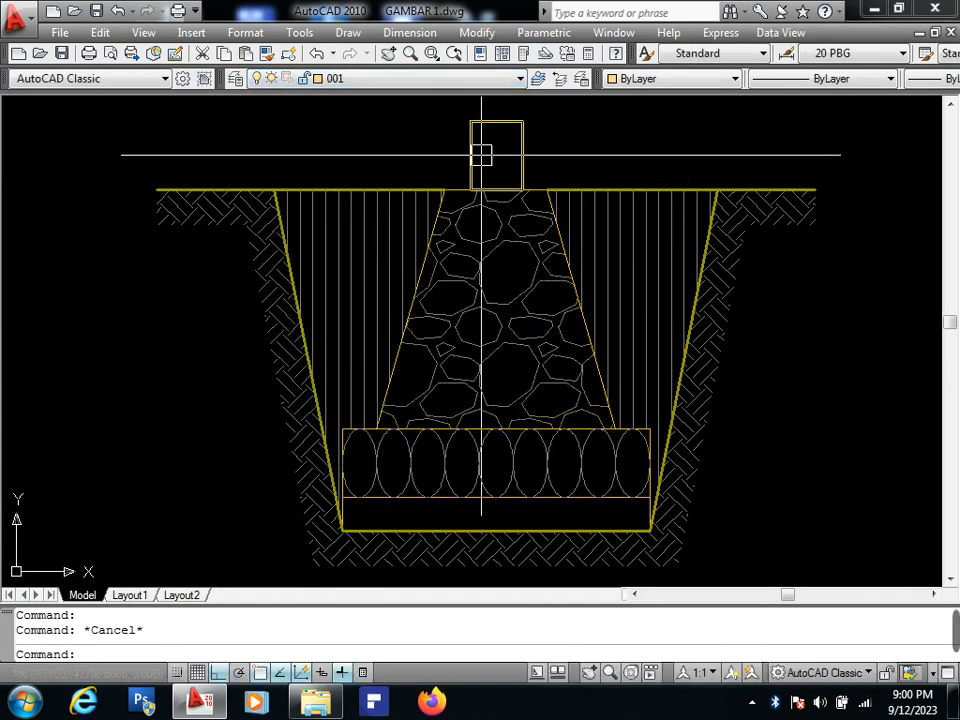
Copy the wall section above the sloof beam from the reference foundation detail onto the top midpoint of the new sloof beam.
scroll(496, 280, down, 5)
scroll(500, 290, up, 8)
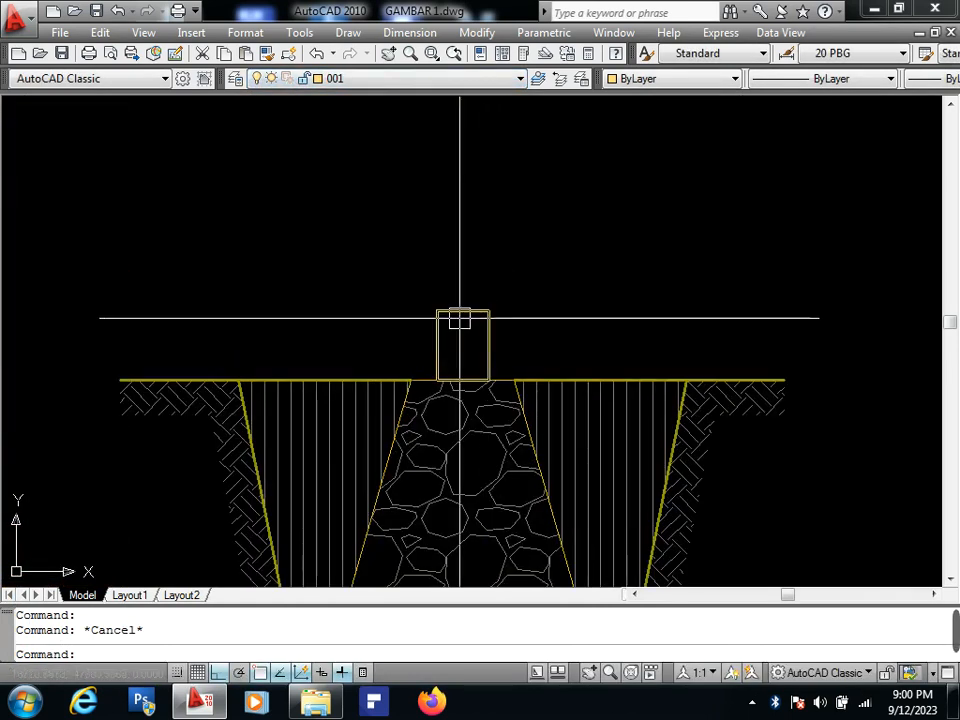
scroll(465, 330, down, 4)
scroll(474, 355, down, 6)
scroll(555, 189, up, 3)
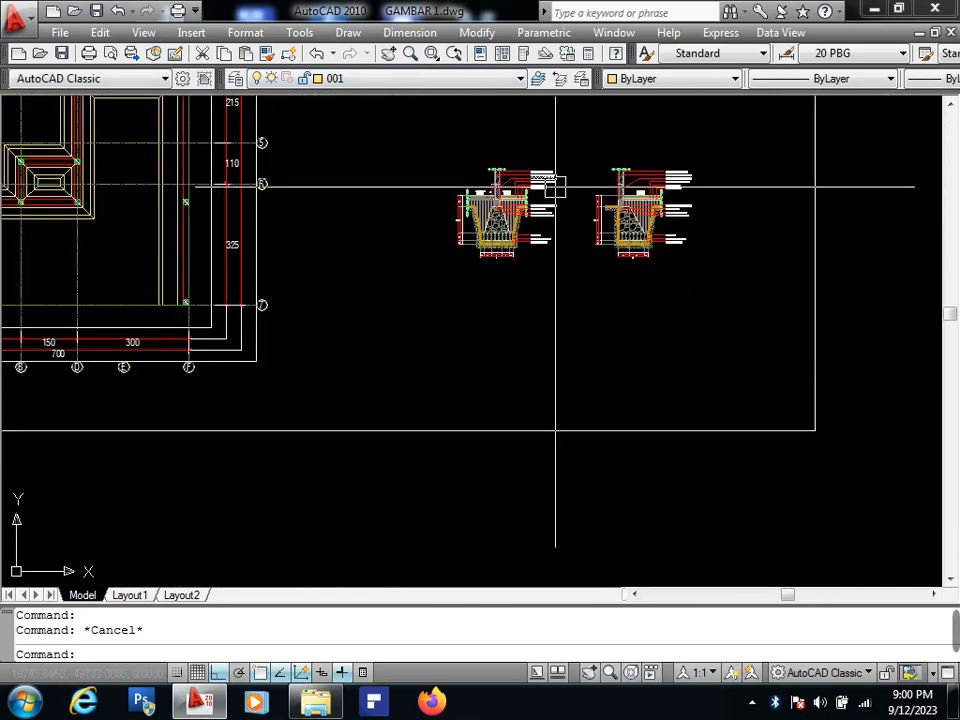
scroll(400, 321, up, 3)
scroll(433, 160, up, 3)
middle_drag(433, 161, 476, 241)
scroll(471, 259, up, 3)
click(467, 263)
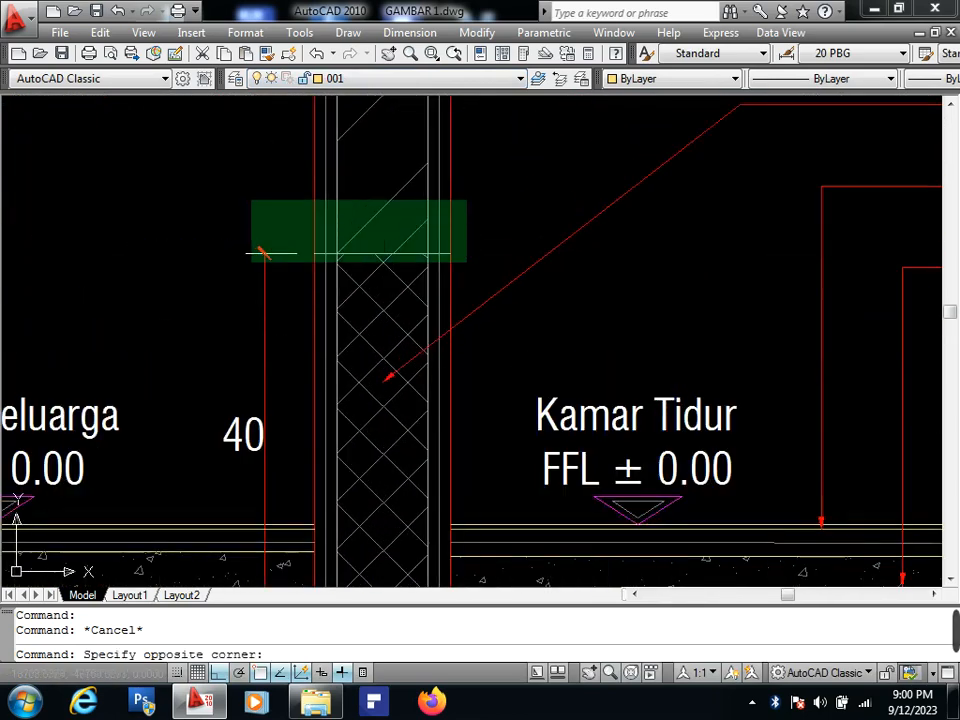
click(251, 199)
scroll(345, 220, down, 4)
middle_drag(345, 222, 396, 167)
text(CO)
key(Return)
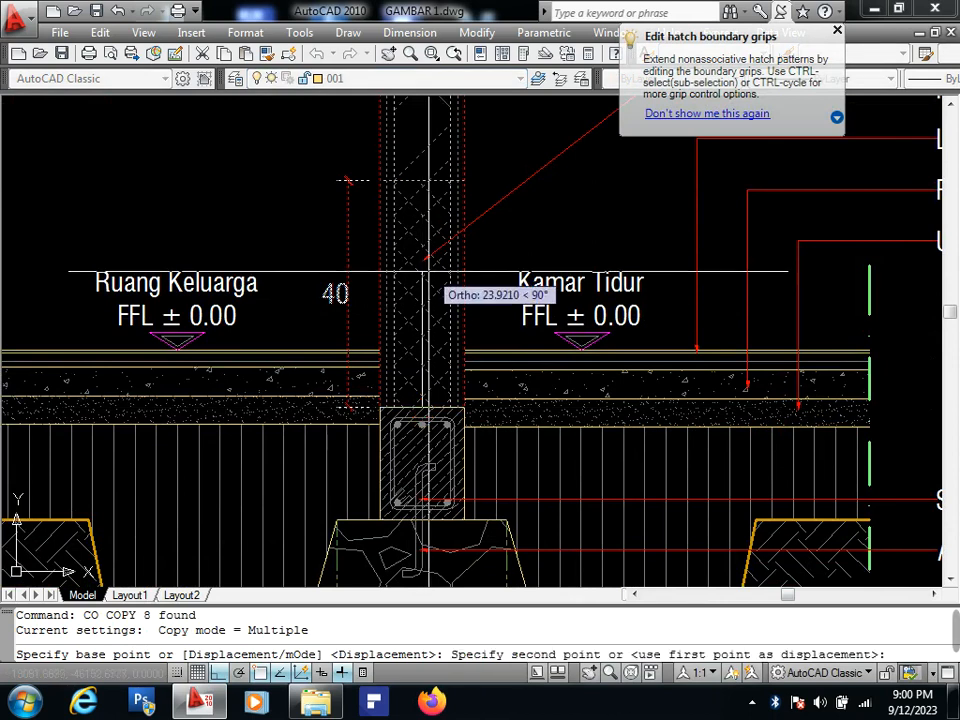
scroll(428, 268, down, 6)
scroll(428, 508, up, 4)
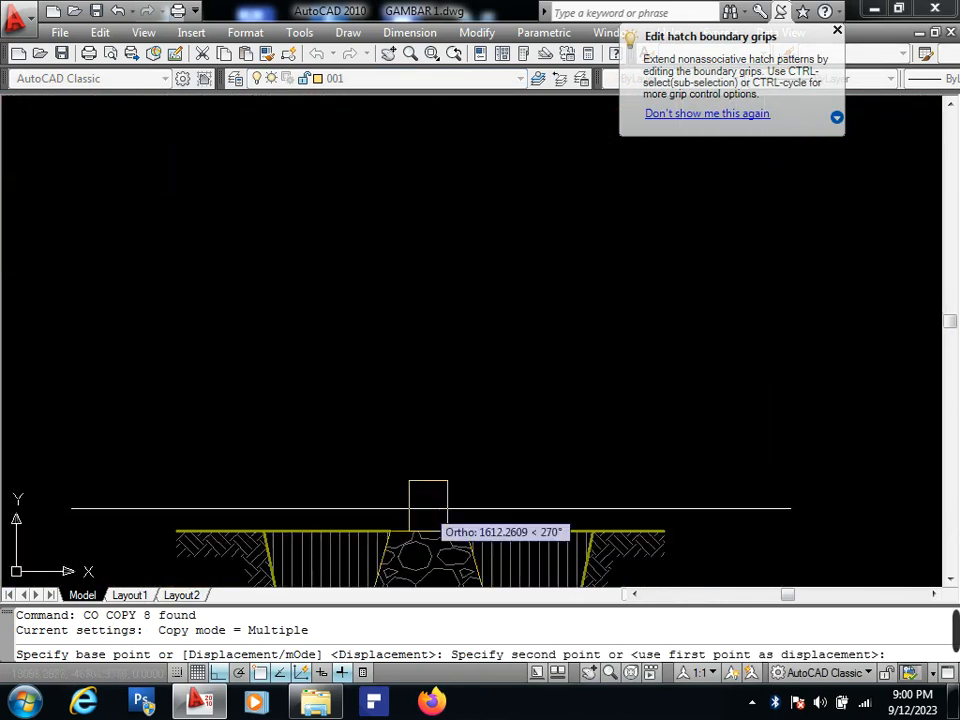
click(428, 480)
key(Escape)
key(Escape)
Erase the height dimension that was copied along with the wall section.
scroll(388, 433, up, 2)
click(388, 433)
text(E)
key(Return)
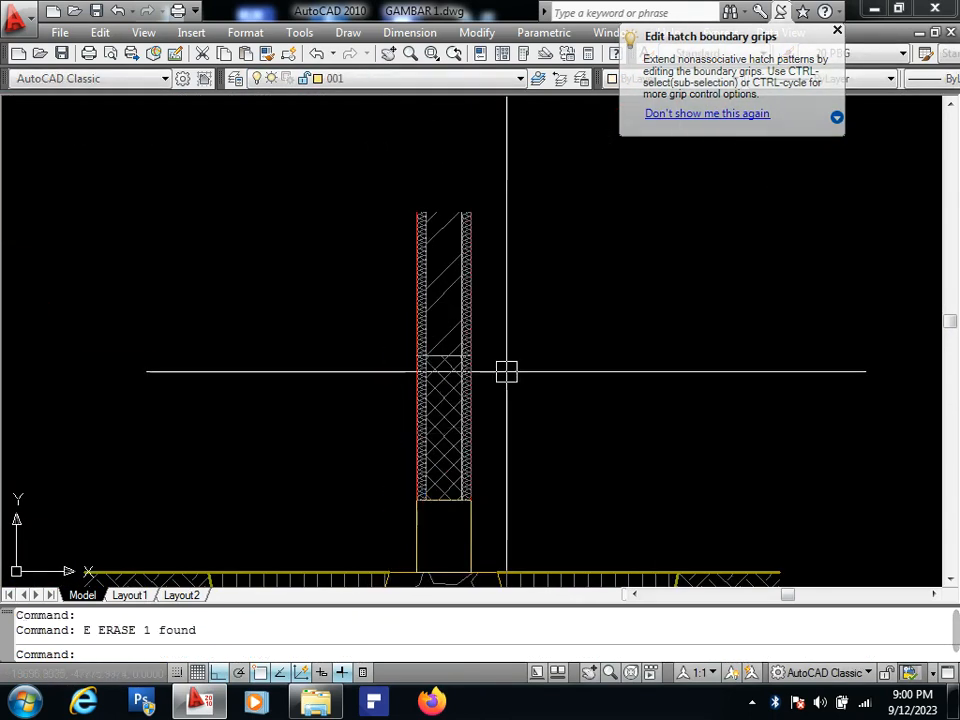
click(511, 375)
click(383, 312)
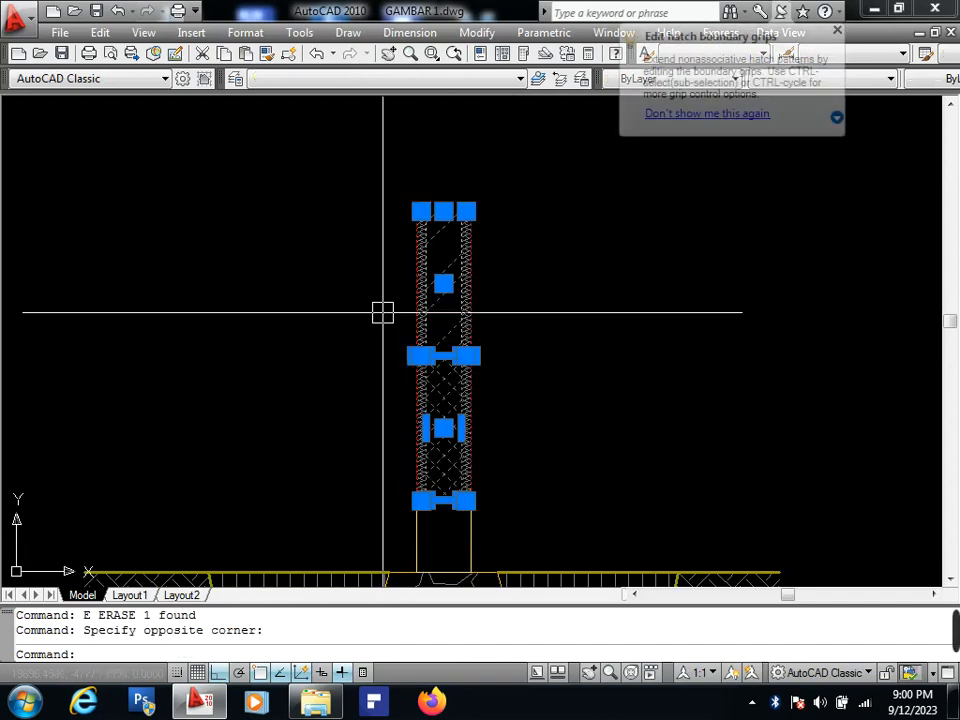
scroll(385, 315, down, 5)
key(Escape)
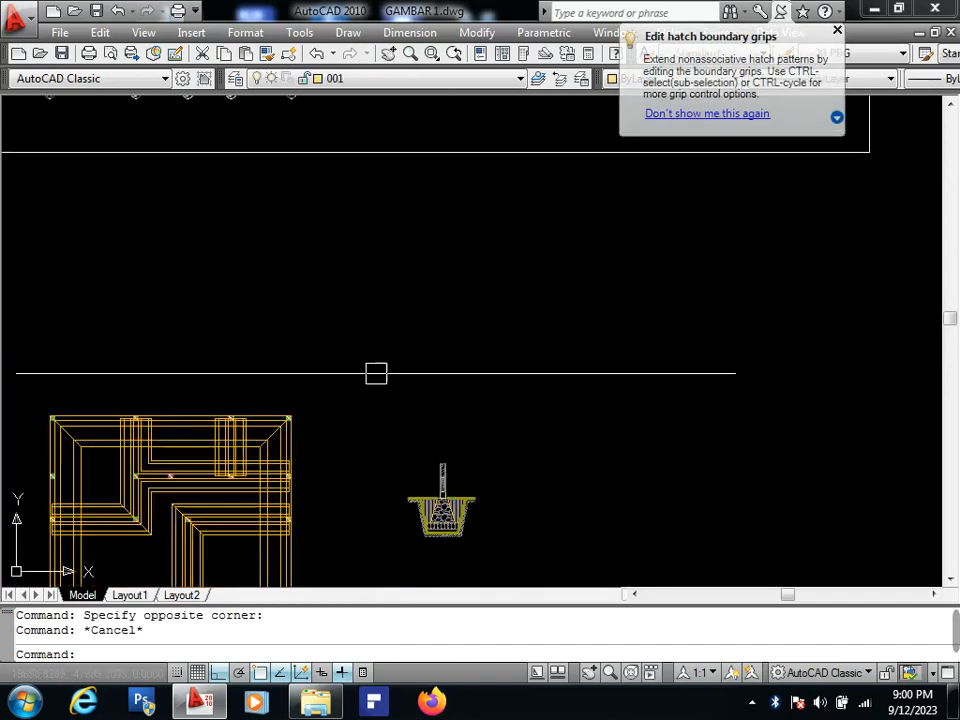
Erase the ground line and the backfill hatch between the foundation and the right excavation slope.
scroll(320, 350, down, 3)
scroll(225, 246, up, 5)
scroll(400, 335, up, 2)
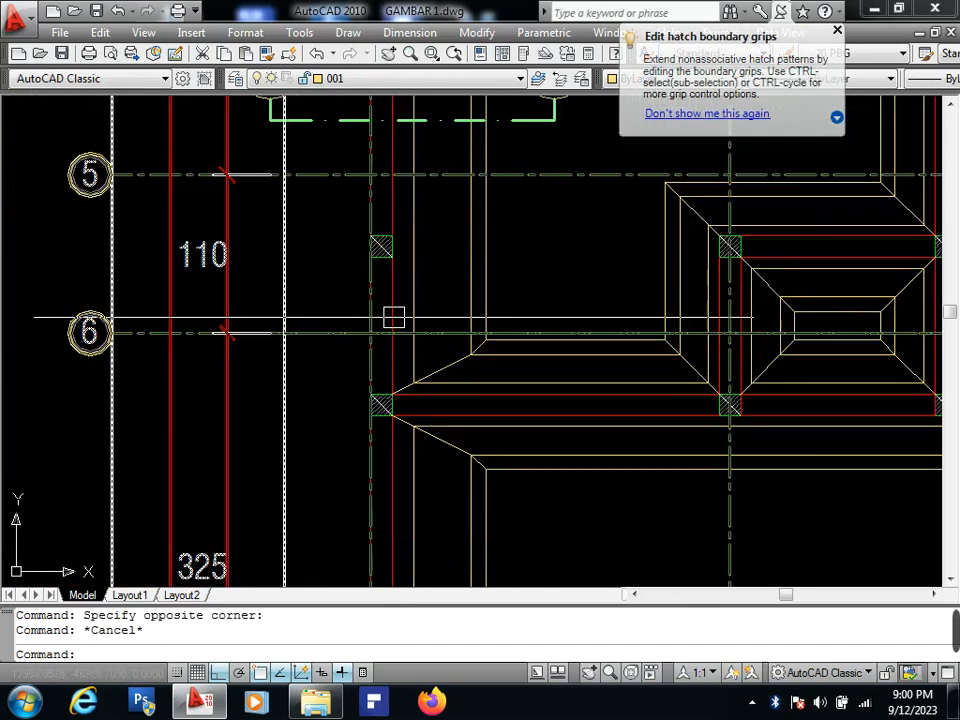
scroll(393, 317, down, 5)
scroll(370, 285, up, 6)
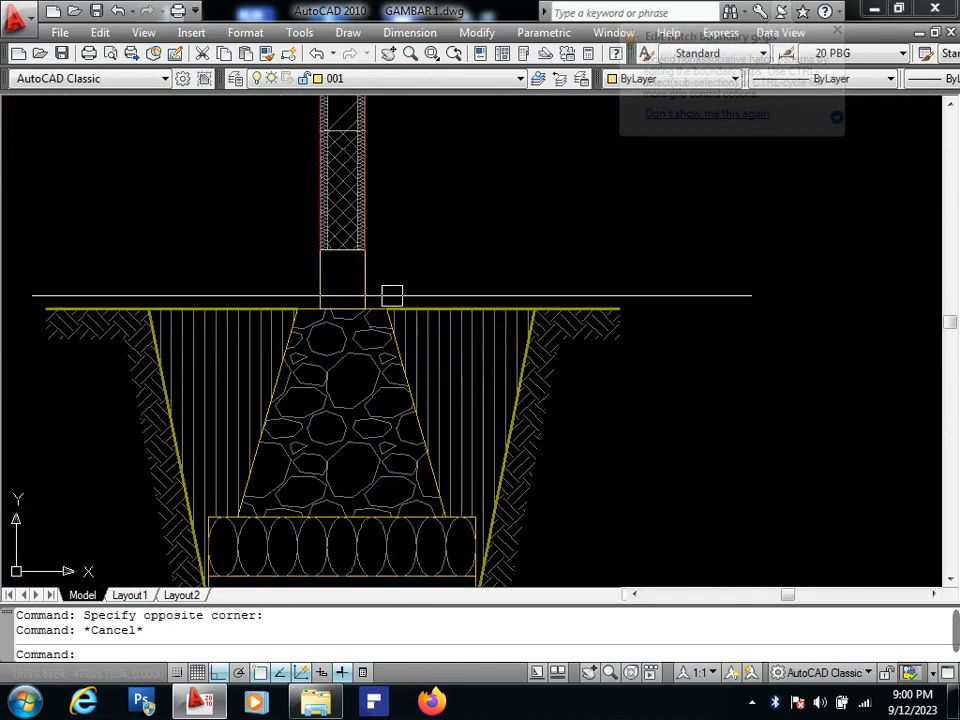
key(Return)
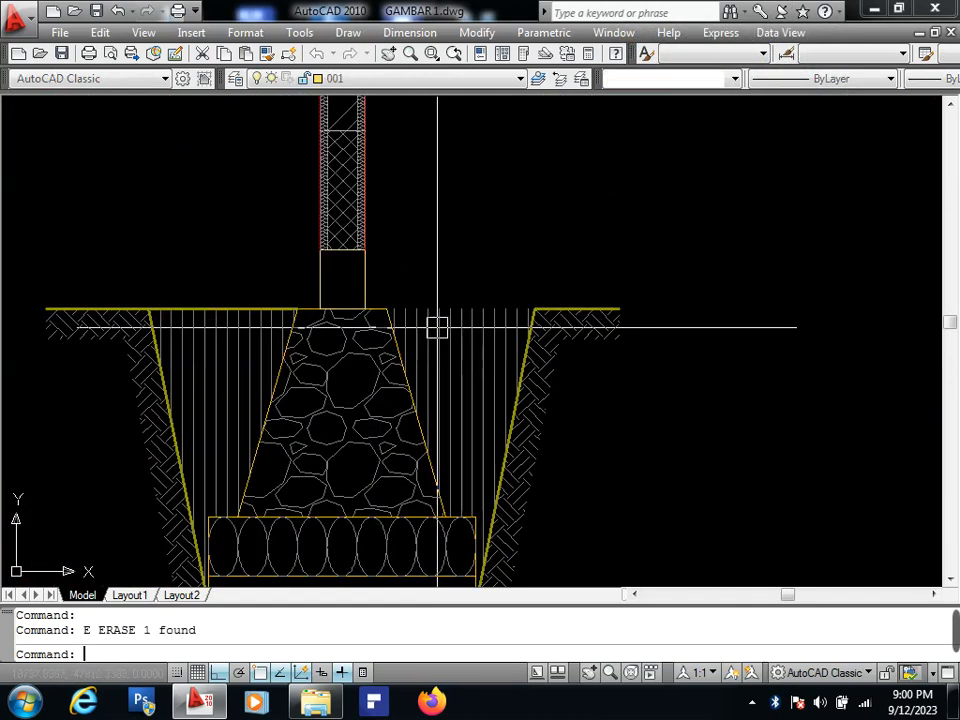
key(Return)
key(Return)
click(437, 328)
key(Return)
Erase the backfill hatch and the ground line between the left excavation slope and the foundation.
scroll(439, 357, down, 8)
middle_drag(478, 212, 471, 345)
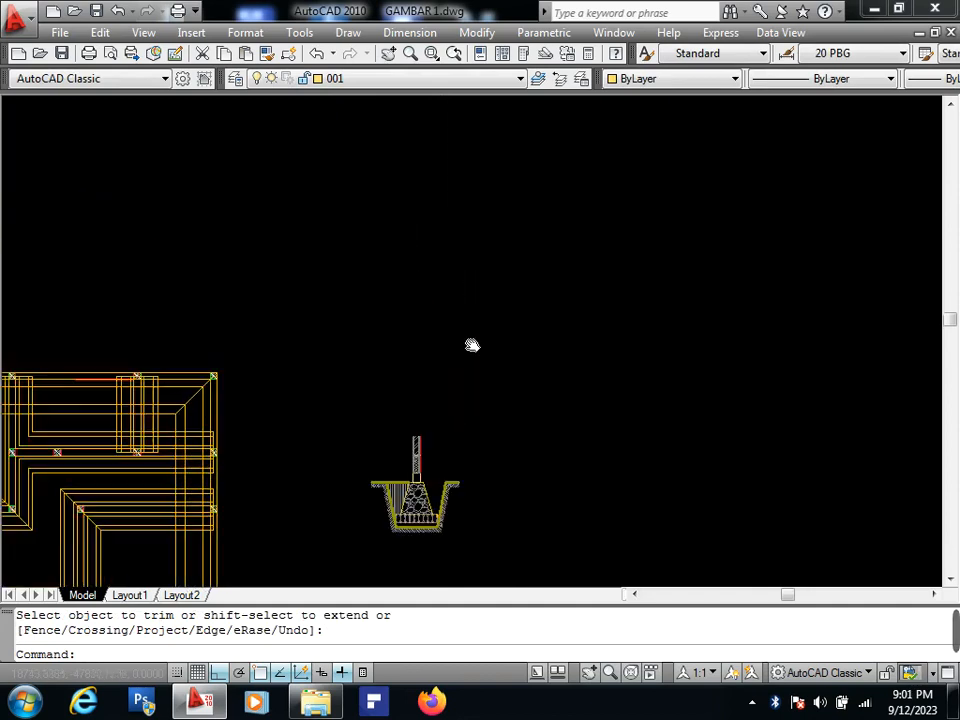
scroll(471, 345, down, 2)
mouse_move(499, 240)
middle_down()
mouse_move(483, 434)
mouse_move(505, 304)
middle_up()
middle_drag(440, 562, 497, 294)
scroll(440, 430, up, 6)
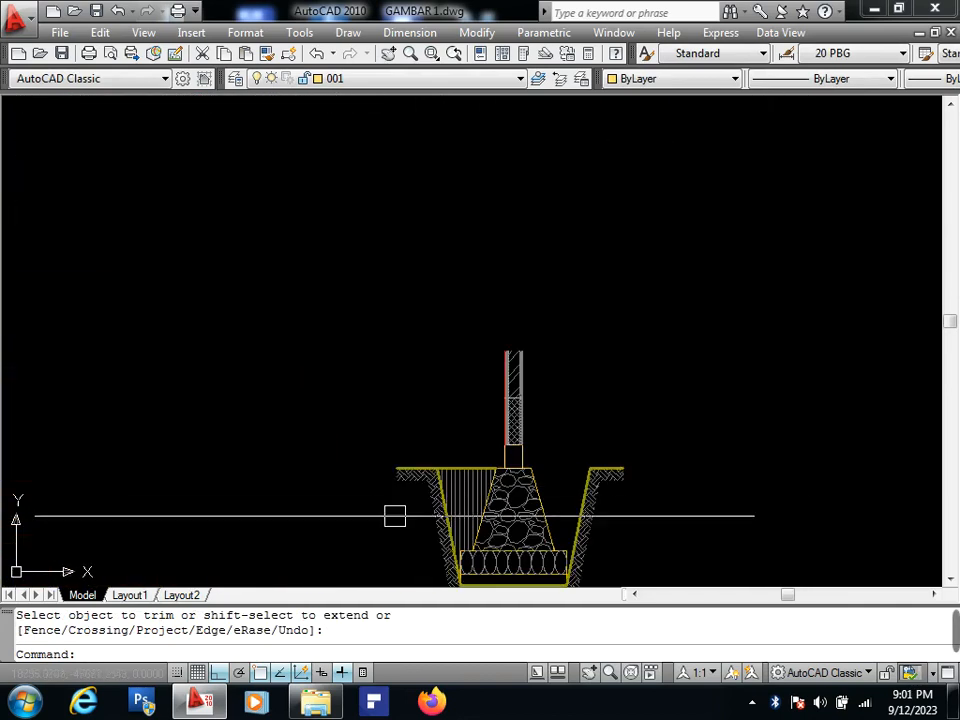
scroll(462, 486, up, 3)
key(Return)
key(Return)
click(460, 495)
key(Escape)
click(467, 480)
text(E)
key(Return)
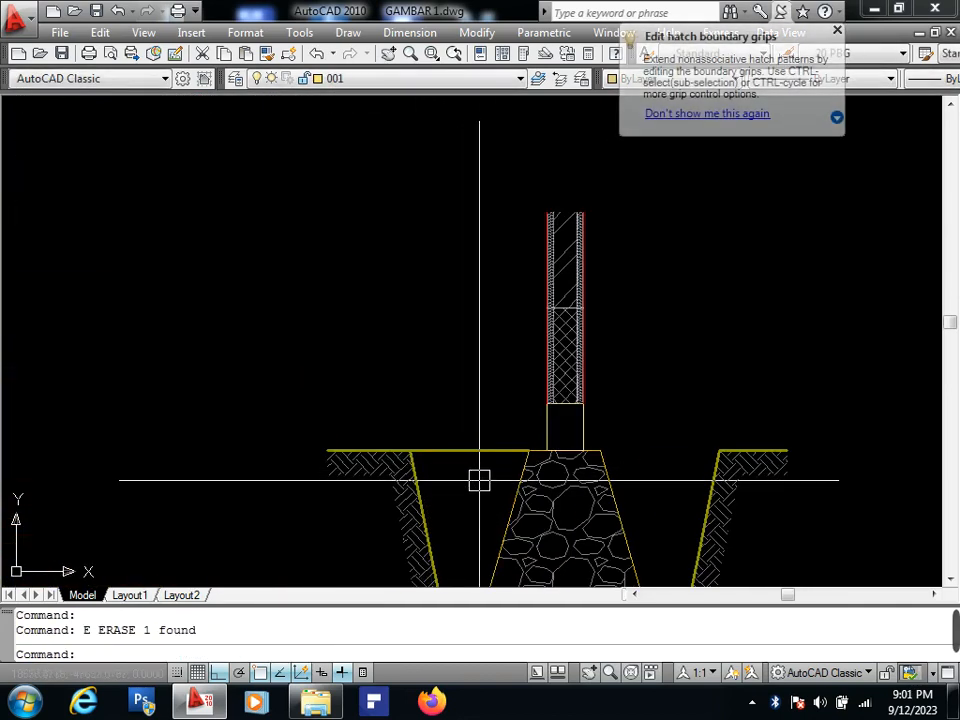
click(478, 481)
click(461, 401)
text(E)
key(Return)
Check the floor height in the reference detail and draw a horizontal construction line at the new section's ground level.
scroll(452, 394, down, 6)
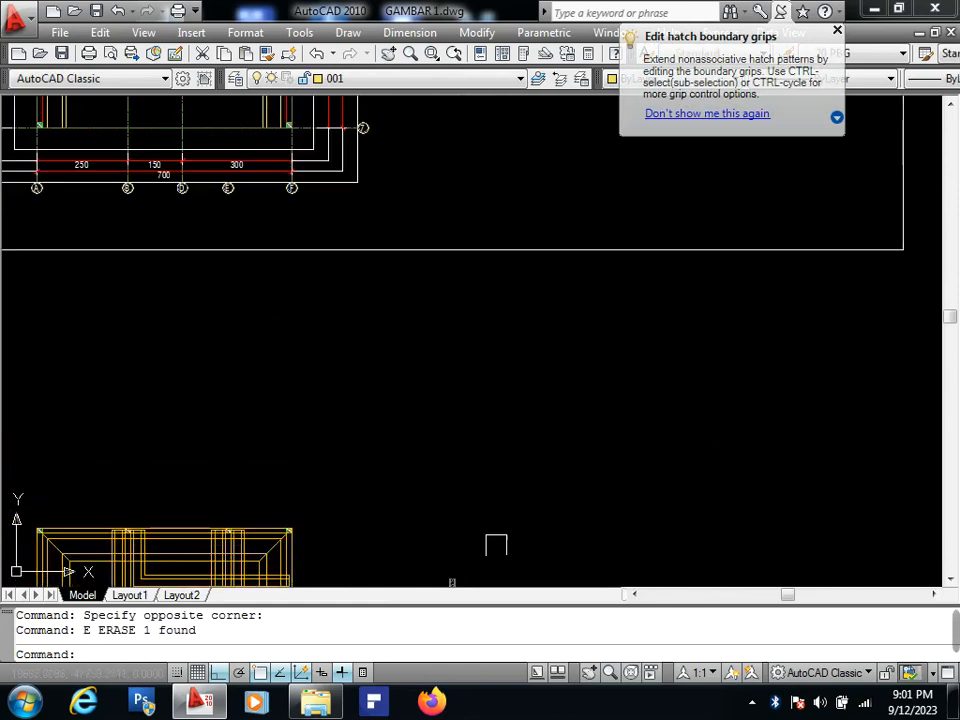
scroll(564, 204, up, 4)
scroll(479, 231, up, 6)
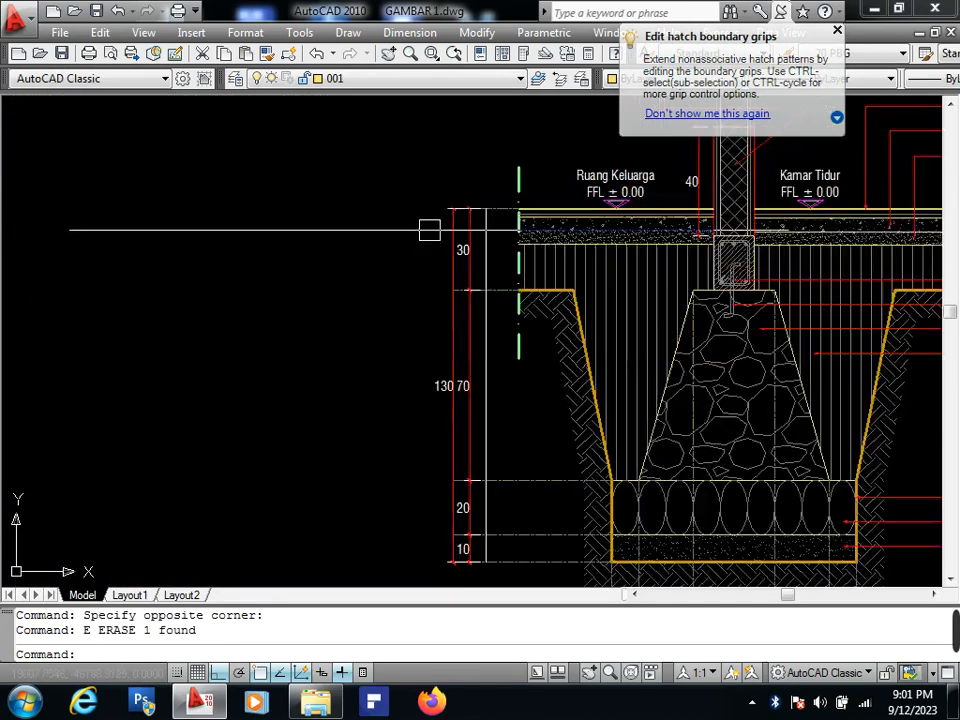
scroll(415, 211, down, 10)
scroll(450, 440, up, 3)
scroll(450, 445, down, 4)
scroll(425, 540, up, 5)
text(XL)
key(space)
scroll(540, 366, up, 5)
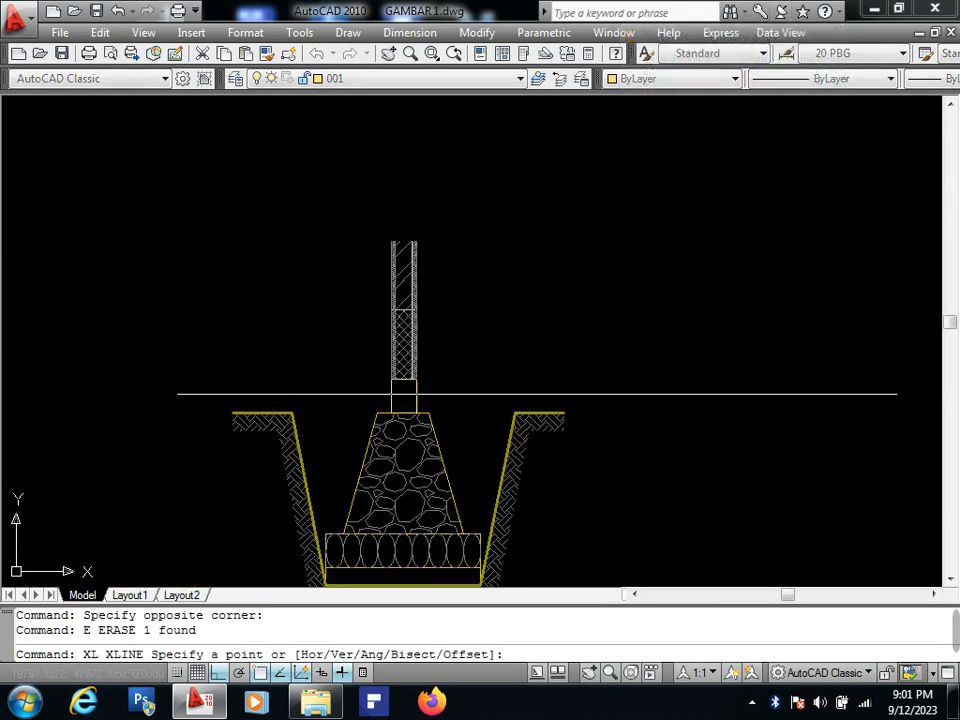
click(535, 411)
click(920, 412)
key(space)
Move the horizontal construction line up 30 units from the ground level.
click(640, 452)
click(621, 363)
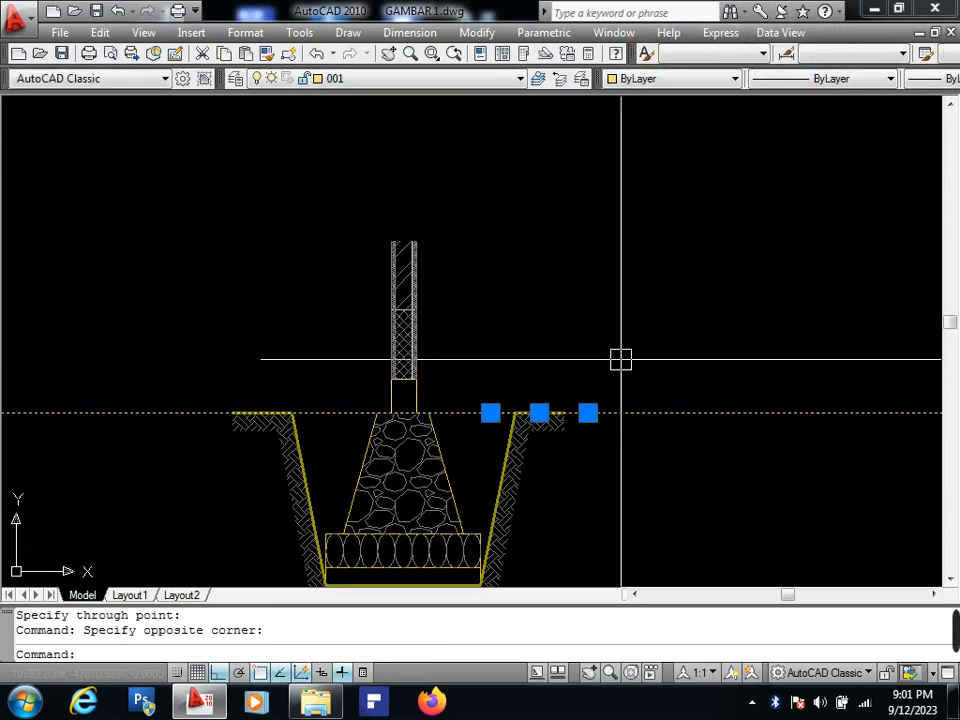
text(M)
key(space)
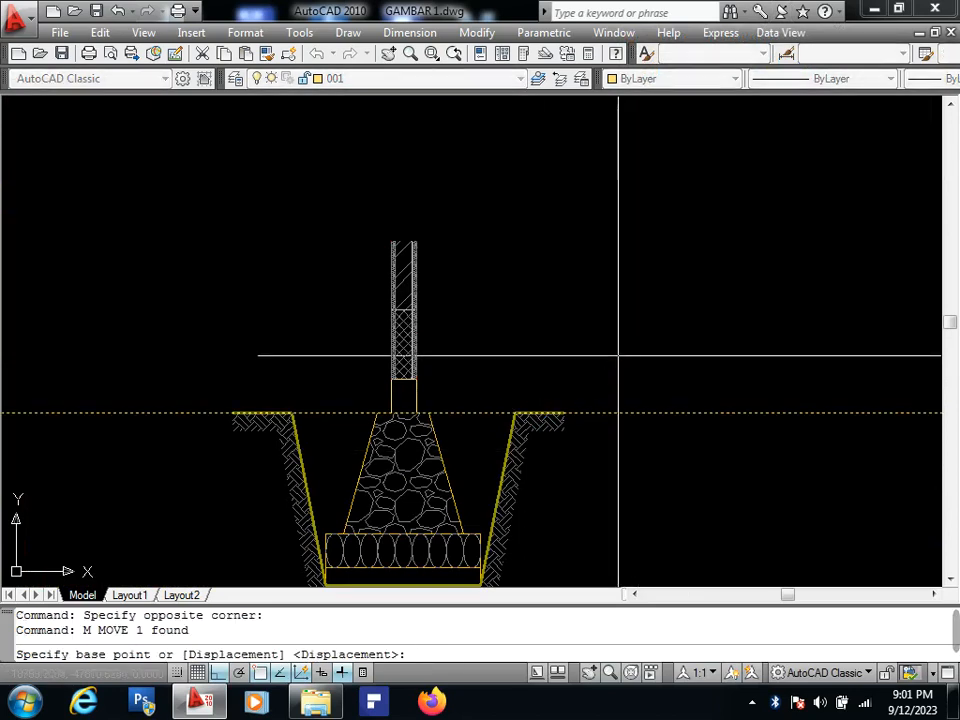
scroll(598, 383, up, 2)
click(587, 427)
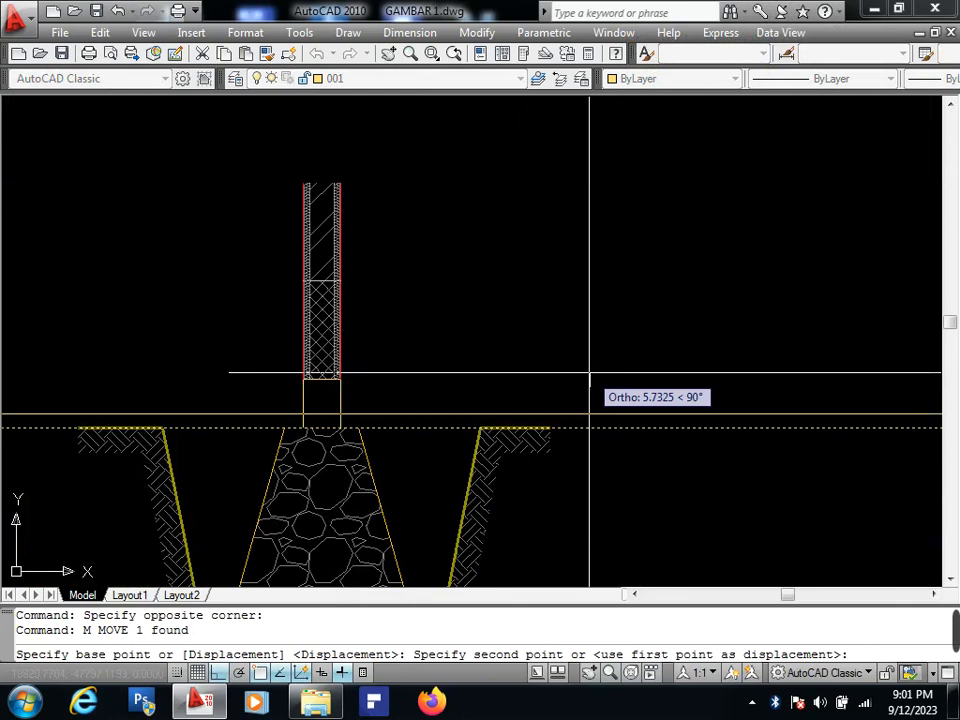
text(30)
key(Return)
Offset the raised construction line 1 unit downward.
scroll(589, 372, up, 2)
click(588, 381)
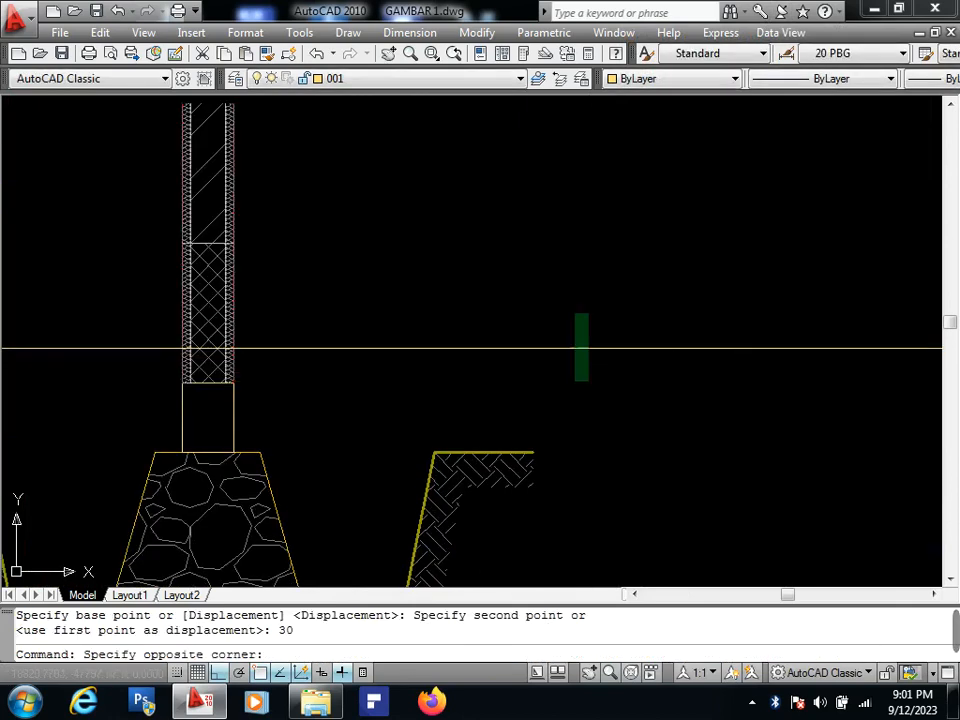
click(573, 313)
middle_drag(527, 403, 548, 349)
text(O)
key(space)
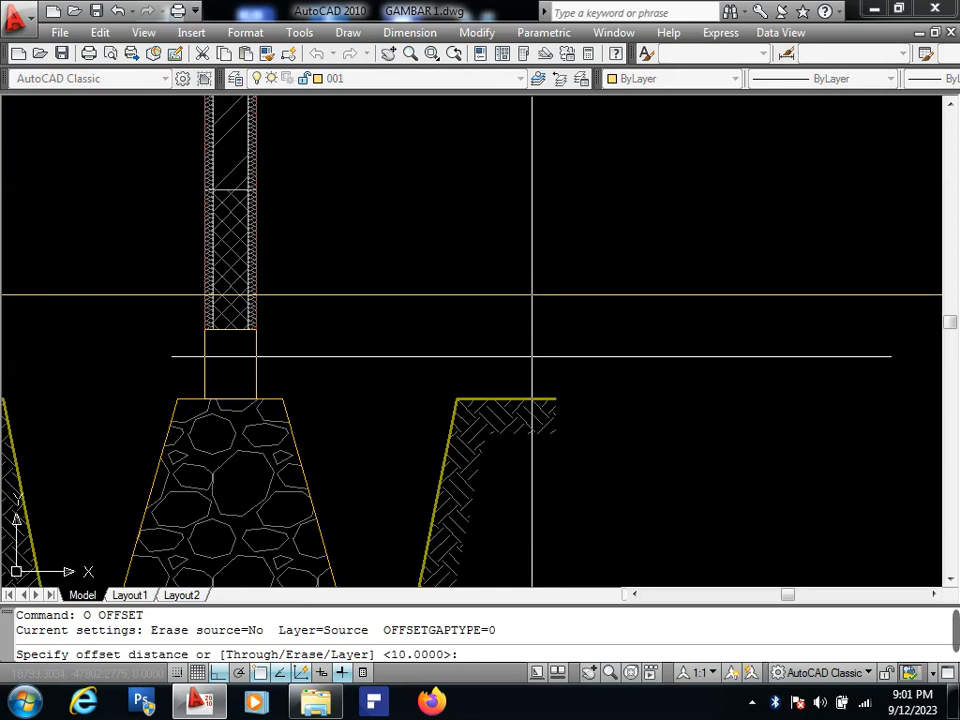
text(1)
key(Return)
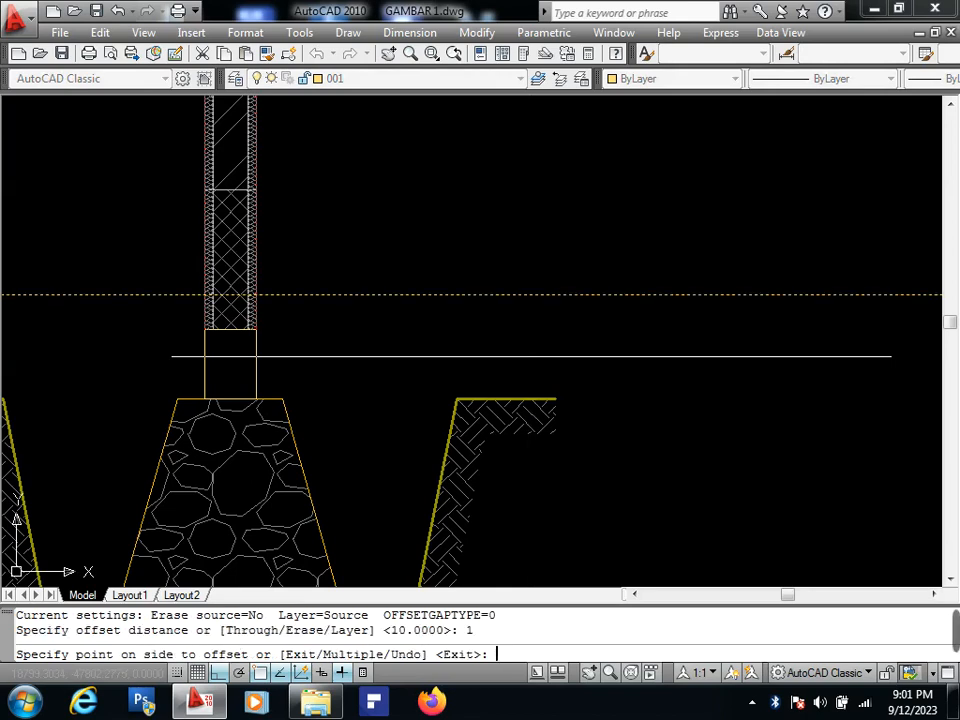
click(532, 356)
key(Return)
scroll(291, 300, up, 3)
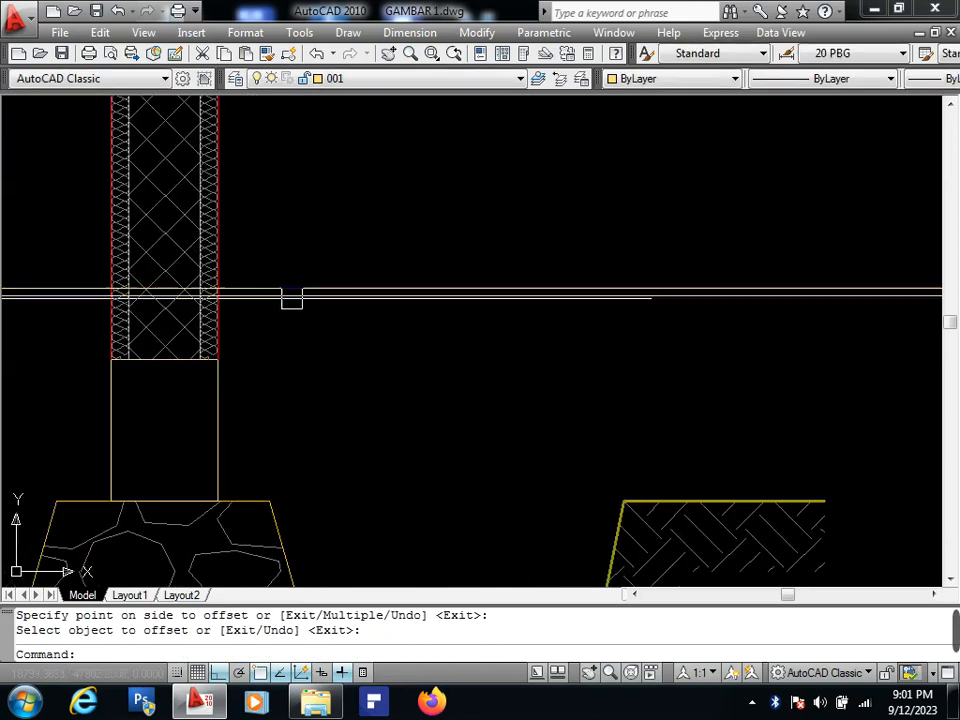
Offset the lower of the two horizontal floor lines 3 units downward.
click(281, 302)
middle_drag(255, 320, 289, 304)
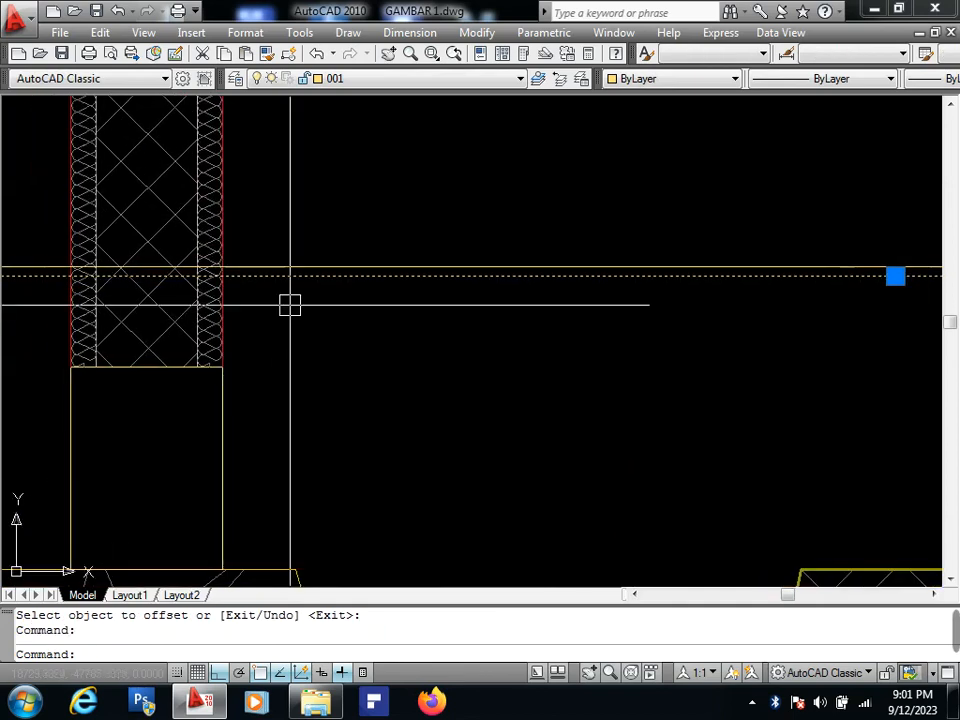
text(O)
key(space)
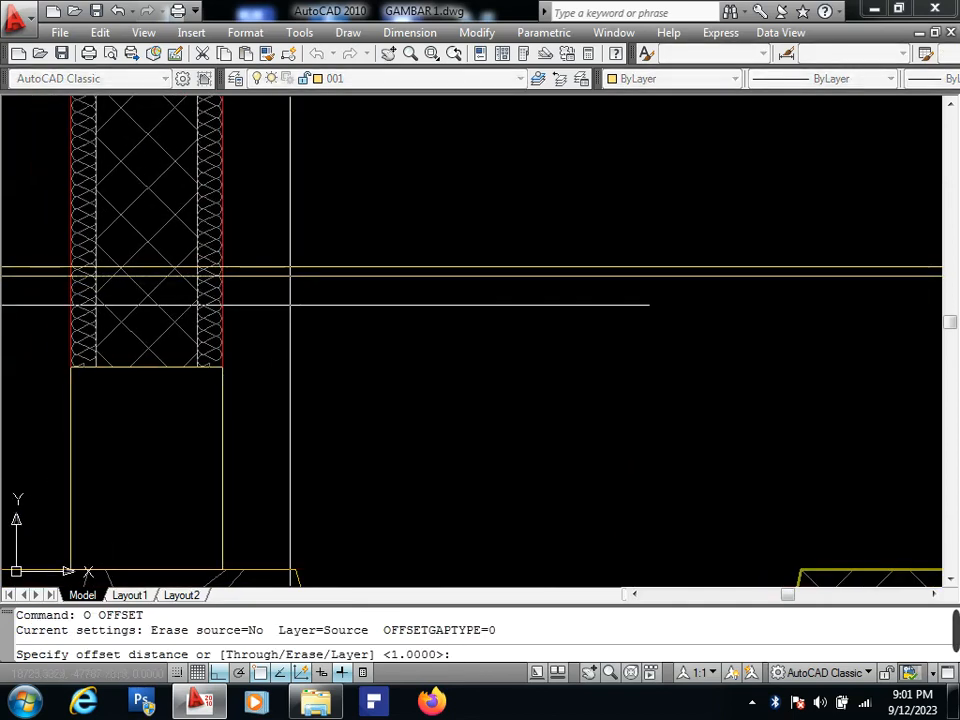
text(3)
key(Return)
click(289, 305)
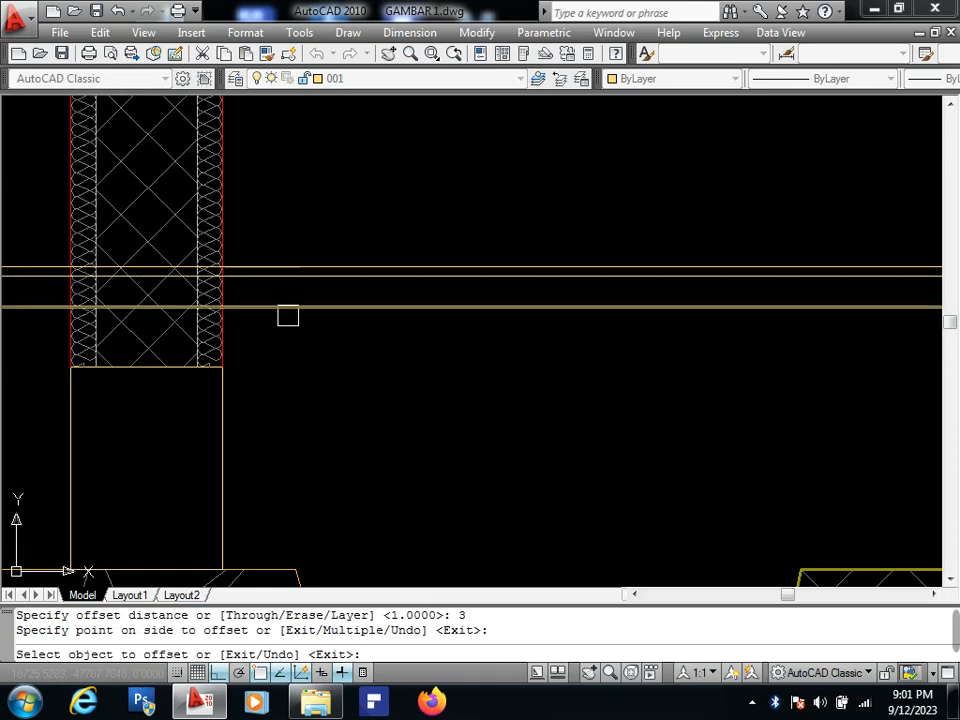
key(Return)
Offset the lowest floor line 5 units downward, and offset that copy down by another 5 units.
click(288, 316)
text(O)
key(space)
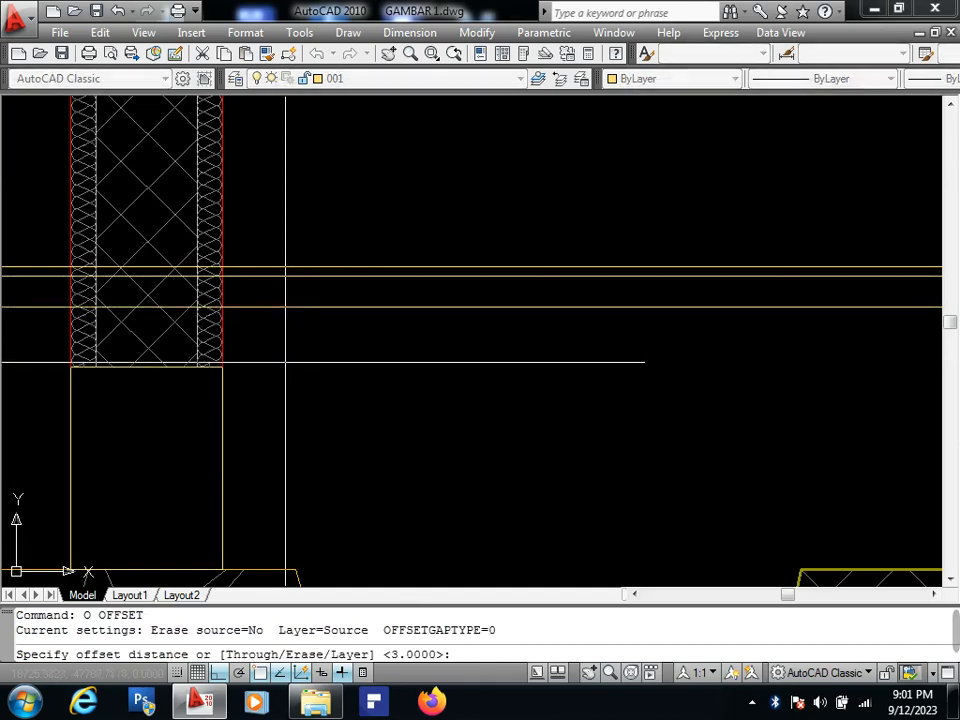
key(Return)
click(285, 362)
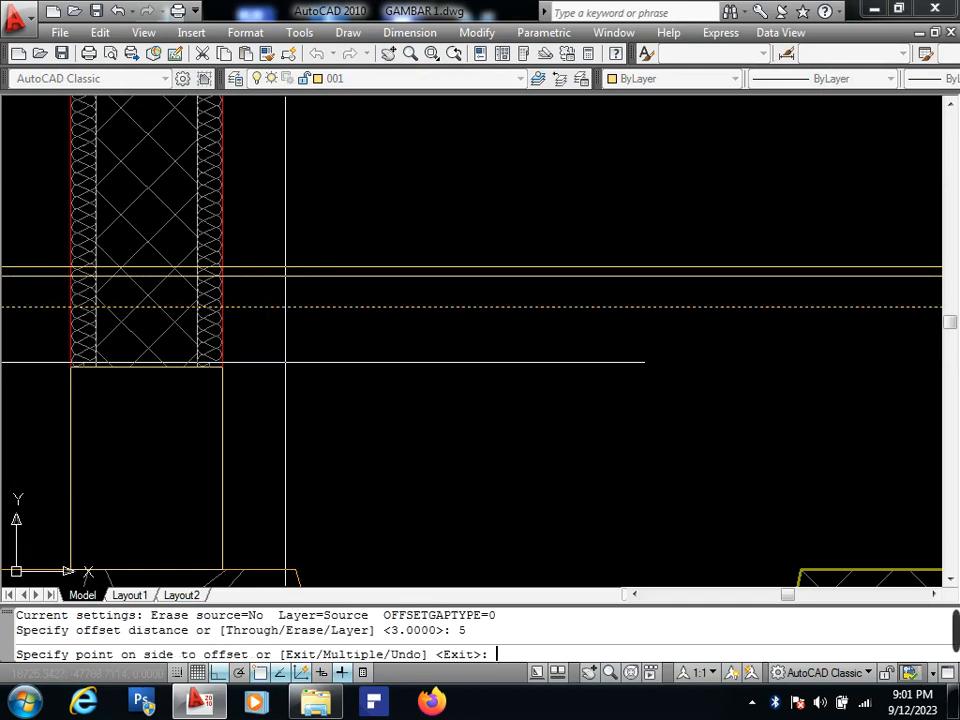
click(285, 362)
scroll(314, 366, down, 2)
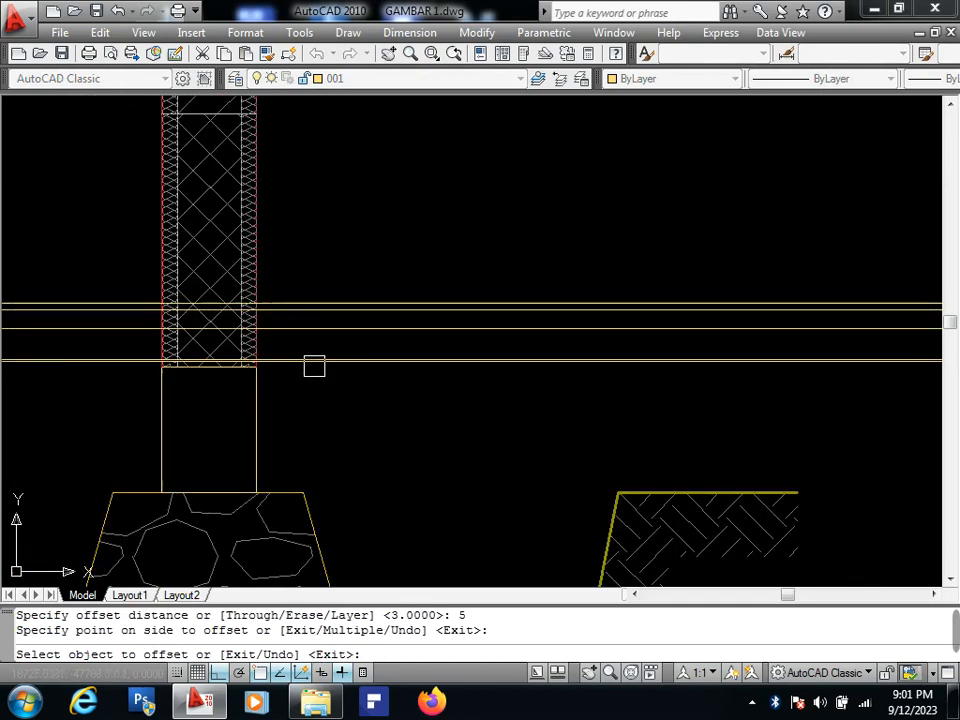
click(312, 361)
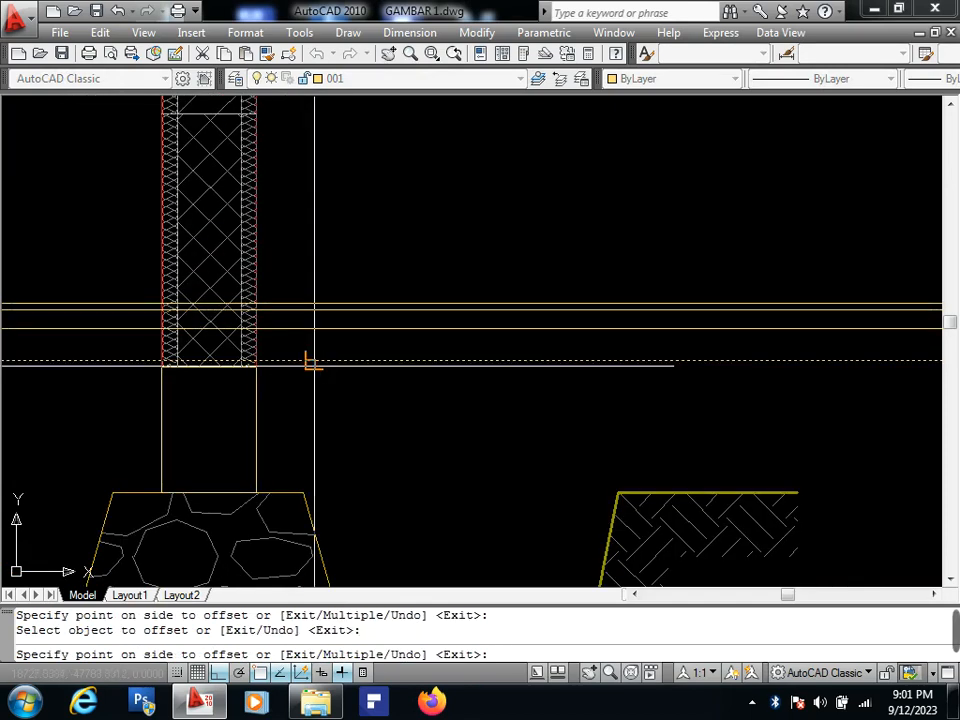
click(317, 424)
key(Return)
Draw vertical construction lines along both sides of the rectangular beam between wall and foundation.
middle_drag(249, 437, 303, 422)
text(L)
click(309, 424)
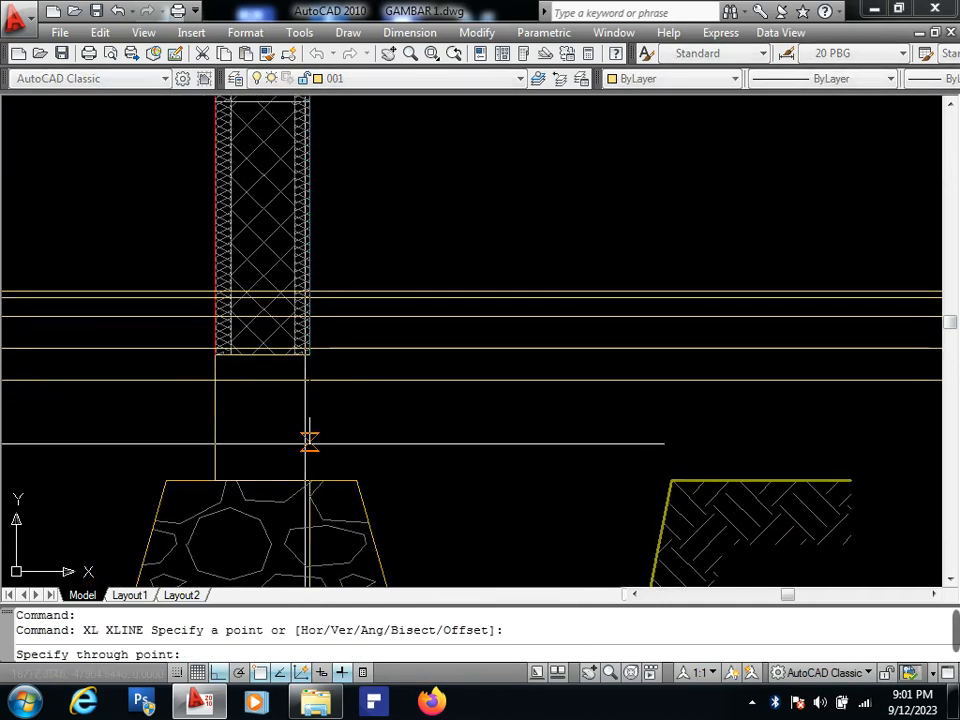
click(309, 444)
key(space)
key(space)
click(215, 407)
click(215, 457)
key(space)
Trim the horizontal floor lines between the two vertical construction lines so they stop at the wall and beam.
click(215, 454)
click(310, 420)
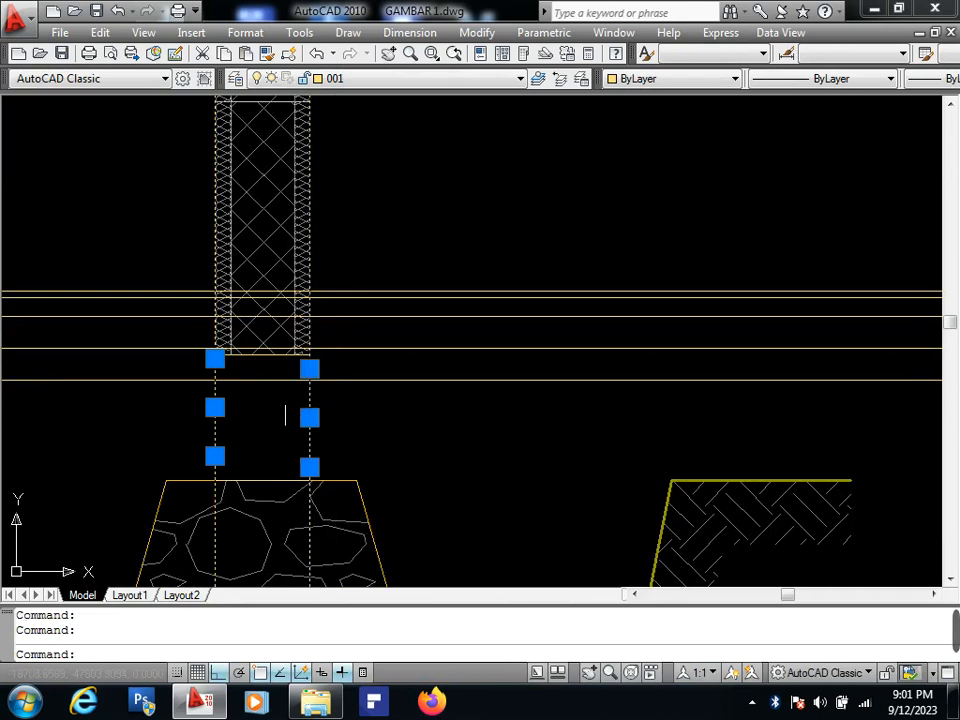
text(tr)
click(274, 333)
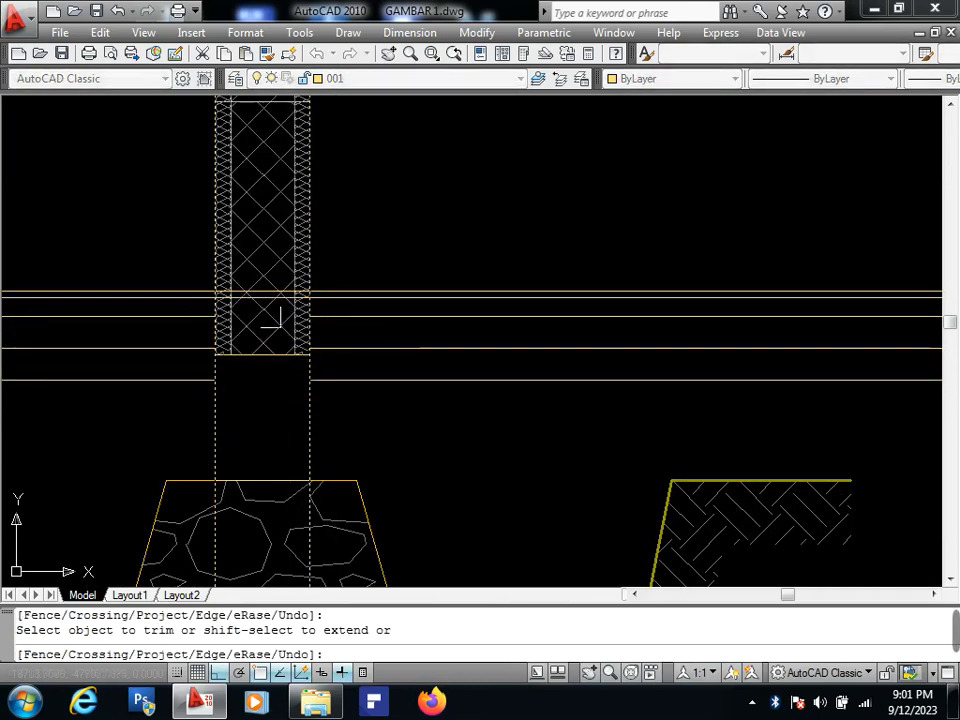
key(Escape)
Erase both vertical construction lines along the beam's sides.
click(309, 418)
text(e)
key(space)
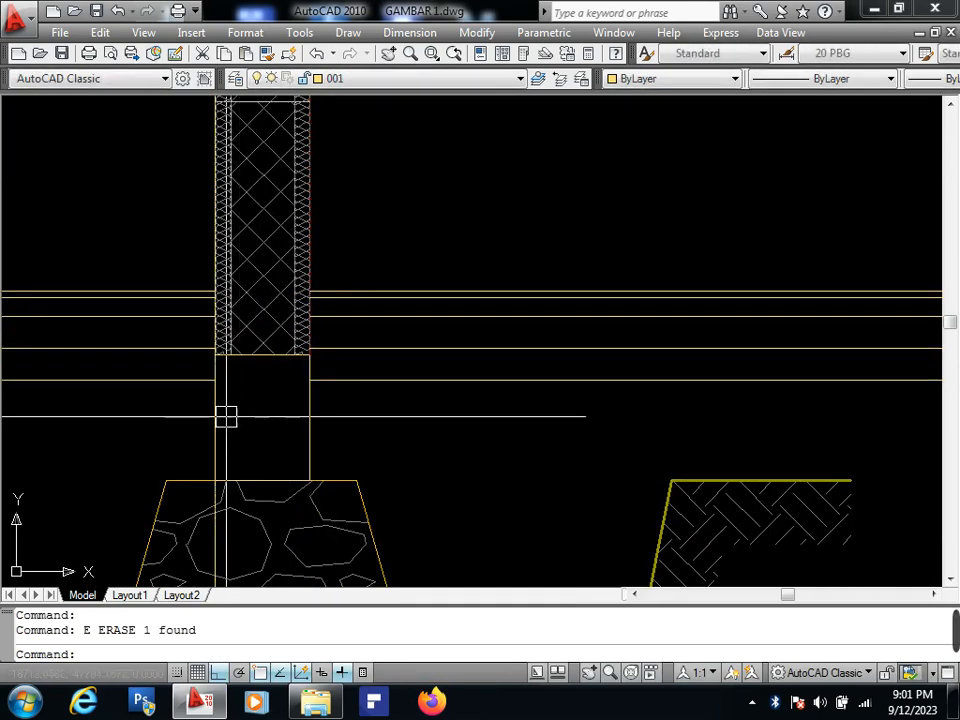
click(226, 416)
click(255, 420)
click(213, 432)
key(Delete)
Draw a vertical construction line through the outer end of the right soil surface line.
scroll(300, 345, down, 4)
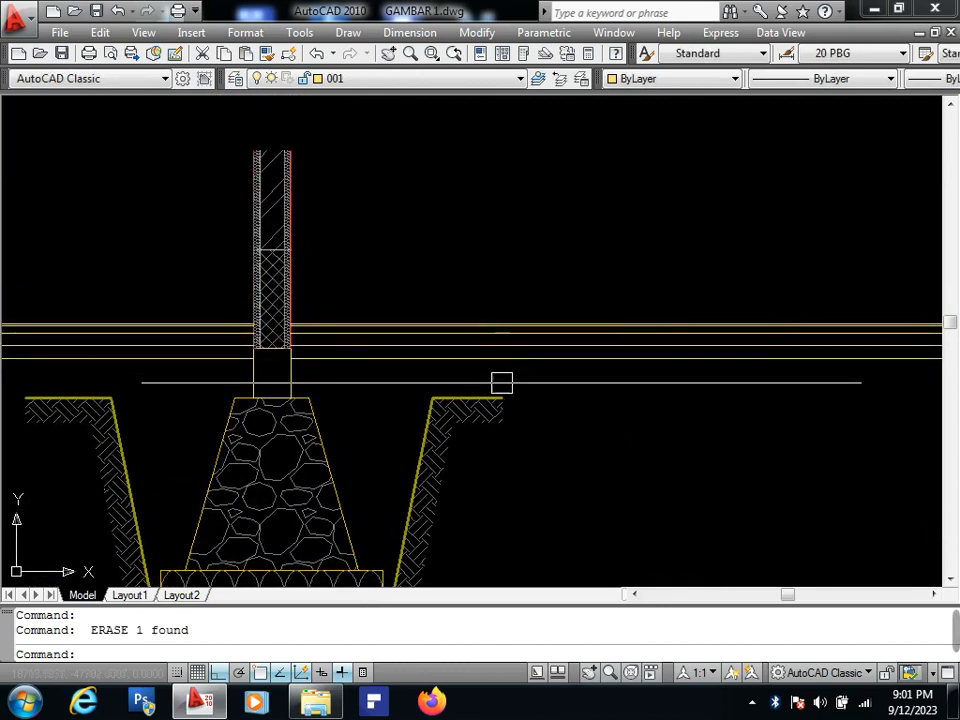
scroll(502, 383, up, 2)
text(xl)
key(space)
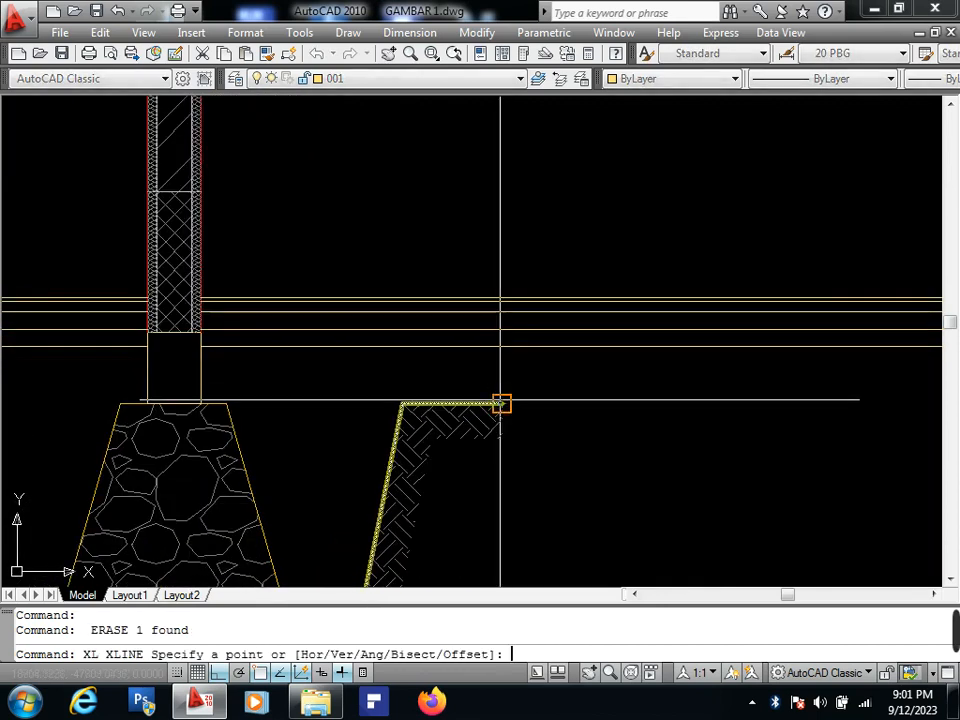
click(502, 403)
click(502, 484)
key(space)
Trim the floor lines extending beyond the right vertical construction line.
click(503, 485)
text(tr)
click(584, 416)
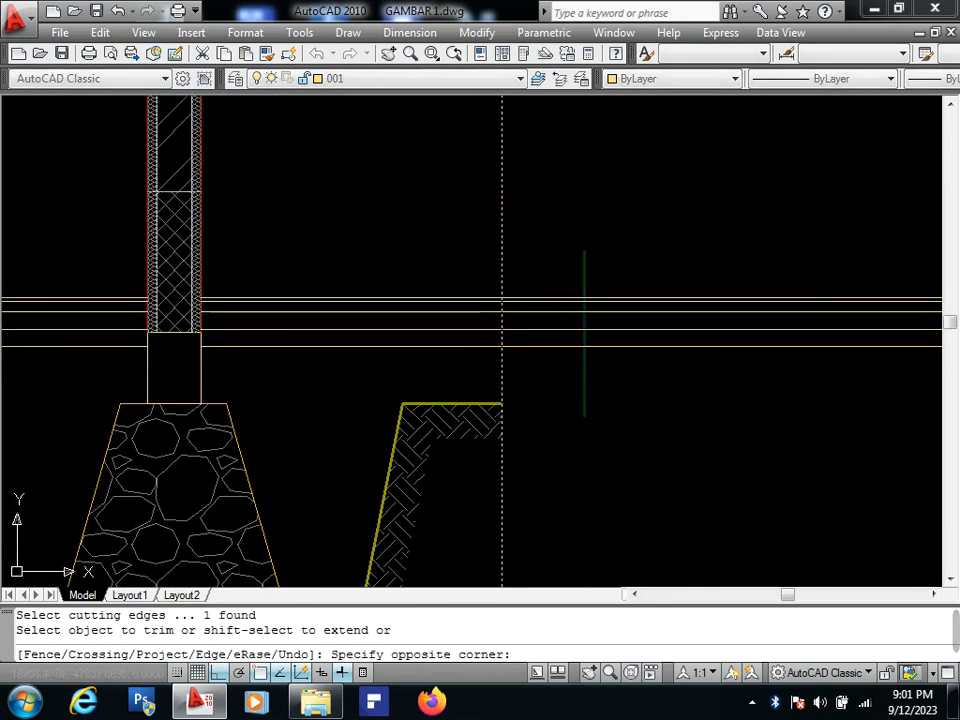
click(584, 251)
key(space)
Copy the right-hand top floor line straight up as a height limit for the vertical line.
scroll(491, 289, up, 2)
text(x)
scroll(488, 293, up, 2)
key(Escape)
click(487, 303)
scroll(525, 281, down, 5)
text(co)
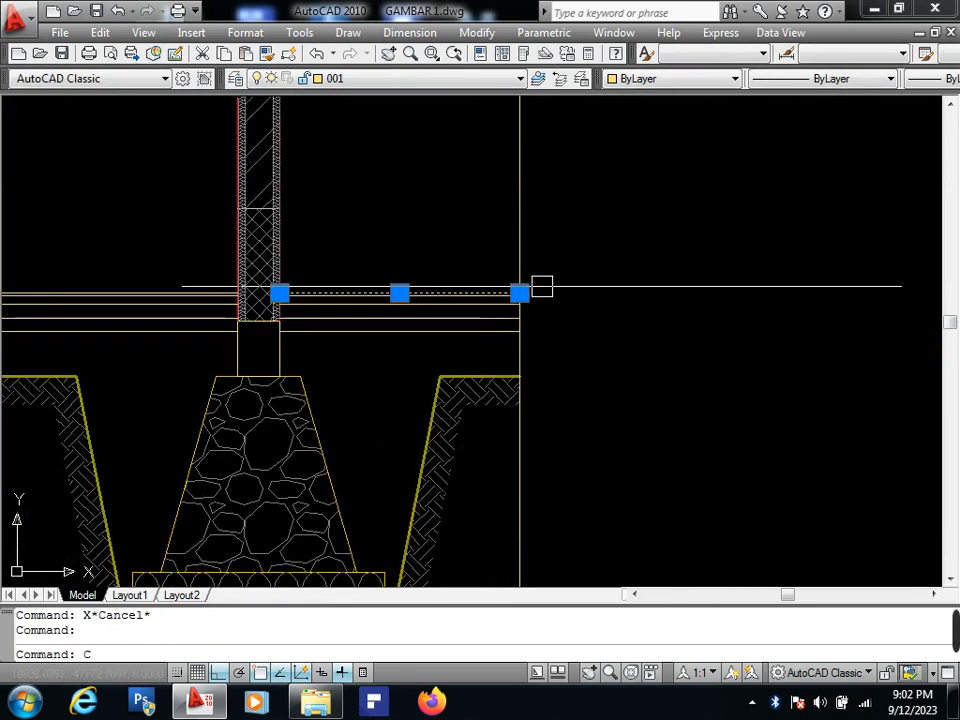
key(space)
click(569, 299)
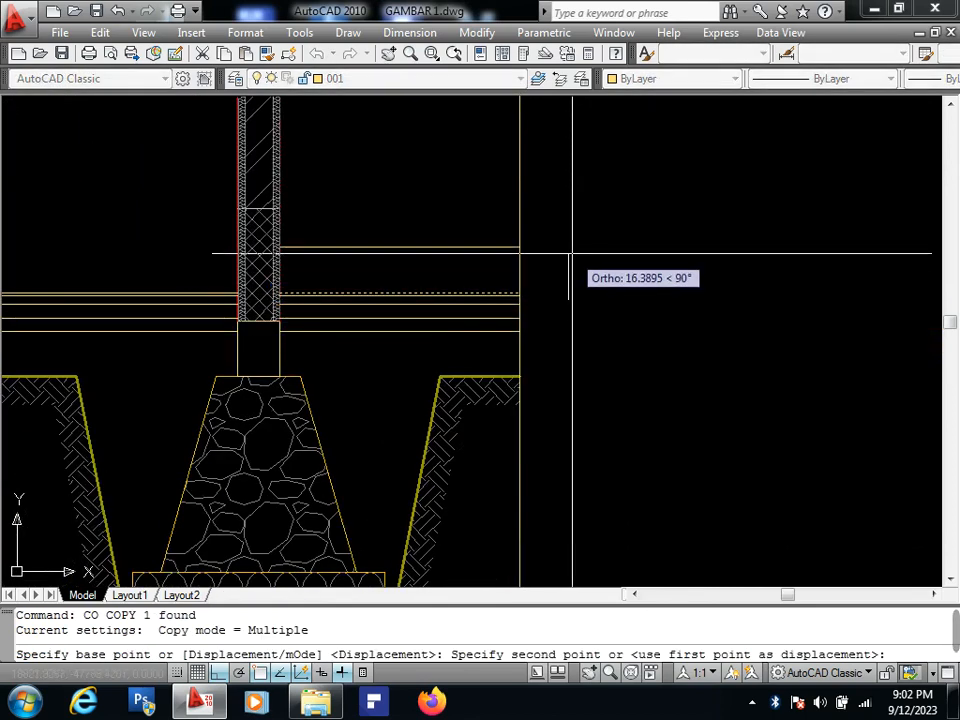
key(space)
key(Escape)
Draw a horizontal construction line along the soil surface level.
text(xl)
click(494, 377)
click(582, 420)
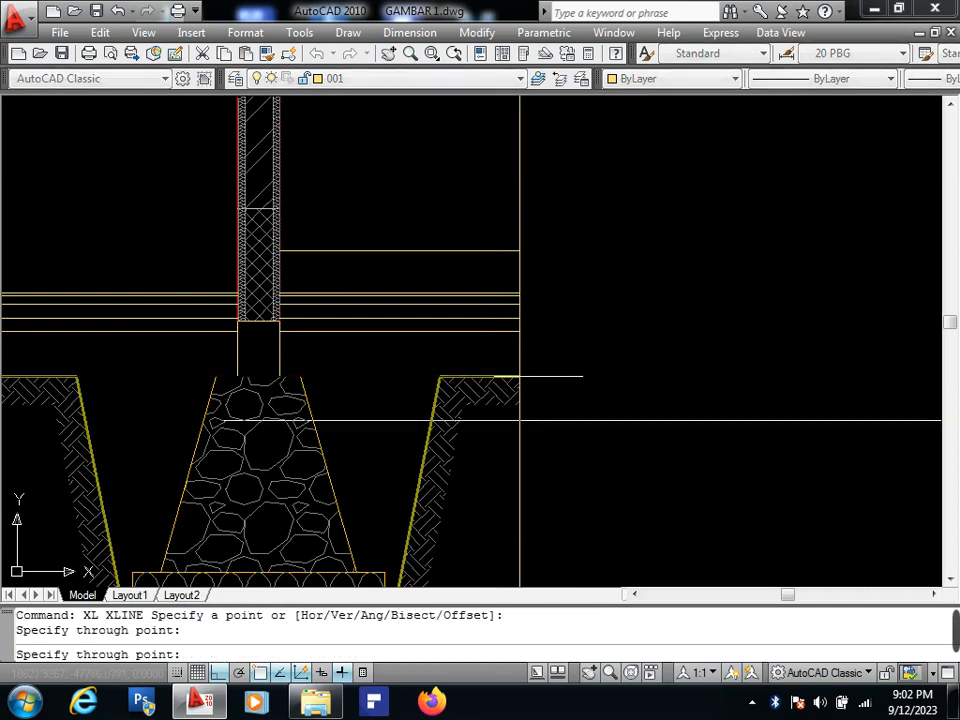
key(space)
Move the horizontal construction line 26 units down from the soil surface.
click(624, 434)
click(525, 343)
middle_drag(574, 406, 574, 388)
text(m)
click(577, 383)
text(2)
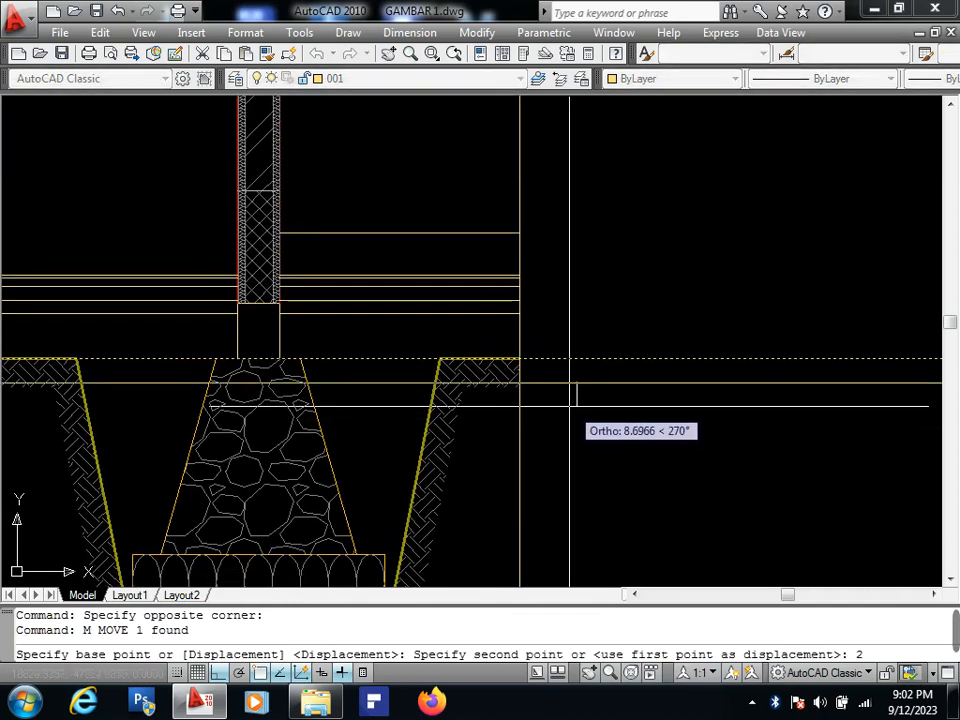
text(6)
key(Return)
Trim the right vertical construction line to the span between the lower construction line and the copied upper line.
click(560, 418)
click(531, 463)
text(TR)
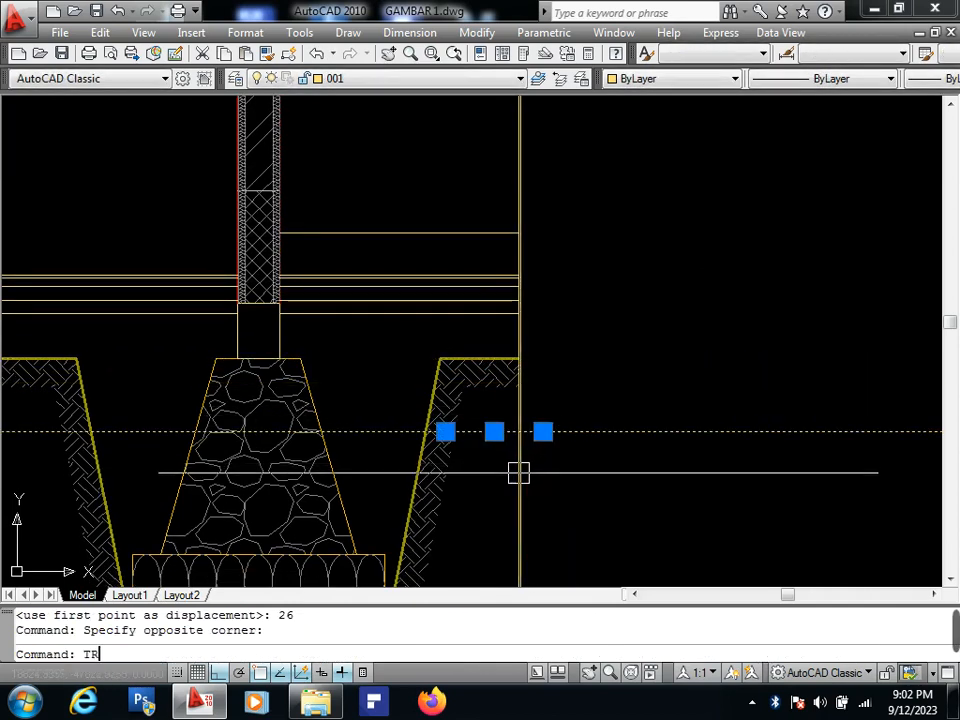
key(space)
click(519, 473)
key(space)
key(space)
click(501, 236)
key(space)
click(520, 203)
key(space)
Erase the lower horizontal construction line and the copied upper line.
click(622, 470)
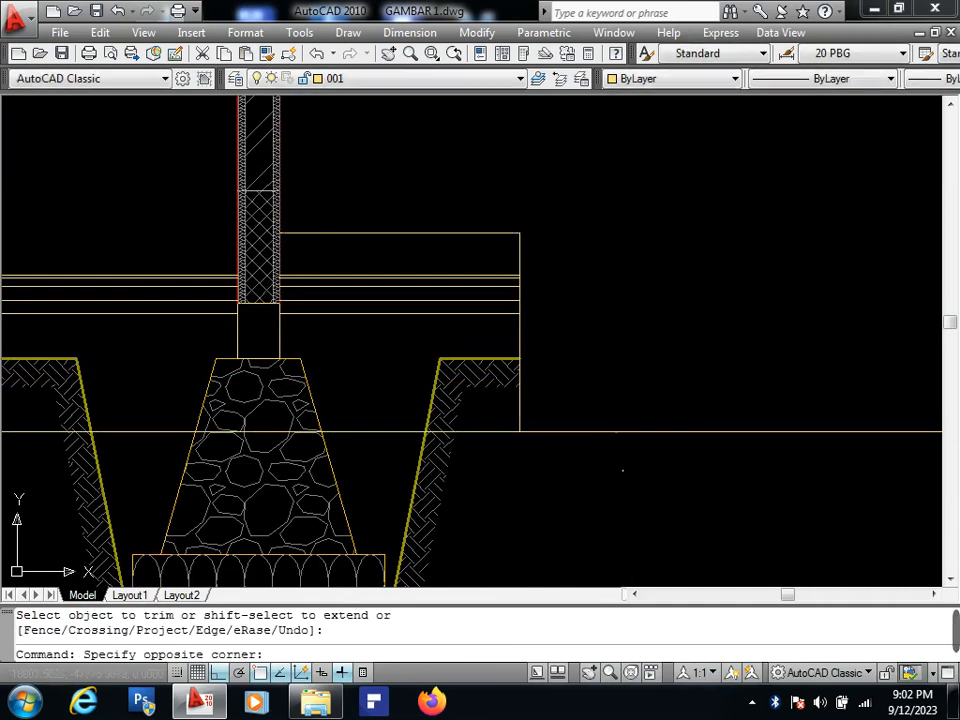
click(588, 408)
text(E)
click(493, 231)
key(space)
Mirror the right vertical end line about the foundation's vertical centre axis, keeping the original.
click(545, 254)
click(500, 212)
middle_drag(352, 278, 456, 266)
text(MI)
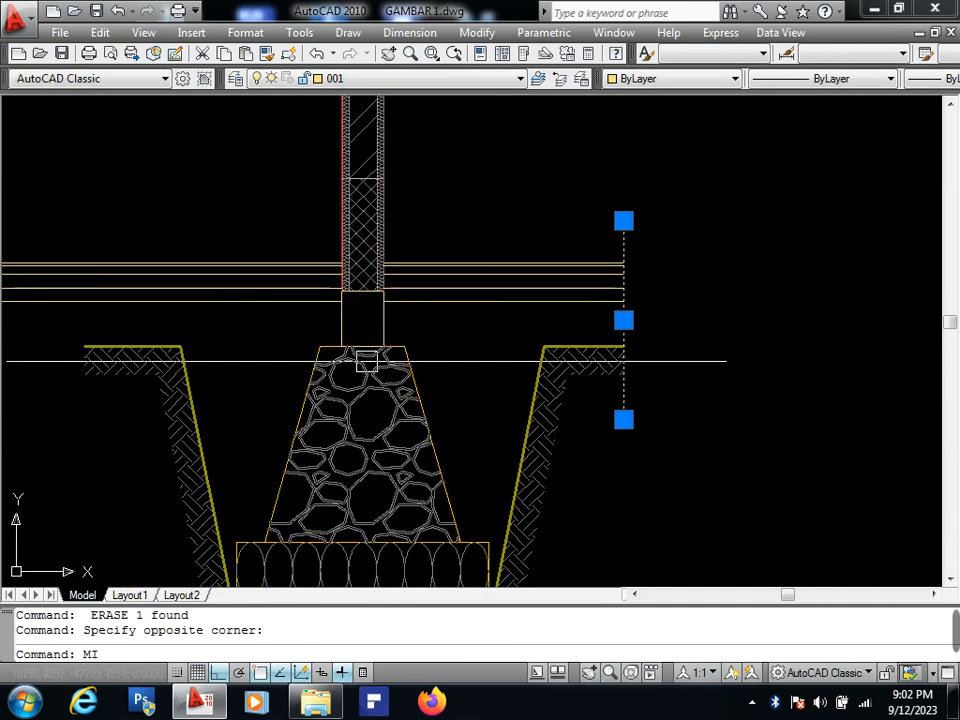
key(space)
click(363, 347)
click(361, 396)
key(space)
Trim the floor lines, soil surface line and soil hatch that extend beyond the left vertical end line.
middle_drag(152, 358, 431, 328)
text(TR)
click(380, 287)
key(space)
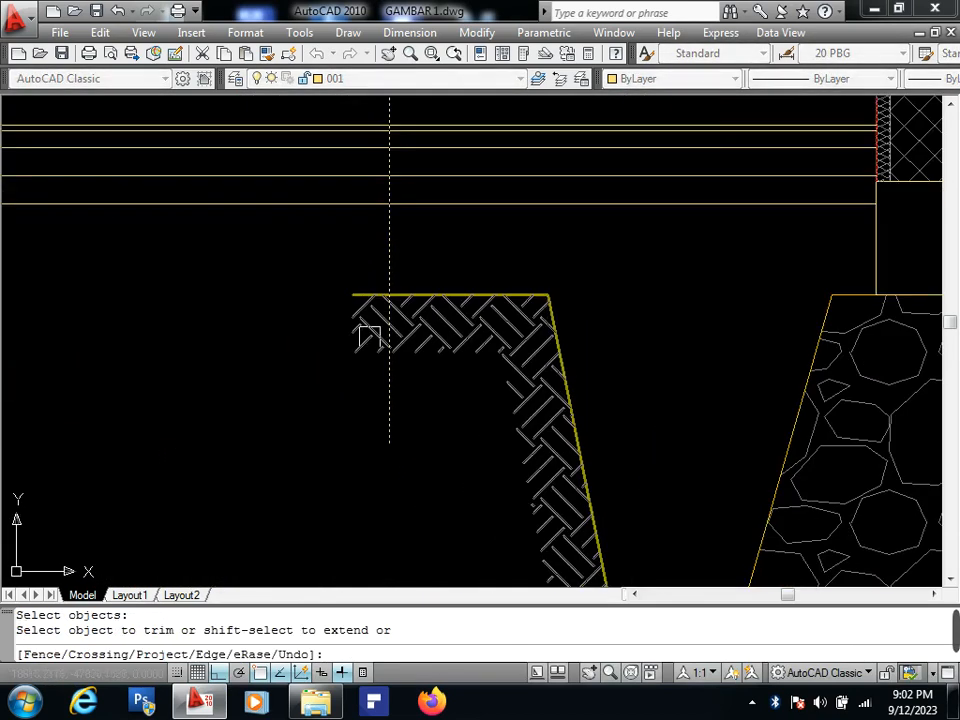
click(369, 337)
click(364, 336)
scroll(361, 284, down, 3)
click(345, 172)
key(space)
scroll(343, 200, down, 5)
middle_drag(466, 231, 392, 290)
scroll(392, 290, up, 2)
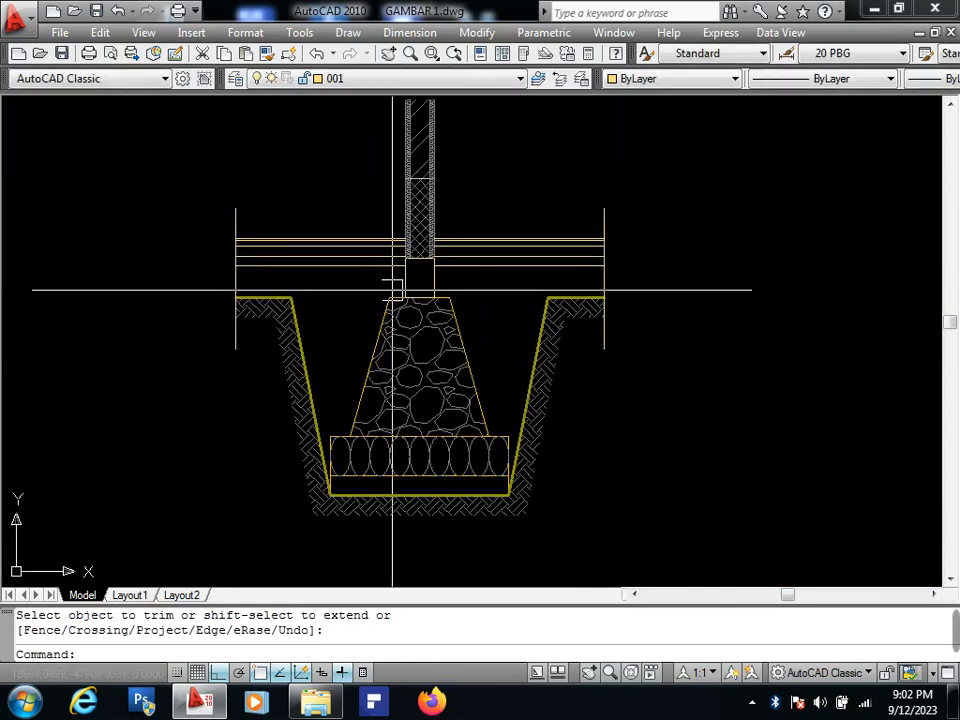
Put the right vertical end line on the GARPOT layer.
click(605, 272)
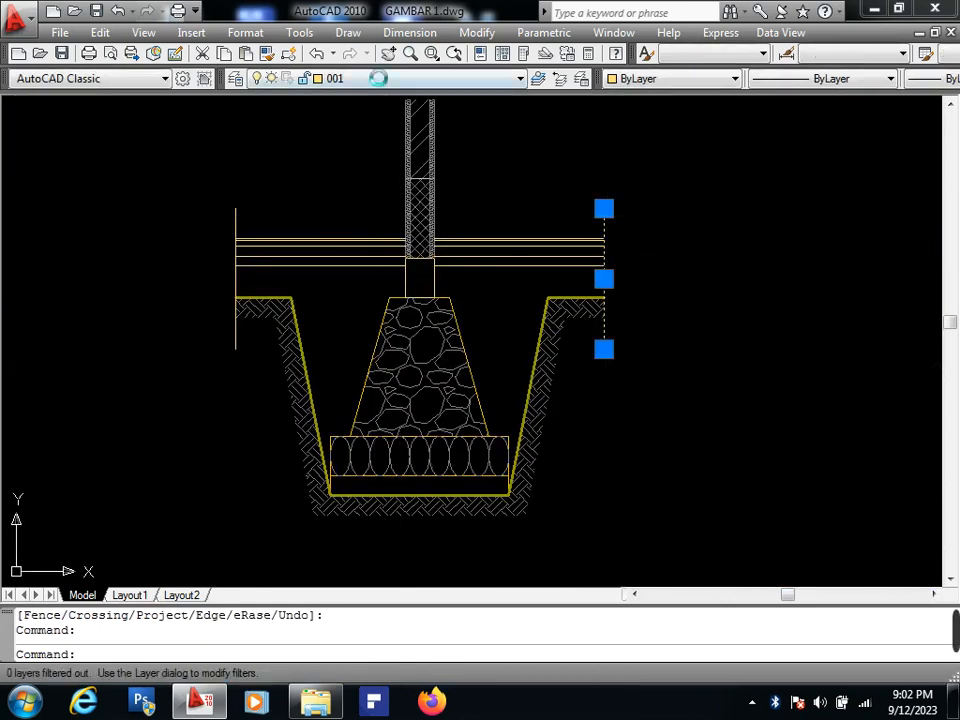
click(378, 78)
click(386, 296)
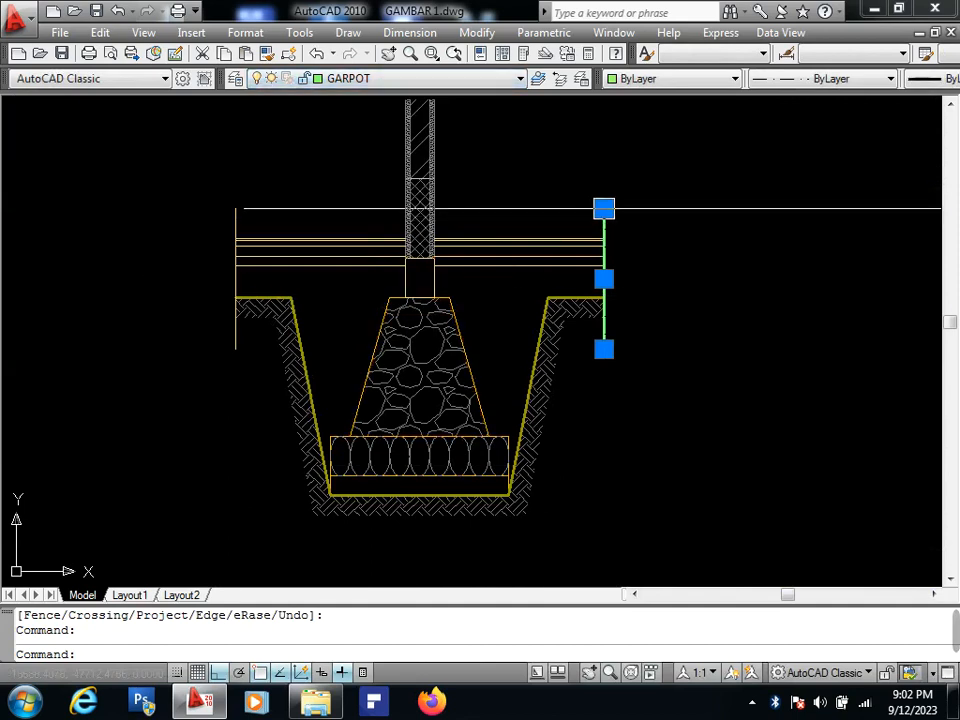
scroll(624, 210, up, 3)
key(Escape)
Set the right vertical end line's linetype scale to 15.
scroll(629, 241, down, 2)
click(628, 238)
click(588, 225)
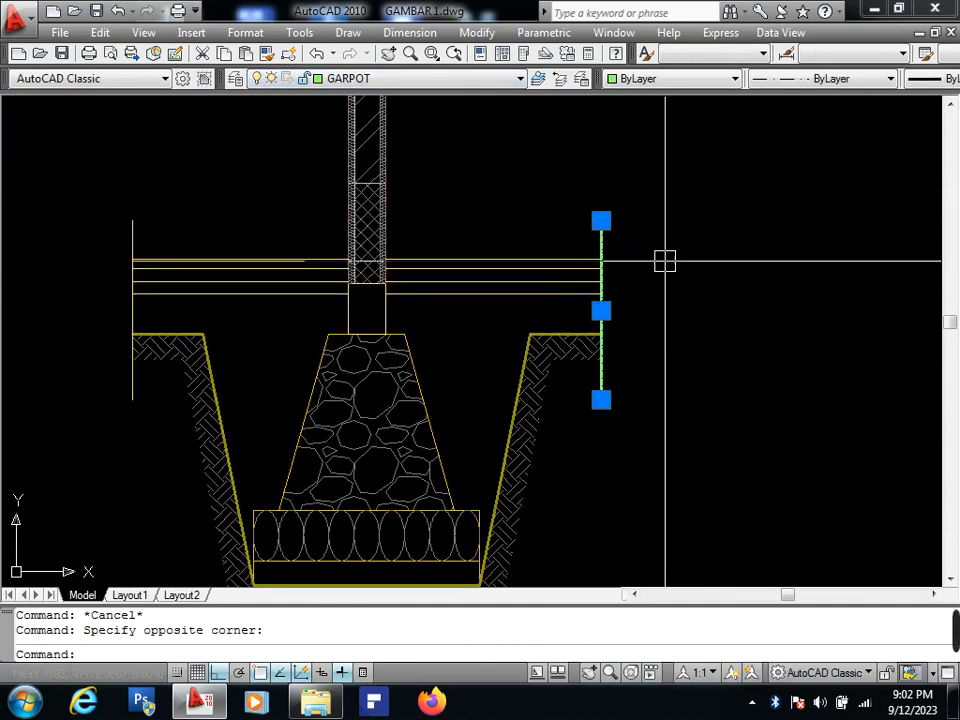
key(ctrl+1)
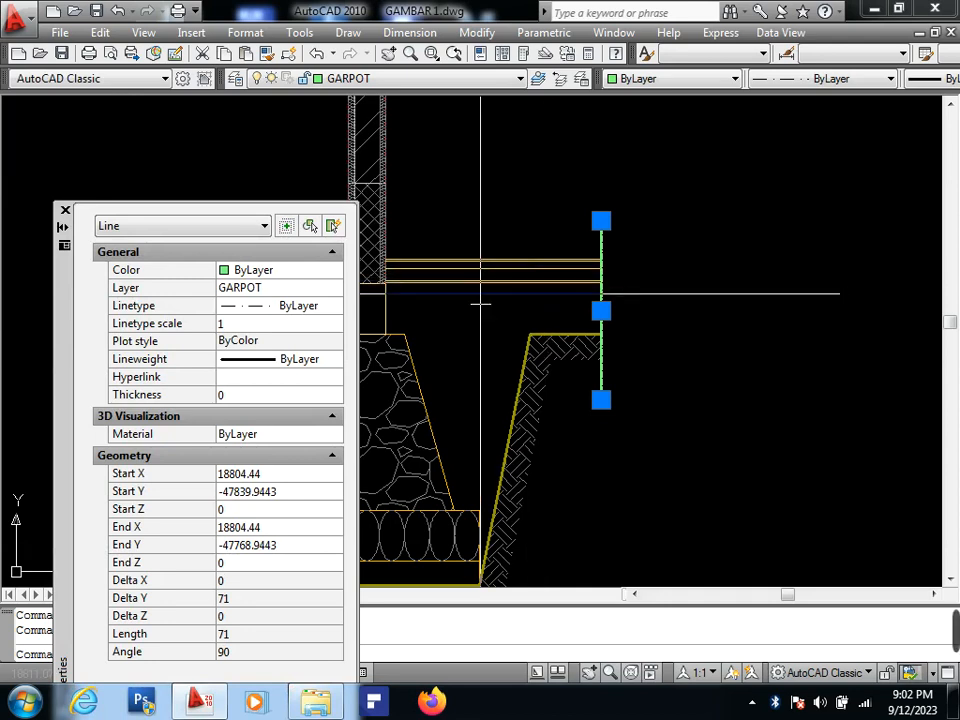
click(65, 212)
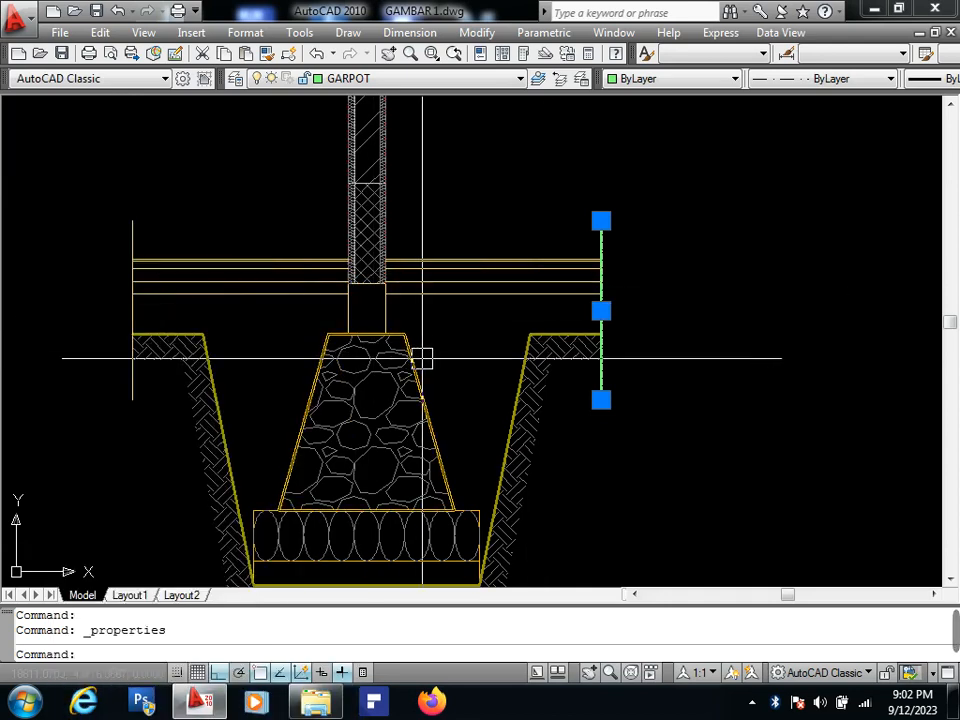
key(ctrl+1)
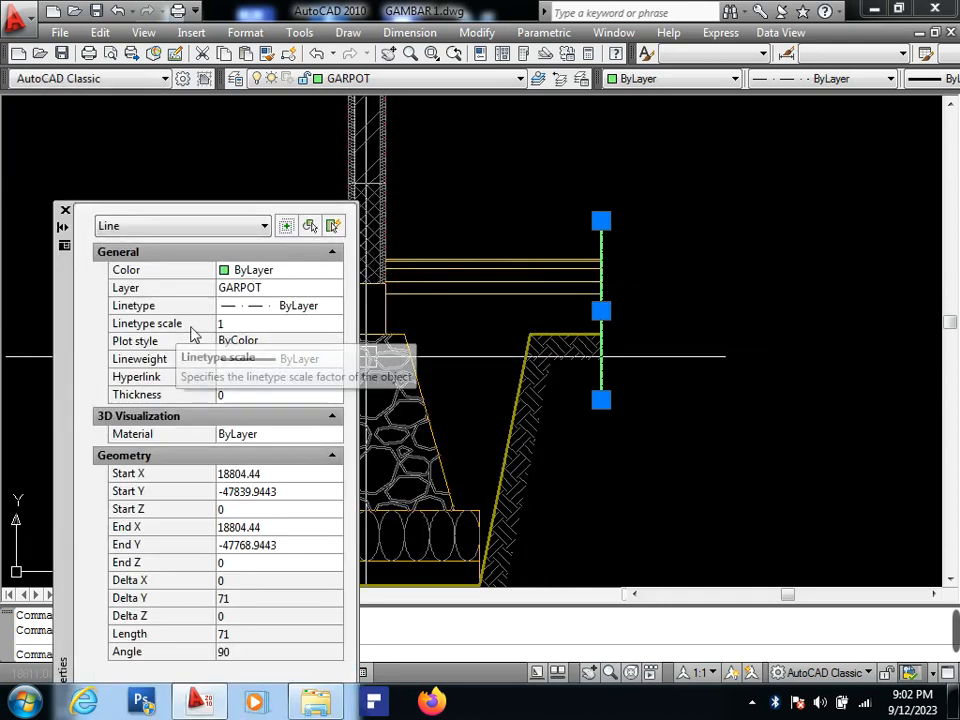
click(238, 325)
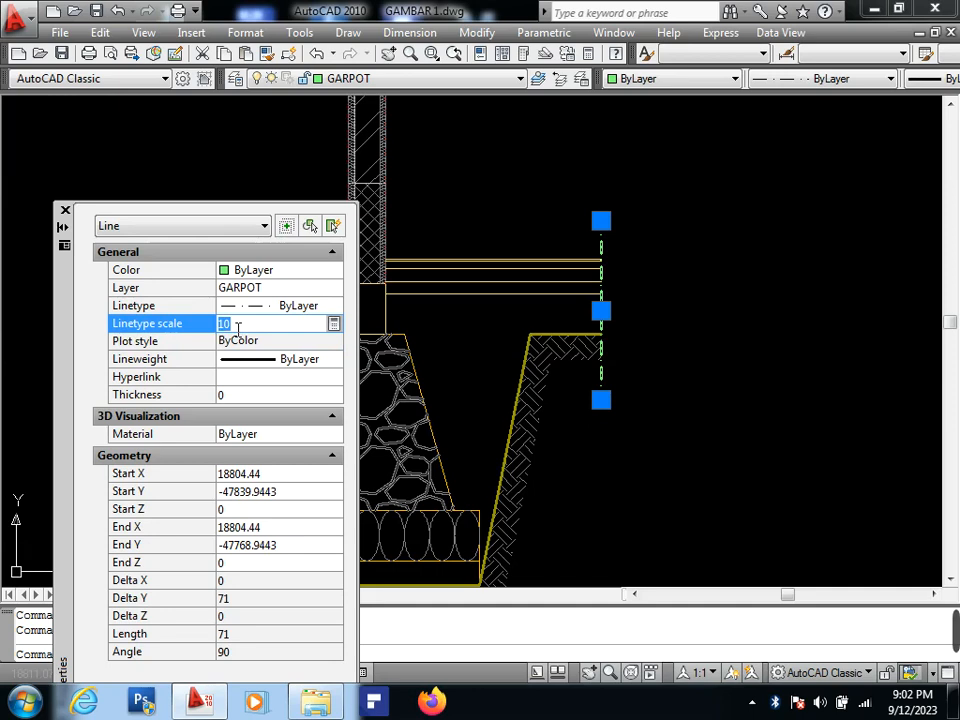
text(15)
click(237, 334)
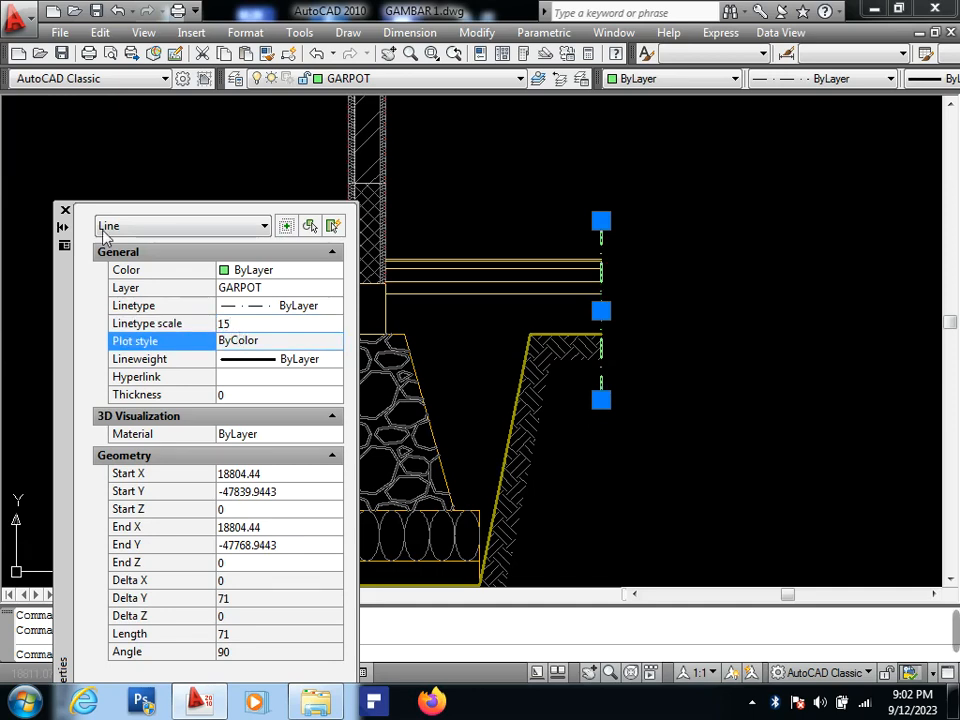
Match the left vertical end line's properties to those of the right one.
click(66, 211)
key(Escape)
text(MA)
key(space)
click(603, 312)
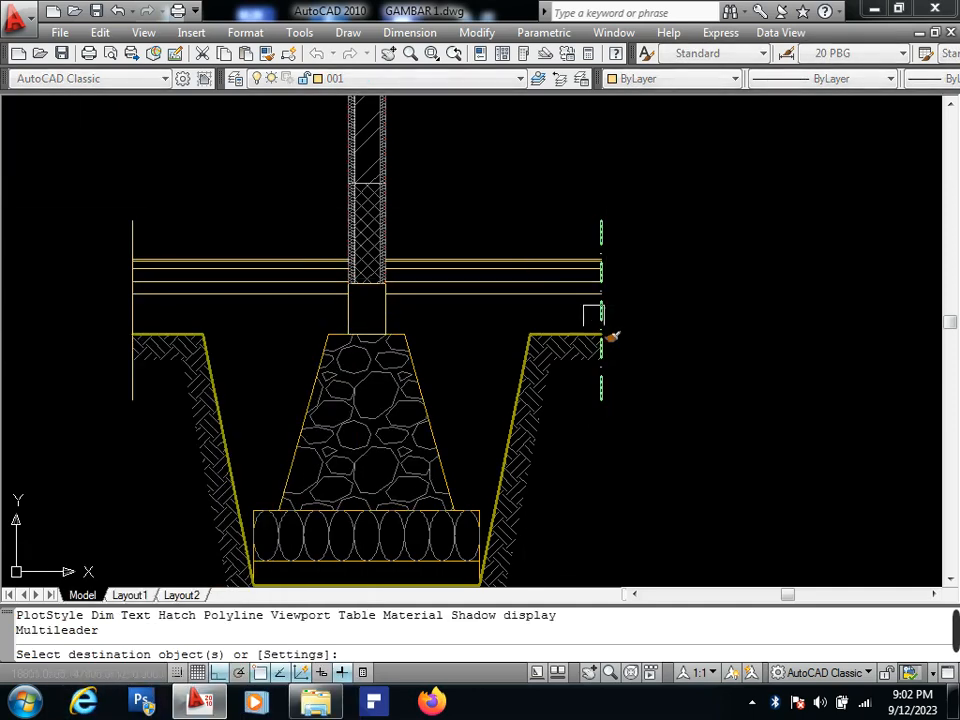
click(133, 335)
key(Return)
mouse_move(255, 319)
middle_down()
mouse_move(285, 328)
mouse_move(317, 366)
middle_up()
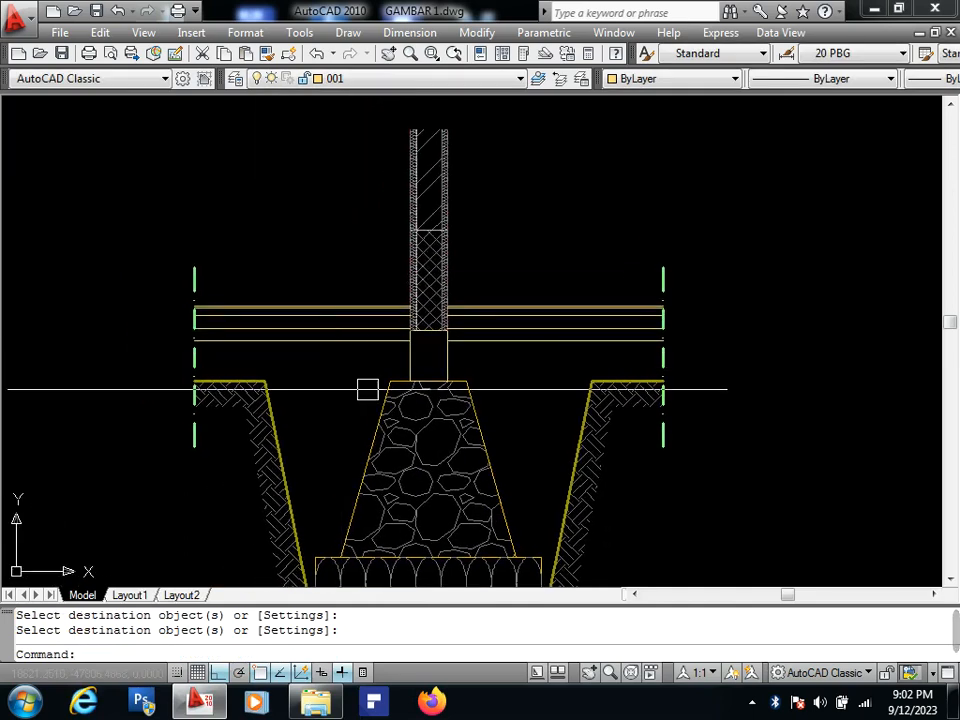
mouse_move(367, 389)
middle_down()
mouse_move(375, 285)
mouse_move(372, 385)
middle_up()
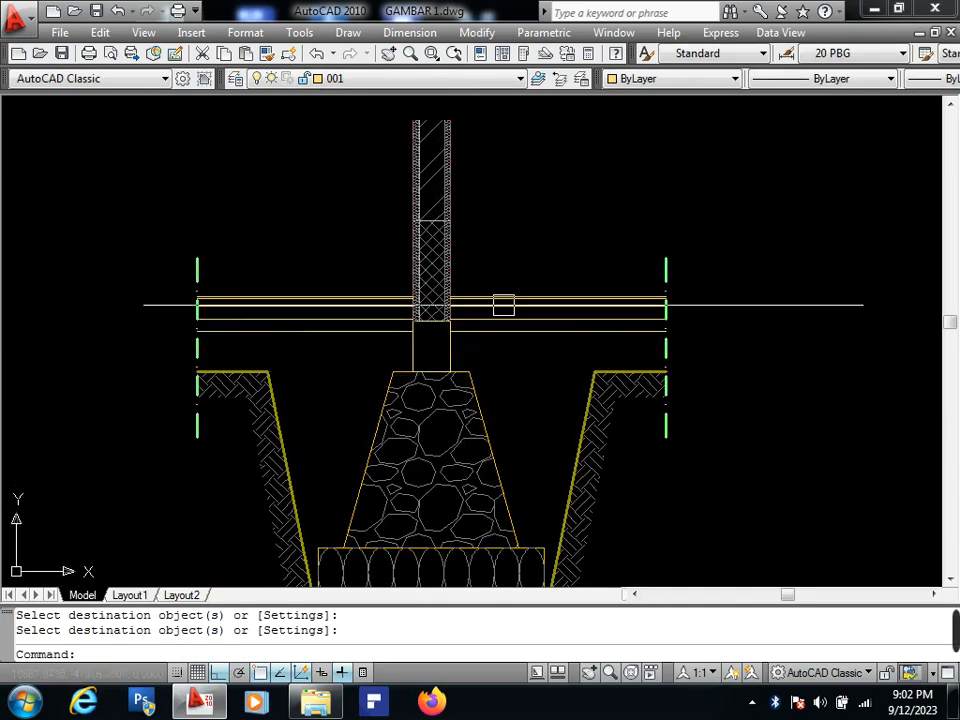
scroll(503, 305, up, 3)
scroll(454, 324, down, 4)
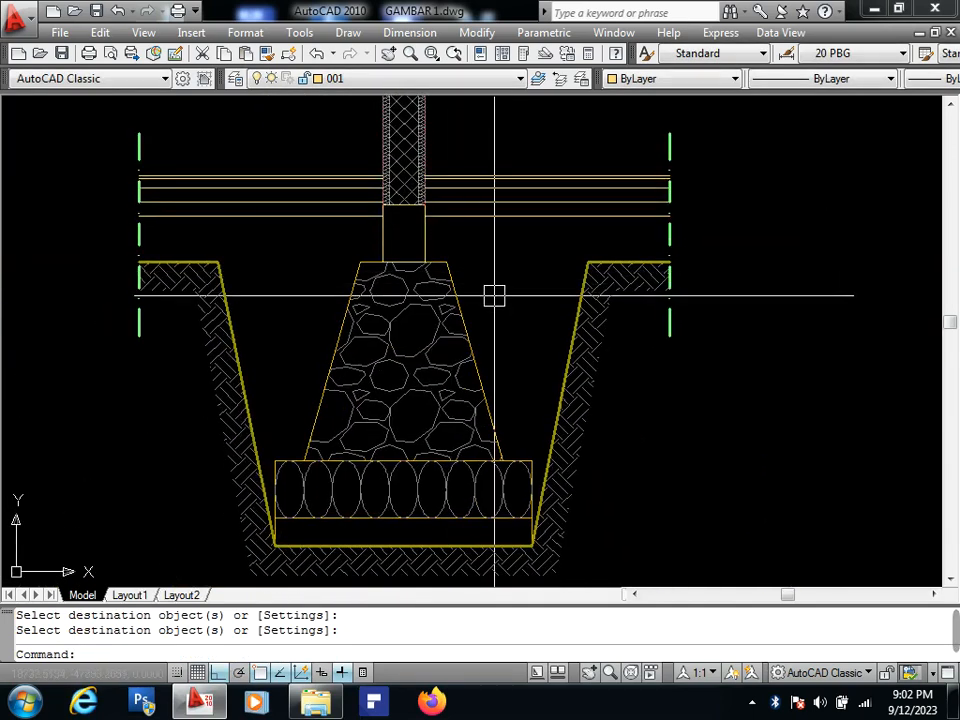
Hatch the thin bed layer at the bottom of the foundation with the AR-SAND pattern at scale 1.
text(H)
key(space)
key(alt+k)
click(465, 530)
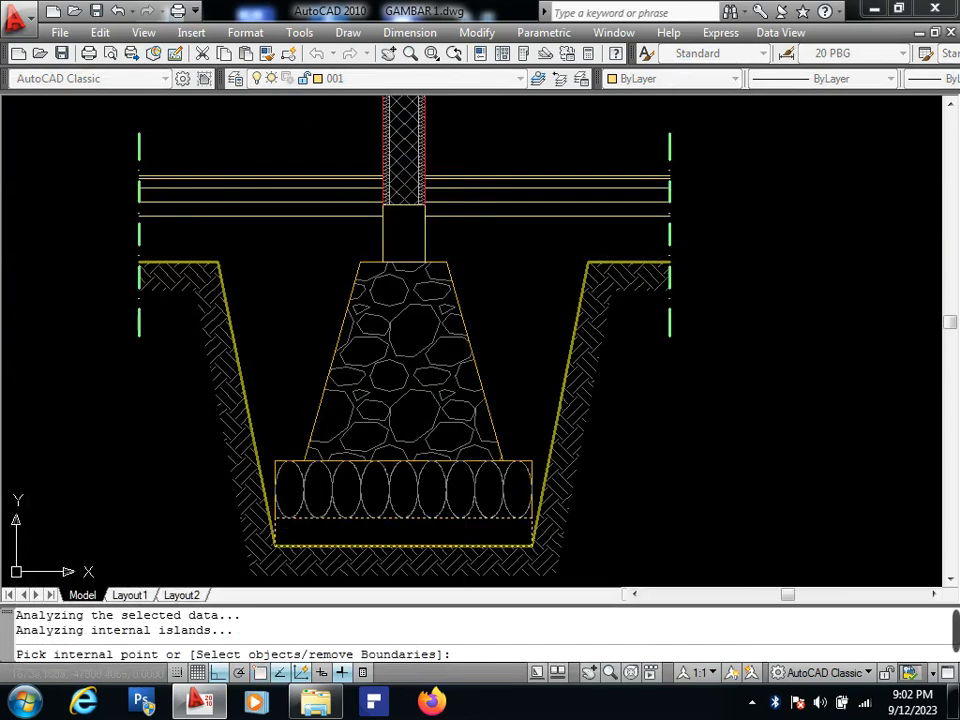
key(Return)
click(260, 226)
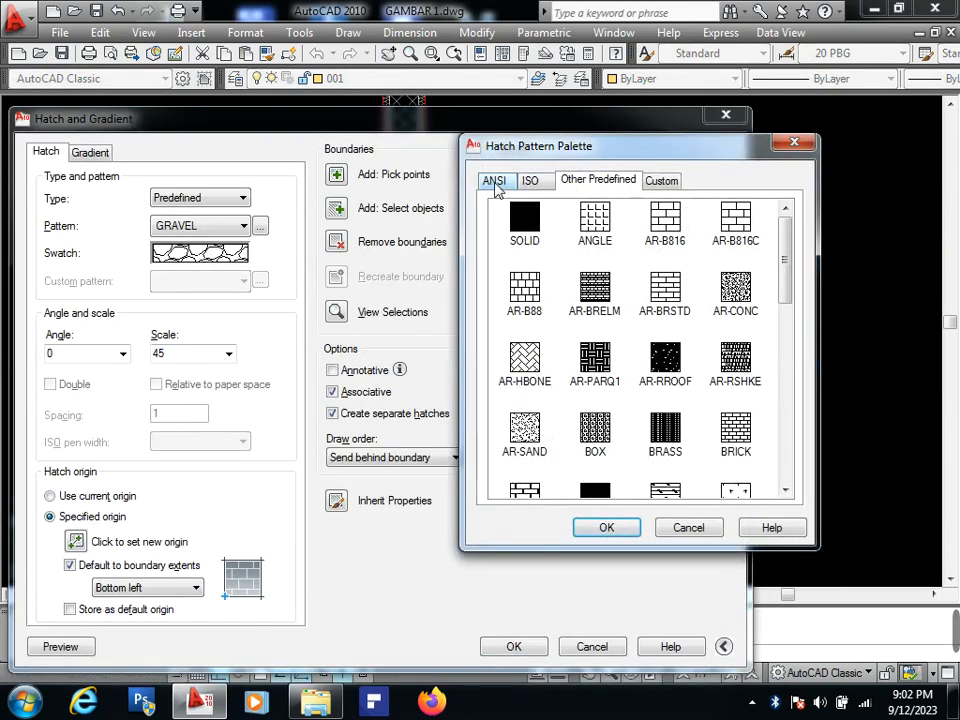
click(604, 529)
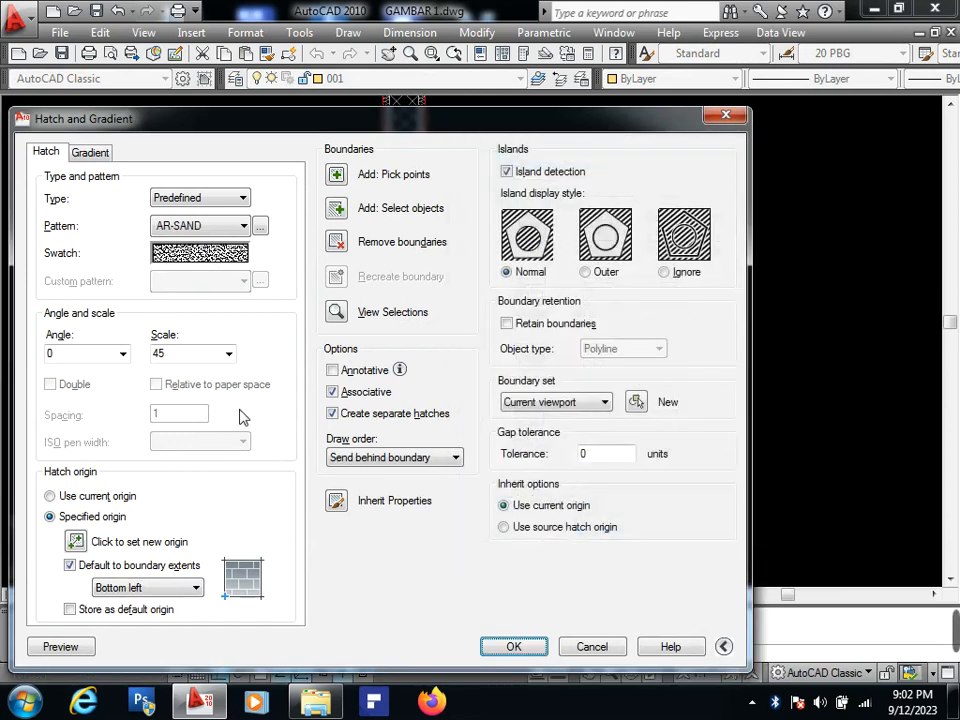
click(513, 646)
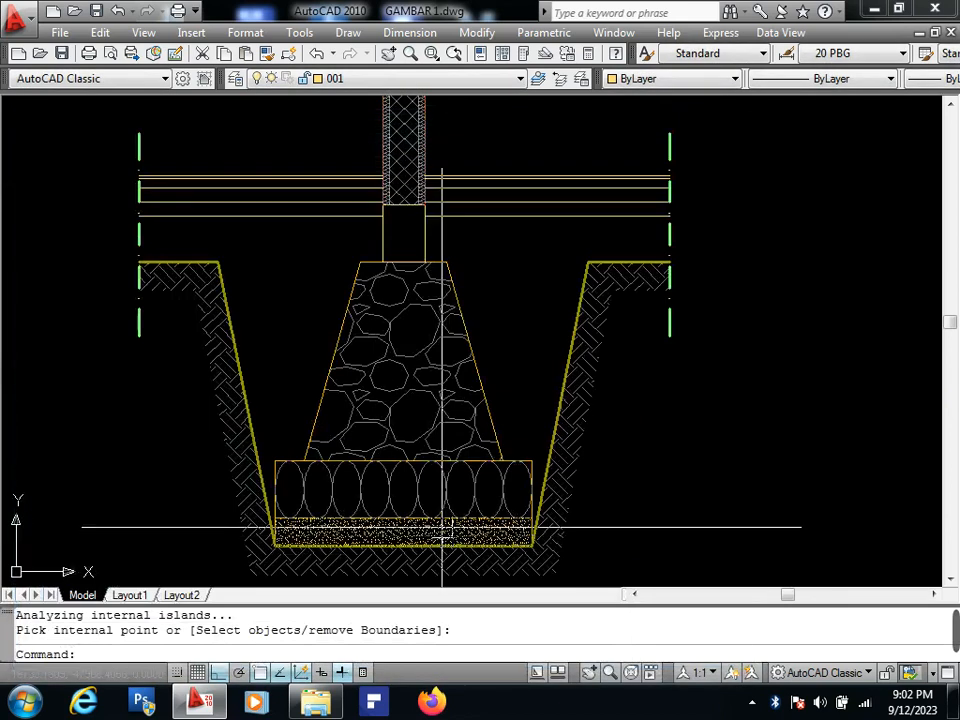
Move the bottom sand hatch to the ARSIR layer and make ARSIR the current layer.
scroll(437, 555, up, 3)
click(335, 79)
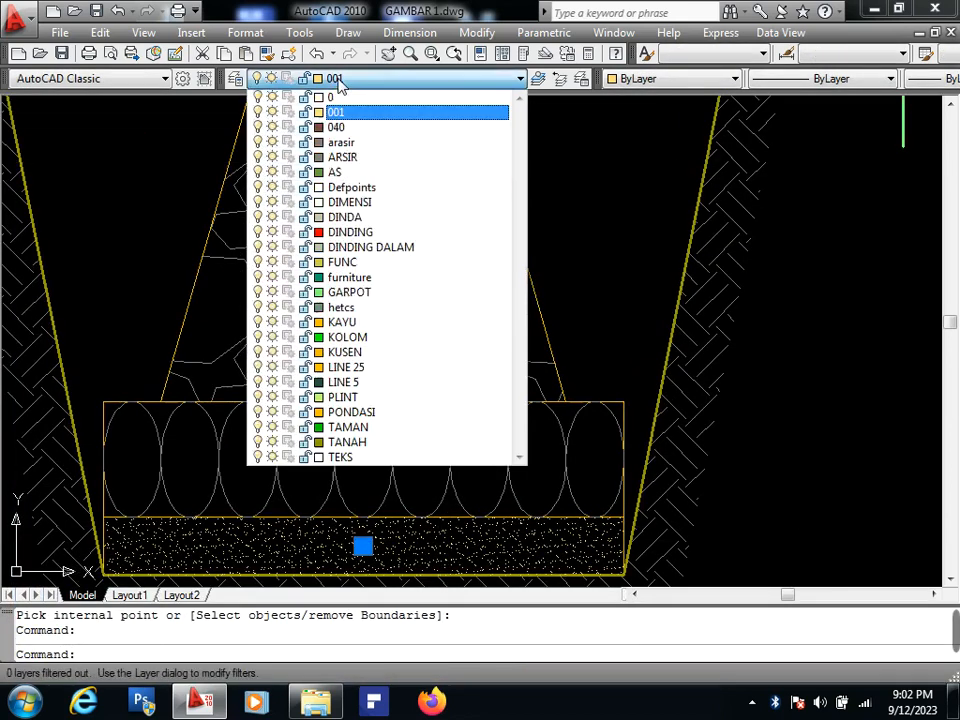
click(377, 160)
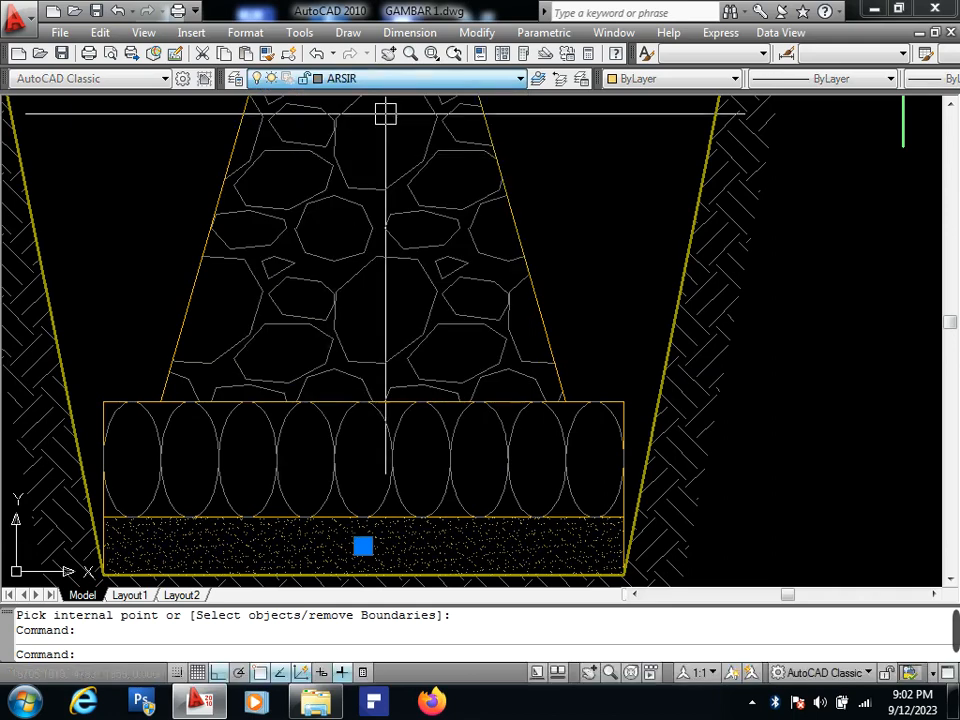
key(Escape)
click(385, 79)
click(392, 157)
scroll(424, 362, down, 2)
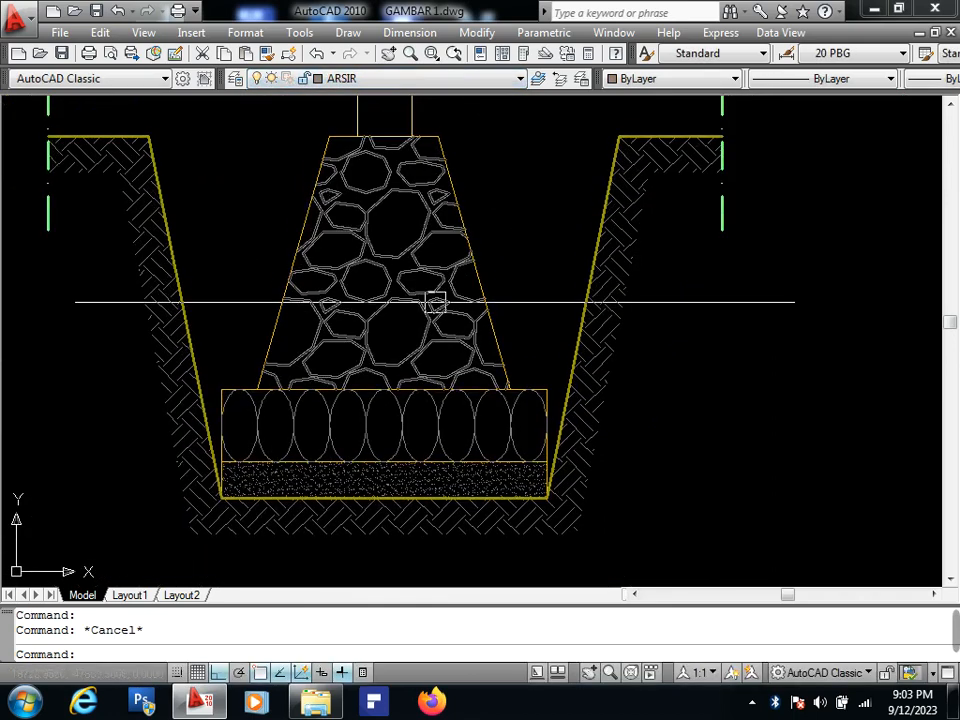
Hatch the backfill area to the right of the stone foundation with ANSI31 at angle 45 and scale 10.
text(H)
key(Return)
click(335, 160)
middle_drag(497, 191, 504, 304)
click(504, 303)
key(Return)
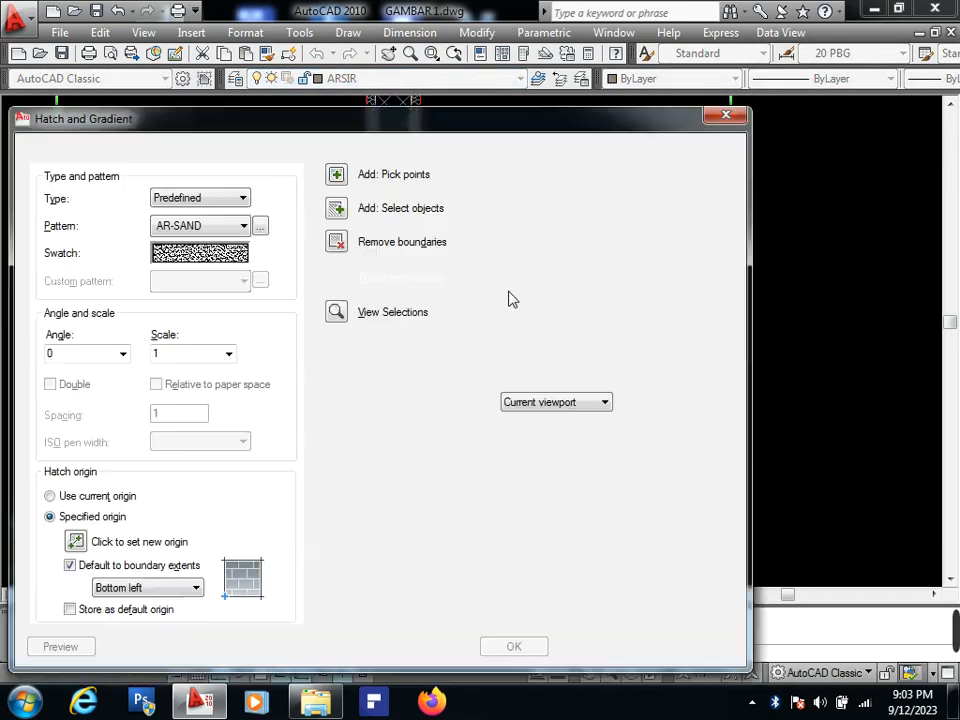
click(230, 258)
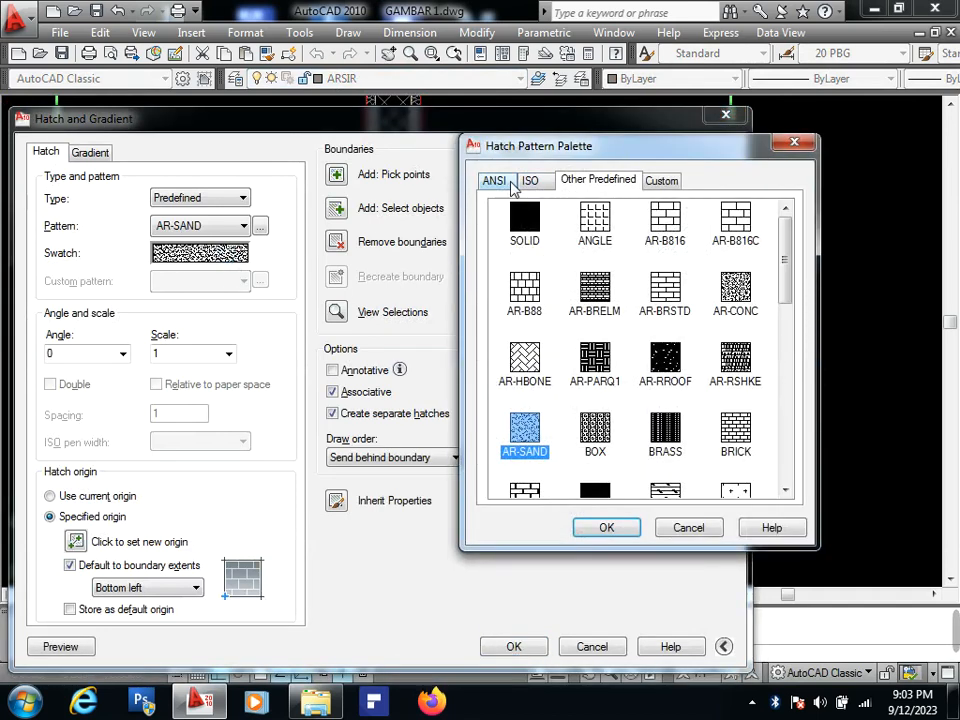
click(510, 182)
click(607, 529)
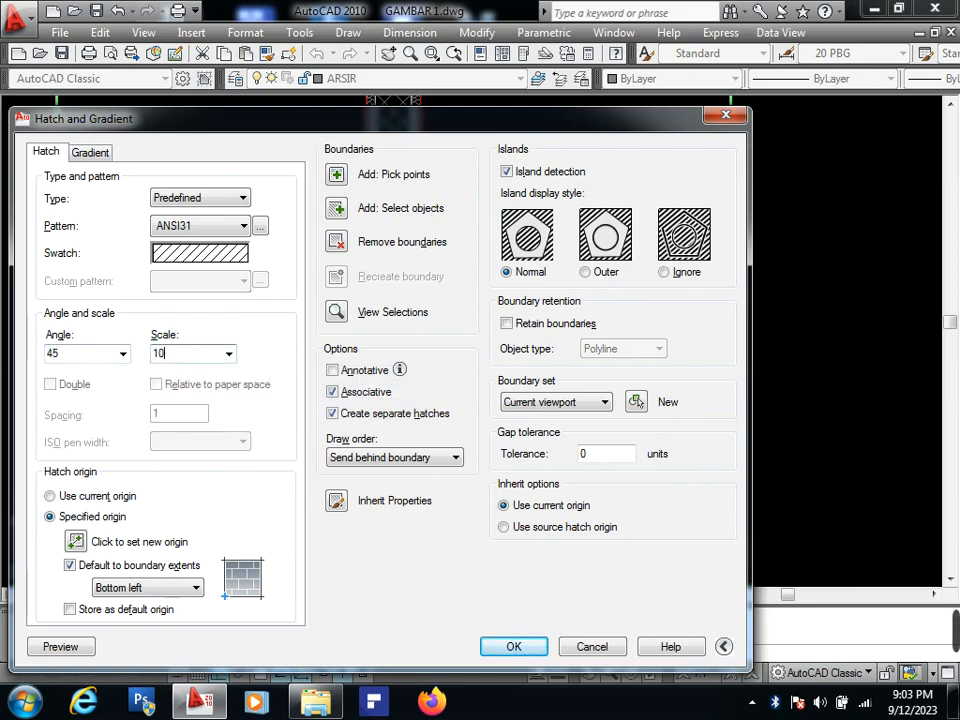
key(Return)
Set the scale of the right backfill hatch to 35.
double_click(557, 311)
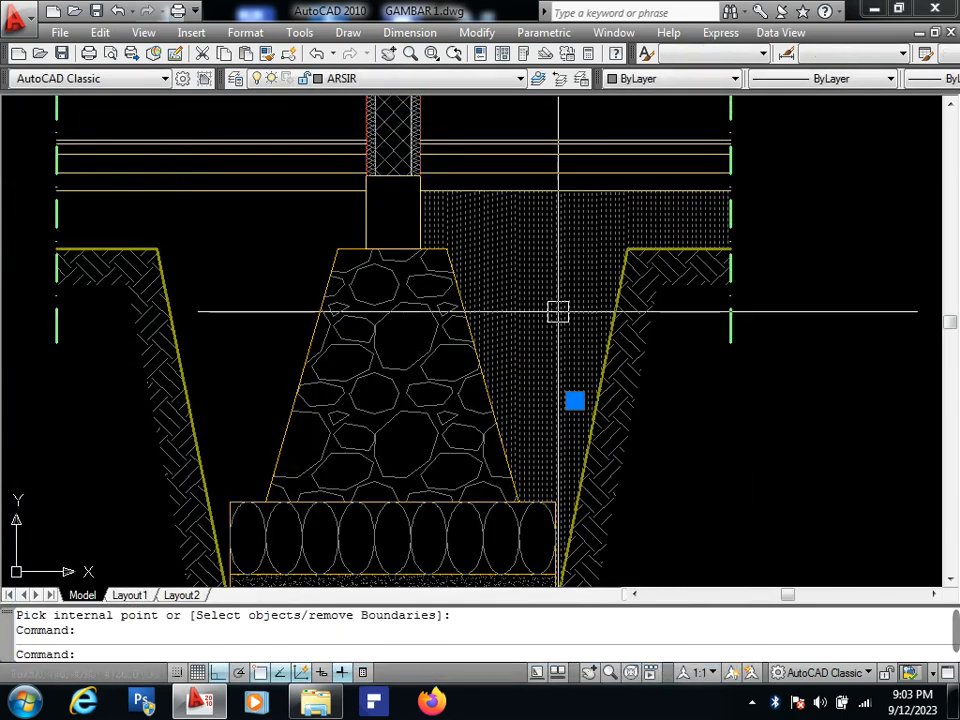
double_click(205, 351)
key(Return)
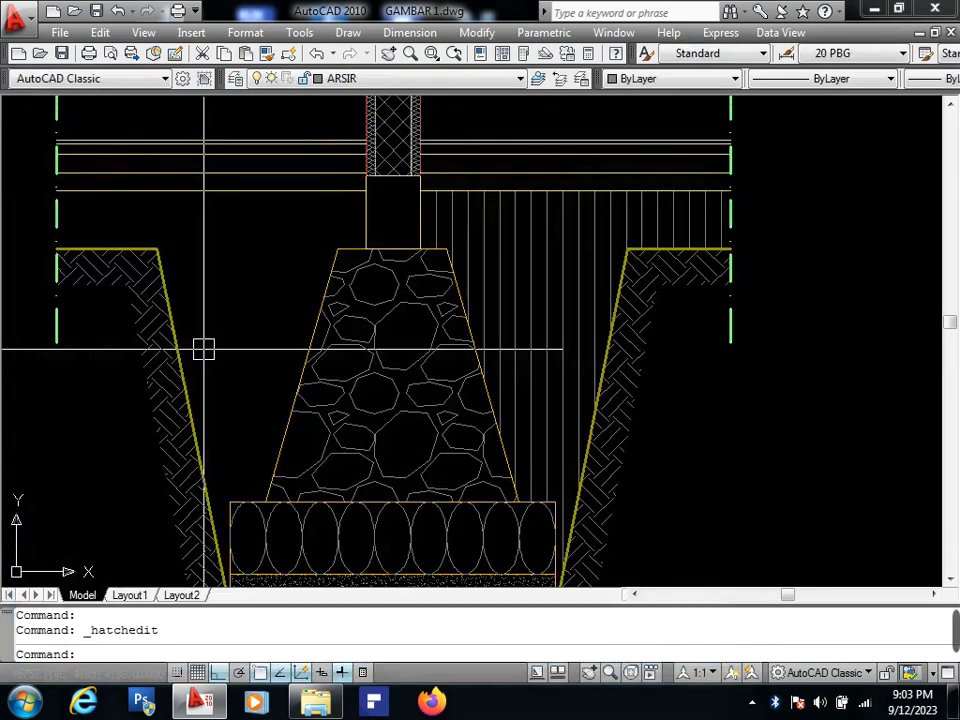
Add the backfill area to the left of the foundation to the existing ANSI31 backfill hatch.
scroll(199, 349, down, 2)
double_click(454, 375)
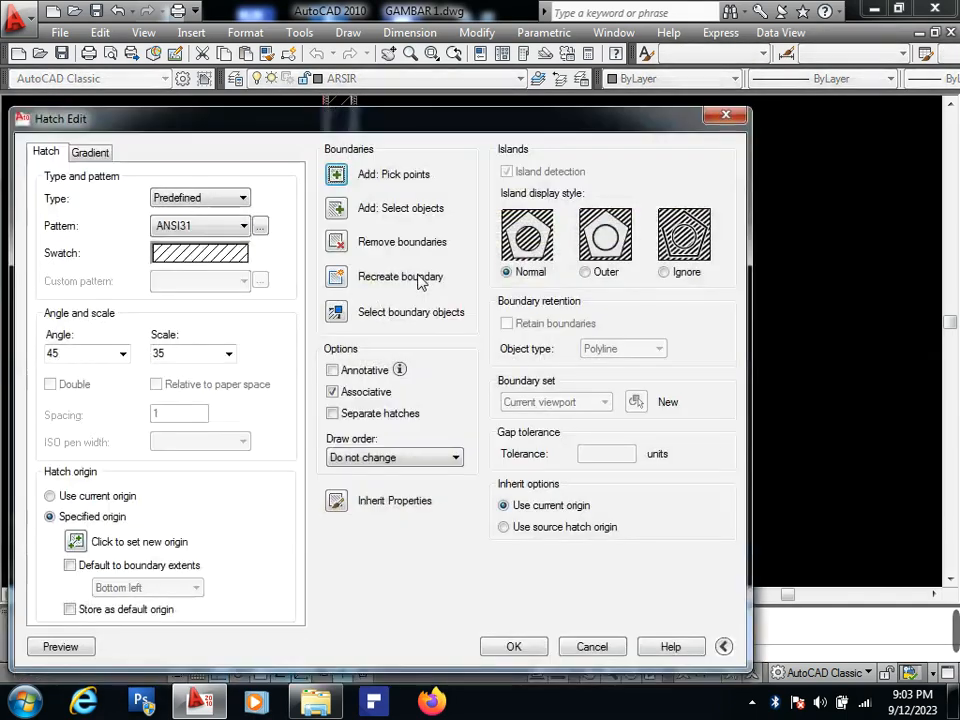
click(350, 135)
click(267, 275)
key(Return)
key(Return)
scroll(314, 229, up, 2)
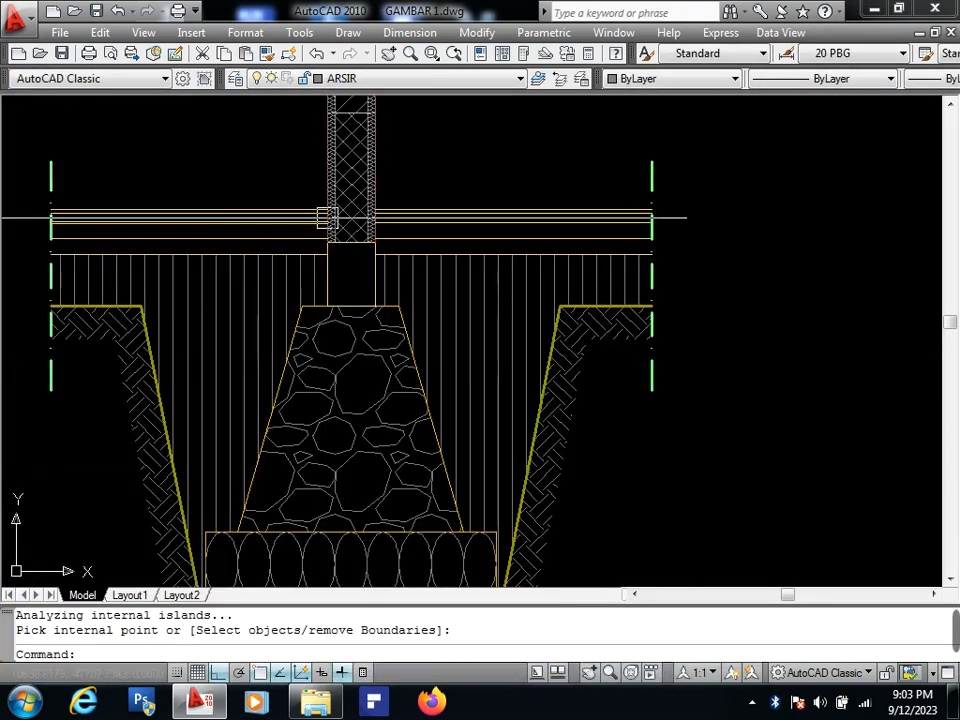
Hatch the lowest floor layer left of the wall with ANSI31 at angle 45 and scale 10.
middle_drag(328, 217, 333, 223)
text(H)
key(Return)
key(alt+k)
click(310, 250)
key(Return)
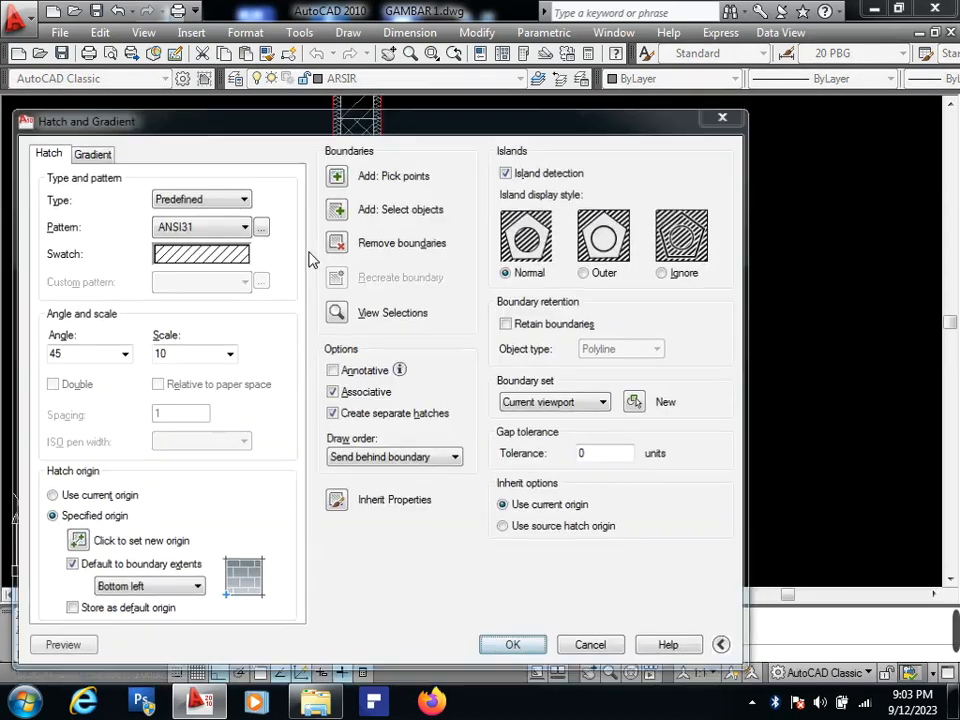
key(Return)
Match the lowest floor layer's hatch to the properties of the AR-SAND hatch beneath the foundation.
middle_drag(290, 365, 320, 258)
text(MA)
key(Return)
scroll(328, 517, up, 3)
click(334, 495)
scroll(336, 310, down, 4)
middle_drag(335, 212, 316, 313)
scroll(317, 206, up, 6)
scroll(318, 198, up, 3)
click(318, 216)
key(Return)
Add the lowest floor layer right of the wall to the left layer's AR-SAND hatch.
double_click(323, 231)
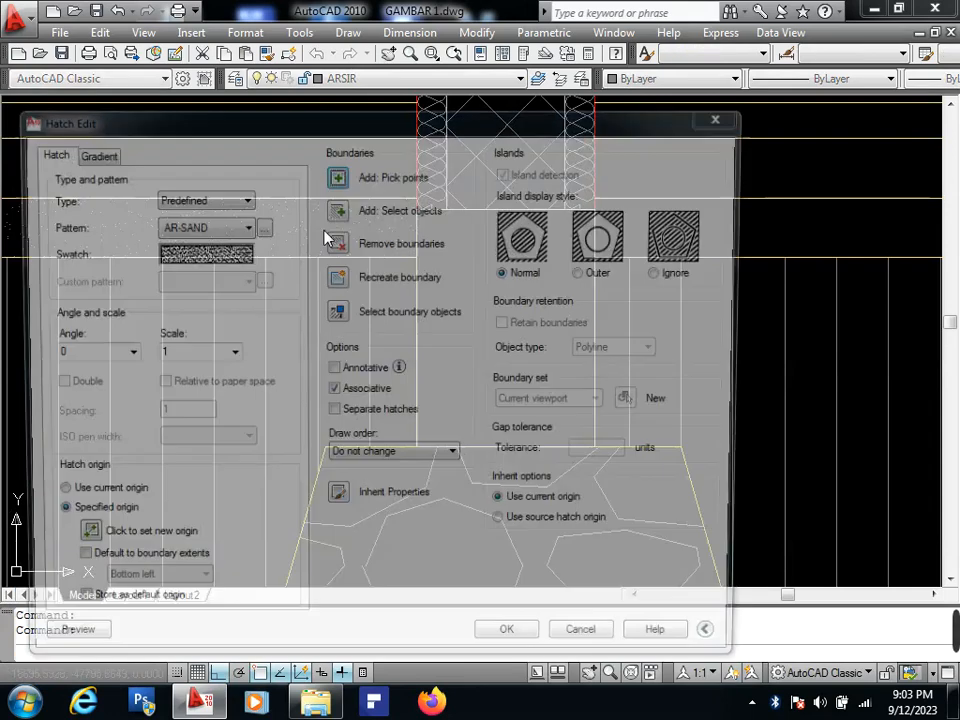
key(alt+k)
scroll(383, 229, down, 6)
scroll(400, 195, up, 2)
key(Return)
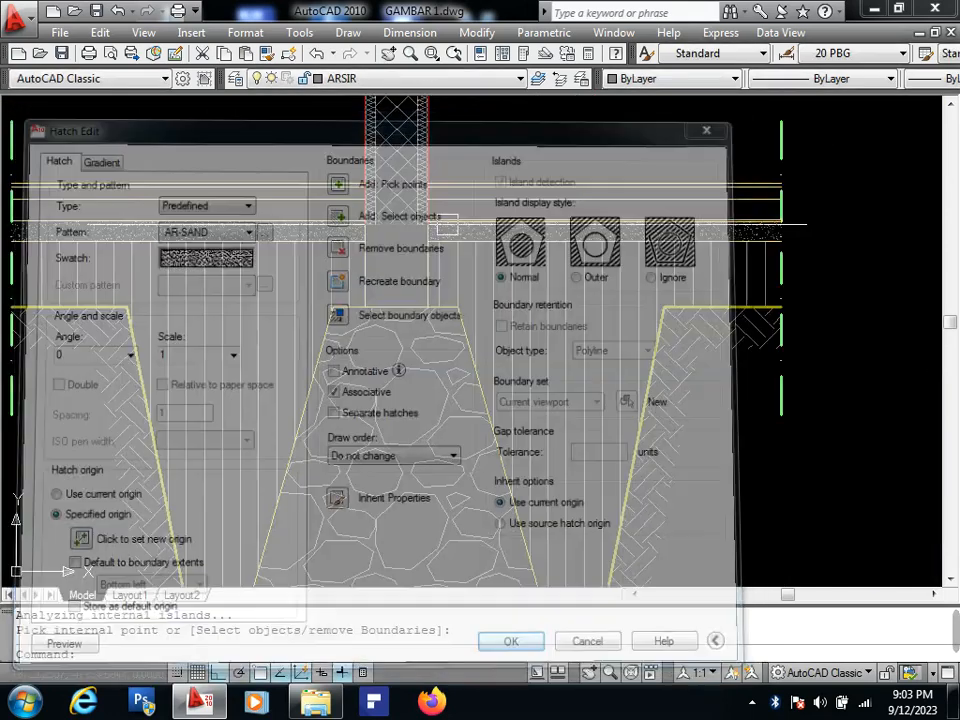
key(Return)
Hatch the floor layer directly above the sand, right of the wall, with the AR-CONC pattern at angle 0.
text(H)
key(Return)
click(497, 222)
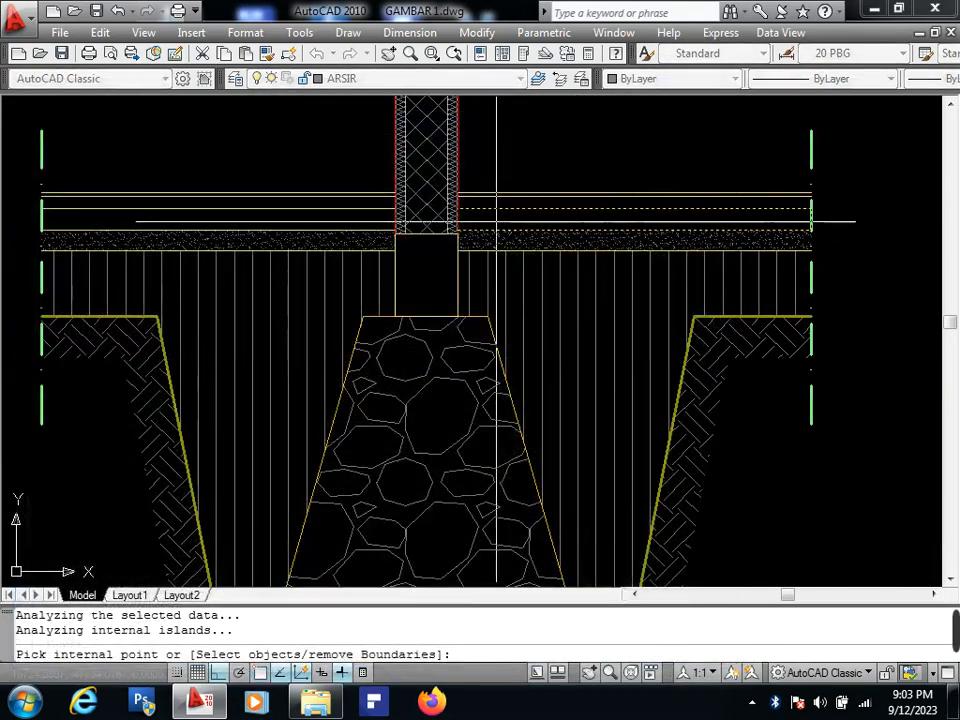
key(Return)
click(236, 258)
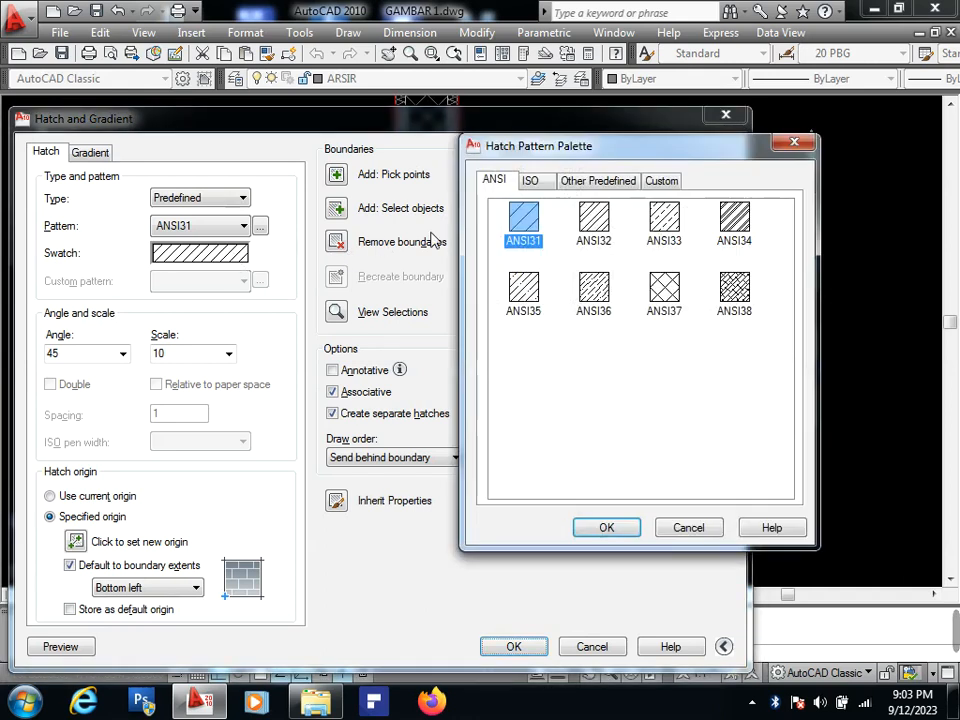
click(603, 181)
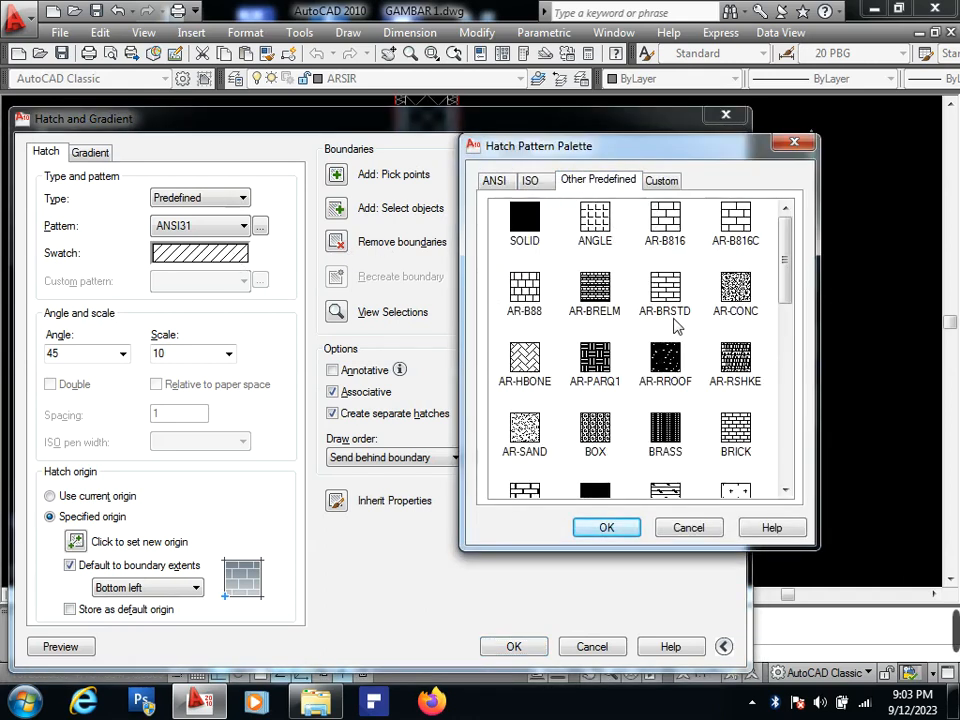
click(606, 527)
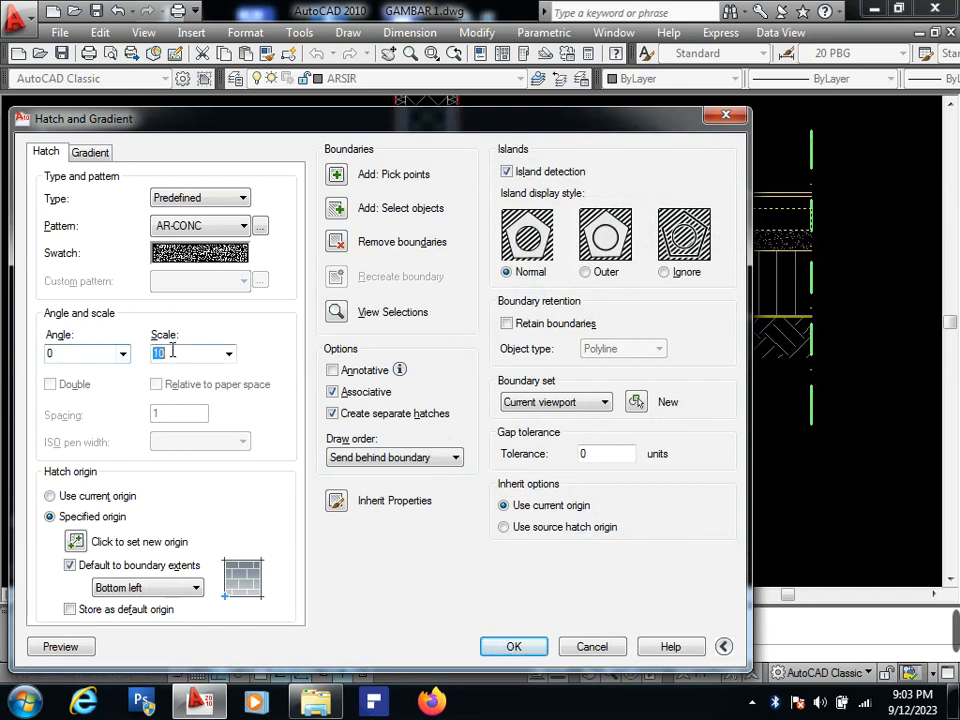
key(Return)
scroll(552, 210, up, 5)
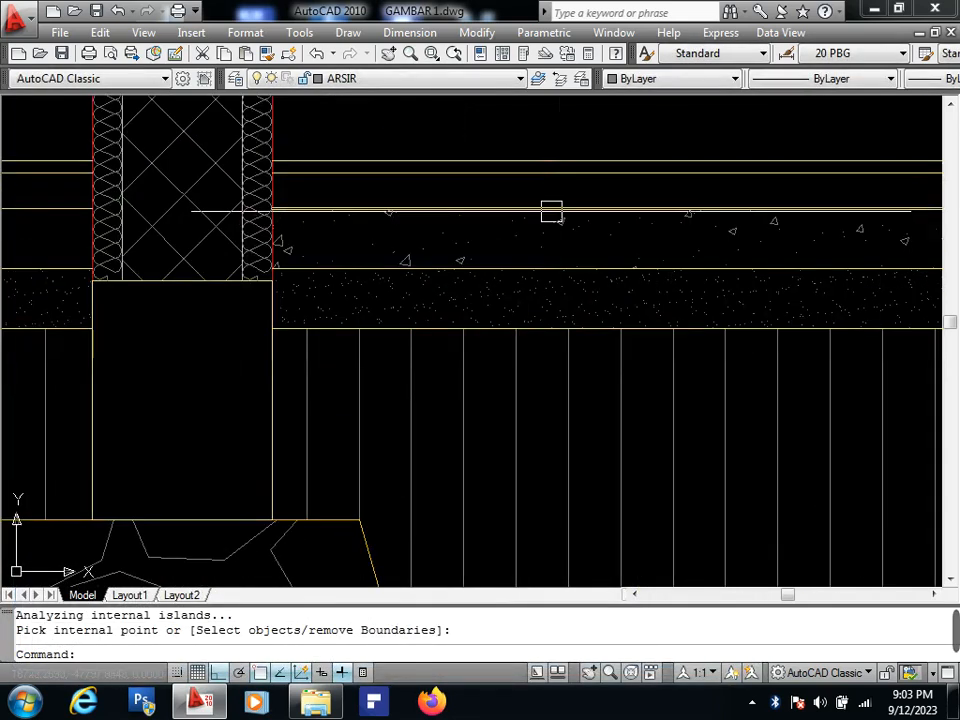
Add the matching floor layer left of the wall to the AR-CONC hatch.
click(557, 219)
click(338, 180)
scroll(557, 233, down, 5)
middle_drag(526, 236, 586, 228)
click(358, 230)
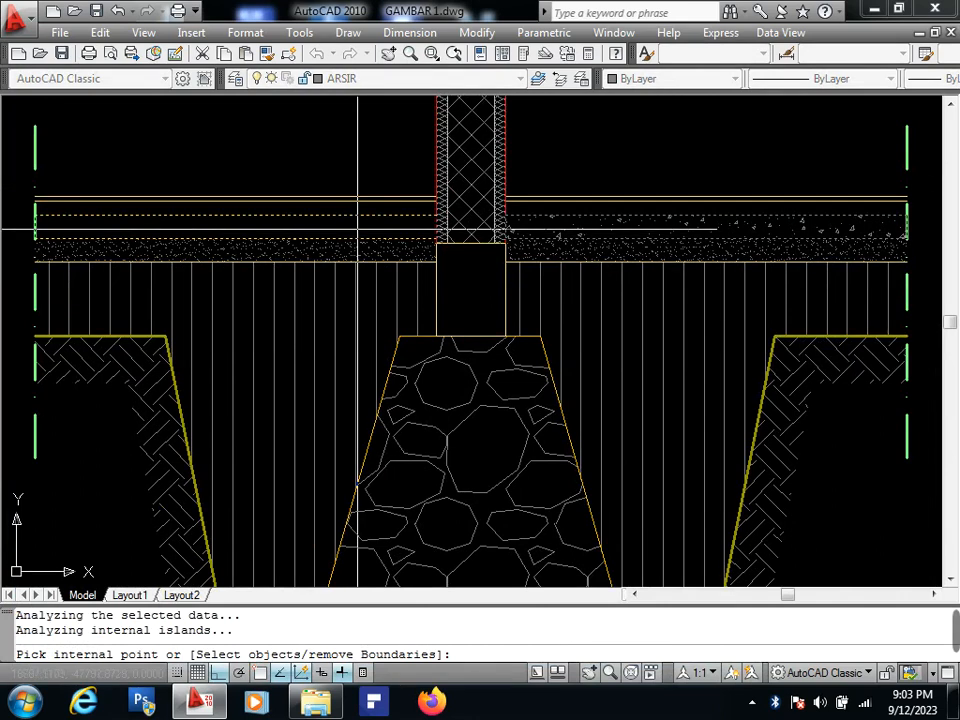
key(Return)
Match the second floor line from the top on both sides of the wall to the concrete hatch's properties.
scroll(372, 205, up, 5)
text(MA)
key(Return)
click(428, 257)
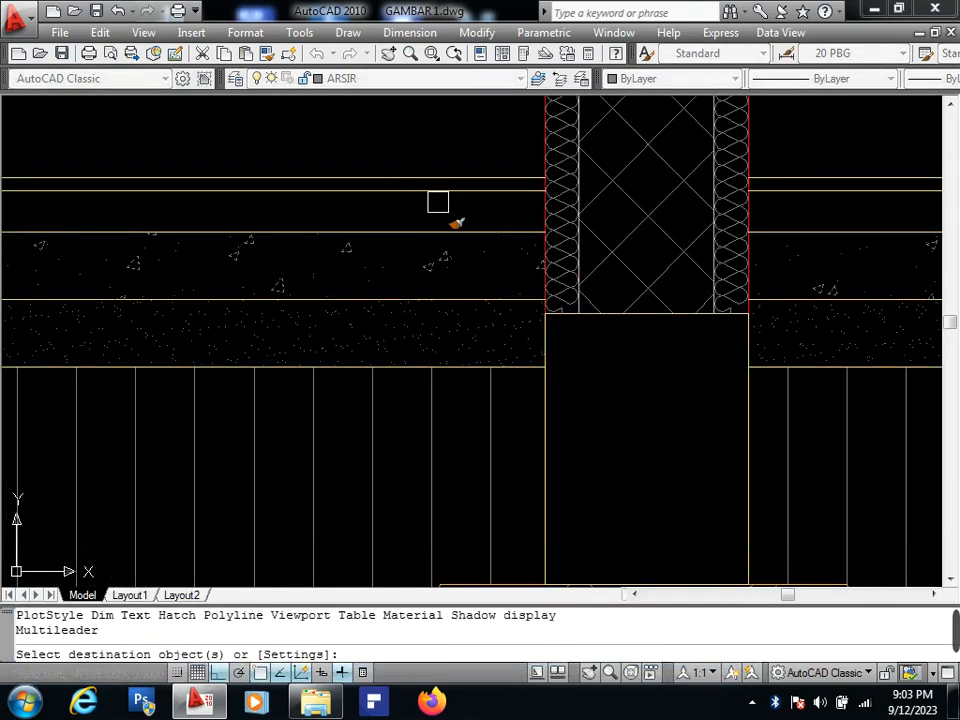
click(437, 202)
key(Return)
key(Return)
click(437, 199)
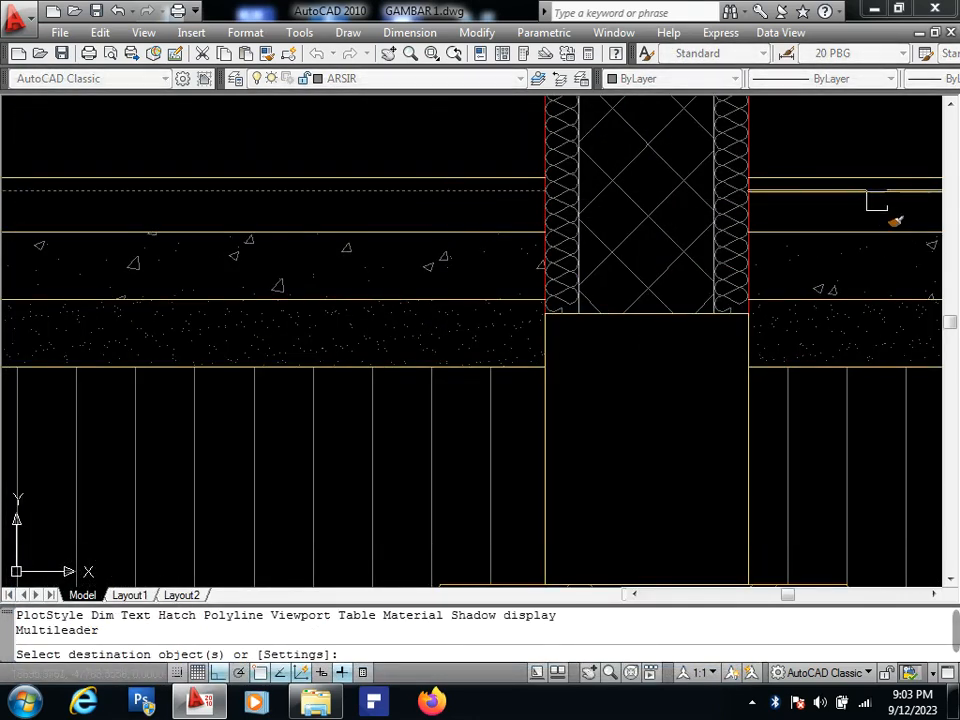
click(876, 202)
key(Return)
Draw a vertical guide line right of the wall, from the concrete layer's top edge up to the grey floor line.
middle_drag(855, 223, 746, 244)
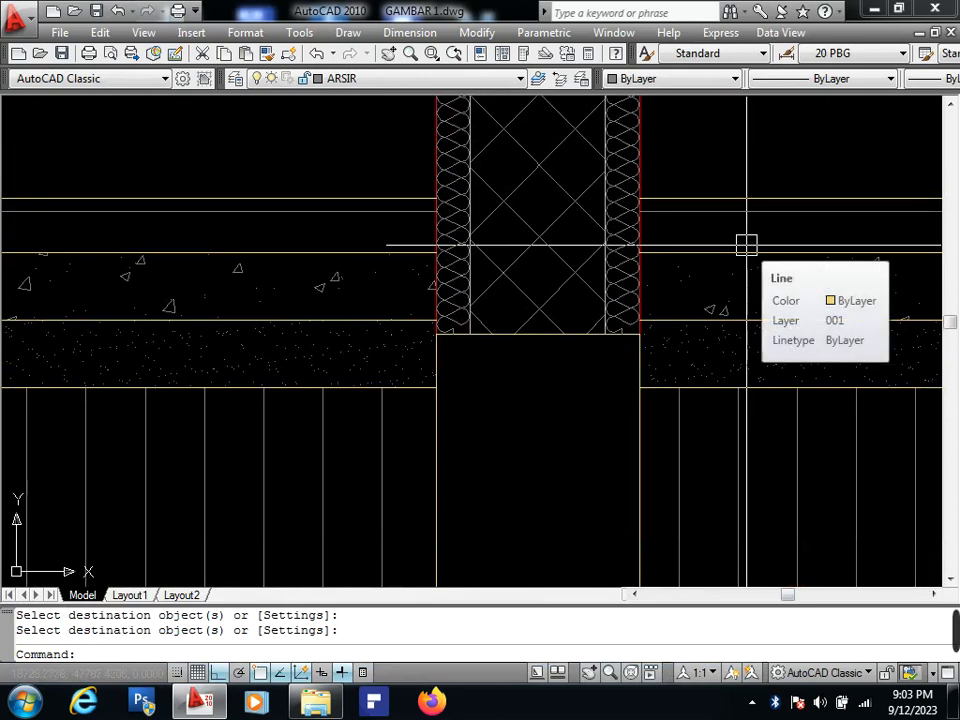
scroll(722, 250, up, 2)
text(L)
key(Return)
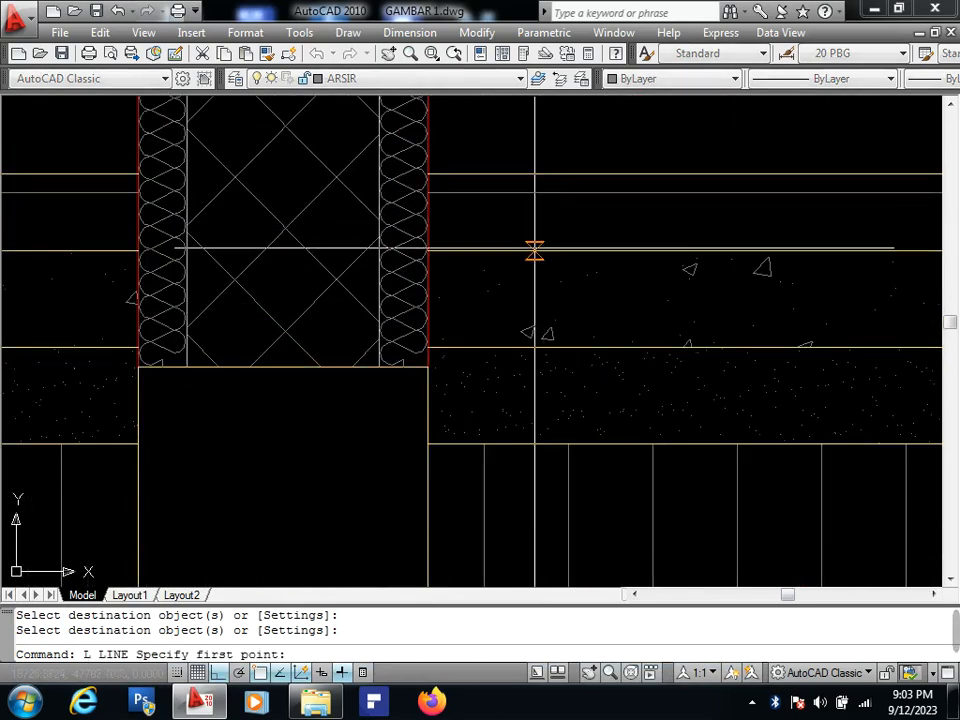
click(535, 249)
click(533, 194)
key(Return)
Copy the right grey floor line down from the guide line's upper end to its midpoint.
click(568, 196)
text(C)
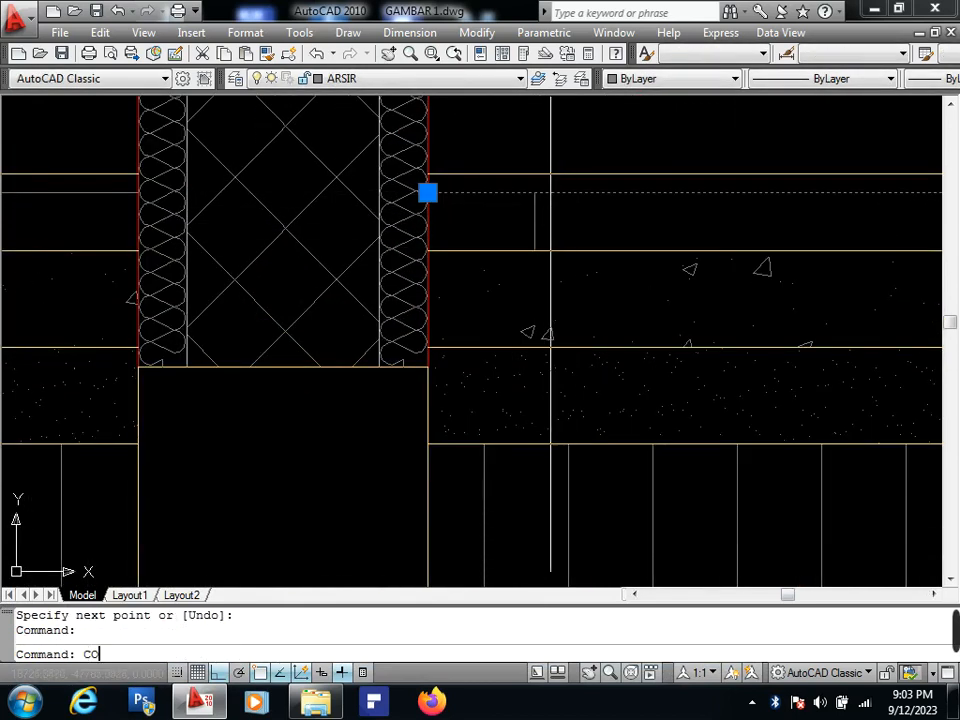
text(O)
key(Return)
click(534, 192)
click(532, 228)
key(Return)
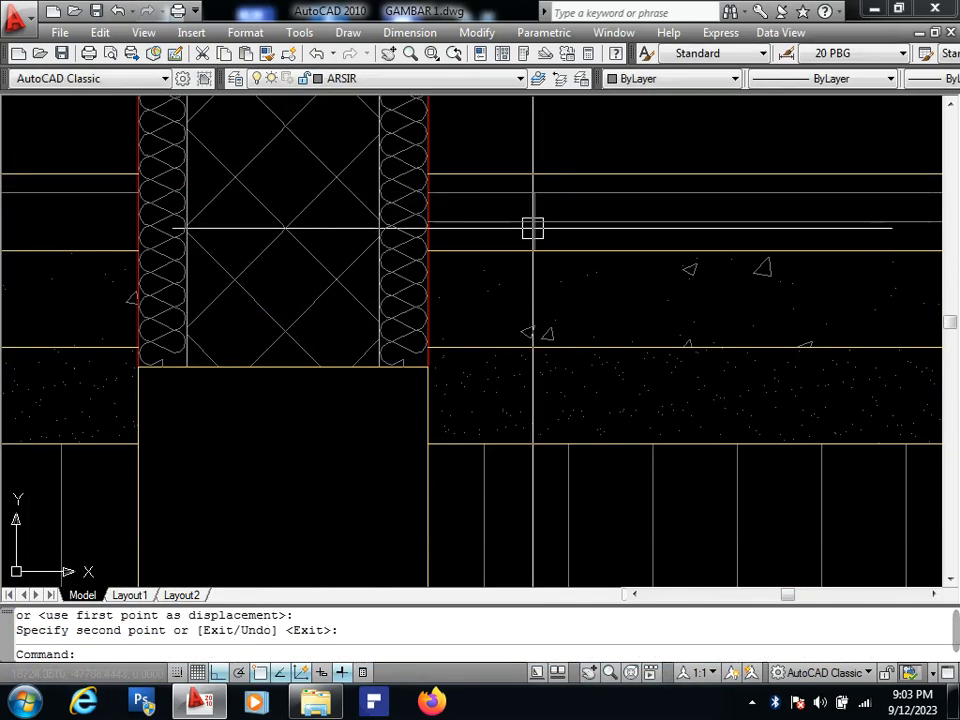
key(Escape)
Erase the vertical guide line between the floor lines right of the wall.
scroll(556, 207, up, 3)
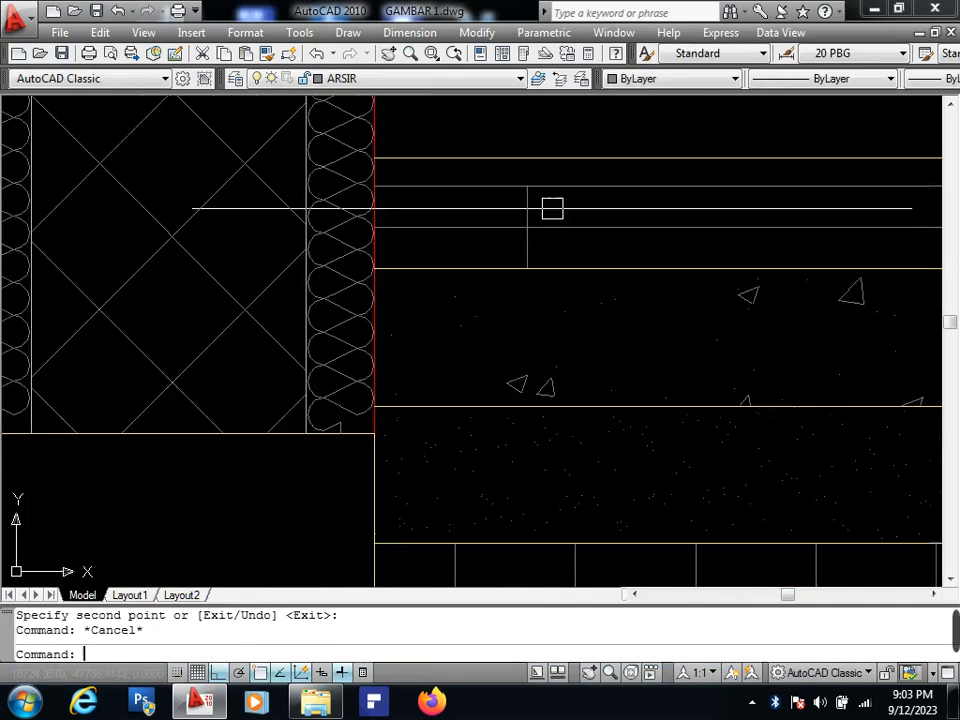
click(546, 210)
click(461, 214)
text(E)
key(Return)
scroll(469, 213, down, 2)
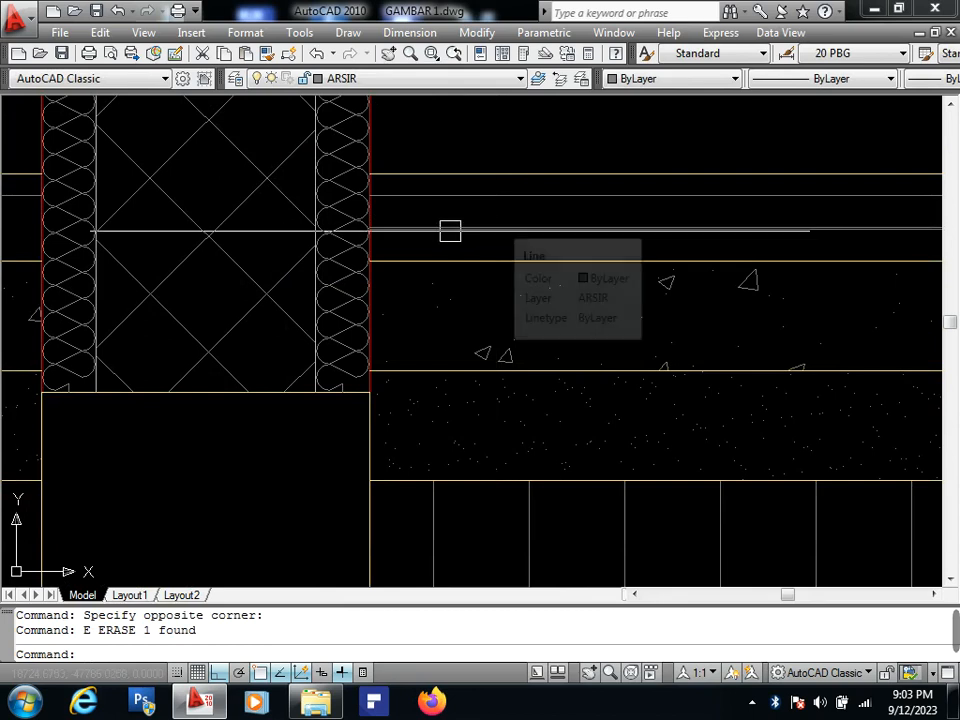
middle_drag(471, 224, 441, 219)
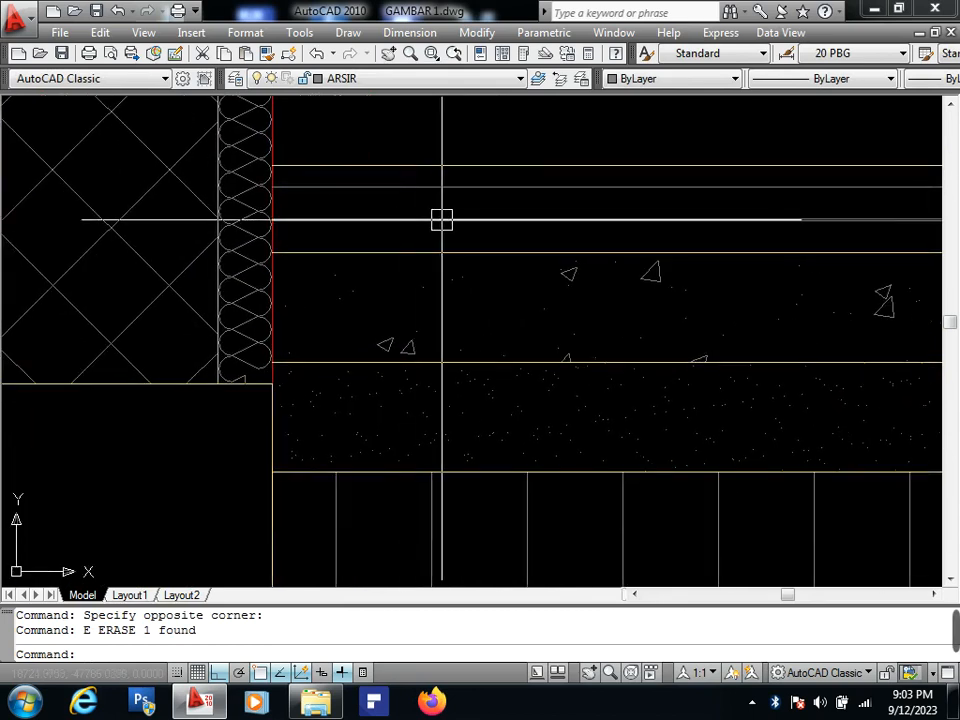
click(440, 218)
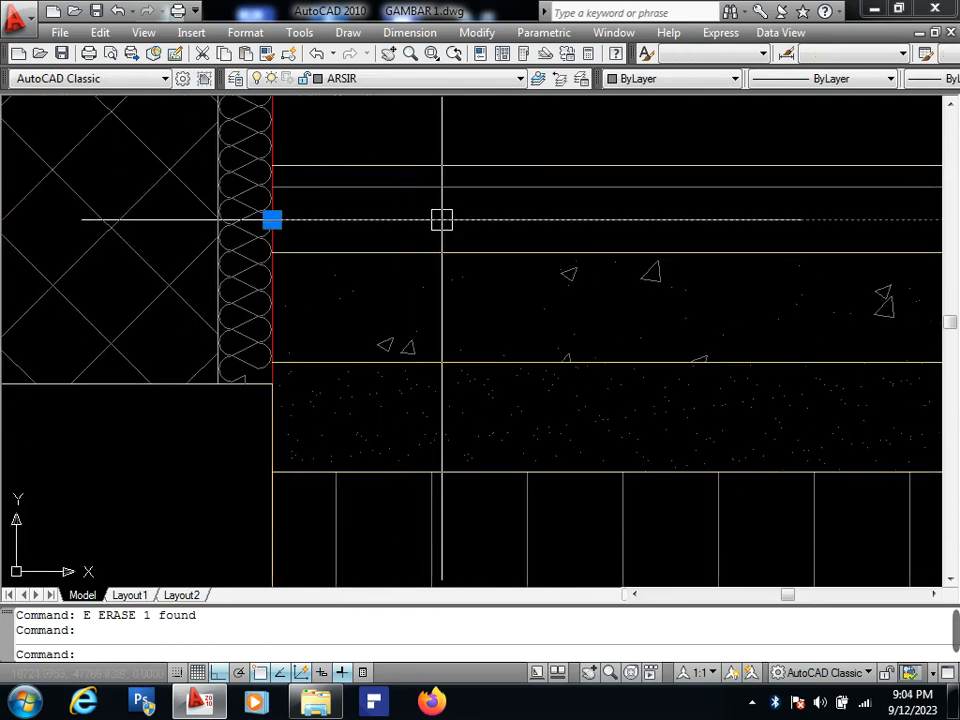
click(836, 55)
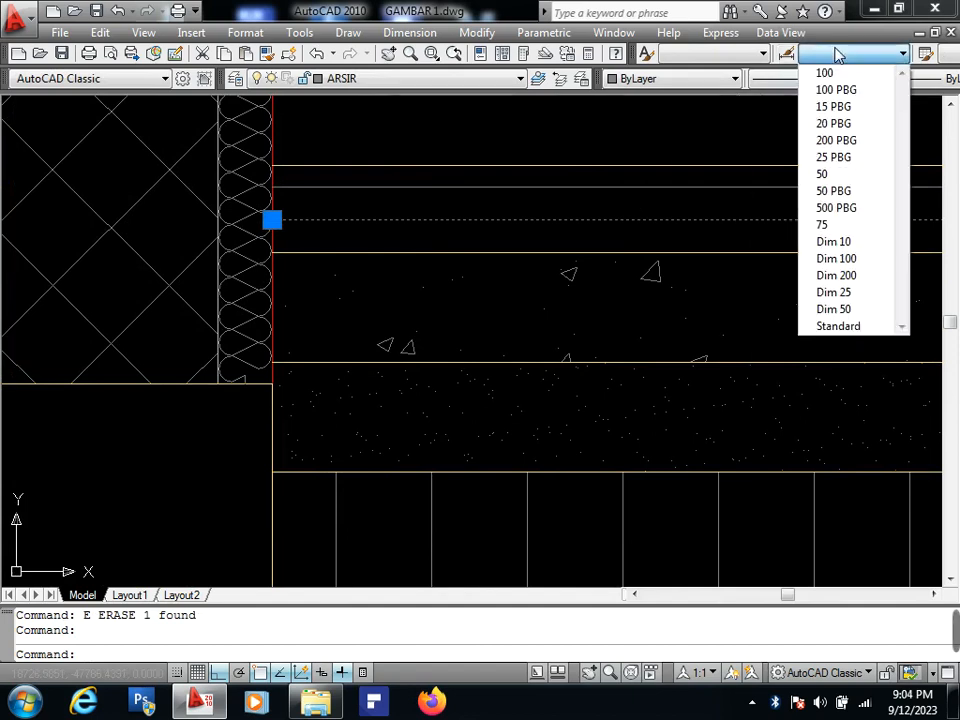
click(765, 55)
click(735, 55)
click(744, 54)
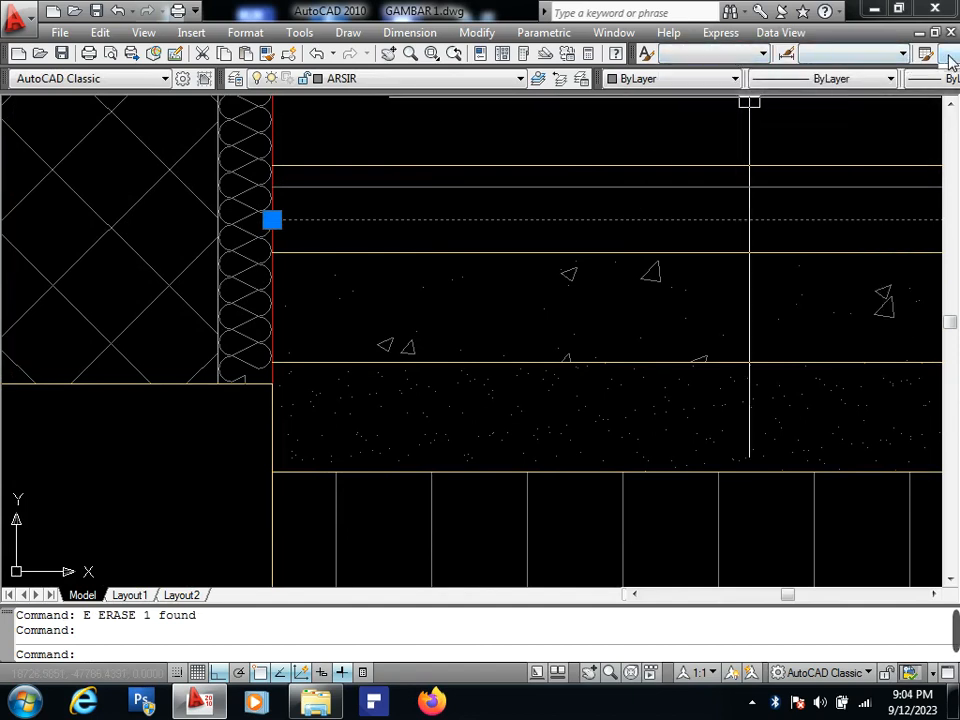
middle_drag(788, 151, 722, 204)
key(Escape)
key(Escape)
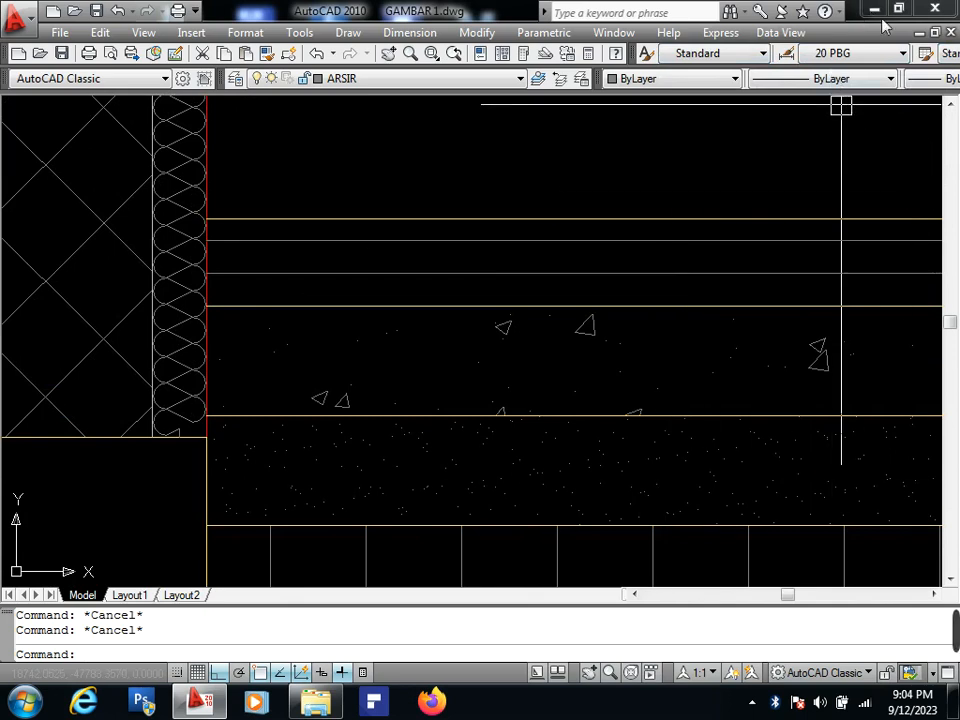
click(935, 34)
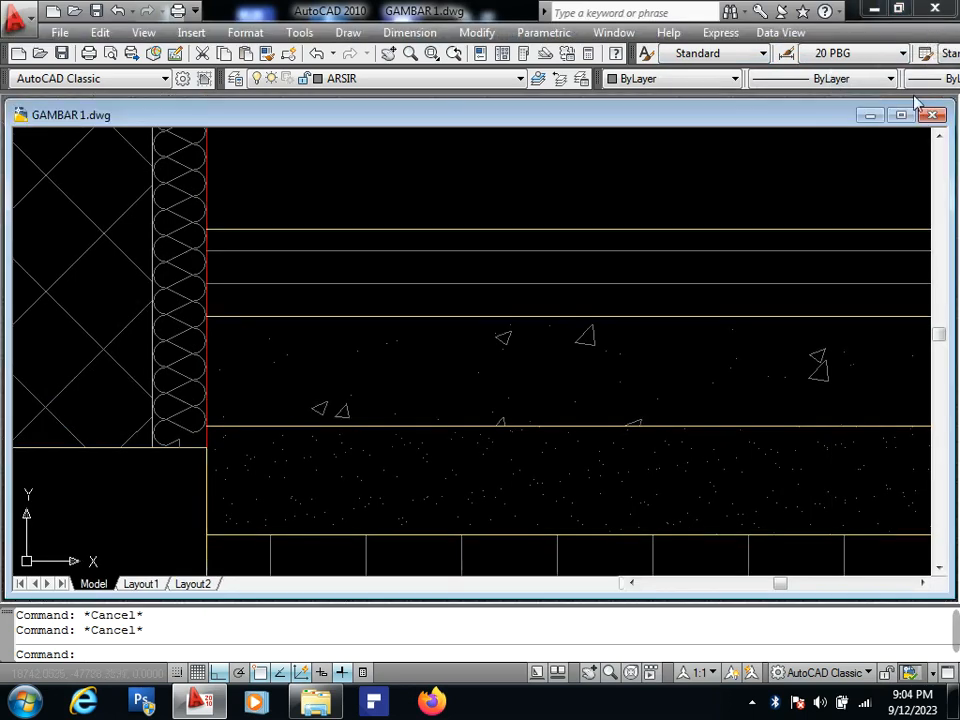
click(901, 116)
click(945, 79)
click(950, 88)
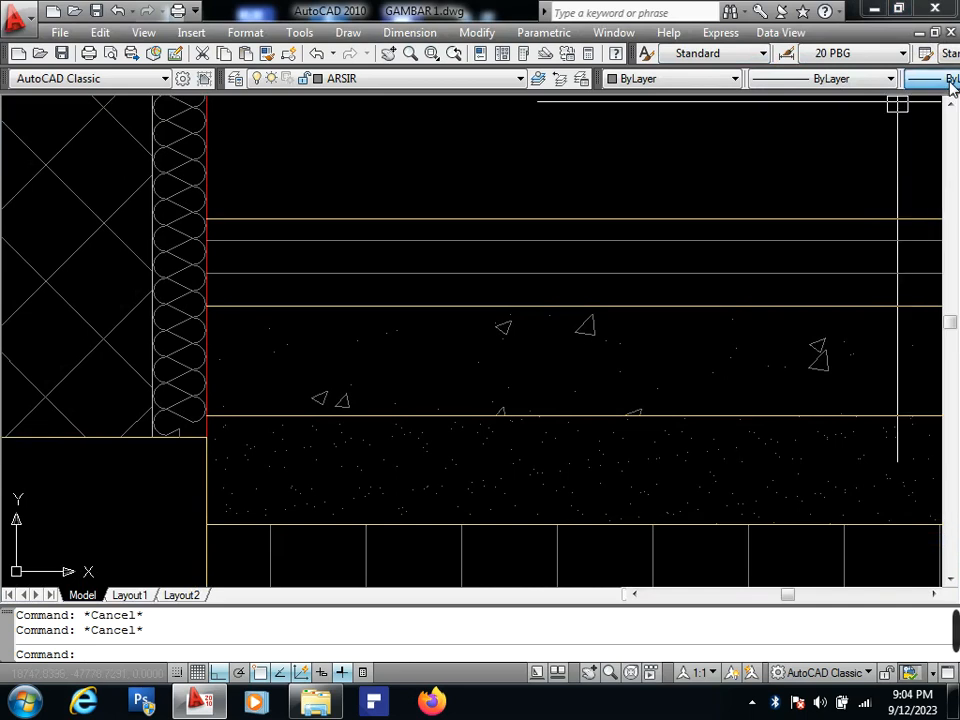
click(848, 84)
click(576, 264)
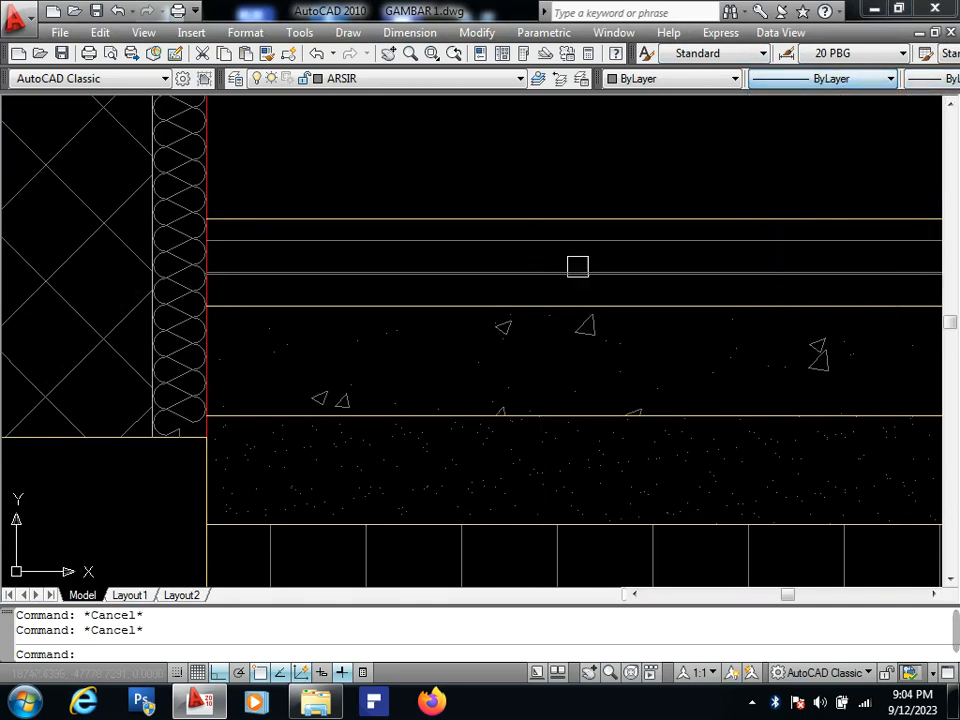
Try the BATTING linetype on the lower grey floor line right of the wall and undo it.
click(576, 270)
click(818, 80)
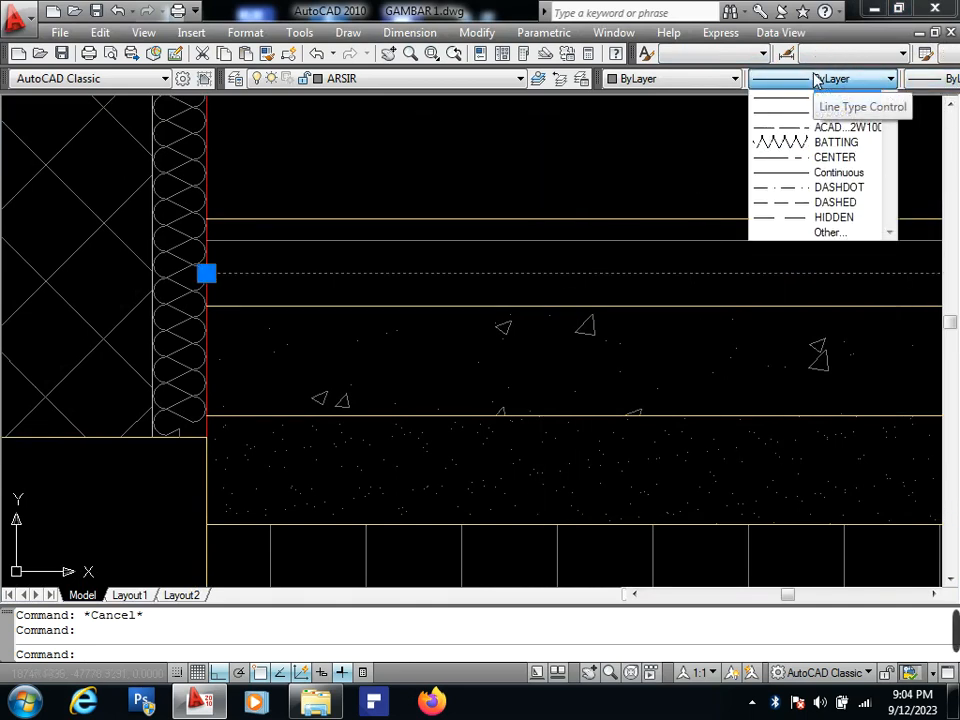
click(855, 145)
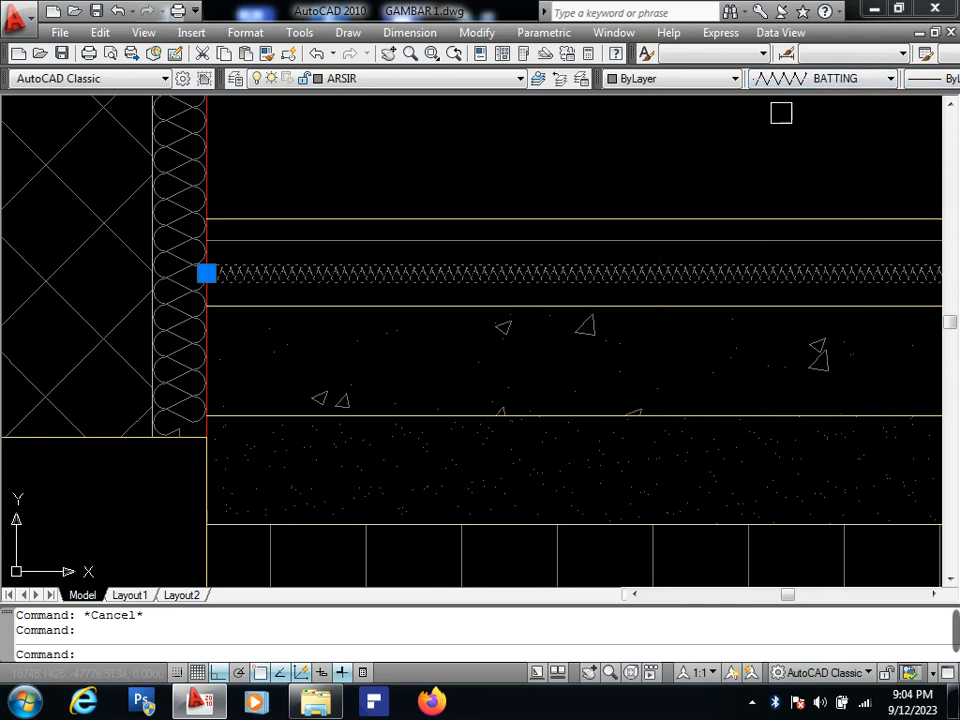
key(ctrl+z)
Try to reload the BATTING linetype through the Linetype Manager, with the lower grey floor line right of the wall selected.
click(808, 80)
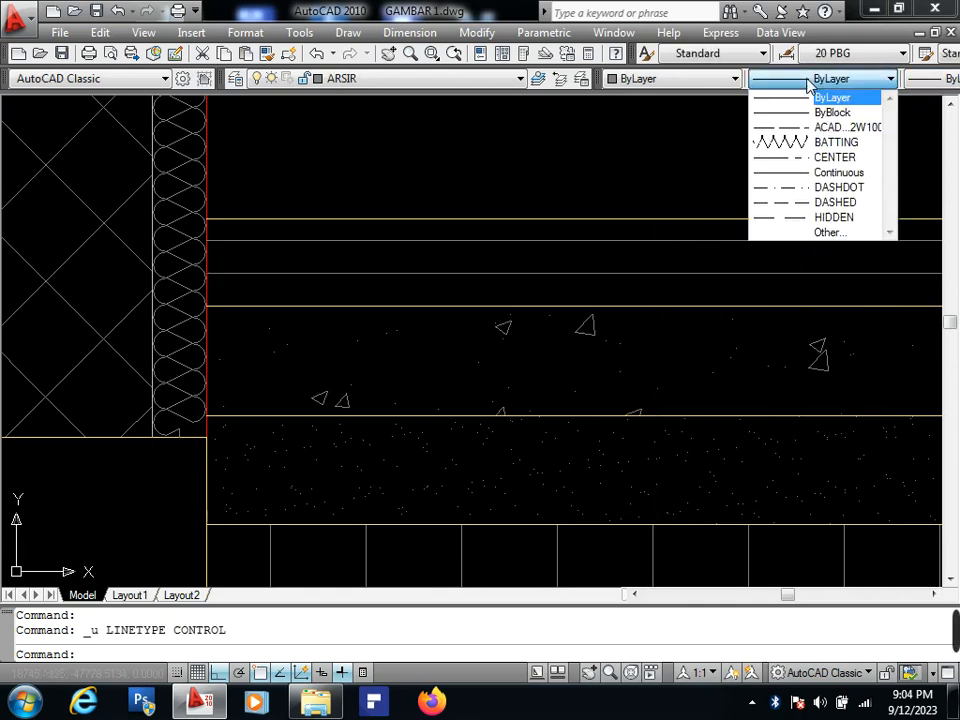
click(838, 218)
click(838, 79)
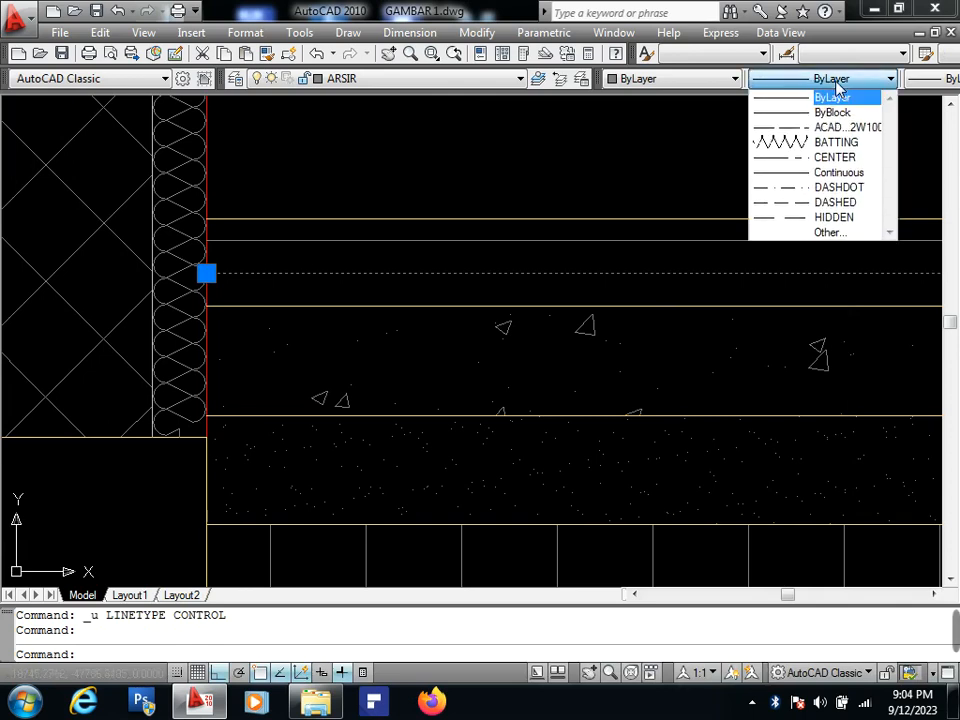
click(827, 236)
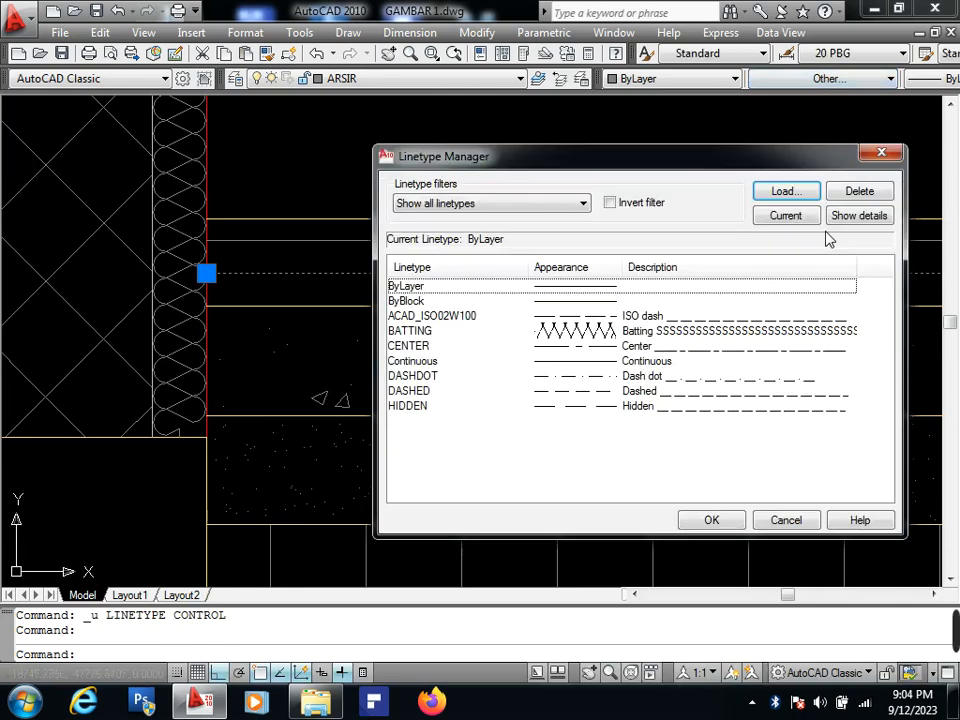
click(786, 192)
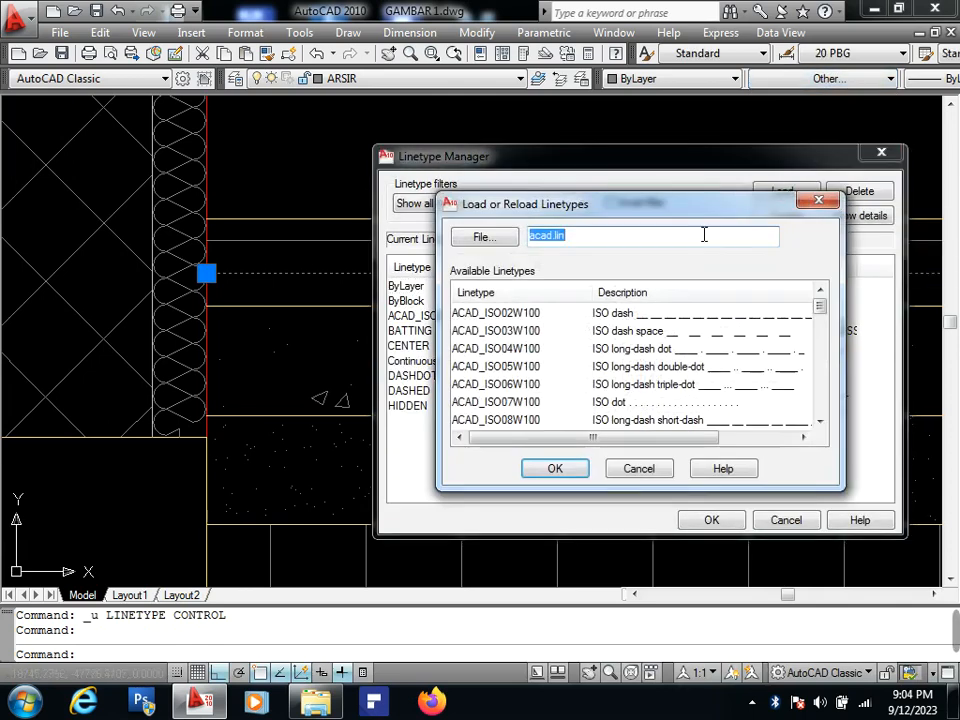
text(B)
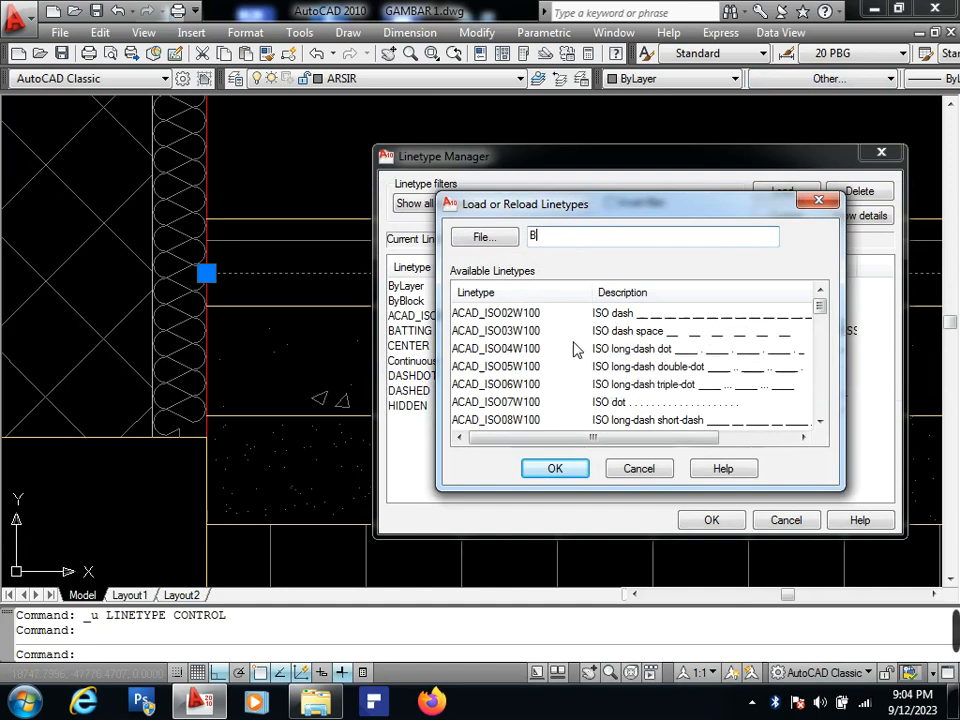
click(520, 331)
key(b)
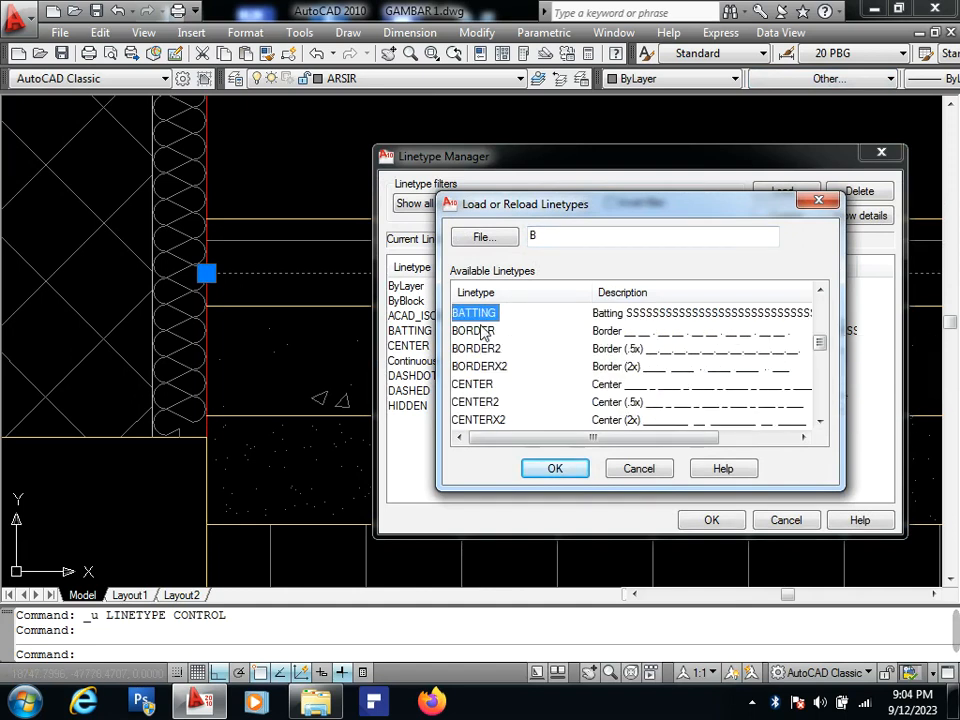
click(537, 472)
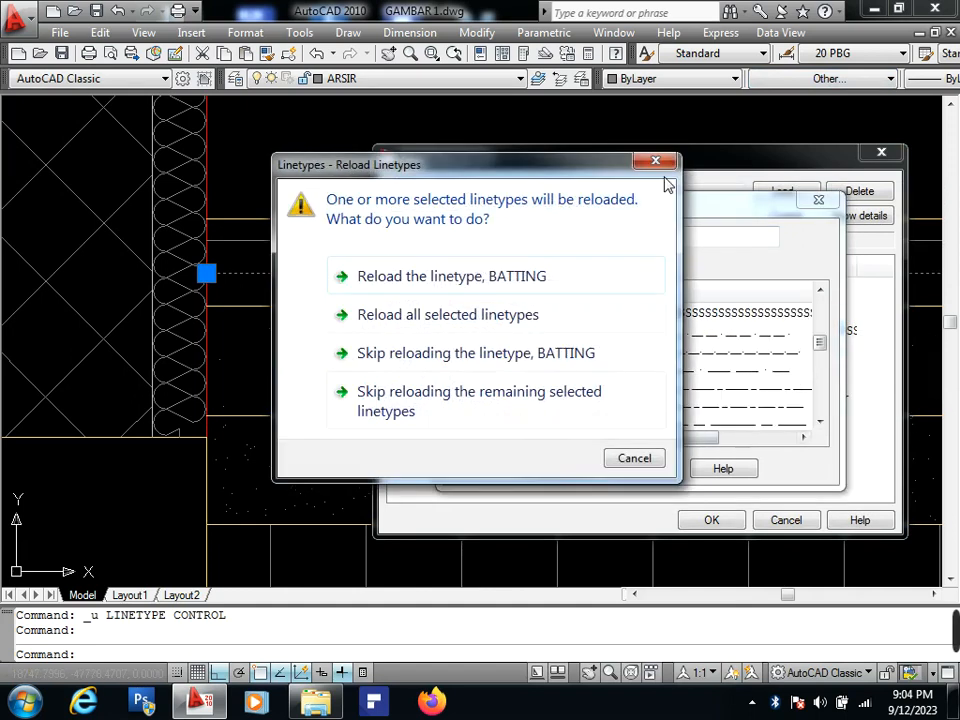
click(657, 163)
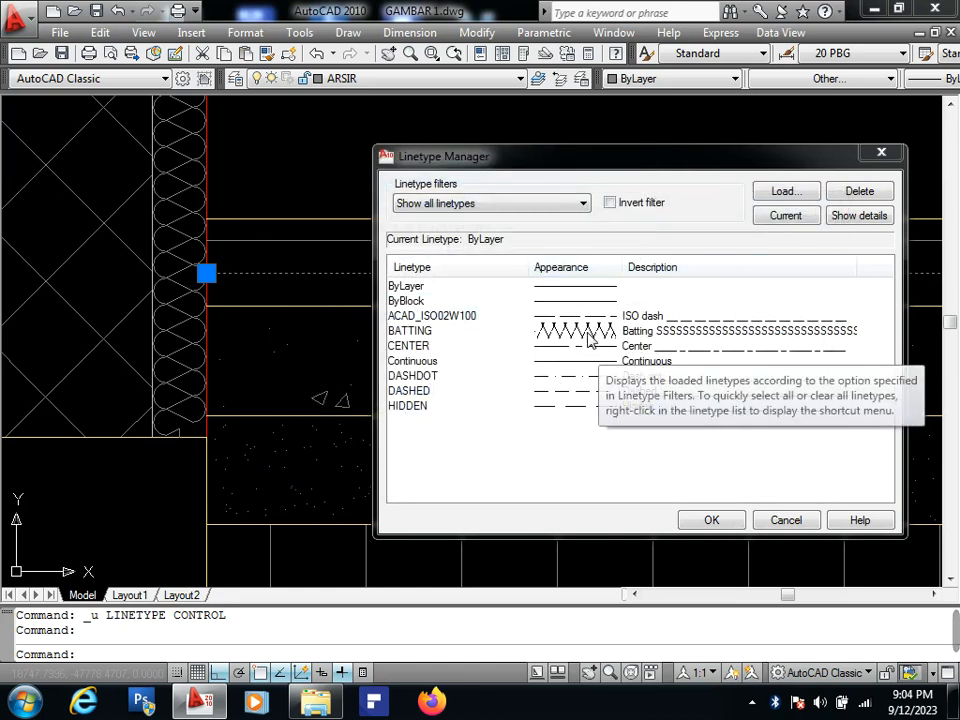
click(588, 340)
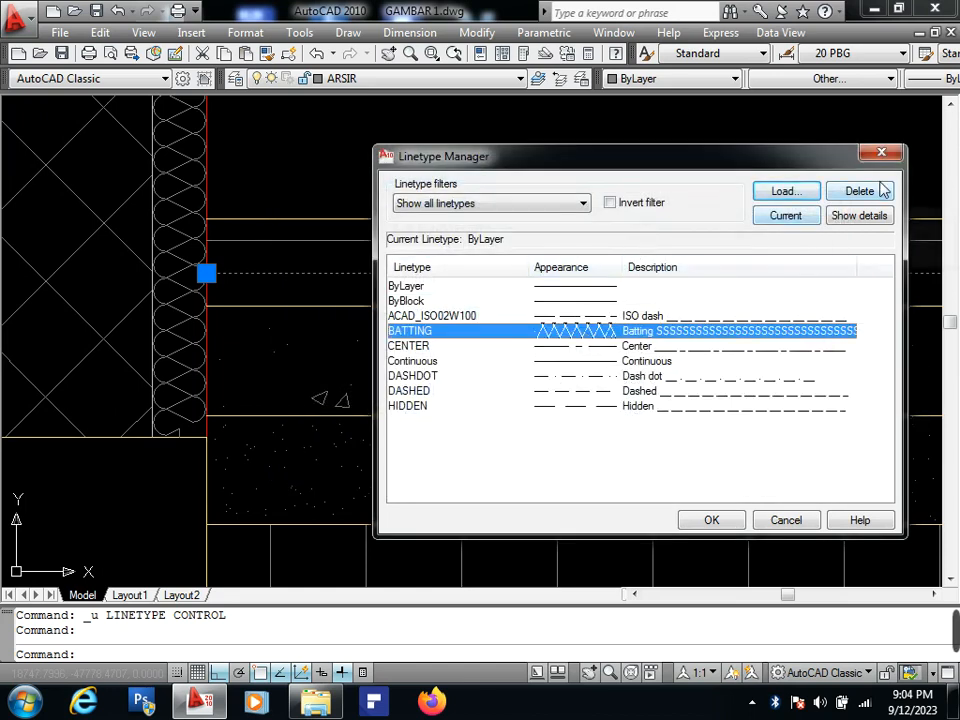
click(712, 519)
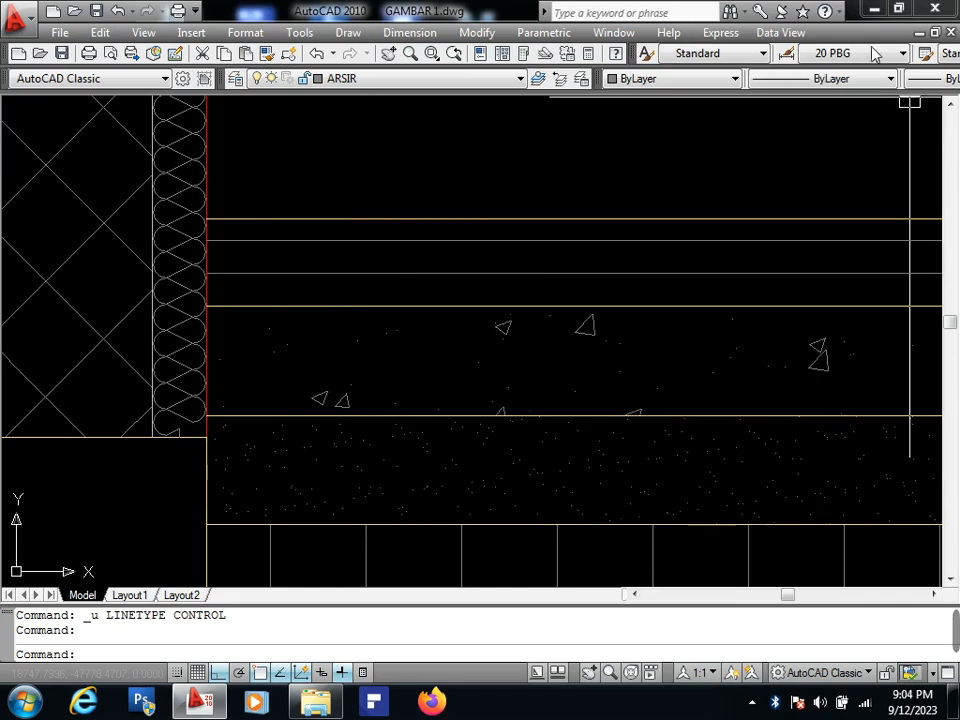
Apply the BATTING linetype to the lower grey floor line right of the wall and try a linetype scale of 5.
click(829, 79)
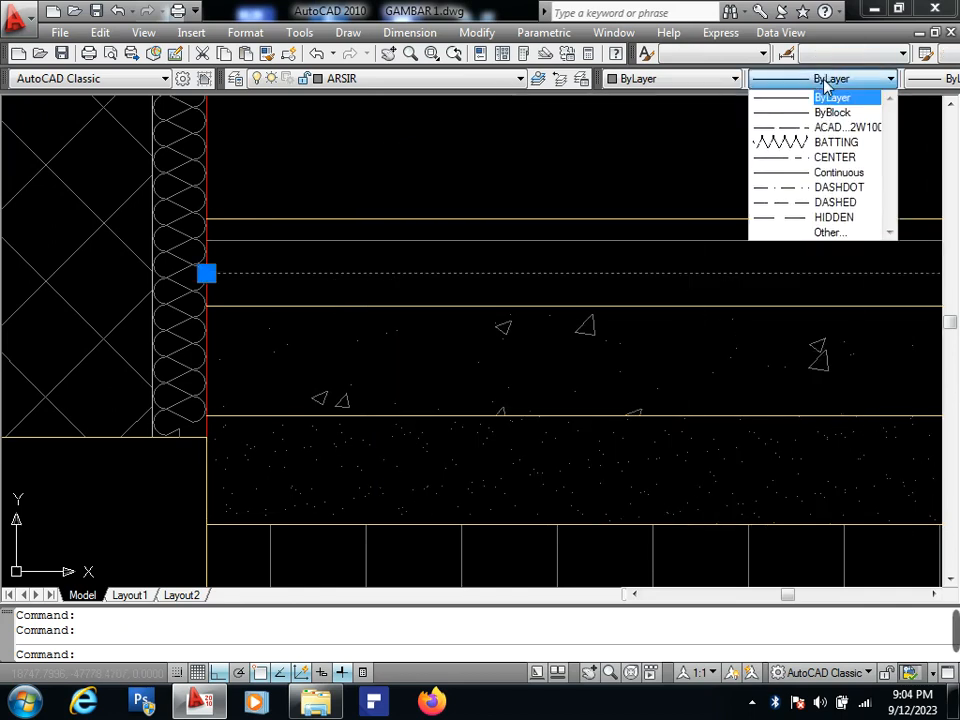
click(817, 141)
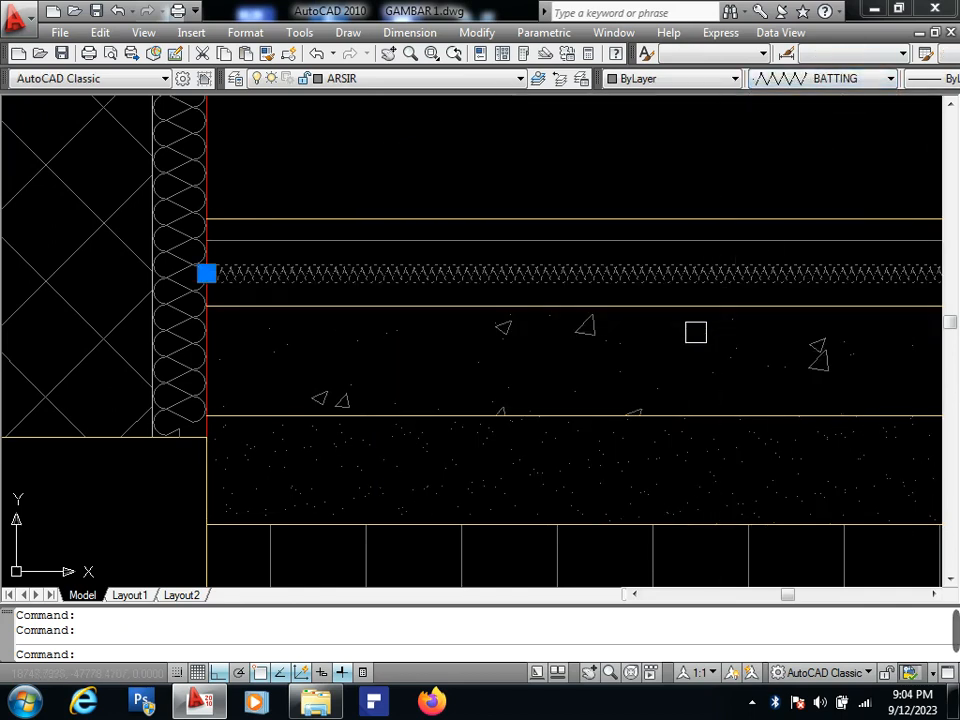
key(ctrl+1)
click(276, 325)
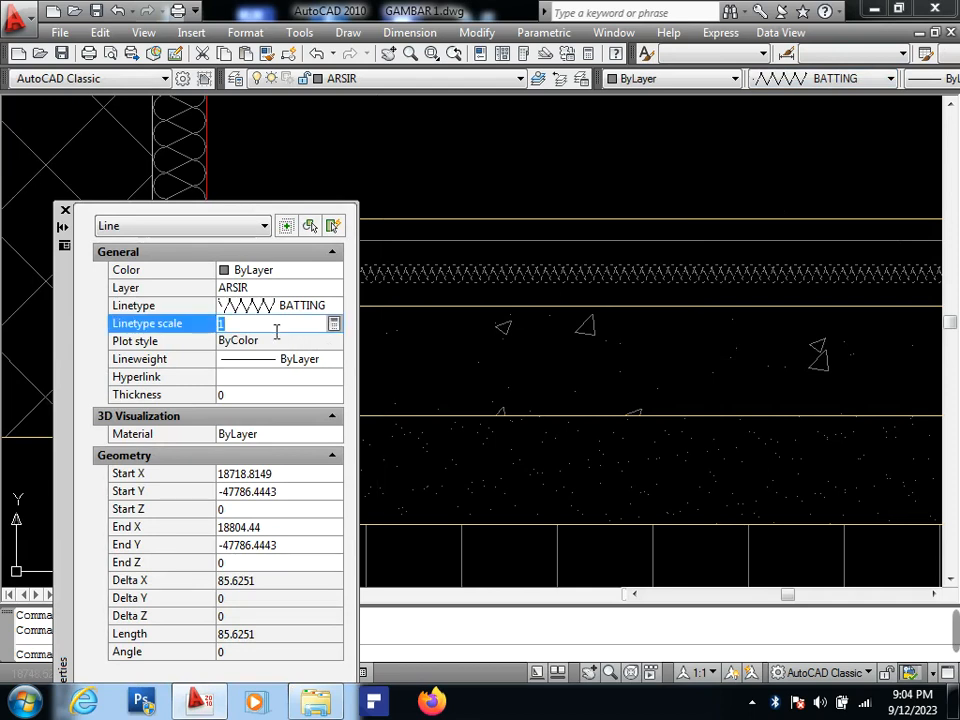
text(5)
key(Return)
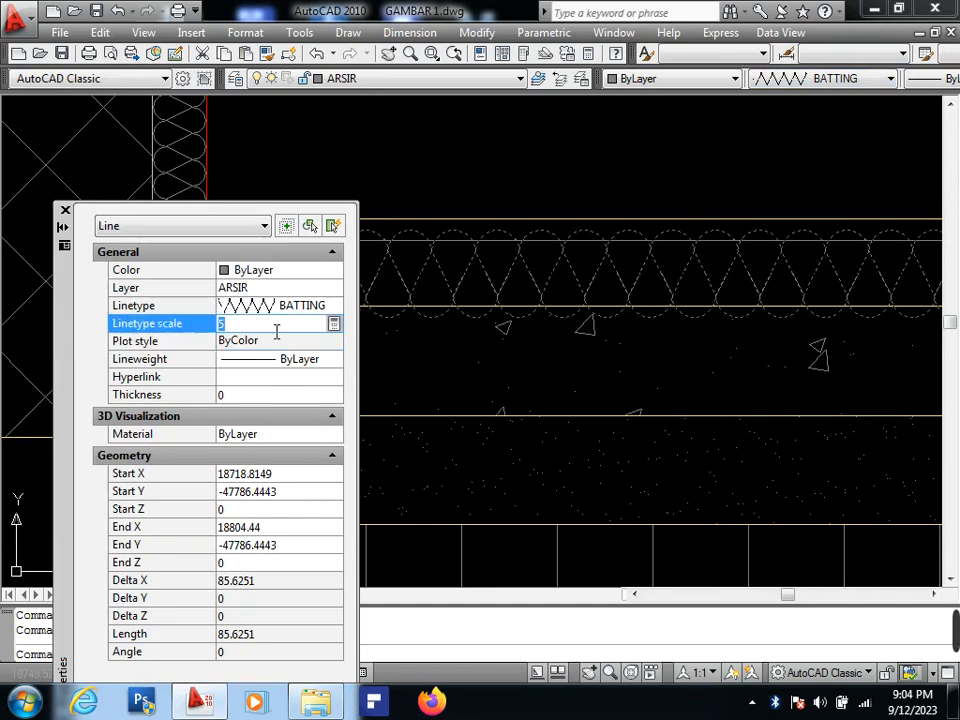
Test a linetype scale of 3 on the batting line and settle on 3.5.
text(3)
click(274, 340)
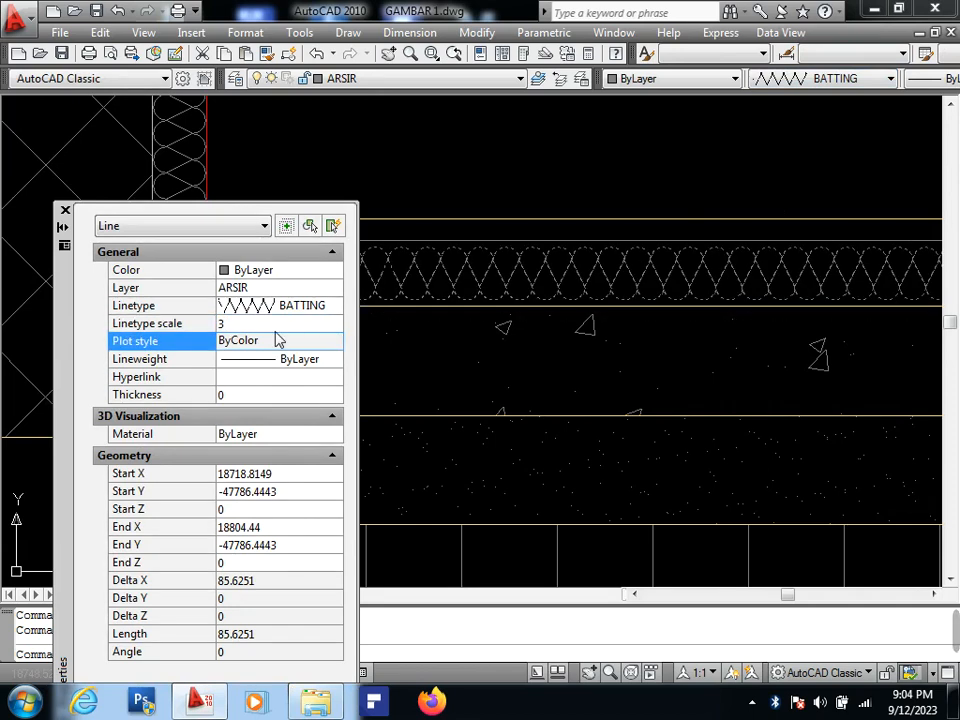
click(276, 328)
text(3.5)
click(278, 340)
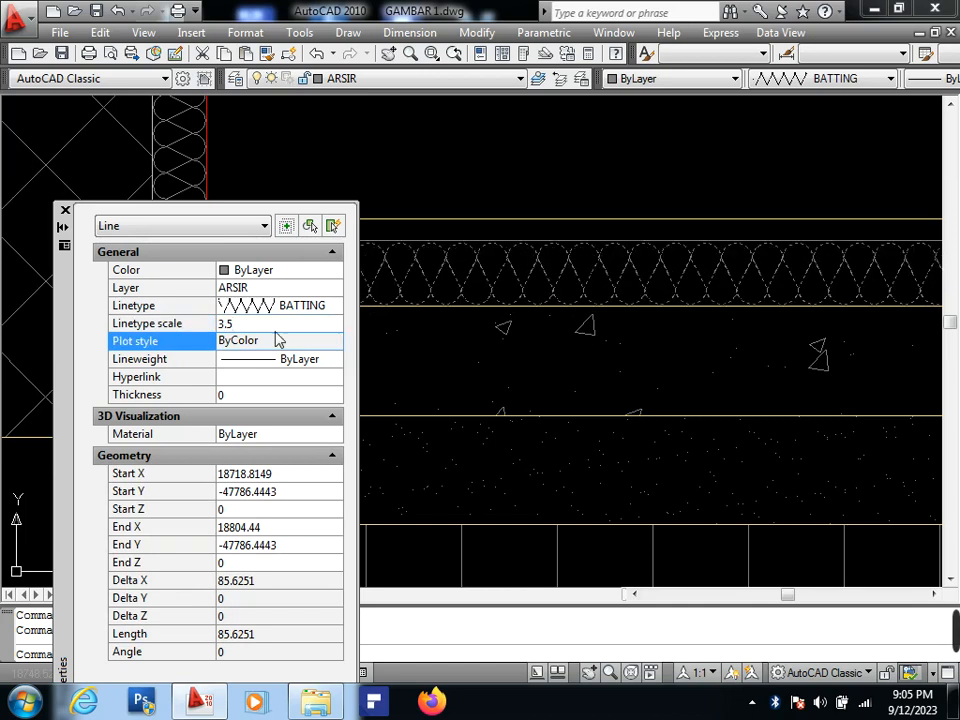
click(64, 211)
Mirror the batting line to the left floor about the wall's vertical centre line, keeping the original.
scroll(233, 327, down, 4)
middle_drag(233, 327, 632, 193)
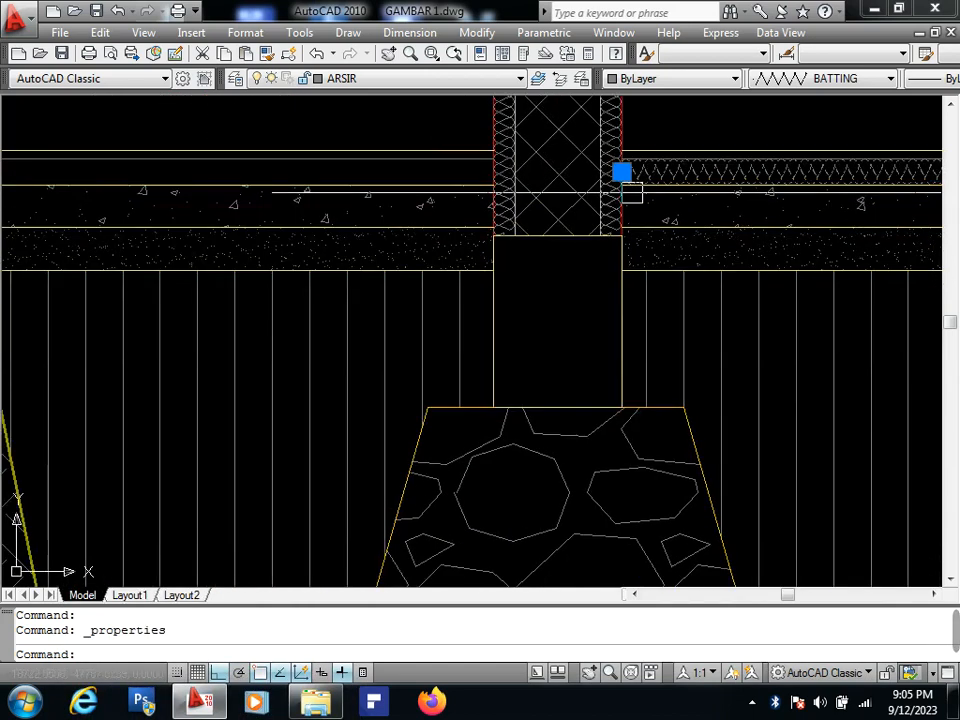
text(MI)
key(Return)
click(557, 236)
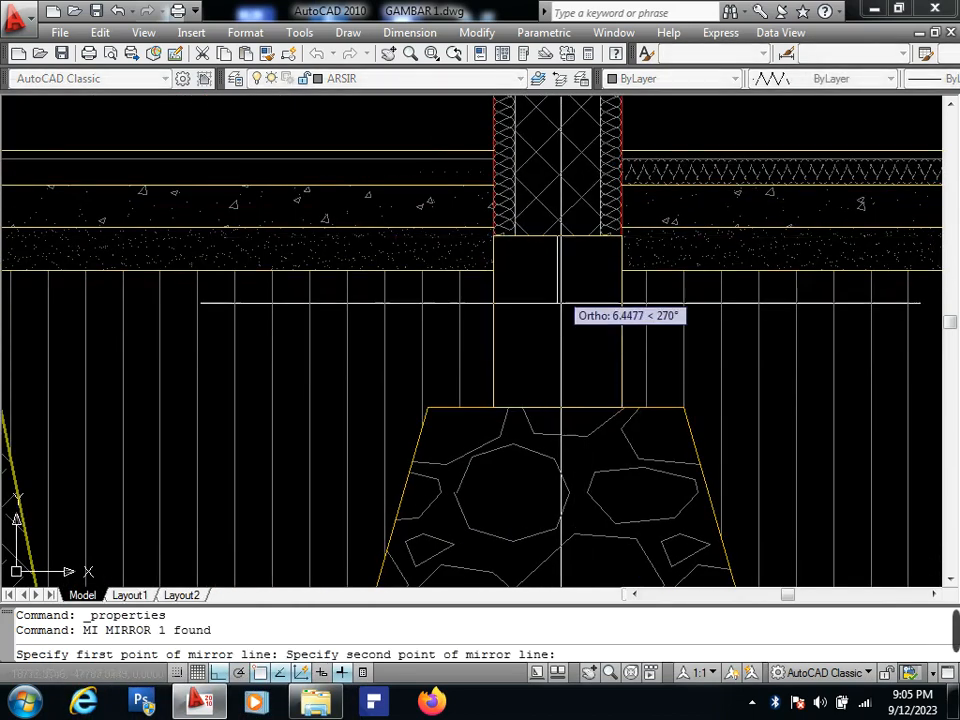
click(564, 315)
key(Return)
scroll(604, 180, down, 3)
scroll(559, 219, up, 1)
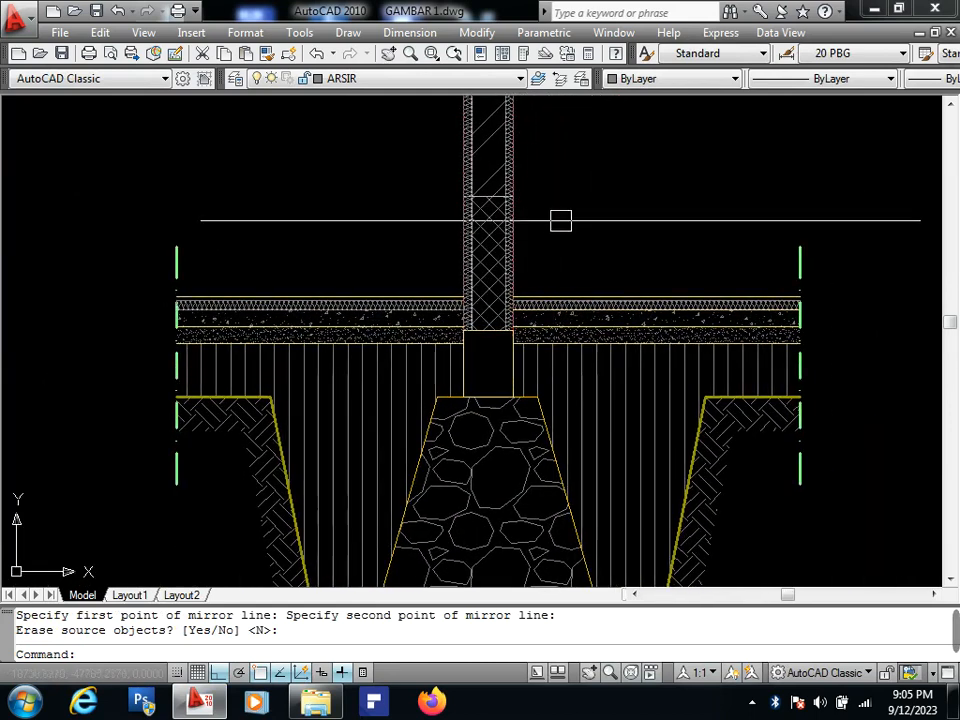
Copy the sloof beam block and the anchor from the reference detail into the empty box between the new section's wall and stone foundation.
mouse_move(559, 219)
middle_down()
mouse_move(568, 224)
mouse_move(551, 161)
mouse_move(606, 197)
middle_up()
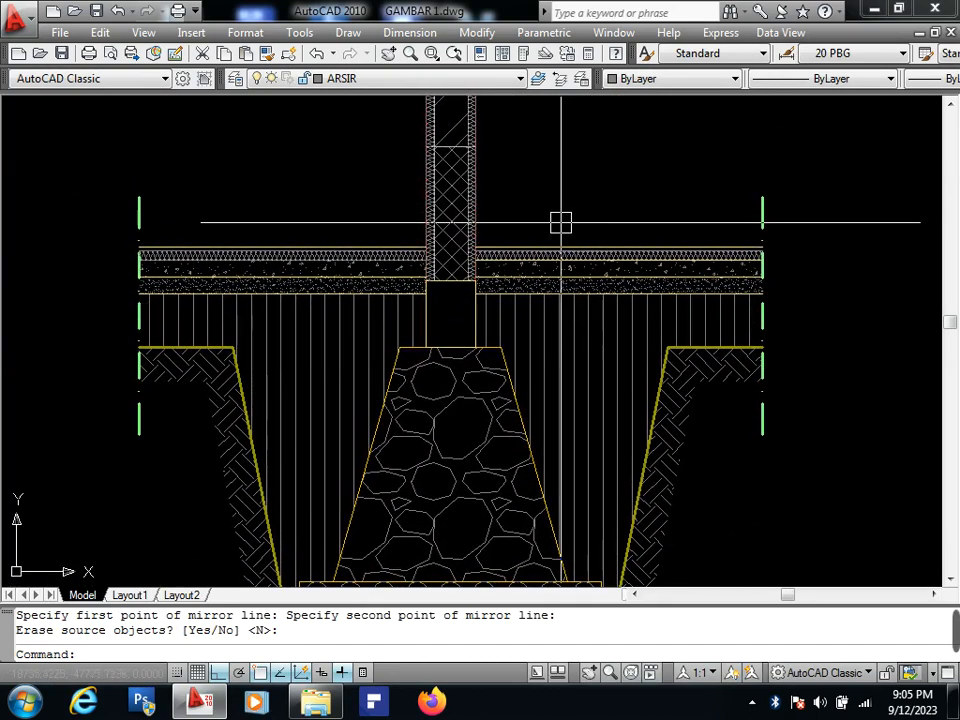
scroll(482, 321, up, 2)
scroll(484, 364, down, 8)
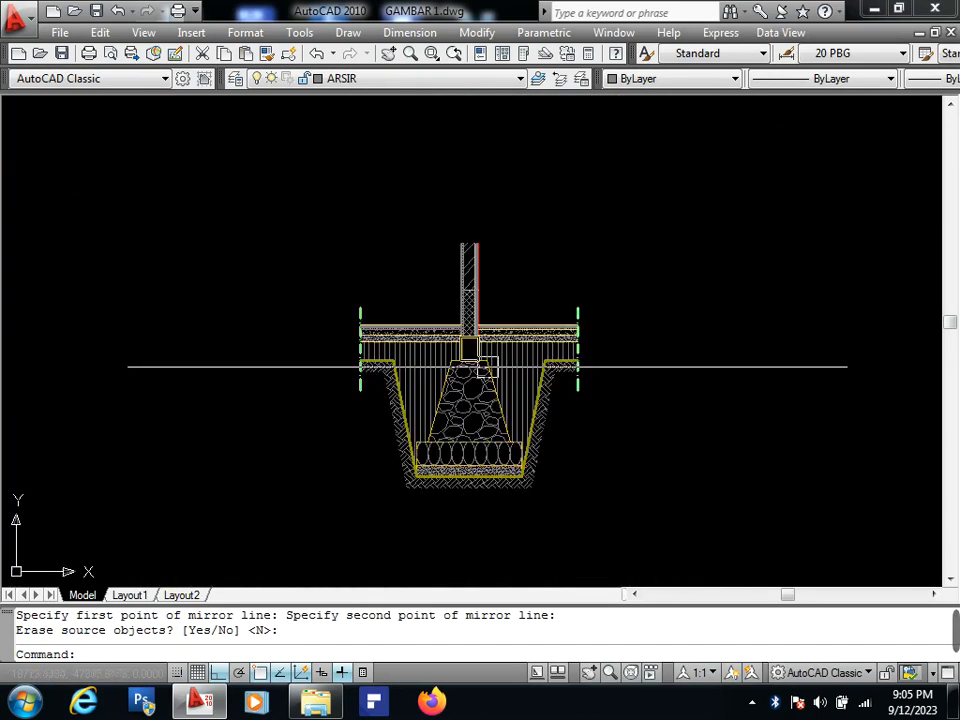
middle_drag(528, 305, 528, 450)
scroll(597, 155, up, 10)
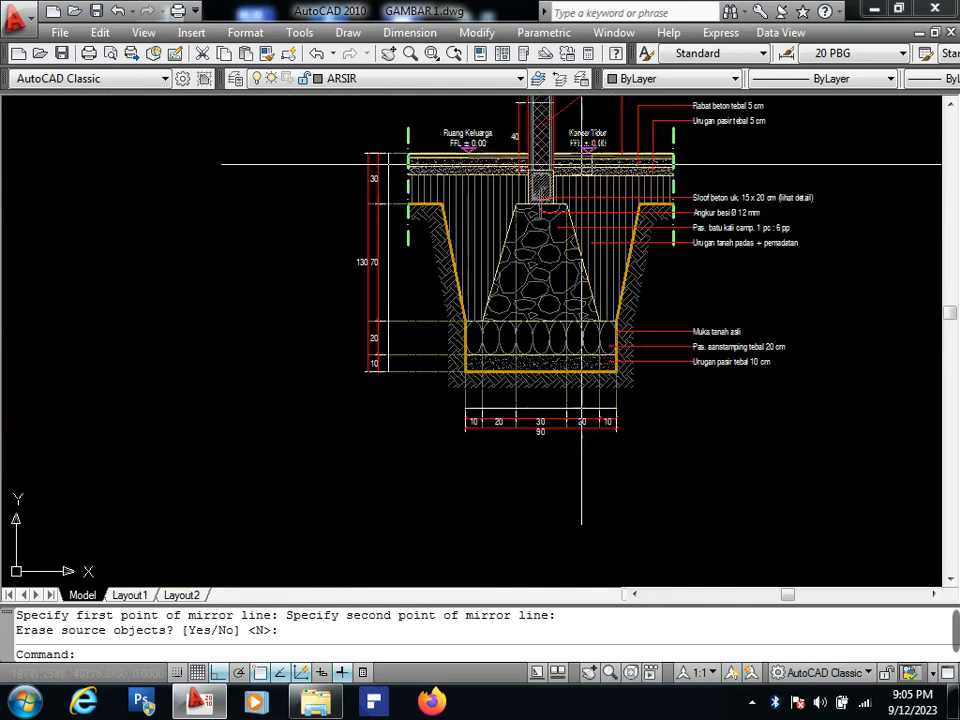
click(516, 184)
scroll(406, 206, up, 3)
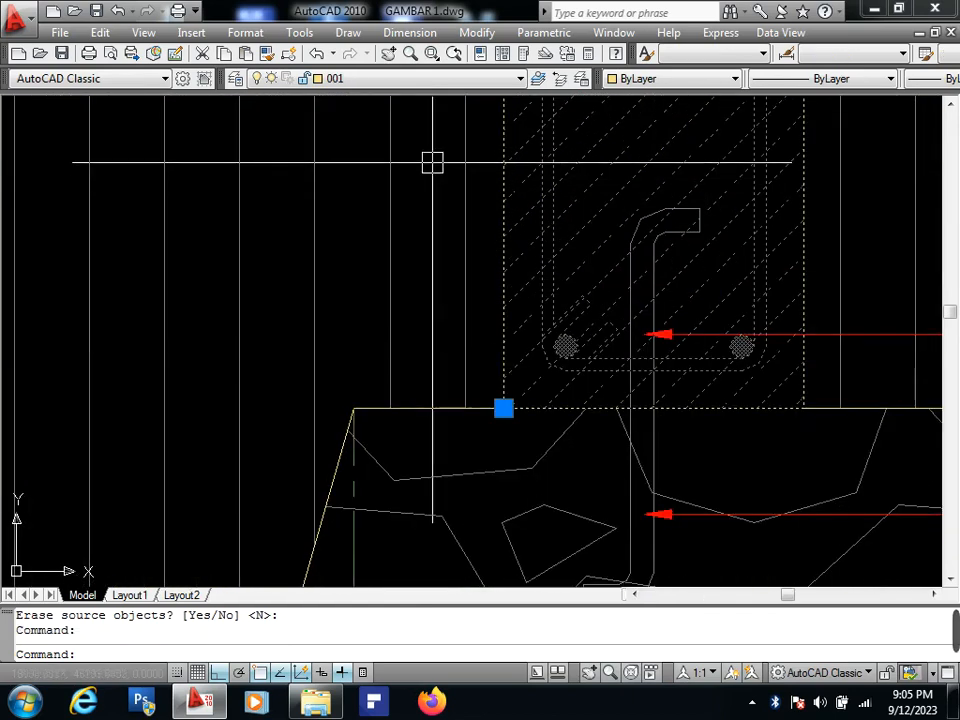
click(433, 163)
scroll(474, 164, down, 2)
click(555, 345)
scroll(572, 264, up, 2)
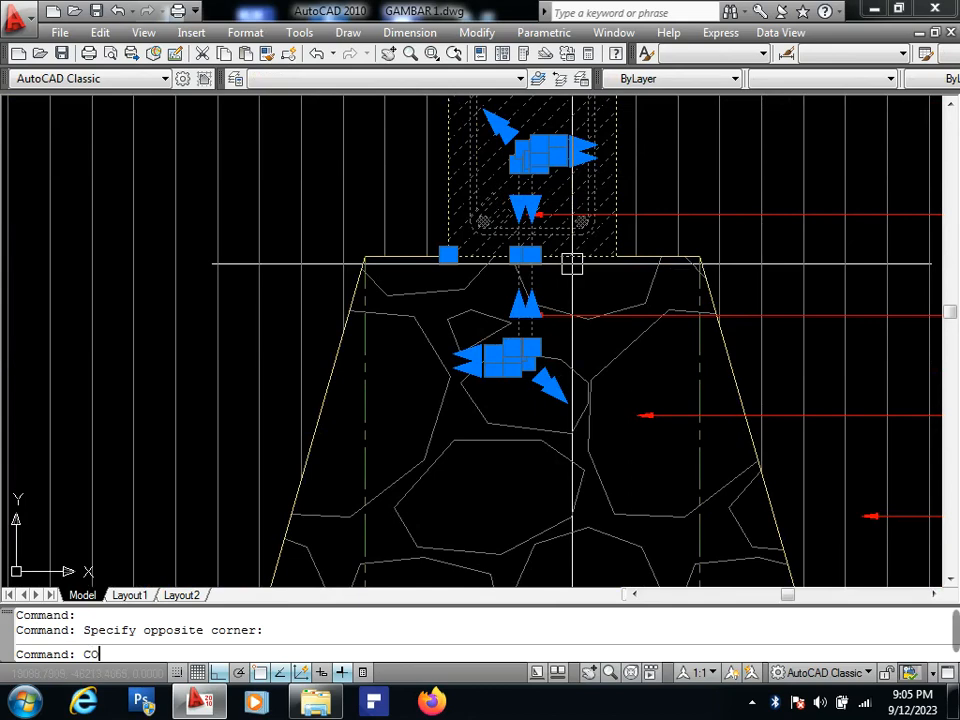
text(CO)
key(Return)
scroll(600, 258, down, 8)
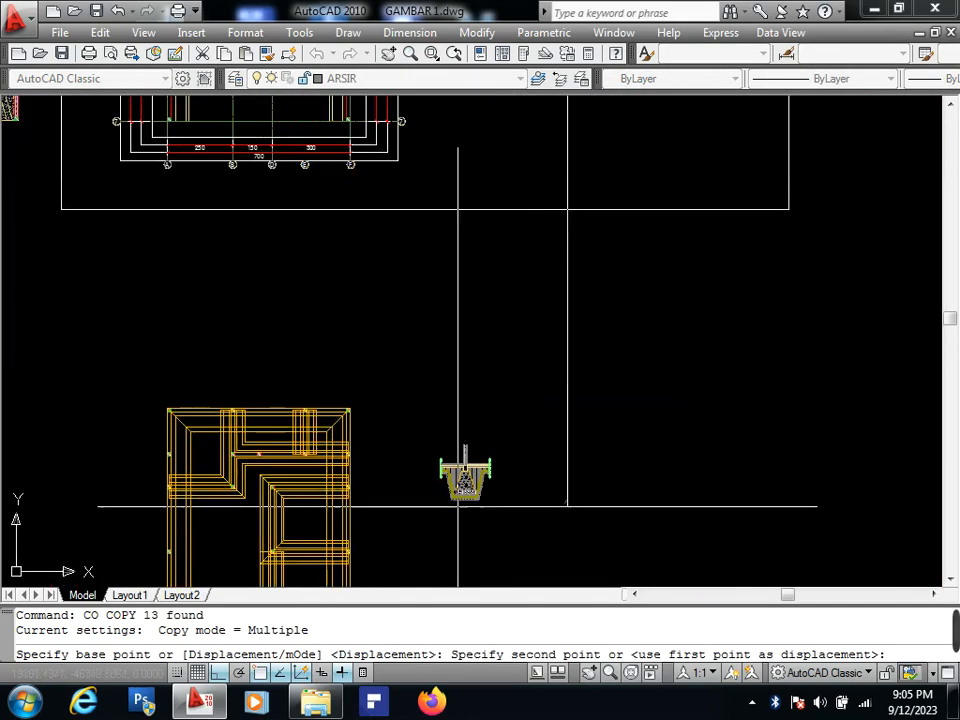
scroll(457, 482, up, 8)
click(568, 403)
scroll(565, 402, up, 3)
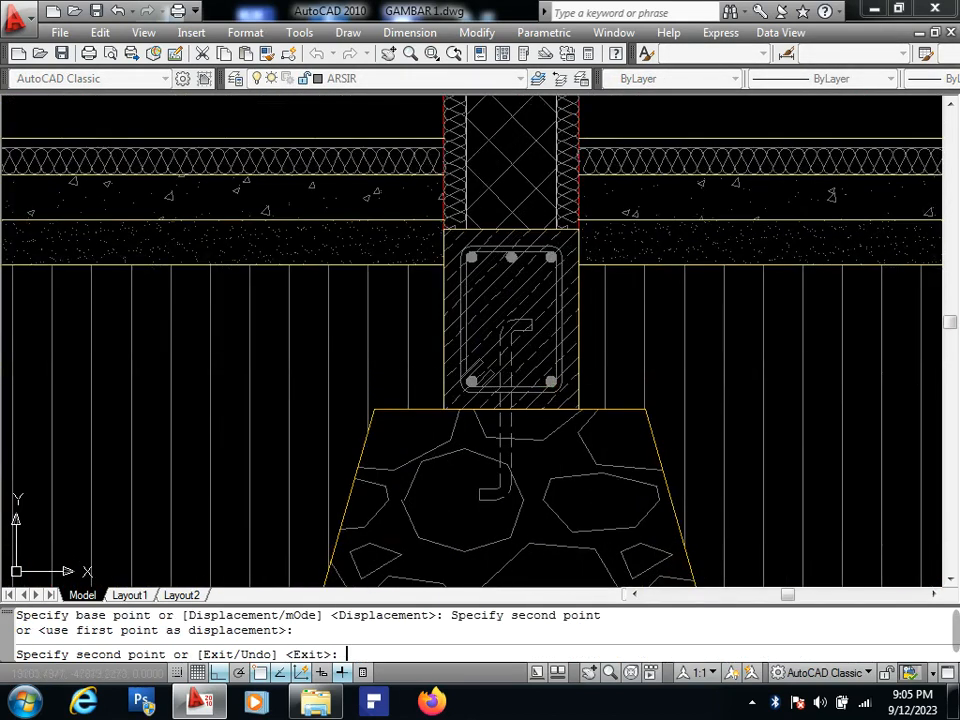
key(Return)
scroll(541, 331, up, 2)
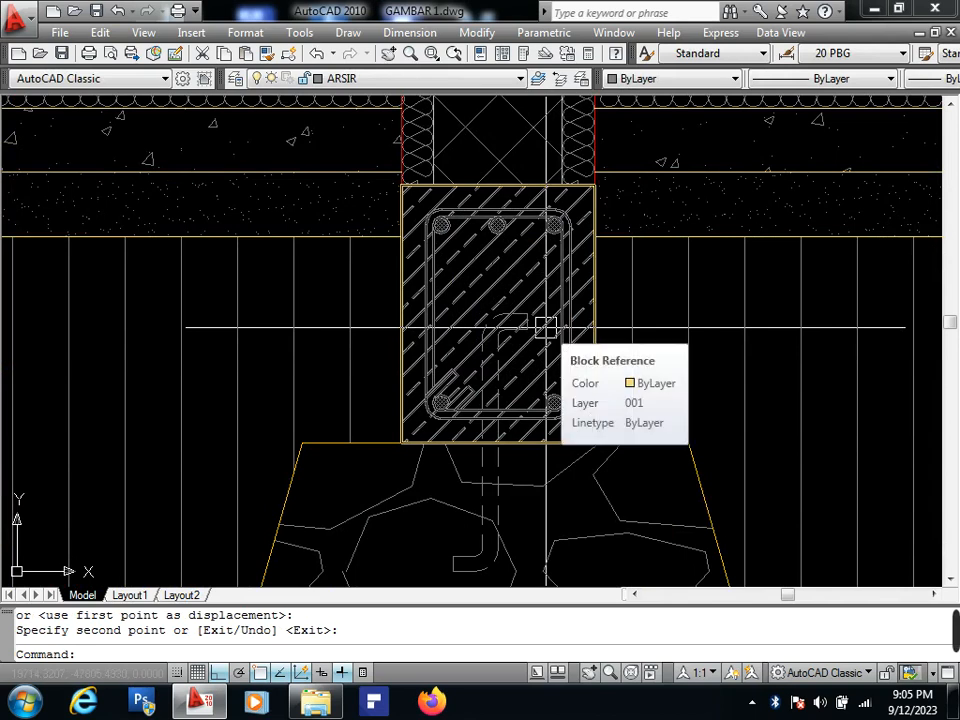
Move the copied sloof beam block out of the section to the empty area beyond the right floor break line.
click(545, 328)
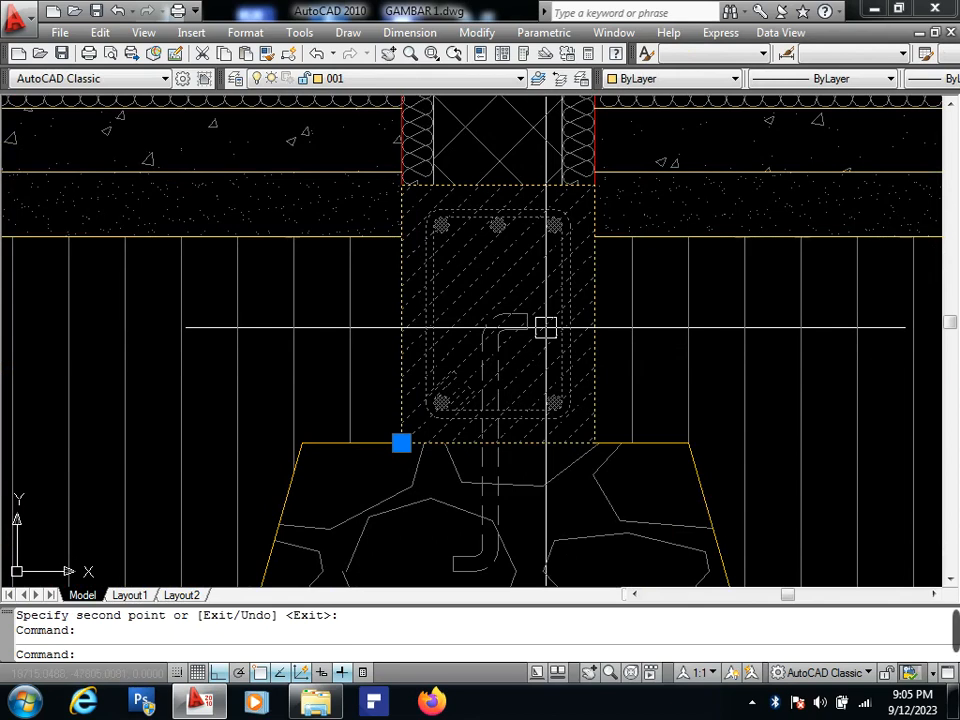
text(m)
key(Return)
scroll(550, 320, down, 2)
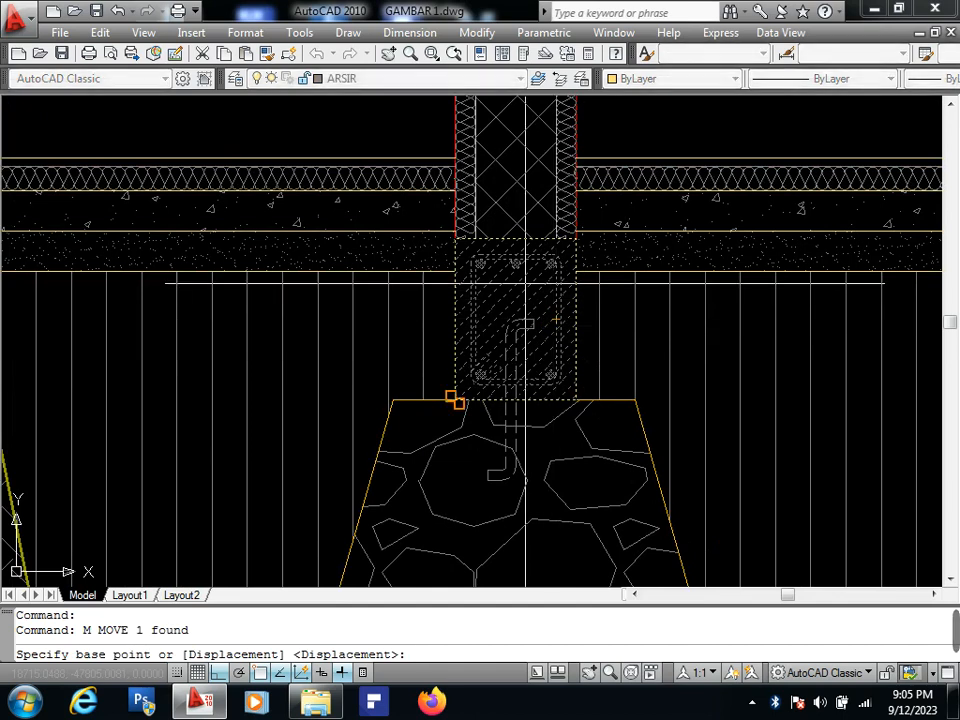
click(454, 398)
scroll(411, 266, down, 6)
scroll(594, 305, up, 8)
click(594, 305)
scroll(662, 258, up, 2)
middle_drag(690, 255, 514, 266)
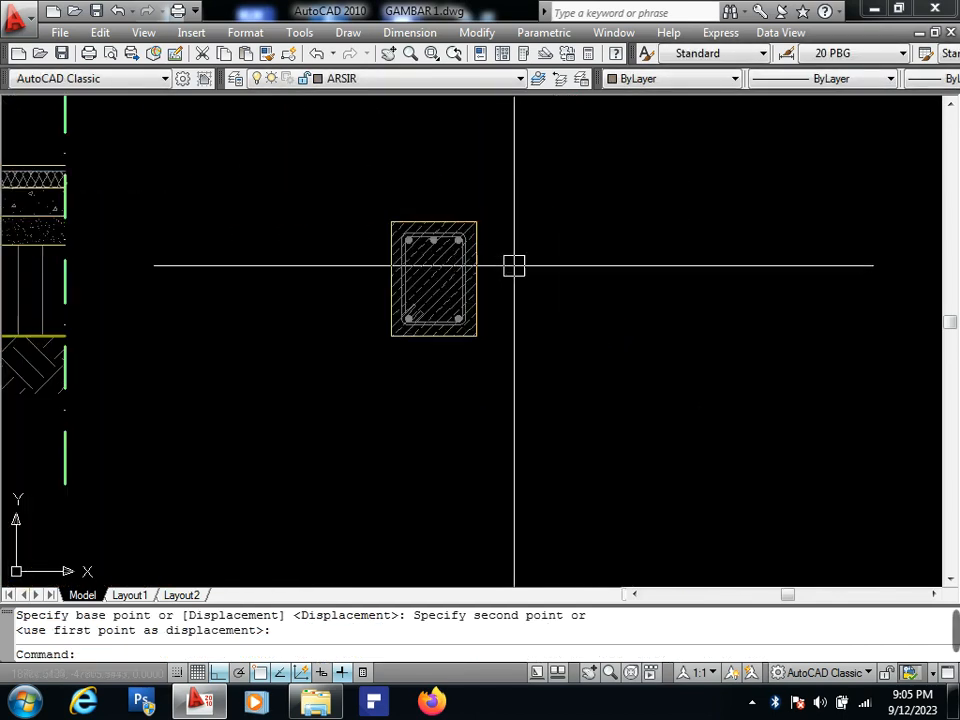
Draw a 15 by 20 rectangle in the empty area to the right of the relocated sloof block.
middle_drag(230, 262, 894, 262)
scroll(229, 246, down, 4)
text(rec)
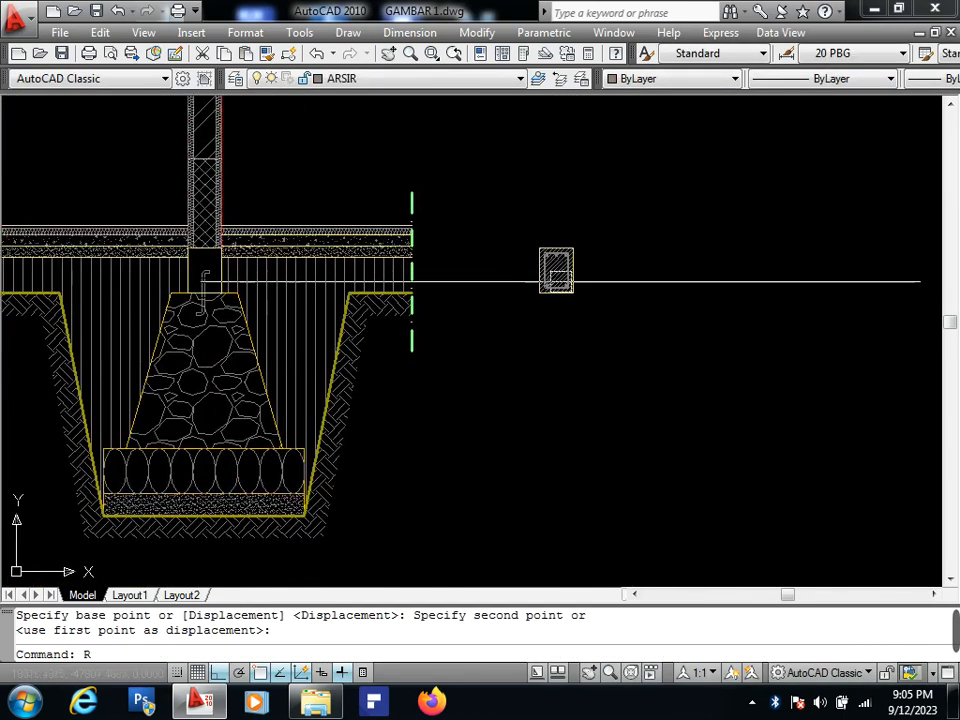
key(Return)
scroll(606, 266, up, 2)
click(607, 240)
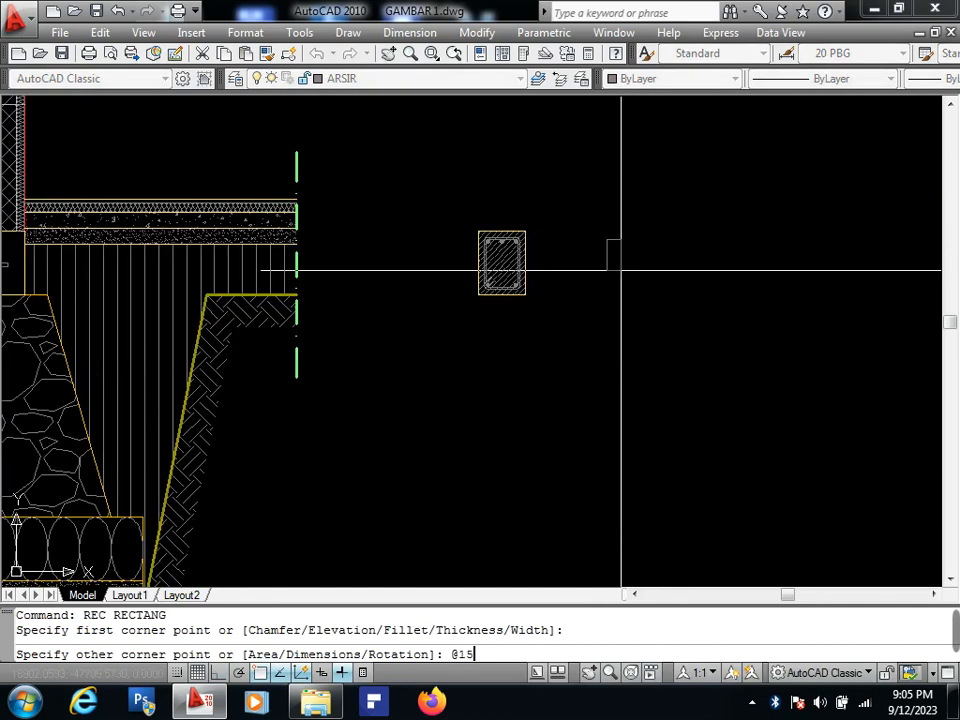
key(Return)
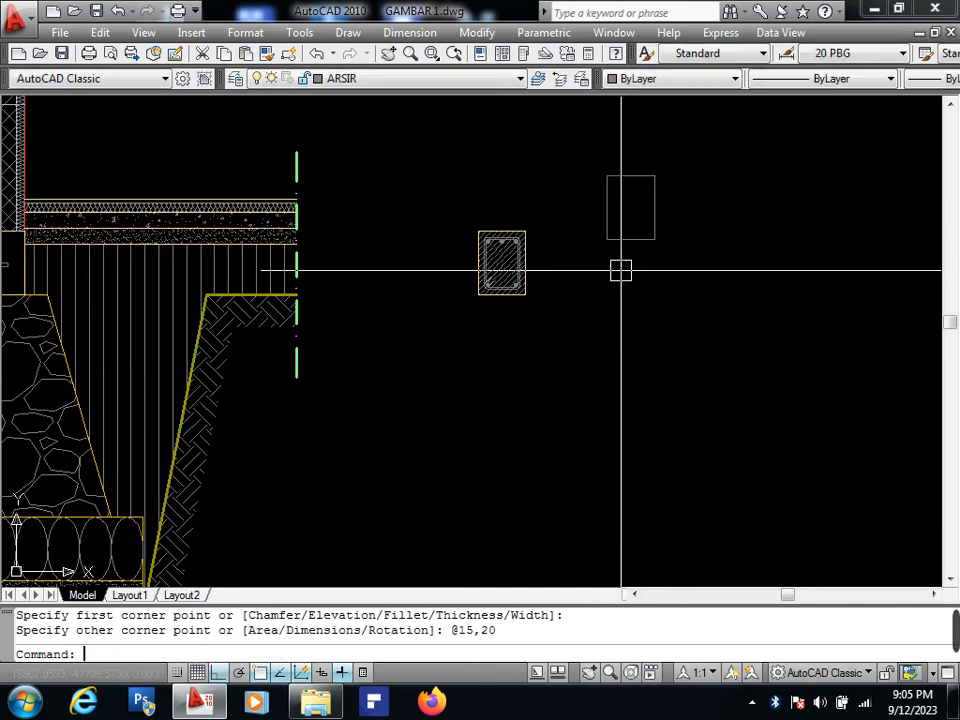
Put the new rectangle on layer 001 and make 001 the current layer.
click(632, 240)
click(420, 78)
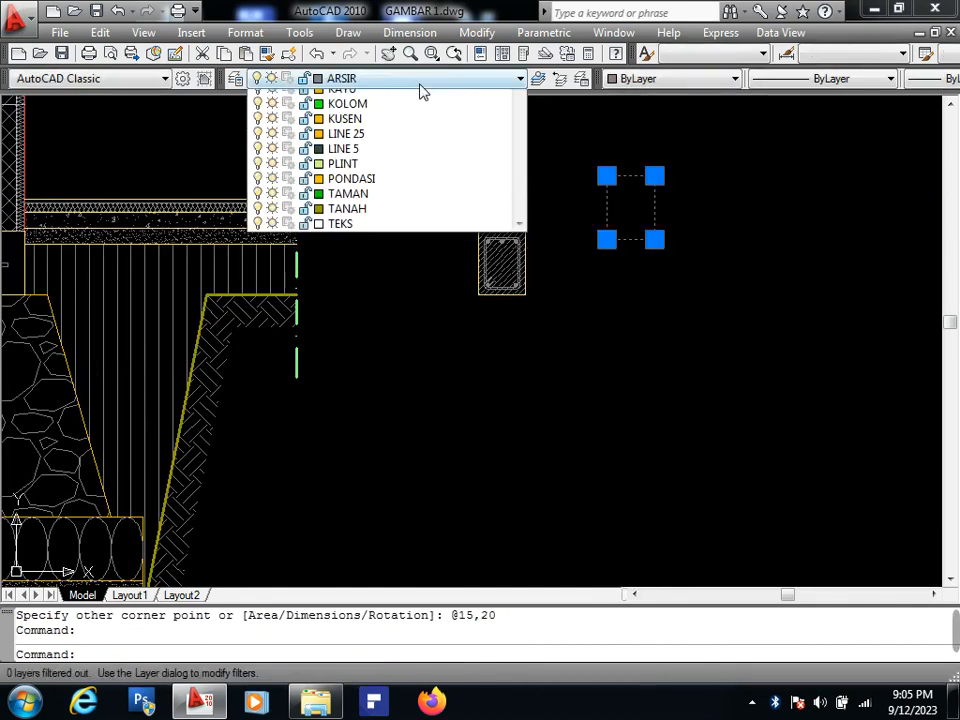
click(408, 112)
key(Escape)
click(420, 78)
click(420, 112)
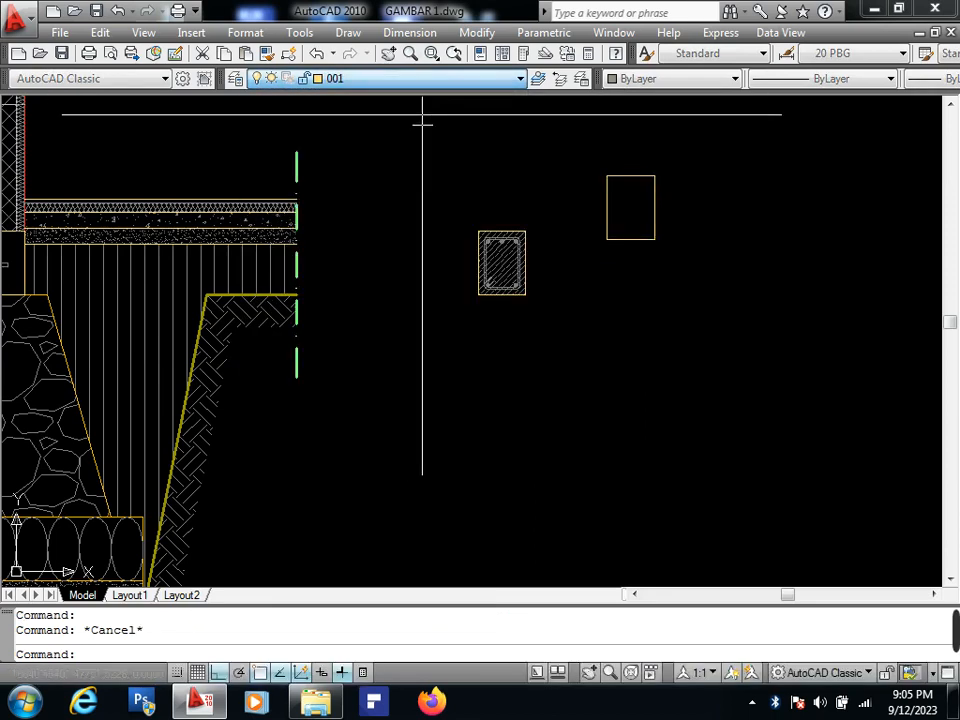
Offset the 15 by 20 rectangle inward by 3 for the outer edge of the stirrup.
scroll(581, 195, up, 2)
click(732, 227)
click(645, 216)
scroll(645, 216, up, 3)
text(O)
key(Return)
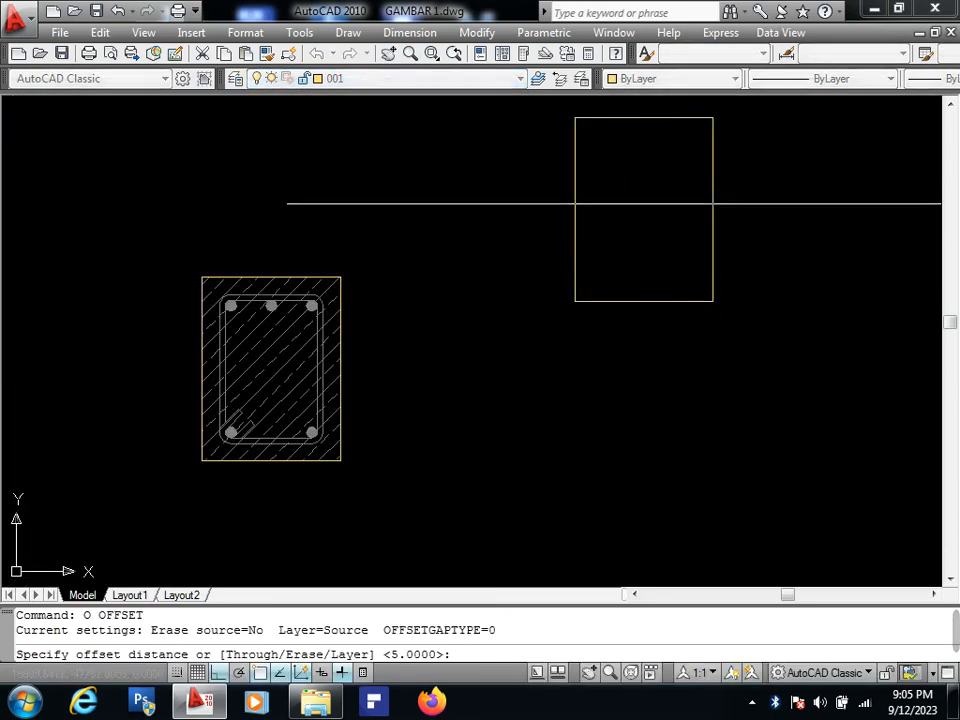
middle_drag(646, 204, 623, 275)
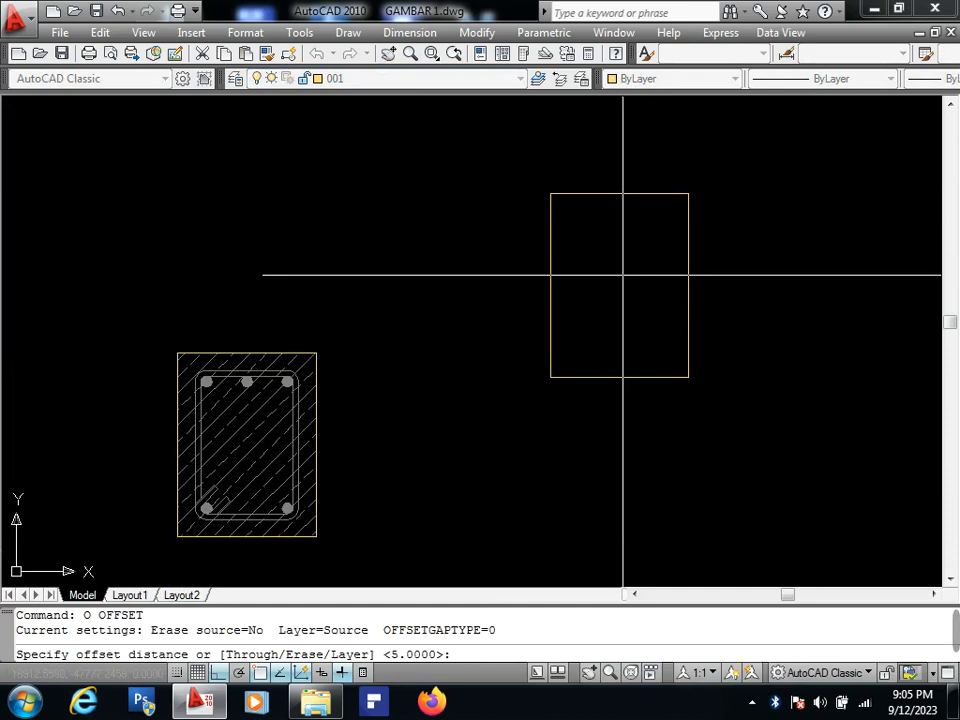
text(3)
key(Return)
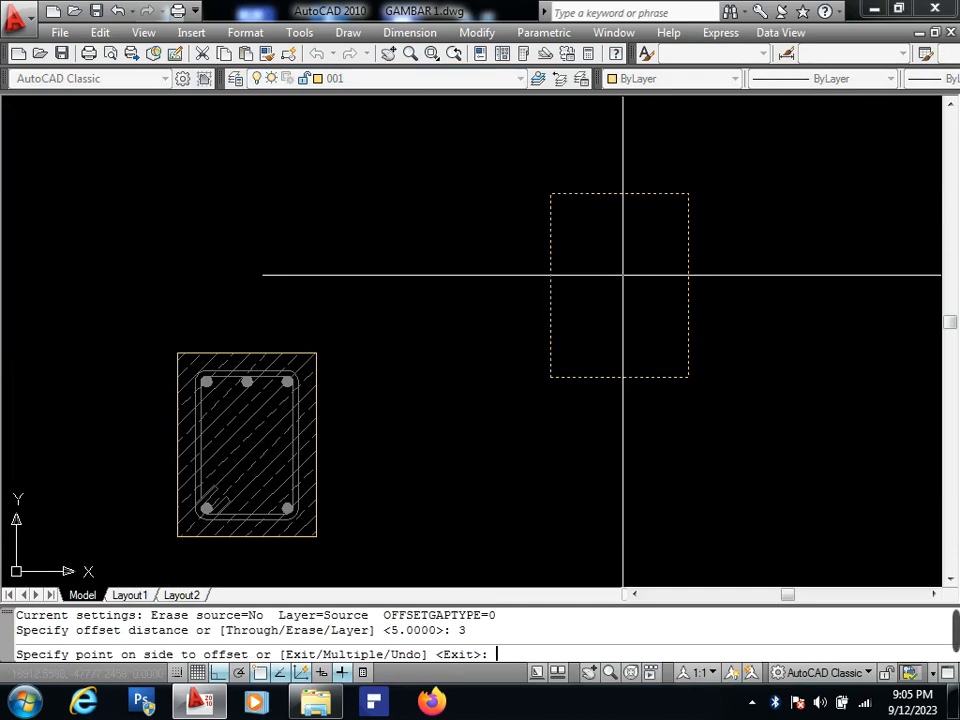
click(623, 275)
key(Return)
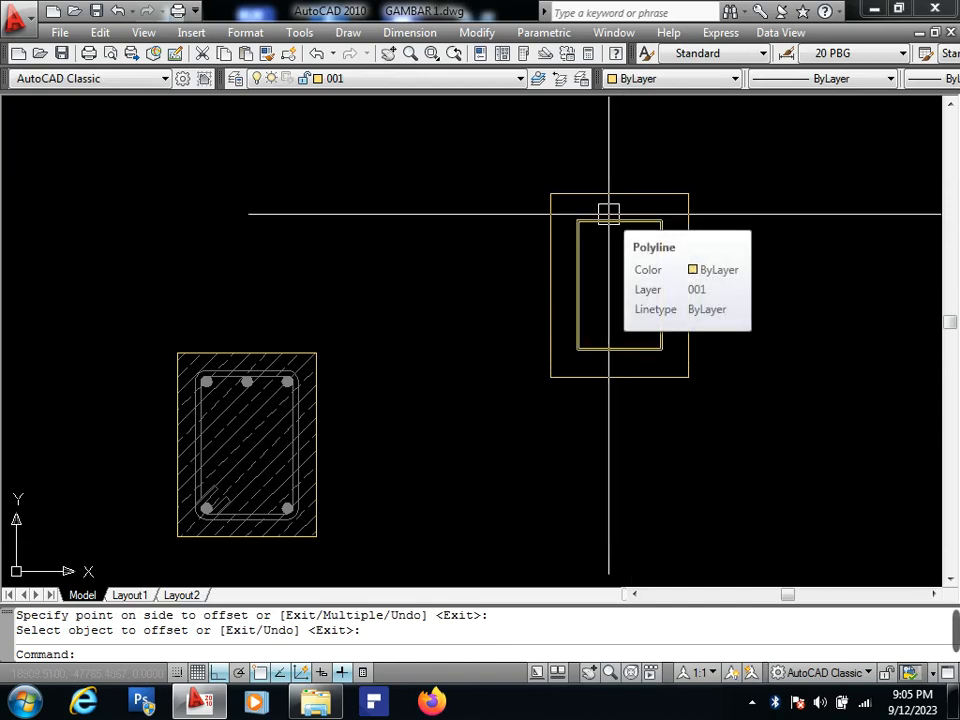
Offset the stirrup's outer rectangle inward by 0.8 for its inner edge.
scroll(608, 215, up, 2)
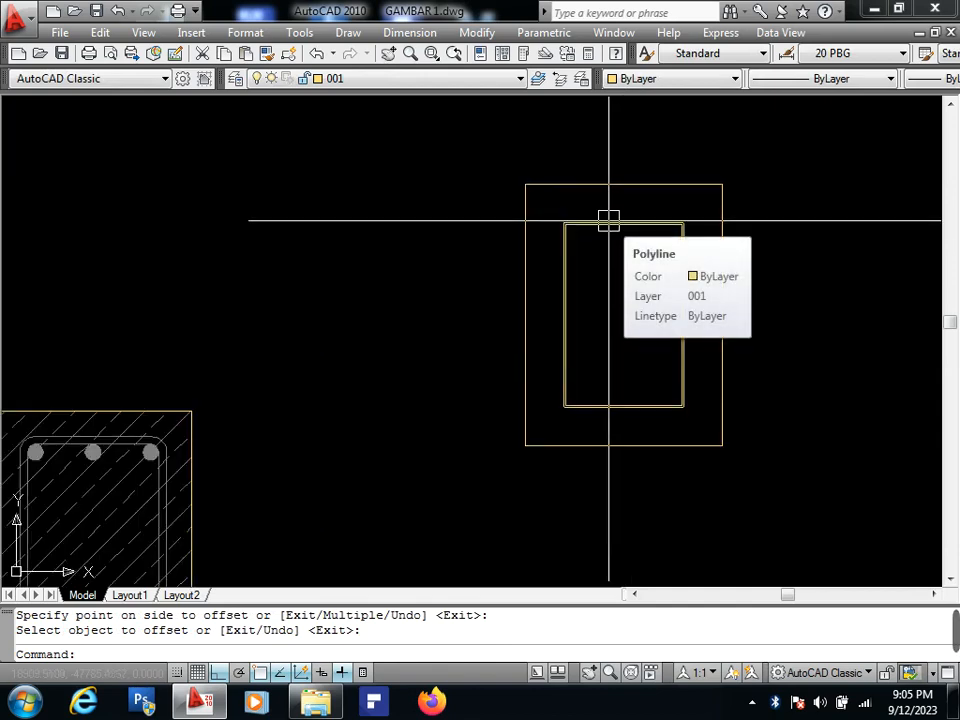
scroll(607, 219, down, 2)
click(607, 222)
scroll(601, 251, up, 2)
text(O)
key(Return)
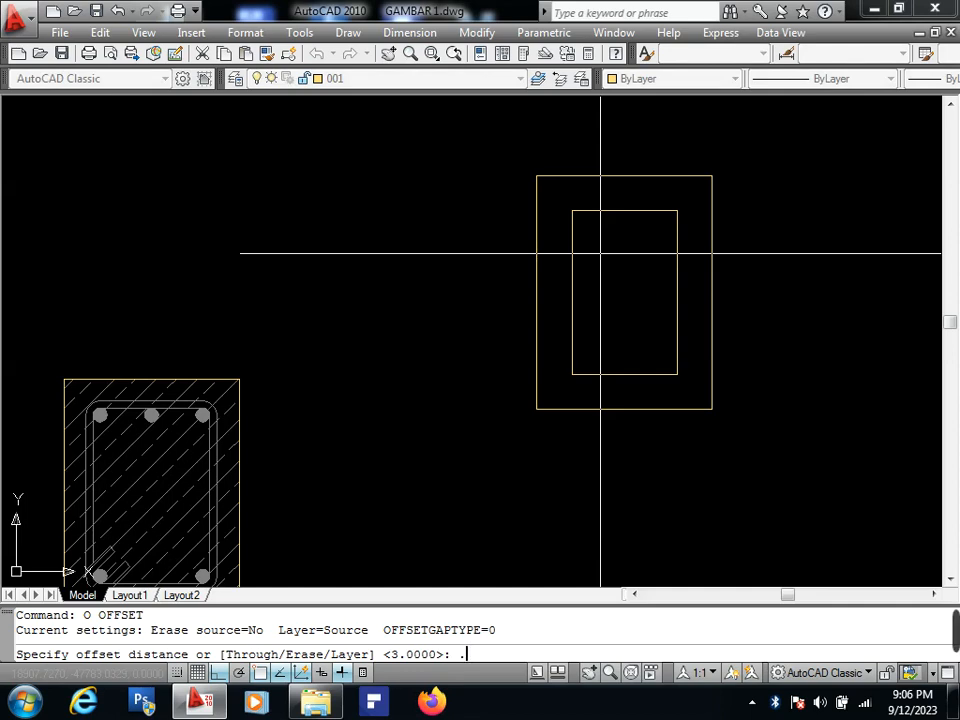
key(Return)
click(572, 255)
click(602, 253)
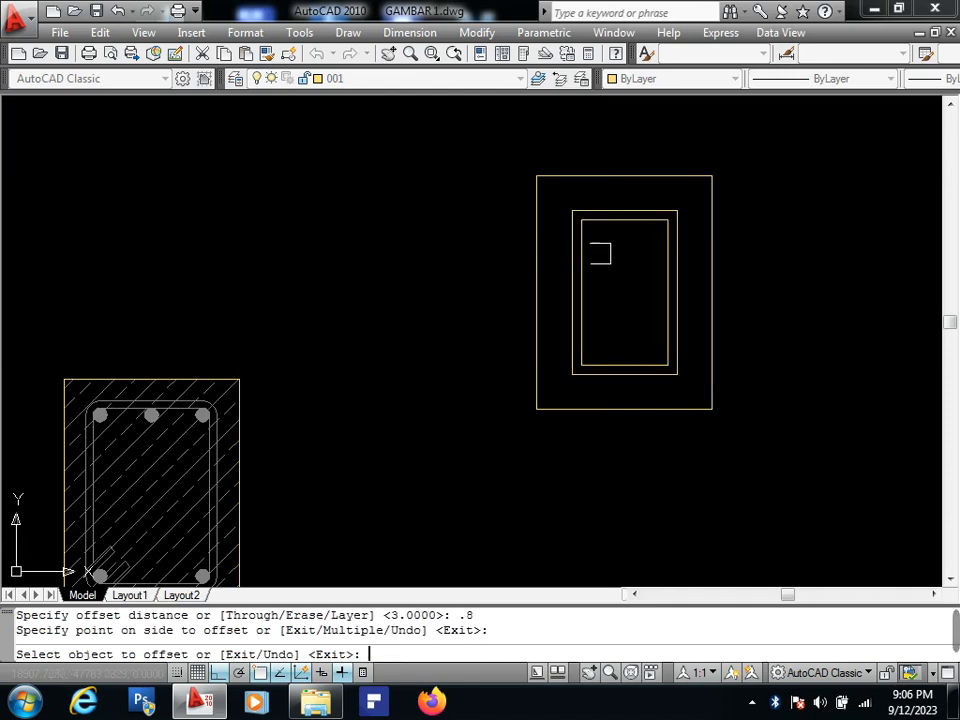
key(Return)
Draw a rebar circle of radius 0.6 tangent to the bottom and left sides of the innermost rectangle.
scroll(608, 315, up, 2)
middle_drag(630, 275, 581, 328)
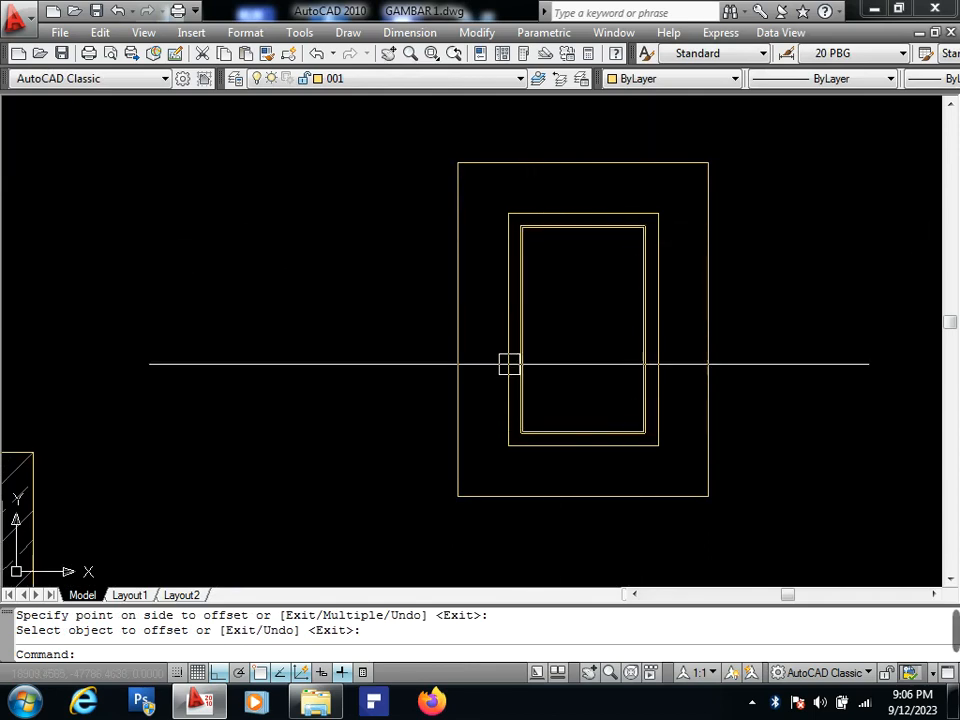
scroll(594, 334, up, 2)
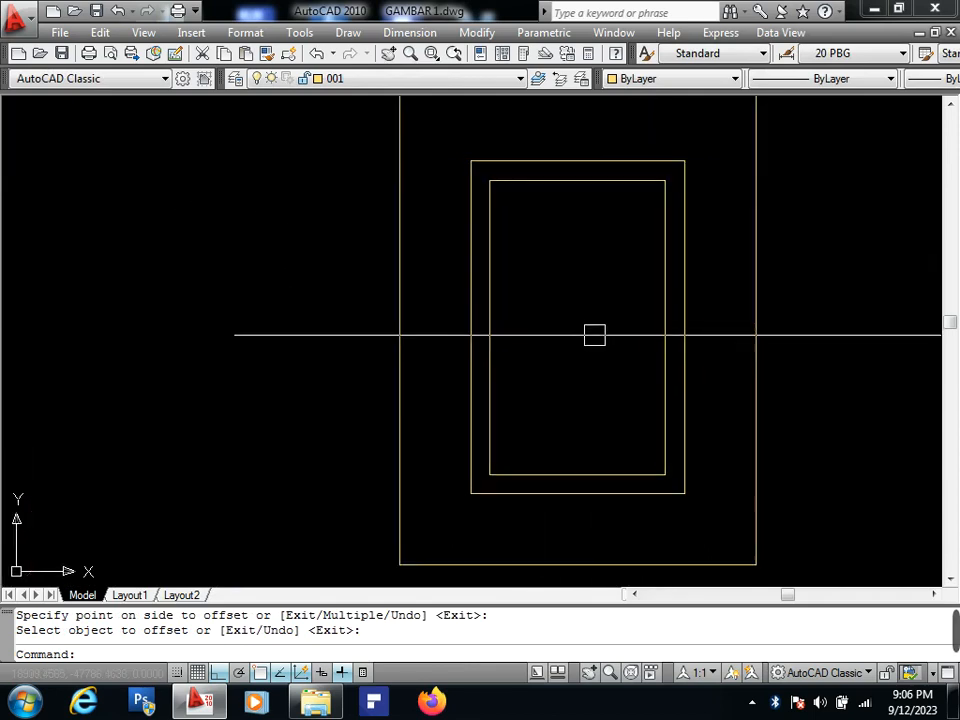
mouse_move(594, 334)
middle_down()
mouse_move(589, 362)
mouse_move(552, 347)
middle_up()
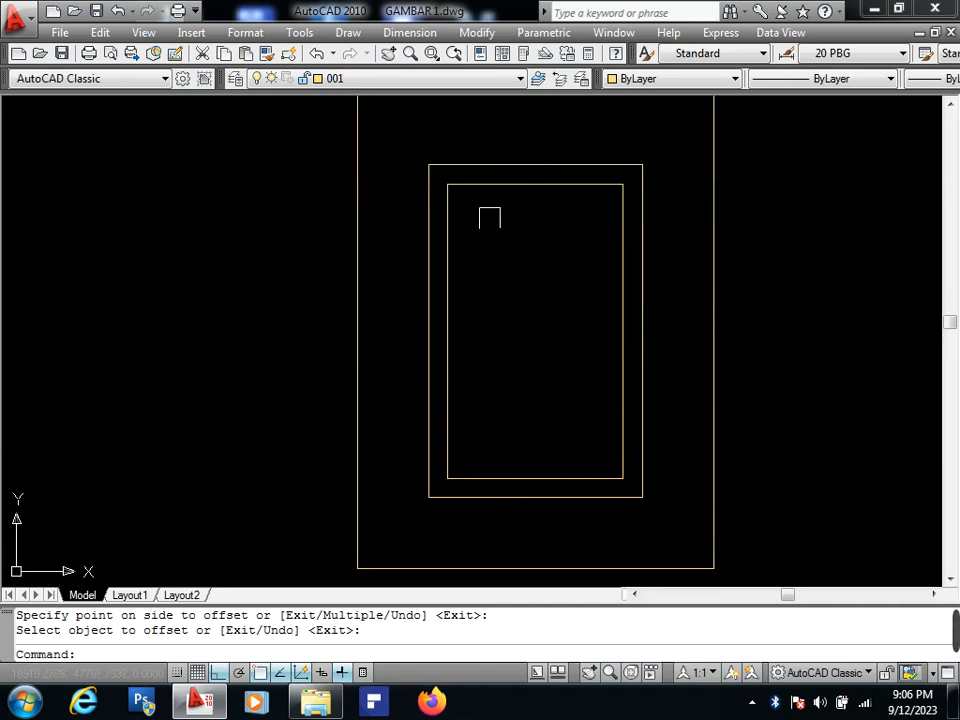
middle_drag(596, 317, 587, 307)
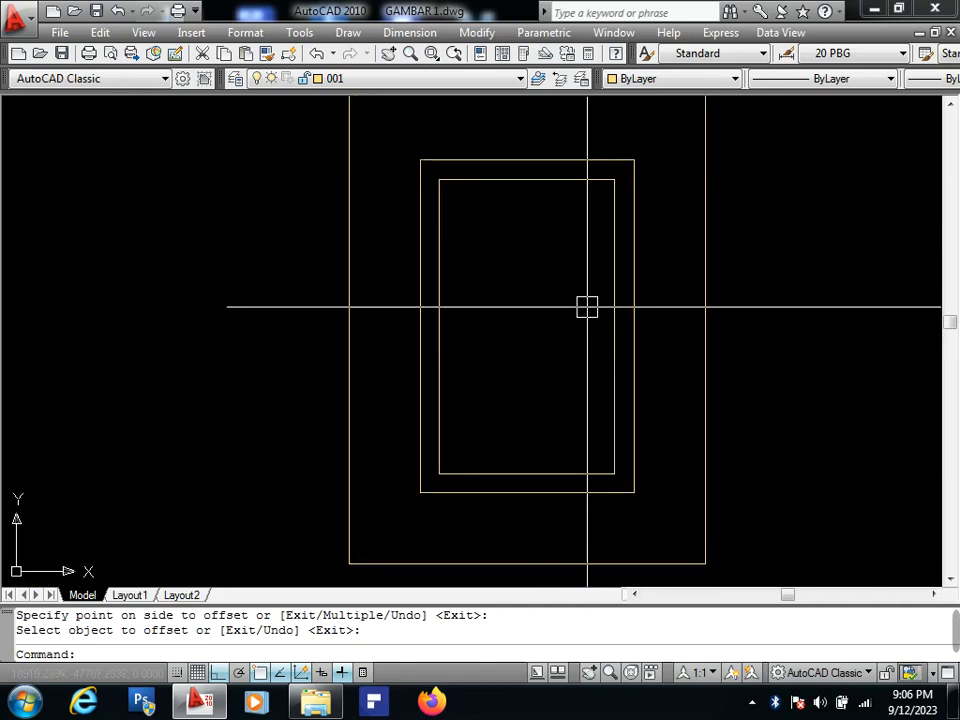
key(Return)
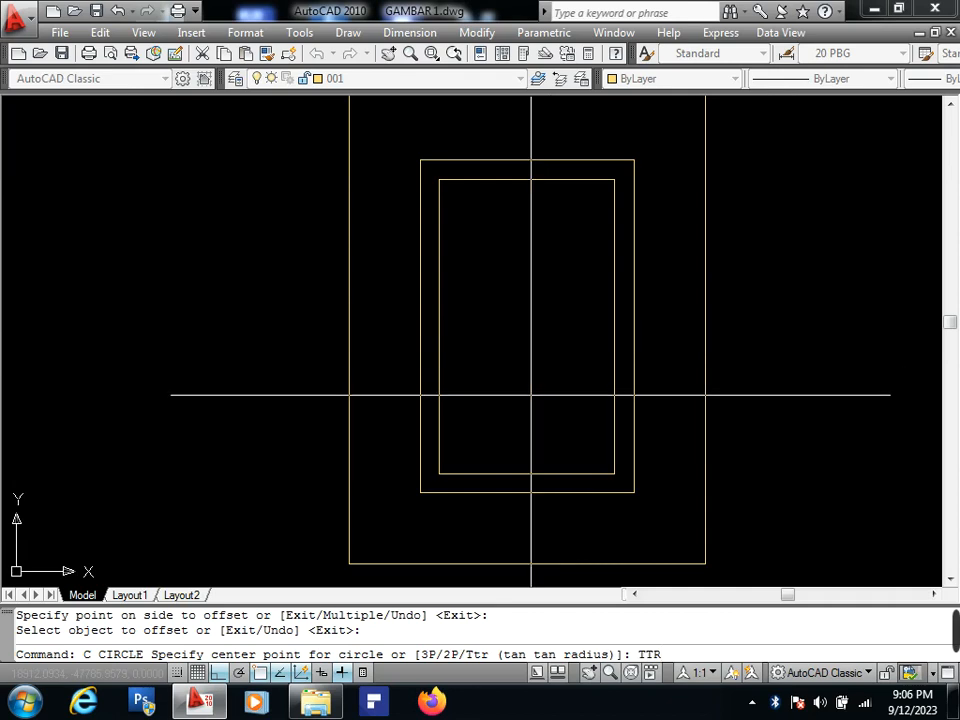
key(Return)
click(482, 468)
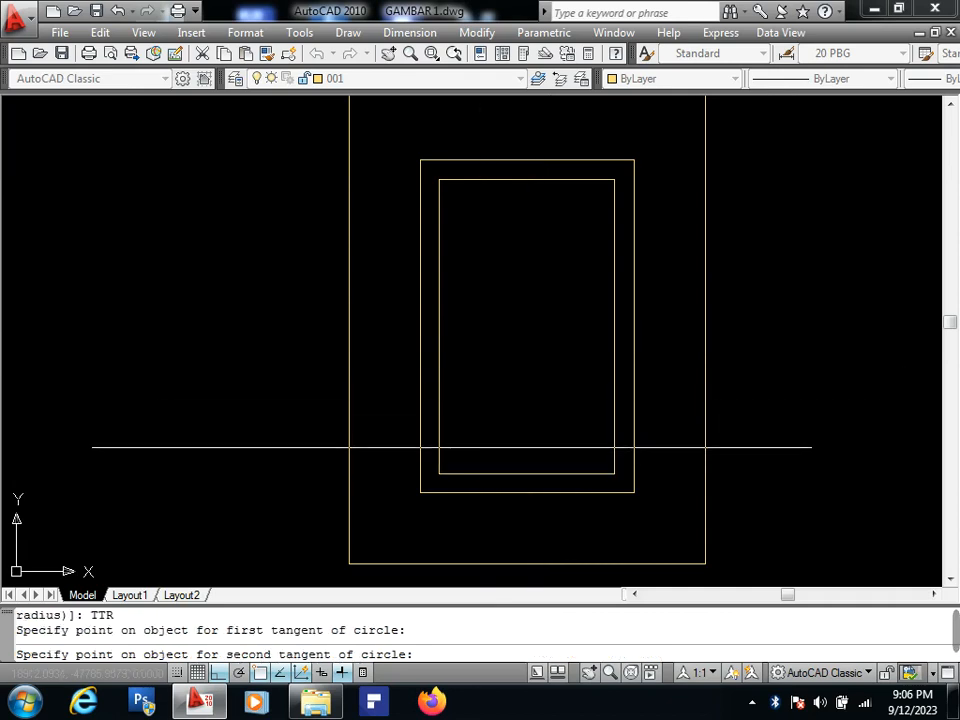
click(445, 440)
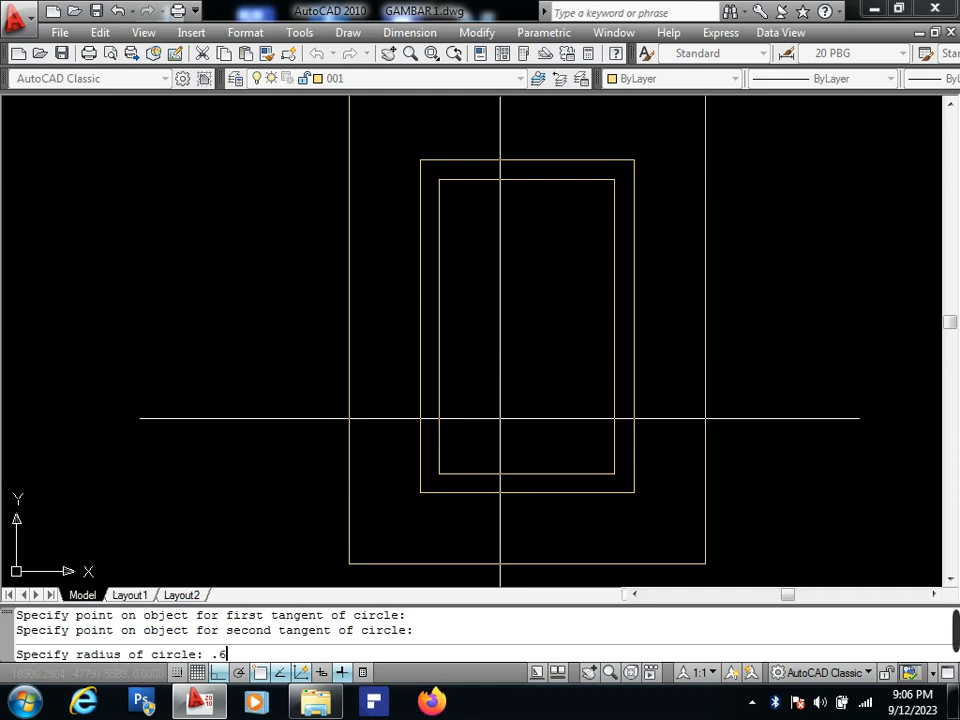
key(Return)
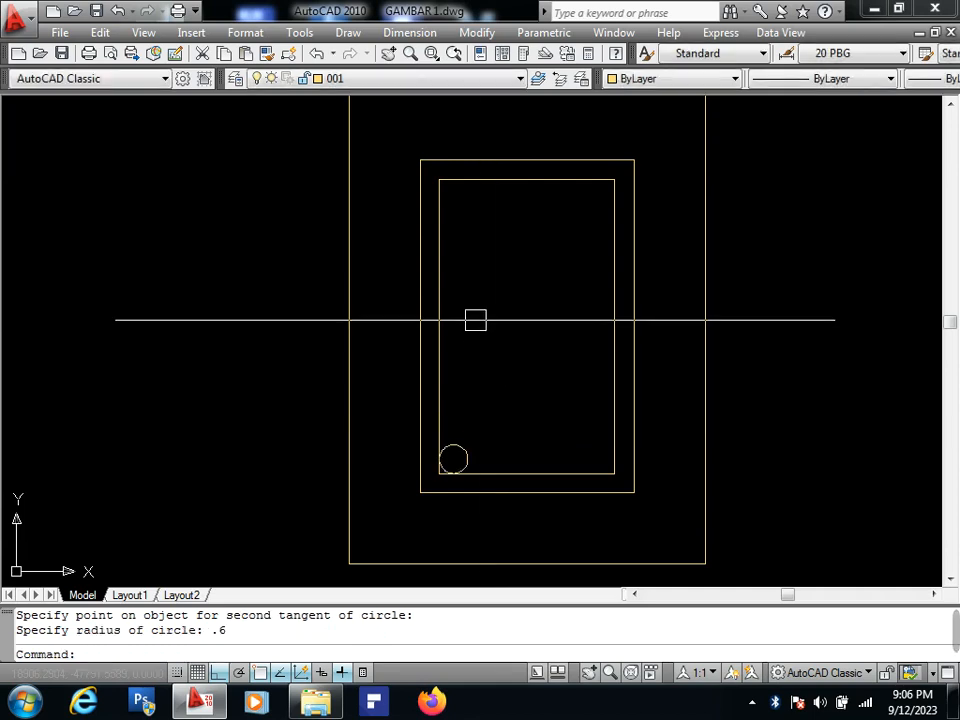
Draw another rebar circle of radius 0.6 in the open area inside the innermost rectangle.
scroll(450, 455, up, 3)
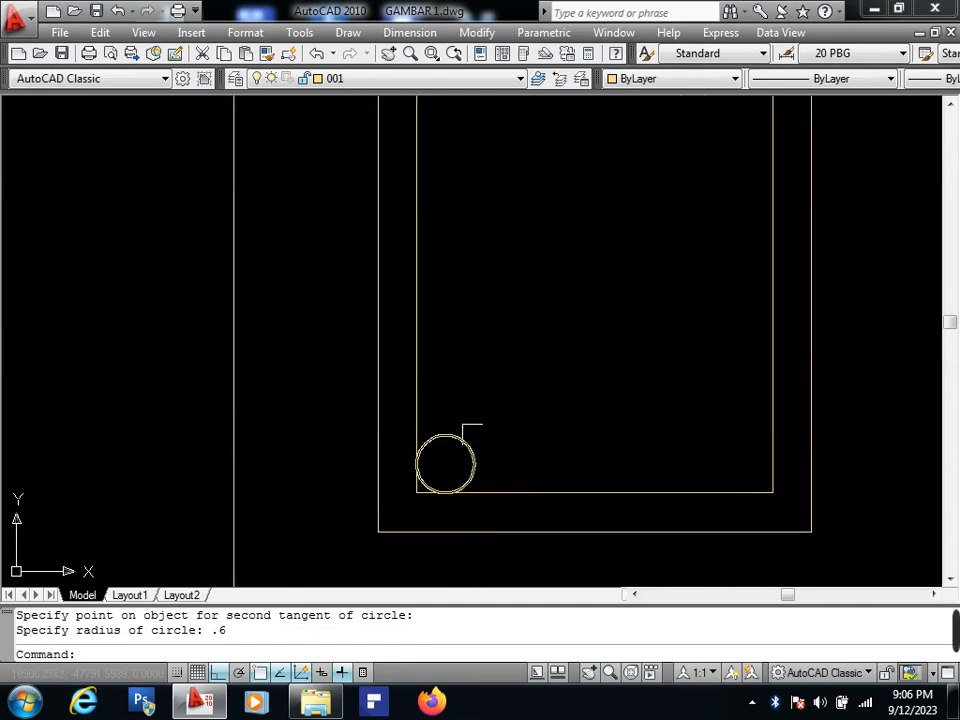
scroll(479, 435, down, 2)
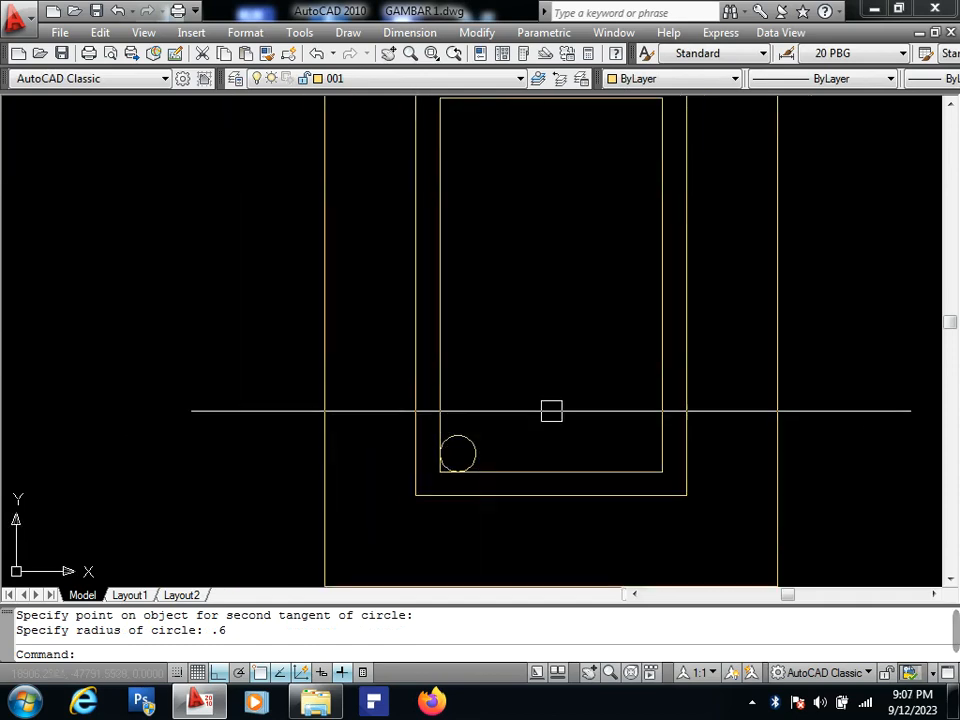
middle_drag(512, 435, 480, 435)
text(C)
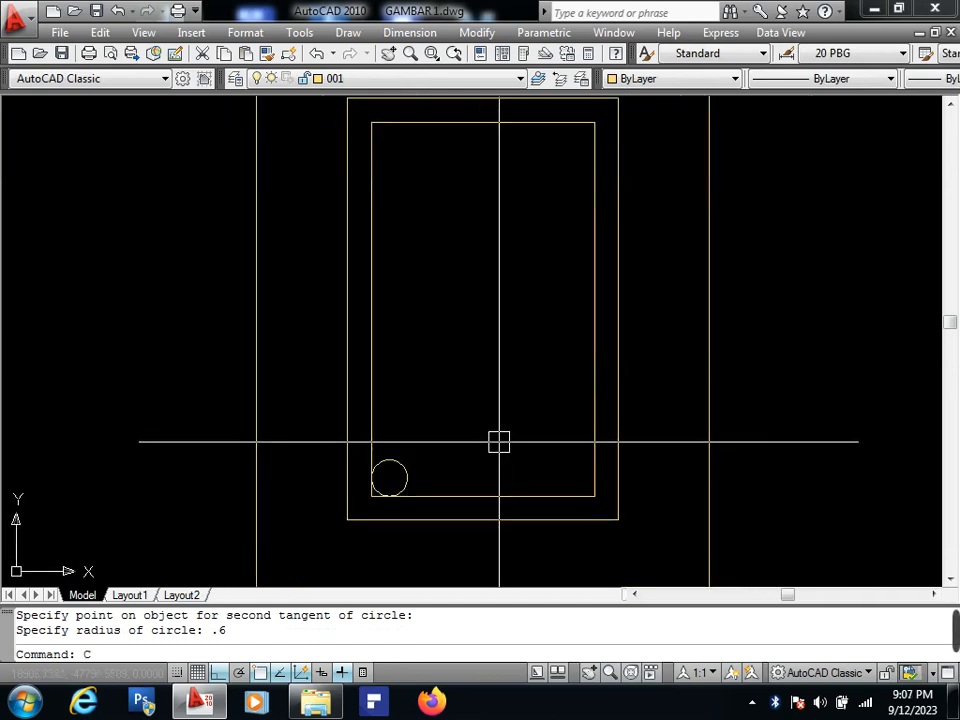
key(Return)
click(496, 426)
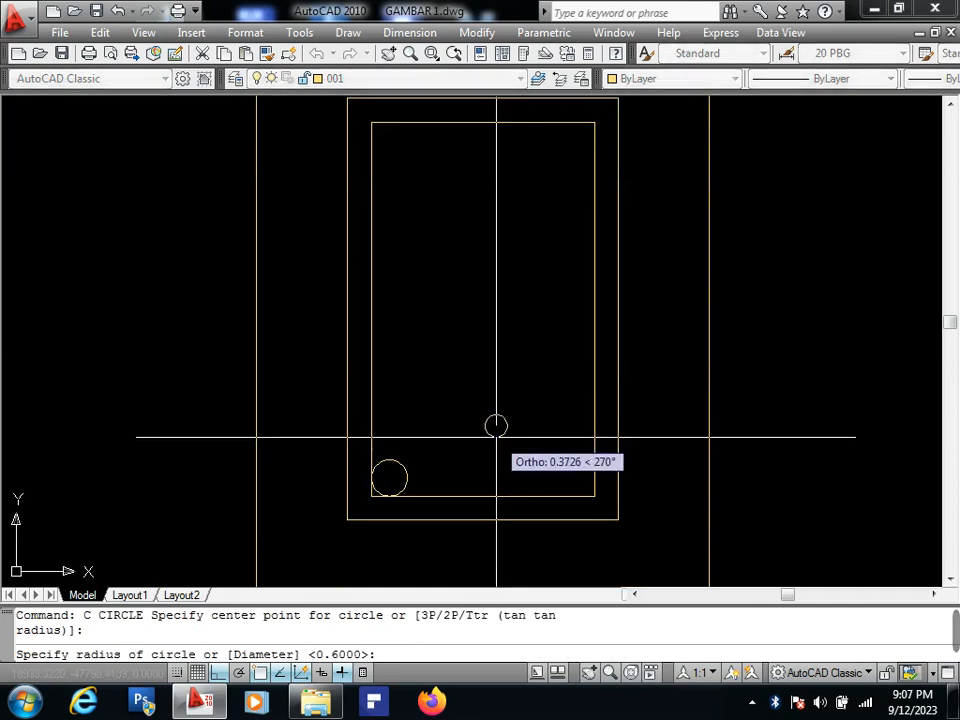
text(.6)
key(Return)
Move the new circle by its quadrants until it touches the top and left sides of the innermost rectangle.
click(495, 440)
text(M)
key(Return)
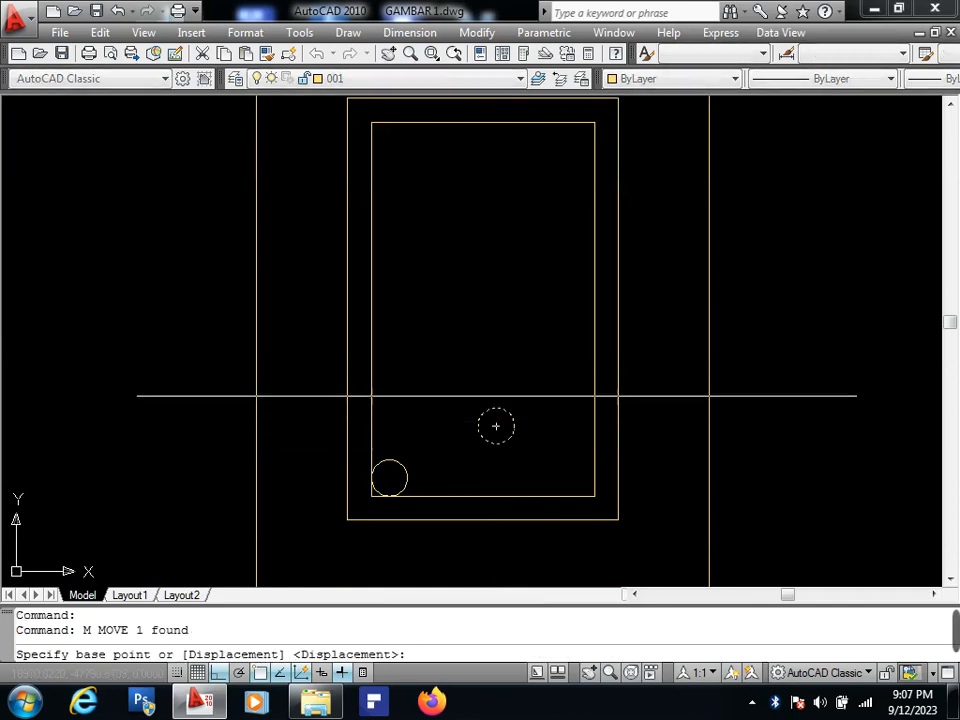
click(496, 426)
click(448, 122)
click(465, 189)
click(448, 157)
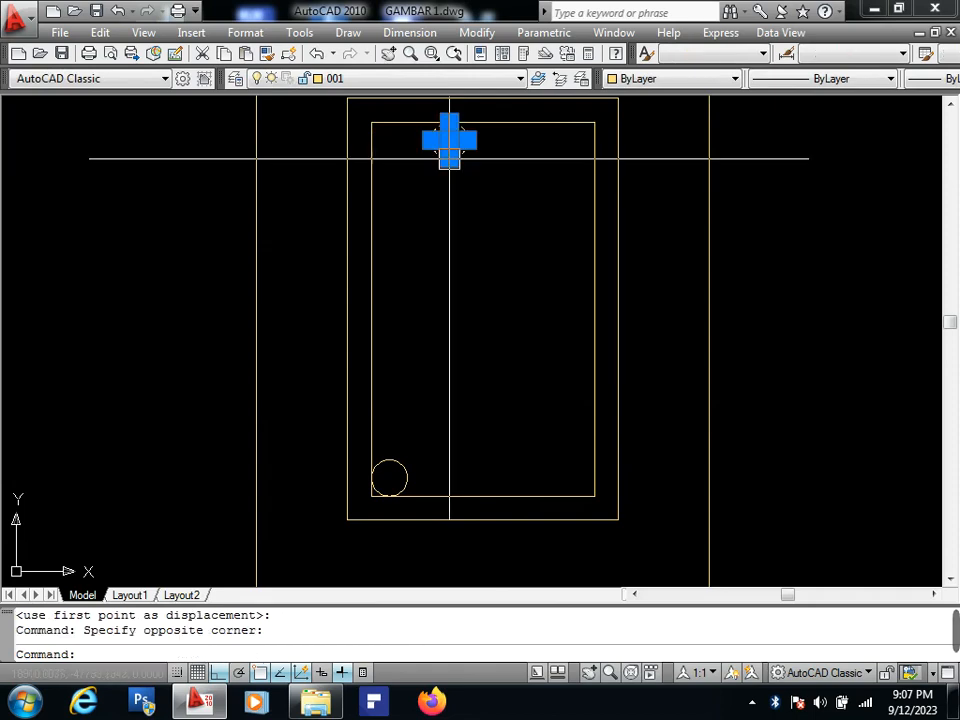
key(Return)
click(431, 140)
click(371, 140)
Erase the rebar circle in the upper-left corner of the innermost rectangle.
click(410, 183)
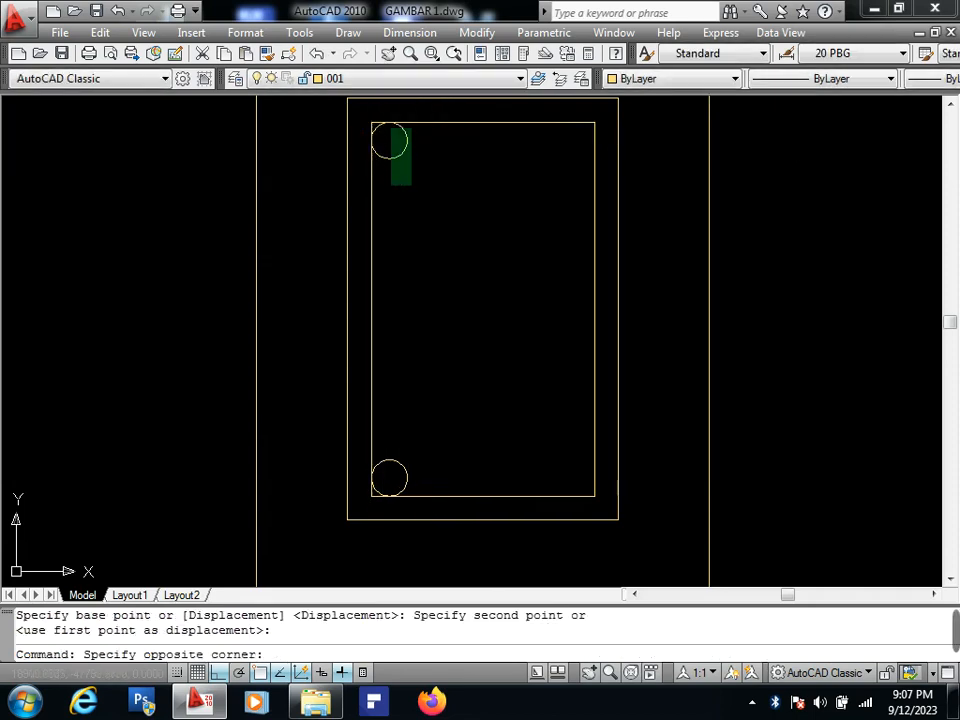
click(389, 140)
key(Delete)
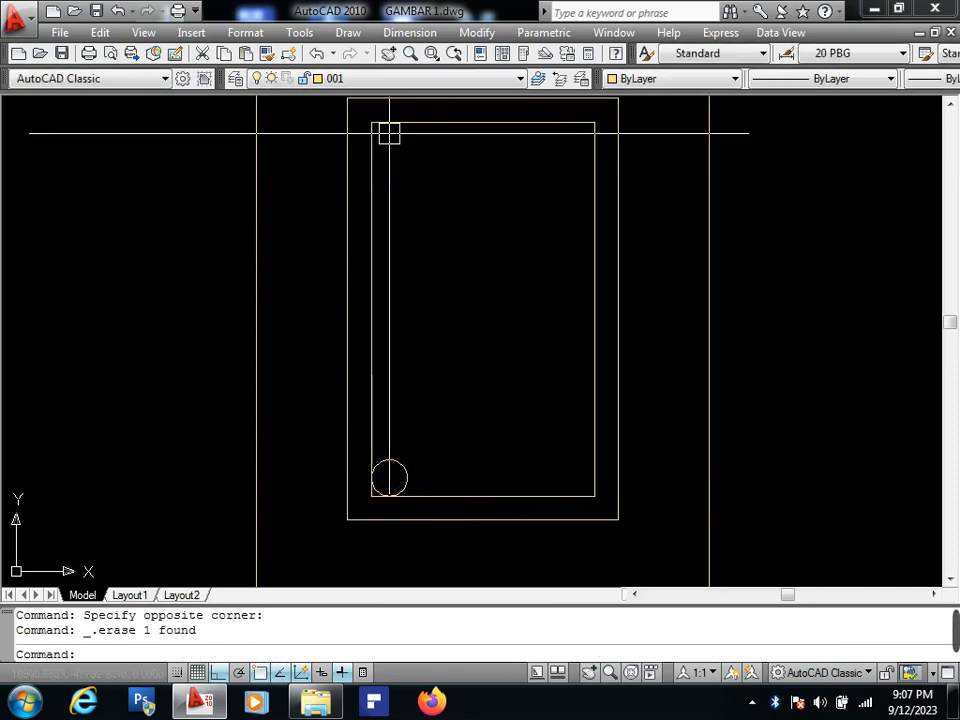
Mirror the lower-left rebar circle across the innermost rectangle's horizontal midline, keeping the original.
click(405, 460)
text(MI)
key(Return)
scroll(420, 328, down, 2)
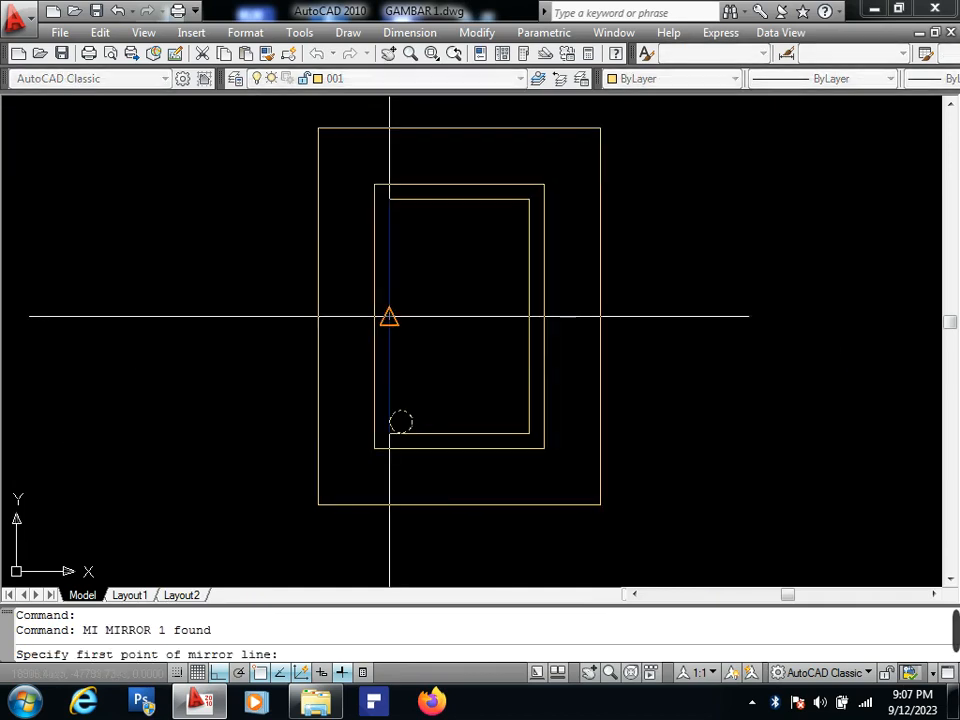
click(389, 316)
click(435, 322)
key(Return)
Mirror the two left rebar circles across the innermost rectangle's vertical midline, keeping the originals.
click(410, 414)
click(410, 208)
key(Return)
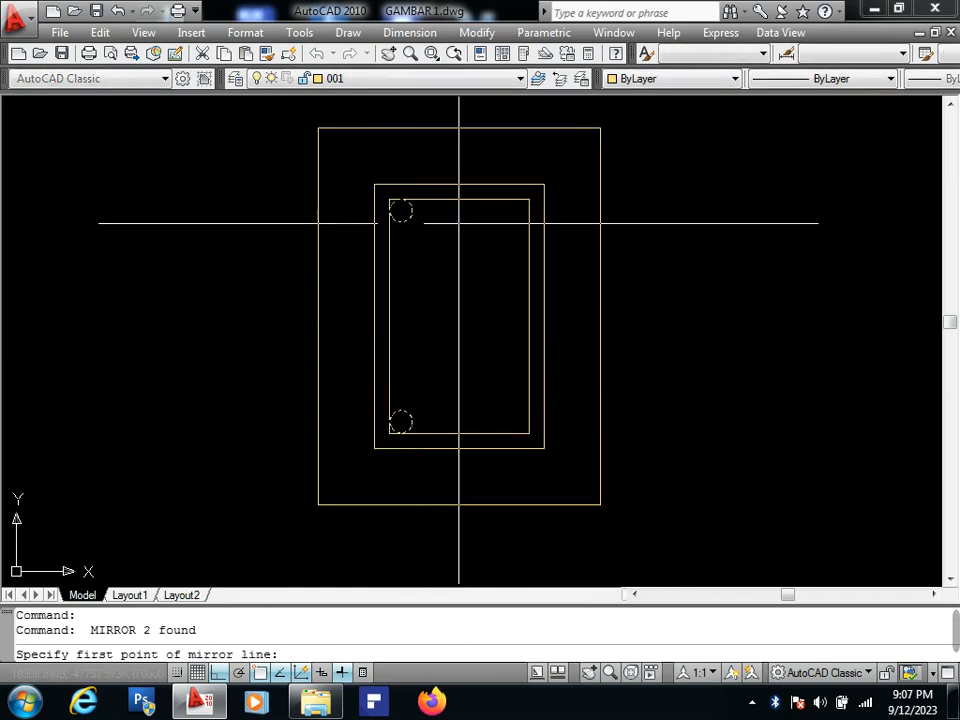
click(459, 200)
click(456, 262)
key(Return)
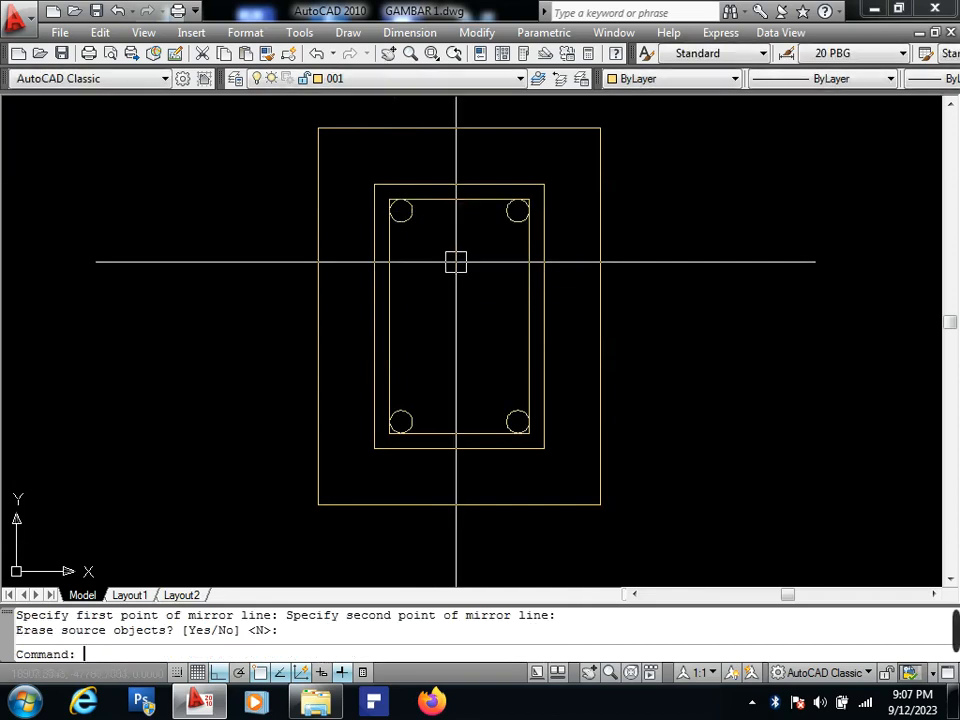
Examine how the corner rebars sit against the square corners of the stirrup rectangles.
scroll(445, 240, up, 2)
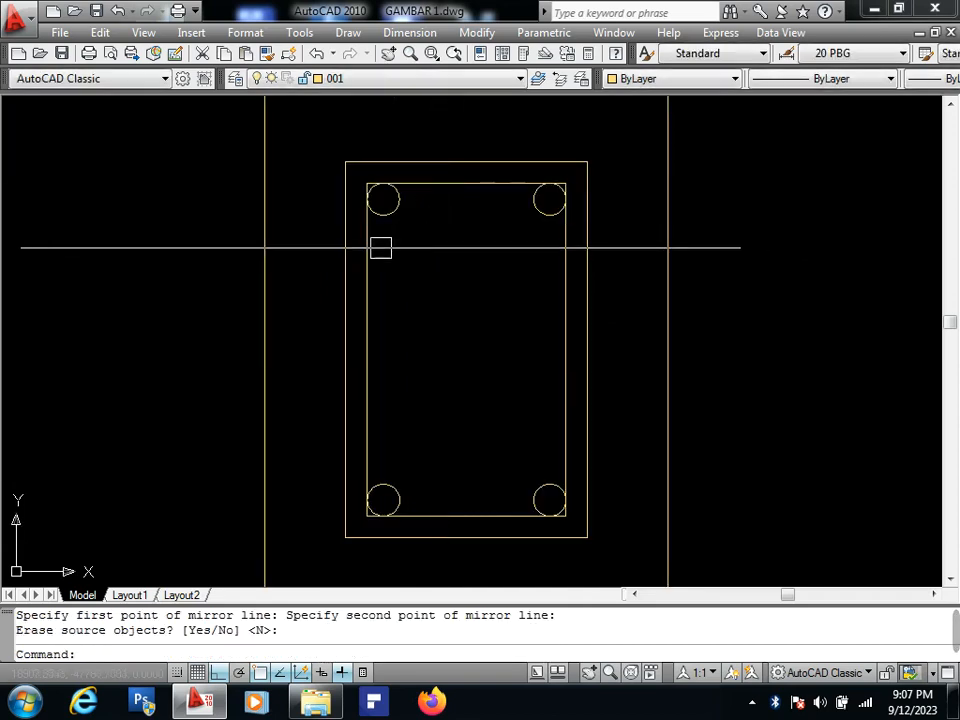
scroll(360, 195, up, 3)
scroll(403, 157, up, 3)
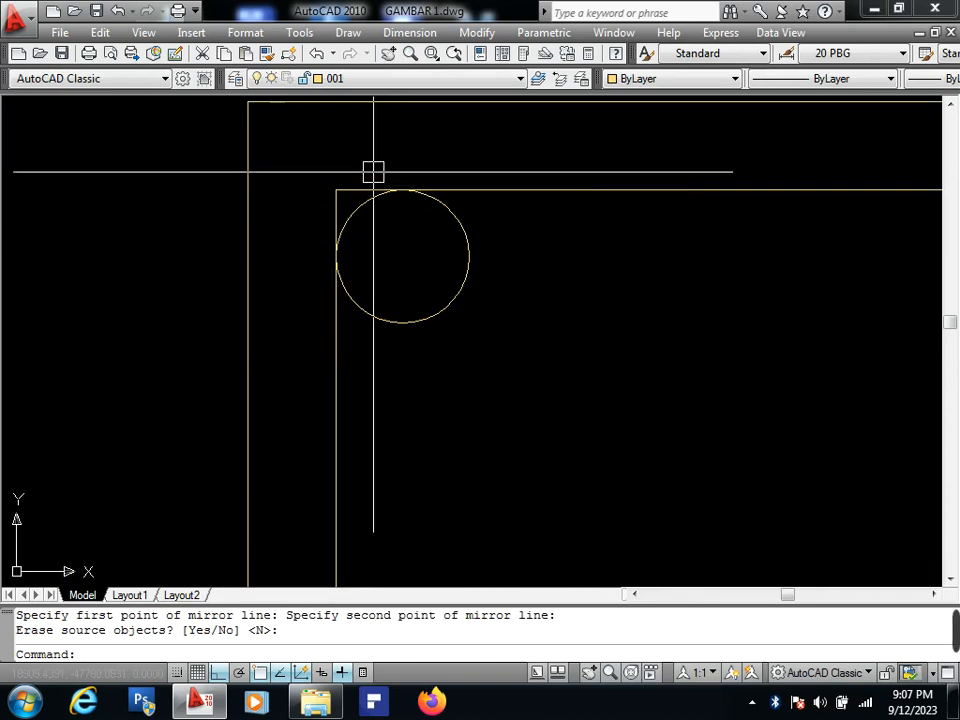
scroll(374, 171, down, 6)
middle_drag(387, 274, 391, 177)
scroll(508, 405, up, 3)
middle_drag(576, 272, 554, 405)
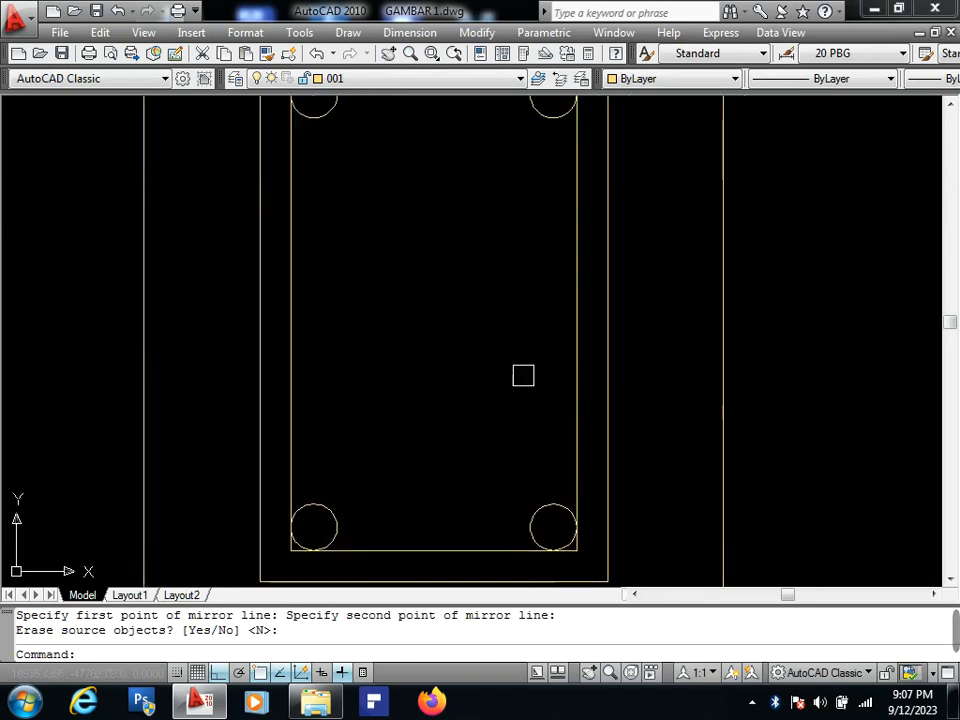
scroll(521, 375, down, 4)
scroll(404, 229, up, 2)
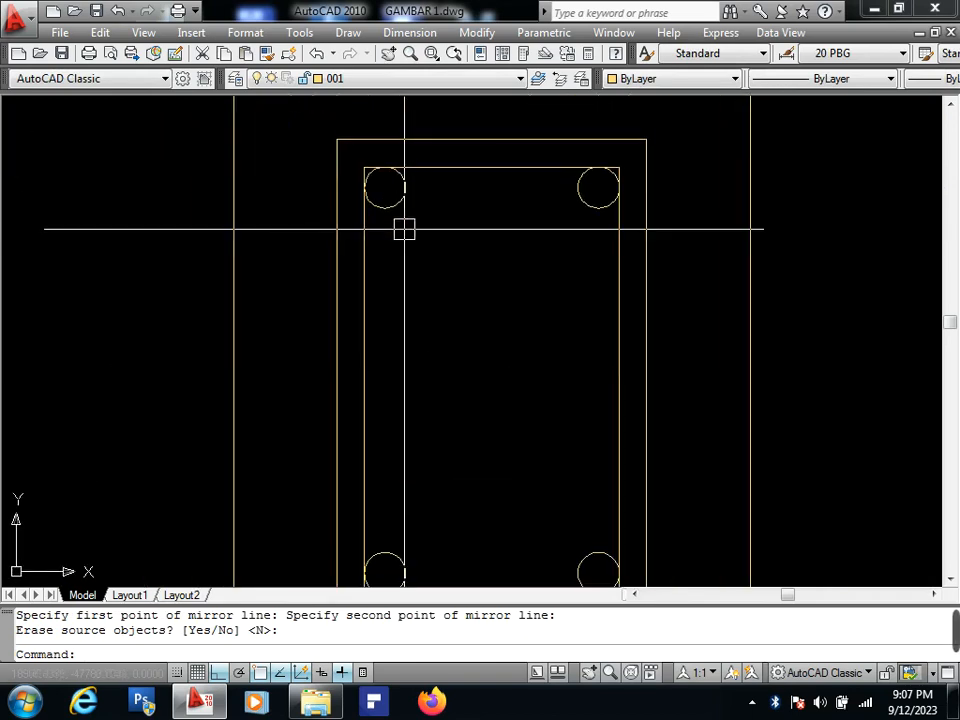
middle_drag(405, 319, 409, 255)
scroll(416, 259, down, 2)
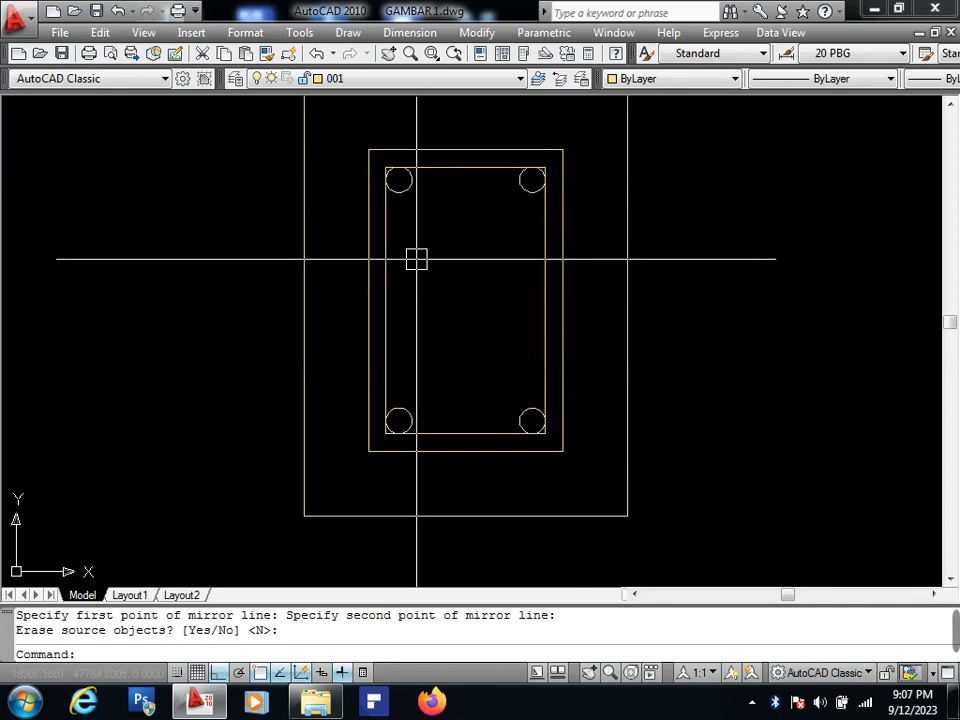
key(Escape)
Fillet the two top corners of the innermost stirrup rectangle with a radius of 0.6.
scroll(411, 392, up, 1)
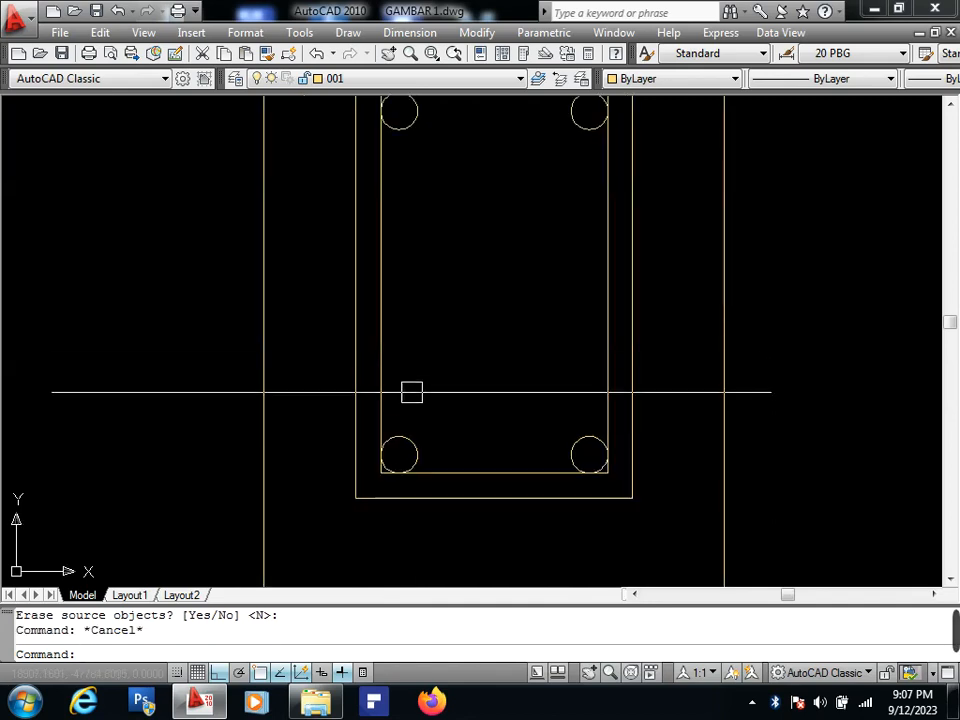
middle_drag(411, 392, 401, 416)
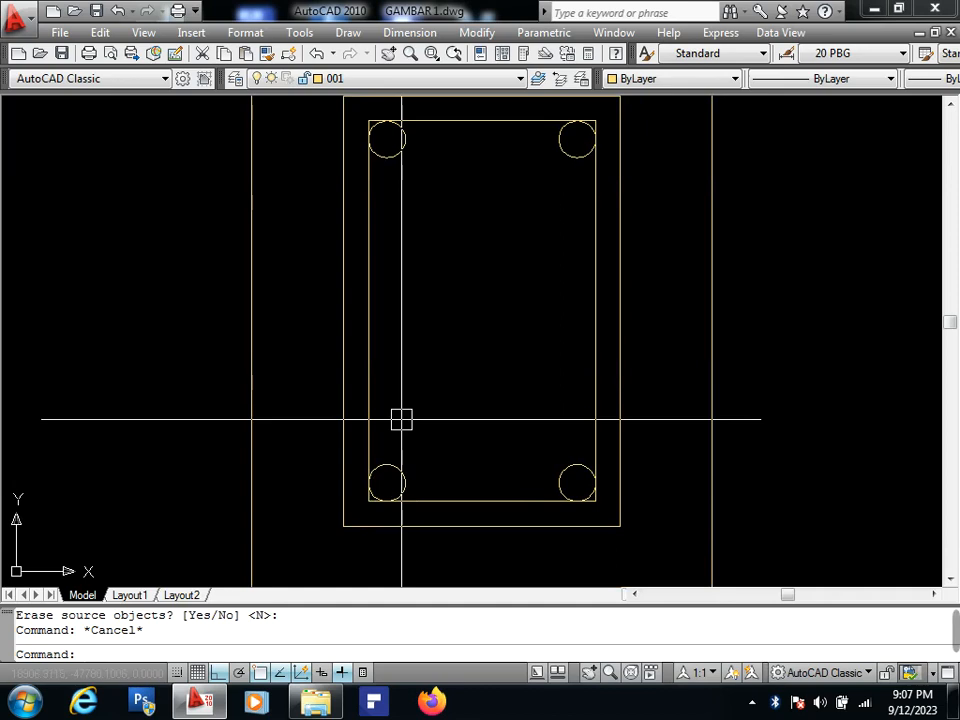
text(F)
key(Return)
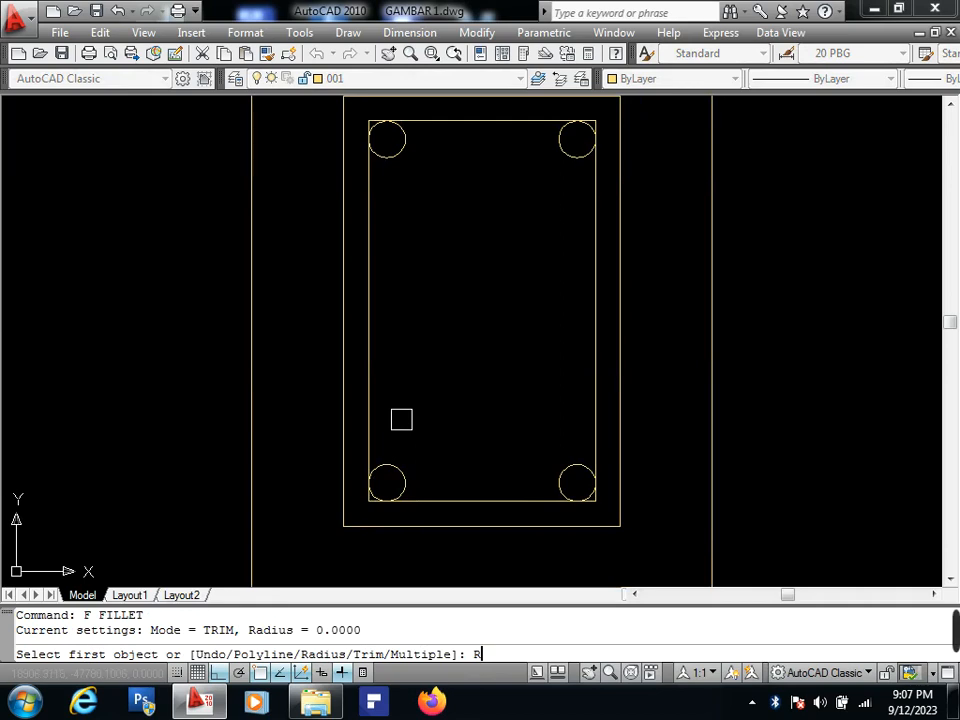
key(Return)
text(.6)
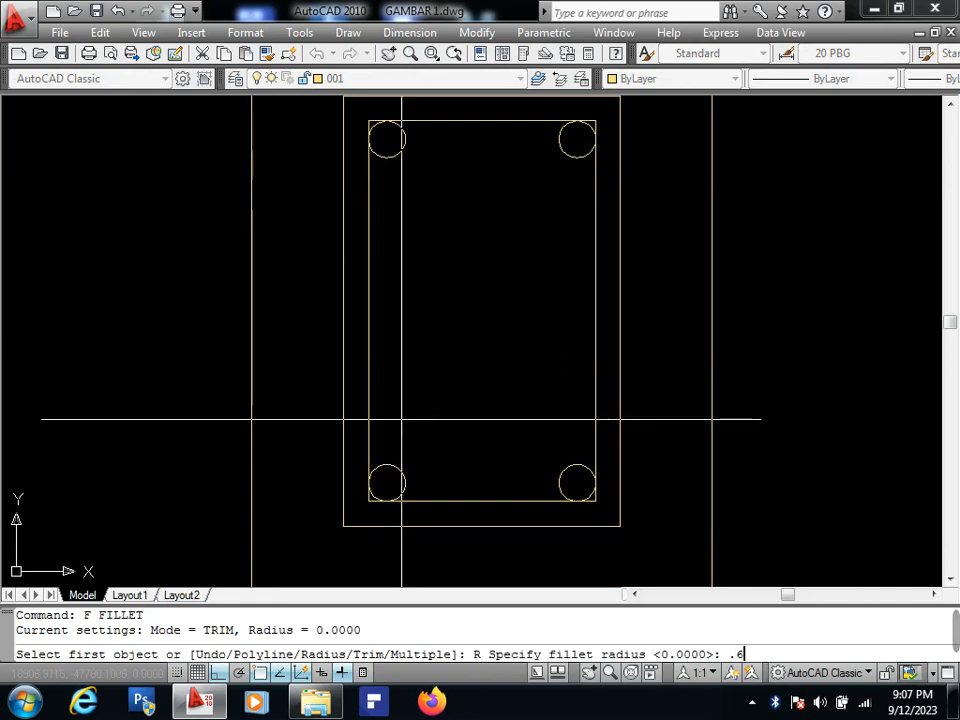
key(Return)
click(379, 222)
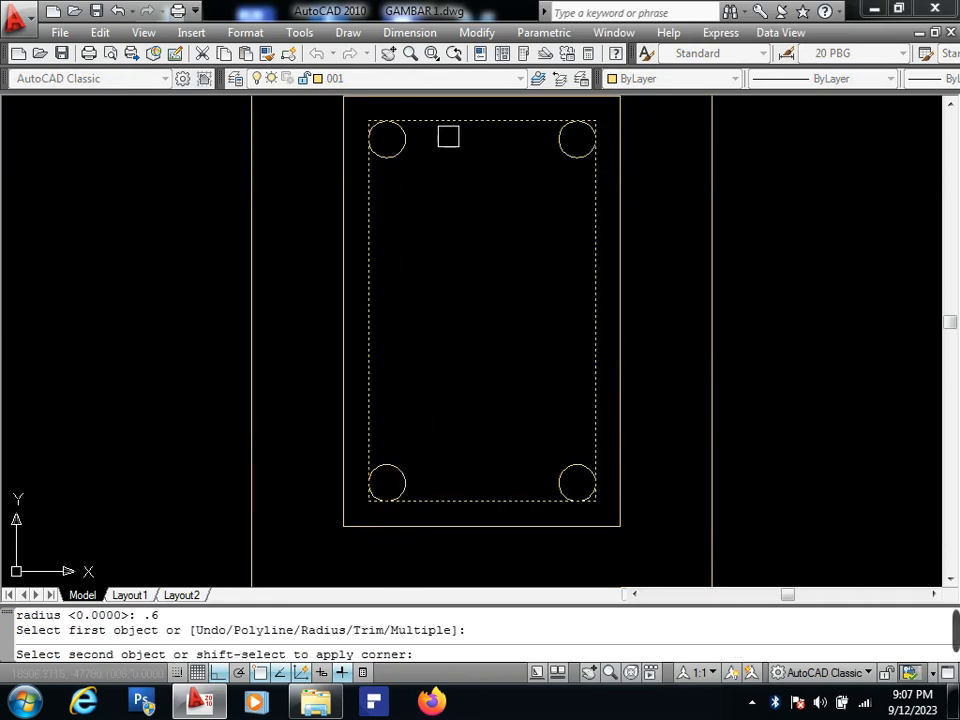
click(450, 122)
key(Return)
click(521, 122)
click(595, 230)
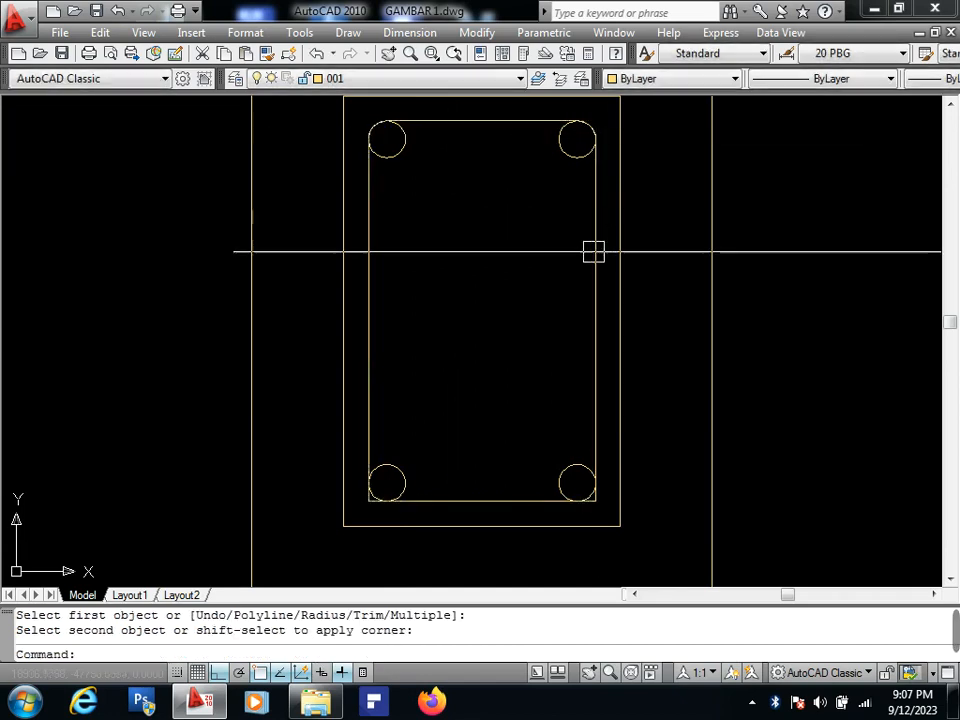
Fillet the two bottom corners of the innermost stirrup rectangle with the same 0.6 radius.
key(Return)
click(508, 497)
click(470, 497)
key(Return)
click(460, 497)
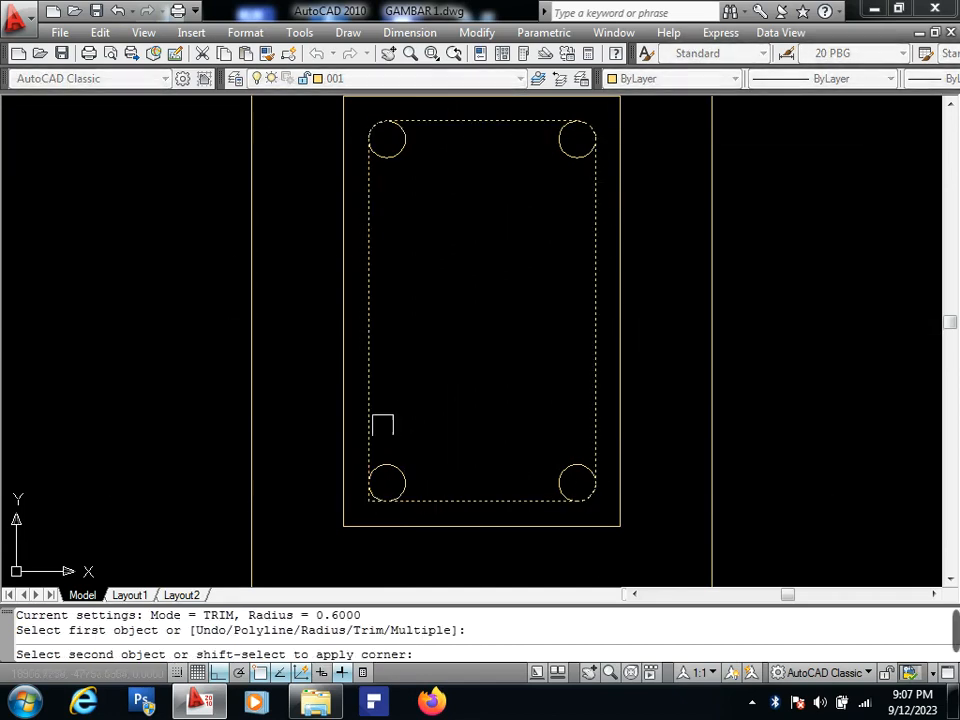
click(379, 422)
Erase the stirrup's square-cornered outer rectangle.
scroll(456, 504, down, 2)
click(456, 504)
scroll(456, 504, up, 2)
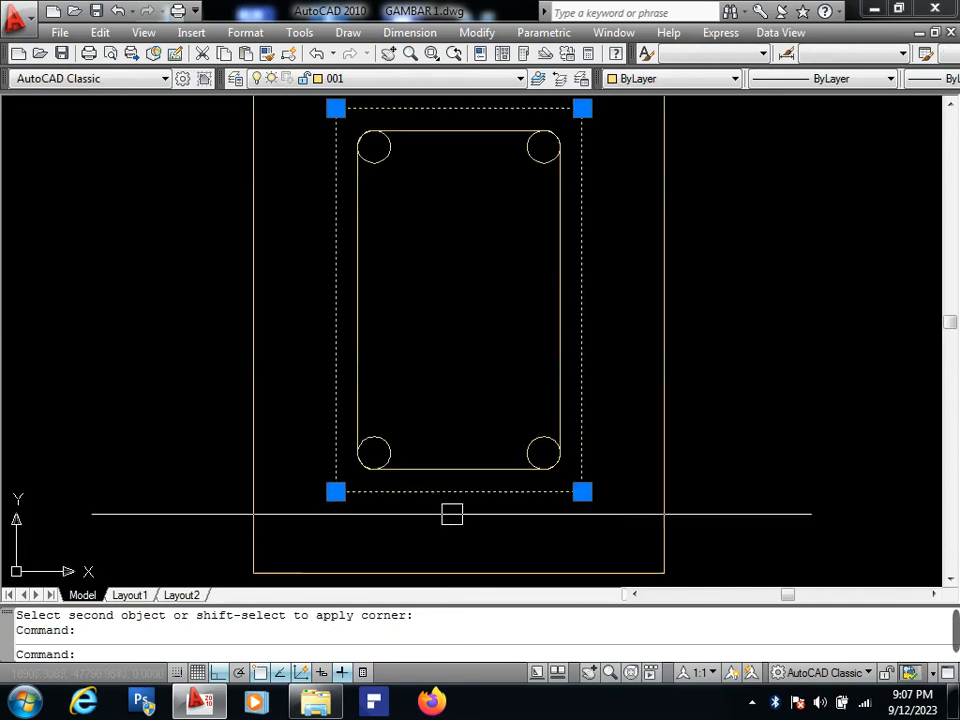
key(Delete)
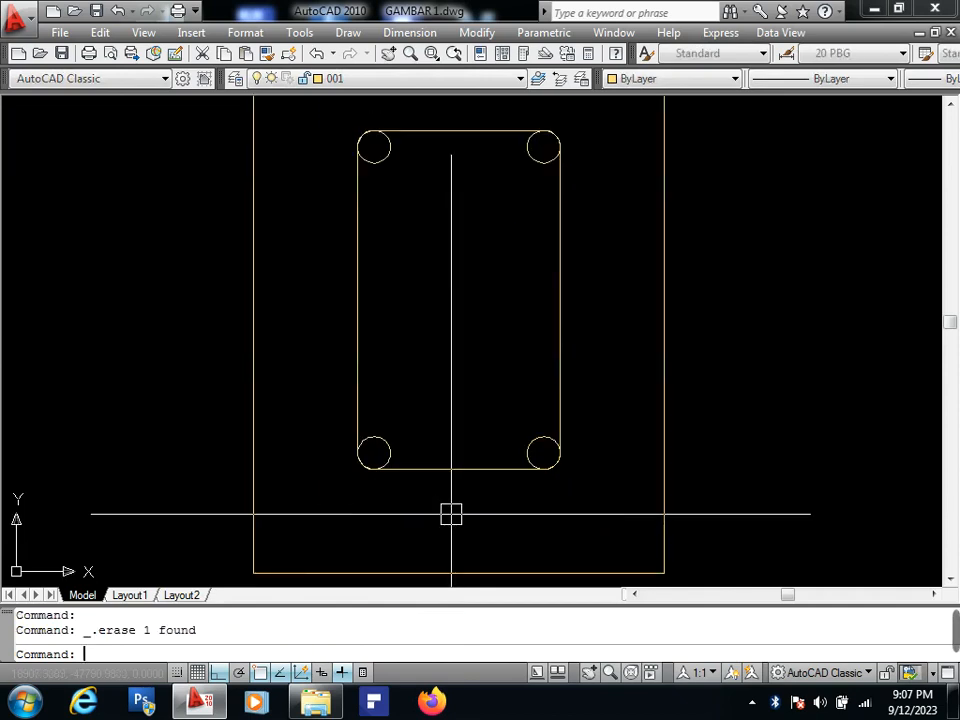
Offset the rounded inner stirrup outline outward by 0.8 for its outer edge.
click(451, 469)
text(O)
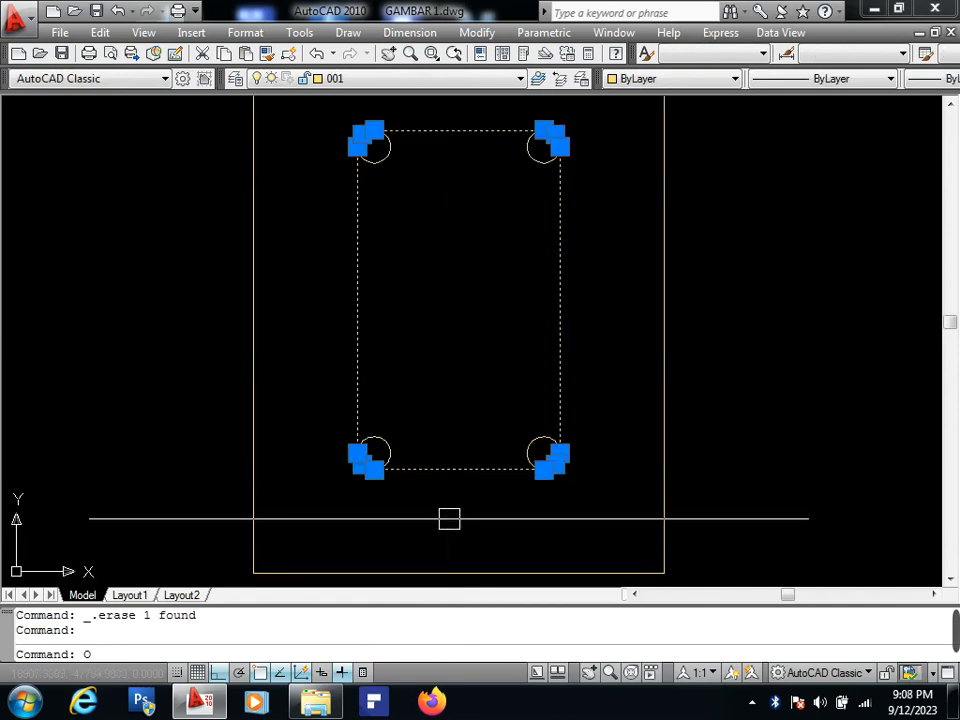
key(Return)
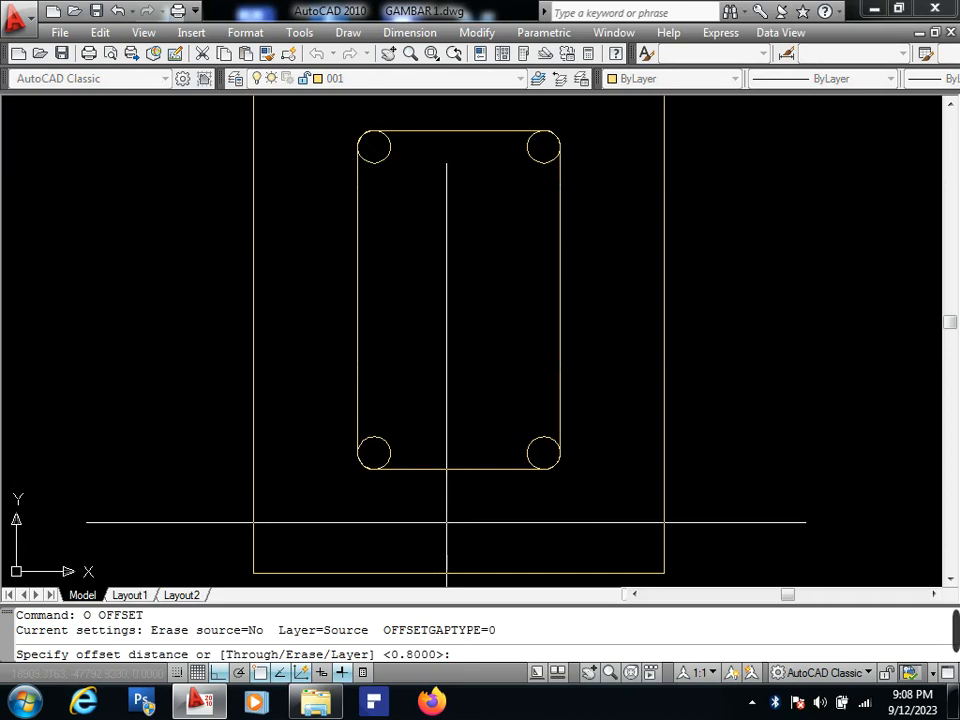
text(.8)
key(Return)
click(446, 469)
click(446, 522)
key(Return)
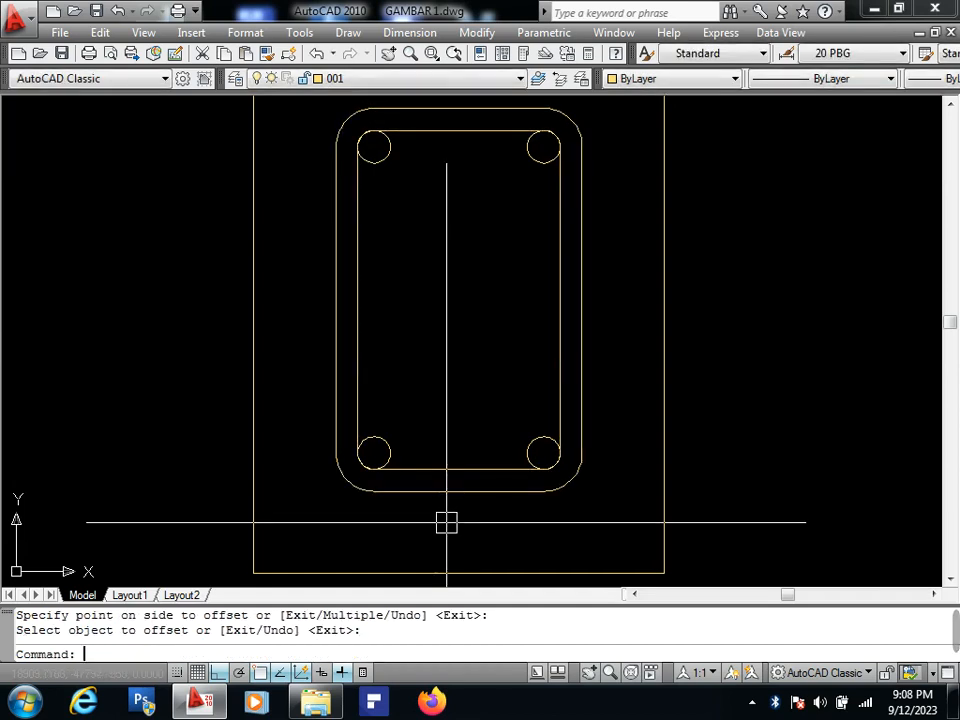
Draw a line from the lower-left rebar's center at 135 degrees, extending past the stirrup's outer edge.
middle_drag(437, 512, 453, 505)
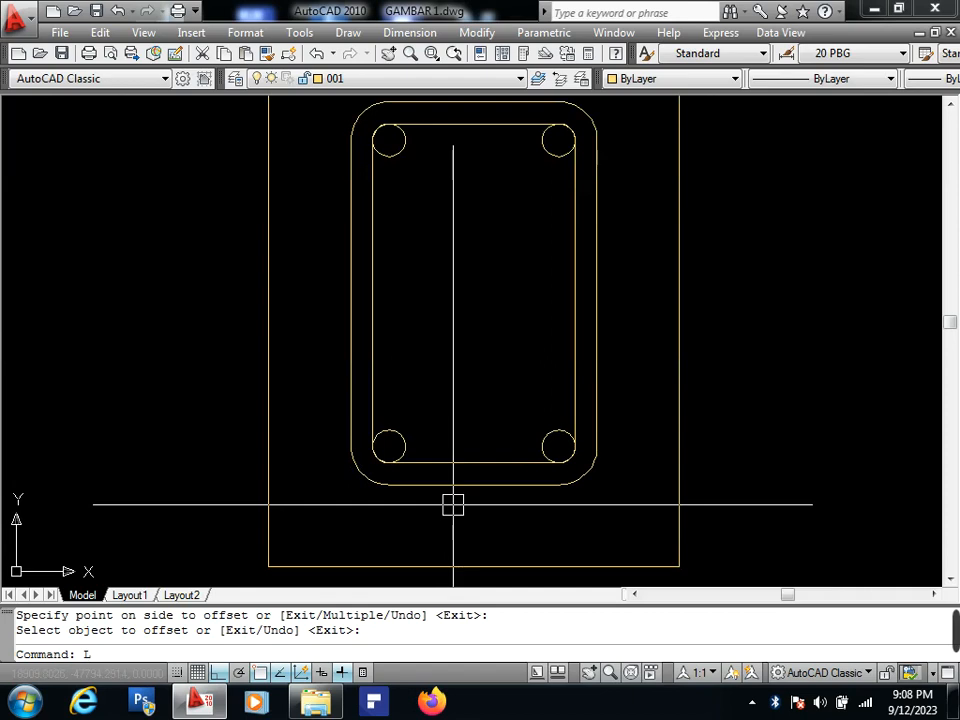
text(L)
key(Return)
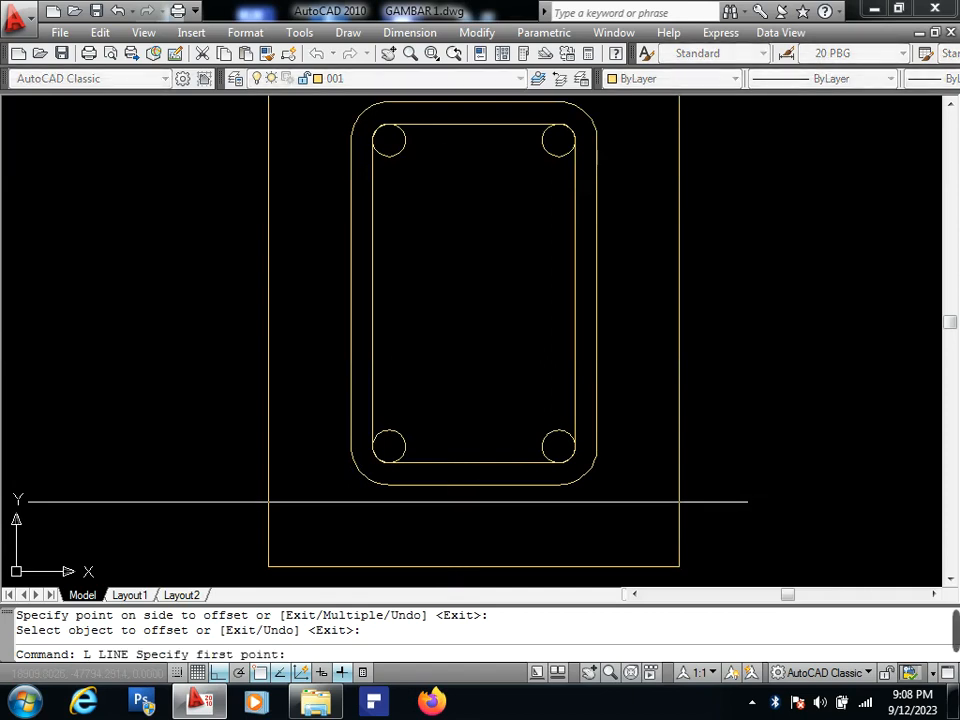
scroll(388, 492, up, 2)
scroll(442, 450, up, 2)
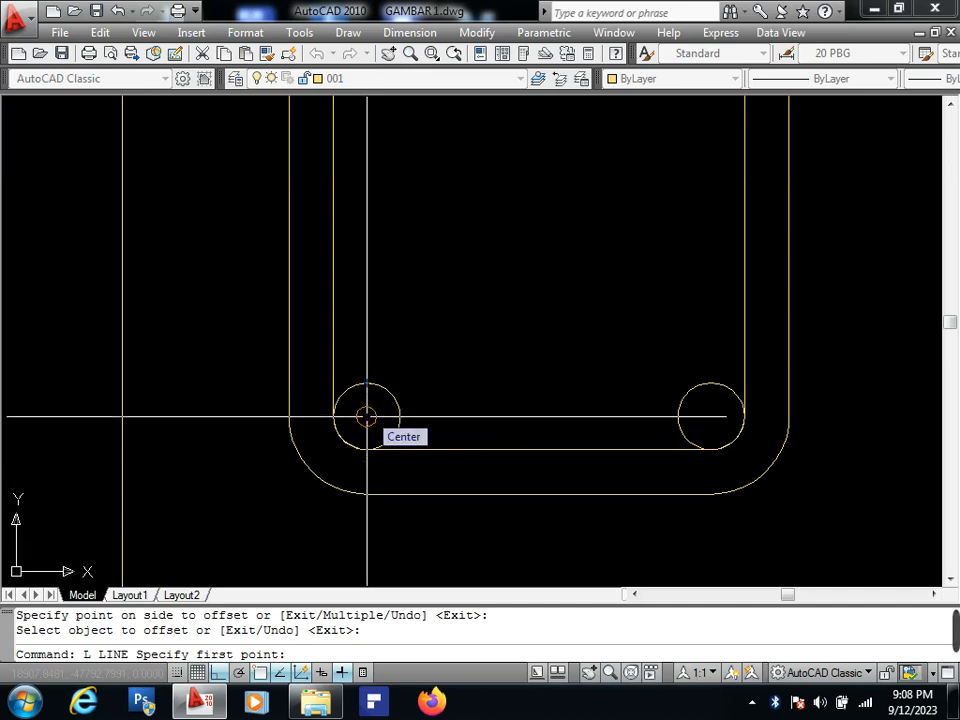
click(366, 416)
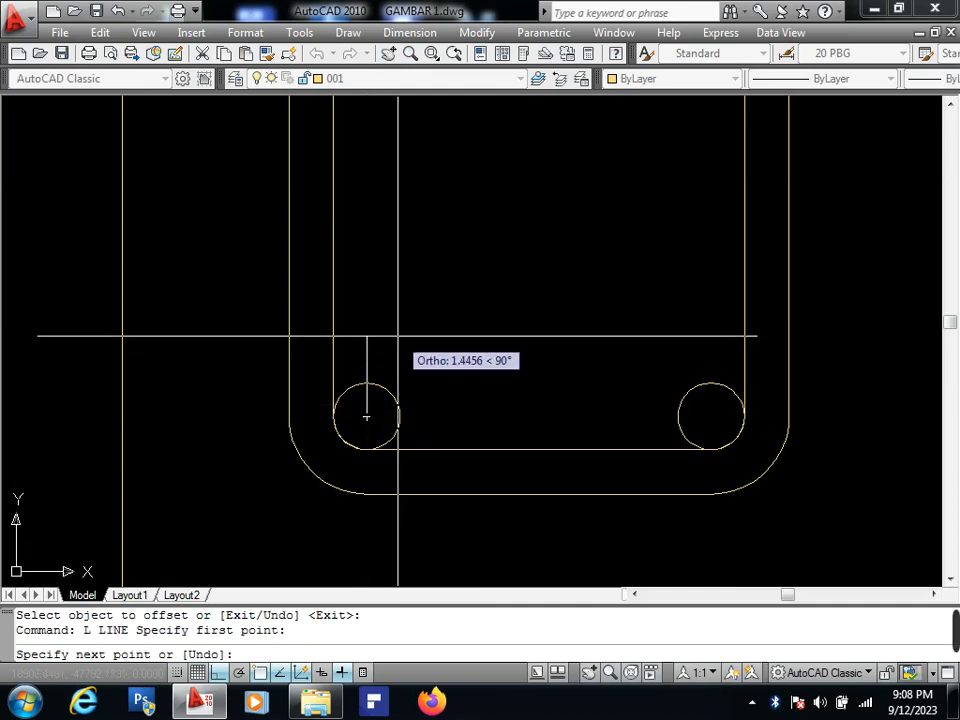
text(<)
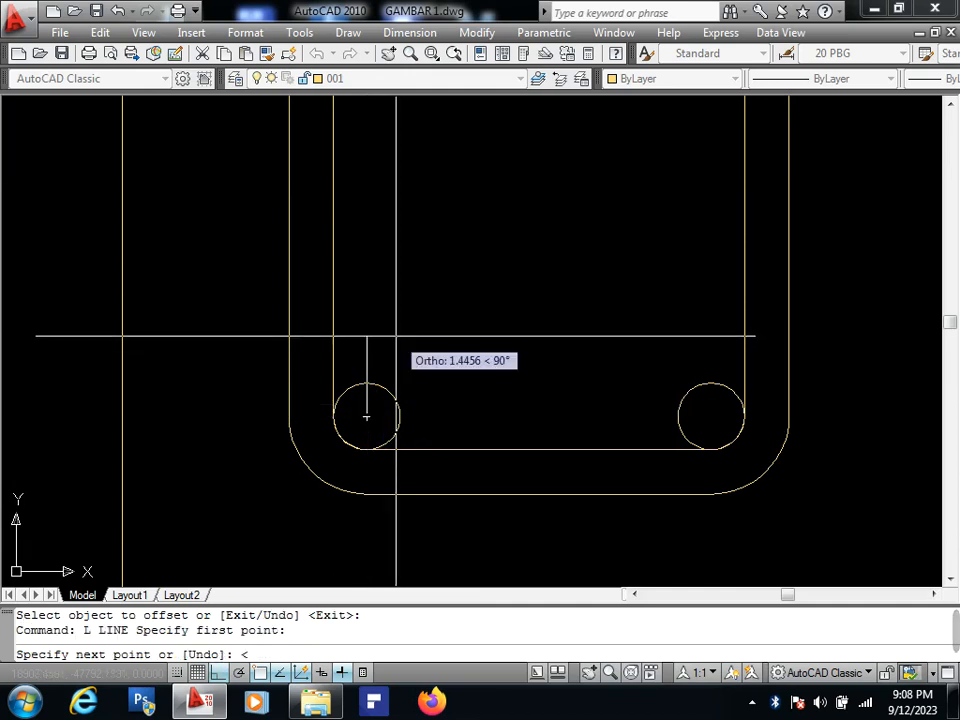
text(135)
key(Return)
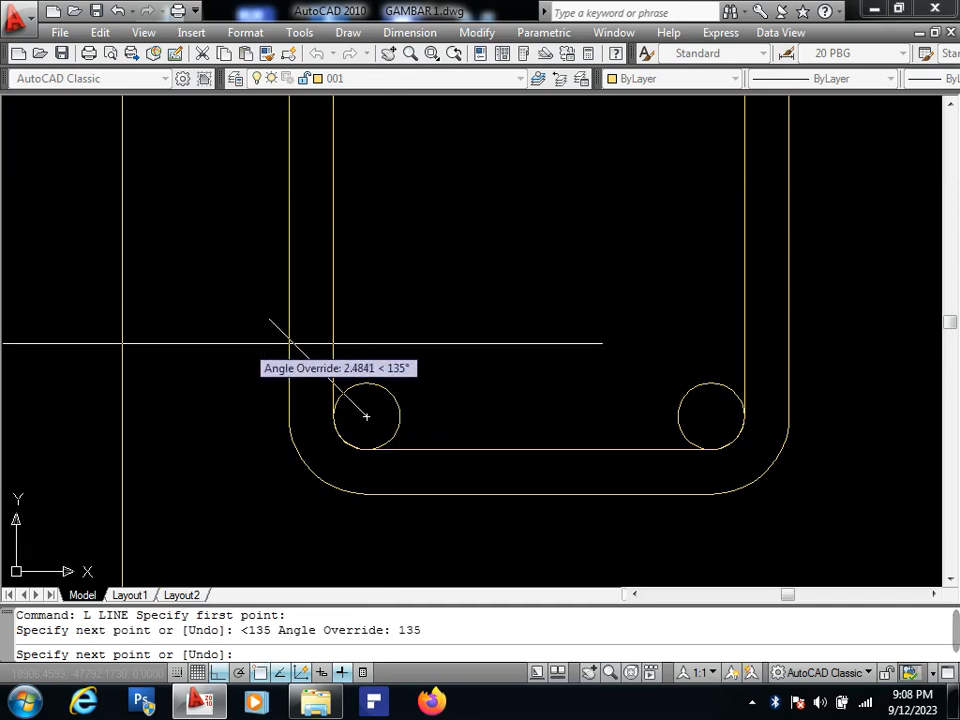
scroll(240, 341, up, 2)
click(195, 232)
key(Return)
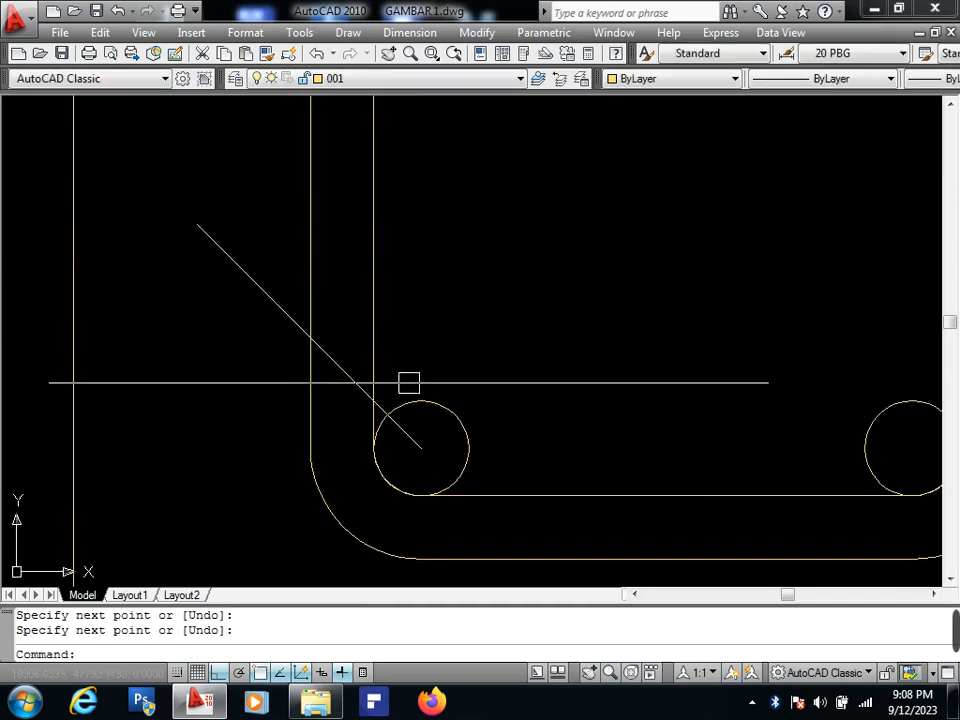
Draw a 4.8-unit line at 45 degrees from where the diagonal guide crosses the lower-left rebar circle.
key(Return)
scroll(407, 385, up, 2)
click(380, 423)
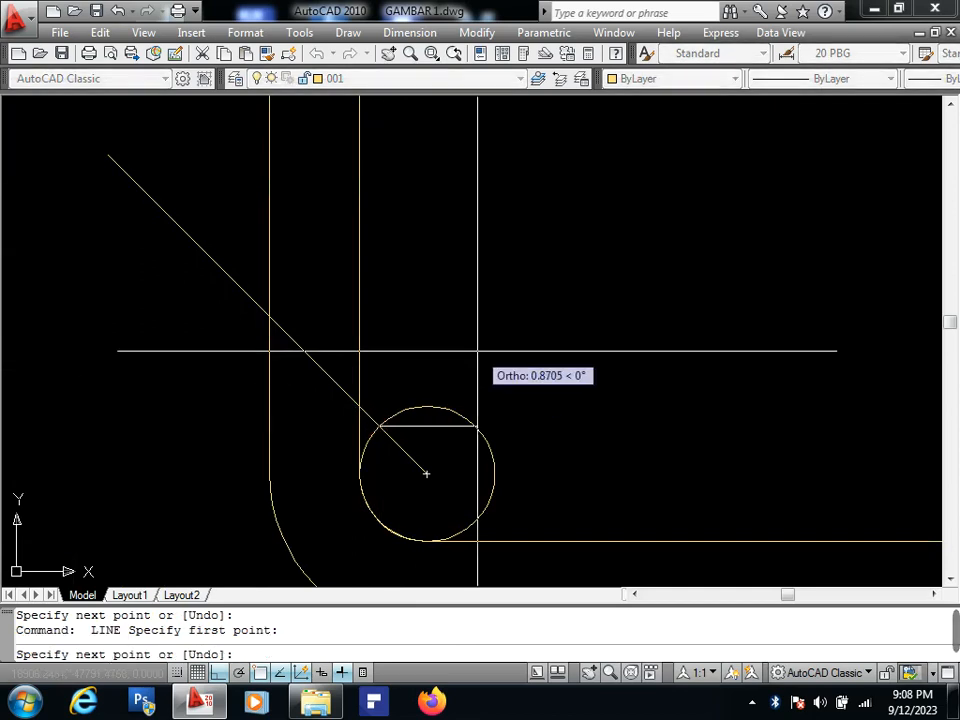
text(<)
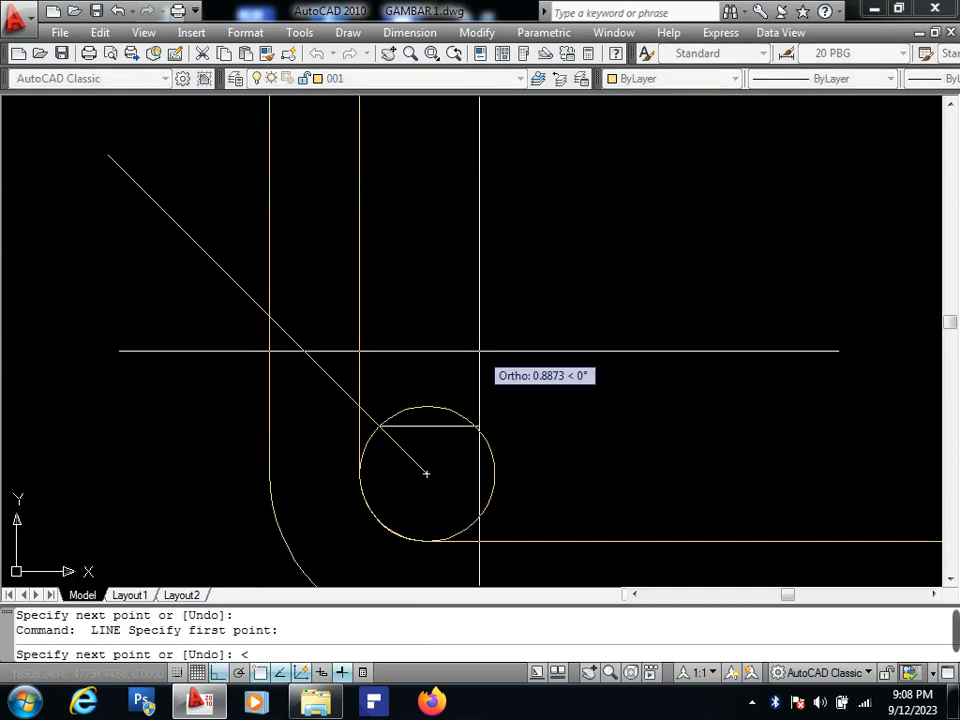
text(45)
key(Return)
scroll(532, 300, down, 3)
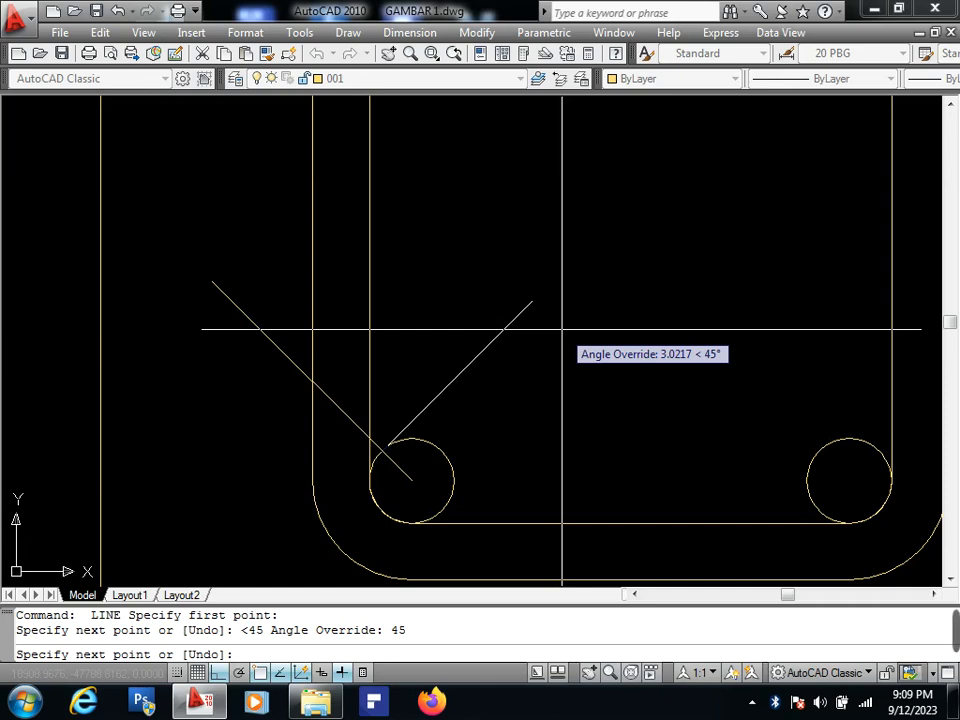
key(Return)
key(Return)
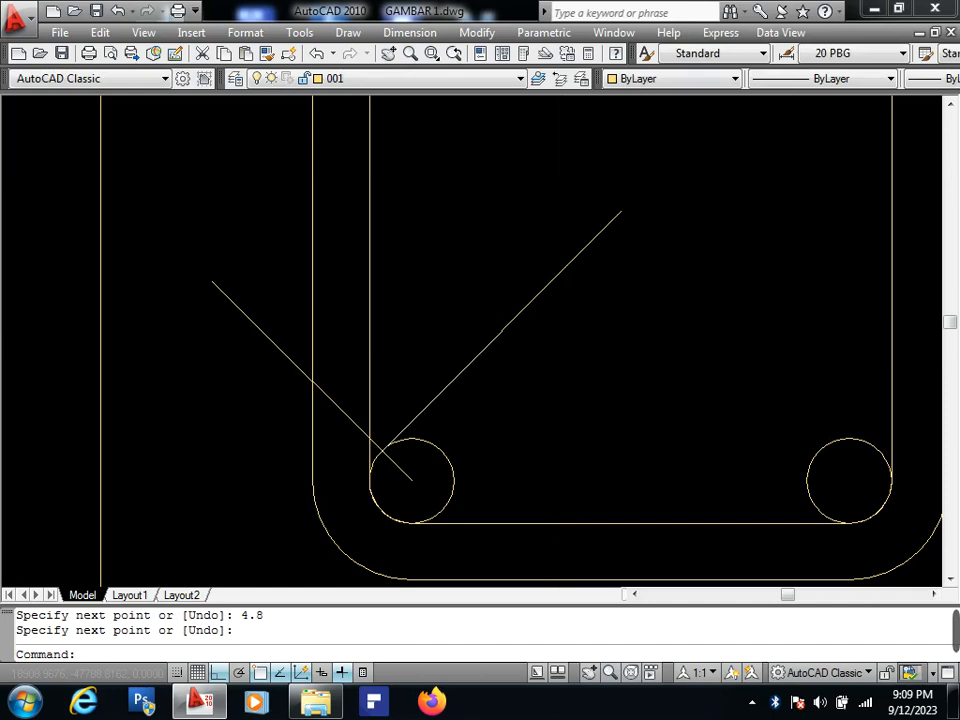
Offset the 45-degree hook line by 0.8 toward the upper left to give the first hook its thickness.
scroll(559, 300, down, 2)
scroll(559, 300, up, 1)
click(559, 300)
scroll(559, 300, up, 1)
text(o)
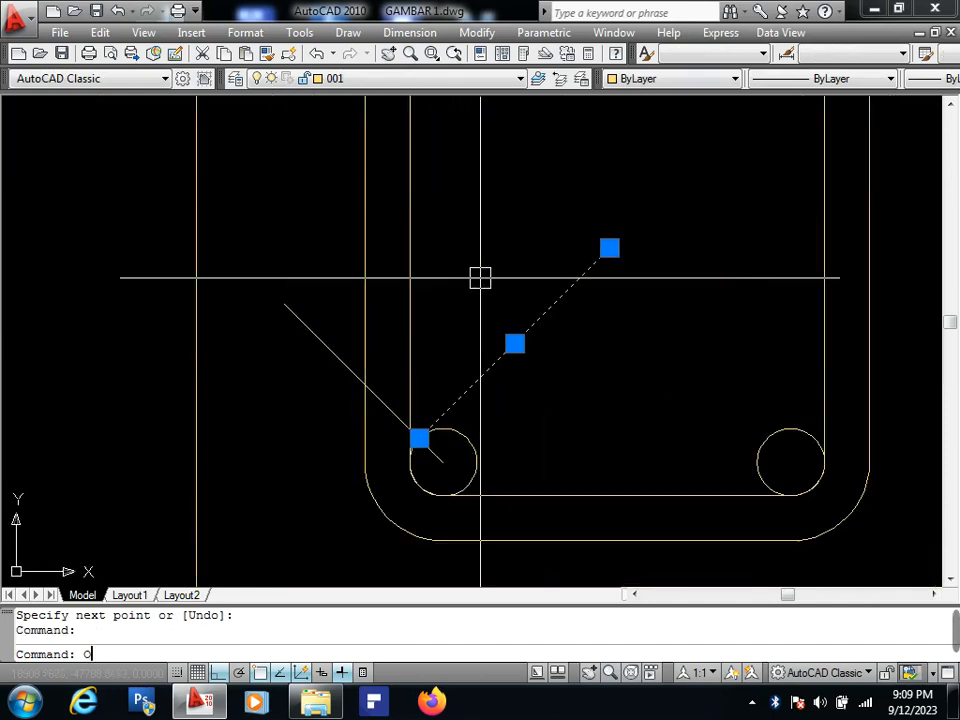
key(Return)
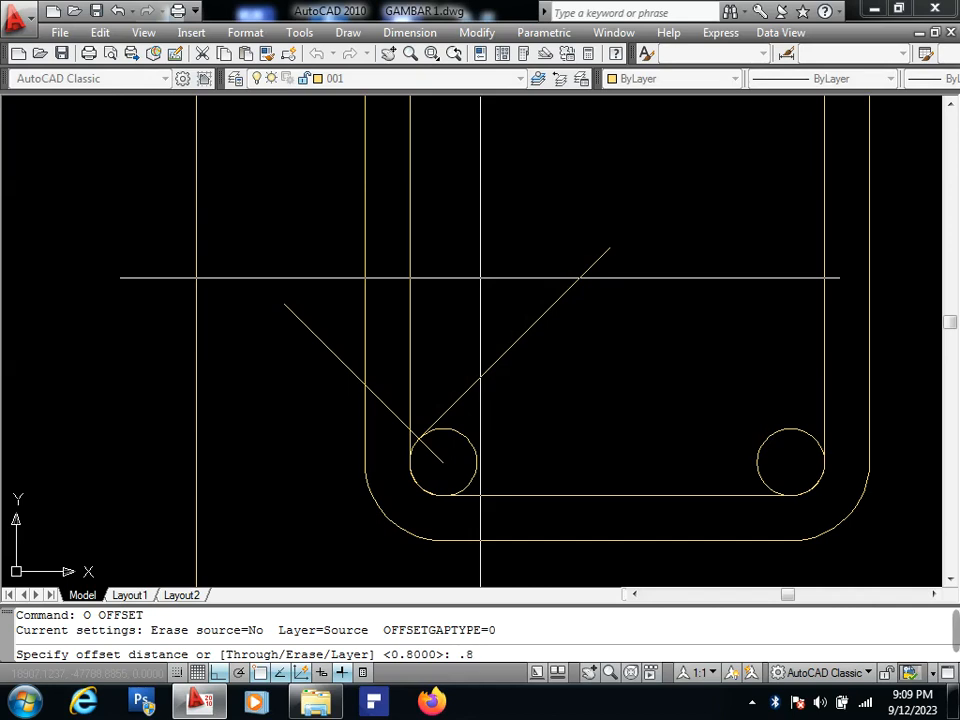
text(.8)
key(Return)
click(521, 313)
key(Return)
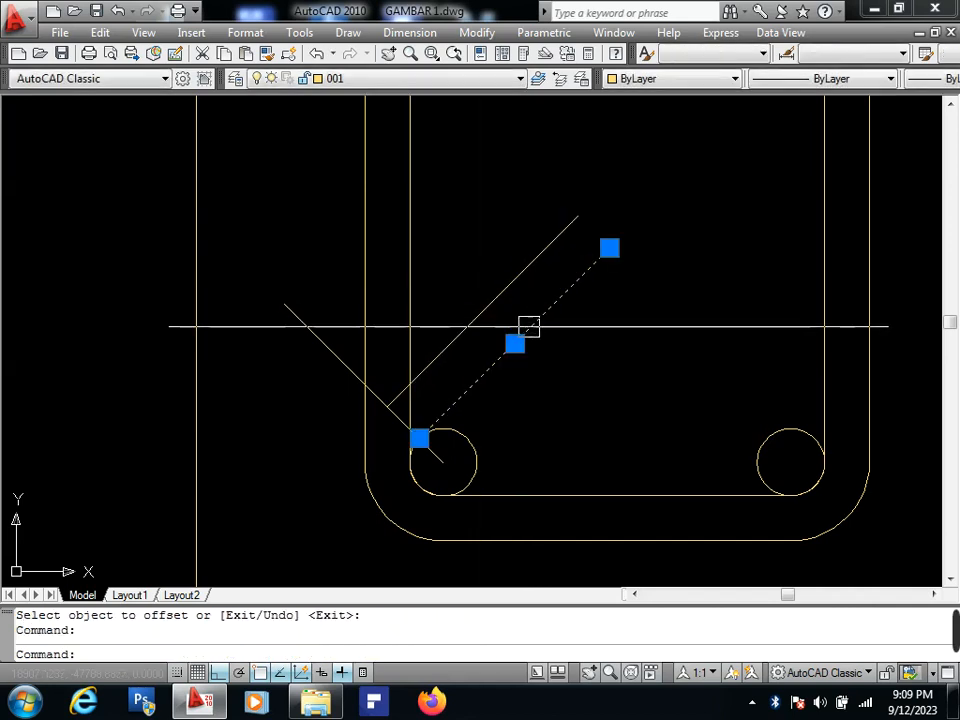
Try to offset the original 45-degree hook line by 12 toward the lower right.
text(o)
key(Return)
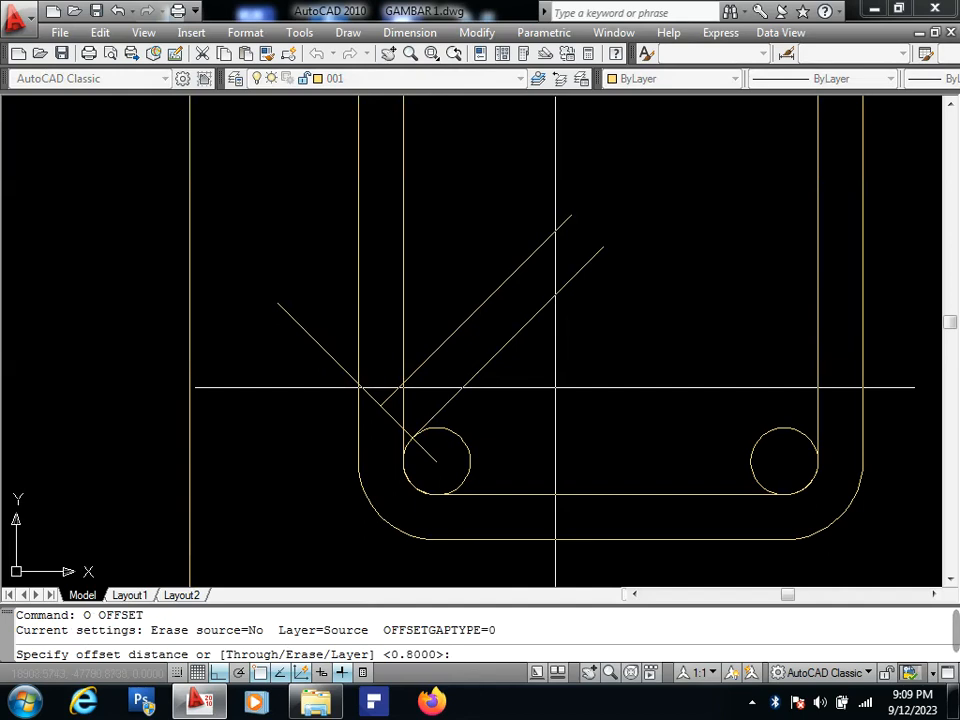
text(12)
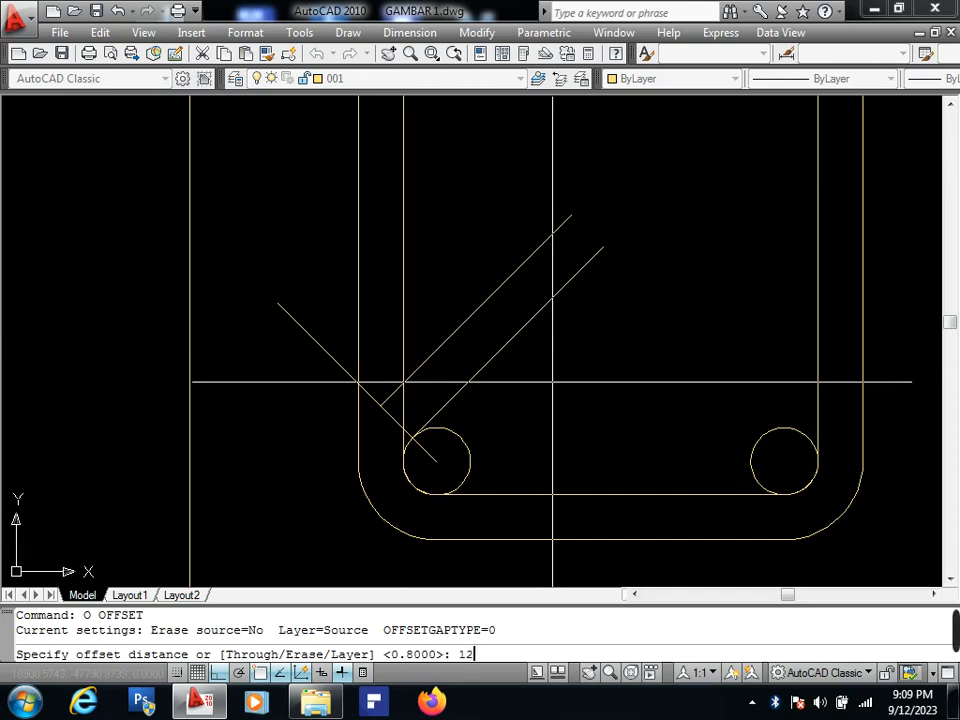
key(Return)
click(552, 382)
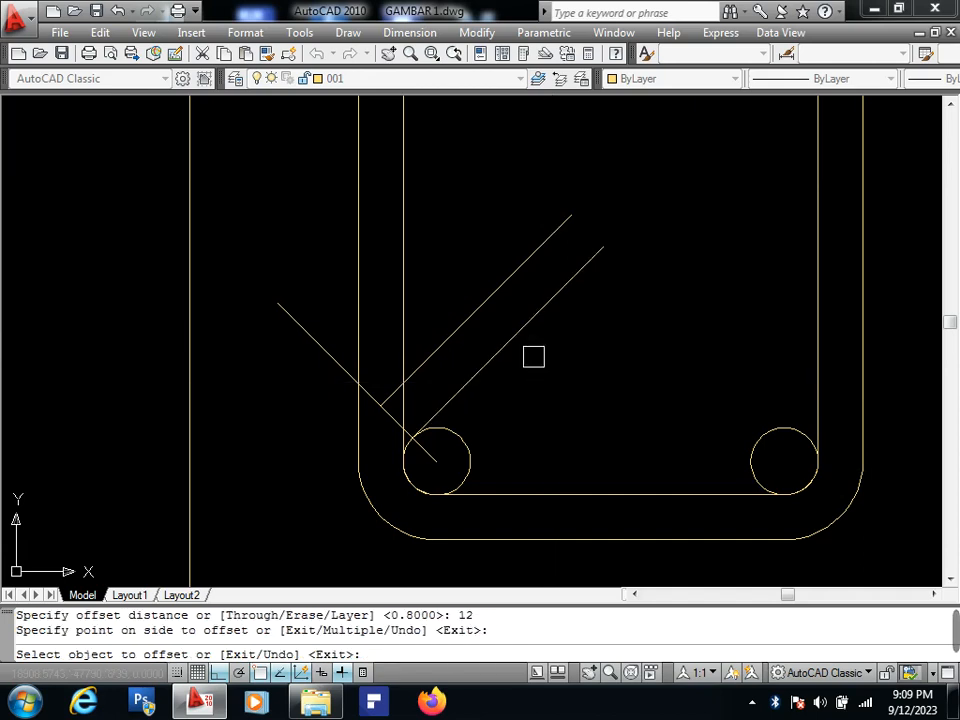
key(Escape)
Offset the original 45-degree hook line by 1.2 to the opposite side of the lower-left rebar.
click(520, 334)
text(O)
key(Return)
text(1.2)
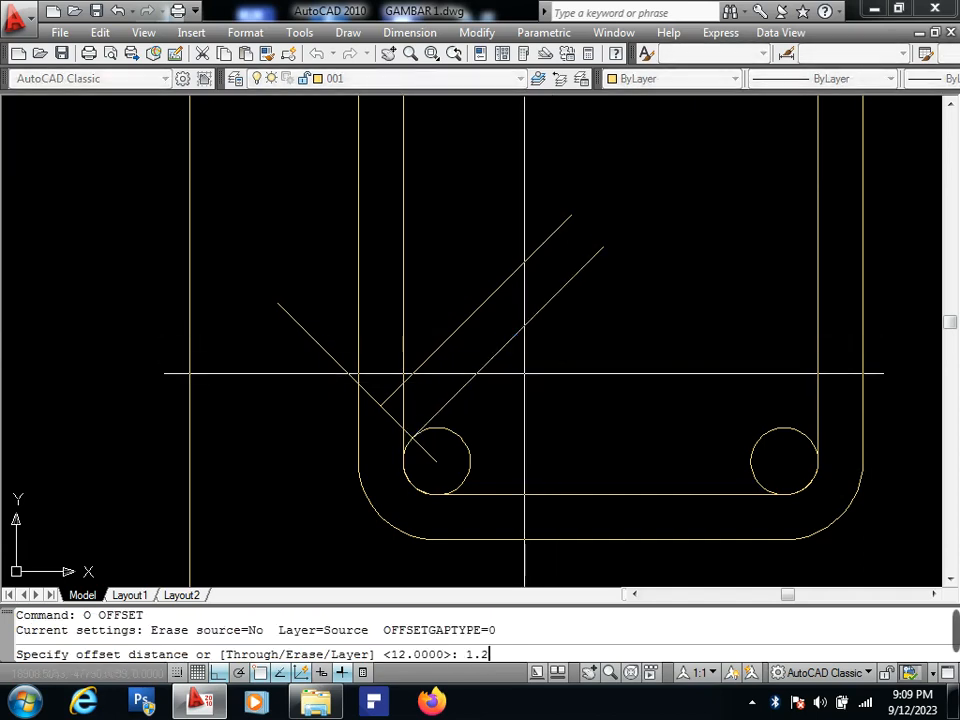
key(Return)
click(524, 373)
key(Return)
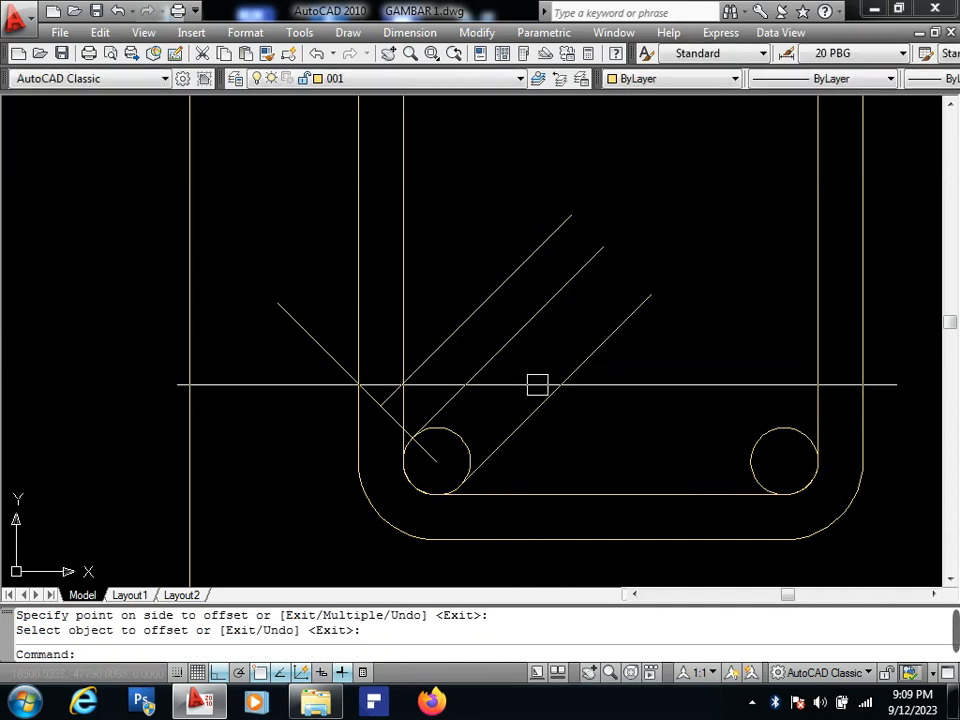
Offset the hook line on the rebar's lower-right side outward by 0.8 to form the second hook's thickness.
click(555, 388)
text(O)
key(Return)
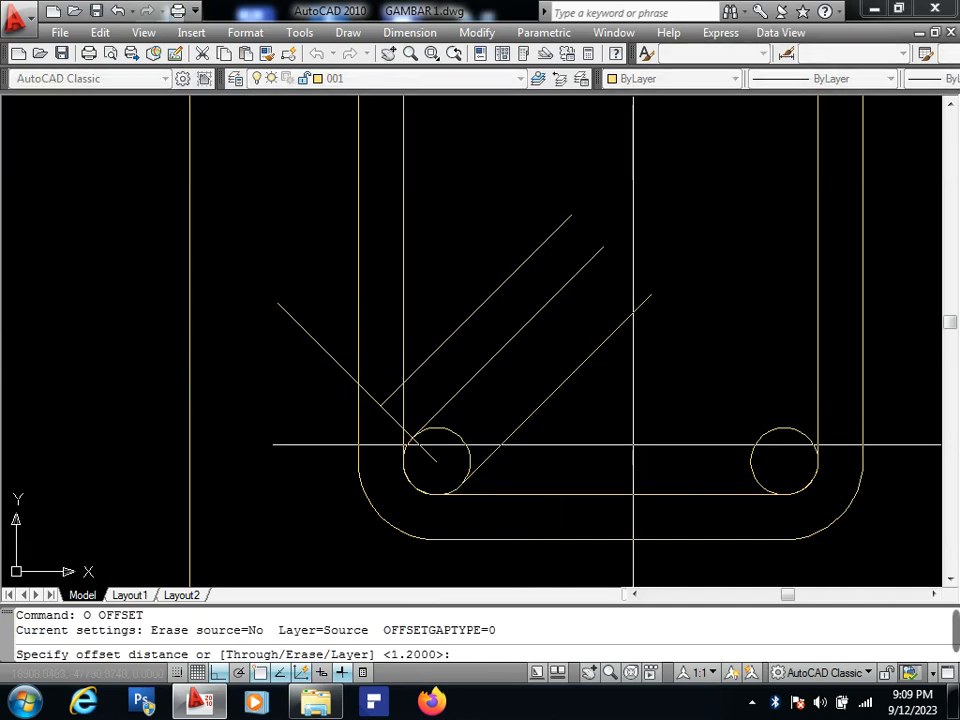
text(.5)
key(Return)
click(638, 308)
click(642, 360)
key(Return)
Close the open upper ends of both 45-degree hooks with short lines between their parallel edges.
text(L)
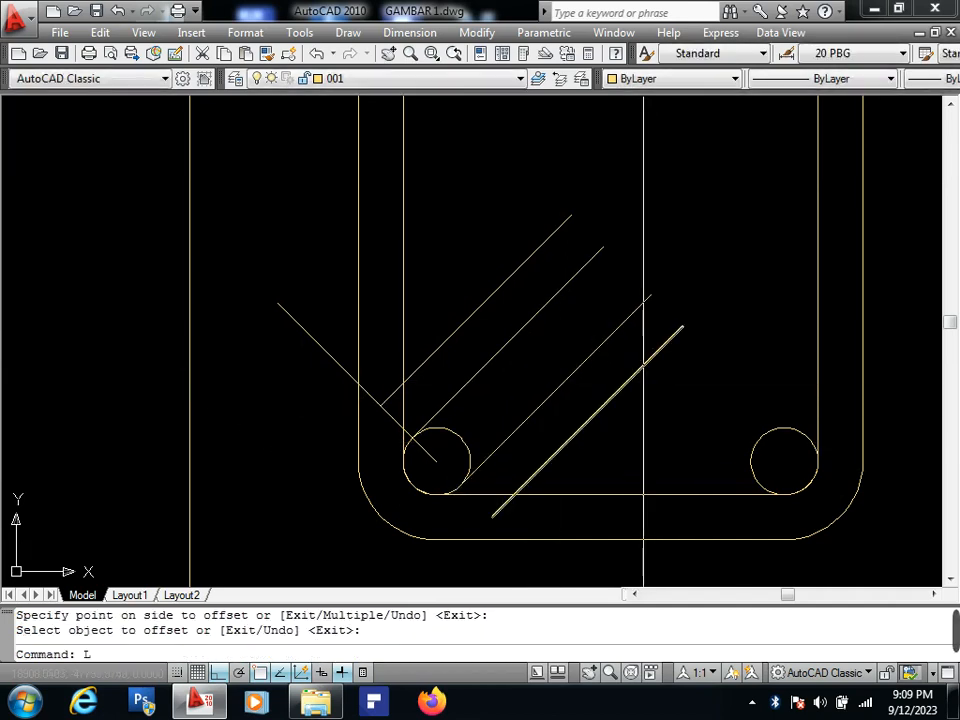
key(Return)
click(683, 326)
click(651, 296)
key(Return)
key(Return)
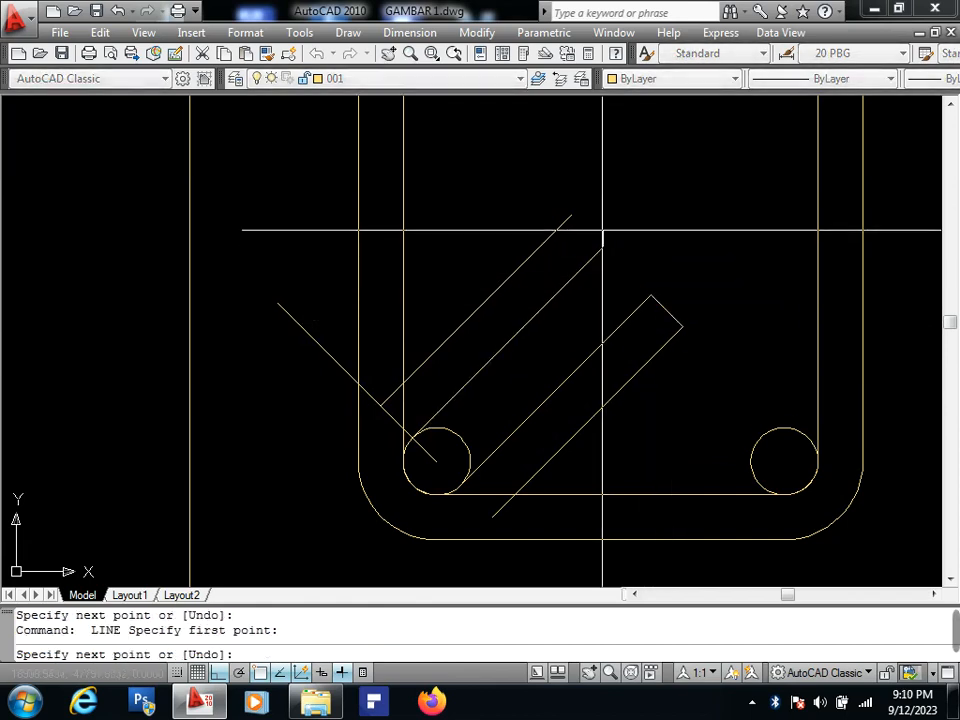
click(604, 246)
click(573, 216)
key(Return)
middle_drag(542, 452, 544, 409)
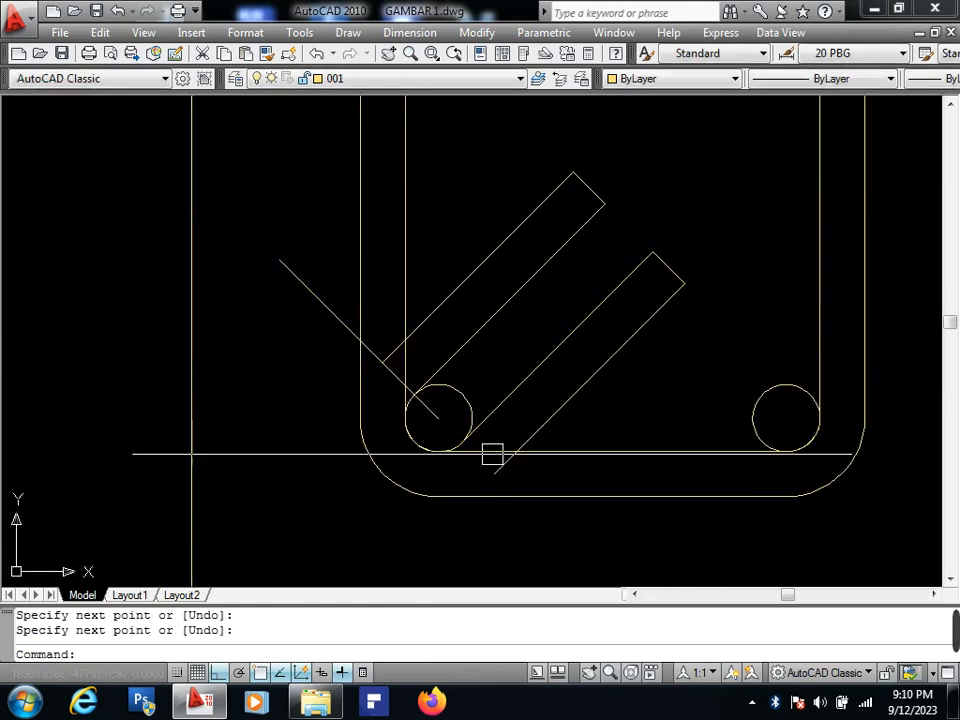
Draw a helper line from the lower-left rebar's center horizontally to the stirrup's outer edge, continuing straight down past the corner.
scroll(381, 433, up, 2)
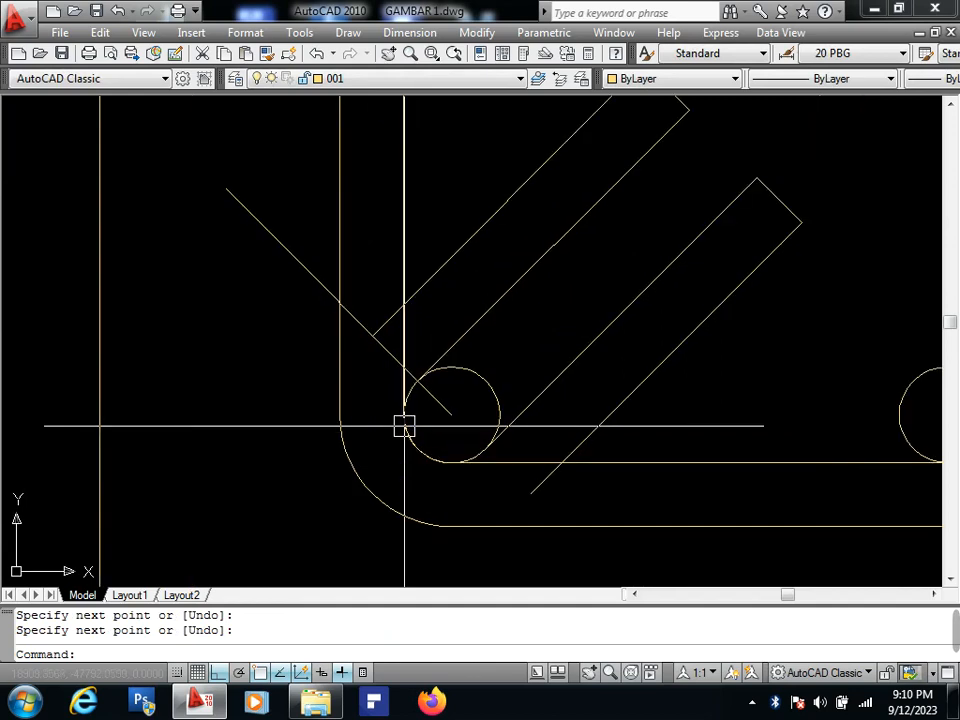
text(L)
key(Return)
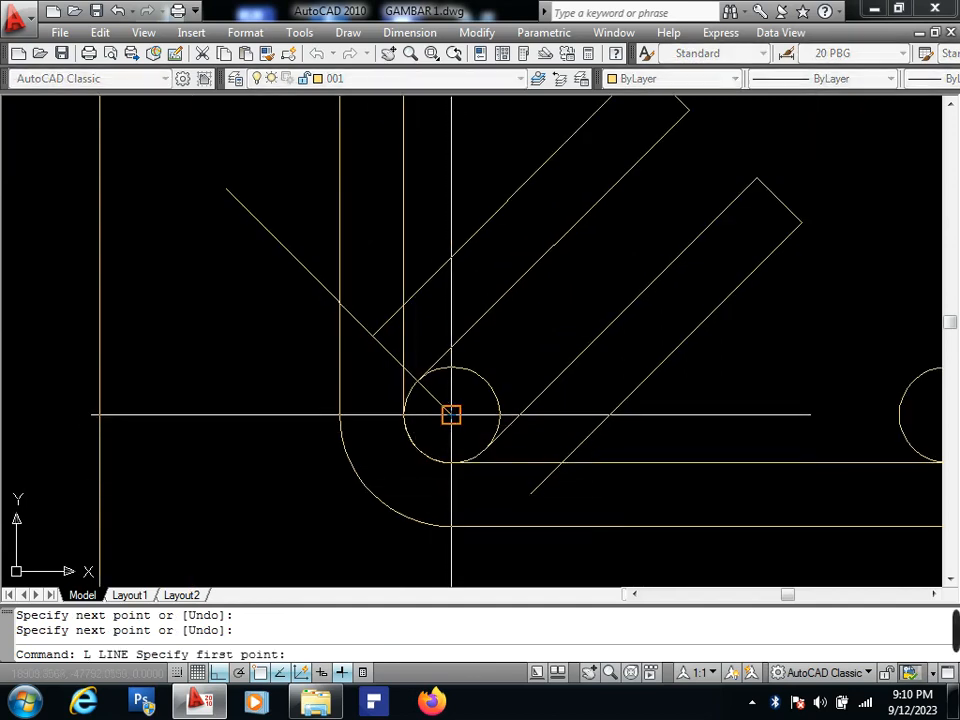
click(451, 414)
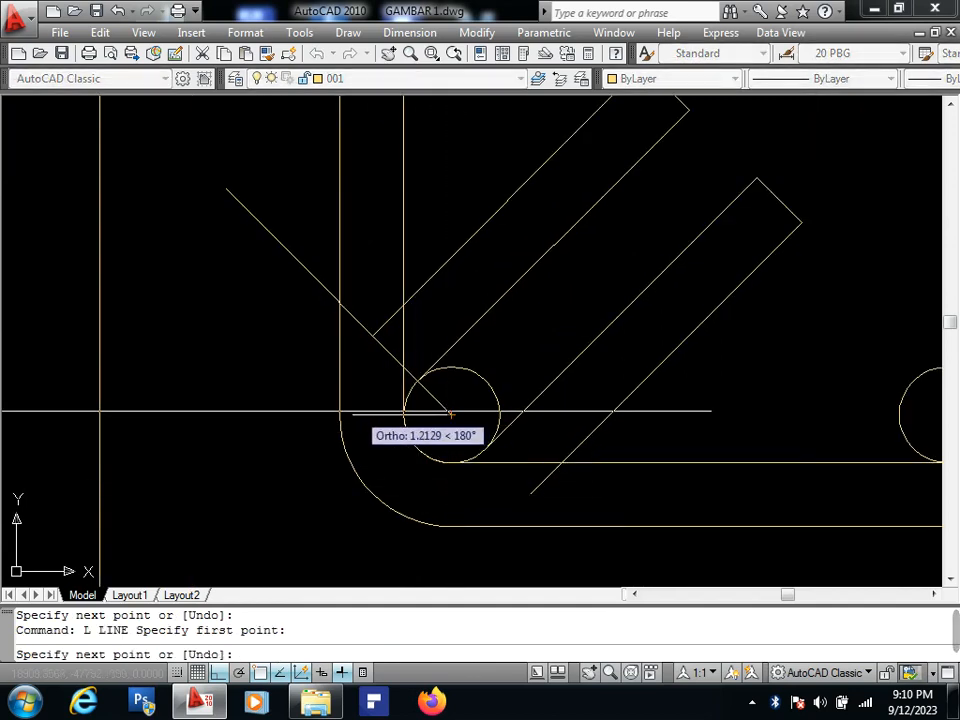
scroll(337, 420, up, 3)
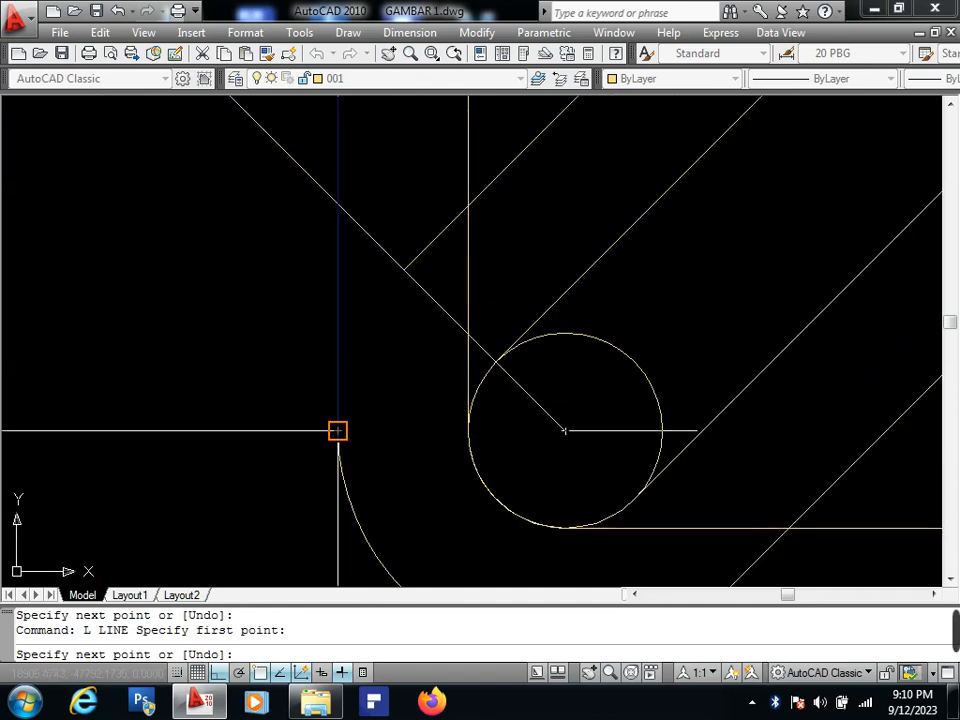
scroll(337, 431, down, 4)
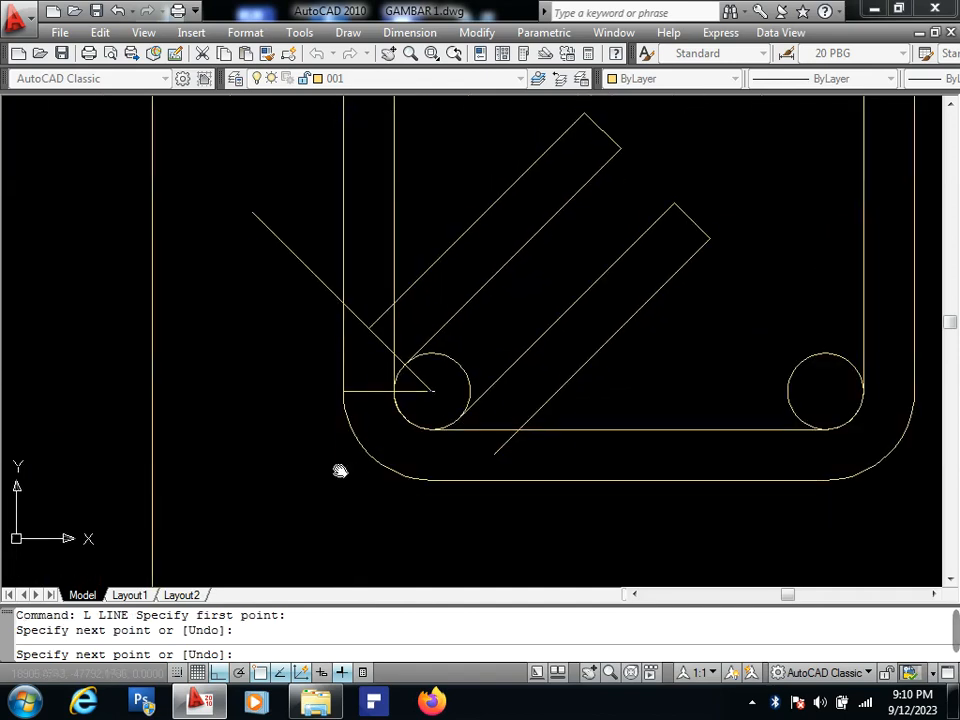
click(343, 502)
key(Return)
scroll(377, 394, up, 2)
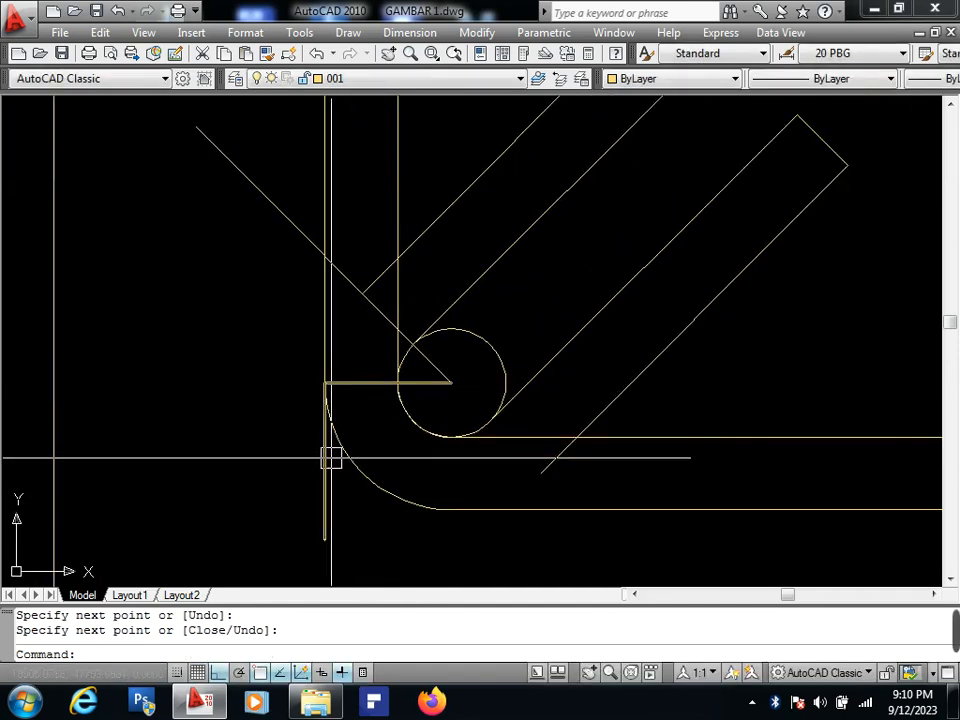
List the properties of the horizontal helper line to read the outer bend radius.
click(360, 384)
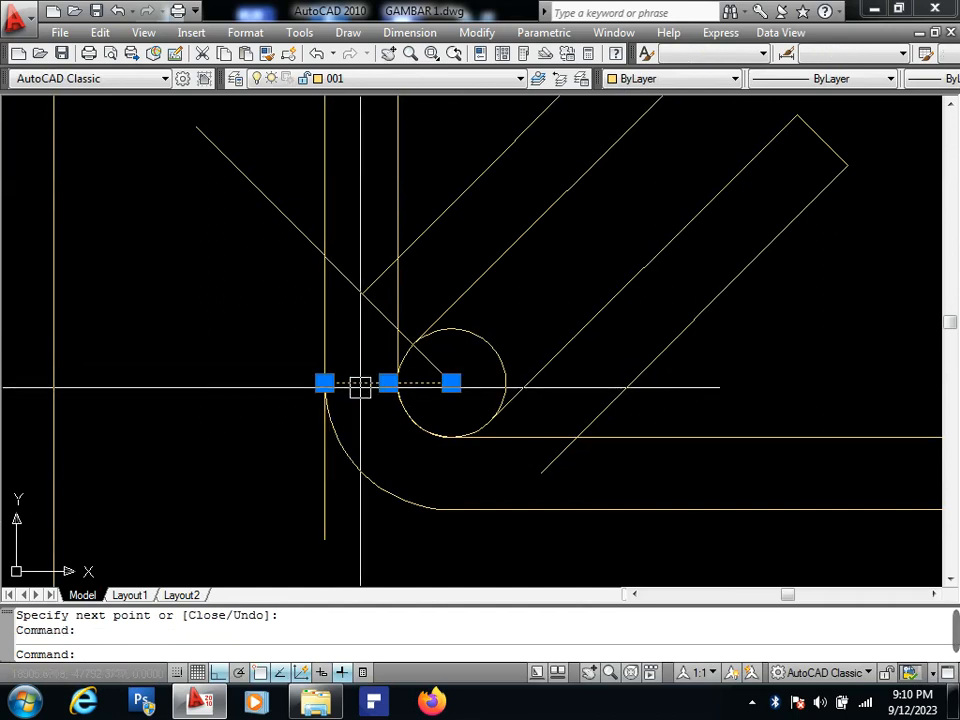
text(LI)
key(Return)
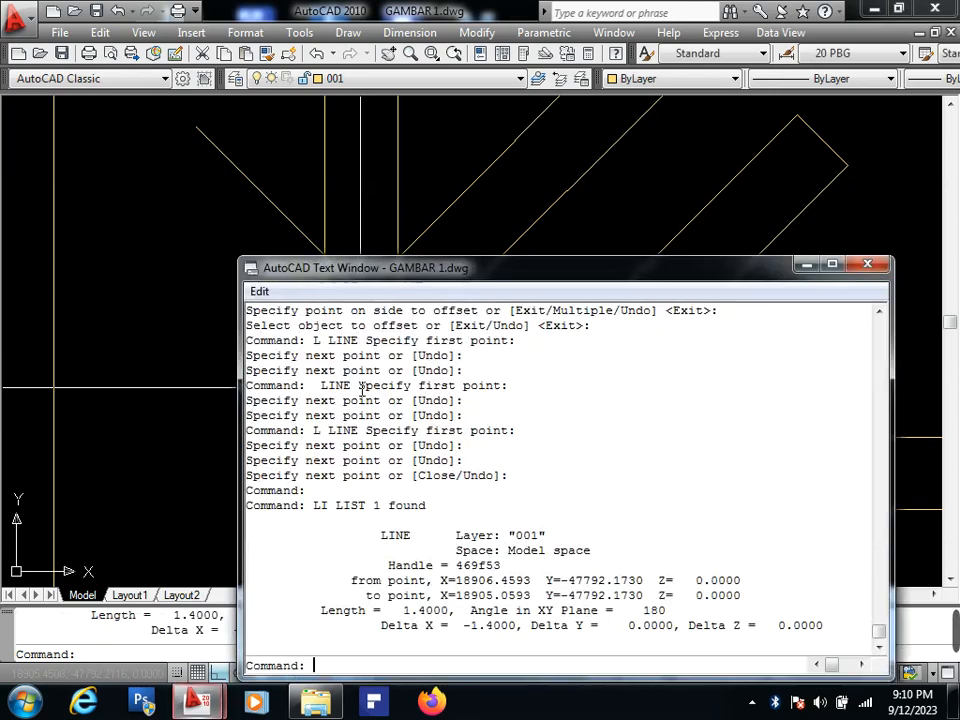
drag(402, 610, 422, 622)
click(428, 610)
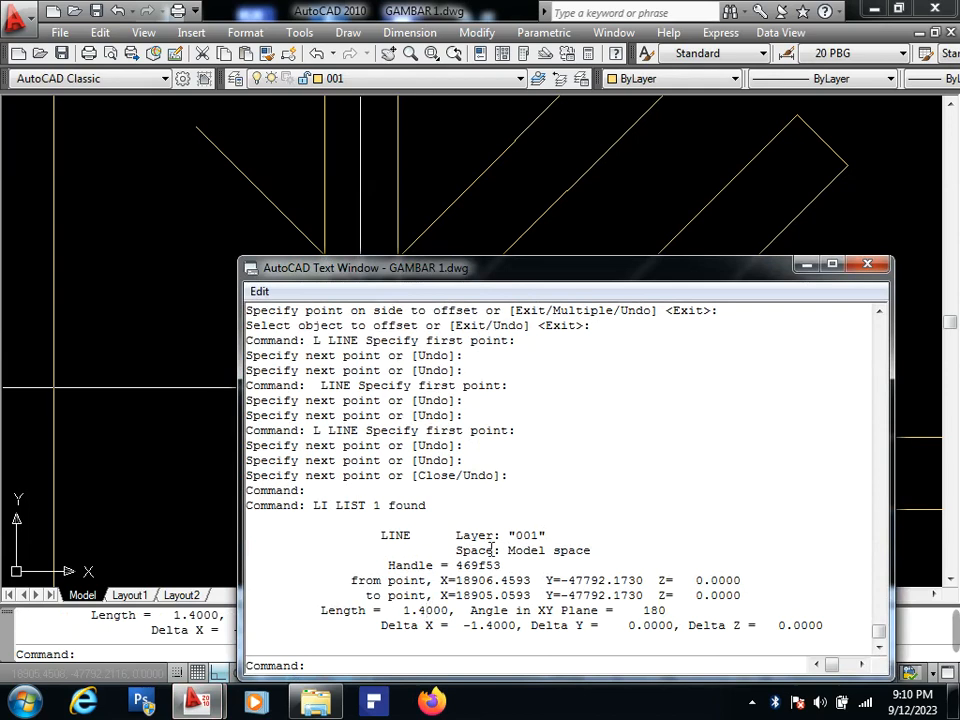
click(868, 265)
Fillet the vertical helper line and the upper hook's outer edge with a radius of 1.4.
middle_drag(526, 412, 538, 399)
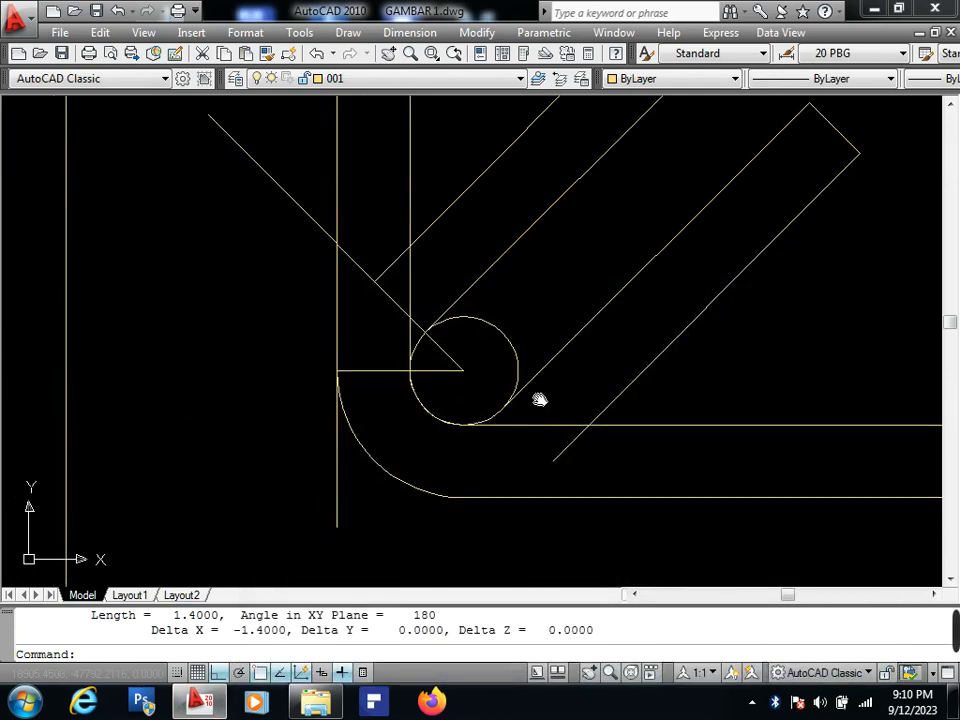
text(F)
key(Return)
text(R)
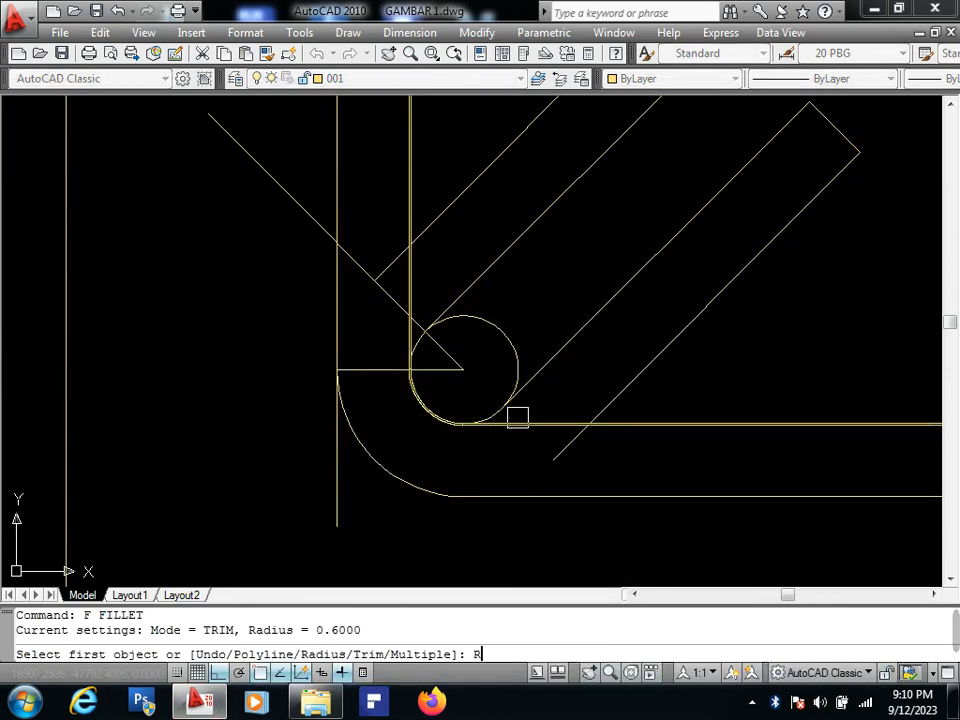
key(Return)
text(1.4)
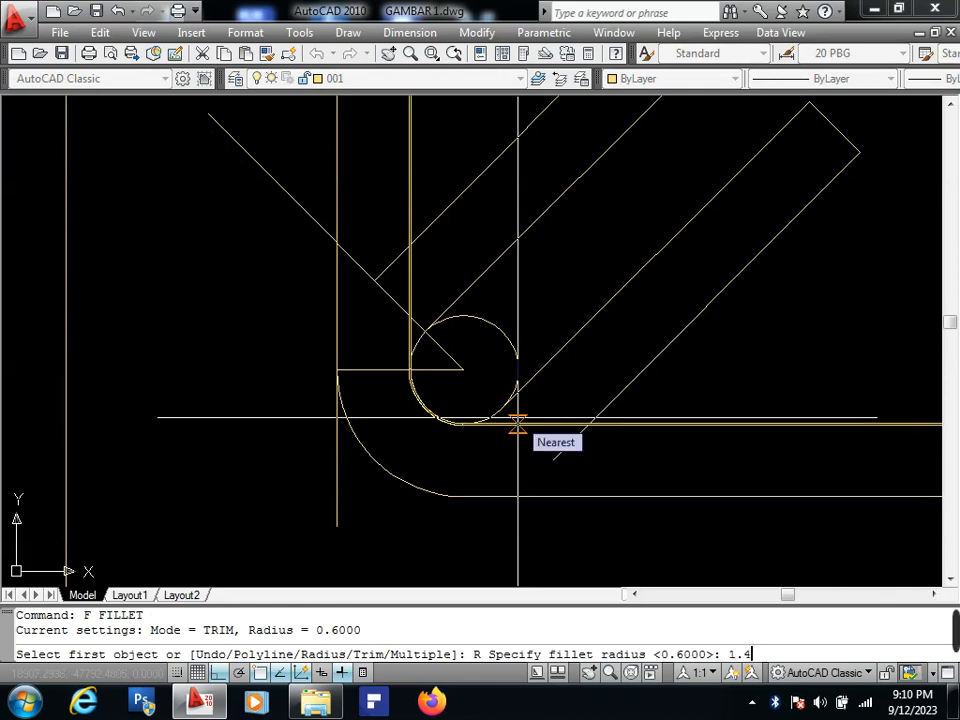
key(Return)
click(340, 457)
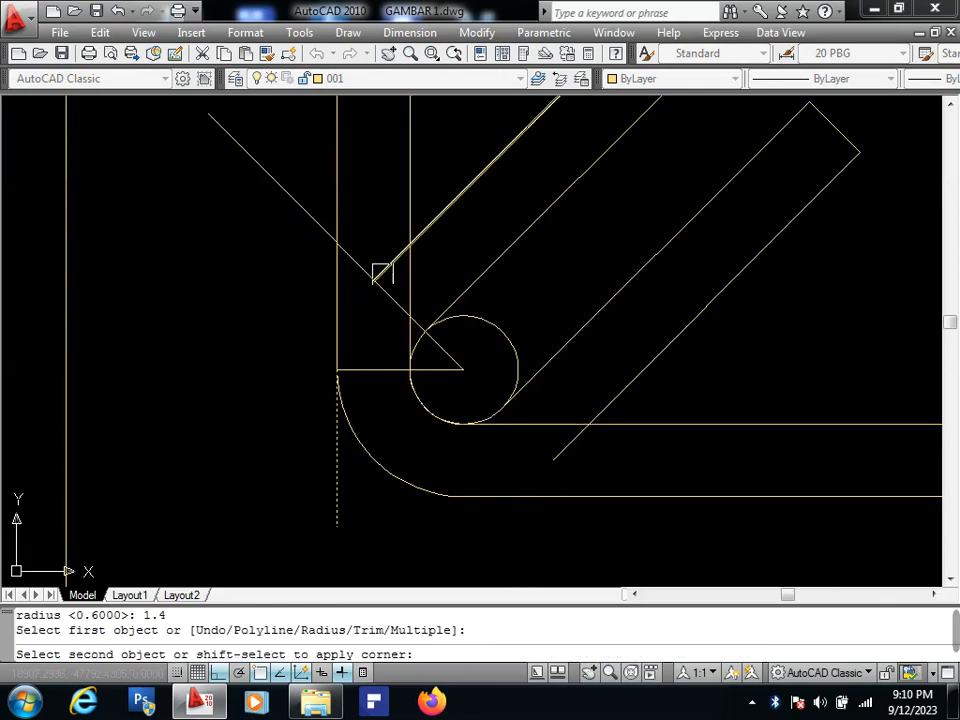
click(381, 280)
Erase the diagonal guide and the horizontal and vertical helper lines around the lower-left rebar.
click(390, 297)
text(E)
key(Return)
click(386, 370)
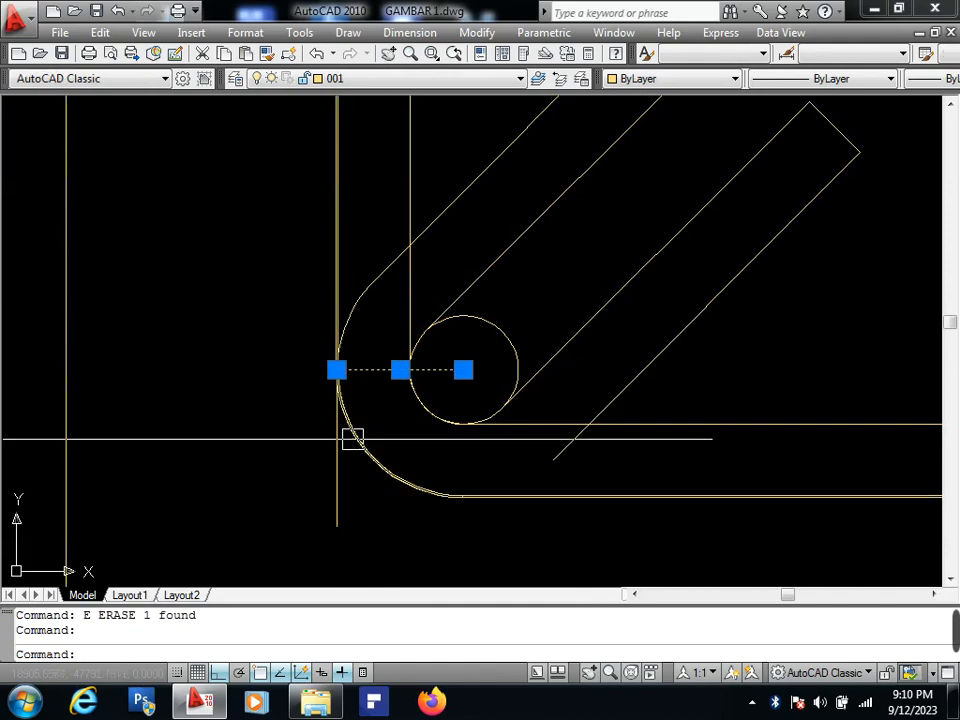
key(Return)
click(340, 461)
key(Return)
Trim the lower hook's outer edge where it extends below the stirrup's inner bottom edge.
click(658, 431)
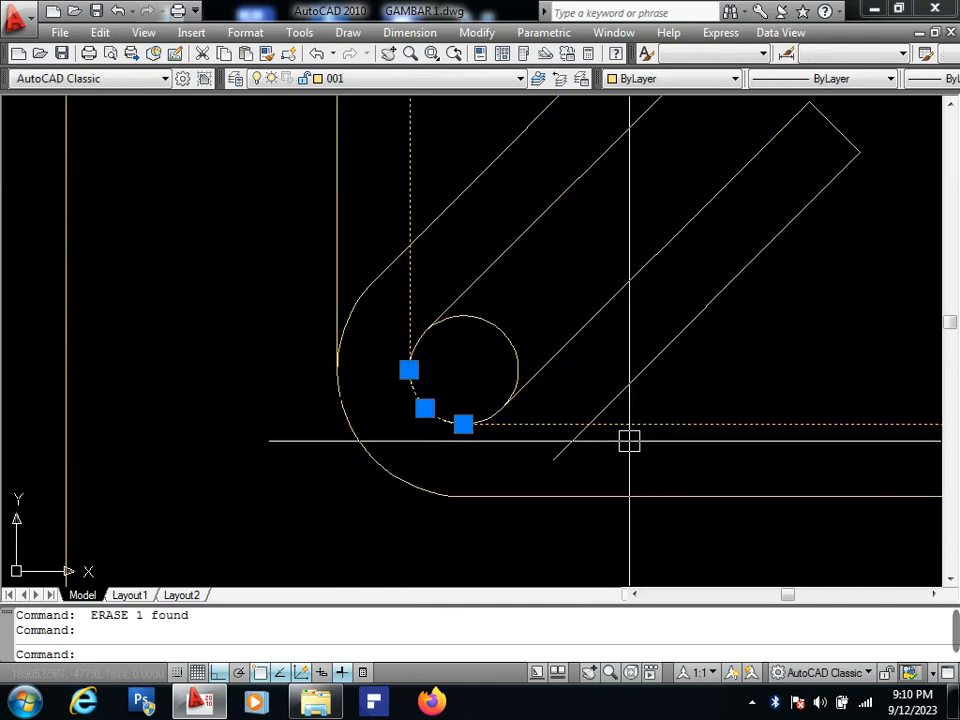
text(TR)
key(Return)
click(577, 438)
key(Return)
Trim the stirrup's inner left edge between the upper hook's outer edge and the lower-left rebar circle.
click(489, 326)
click(452, 281)
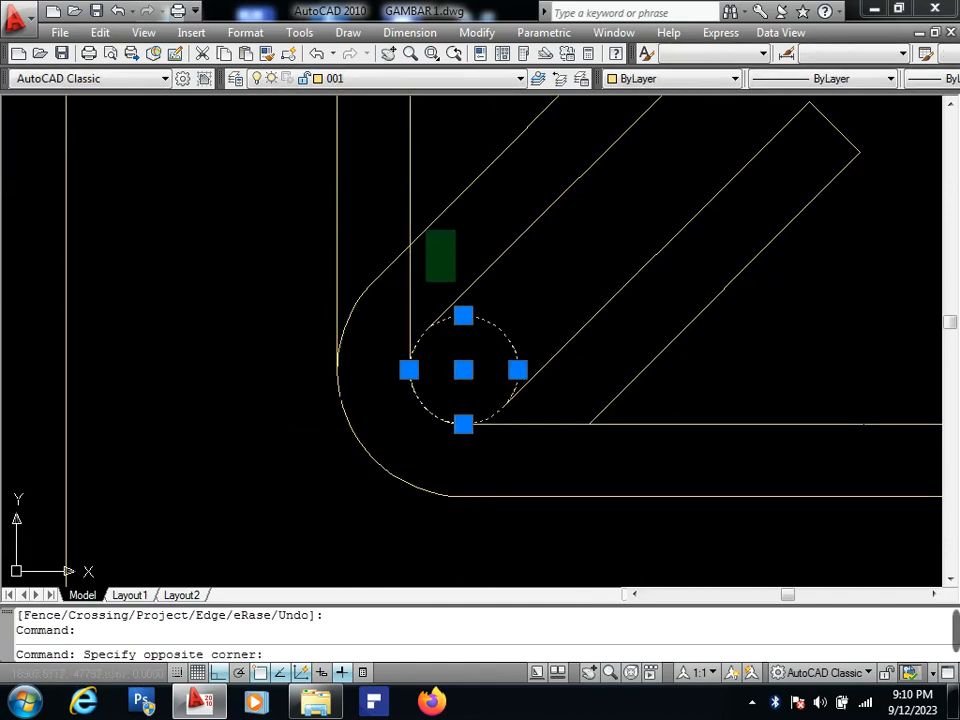
click(424, 229)
key(Return)
key(Escape)
Move the whole stirrup, its hooks and the four corner rebars to a grey layer.
scroll(414, 297, down, 5)
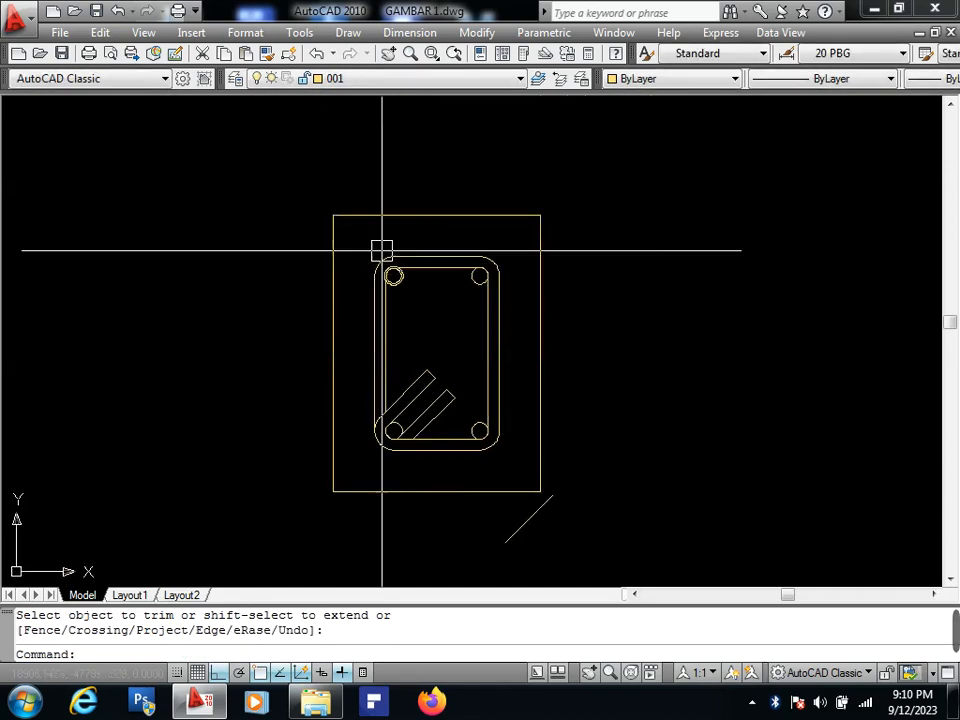
click(366, 237)
click(507, 460)
click(390, 79)
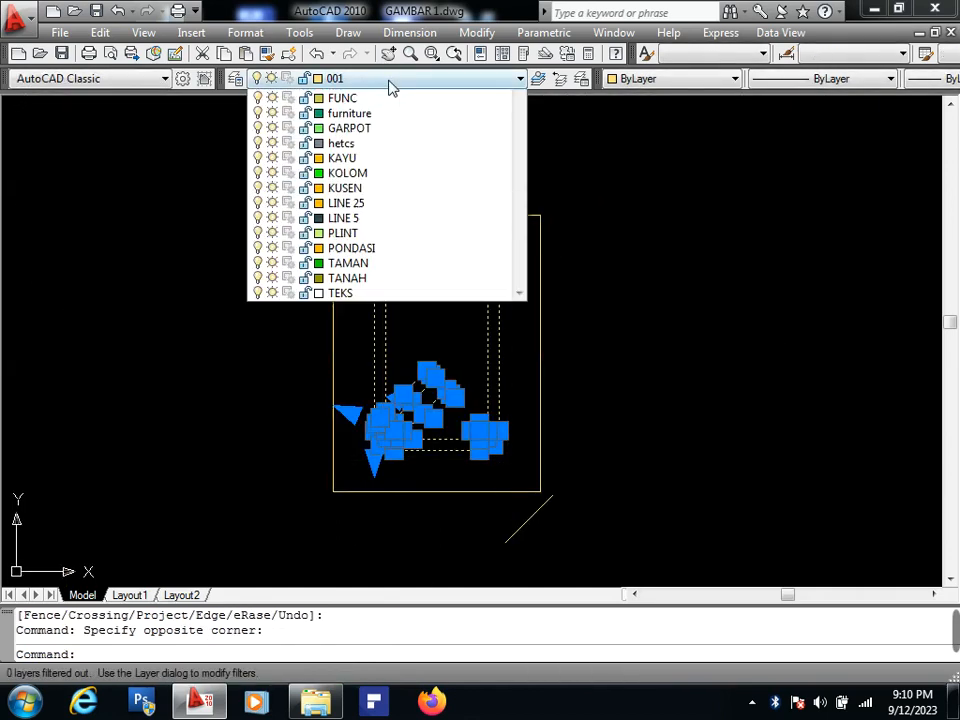
key(Escape)
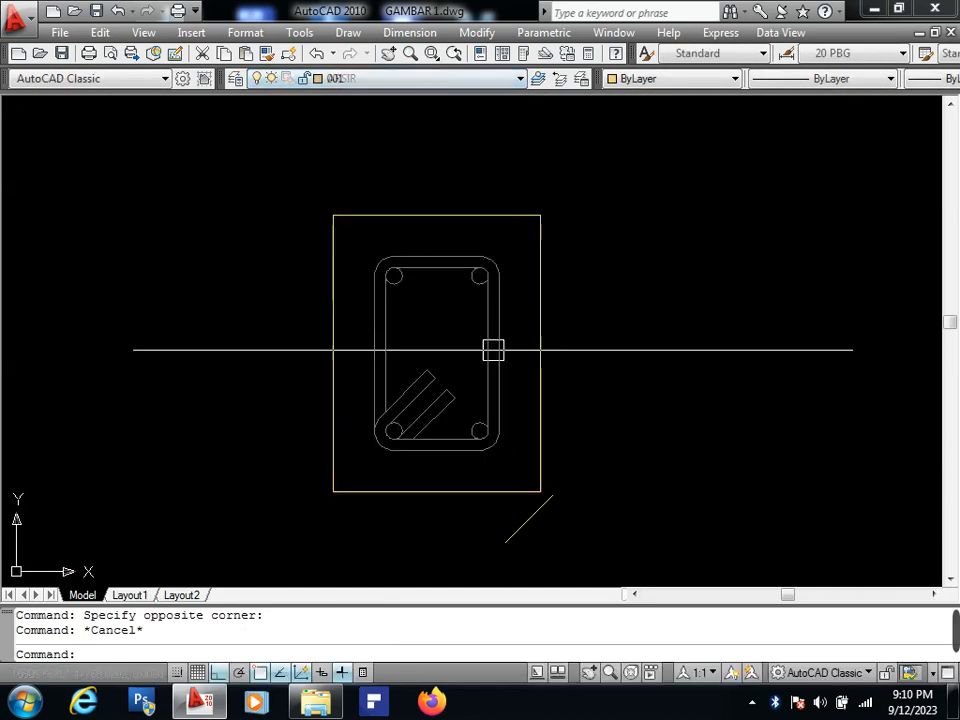
Erase the leftover short diagonal line below the beam section's lower-right corner.
click(549, 514)
text(e)
key(Return)
Hatch the beam's rectangular outline with the ANSI33 pattern at scale 1.
click(546, 432)
text(h)
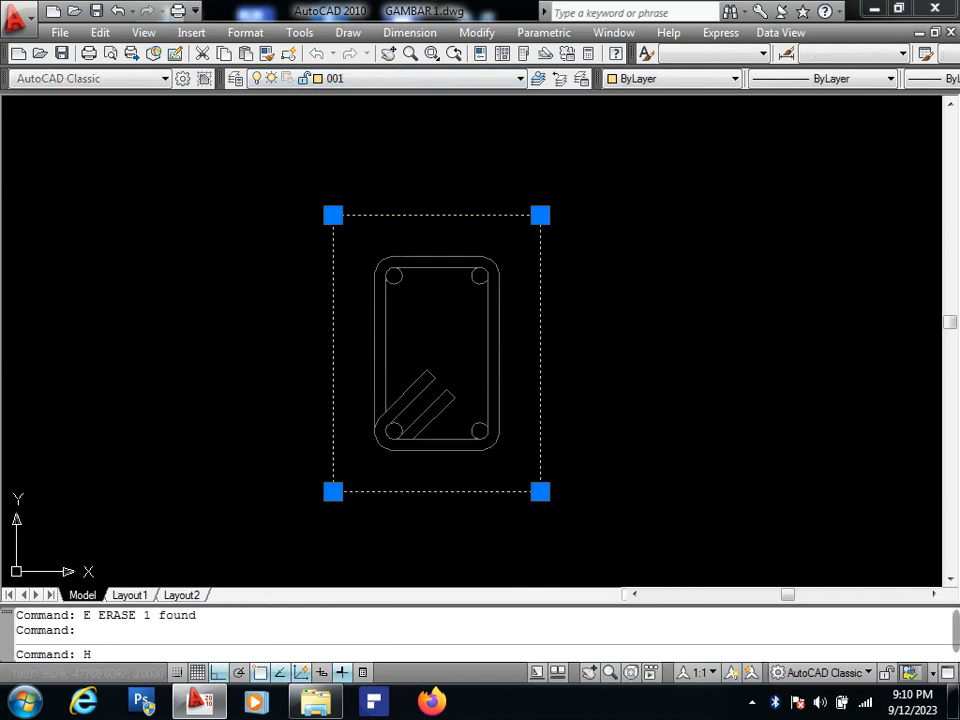
key(Return)
click(338, 208)
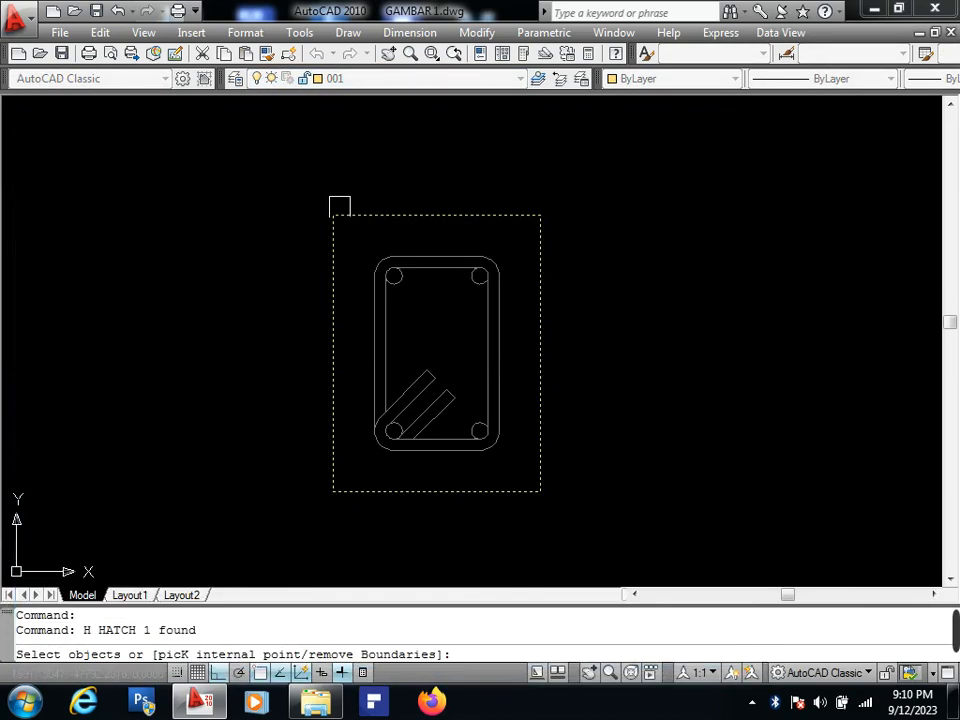
key(Return)
click(220, 260)
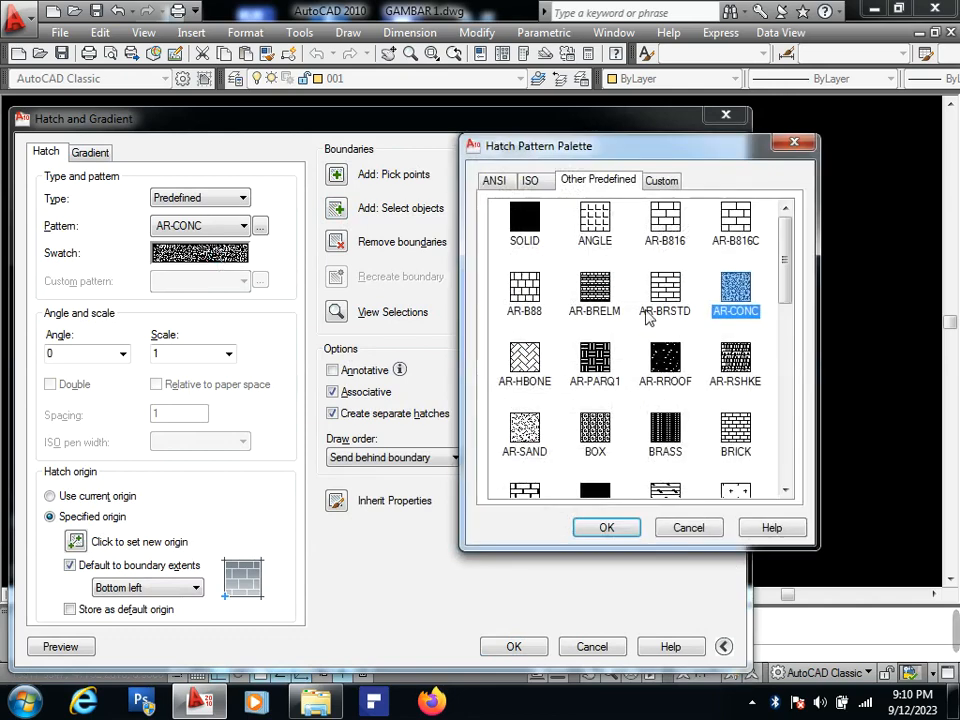
click(496, 182)
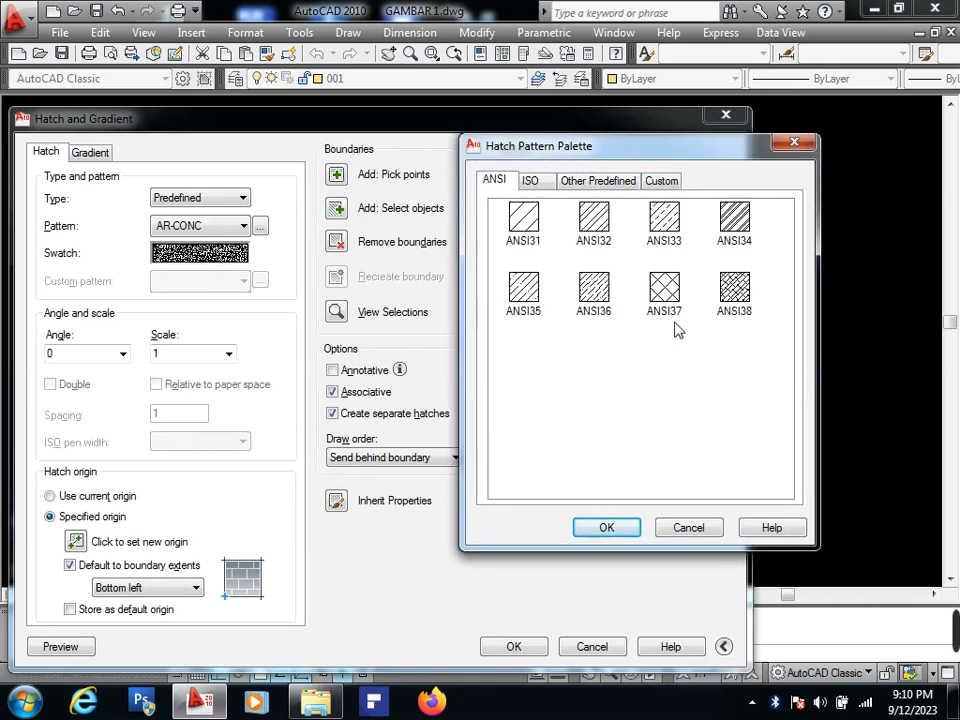
click(664, 222)
click(607, 530)
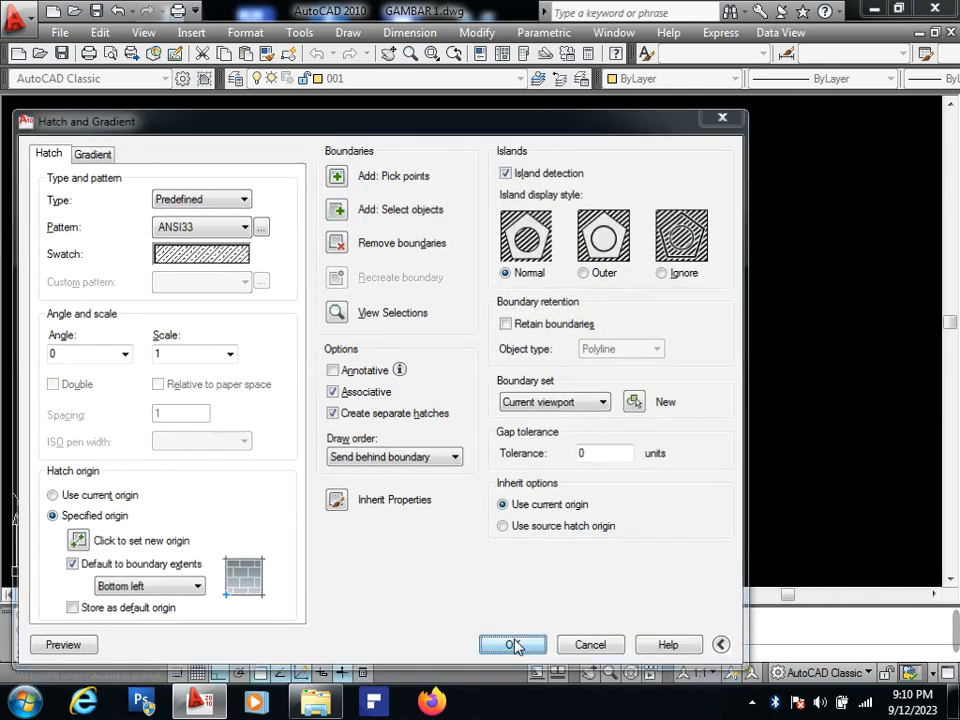
click(514, 646)
Try scales of 5 and 7 for the beam section's ANSI33 hatch.
scroll(464, 373, up, 2)
double_click(464, 373)
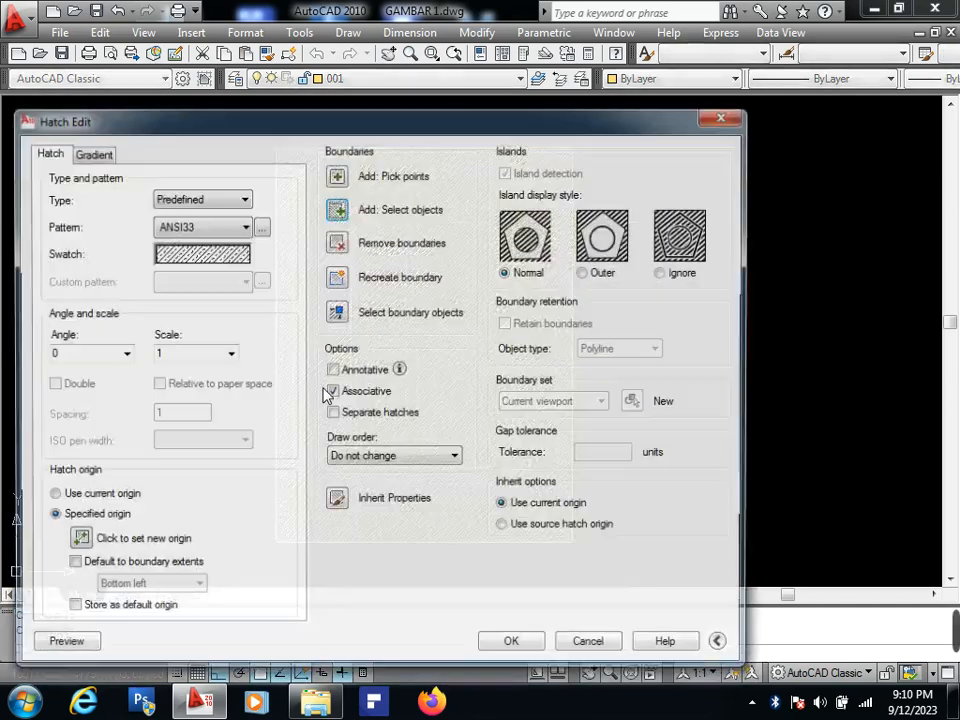
click(171, 353)
key(Return)
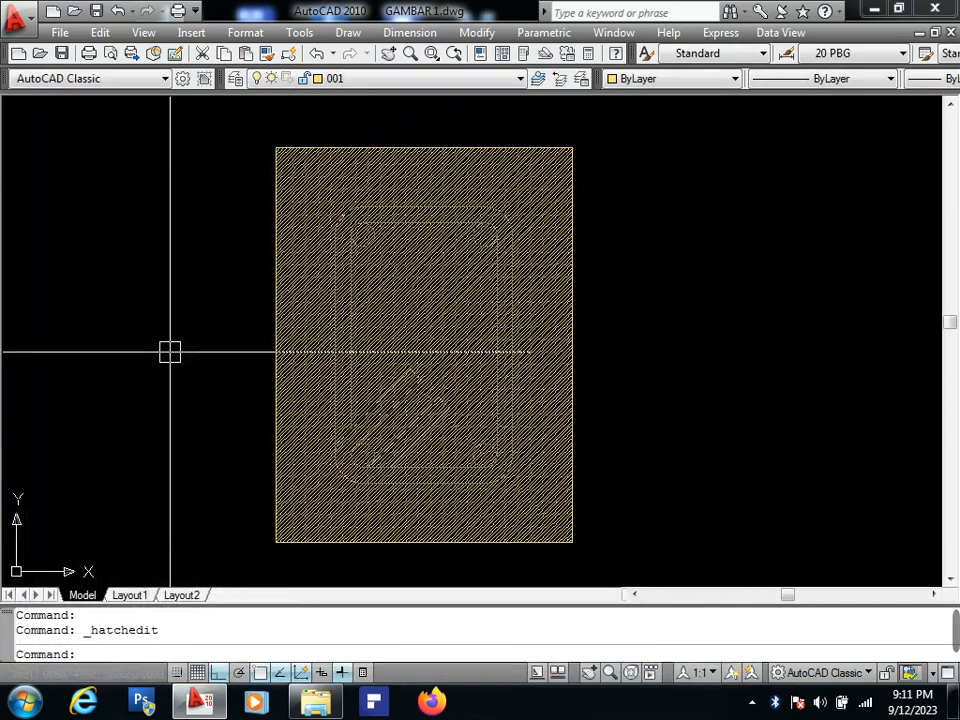
double_click(375, 297)
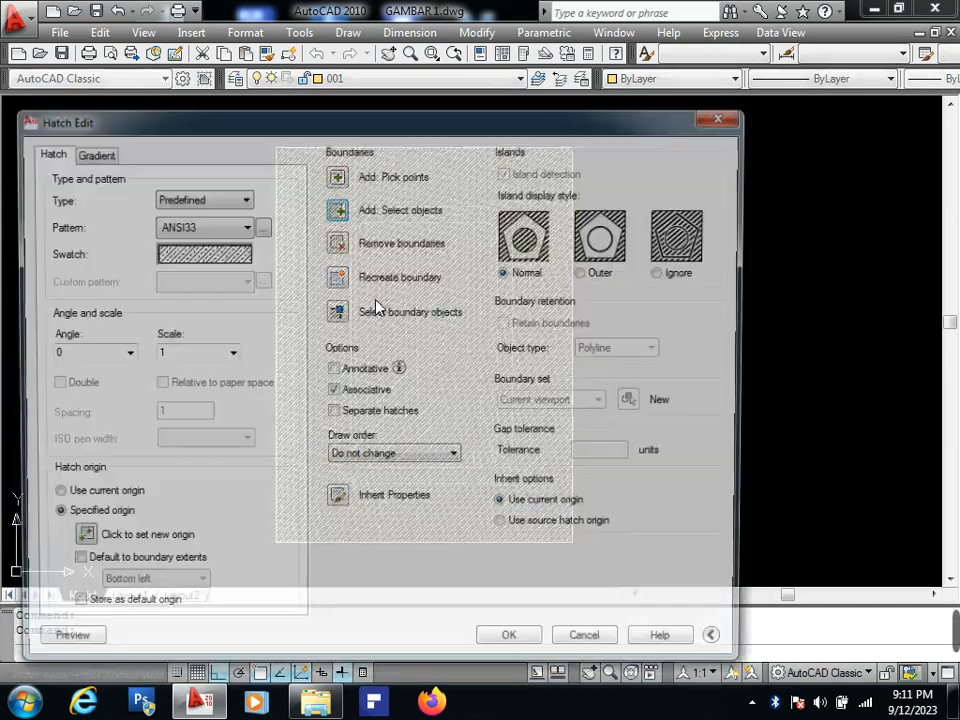
double_click(197, 356)
text(5)
key(Return)
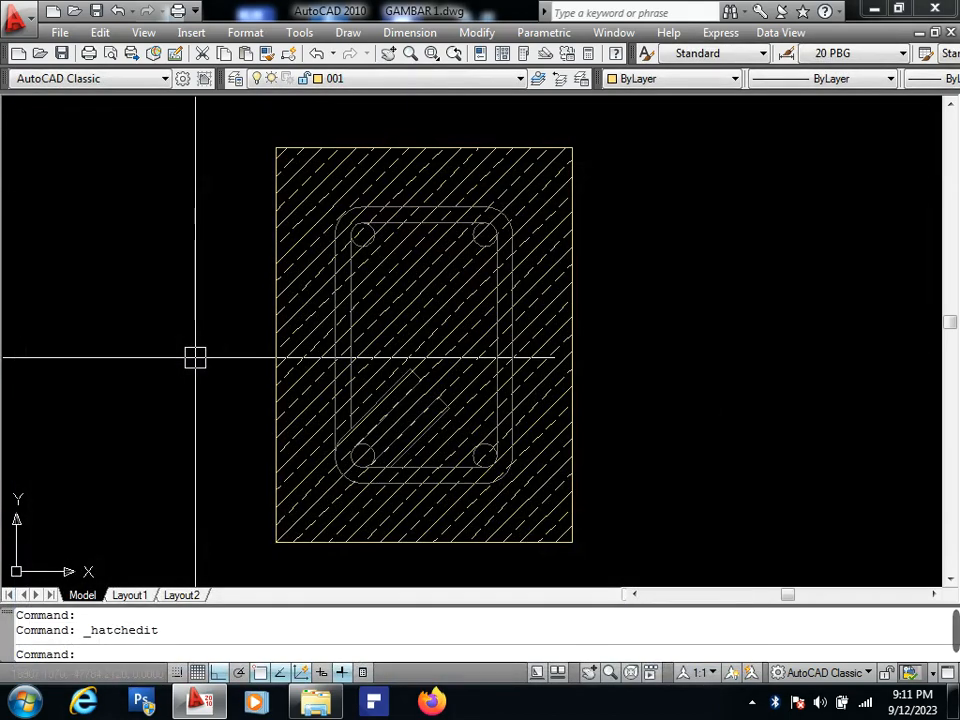
double_click(403, 298)
double_click(188, 356)
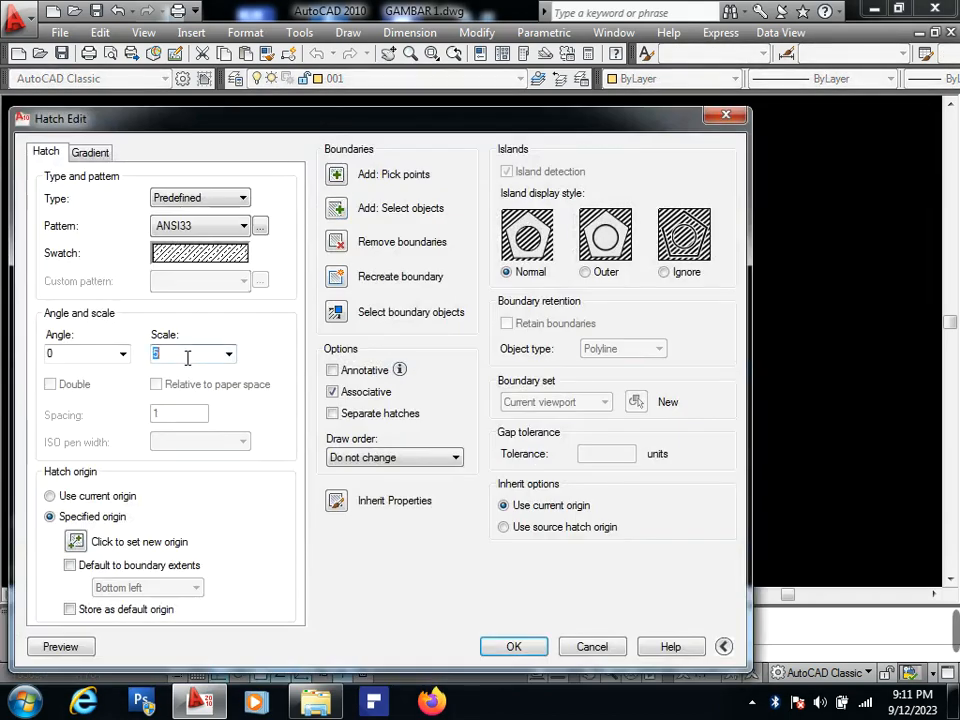
text(7)
key(Return)
Set the beam section's ANSI33 hatch scale to 15 and move the hatch to the ARSIR layer.
double_click(403, 285)
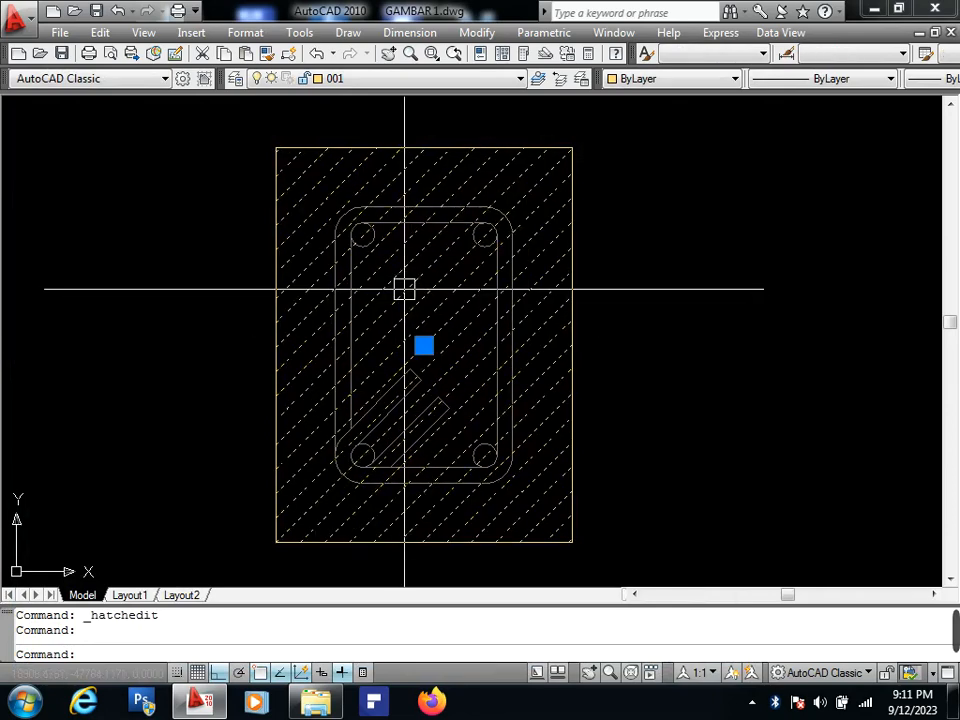
double_click(177, 353)
key(Return)
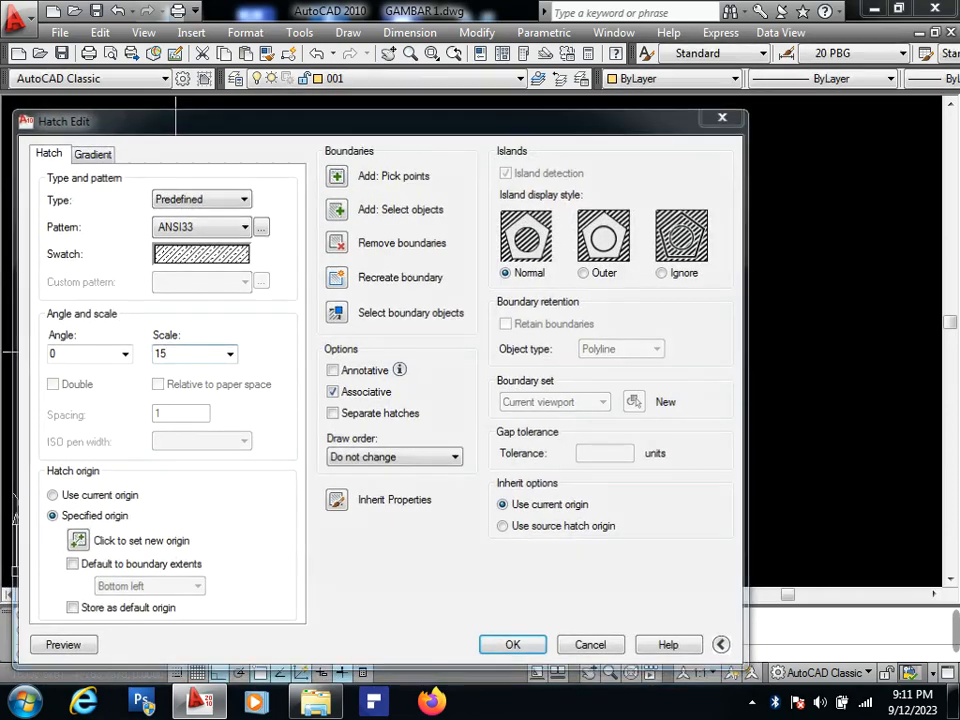
click(391, 80)
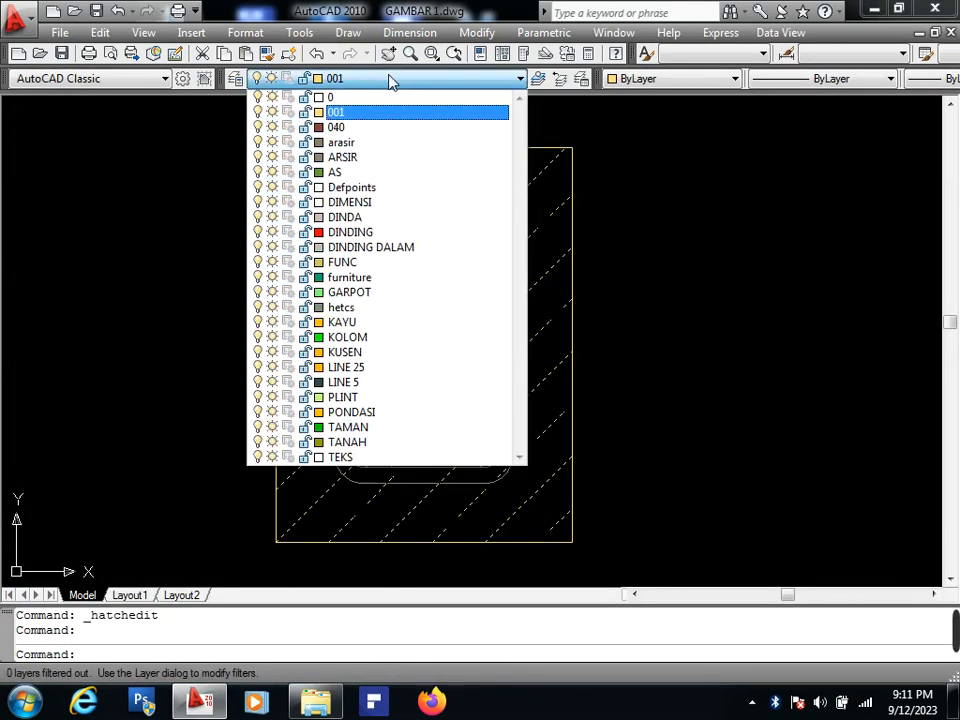
click(386, 157)
key(Escape)
Fill the upper-left rebar circle with a SOLID hatch and put that fill on the ARSIR layer.
scroll(497, 298, down, 8)
scroll(433, 381, up, 4)
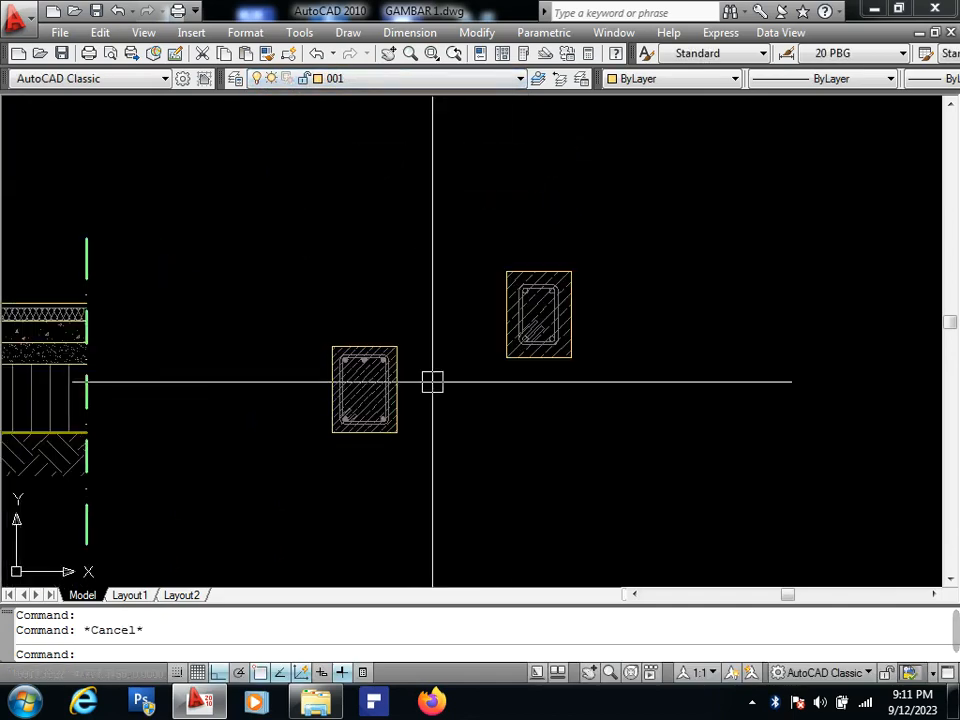
scroll(570, 268, up, 6)
click(557, 282)
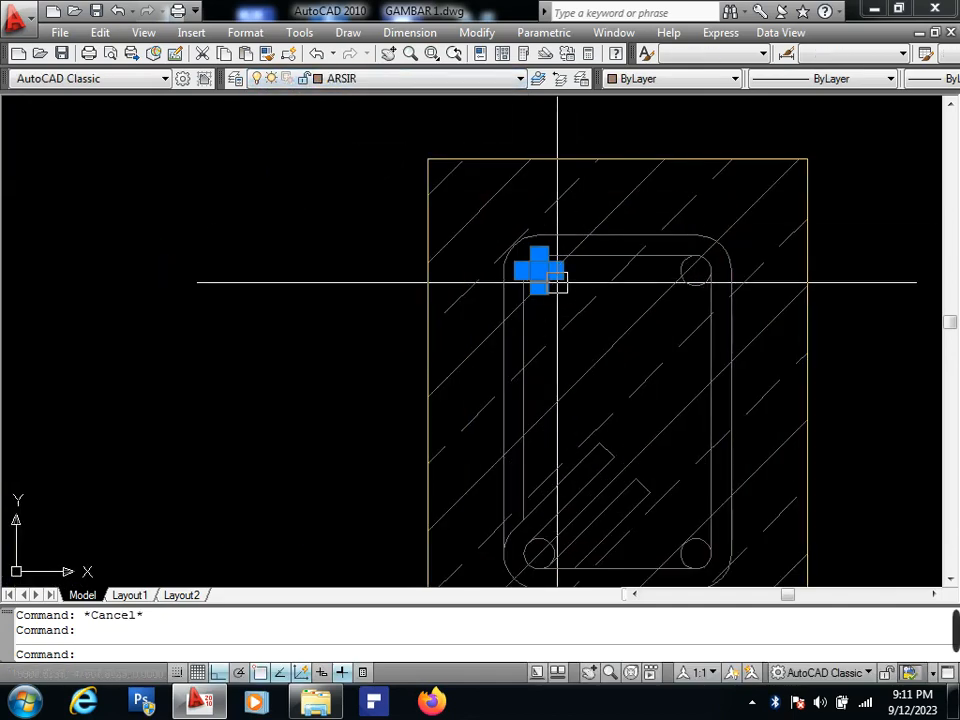
key(Return)
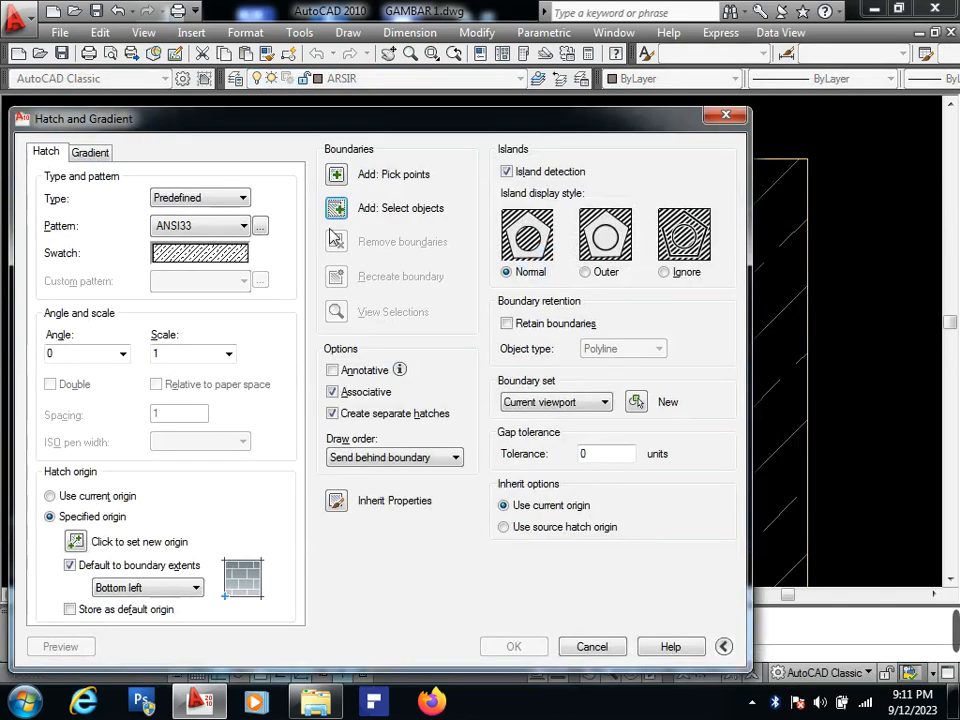
click(260, 226)
click(582, 184)
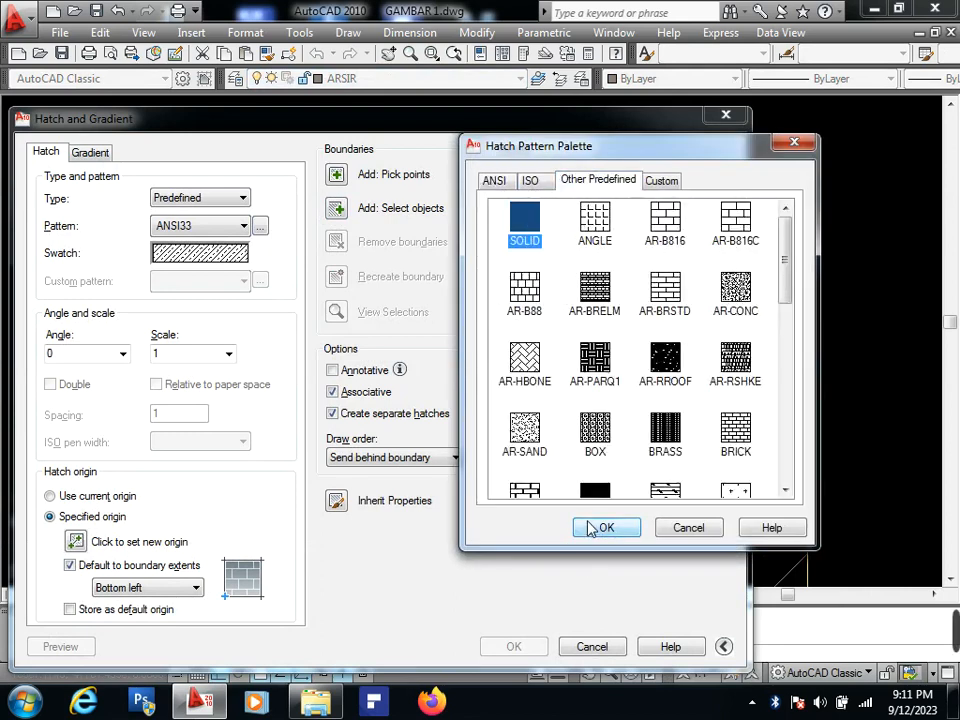
click(590, 529)
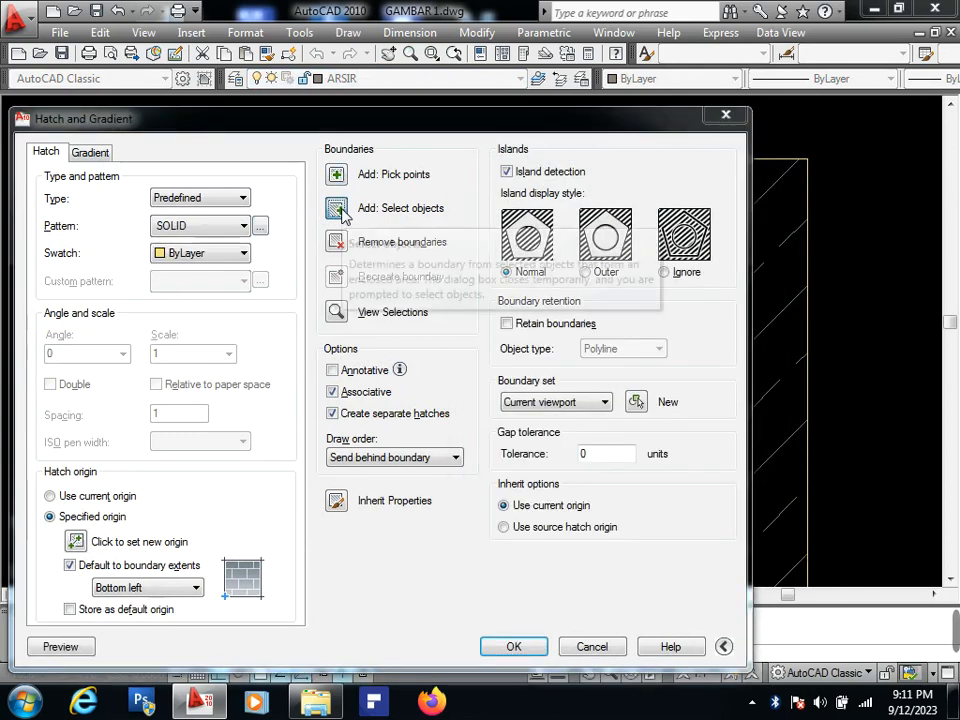
click(340, 211)
scroll(541, 277, up, 2)
click(560, 316)
click(560, 320)
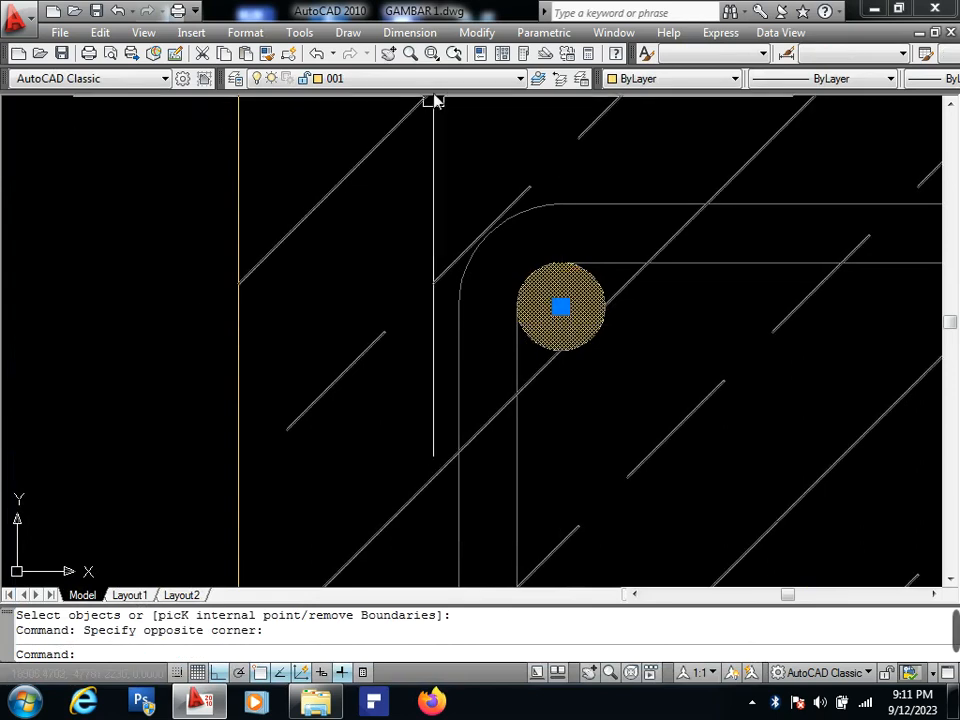
click(437, 80)
click(398, 158)
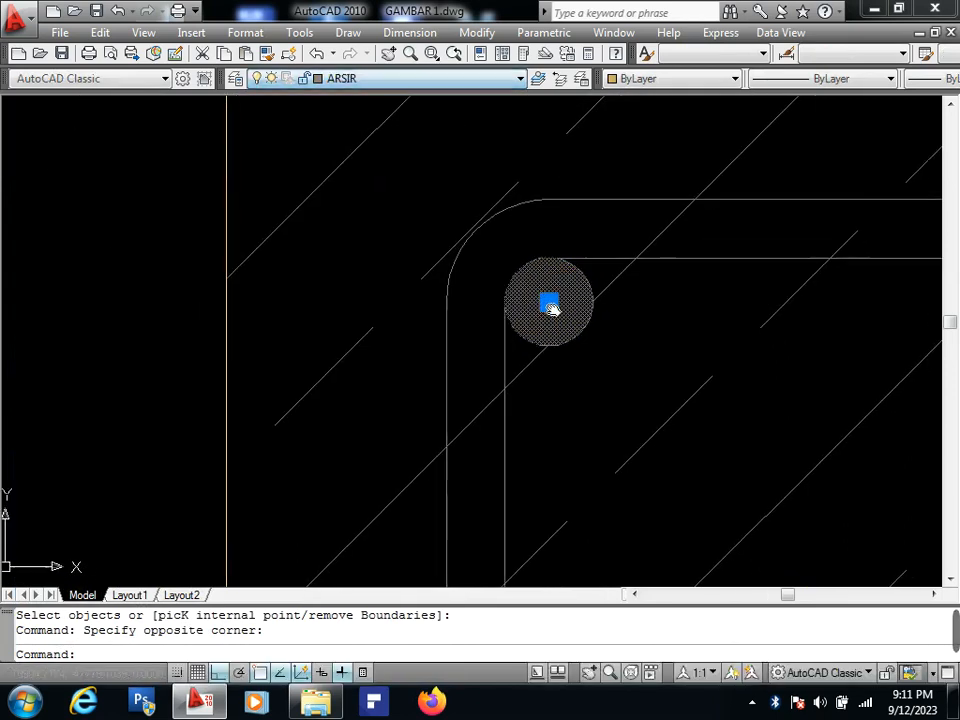
Copy the solid fill from the upper-left rebar's centre to the other three corner rebars.
text(co)
key(Return)
click(549, 305)
scroll(662, 285, down, 4)
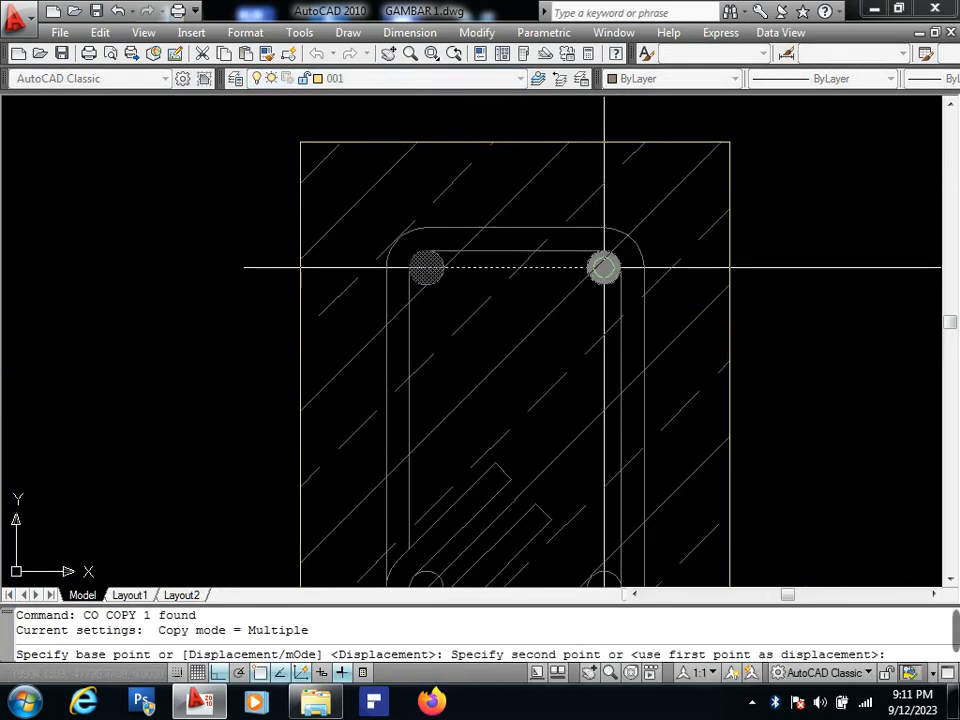
click(604, 267)
middle_drag(624, 470, 603, 267)
click(583, 384)
click(405, 383)
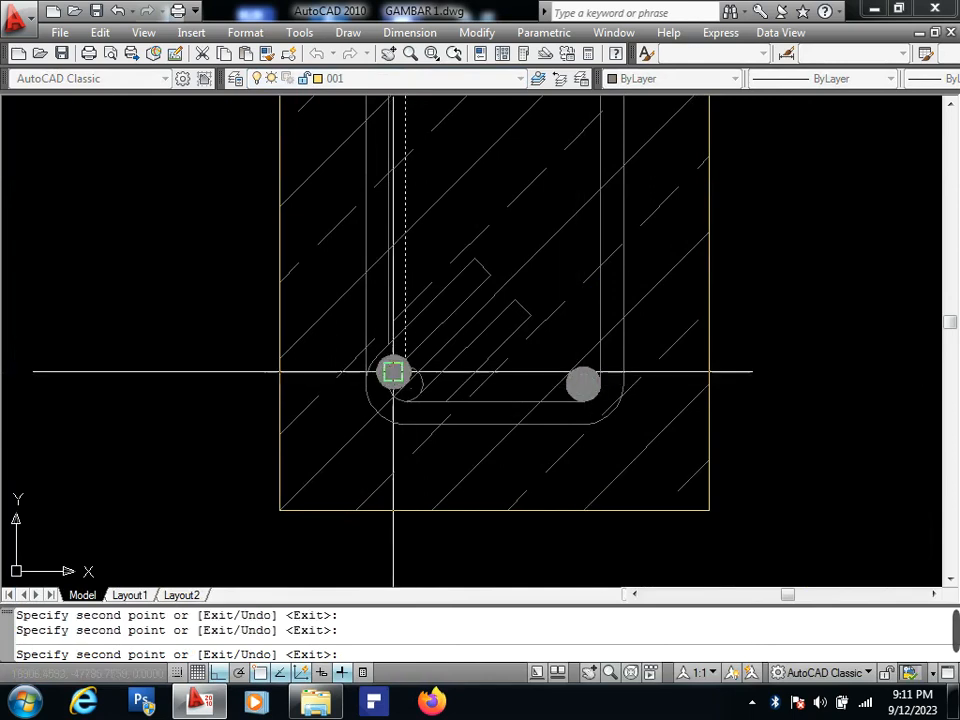
key(Return)
scroll(568, 371, down, 4)
scroll(617, 456, up, 1)
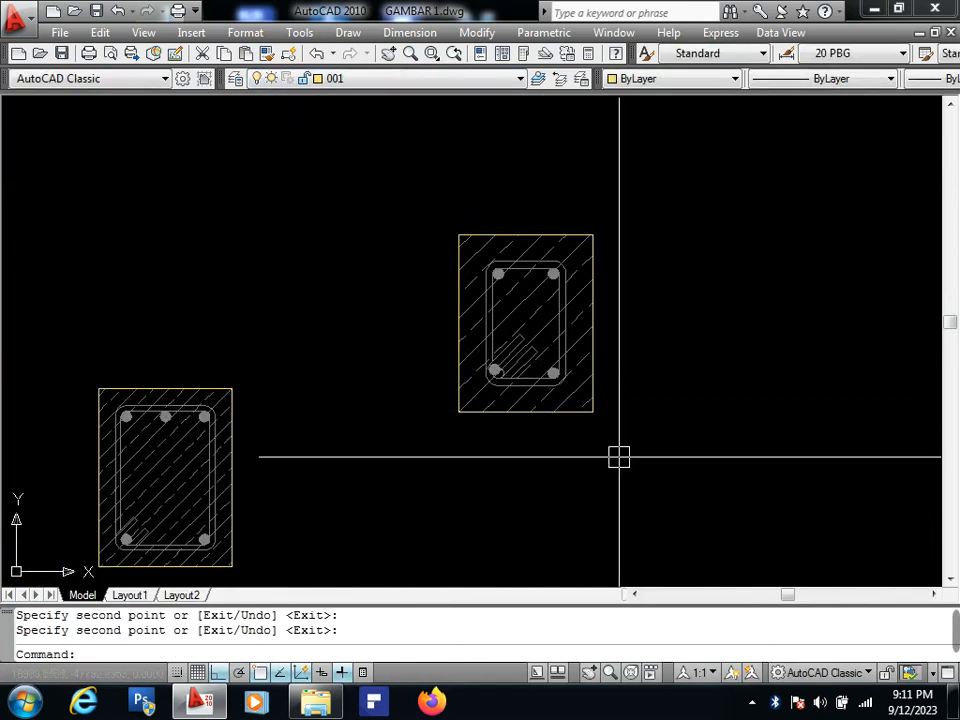
scroll(602, 387, up, 2)
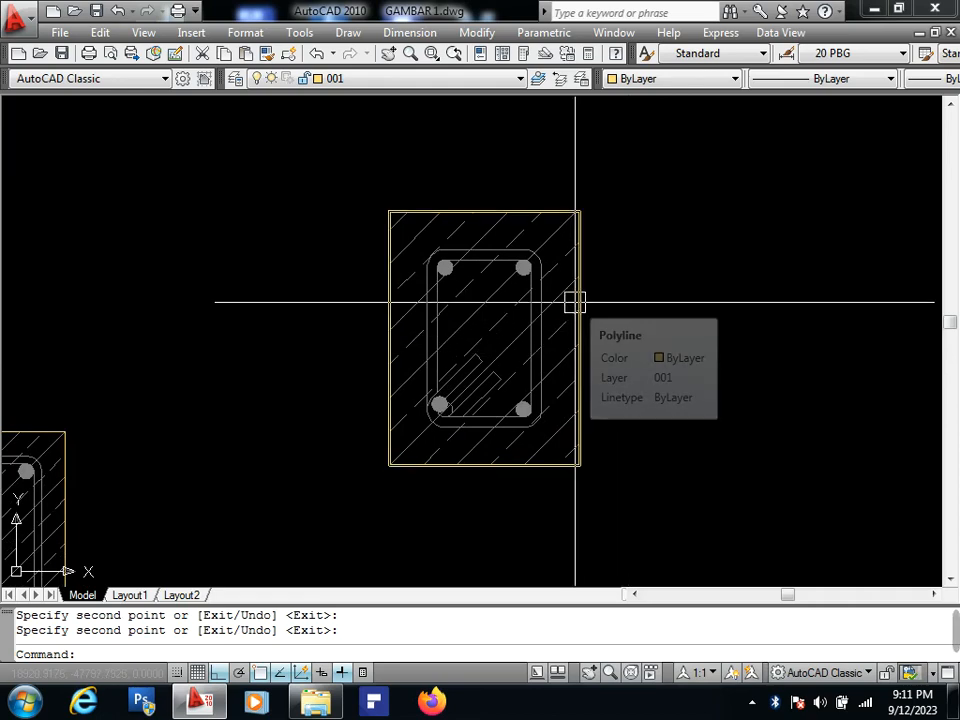
scroll(574, 300, down, 2)
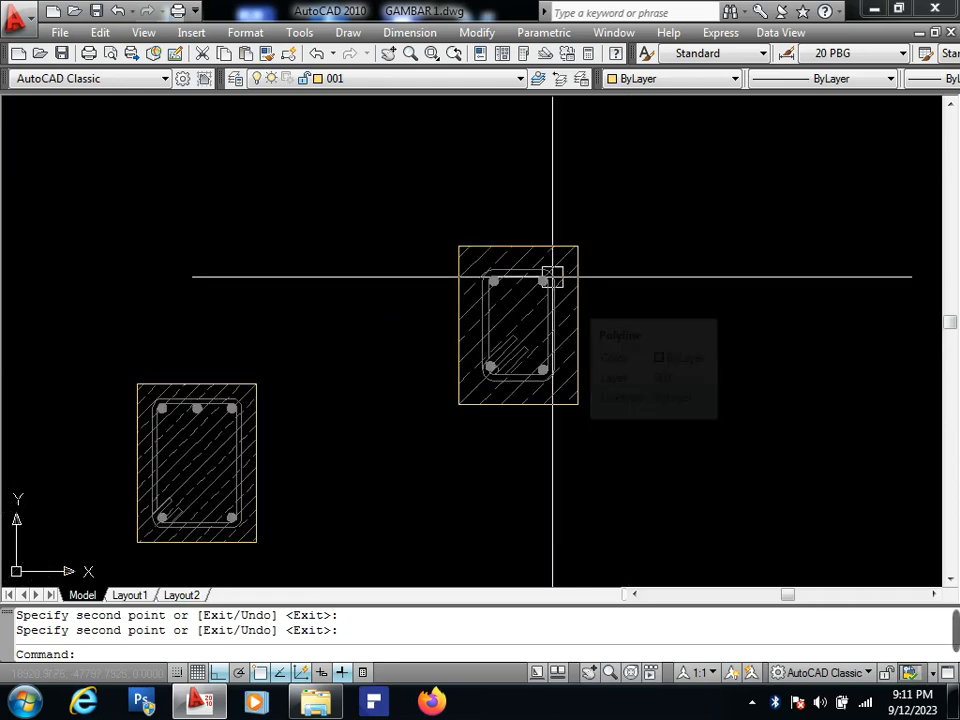
click(435, 213)
click(638, 476)
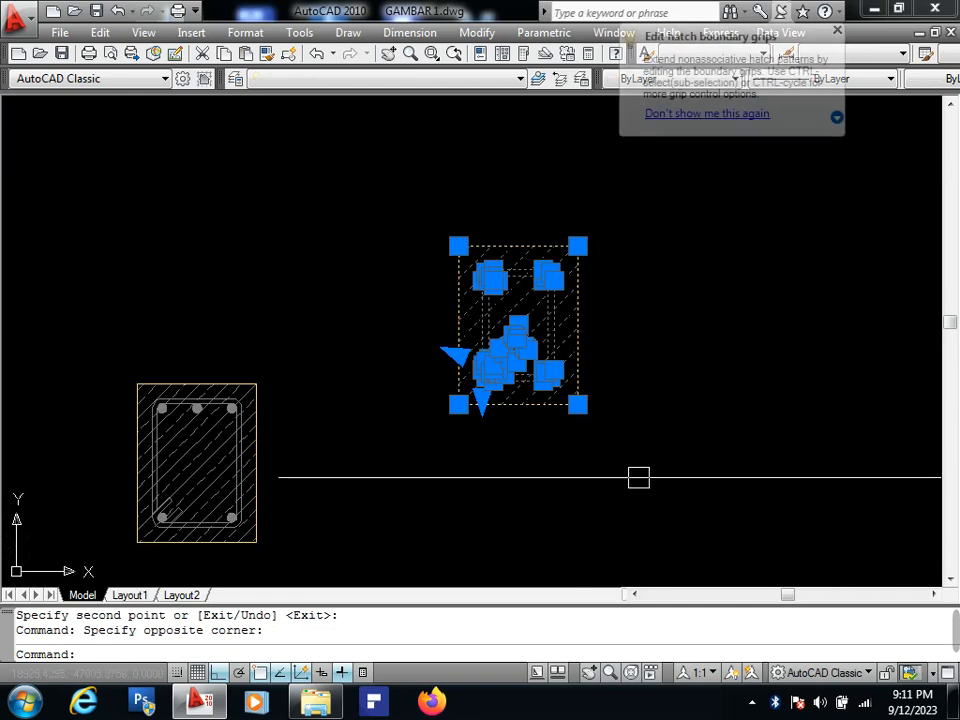
key(Escape)
scroll(640, 393, down, 6)
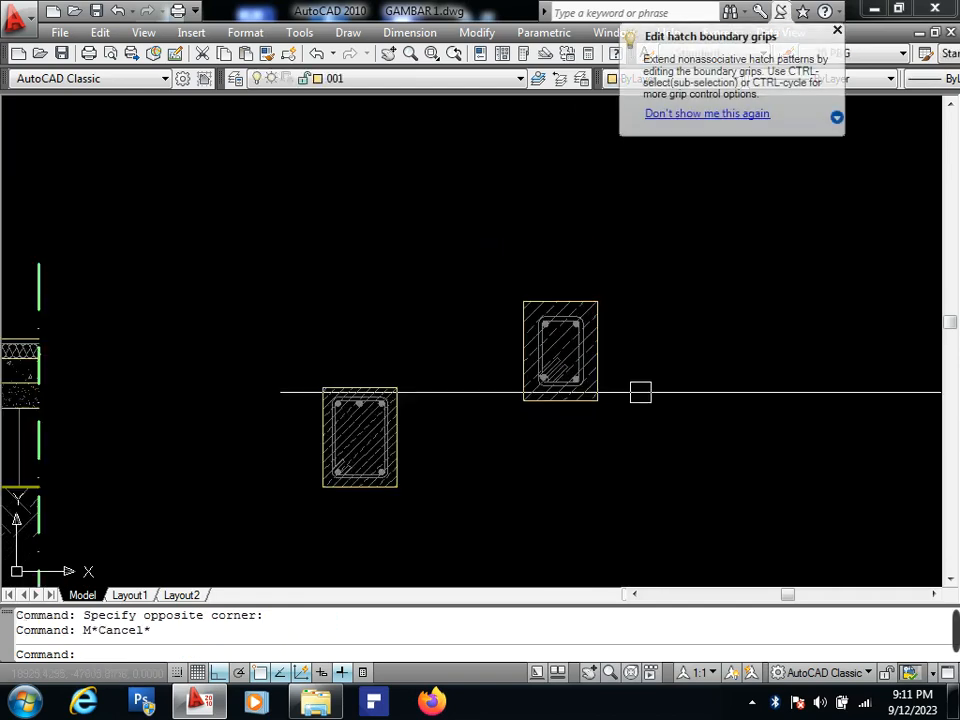
middle_drag(641, 392, 812, 300)
scroll(467, 308, up, 3)
middle_drag(740, 293, 319, 305)
click(608, 217)
click(694, 332)
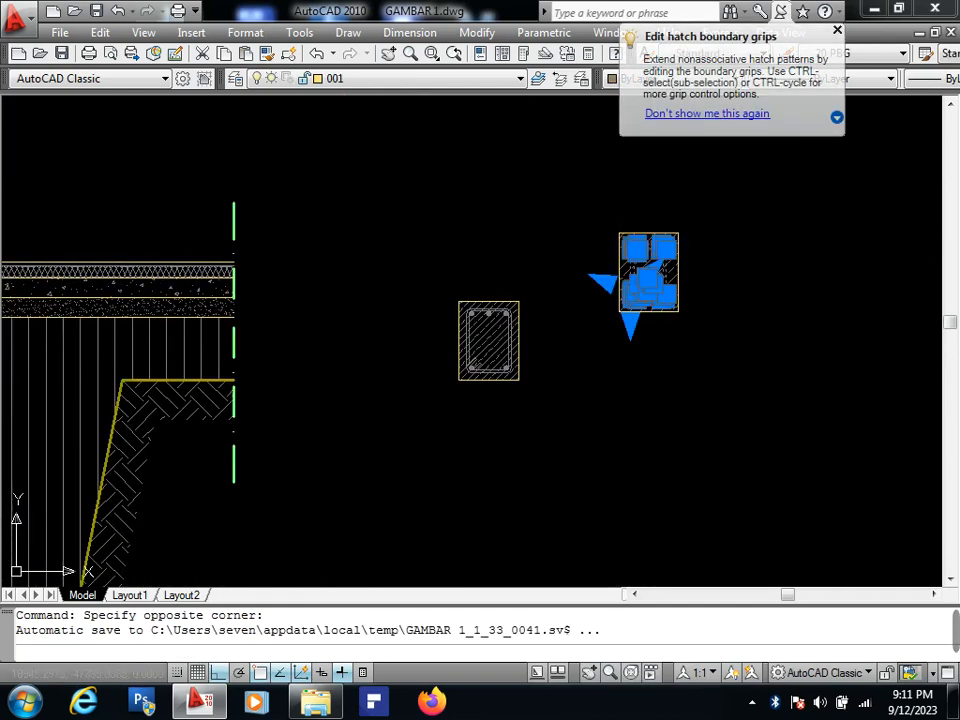
text(CO)
key(space)
scroll(694, 332, up, 2)
key(Escape)
Copy the whole beam section by its bottom edge's midpoint onto the top of the stone foundation, directly under the wall.
click(565, 168)
click(682, 350)
text(CO)
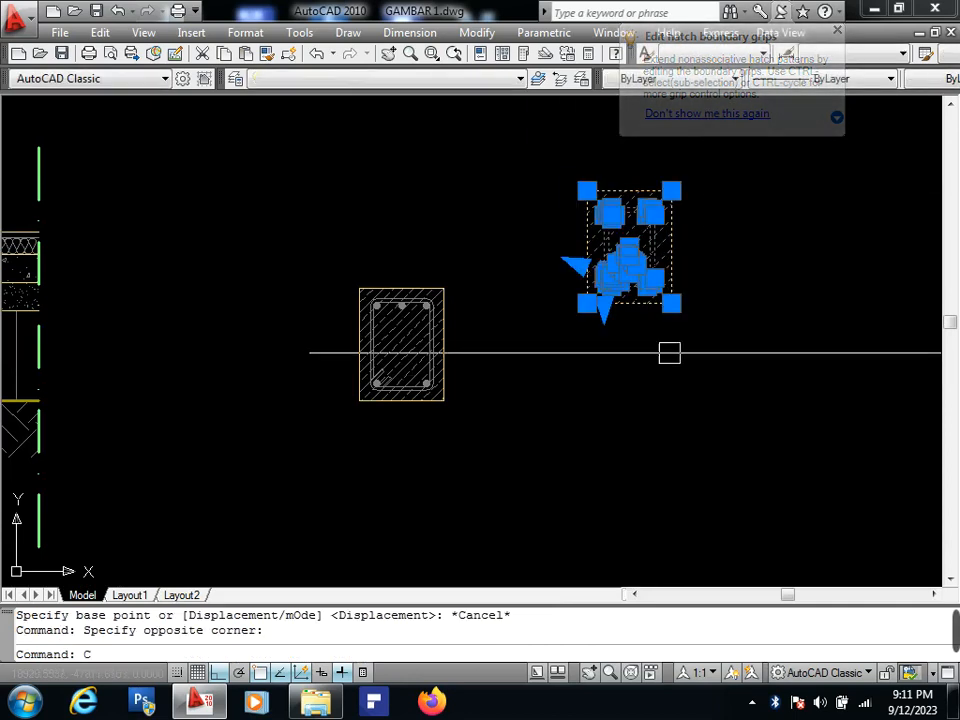
key(space)
click(637, 308)
middle_drag(334, 391, 918, 288)
scroll(100, 296, up, 6)
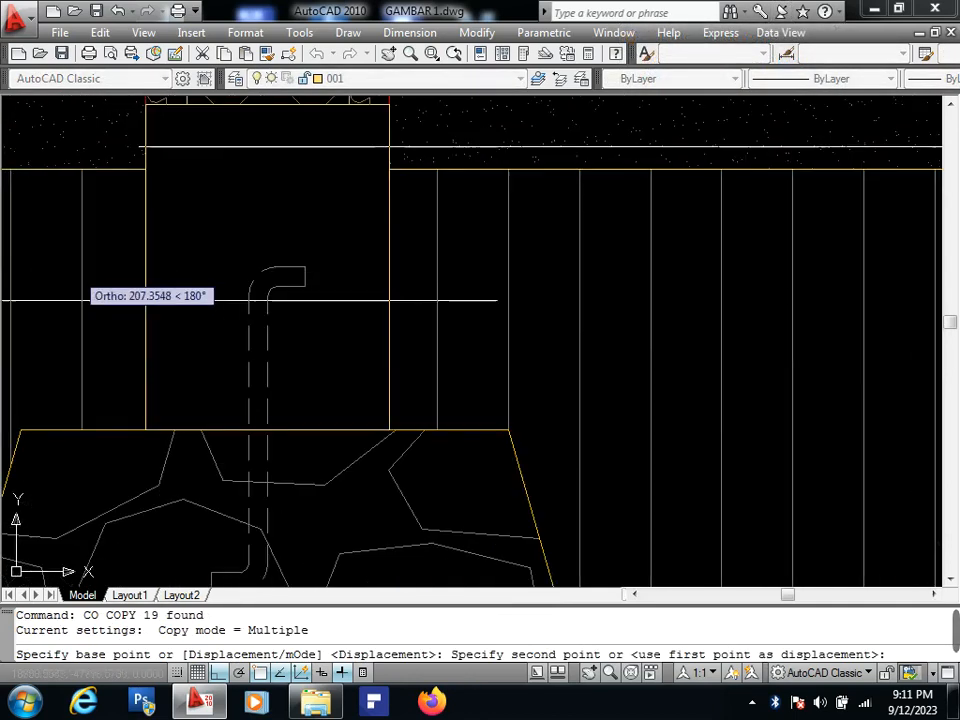
click(274, 446)
scroll(274, 446, down, 5)
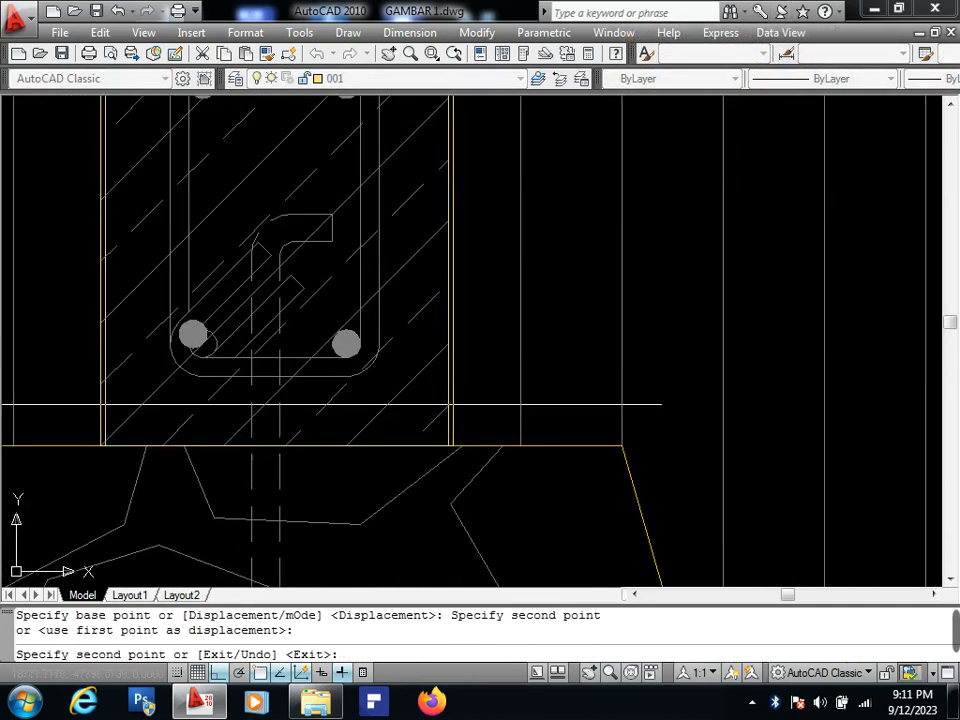
key(space)
scroll(291, 388, up, 2)
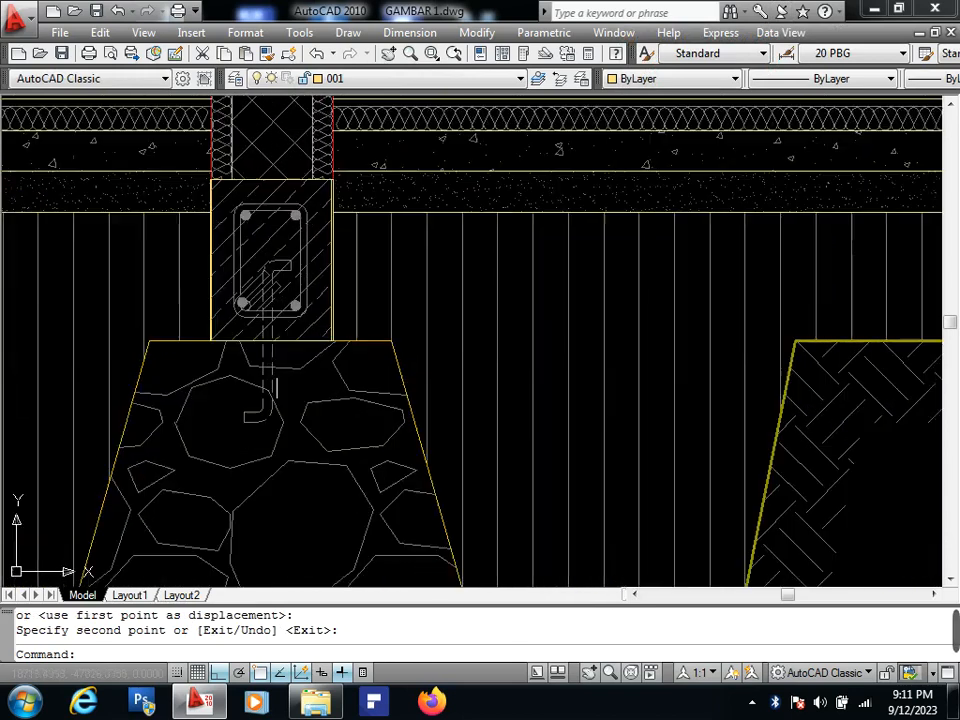
scroll(290, 378, up, 4)
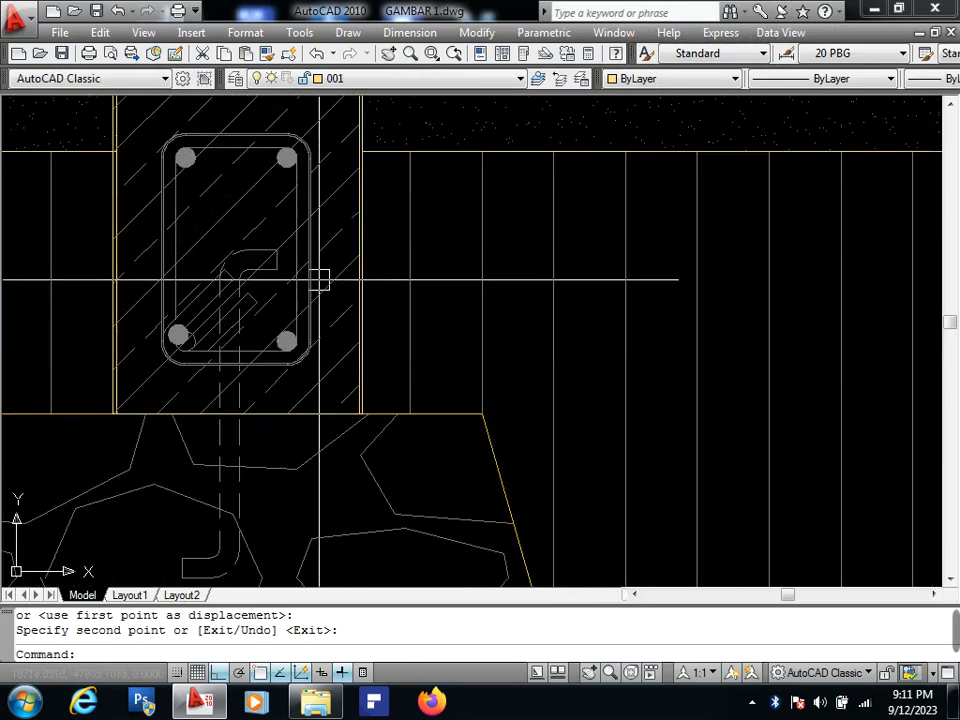
mouse_move(317, 279)
middle_down()
mouse_move(336, 343)
mouse_move(360, 321)
middle_up()
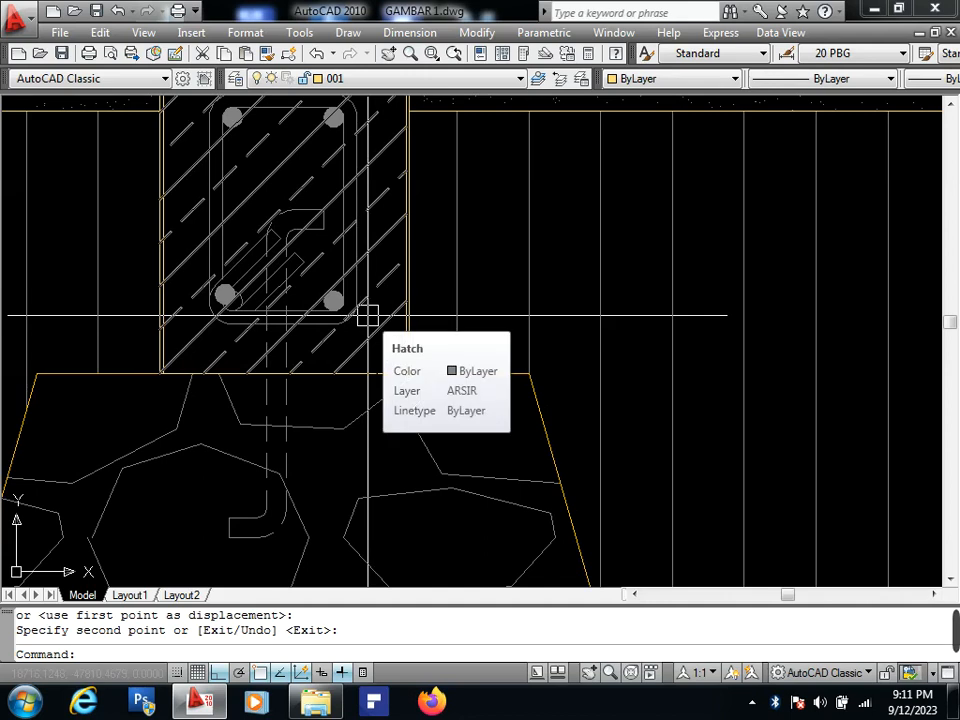
scroll(368, 316, down, 4)
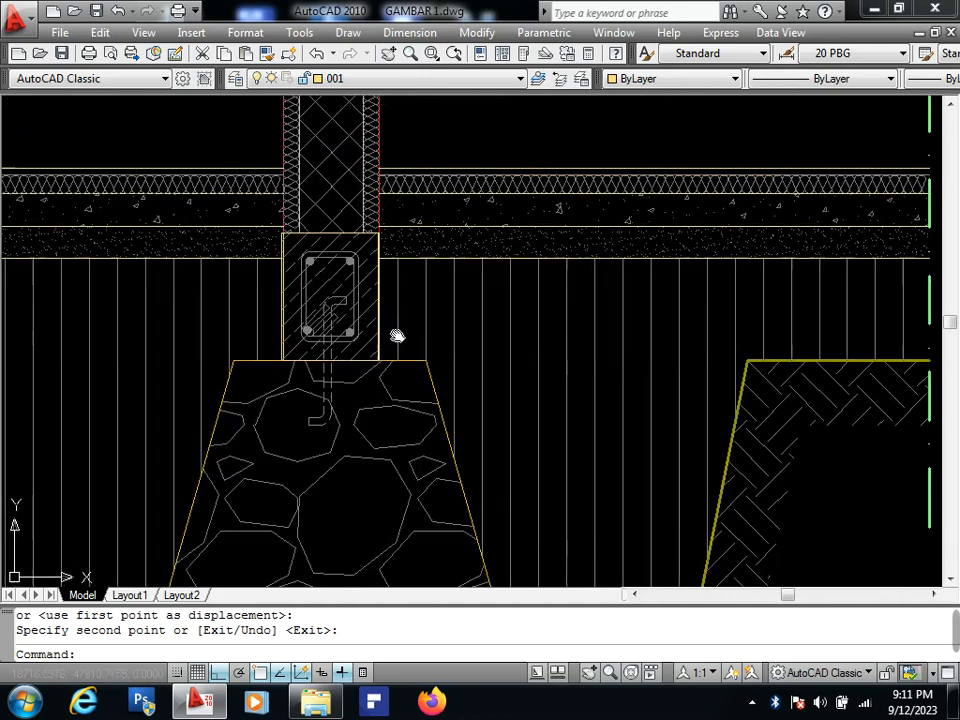
Try to move the beam section so its upper-right corner meets the wall's right face, and undo the move.
middle_drag(396, 332, 379, 364)
scroll(227, 159, up, 2)
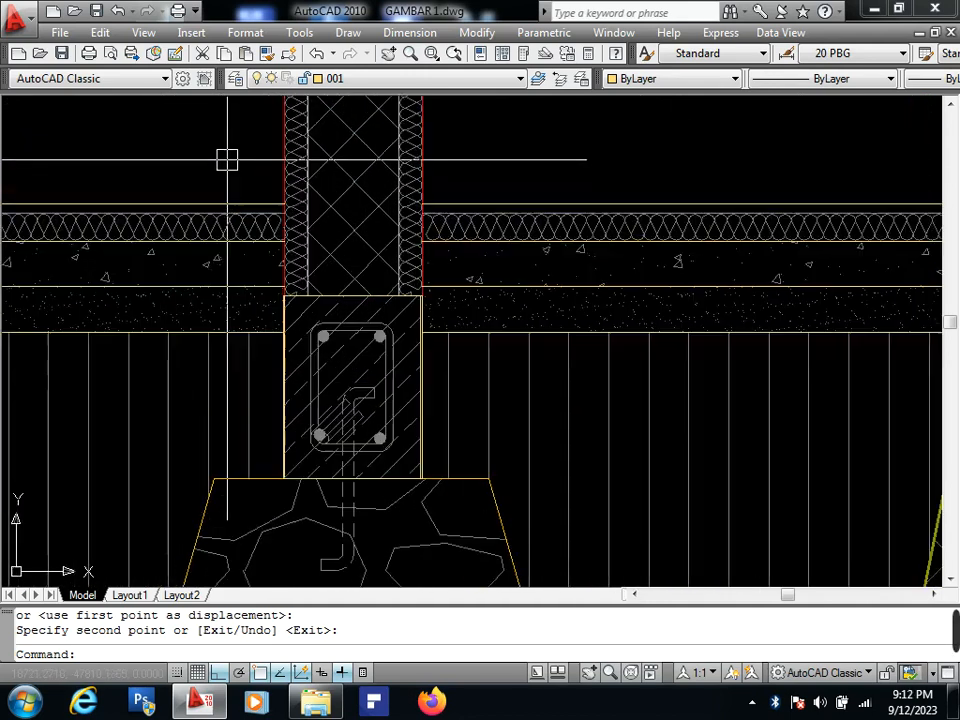
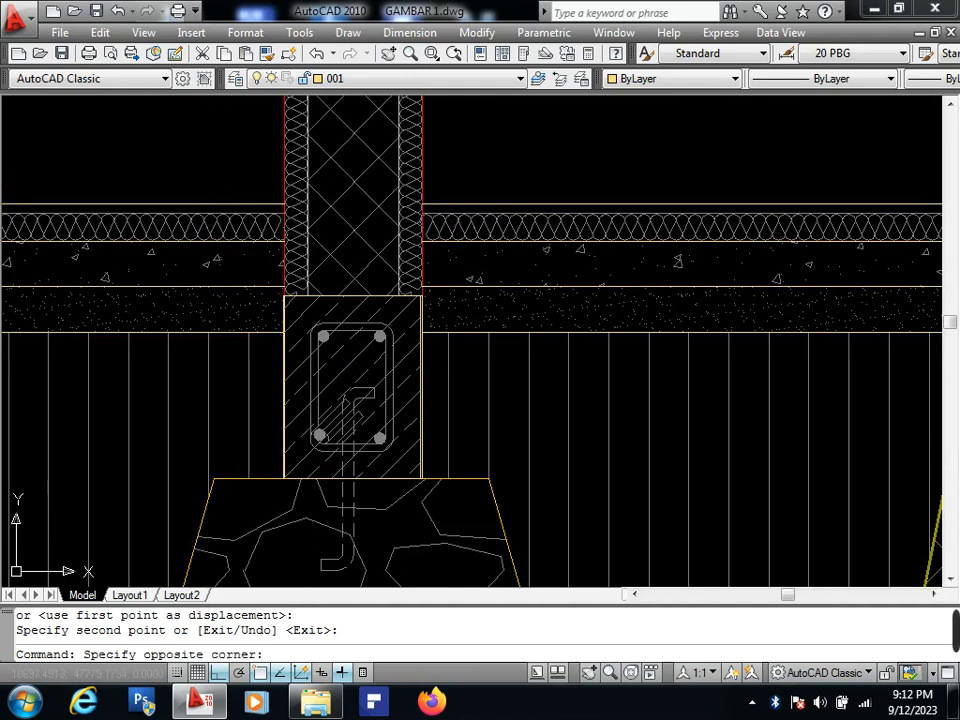
click(446, 514)
scroll(446, 514, up, 2)
text(M)
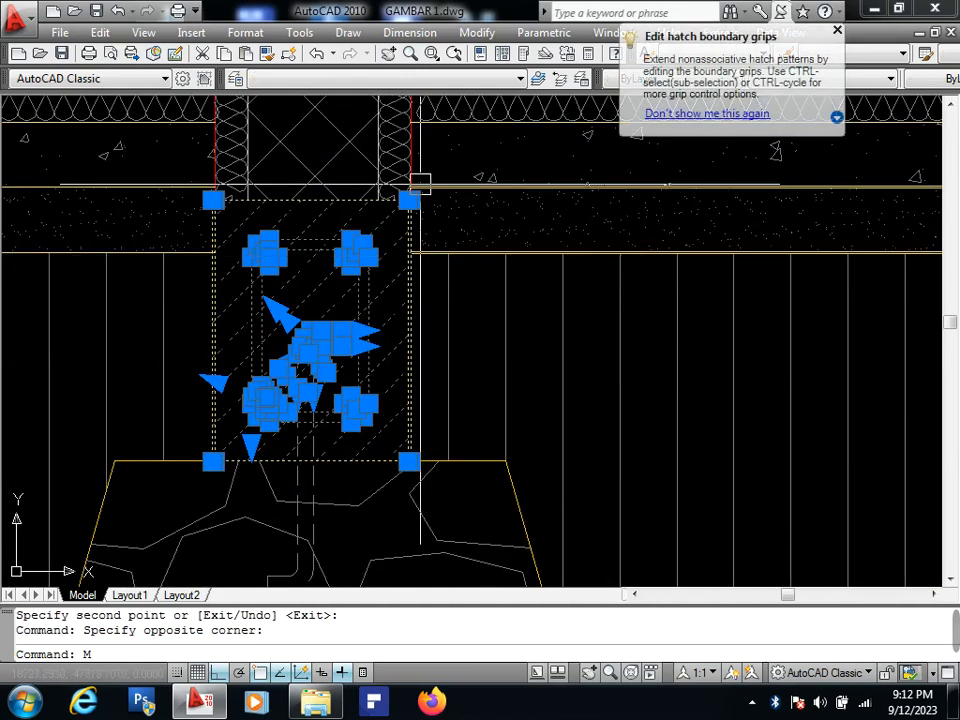
key(Return)
scroll(415, 186, up, 4)
click(377, 225)
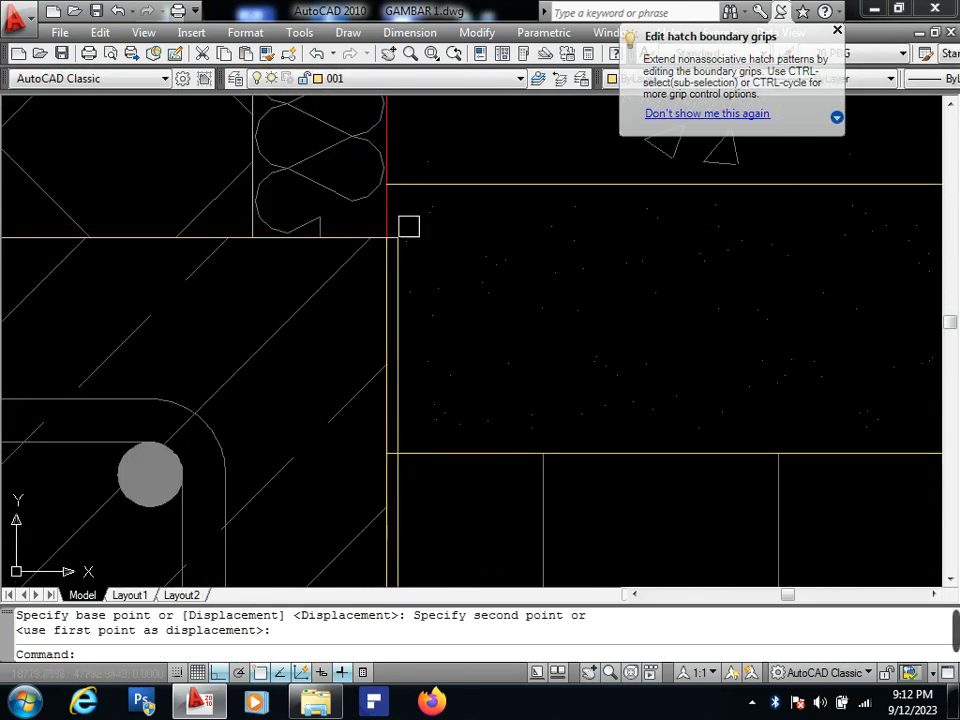
key(ctrl+z)
Erase the leftover vertical line running just beside the beam section's right edge.
scroll(404, 189, up, 4)
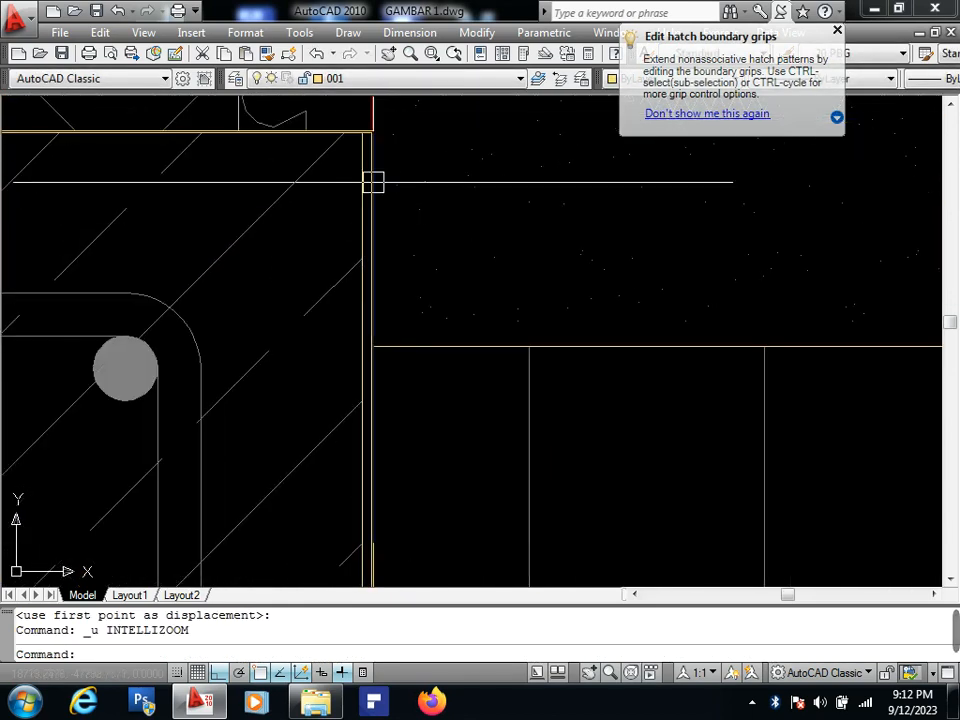
click(373, 182)
text(e)
key(space)
Move the whole beam section with its rebars from its upper-right corner to the wall's lower-right corner.
scroll(480, 222, down, 5)
middle_drag(340, 161, 316, 244)
click(260, 157)
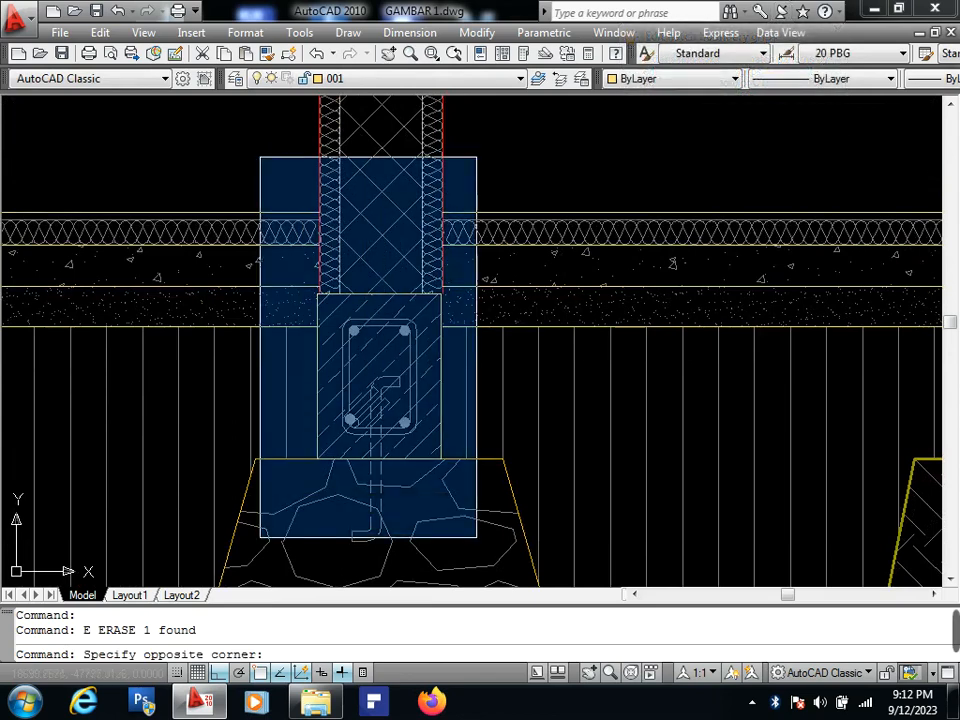
click(476, 537)
text(m)
key(space)
scroll(488, 297, up, 4)
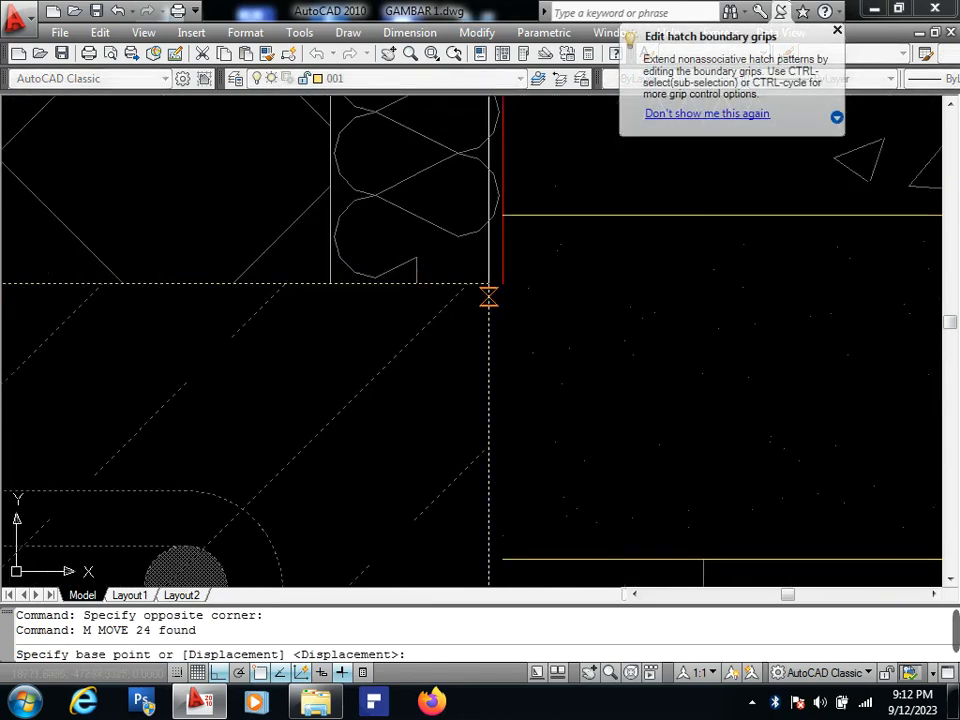
click(503, 283)
Erase the two spare beam section copies standing to the right of the foundation detail.
scroll(488, 287, down, 7)
middle_drag(580, 338, 437, 332)
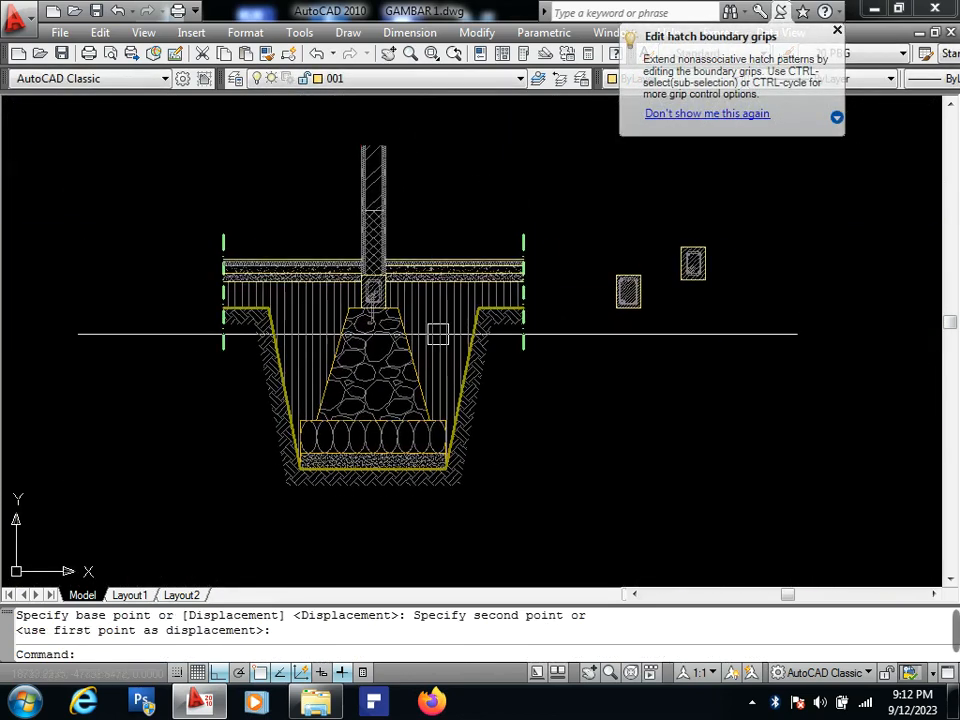
scroll(437, 332, up, 2)
middle_drag(568, 297, 536, 343)
click(529, 204)
click(814, 546)
key(Delete)
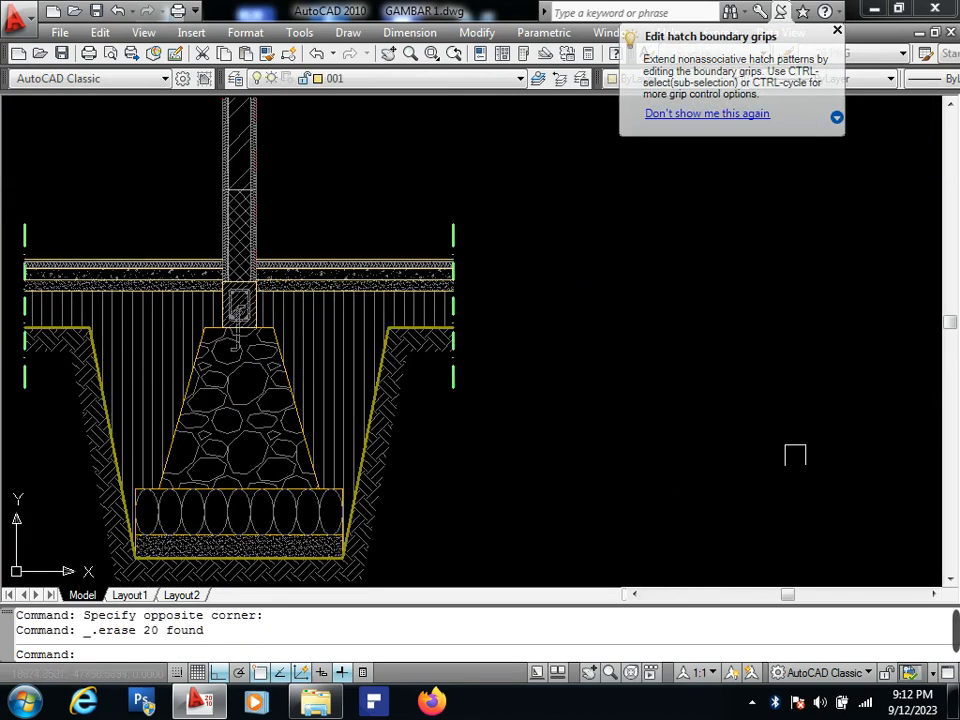
Draw a horizontal ray leftward from the lower-left corner of the sand bed at the trench bottom.
scroll(544, 446, down, 2)
scroll(343, 439, up, 2)
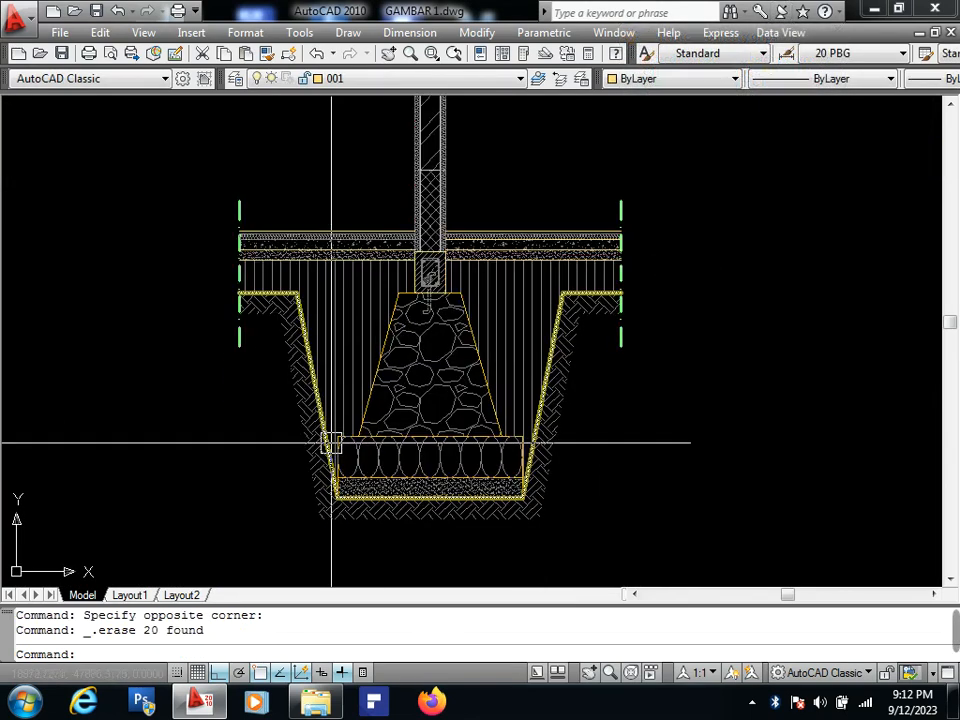
text(R)
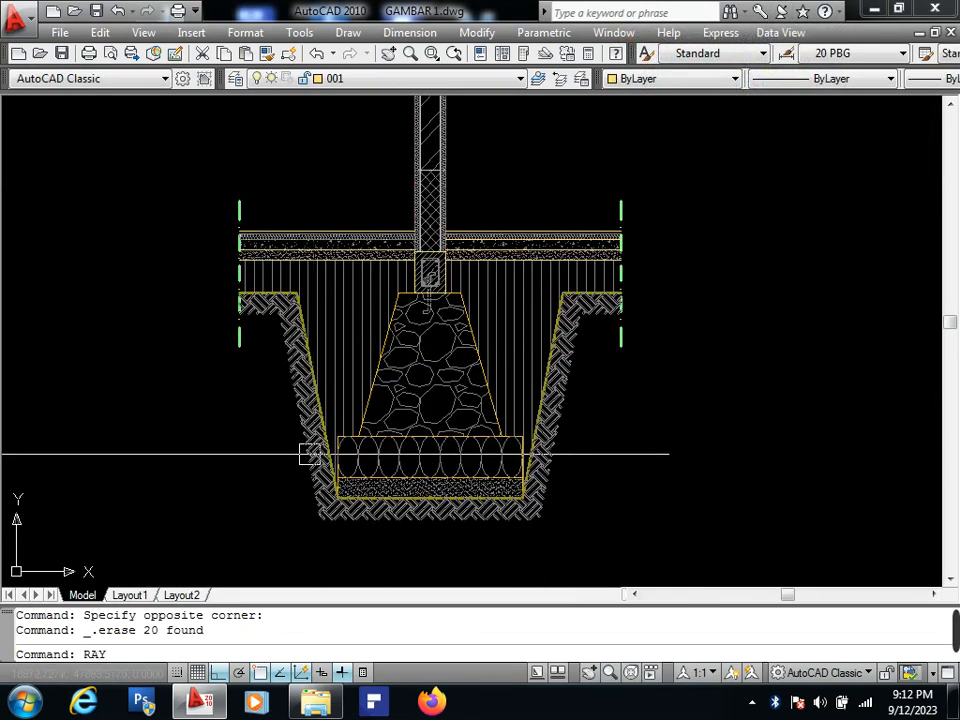
text(AY)
key(Return)
scroll(325, 505, up, 1)
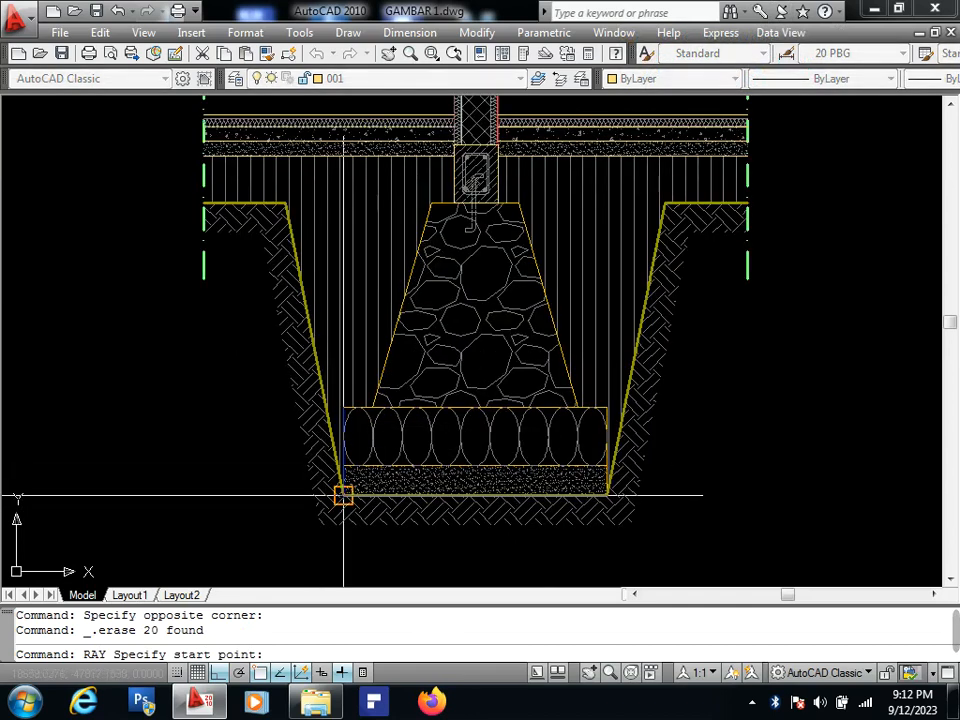
click(343, 494)
click(245, 512)
key(Return)
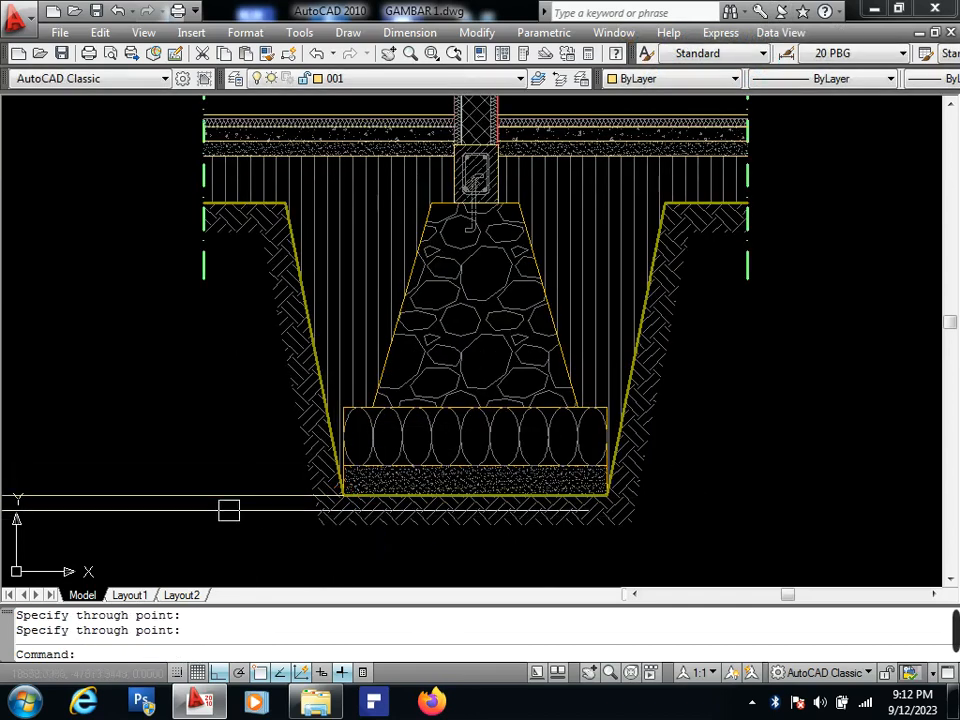
Draw a horizontal ray leftward from the left end of the sand bed's top edge.
middle_drag(225, 508, 286, 503)
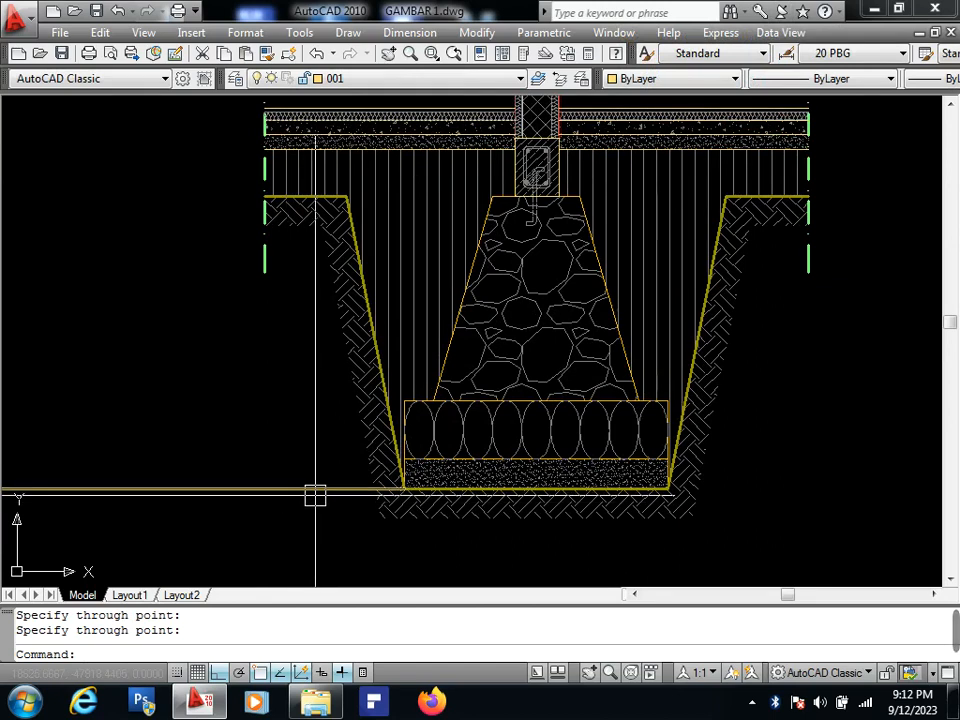
scroll(341, 493, up, 2)
middle_drag(330, 510, 411, 544)
scroll(387, 490, down, 3)
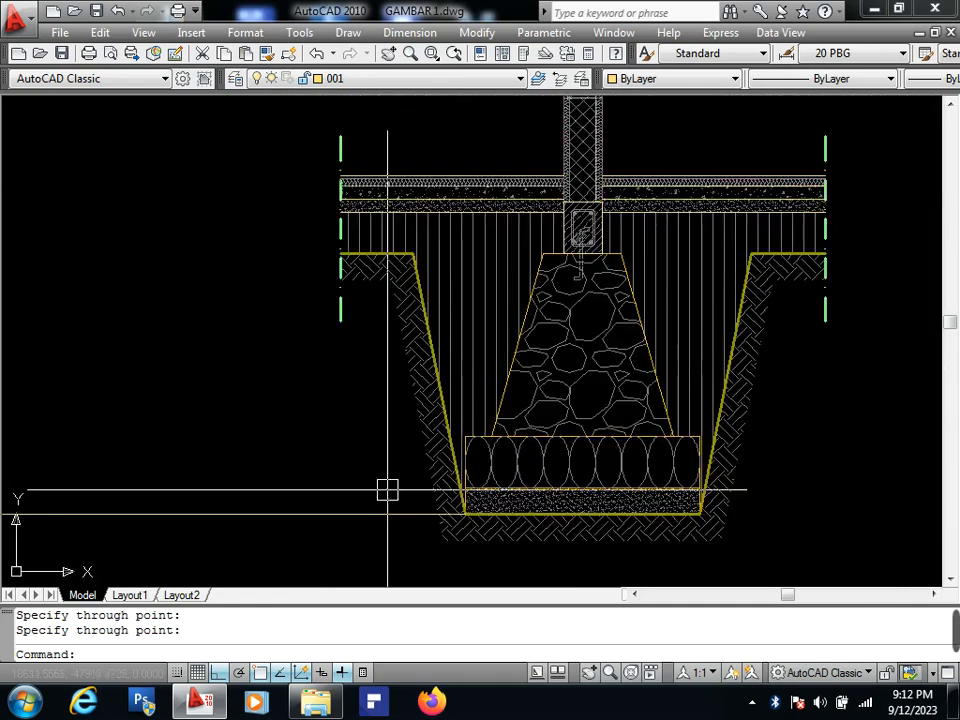
key(Return)
scroll(458, 498, up, 6)
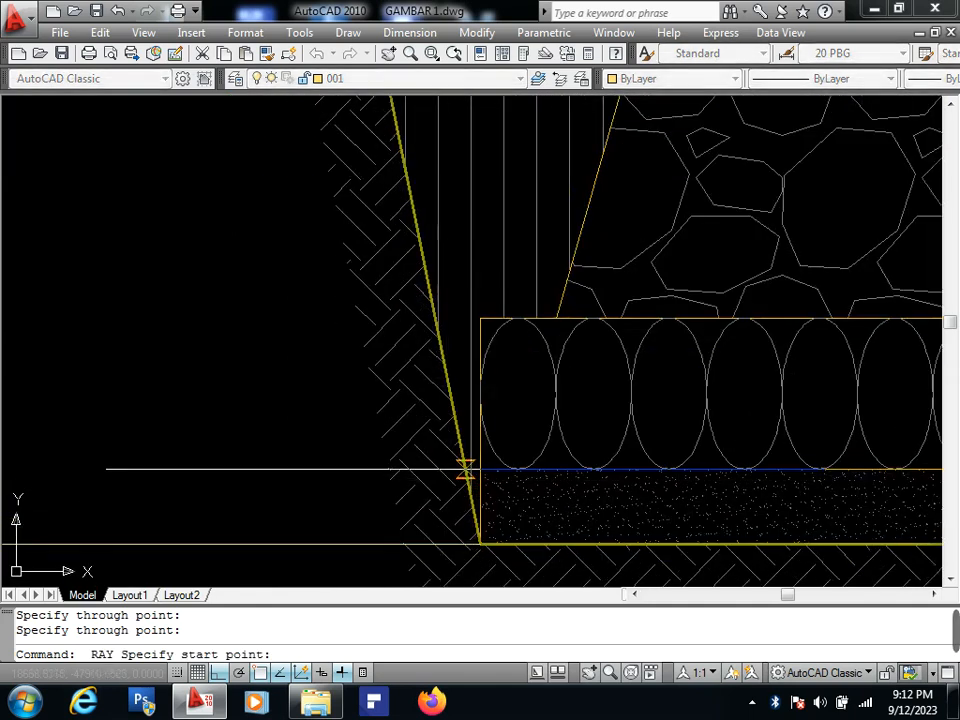
click(415, 468)
key(Return)
Draw a horizontal ray leftward from the upper-left corner of the stone base layer.
key(Return)
click(480, 318)
click(285, 318)
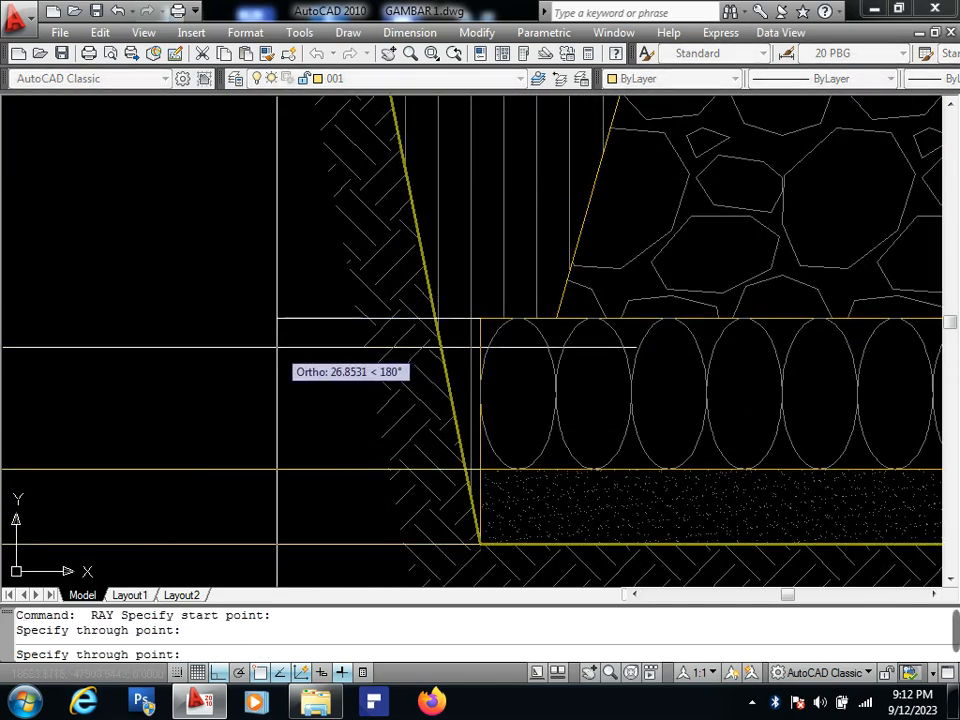
key(Return)
Draw a horizontal ray leftward from the upper-left corner of the trapezoidal stone foundation.
scroll(312, 470, down, 5)
scroll(384, 309, up, 2)
key(Return)
click(418, 305)
click(376, 303)
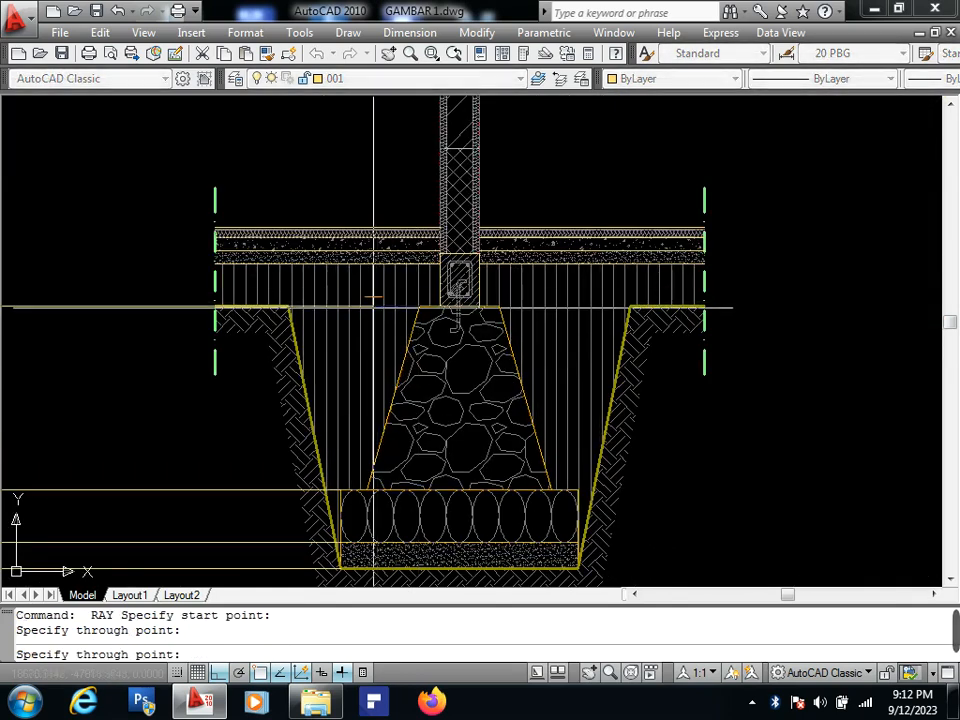
key(Return)
Draw a horizontal ray leftward from the left end of the finished floor's top line.
middle_drag(293, 390, 337, 371)
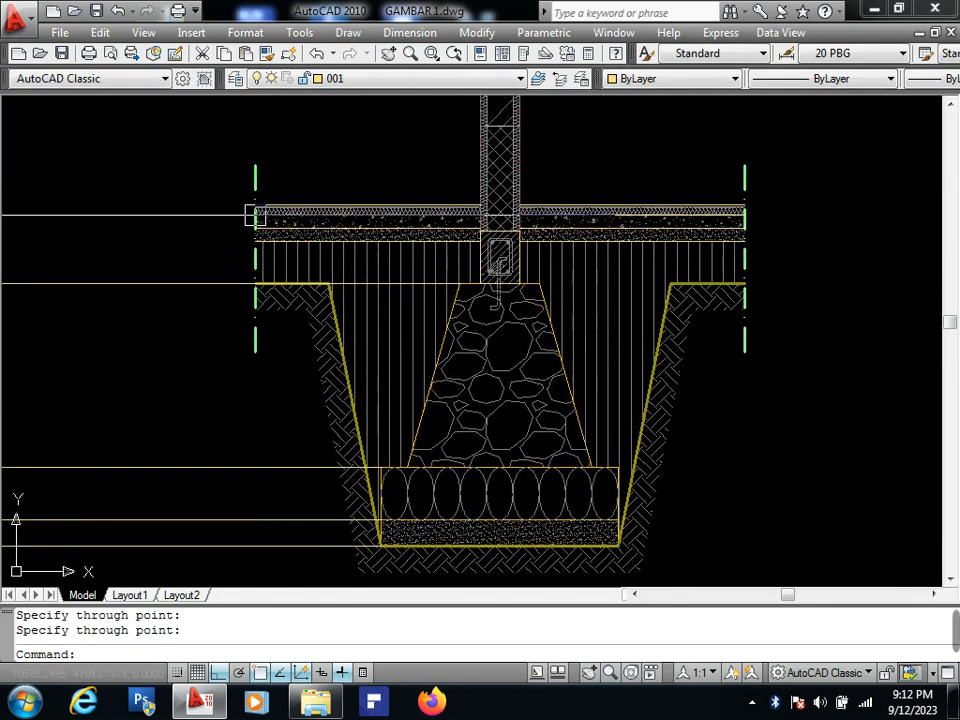
scroll(248, 192, up, 3)
key(Return)
click(270, 236)
click(226, 240)
key(Return)
Draw vertical rays downward from the sand bed's lower-left corner and the stone foundation's lower-left corner.
scroll(272, 244, down, 4)
middle_drag(396, 264, 316, 249)
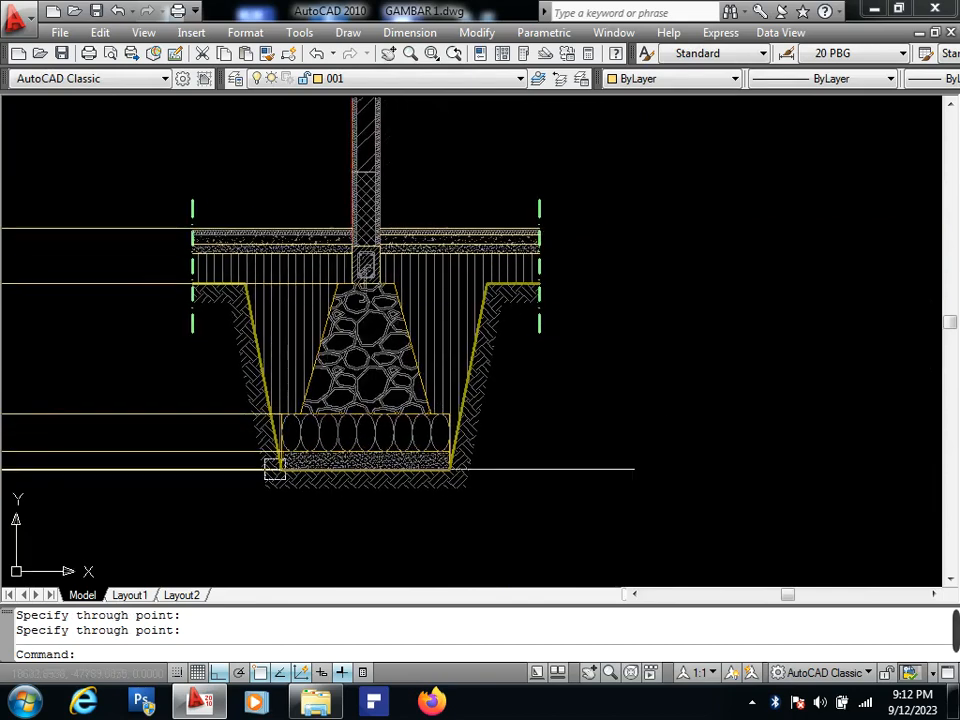
scroll(270, 478, up, 2)
key(Return)
scroll(304, 388, up, 5)
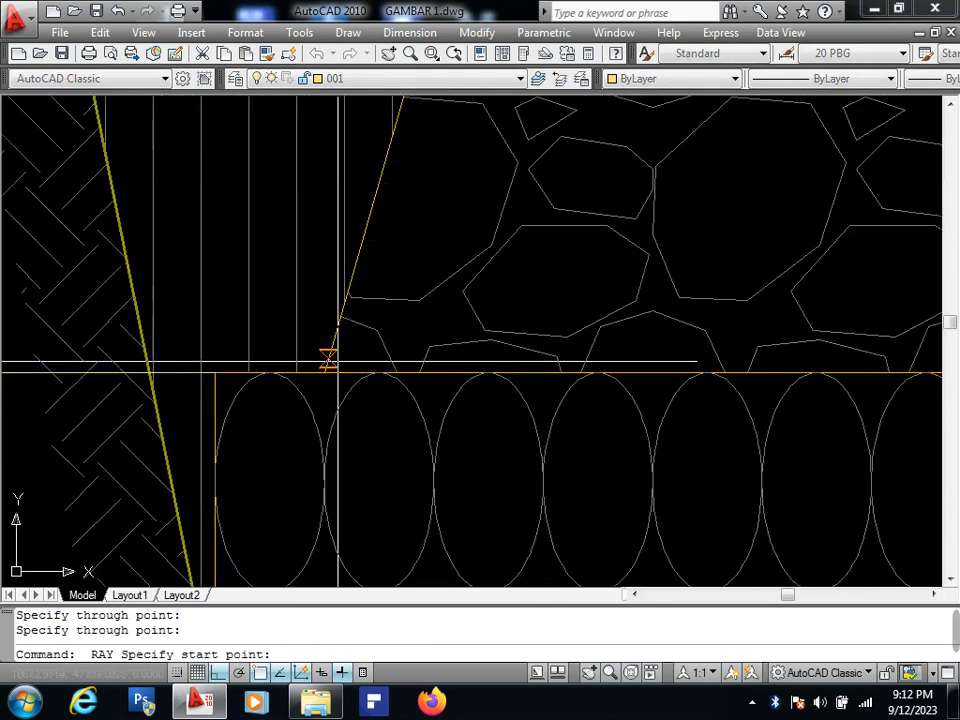
click(328, 369)
scroll(322, 396, up, 3)
click(327, 389)
key(Return)
Draw a vertical ray downward from the lower-right corner of the stone foundation.
scroll(324, 410, down, 8)
middle_drag(396, 328, 368, 372)
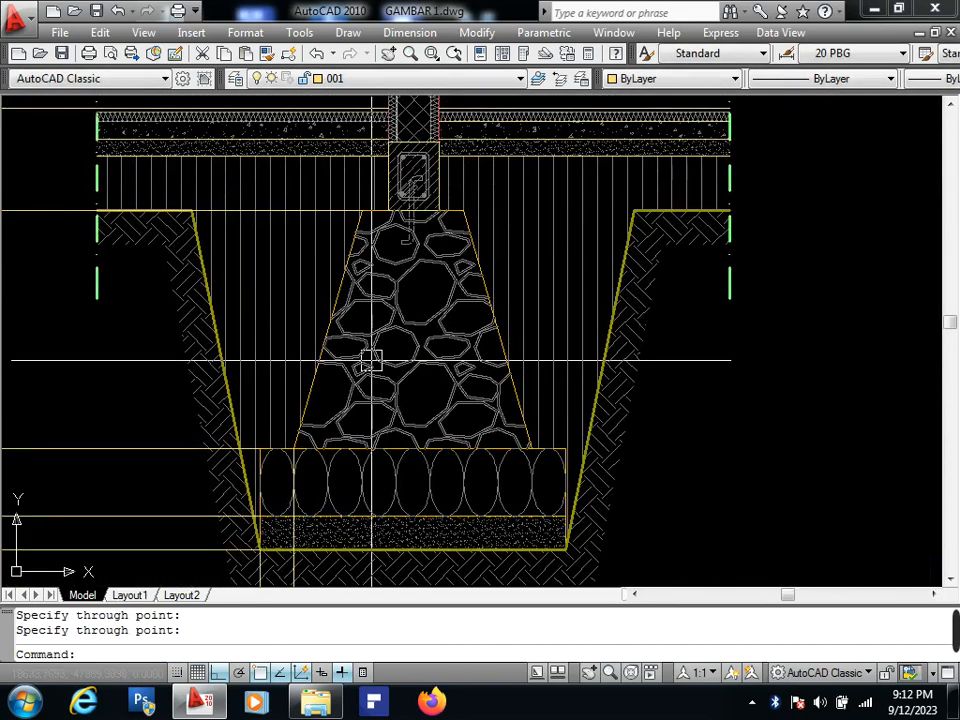
scroll(588, 455, up, 6)
key(Return)
click(589, 465)
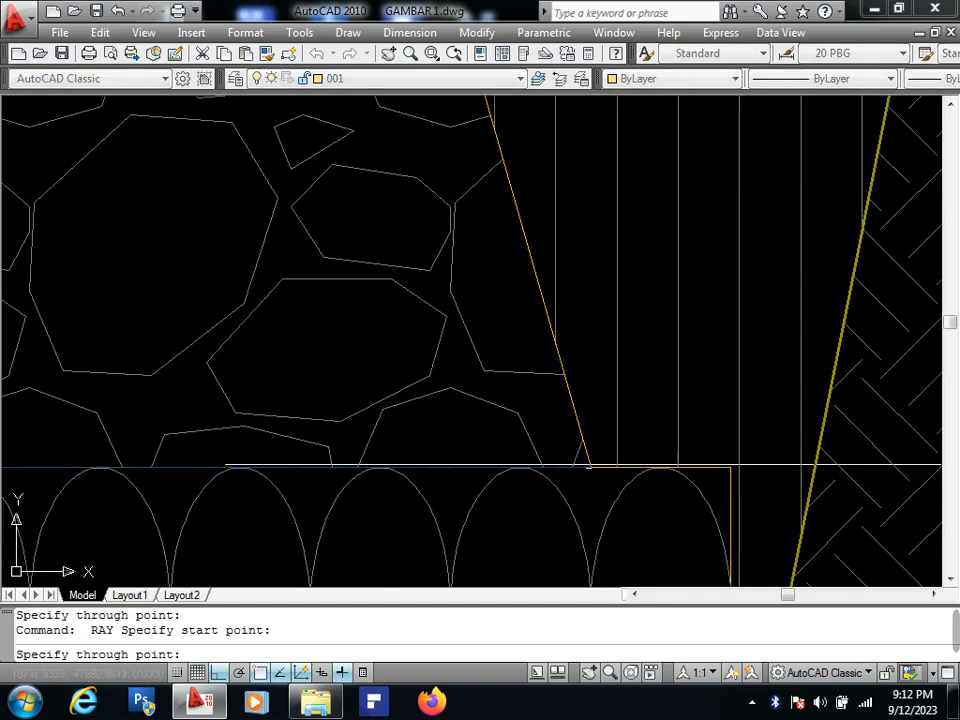
click(588, 500)
key(Return)
Draw a vertical ray downward from the sand bed's lower-right corner.
scroll(579, 390, down, 6)
scroll(598, 416, up, 3)
key(Return)
click(592, 408)
click(592, 479)
key(Return)
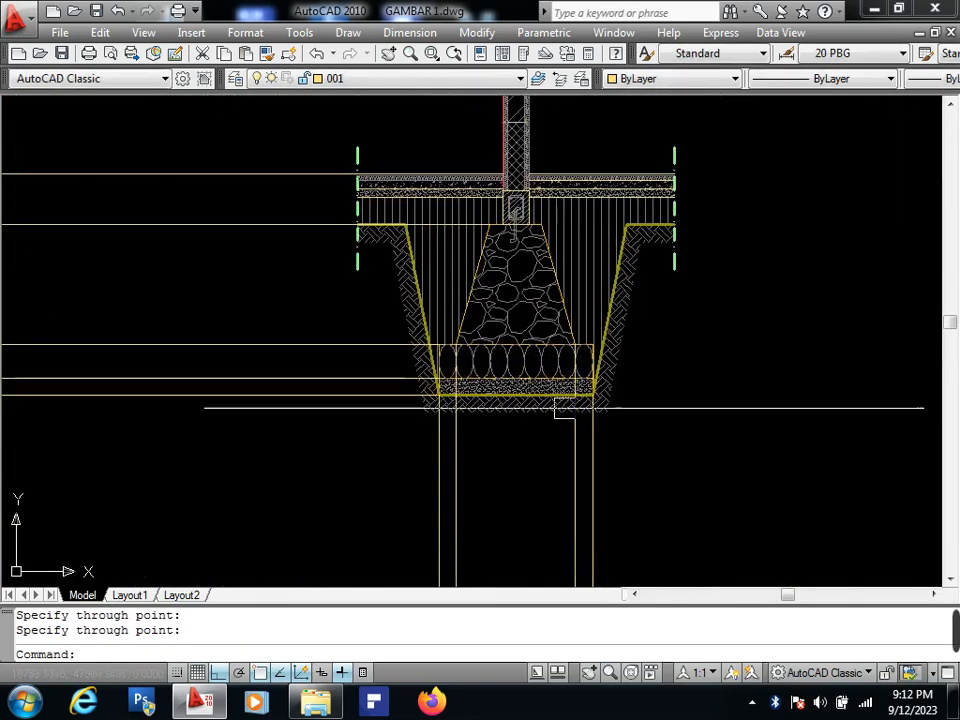
Draw a horizontal construction line across the vertical rays a short distance below the trench bottom.
scroll(523, 455, up, 2)
text(X)
key(Escape)
Trim the four vertical rays where they run below the horizontal construction line.
click(531, 486)
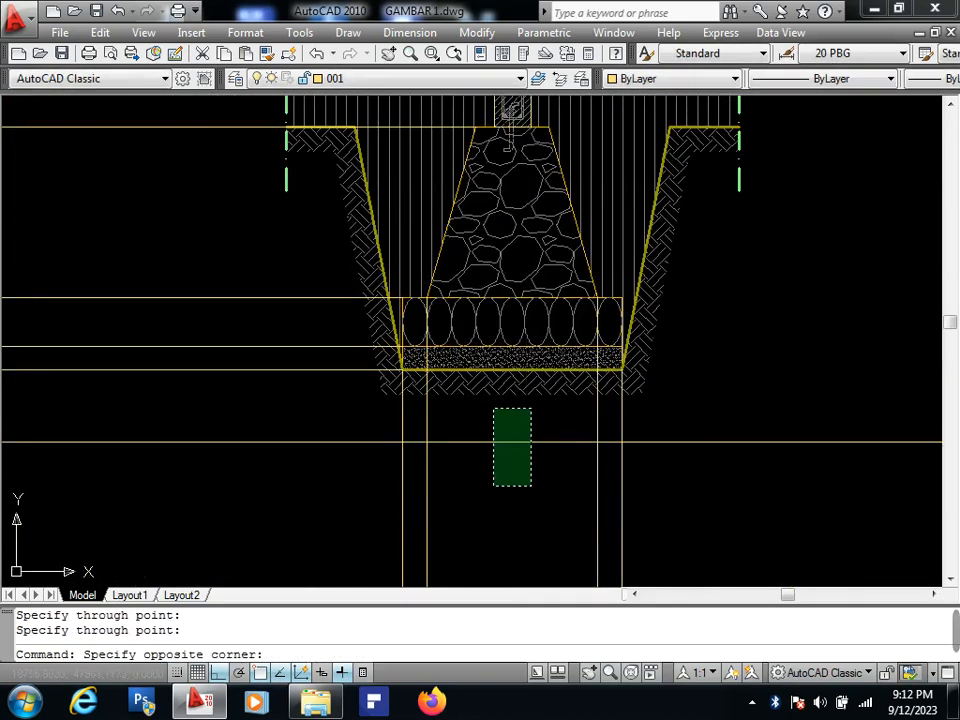
click(497, 410)
text(TR)
key(Return)
click(644, 485)
click(338, 487)
key(Return)
Copy the section's left dash-dot boundary line 15 units to the left.
middle_drag(287, 234, 371, 319)
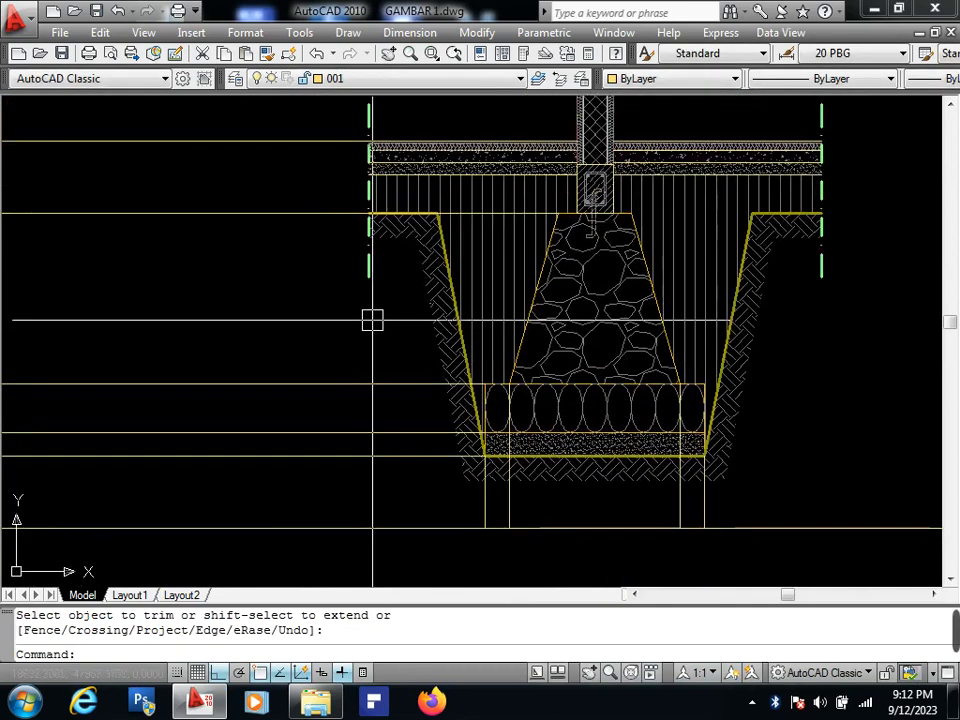
click(371, 319)
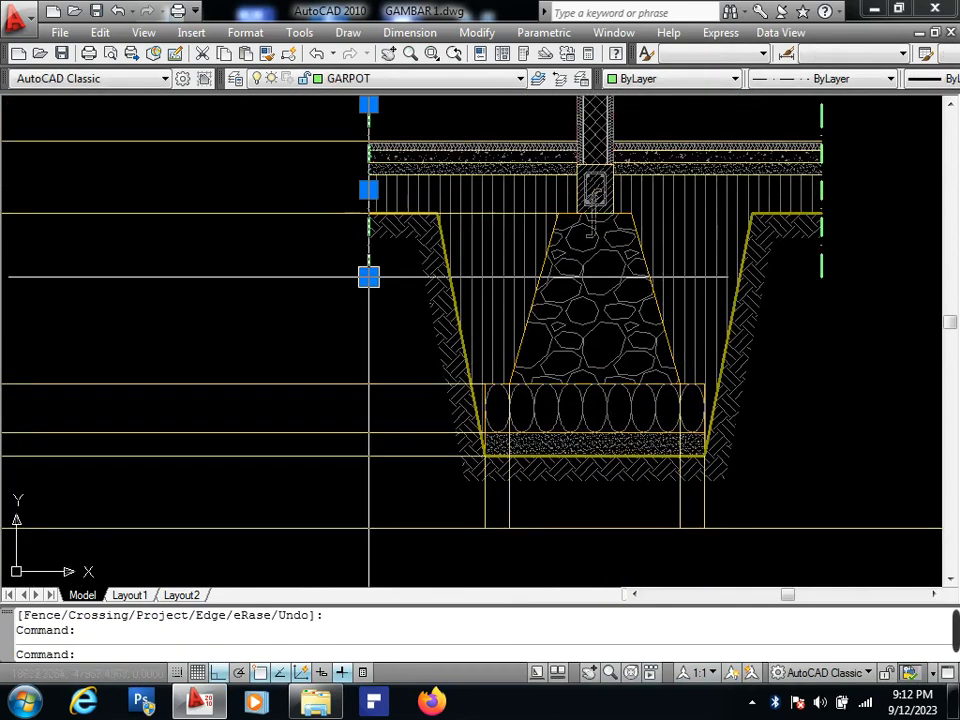
text(CO)
key(Return)
click(340, 345)
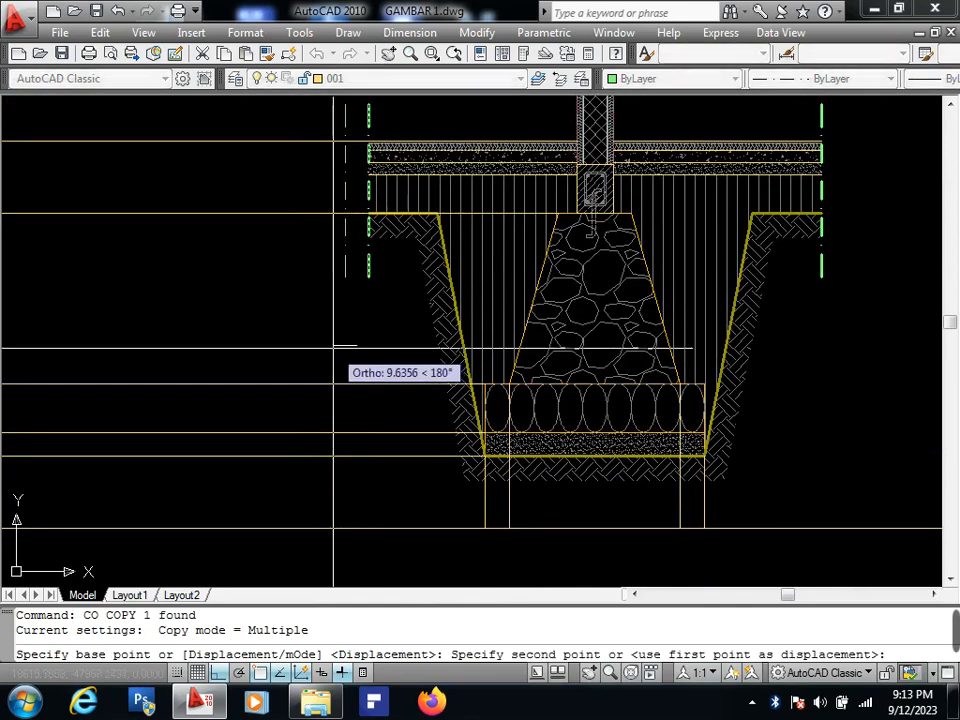
text(15)
key(Return)
key(Return)
Trim the horizontal lines where they extend left of the copied boundary line.
click(330, 281)
text(TR)
key(Return)
click(314, 281)
scroll(305, 237, down, 2)
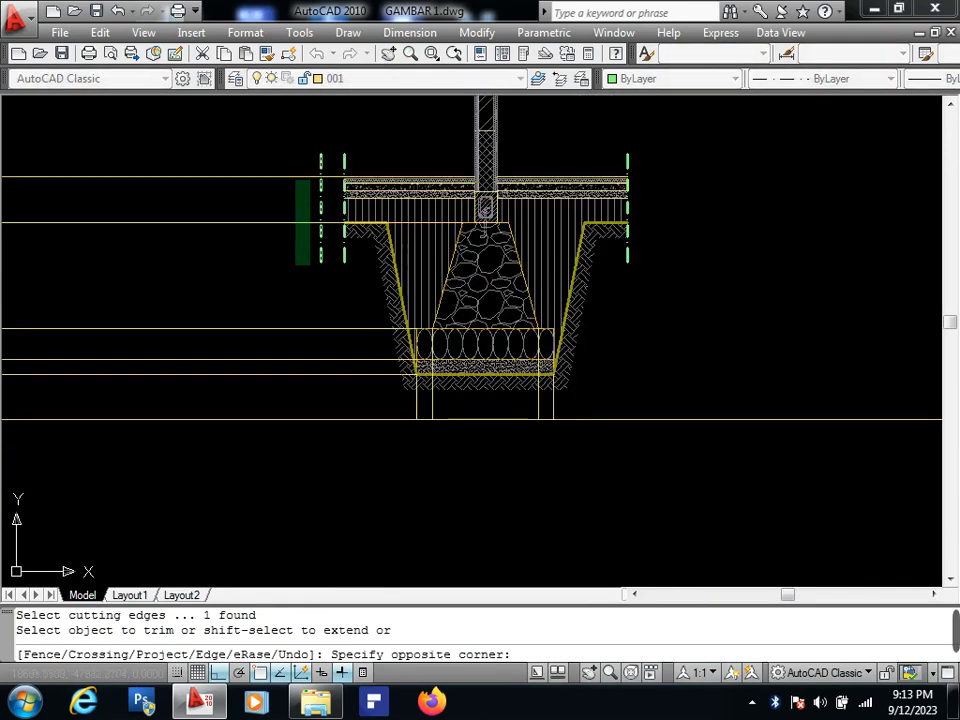
key(Escape)
Erase the copied boundary line and the horizontal construction line below the section.
click(321, 246)
text(E)
key(Return)
scroll(500, 420, up, 1)
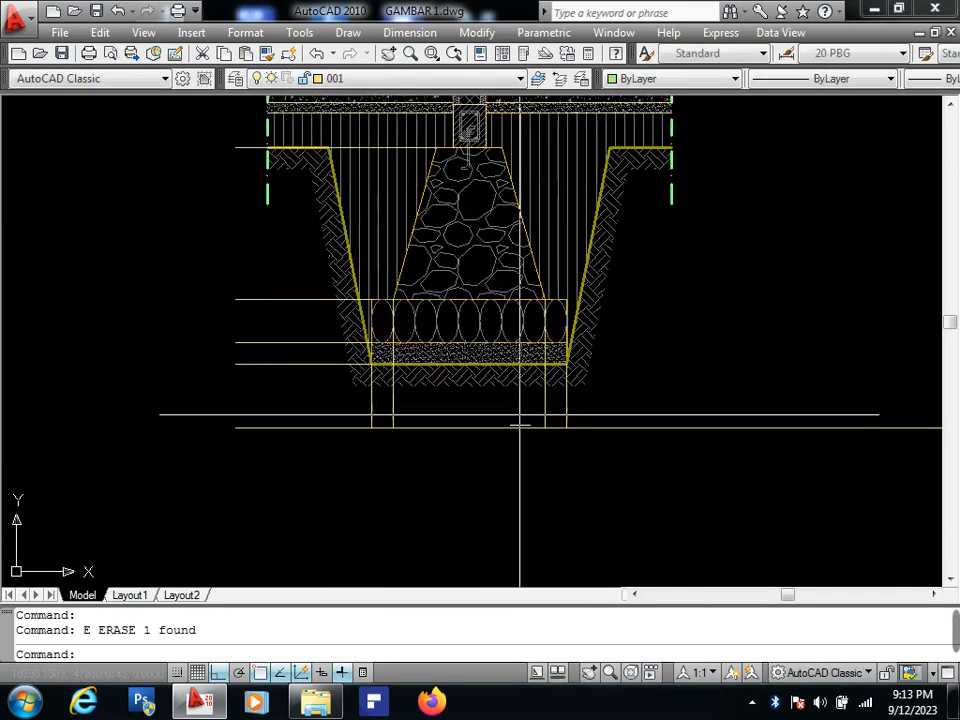
click(498, 432)
text(E)
key(Return)
middle_drag(510, 414, 475, 461)
click(587, 493)
click(199, 456)
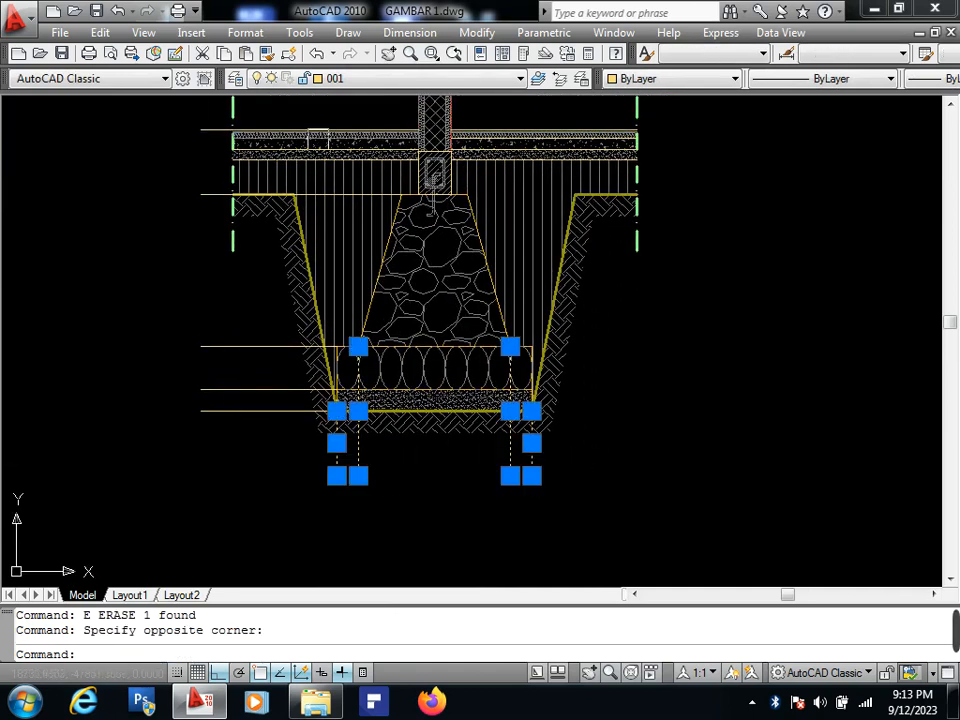
key(Escape)
key(Escape)
scroll(403, 334, down, 4)
middle_drag(412, 328, 405, 388)
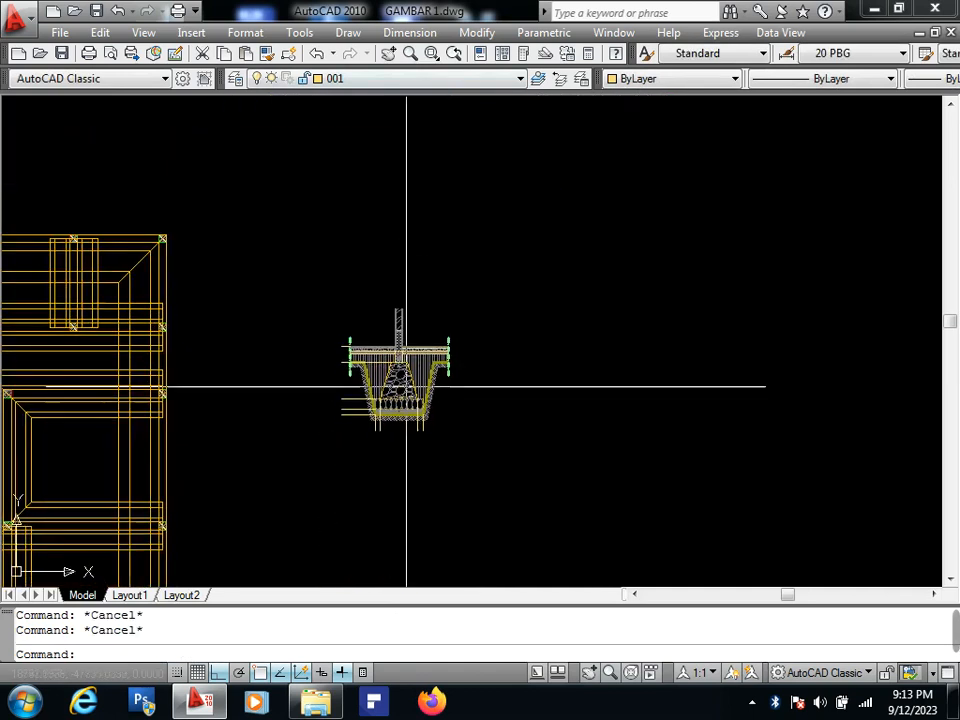
Change the layer of the four vertical extension lines below the foundation.
scroll(416, 432, up, 5)
click(523, 419)
click(152, 373)
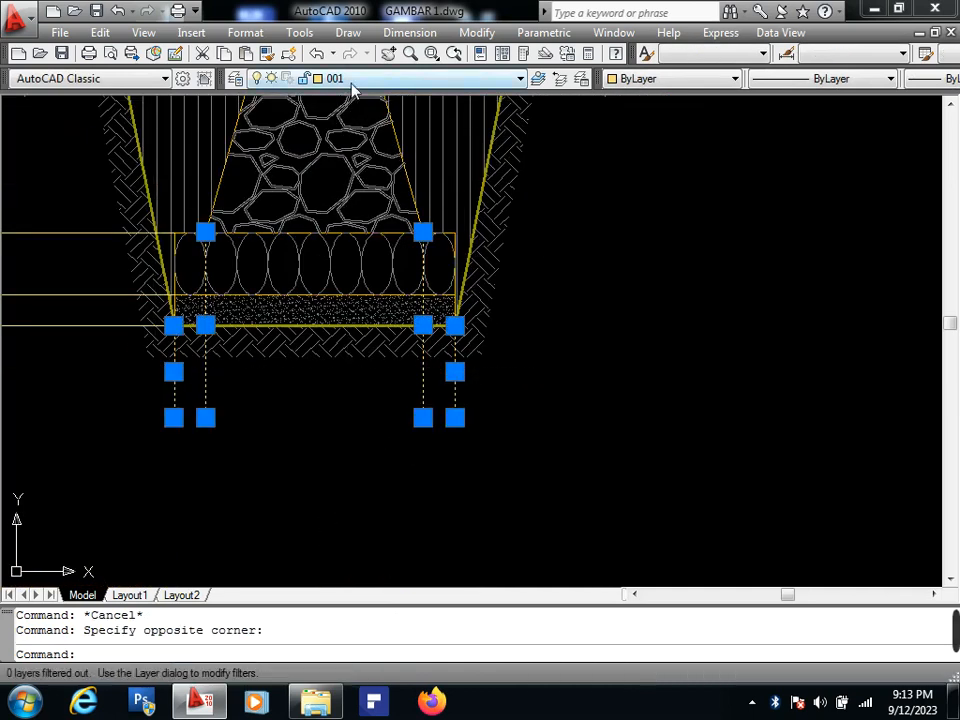
click(355, 80)
click(372, 174)
key(Escape)
Examine which layer the dimension guide lines use in the finished reference foundation detail.
scroll(351, 350, down, 4)
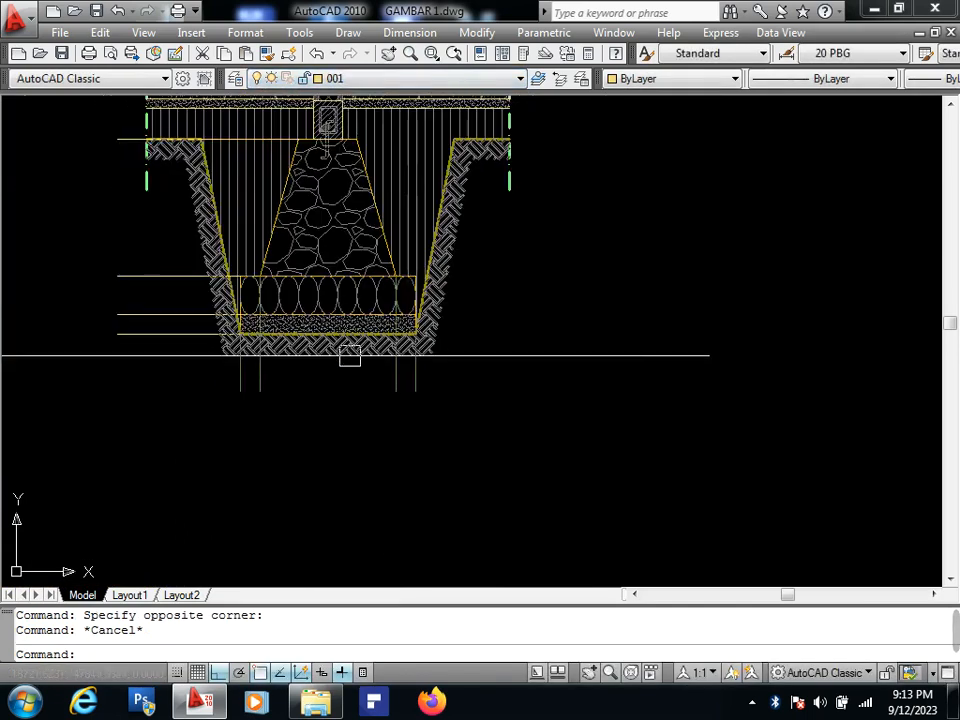
scroll(385, 380, up, 3)
scroll(439, 390, down, 7)
scroll(253, 394, down, 2)
mouse_move(199, 280)
middle_down()
mouse_move(253, 394)
mouse_move(450, 370)
middle_up()
scroll(453, 369, down, 2)
scroll(615, 115, up, 3)
middle_drag(562, 176, 495, 290)
scroll(515, 299, up, 8)
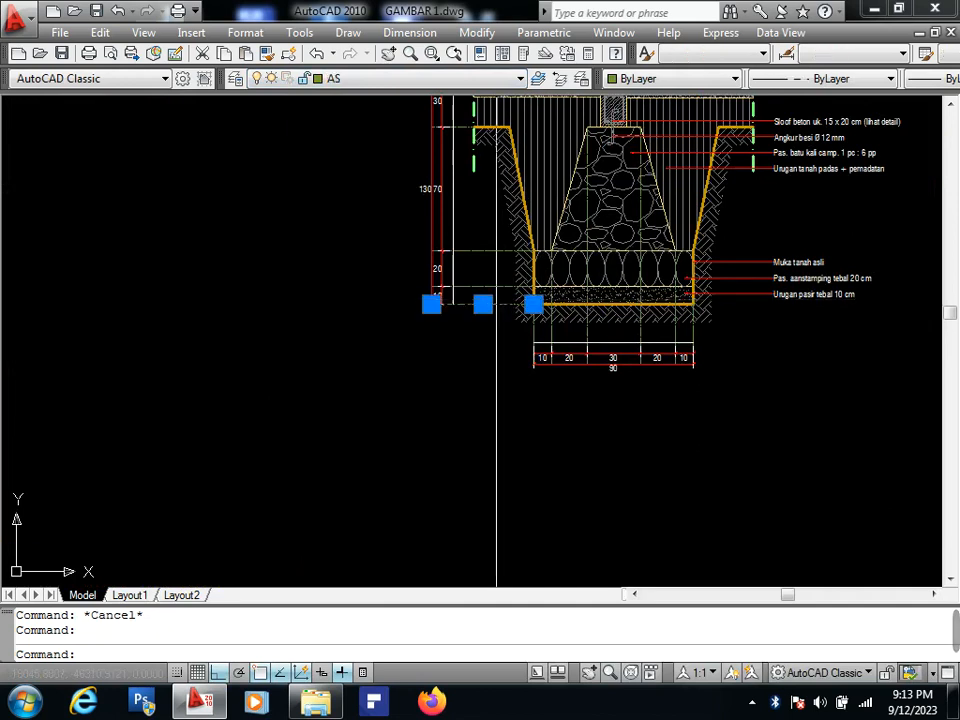
Match the properties of the reference detail's AS-layer guide line onto the four vertical extension lines below the unfinished foundation.
scroll(494, 345, down, 4)
middle_drag(494, 345, 482, 216)
text(MA)
key(space)
scroll(457, 422, down, 2)
middle_drag(457, 422, 476, 279)
scroll(486, 200, down, 2)
scroll(396, 558, up, 8)
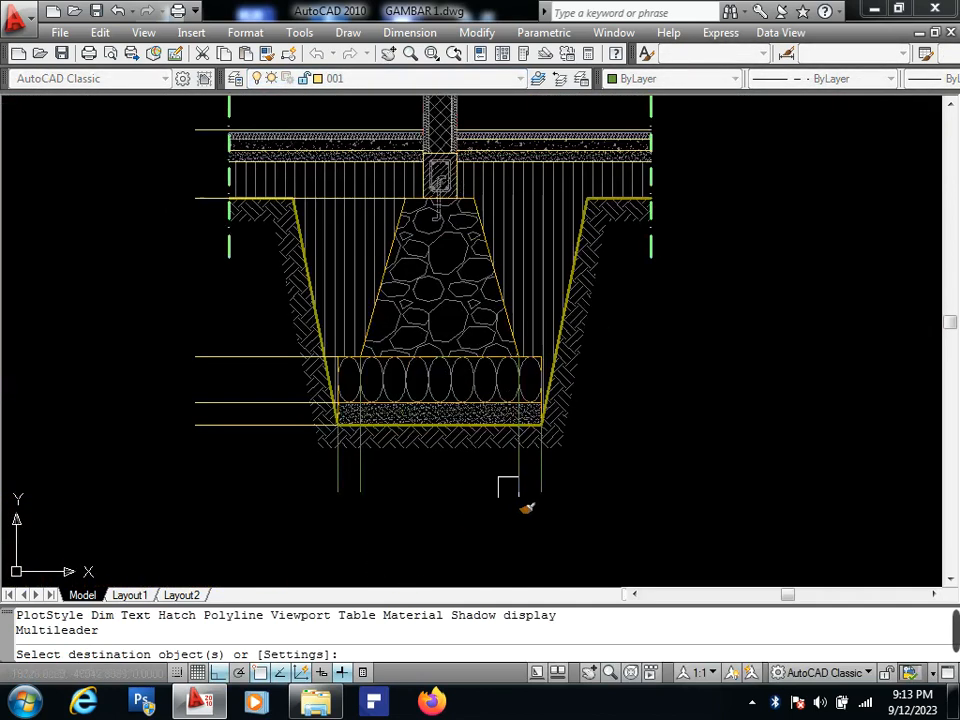
scroll(510, 489, up, 2)
click(639, 499)
click(126, 465)
Match the same AS-layer properties onto the horizontal extension lines beside the foundation section.
middle_drag(125, 410, 212, 453)
click(214, 475)
click(170, 304)
click(177, 332)
middle_drag(196, 219, 183, 363)
click(141, 358)
click(137, 164)
key(space)
scroll(129, 146, down, 3)
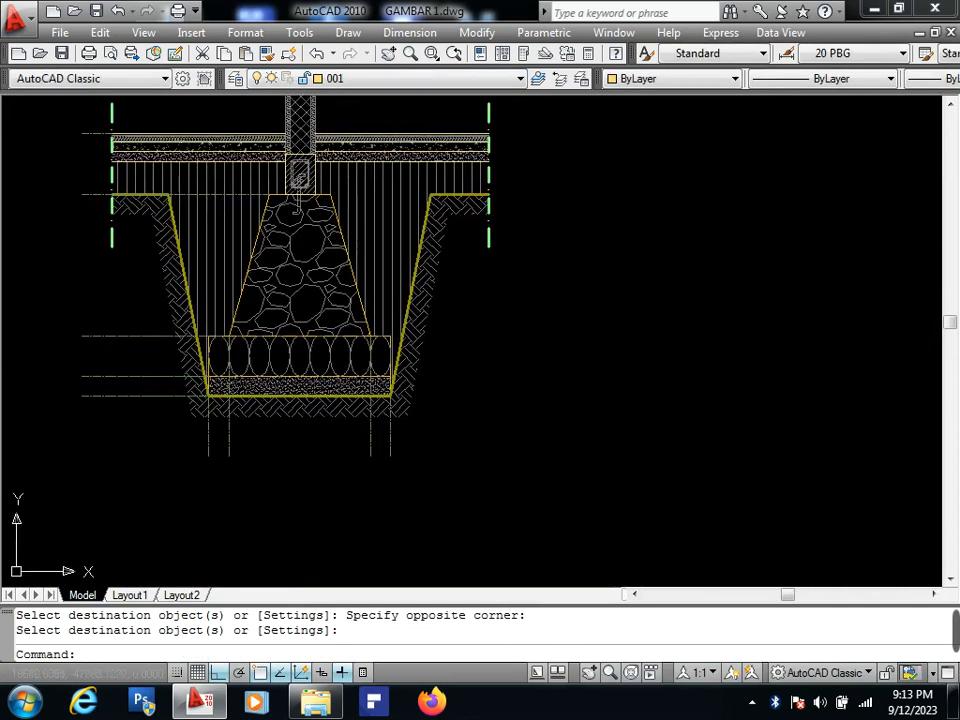
scroll(220, 448, up, 6)
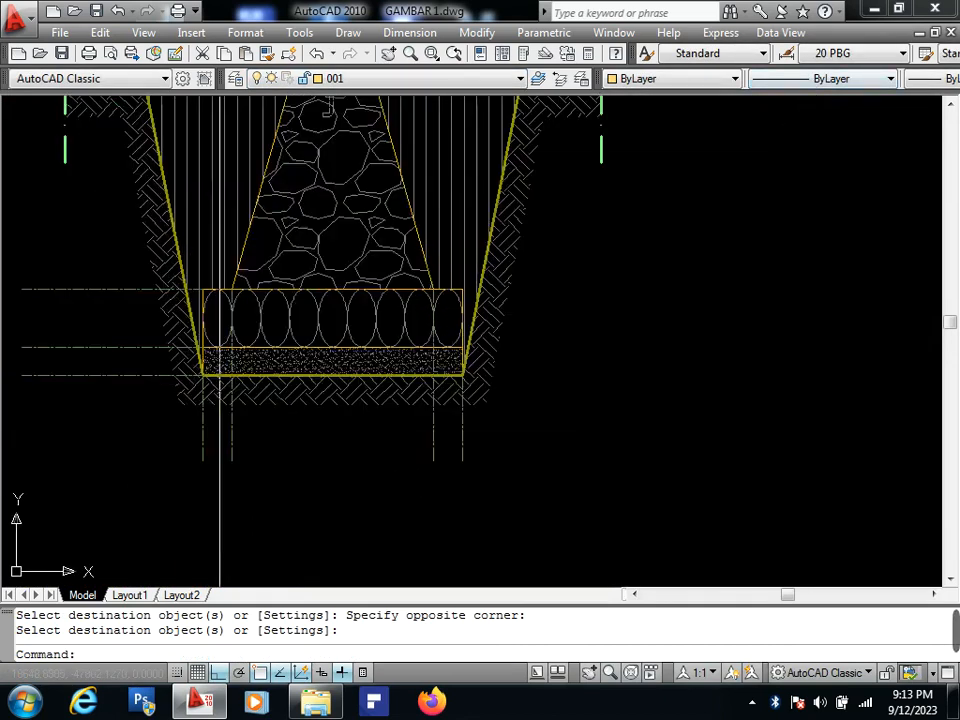
middle_drag(227, 463, 386, 498)
scroll(382, 480, down, 4)
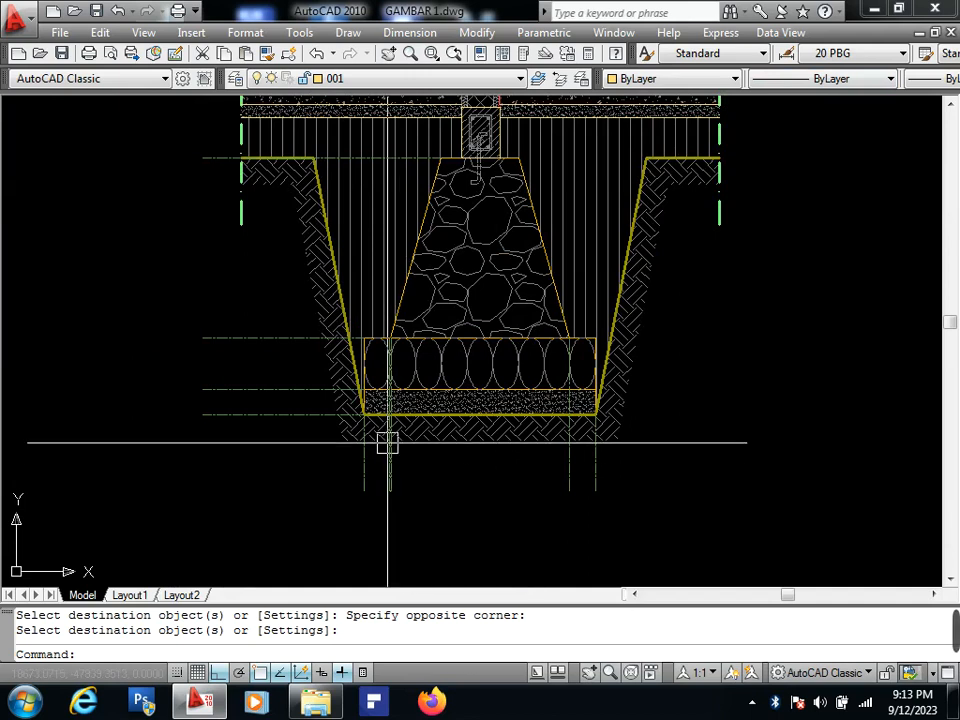
middle_drag(397, 475, 387, 470)
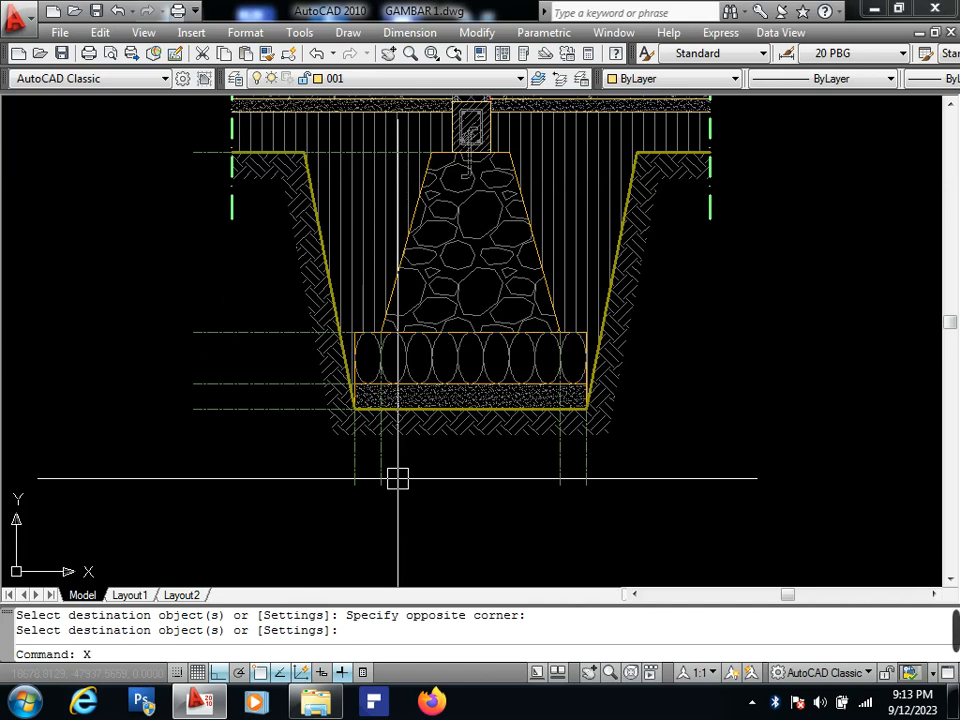
key(Escape)
key(Escape)
scroll(389, 484, up, 1)
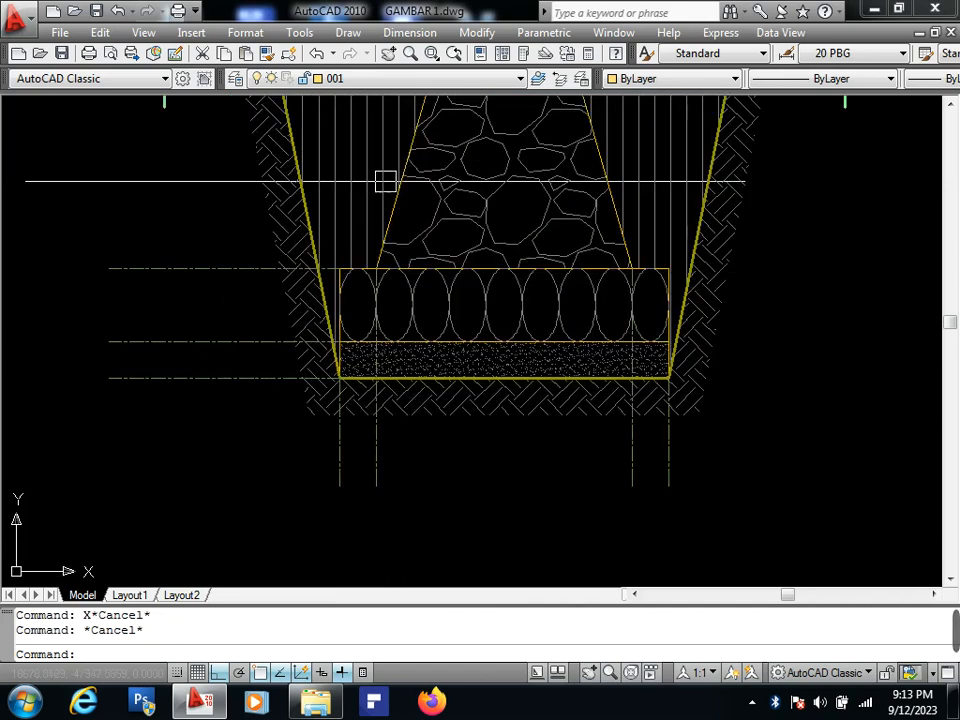
Make DIMENSI the current layer and add a linear dimension between the two leftmost vertical extension lines below the foundation.
click(420, 79)
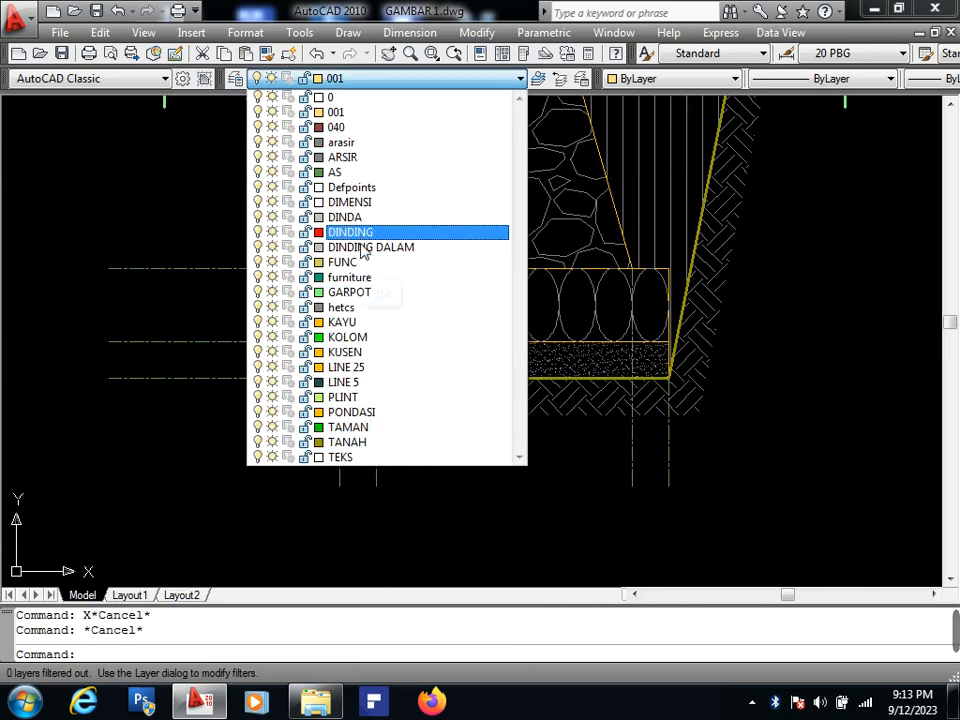
click(362, 203)
middle_drag(403, 414, 397, 410)
text(DLI)
key(Return)
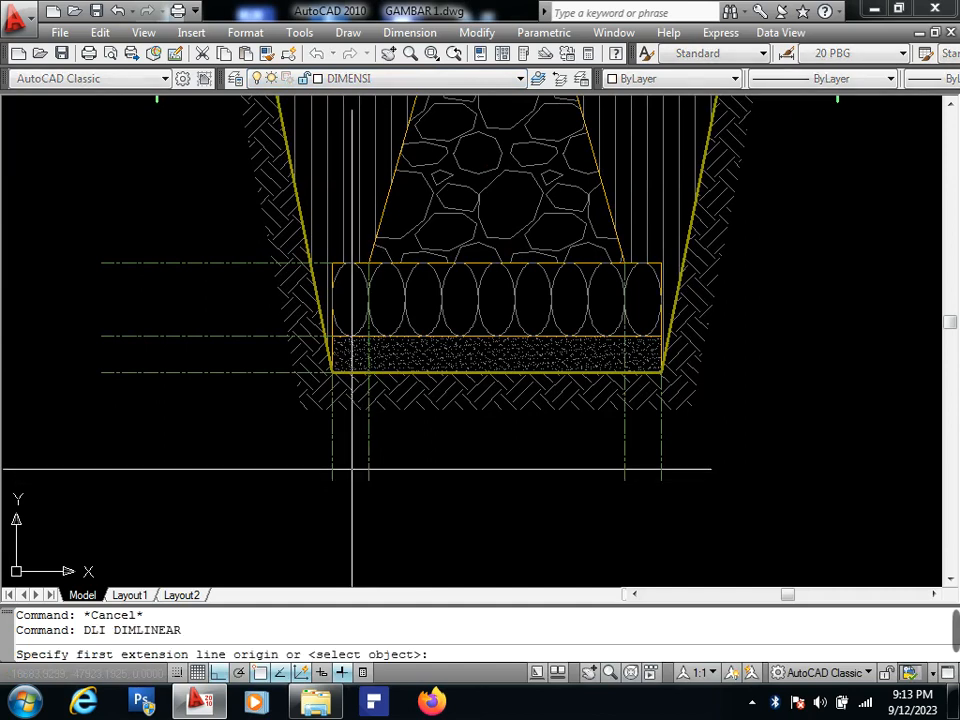
click(332, 477)
click(369, 477)
click(421, 487)
Continue the horizontal dimension chain across the remaining extension lines to the foundation's right edge.
text(DC)
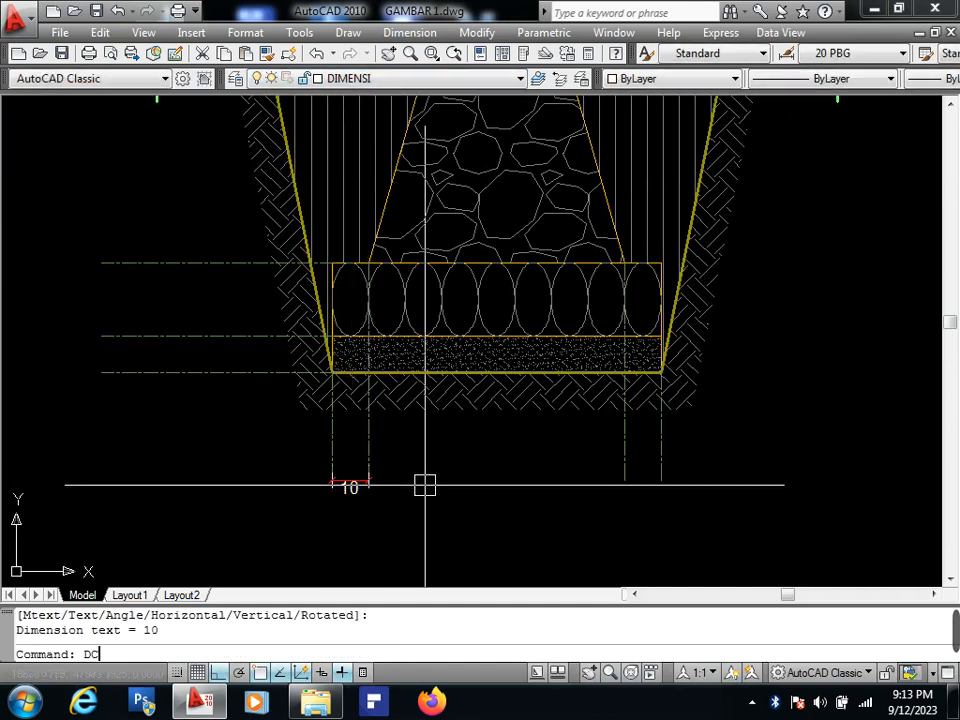
text(O)
key(Return)
click(661, 470)
key(Escape)
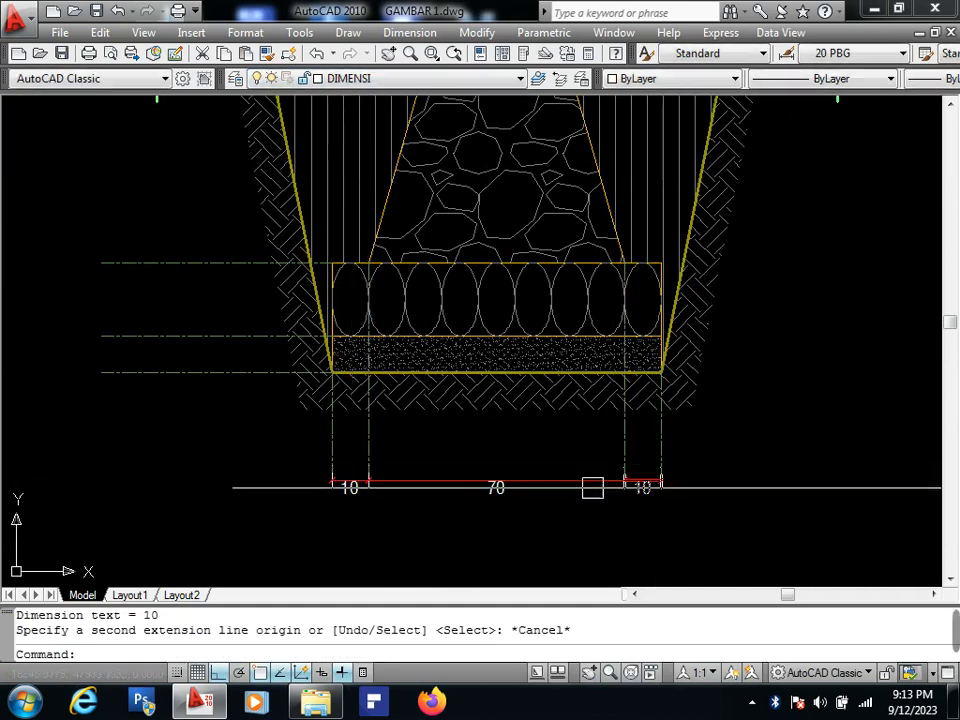
Copy the middle dimension of the horizontal chain straight down to a second row below it.
click(590, 483)
text(CO)
key(Return)
click(592, 502)
click(592, 534)
key(Return)
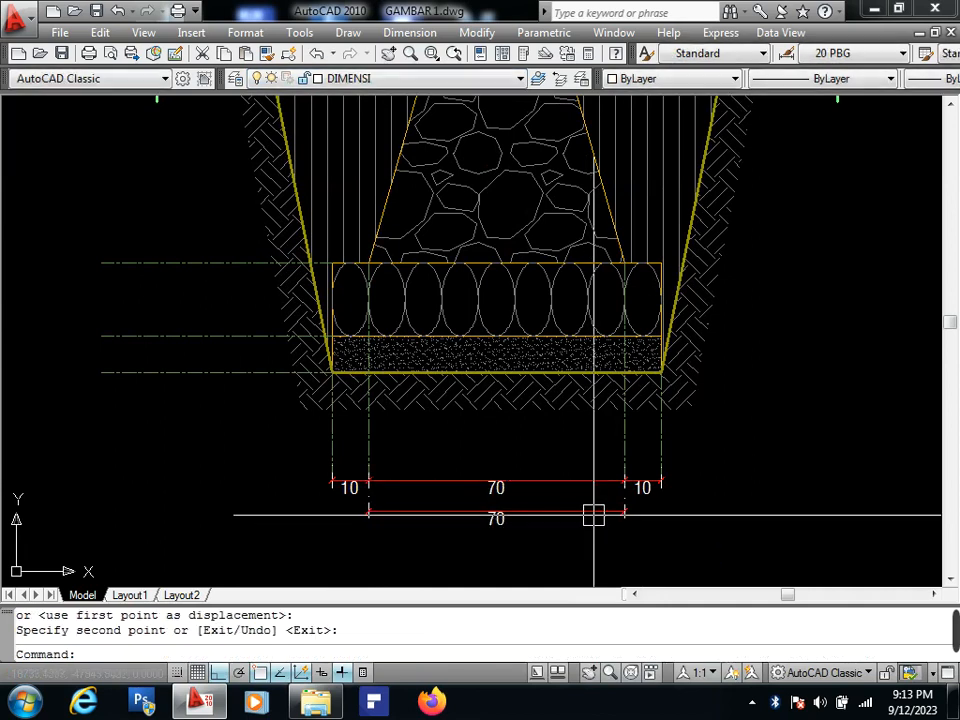
Stretch both ends of the copied horizontal dimension so it spans the full width between the outer extension lines.
click(595, 512)
click(626, 499)
scroll(647, 489, up, 5)
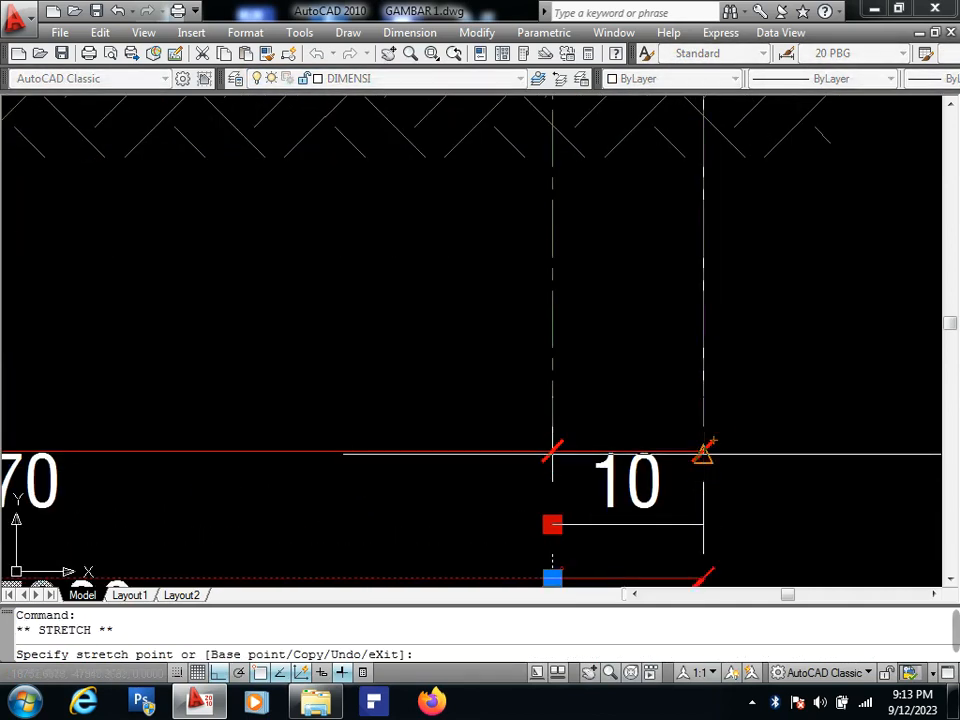
click(703, 454)
scroll(703, 454, down, 5)
middle_drag(375, 483, 529, 451)
click(384, 443)
scroll(321, 420, up, 6)
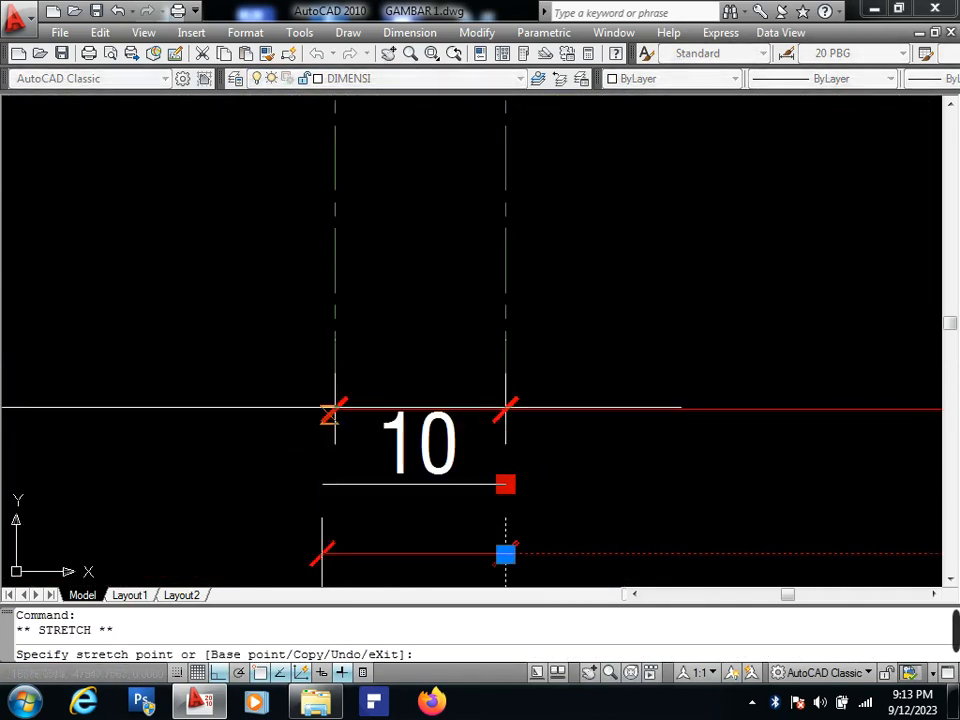
click(335, 408)
key(Escape)
Add a vertical linear dimension for the bottom sand layer between the two lowest horizontal extension lines.
scroll(375, 396, down, 5)
middle_drag(266, 350, 266, 416)
text(D)
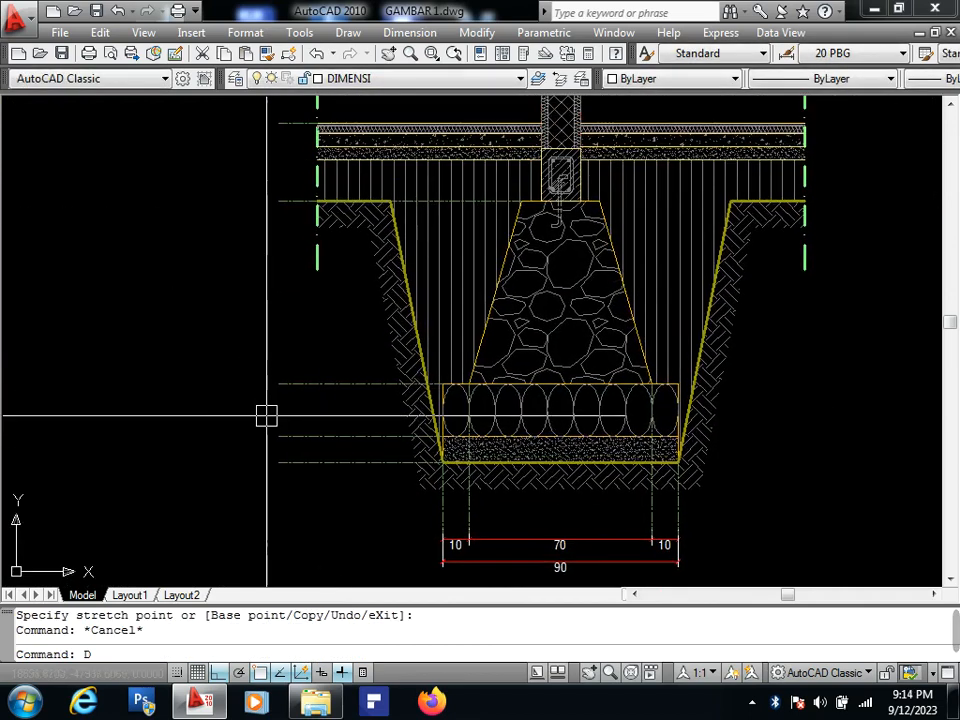
text(LI)
scroll(274, 447, up, 4)
key(space)
click(300, 477)
click(298, 424)
click(289, 424)
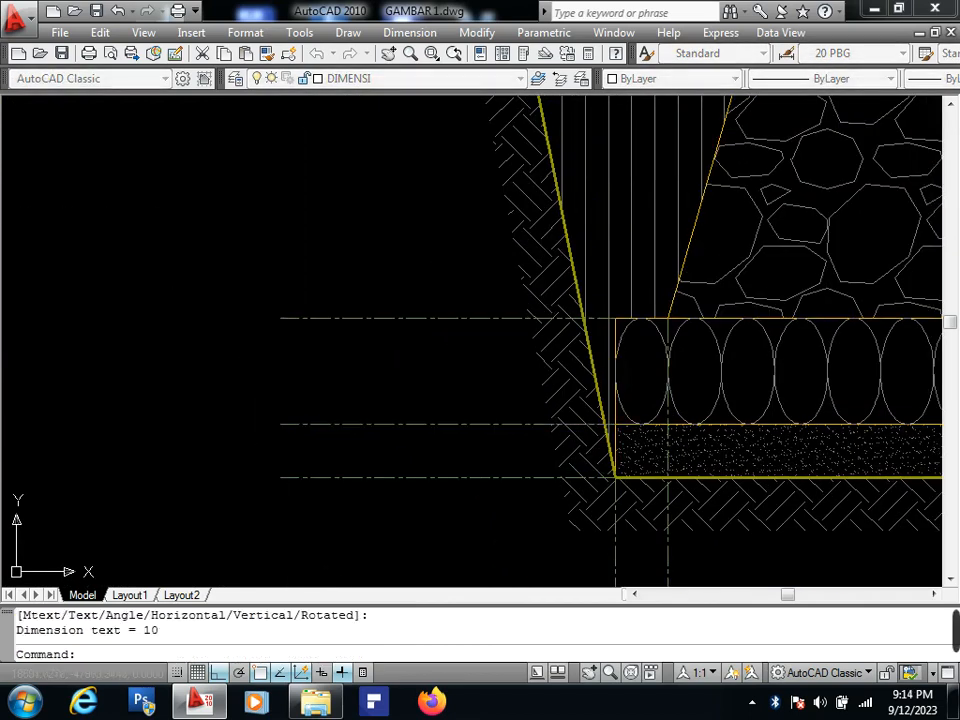
Continue the vertical dimension chain upward through the remaining horizontal extension lines to the floor level.
text(DCO)
key(space)
click(300, 317)
scroll(296, 317, down, 3)
scroll(268, 281, up, 1)
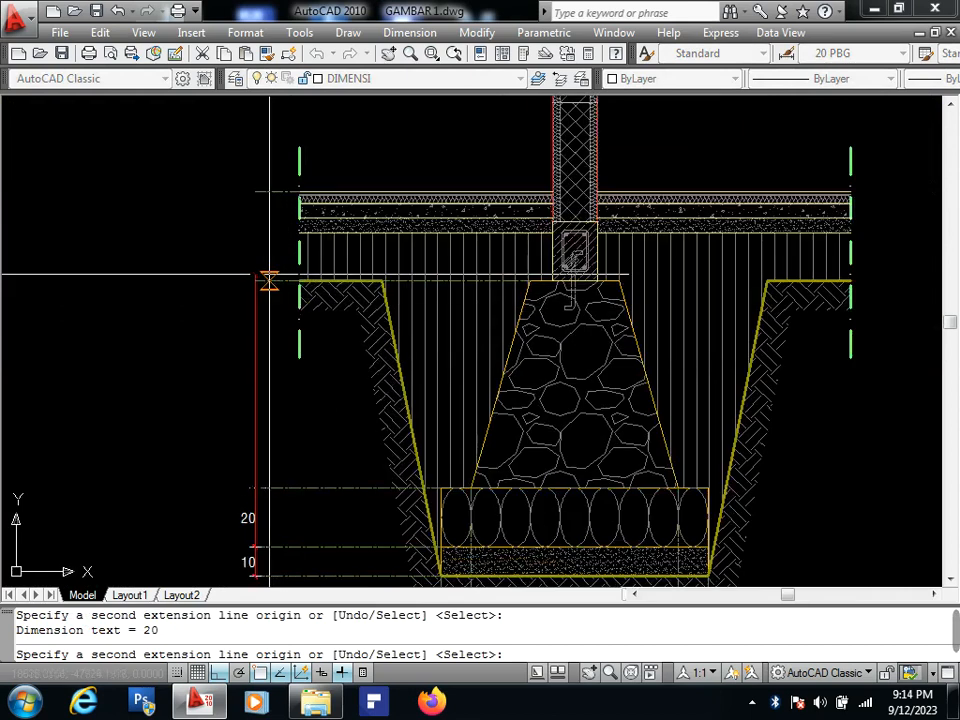
key(Escape)
key(Escape)
Copy the topmost vertical dimension to the left to start an outer dimension column.
scroll(250, 234, up, 2)
click(249, 234)
text(CO)
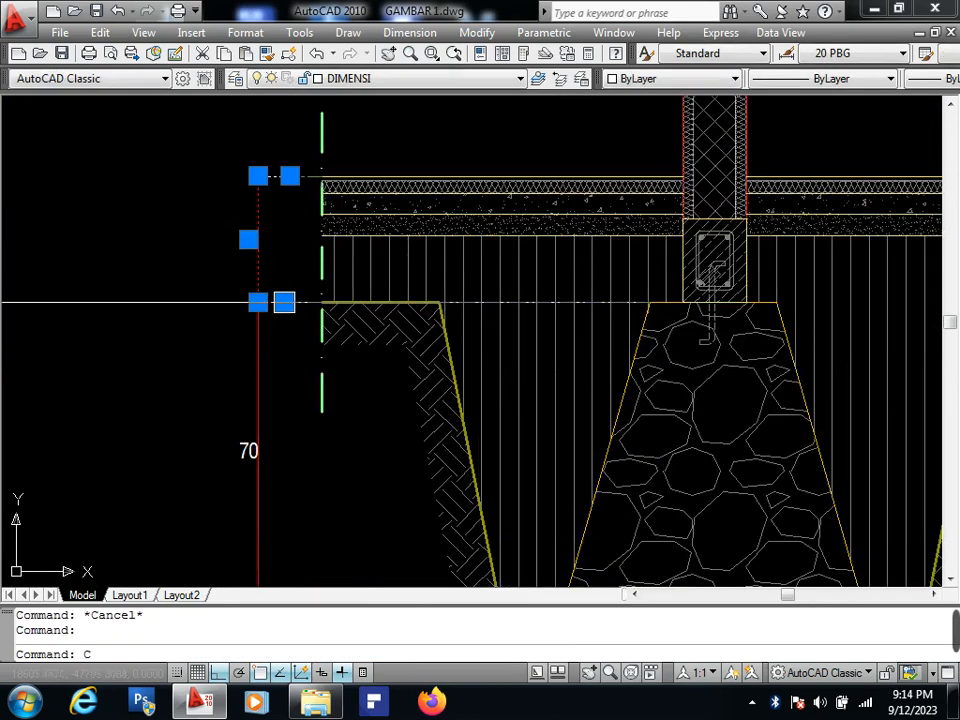
key(space)
scroll(289, 302, up, 4)
click(261, 303)
scroll(192, 304, up, 2)
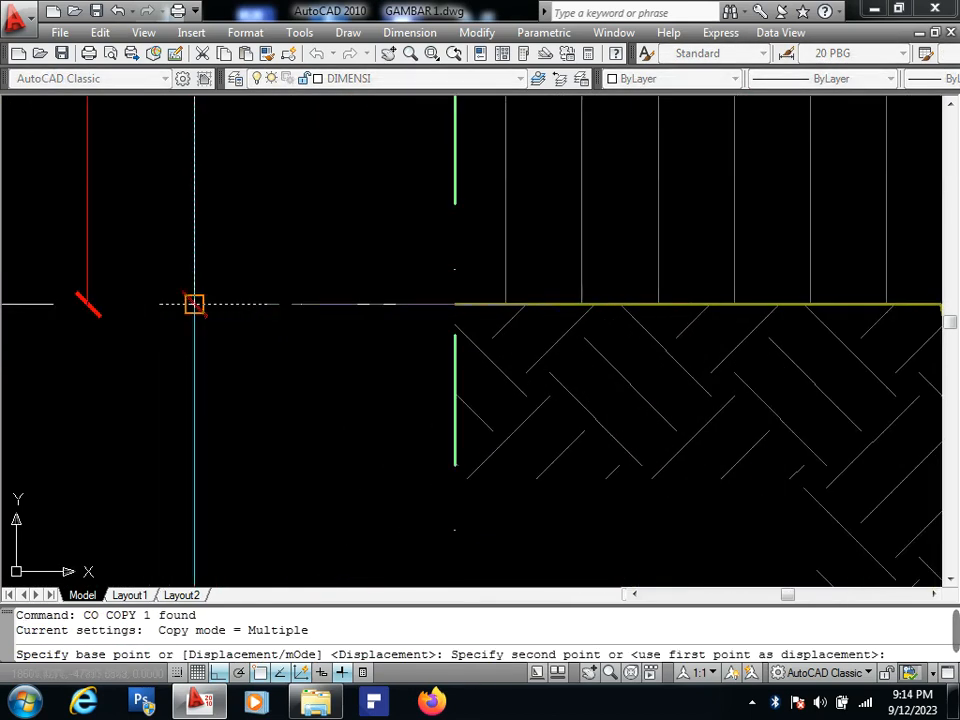
click(189, 303)
key(space)
Stretch the lower end of the copied vertical dimension down to the lowest extension line for the overall height.
scroll(140, 297, down, 4)
click(137, 322)
click(163, 306)
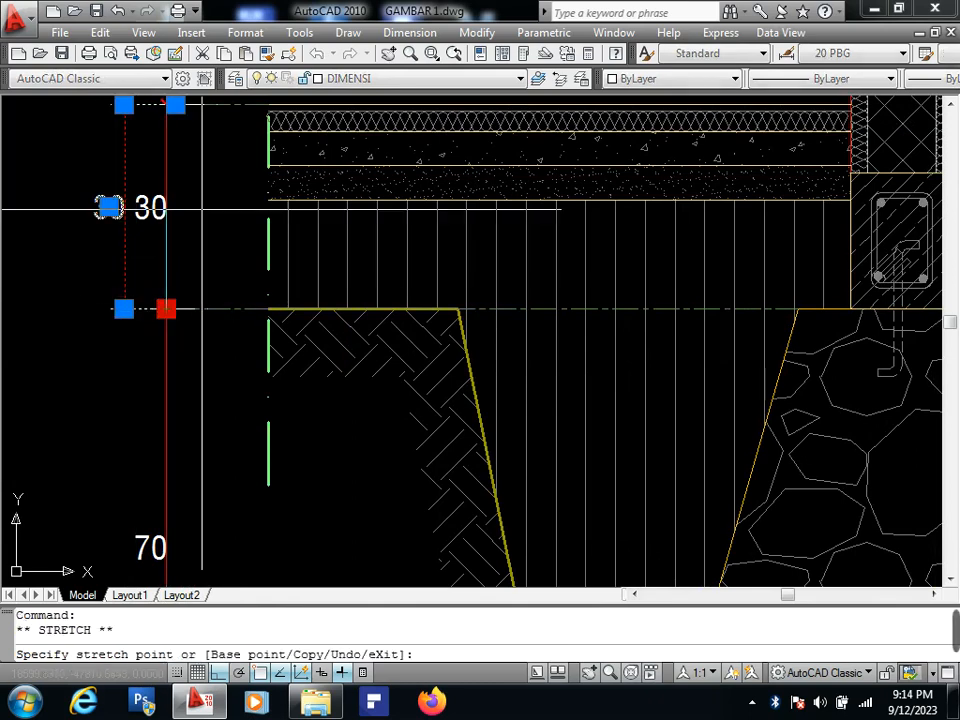
scroll(218, 216, down, 4)
scroll(198, 510, up, 5)
scroll(191, 543, up, 3)
key(Escape)
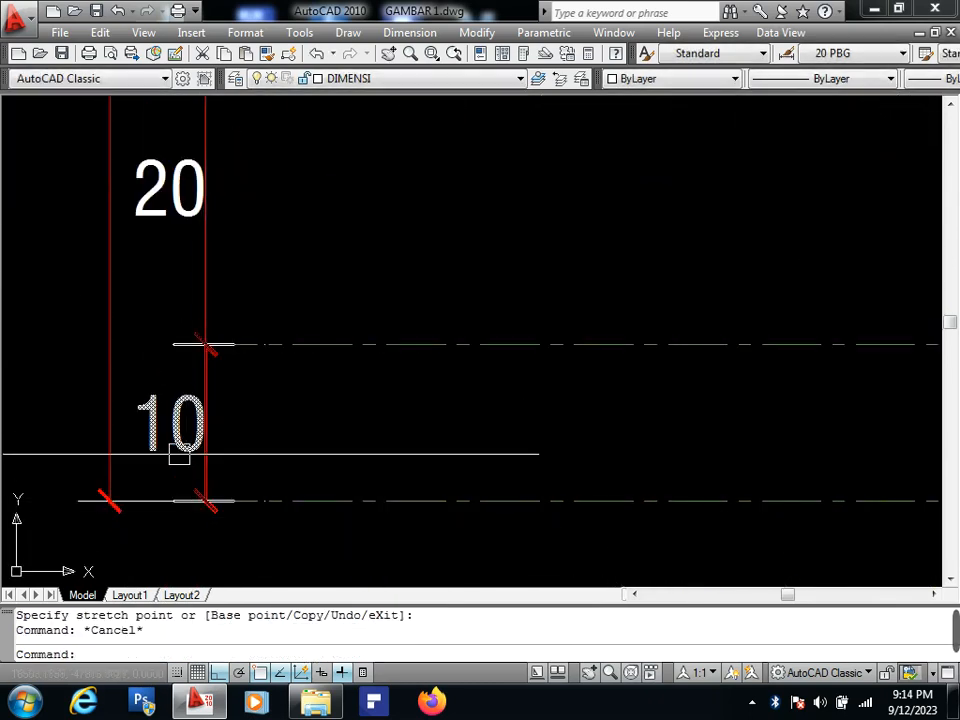
Draw a quick leader from the sand layer's right end horizontally to the right, about 79 units long, with default text width.
scroll(259, 443, down, 6)
scroll(255, 467, down, 2)
scroll(255, 467, down, 3)
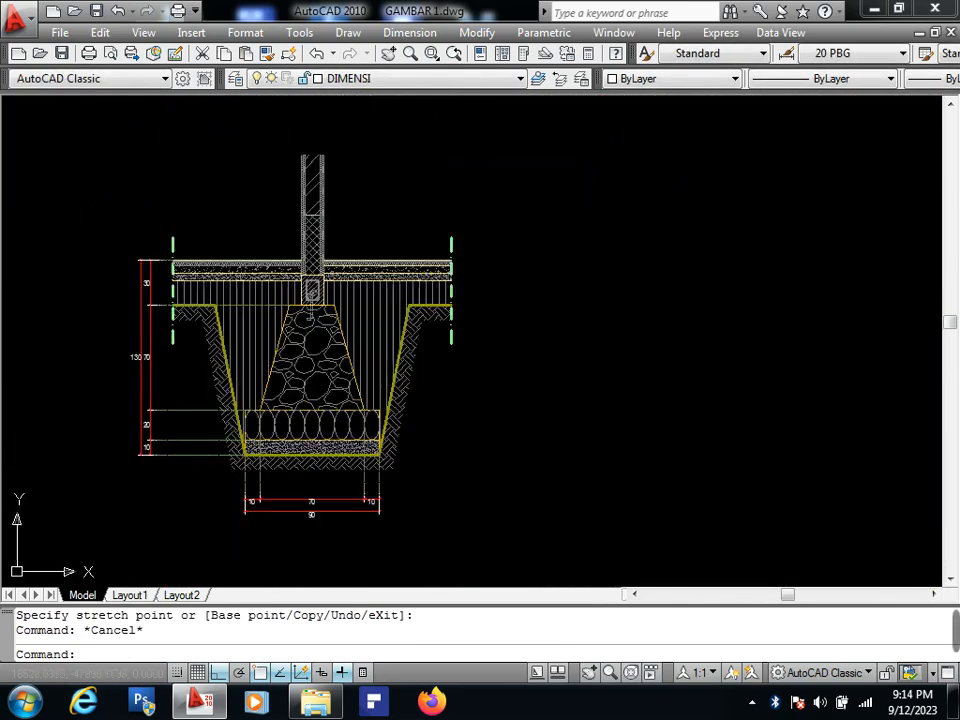
scroll(243, 320, up, 2)
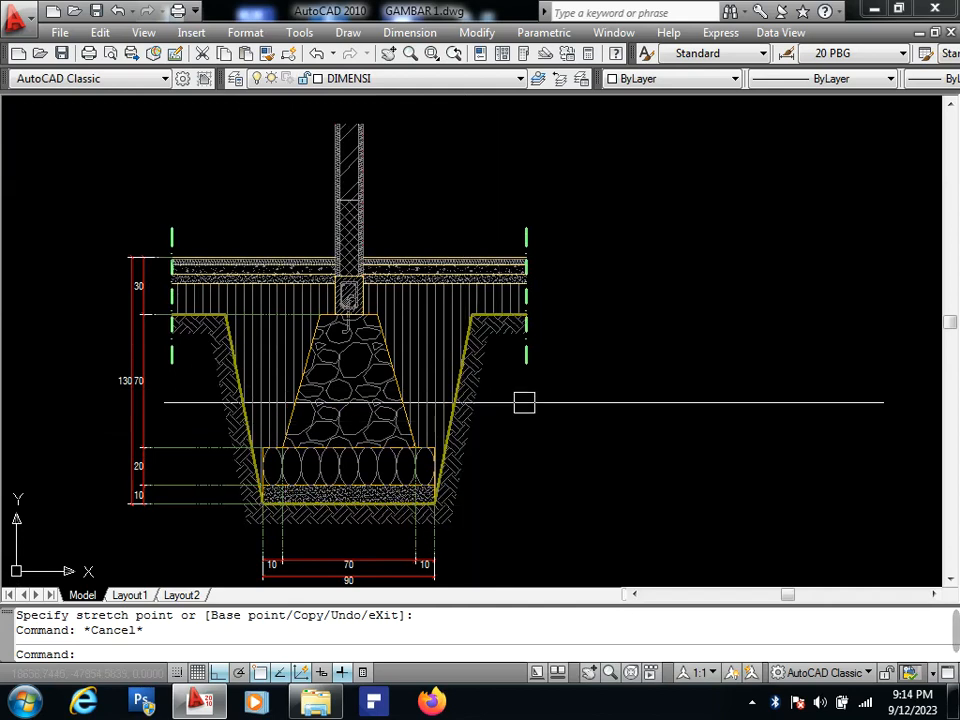
middle_drag(561, 419, 579, 385)
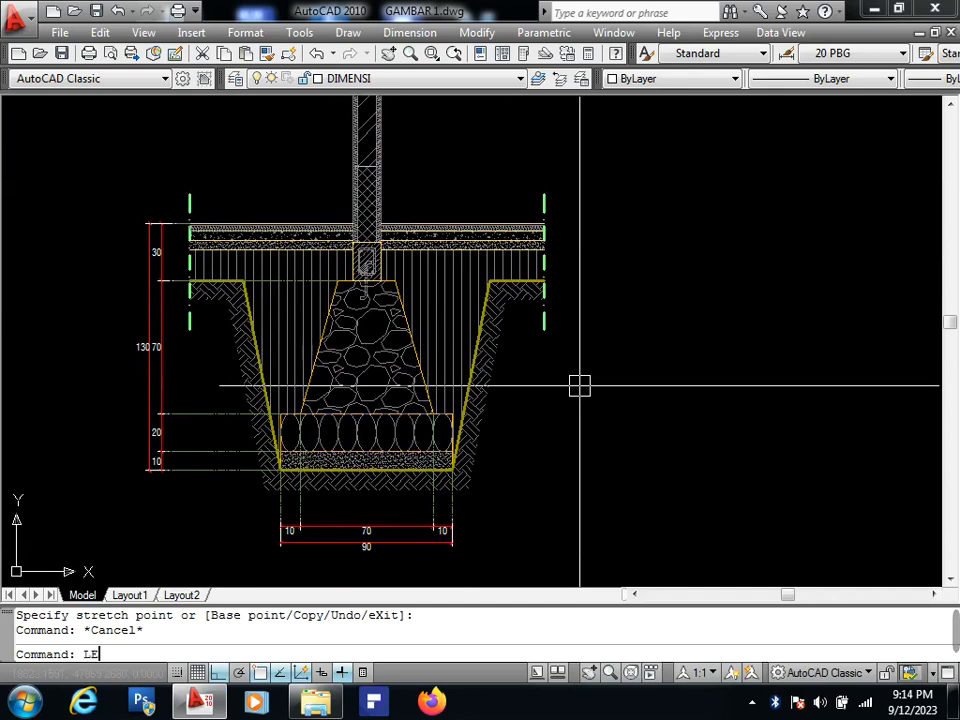
key(Return)
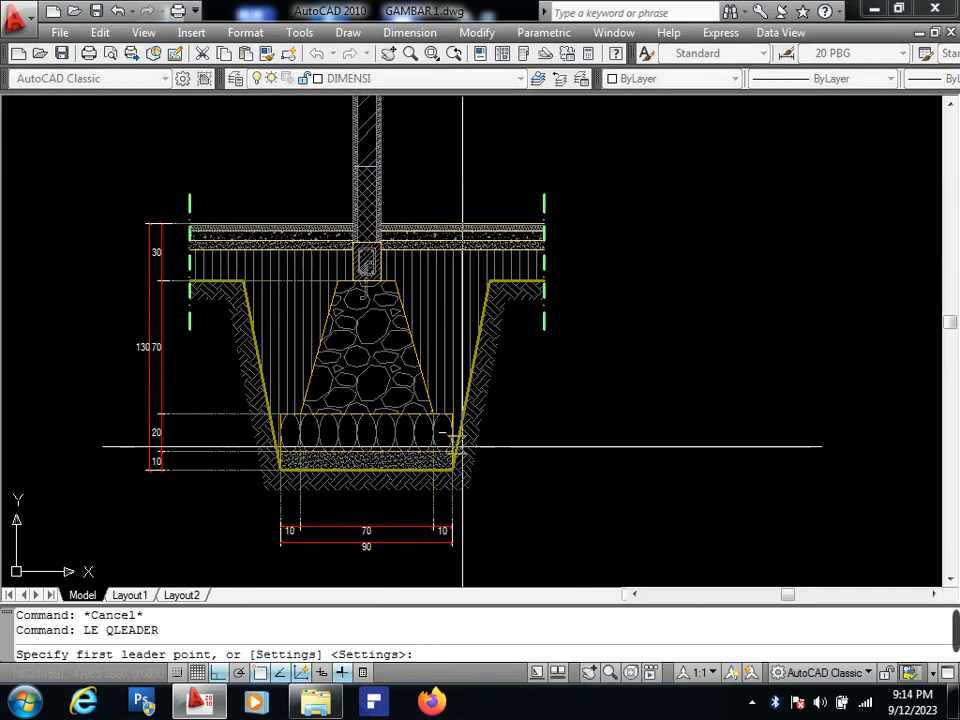
scroll(465, 424, up, 5)
click(438, 491)
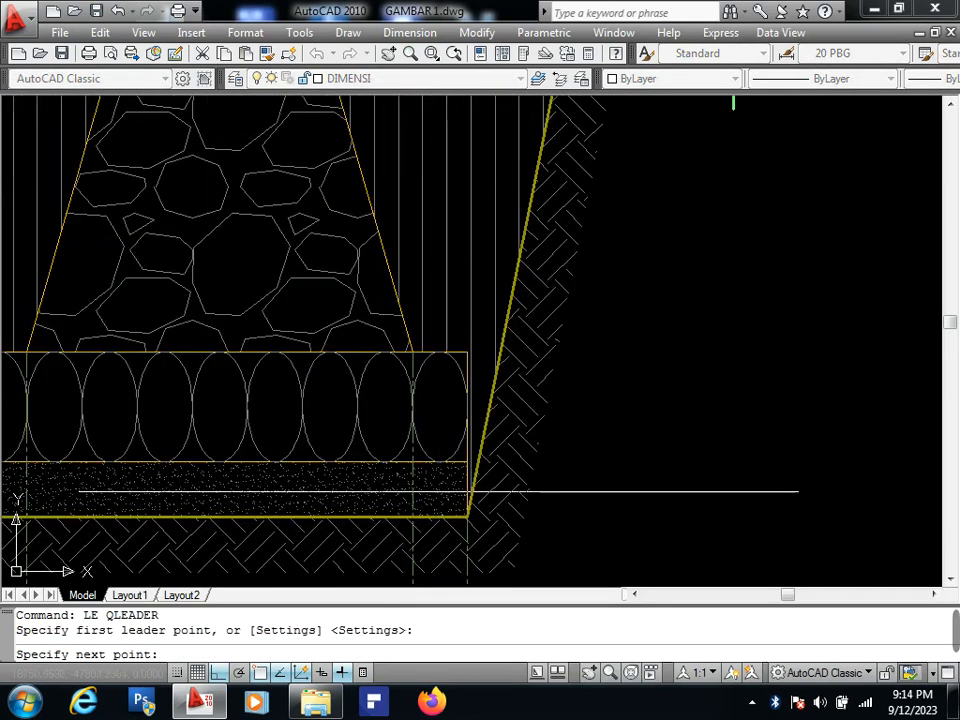
scroll(255, 480, down, 4)
scroll(530, 516, down, 1)
middle_drag(530, 516, 455, 513)
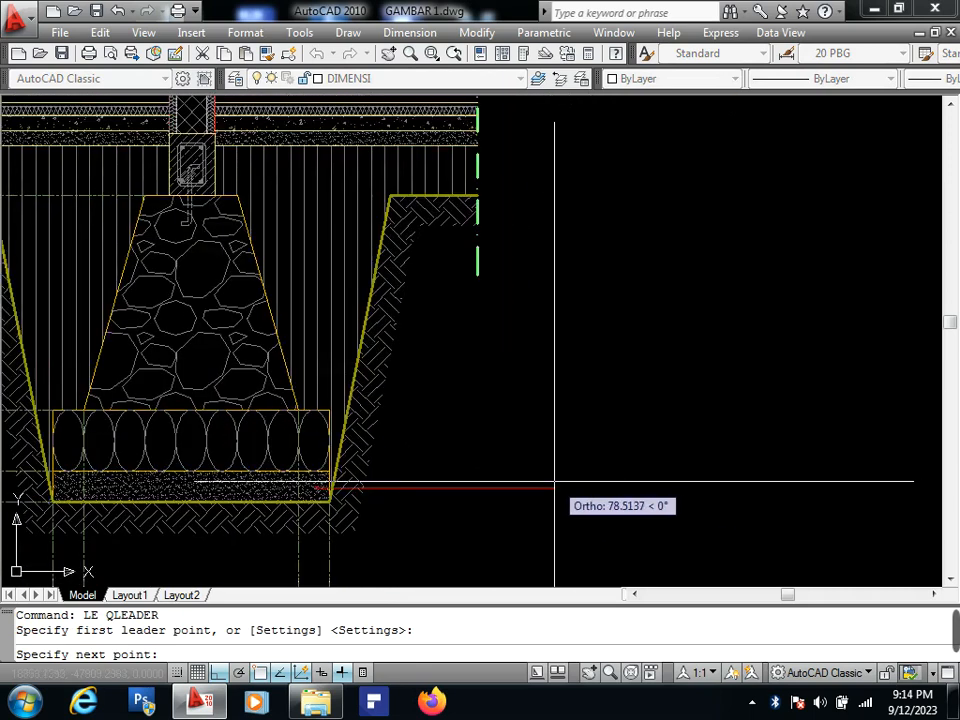
click(554, 488)
key(Return)
key(Return)
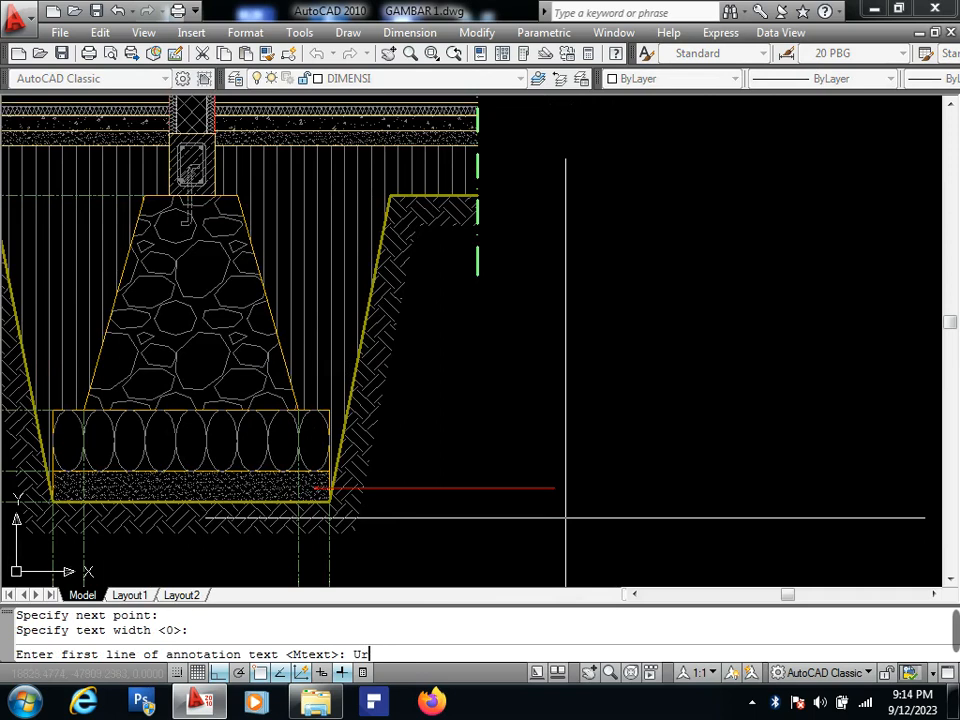
Annotate the sand layer leader with the text "Urugan pasir tebal 10 cm".
text(Urugan pasir)
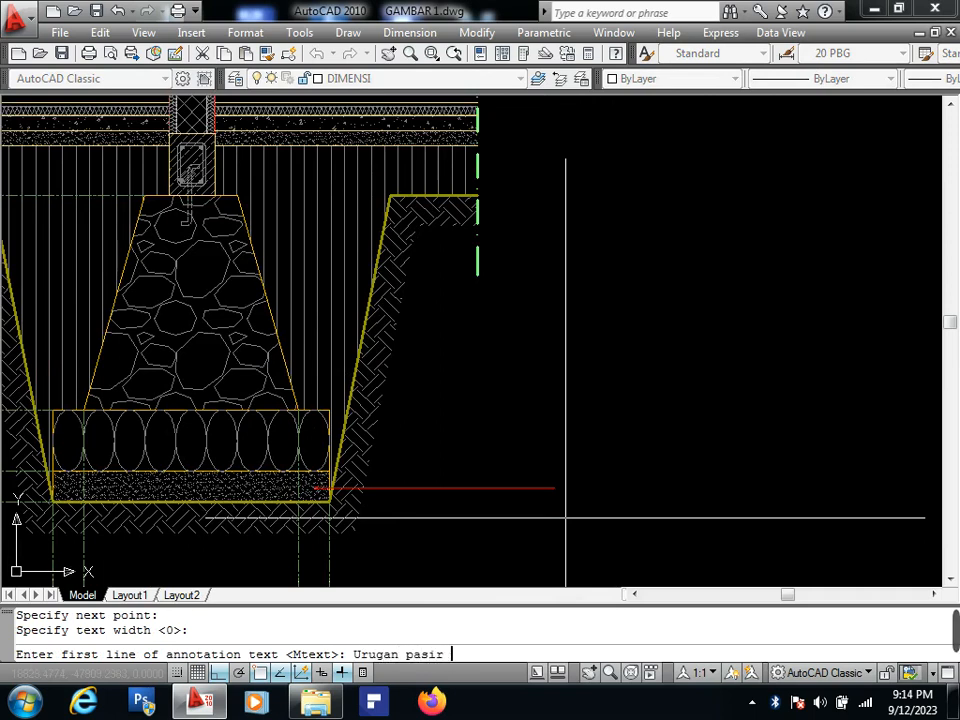
text( tebal 10 cm)
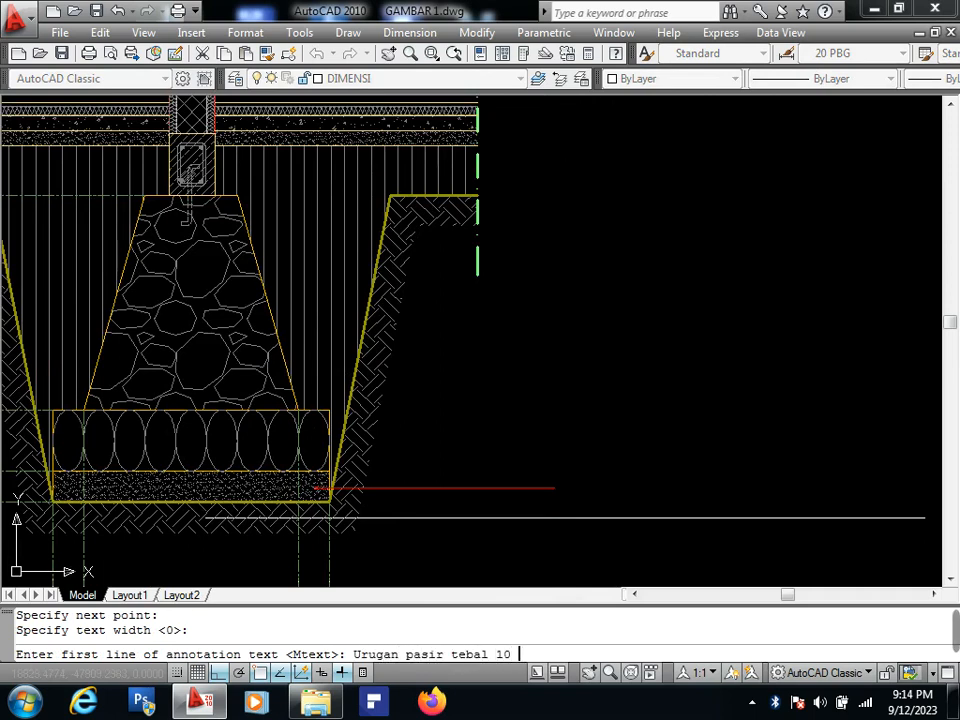
key(Return)
key(Return)
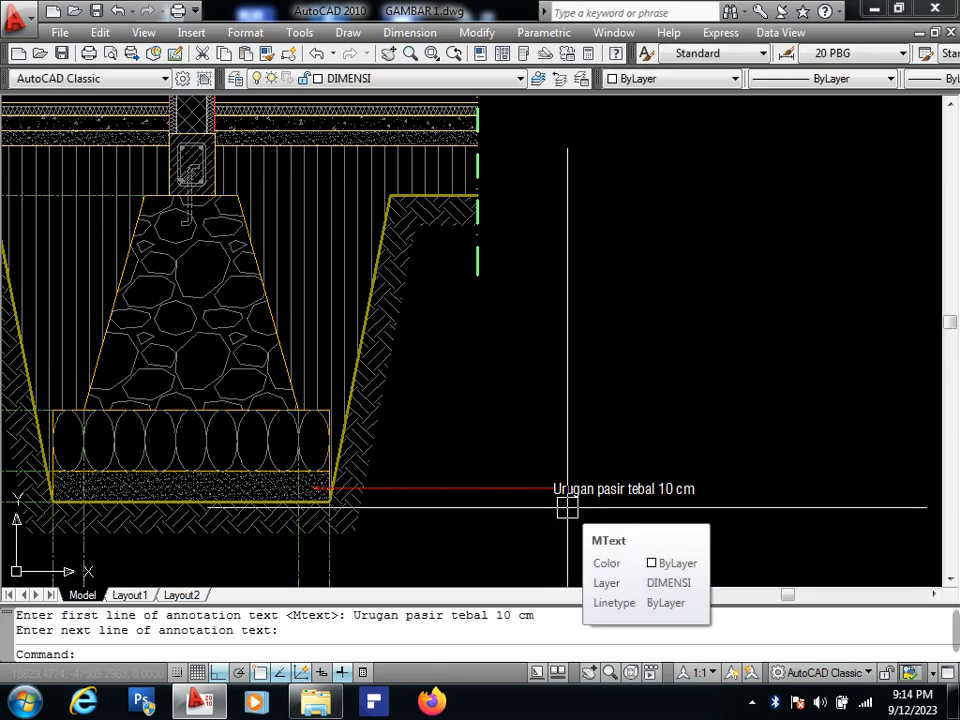
scroll(519, 499, down, 3)
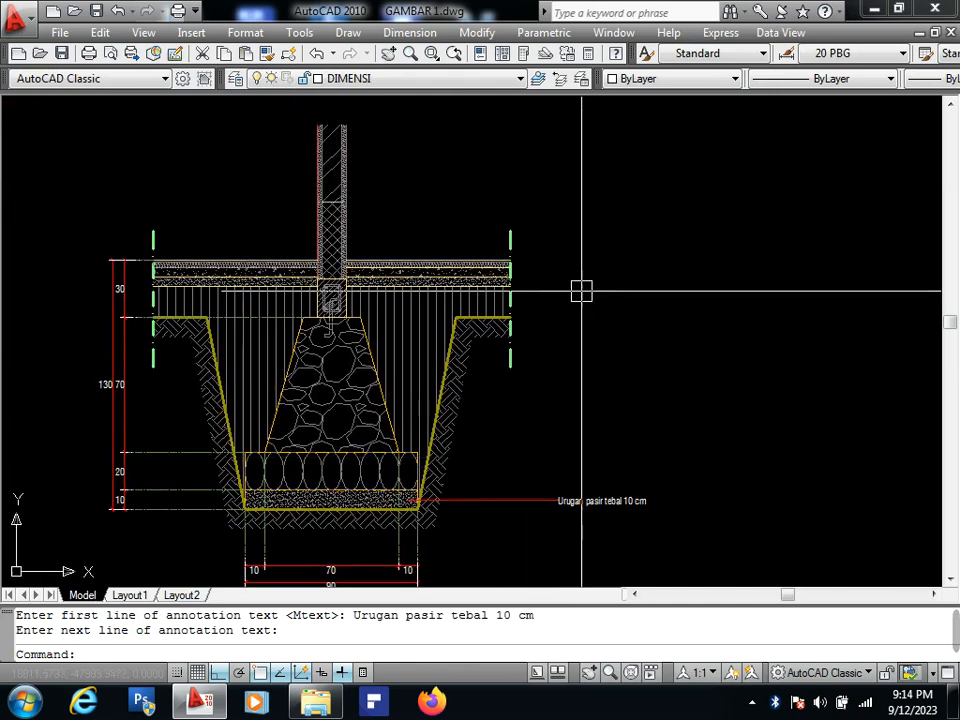
scroll(556, 340, down, 4)
middle_drag(486, 383, 617, 387)
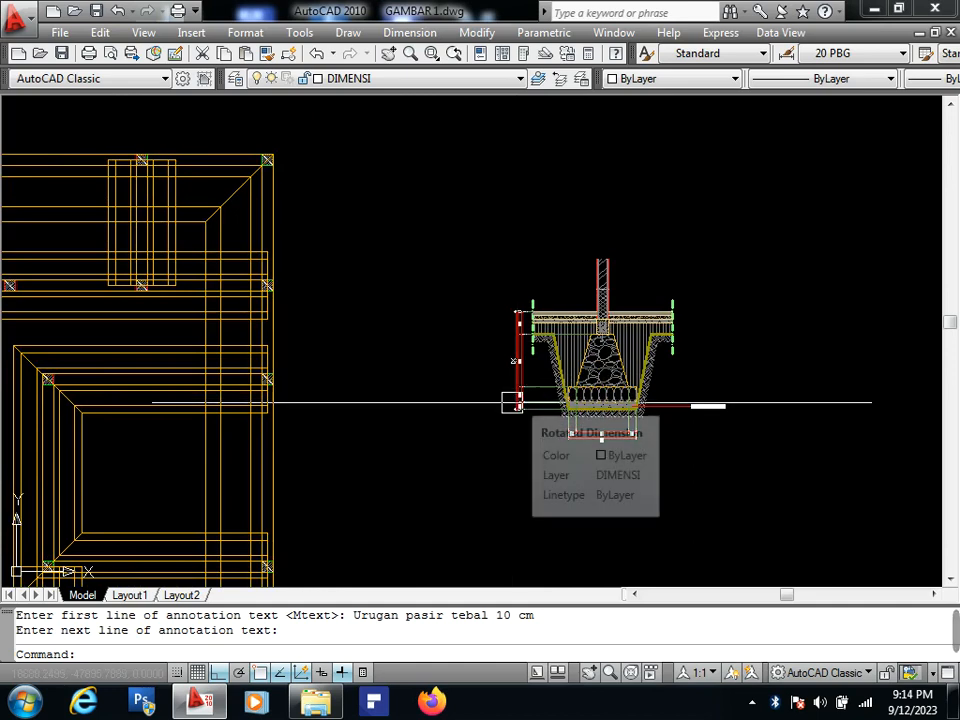
middle_drag(513, 406, 512, 374)
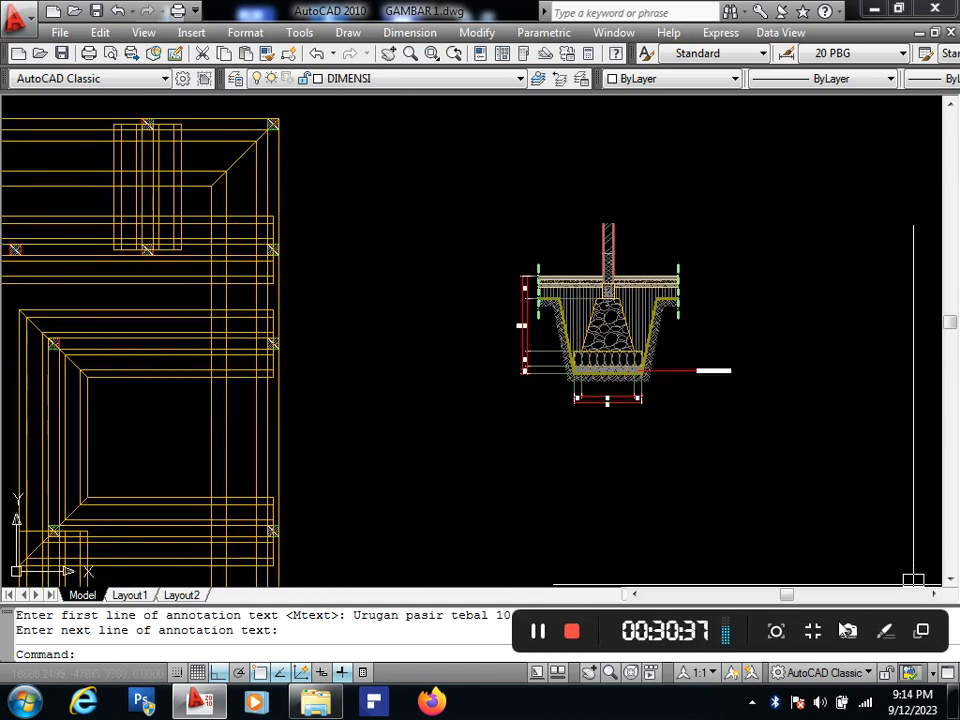